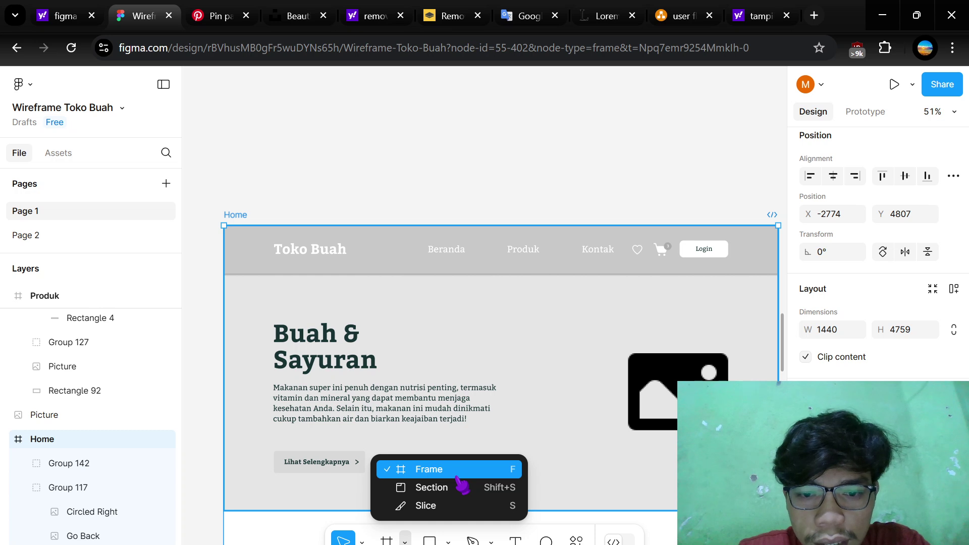
{"action": "left_click", "coordinate": [458, 474]}
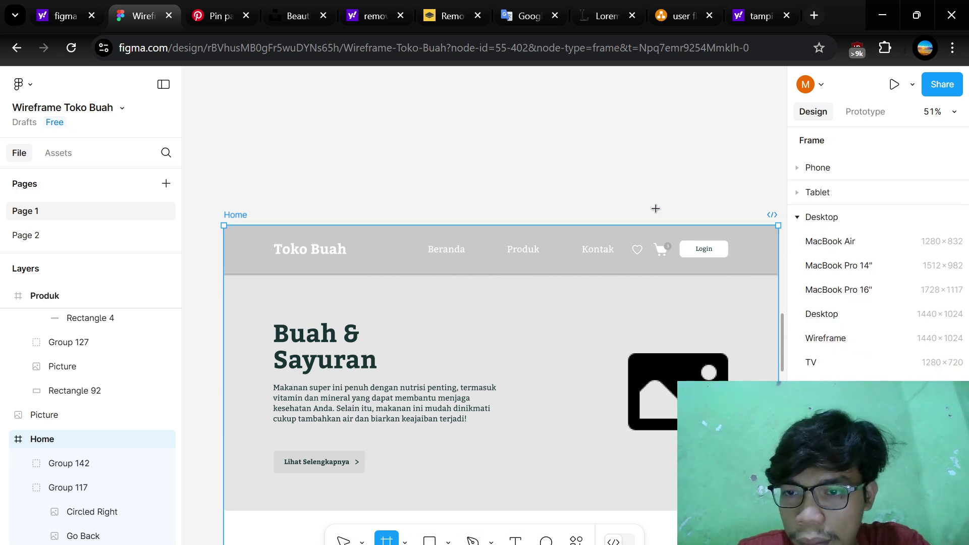
{"action": "scroll", "coordinate": [656, 208], "scroll_direction": "down", "scroll_amount": 3}
{"action": "scroll", "coordinate": [676, 320], "scroll_direction": "right", "scroll_amount": 2}
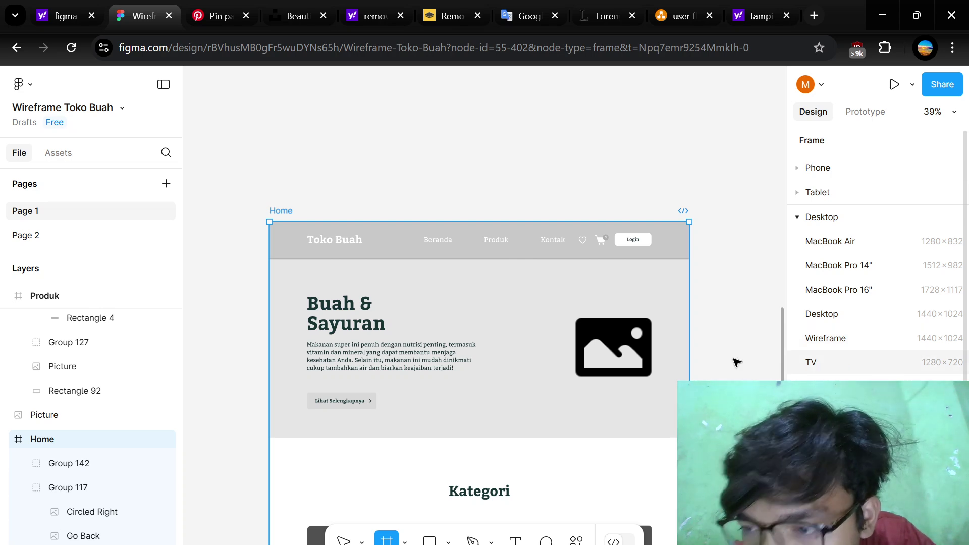
{"action": "scroll", "coordinate": [683, 340], "scroll_direction": "down", "scroll_amount": 4}
{"action": "scroll", "coordinate": [683, 340], "scroll_direction": "up", "scroll_amount": 7}
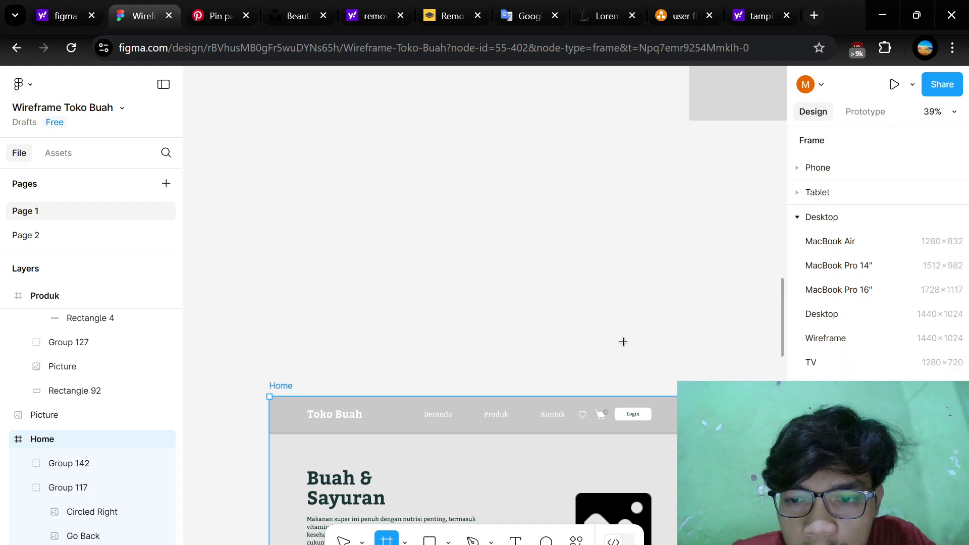
{"action": "scroll", "coordinate": [623, 342], "scroll_direction": "down", "scroll_amount": 15}
{"action": "scroll", "coordinate": [621, 467], "scroll_direction": "down", "scroll_amount": 5}
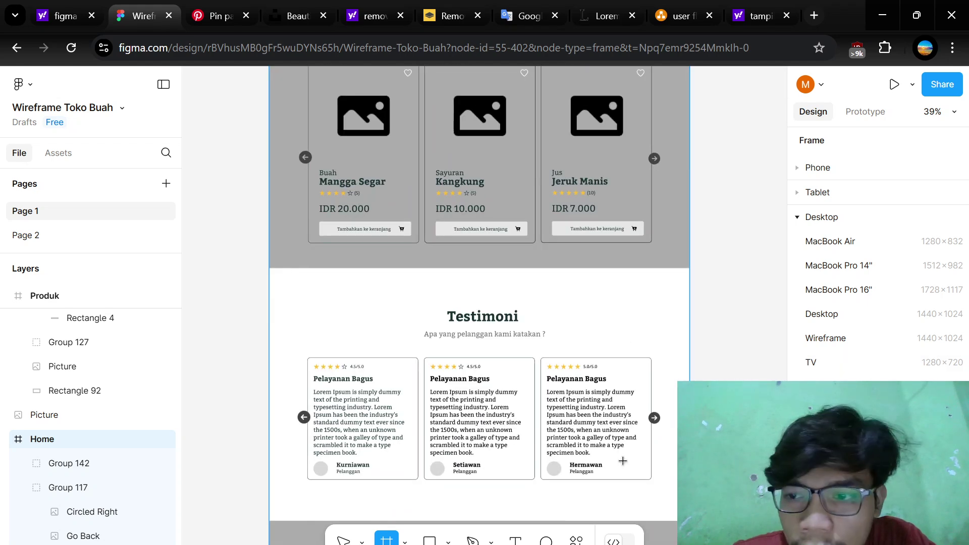
{"action": "scroll", "coordinate": [621, 467], "scroll_direction": "up", "scroll_amount": 10}
{"action": "scroll", "coordinate": [621, 467], "scroll_direction": "up", "scroll_amount": 10}
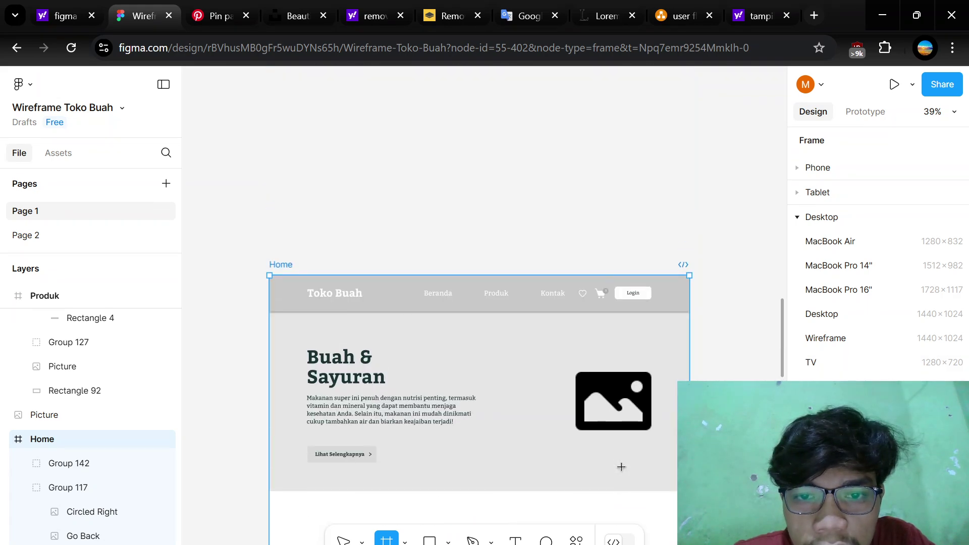
{"action": "left_click", "coordinate": [608, 327]}
{"action": "scroll", "coordinate": [609, 327], "scroll_direction": "down", "scroll_amount": 2}
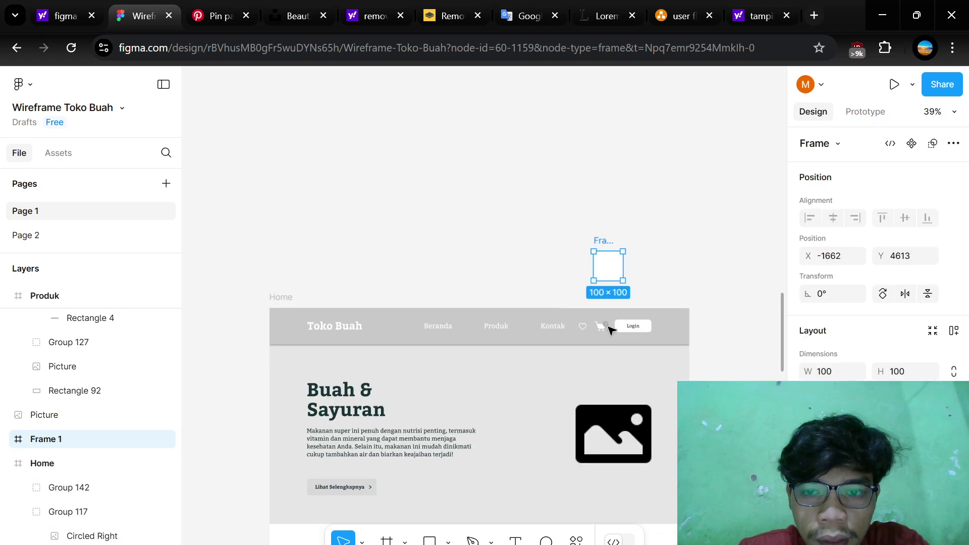
{"action": "key", "text": "Delete"}
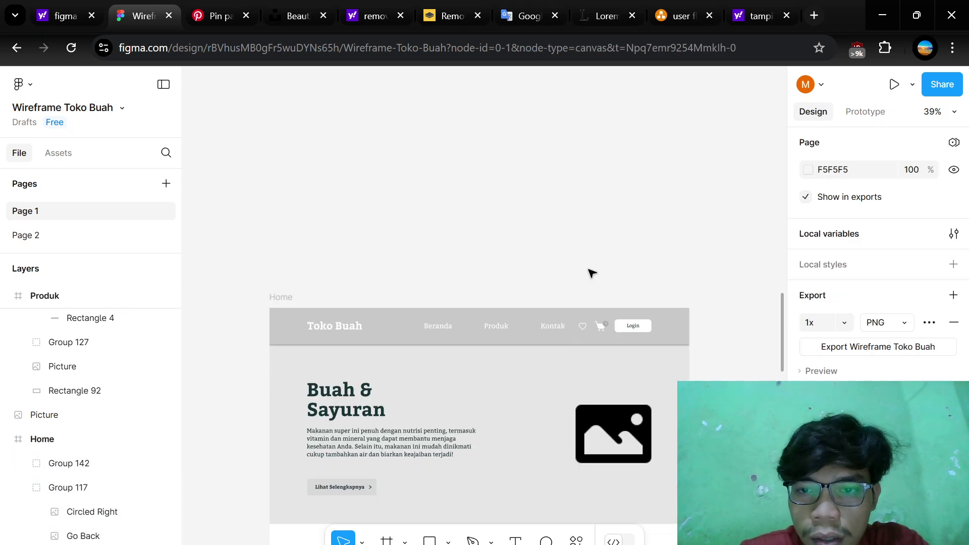
- Show the column layout grid on the Home frame
{"action": "left_click", "coordinate": [281, 297]}
{"action": "scroll", "coordinate": [878, 252], "scroll_direction": "down", "scroll_amount": 5}
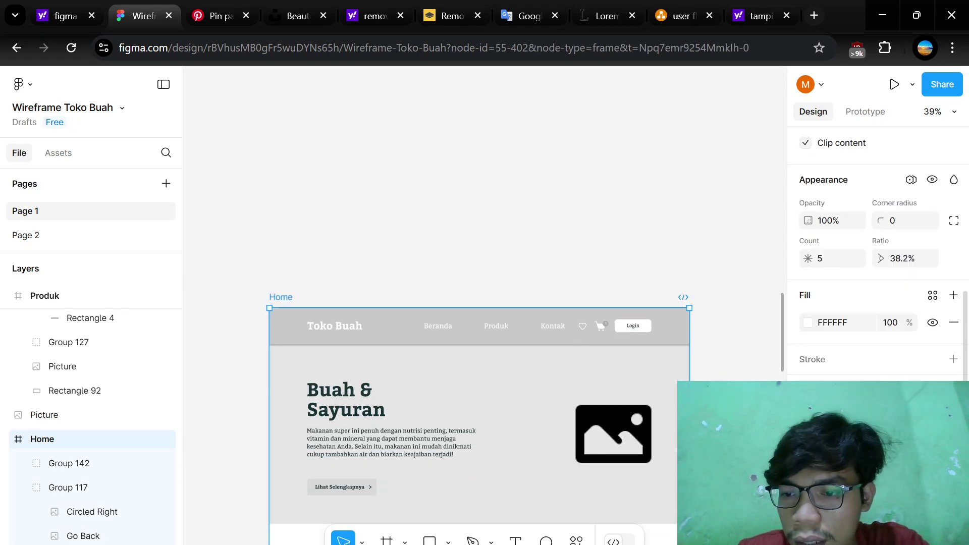
{"action": "key", "text": "ctrl+shift+4"}
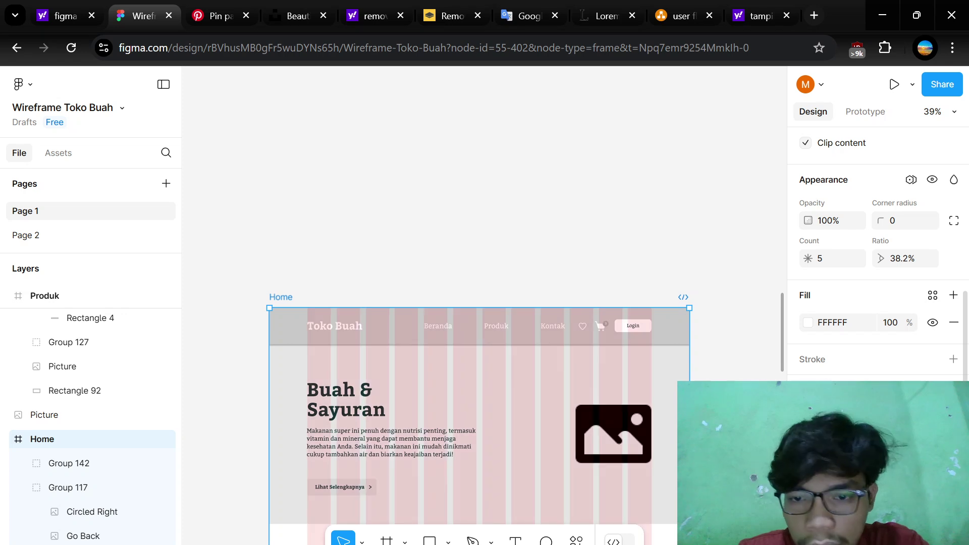
- Examine how the Home frame's hero, Kategori and Produk Terbaru sections line up with the layout columns
{"action": "scroll", "coordinate": [609, 373], "scroll_direction": "down", "scroll_amount": 3}
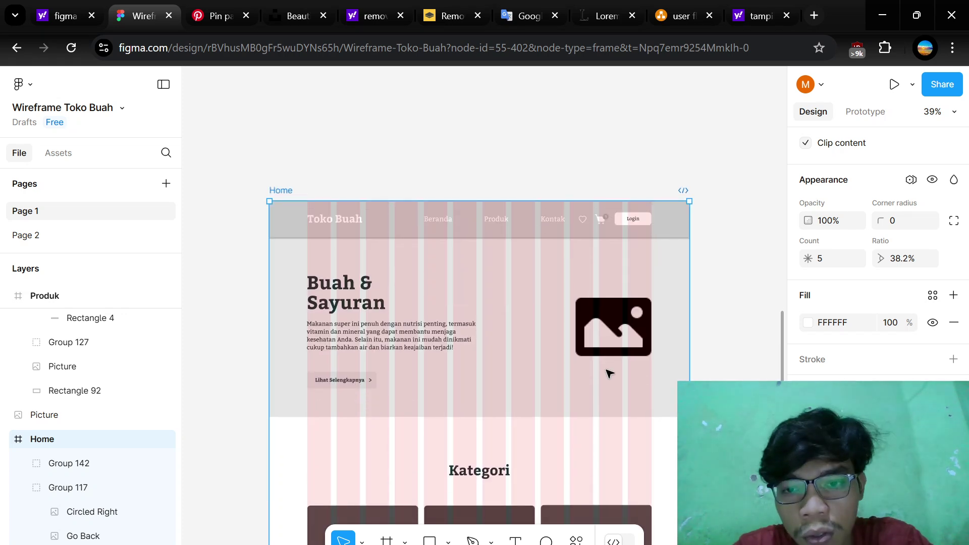
{"action": "scroll", "coordinate": [498, 340], "scroll_direction": "up", "scroll_amount": 2}
{"action": "scroll", "coordinate": [498, 340], "scroll_direction": "up", "scroll_amount": 2}
{"action": "scroll", "coordinate": [498, 340], "scroll_direction": "left", "scroll_amount": 2}
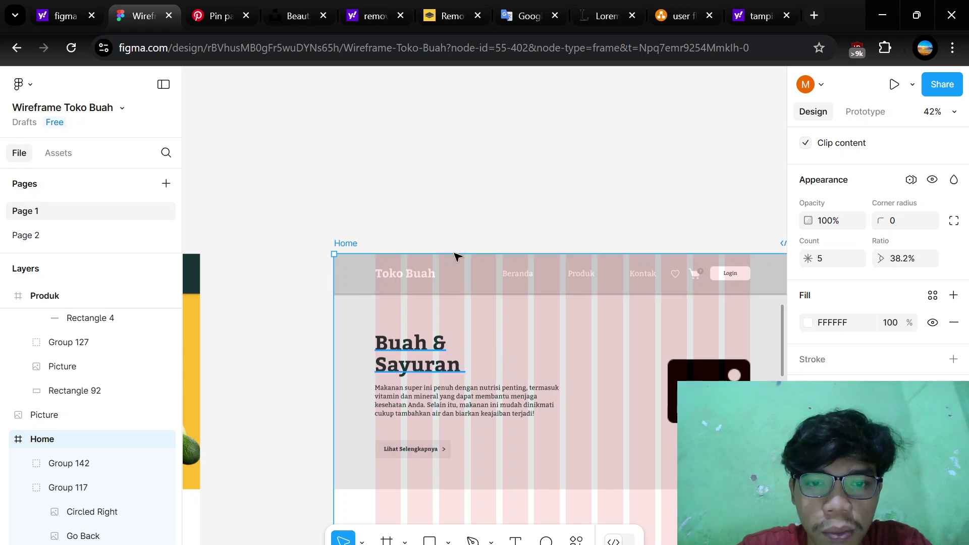
{"action": "scroll", "coordinate": [573, 371], "scroll_direction": "down", "scroll_amount": 4}
{"action": "scroll", "coordinate": [573, 370], "scroll_direction": "right", "scroll_amount": 3}
{"action": "scroll", "coordinate": [510, 325], "scroll_direction": "up", "scroll_amount": 6}
{"action": "scroll", "coordinate": [510, 325], "scroll_direction": "left", "scroll_amount": 3}
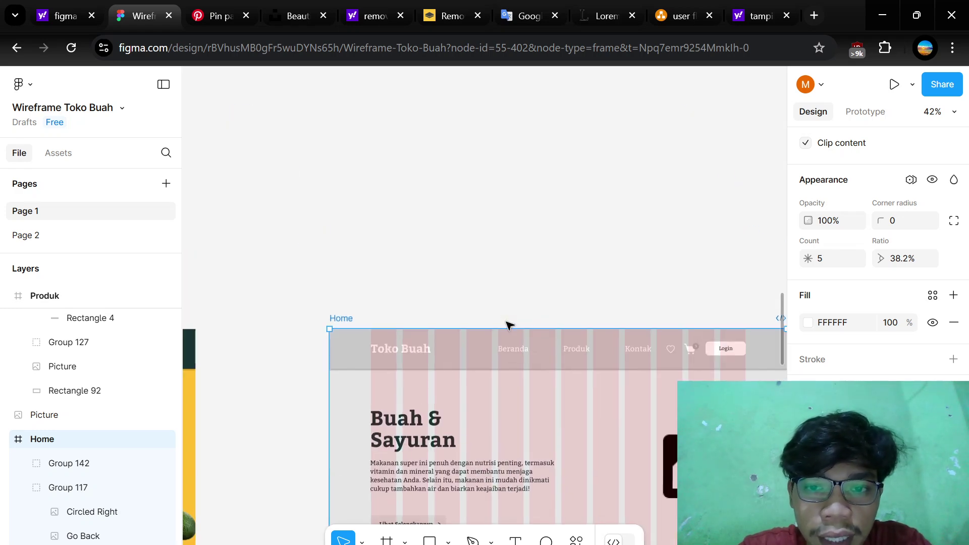
{"action": "left_click", "coordinate": [466, 295]}
{"action": "scroll", "coordinate": [523, 400], "scroll_direction": "down", "scroll_amount": 10}
{"action": "scroll", "coordinate": [523, 400], "scroll_direction": "right", "scroll_amount": 1}
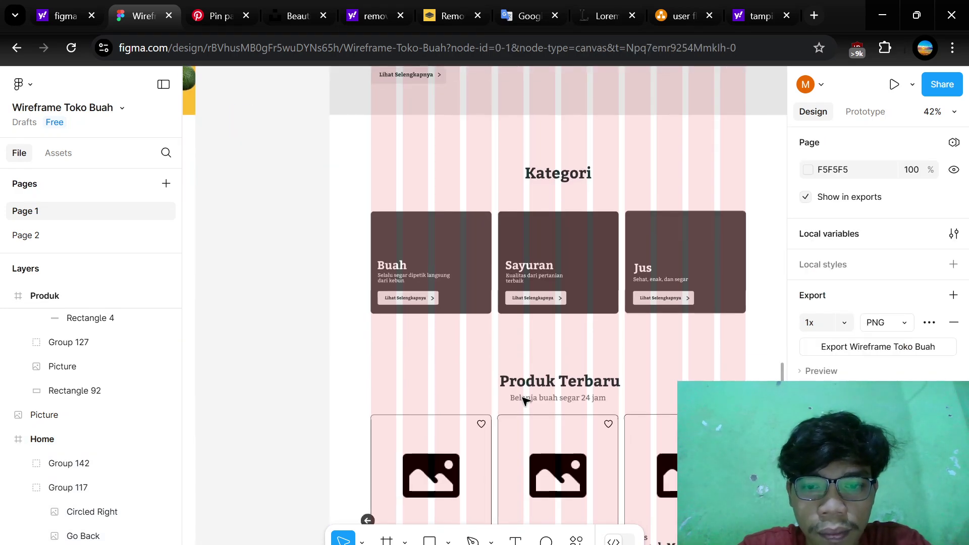
{"action": "scroll", "coordinate": [522, 401], "scroll_direction": "up", "scroll_amount": 10}
- Inspect the hero text, header items and Kategori cards against the grid's outer margins at closer zoom
{"action": "scroll", "coordinate": [426, 347], "scroll_direction": "up", "scroll_amount": 5, "text": "ctrl"}
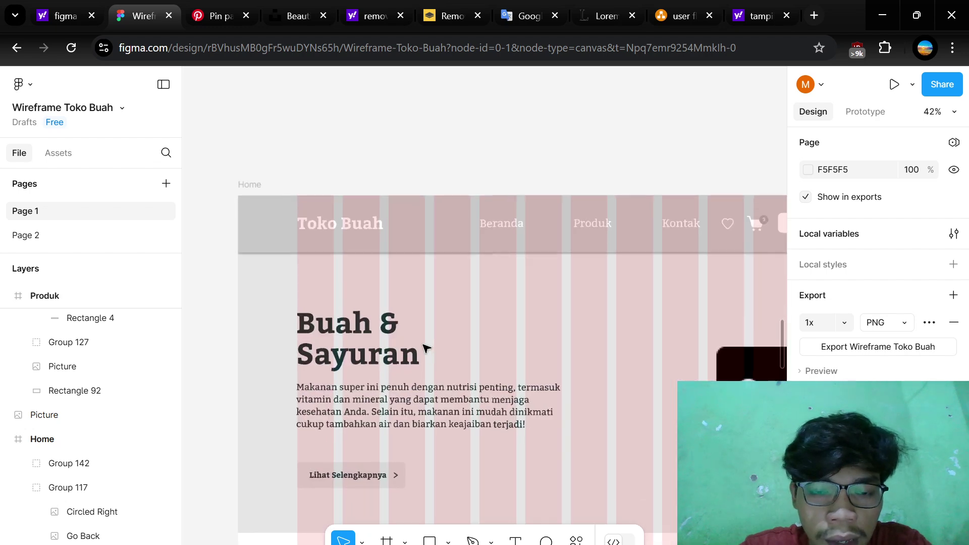
{"action": "scroll", "coordinate": [426, 347], "scroll_direction": "up", "scroll_amount": 3}
{"action": "scroll", "coordinate": [426, 347], "scroll_direction": "right", "scroll_amount": 4}
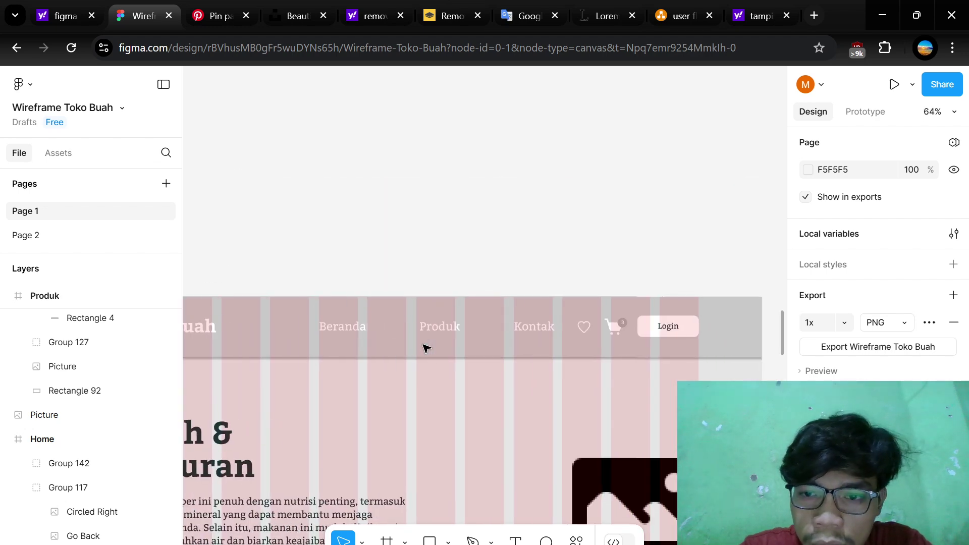
{"action": "scroll", "coordinate": [426, 347], "scroll_direction": "left", "scroll_amount": 5}
{"action": "scroll", "coordinate": [426, 349], "scroll_direction": "down", "scroll_amount": 5}
{"action": "scroll", "coordinate": [426, 347], "scroll_direction": "up", "scroll_amount": 2}
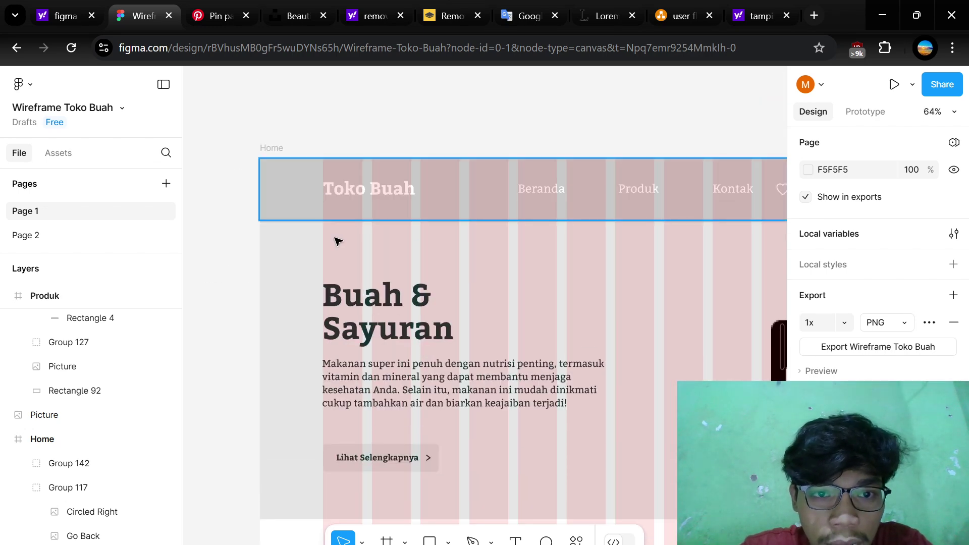
{"action": "scroll", "coordinate": [423, 244], "scroll_direction": "right", "scroll_amount": 5}
{"action": "scroll", "coordinate": [423, 244], "scroll_direction": "down", "scroll_amount": 8}
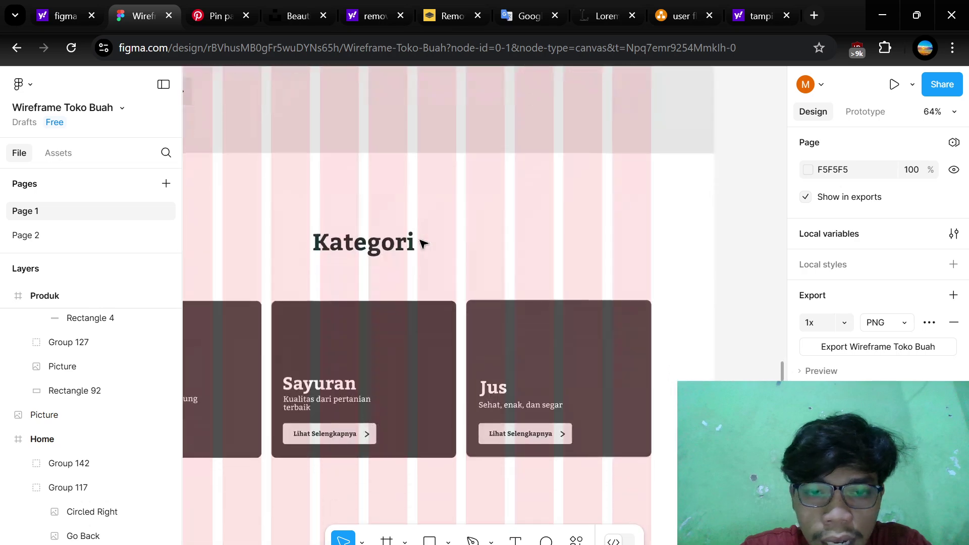
{"action": "scroll", "coordinate": [423, 244], "scroll_direction": "left", "scroll_amount": 4}
{"action": "scroll", "coordinate": [422, 244], "scroll_direction": "up", "scroll_amount": 9}
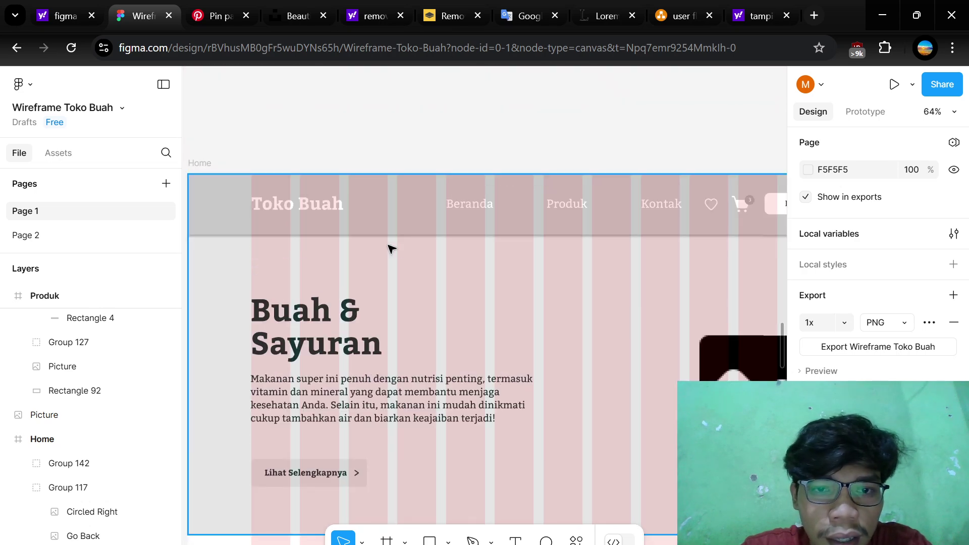
- Check the header's Toko Buah logo and Login button against the first and last grid columns
{"action": "scroll", "coordinate": [391, 250], "scroll_direction": "left", "scroll_amount": 4}
{"action": "scroll", "coordinate": [400, 245], "scroll_direction": "up", "scroll_amount": 5}
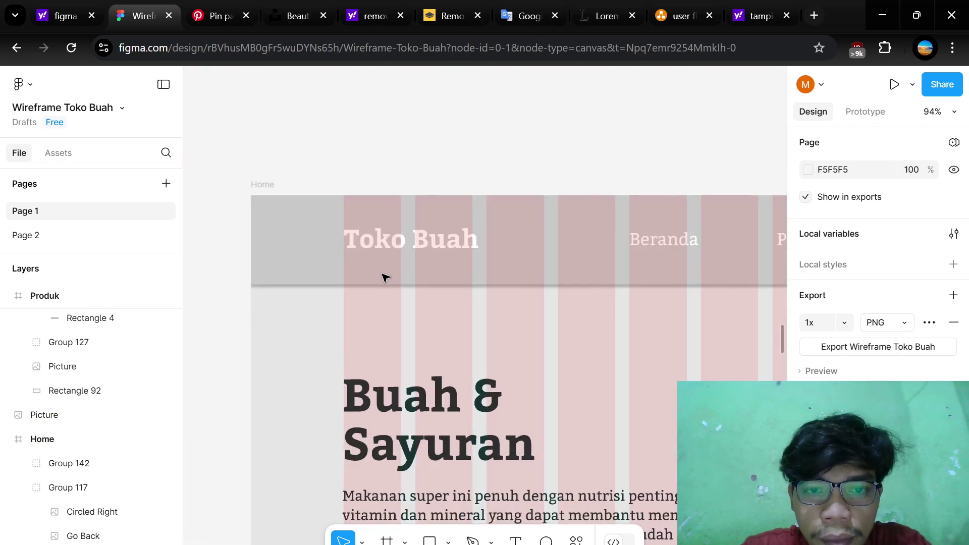
{"action": "scroll", "coordinate": [413, 325], "scroll_direction": "left", "scroll_amount": 2}
{"action": "scroll", "coordinate": [414, 325], "scroll_direction": "up", "scroll_amount": 5}
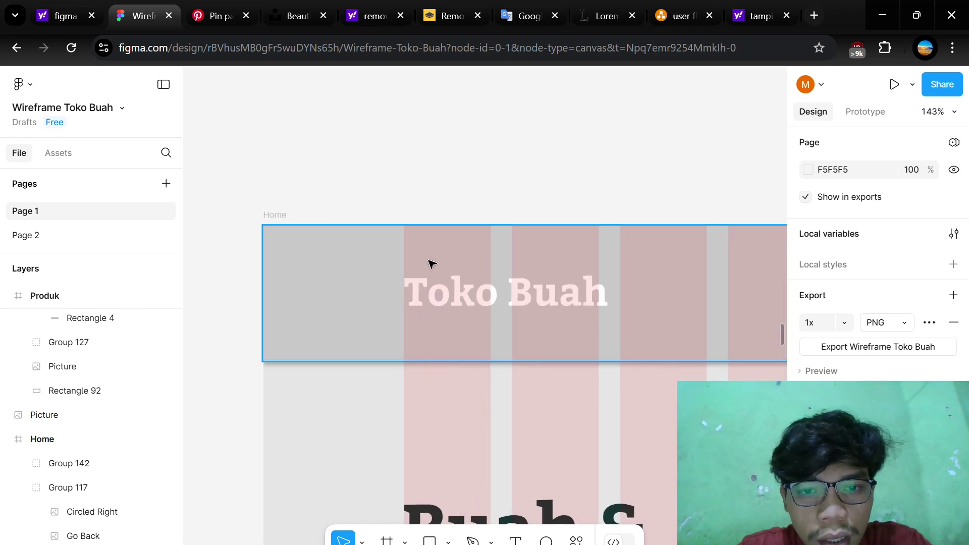
{"action": "scroll", "coordinate": [475, 297], "scroll_direction": "down", "scroll_amount": 3}
{"action": "scroll", "coordinate": [474, 297], "scroll_direction": "right", "scroll_amount": 10}
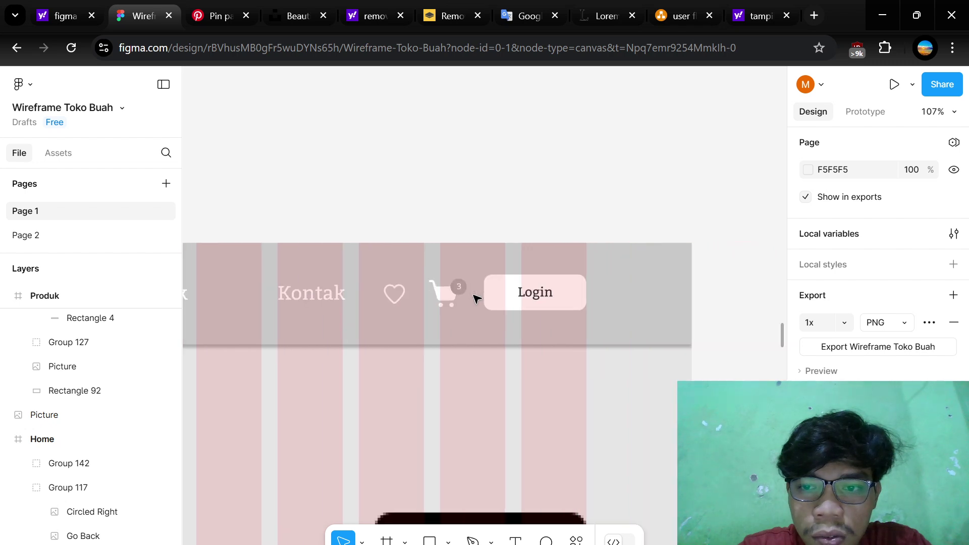
{"action": "scroll", "coordinate": [475, 298], "scroll_direction": "left", "scroll_amount": 12}
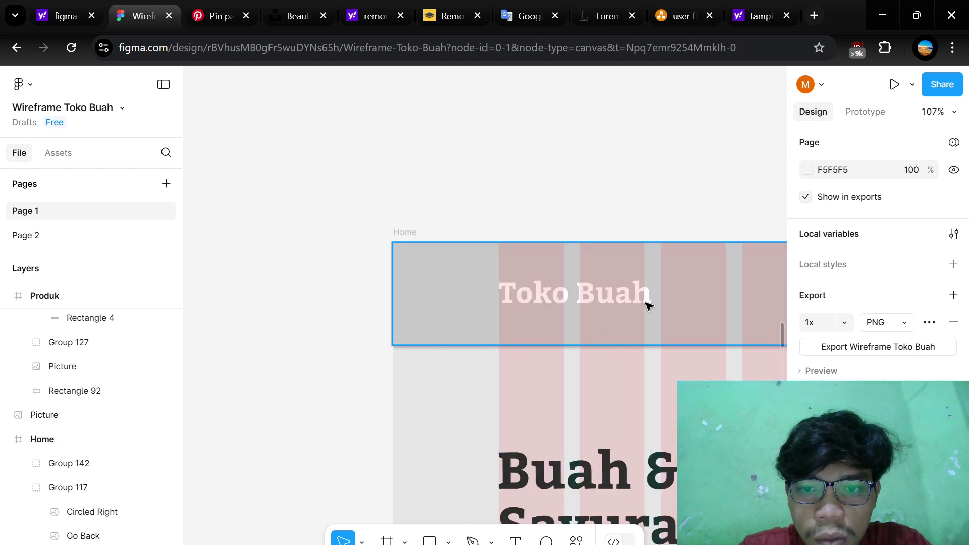
- Ungroup the Home frame's header group to separate its background bar from the logo and navigation content
{"action": "left_click", "coordinate": [649, 305]}
{"action": "left_click", "coordinate": [634, 192]}
{"action": "scroll", "coordinate": [510, 259], "scroll_direction": "right", "scroll_amount": 3}
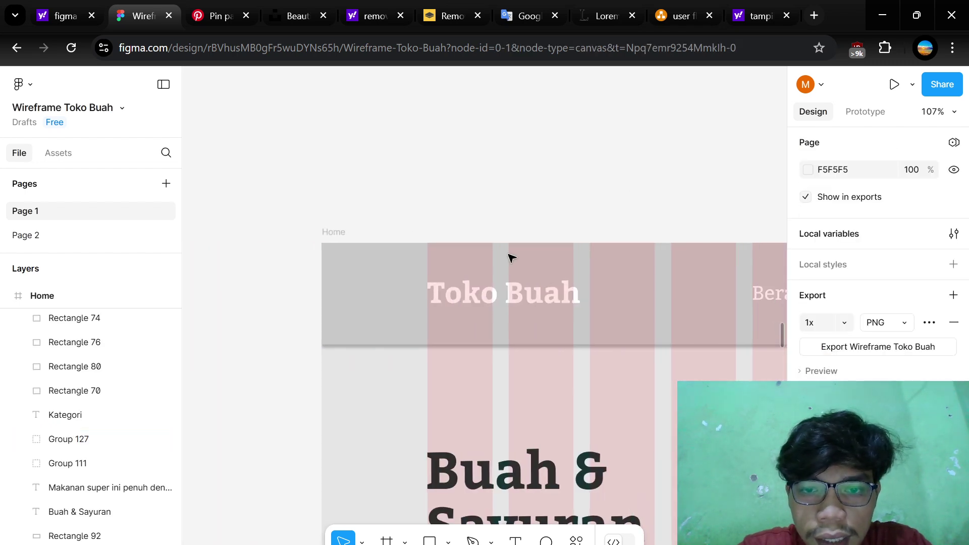
{"action": "left_click", "coordinate": [589, 310]}
{"action": "right_click", "coordinate": [588, 309]}
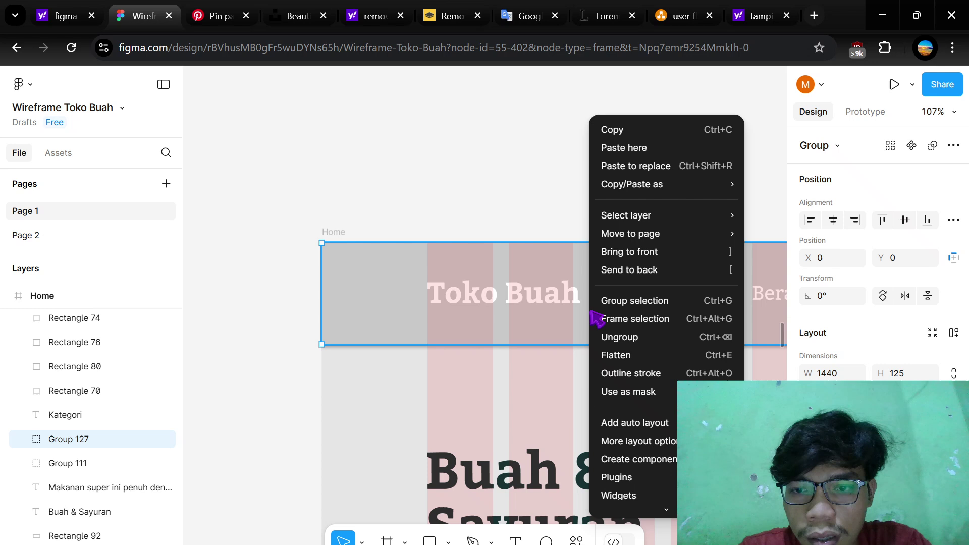
{"action": "left_click", "coordinate": [618, 337]}
{"action": "left_click", "coordinate": [616, 198]}
{"action": "scroll", "coordinate": [495, 259], "scroll_direction": "right", "scroll_amount": 3}
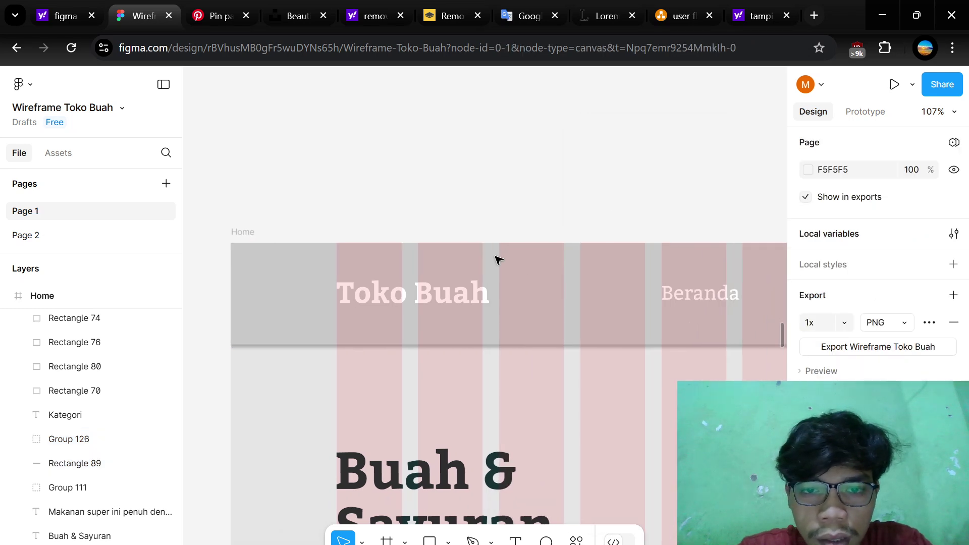
- Select the header's inner group containing the Toko Buah logo and the navigation items
{"action": "left_click", "coordinate": [459, 290]}
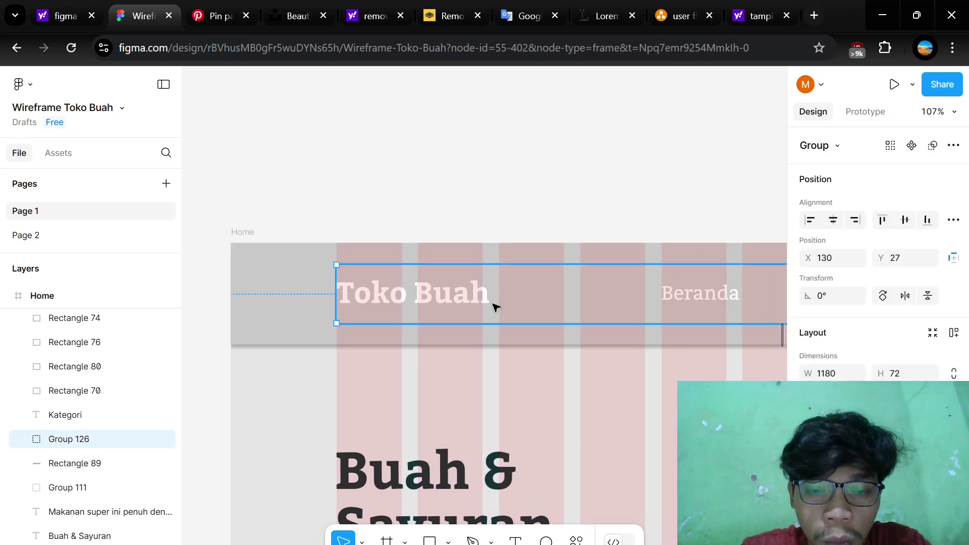
{"action": "left_click", "coordinate": [527, 207]}
{"action": "left_click", "coordinate": [384, 306]}
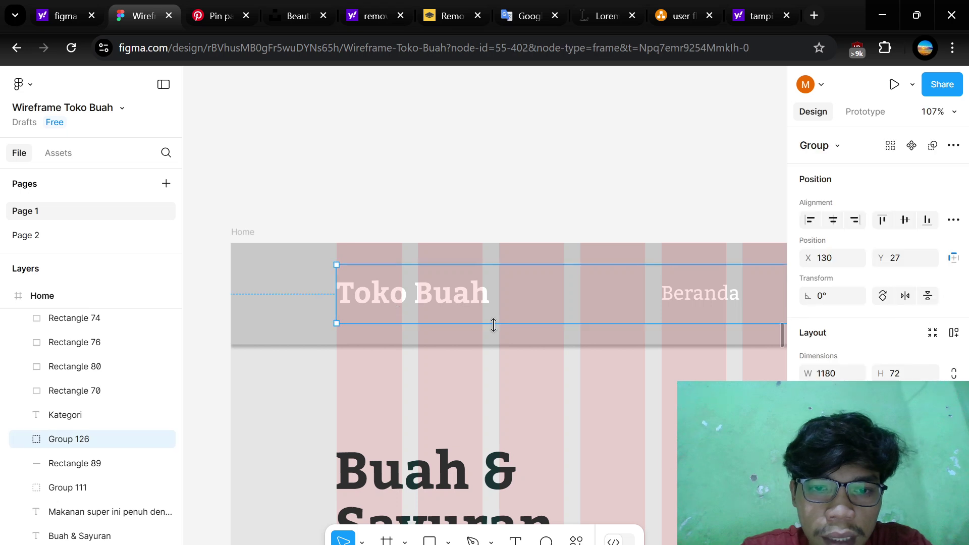
{"action": "scroll", "coordinate": [493, 324], "scroll_direction": "down", "scroll_amount": 1}
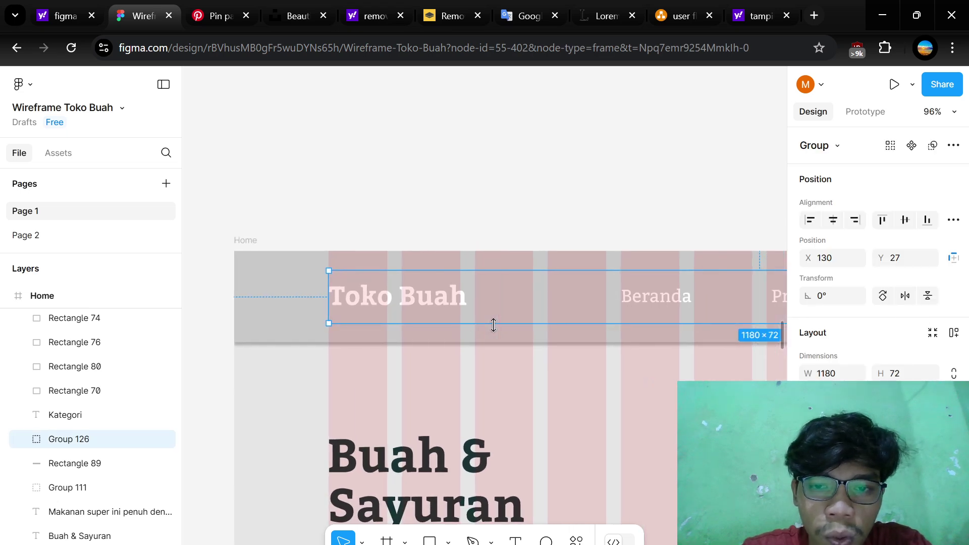
{"action": "scroll", "coordinate": [338, 323], "scroll_direction": "right", "scroll_amount": 3}
{"action": "scroll", "coordinate": [337, 324], "scroll_direction": "left", "scroll_amount": 2}
{"action": "left_click", "coordinate": [437, 189]}
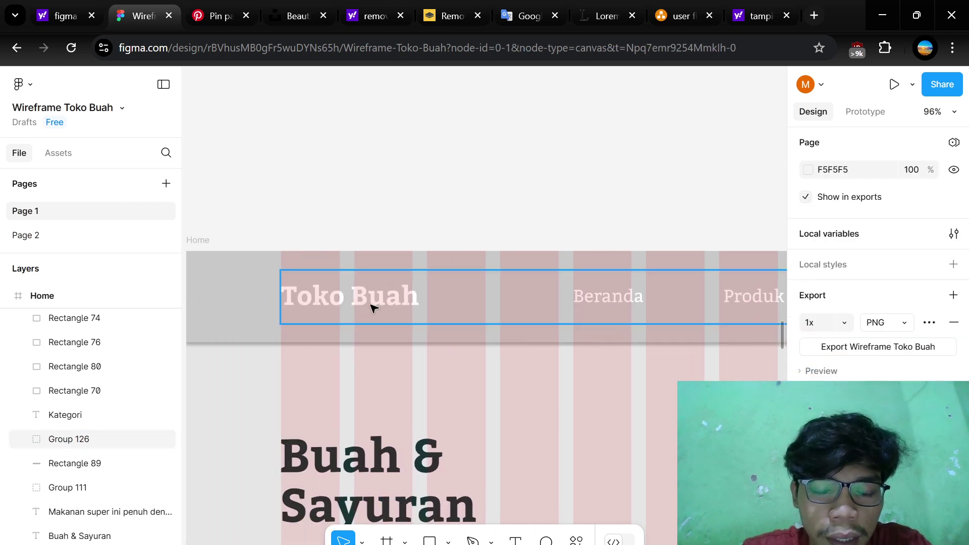
{"action": "left_click", "coordinate": [360, 302]}
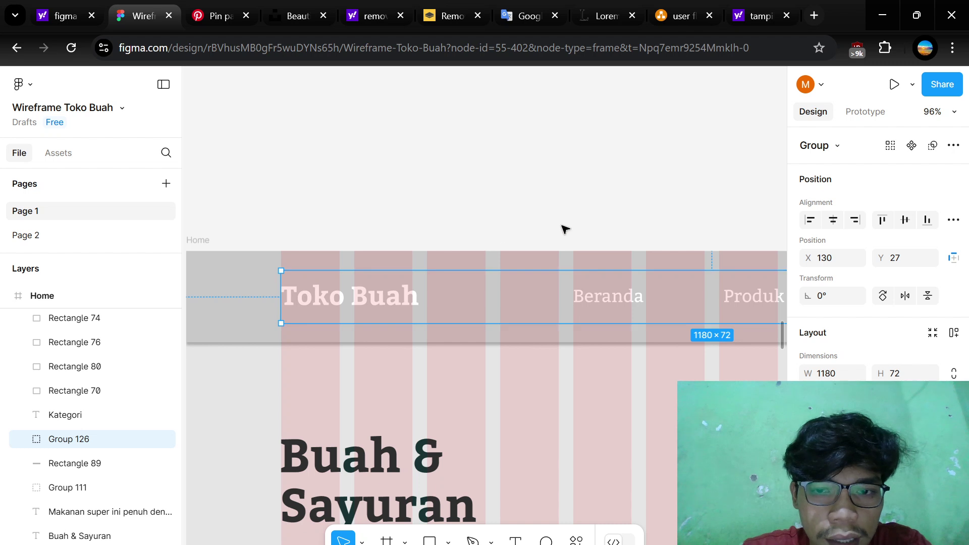
- Examine the placement of the Beranda, Produk and Kontak links against the layout columns in the header
{"action": "scroll", "coordinate": [569, 229], "scroll_direction": "right", "scroll_amount": 3}
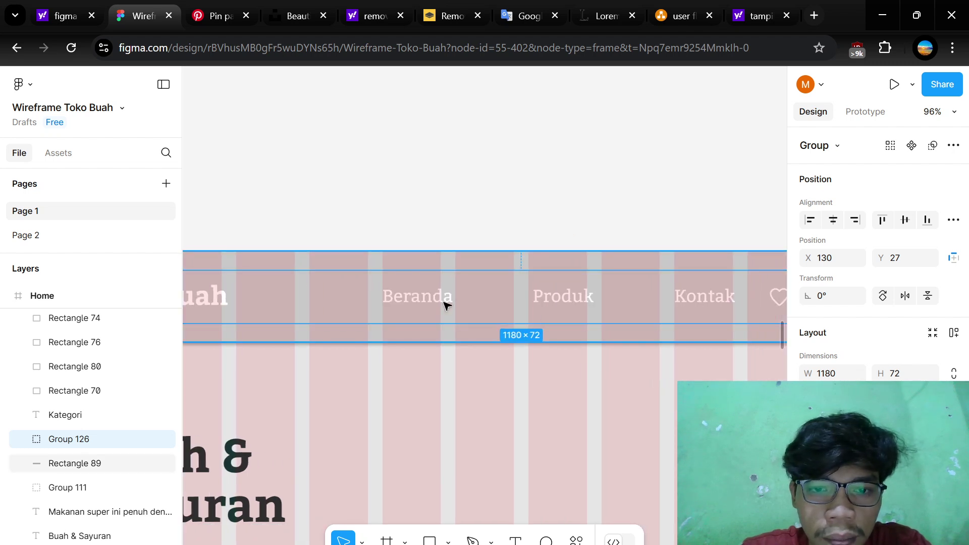
{"action": "scroll", "coordinate": [589, 313], "scroll_direction": "right", "scroll_amount": 5}
{"action": "scroll", "coordinate": [591, 314], "scroll_direction": "left", "scroll_amount": 6}
{"action": "scroll", "coordinate": [589, 314], "scroll_direction": "left", "scroll_amount": 3}
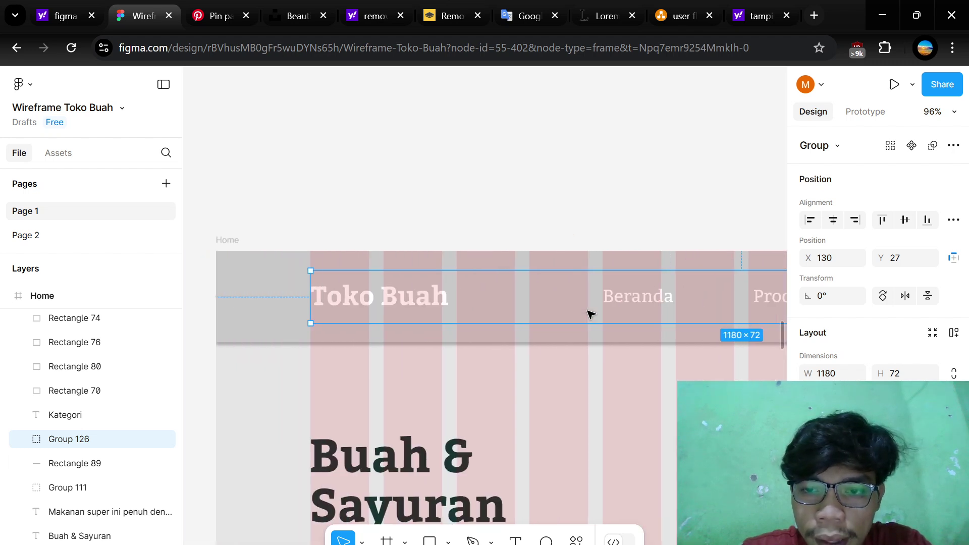
{"action": "scroll", "coordinate": [589, 314], "scroll_direction": "right", "scroll_amount": 6}
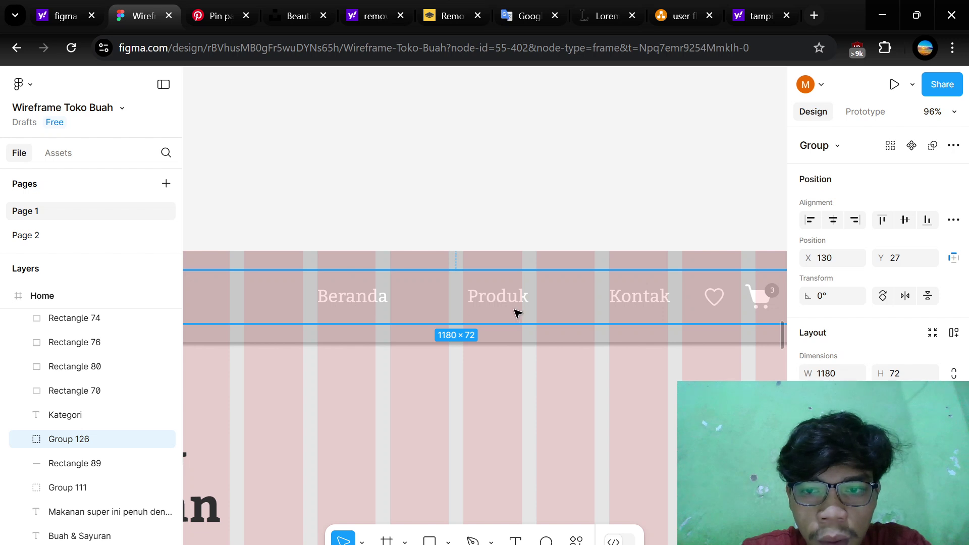
{"action": "scroll", "coordinate": [461, 320], "scroll_direction": "up", "scroll_amount": 3}
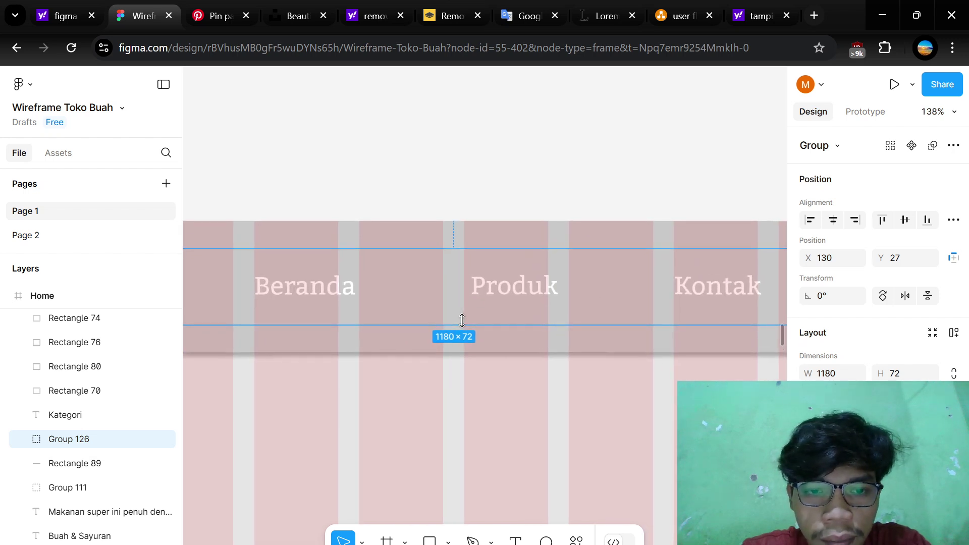
{"action": "scroll", "coordinate": [342, 290], "scroll_direction": "down", "scroll_amount": 3}
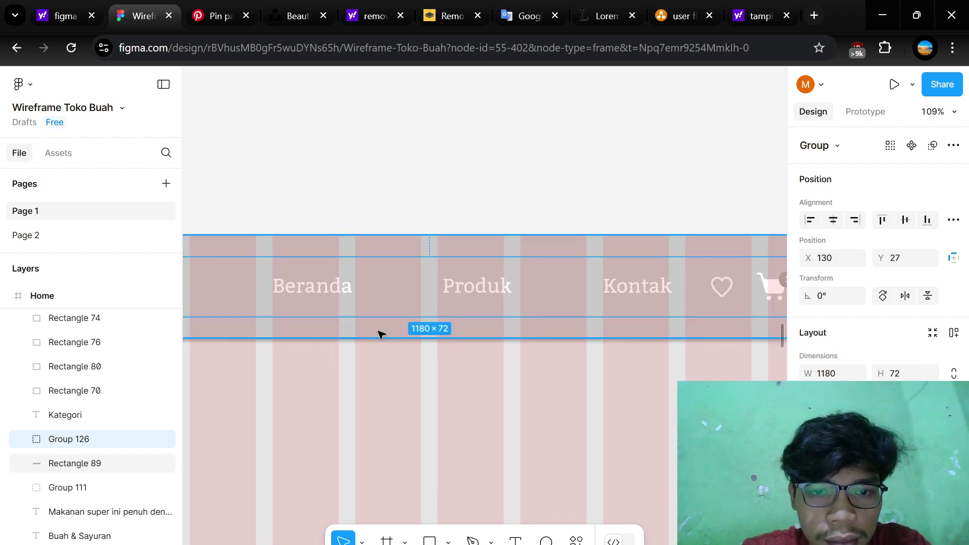
- Compare the header's logo, Beranda, Produk and Kontak links, heart and cart icons with the layout columns beneath them
{"action": "scroll", "coordinate": [381, 331], "scroll_direction": "left", "scroll_amount": 5}
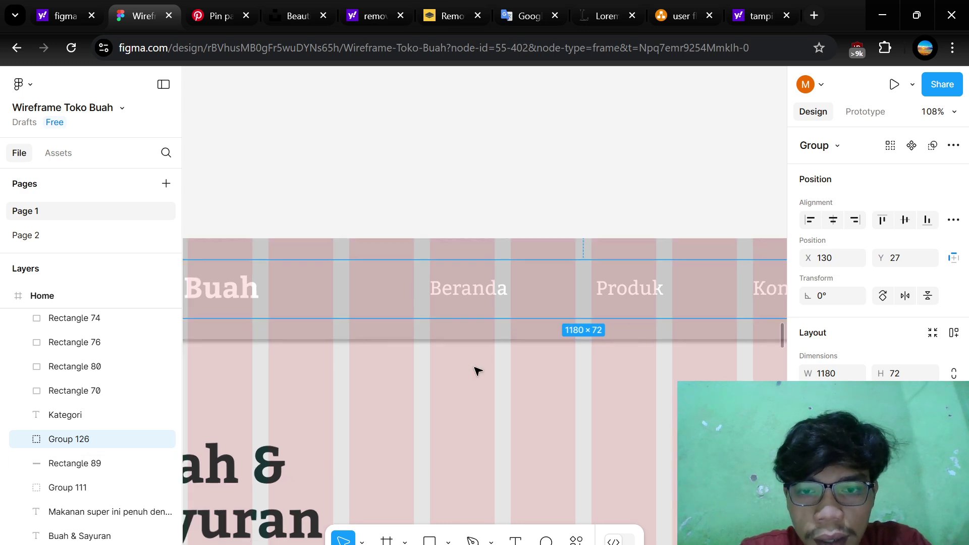
{"action": "scroll", "coordinate": [476, 370], "scroll_direction": "down", "scroll_amount": 2}
{"action": "scroll", "coordinate": [515, 324], "scroll_direction": "down", "scroll_amount": 2}
{"action": "scroll", "coordinate": [516, 324], "scroll_direction": "left", "scroll_amount": 3}
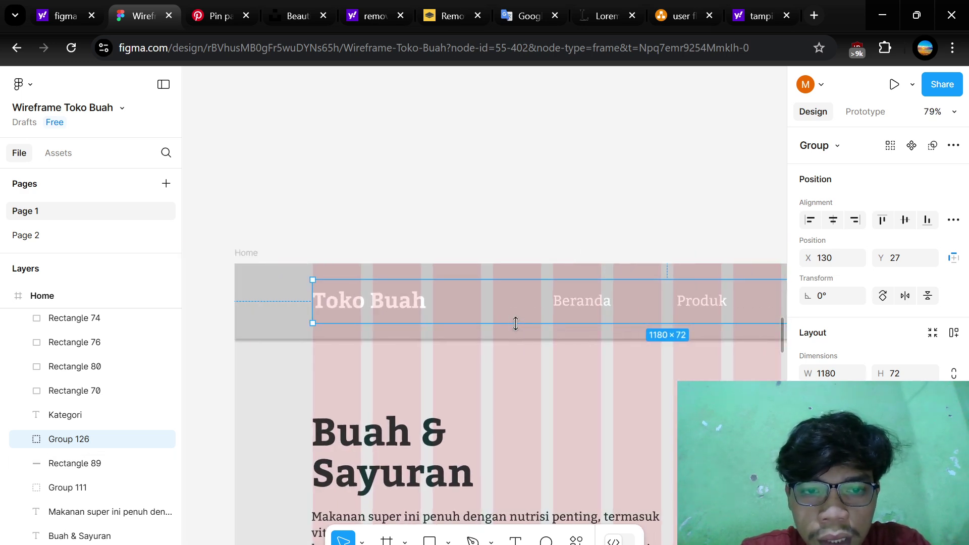
{"action": "scroll", "coordinate": [515, 323], "scroll_direction": "right", "scroll_amount": 3}
{"action": "scroll", "coordinate": [515, 324], "scroll_direction": "right", "scroll_amount": 3}
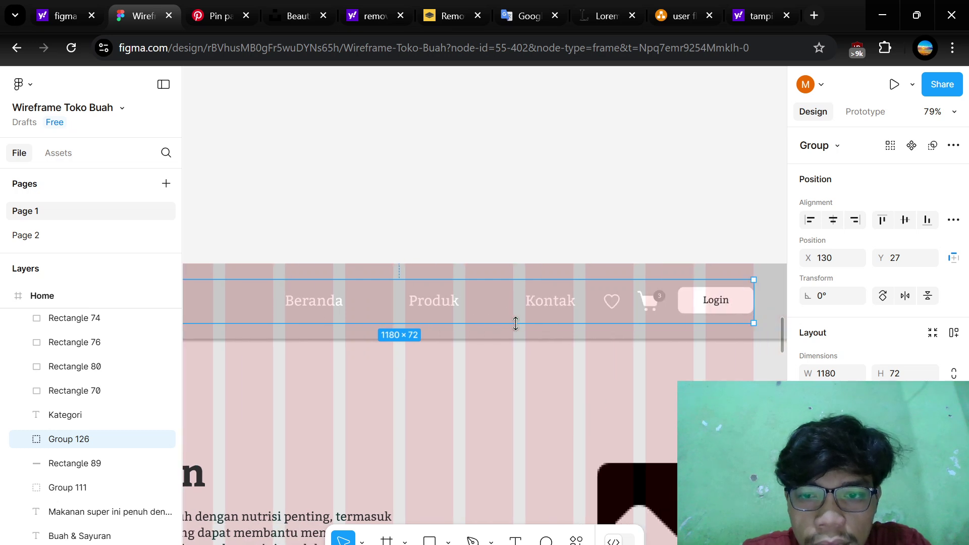
{"action": "scroll", "coordinate": [450, 327], "scroll_direction": "up", "scroll_amount": 3}
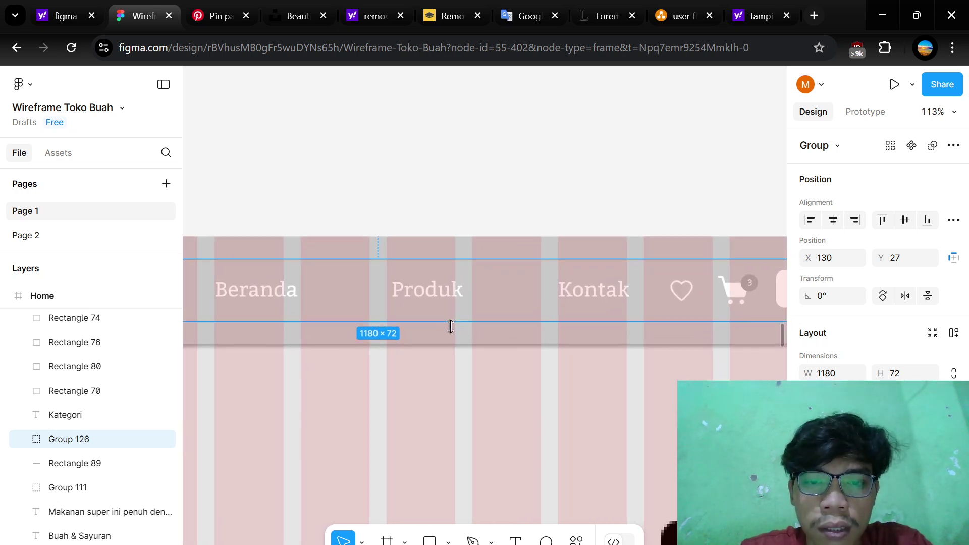
{"action": "scroll", "coordinate": [576, 315], "scroll_direction": "down", "scroll_amount": 2}
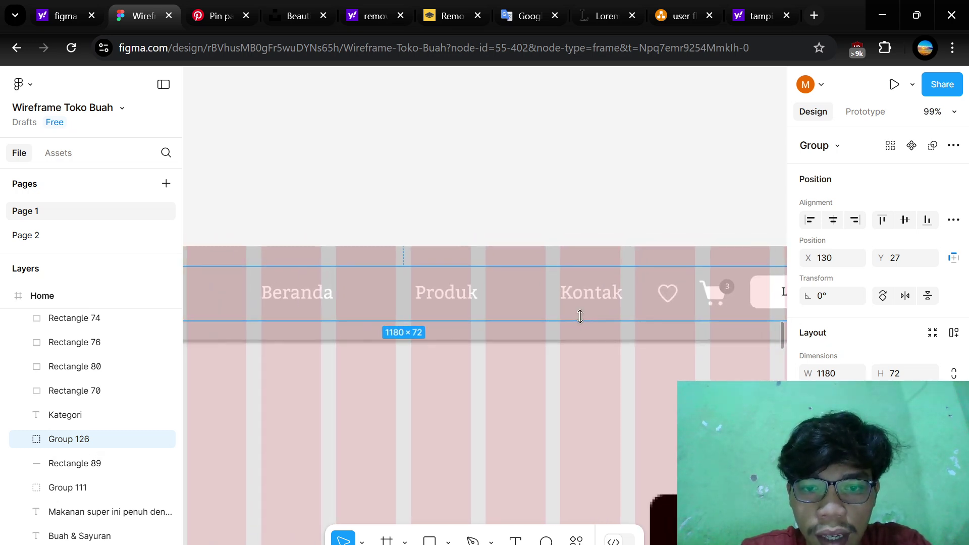
{"action": "scroll", "coordinate": [575, 315], "scroll_direction": "right", "scroll_amount": 3}
{"action": "scroll", "coordinate": [510, 310], "scroll_direction": "up", "scroll_amount": 4}
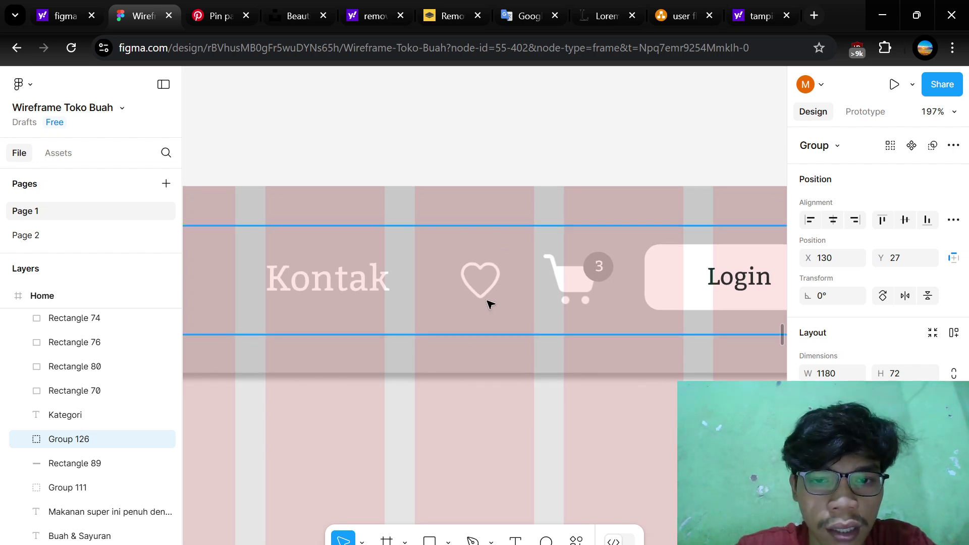
{"action": "scroll", "coordinate": [484, 295], "scroll_direction": "down", "scroll_amount": 1}
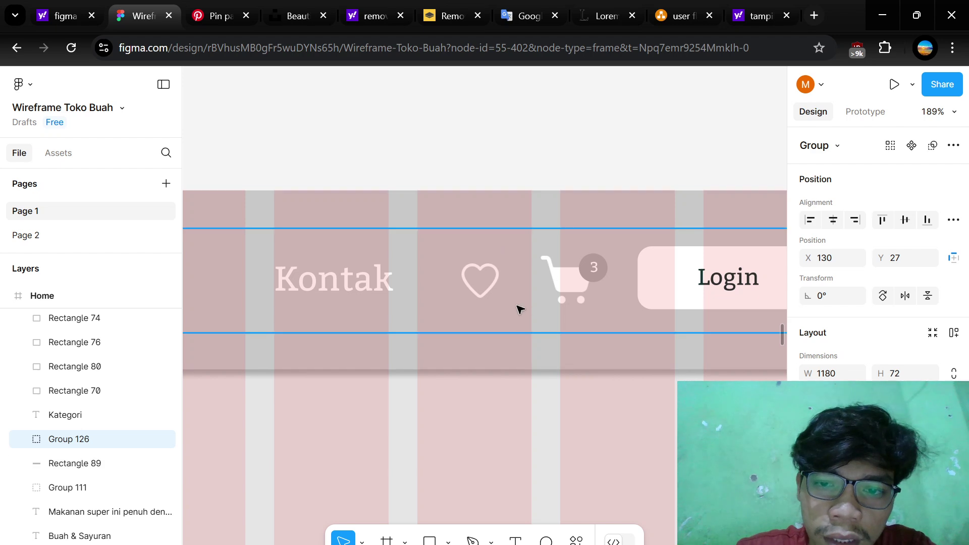
- Look over the hero image and the Produk Terbaru product cards against the Home frame's column grid
{"action": "scroll", "coordinate": [519, 307], "scroll_direction": "down", "scroll_amount": 3}
{"action": "scroll", "coordinate": [519, 309], "scroll_direction": "down", "scroll_amount": 5}
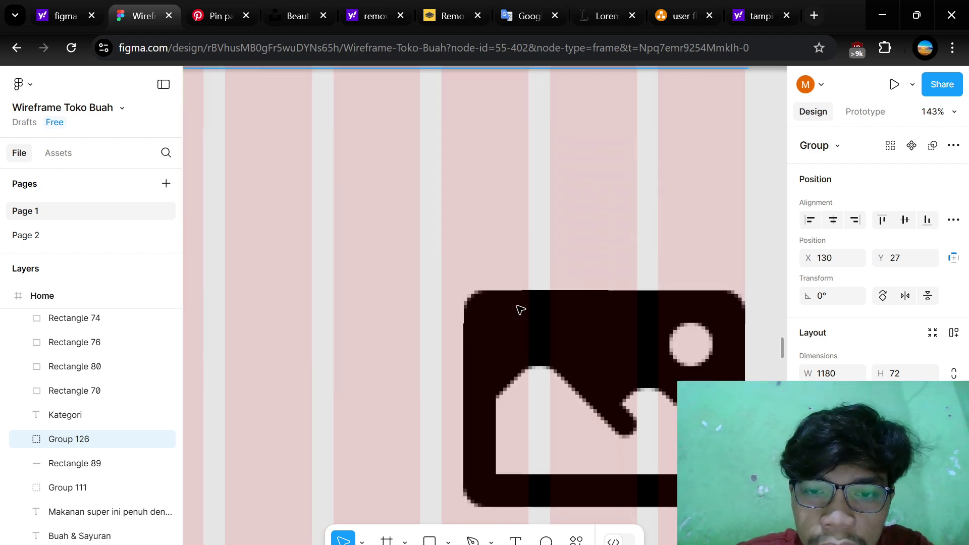
{"action": "scroll", "coordinate": [519, 309], "scroll_direction": "down", "scroll_amount": 5}
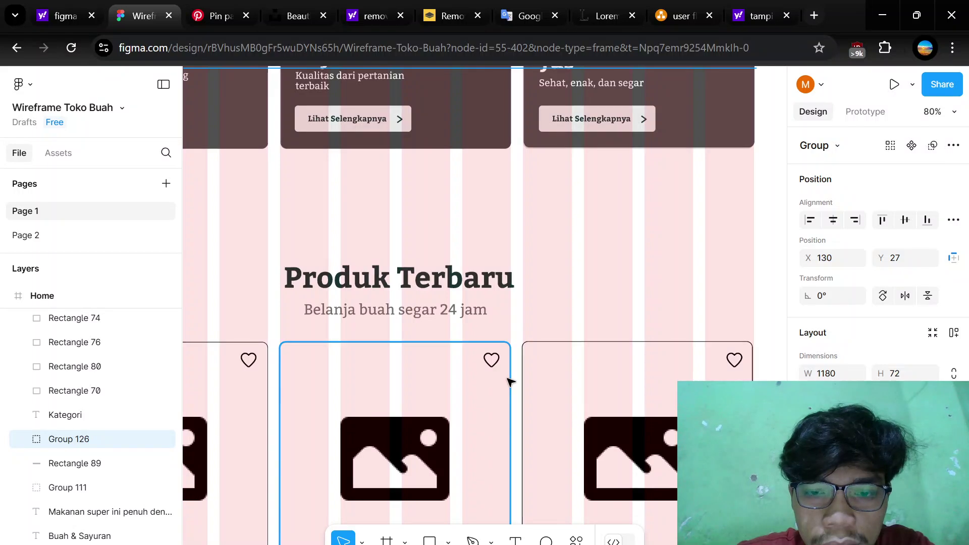
{"action": "scroll", "coordinate": [502, 303], "scroll_direction": "down", "scroll_amount": 2}
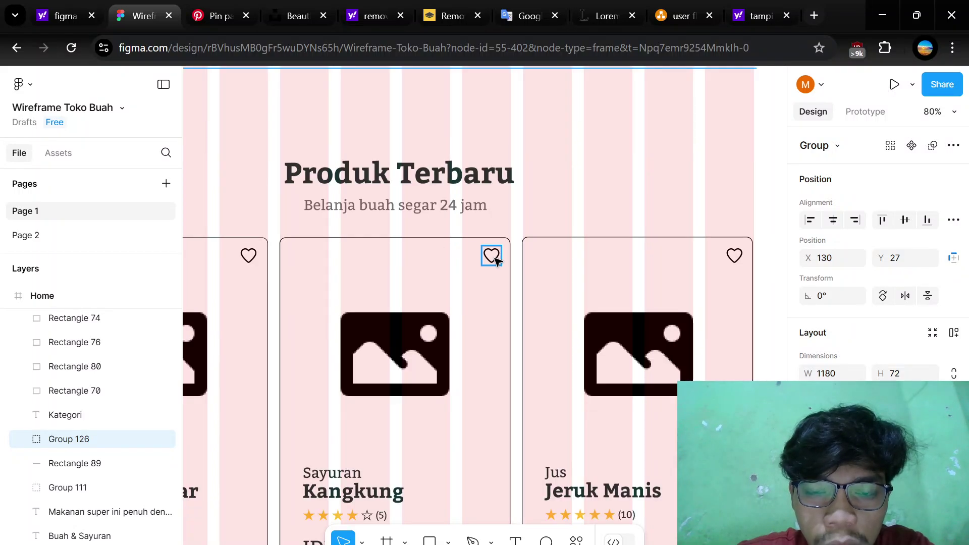
{"action": "scroll", "coordinate": [496, 259], "scroll_direction": "up", "scroll_amount": 8}
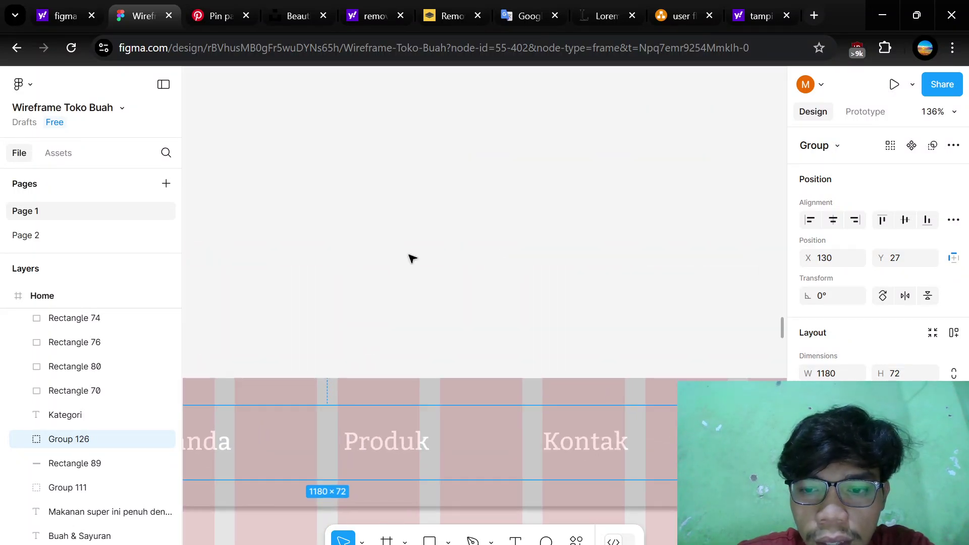
- Examine the heart icon, cart icon and Login button up close against the last layout columns, and clear the header group selection
{"action": "scroll", "coordinate": [614, 439], "scroll_direction": "right", "scroll_amount": 5}
{"action": "scroll", "coordinate": [644, 390], "scroll_direction": "down", "scroll_amount": 2}
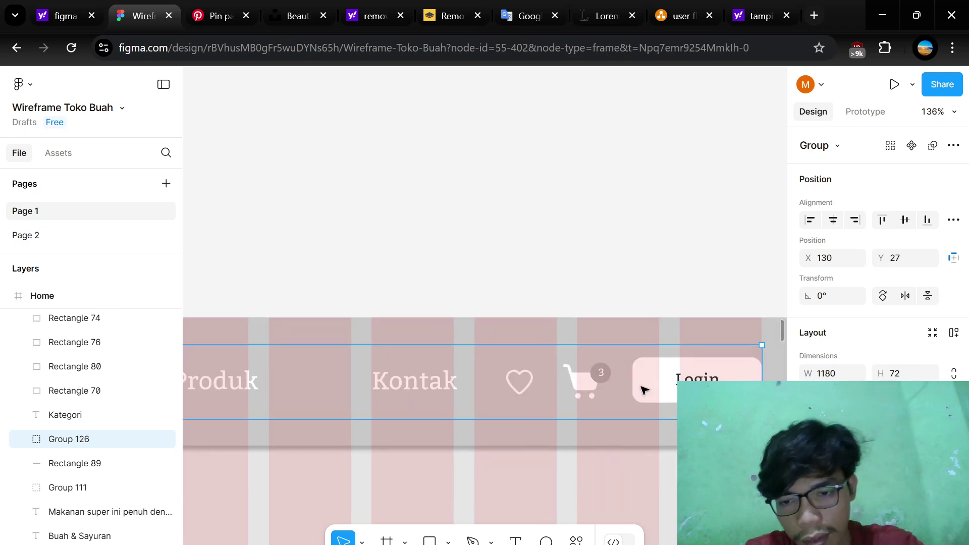
{"action": "scroll", "coordinate": [602, 372], "scroll_direction": "up", "scroll_amount": 3}
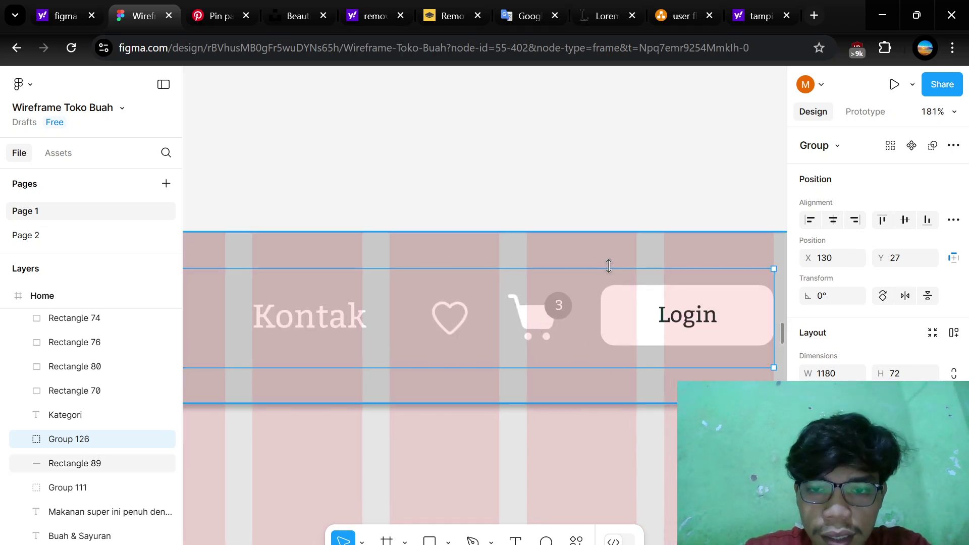
{"action": "scroll", "coordinate": [608, 268], "scroll_direction": "up", "scroll_amount": 4}
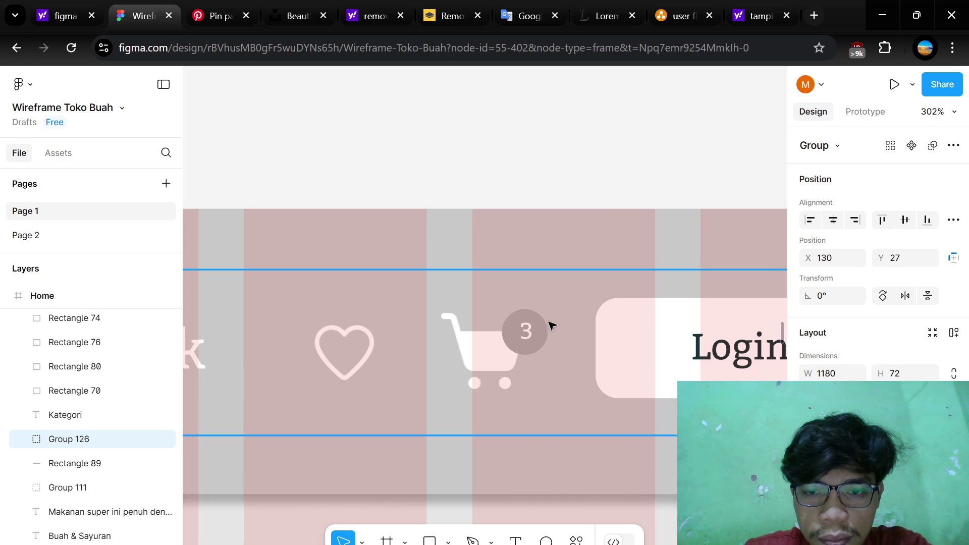
{"action": "scroll", "coordinate": [495, 374], "scroll_direction": "right", "scroll_amount": 2}
{"action": "scroll", "coordinate": [461, 396], "scroll_direction": "down", "scroll_amount": 2}
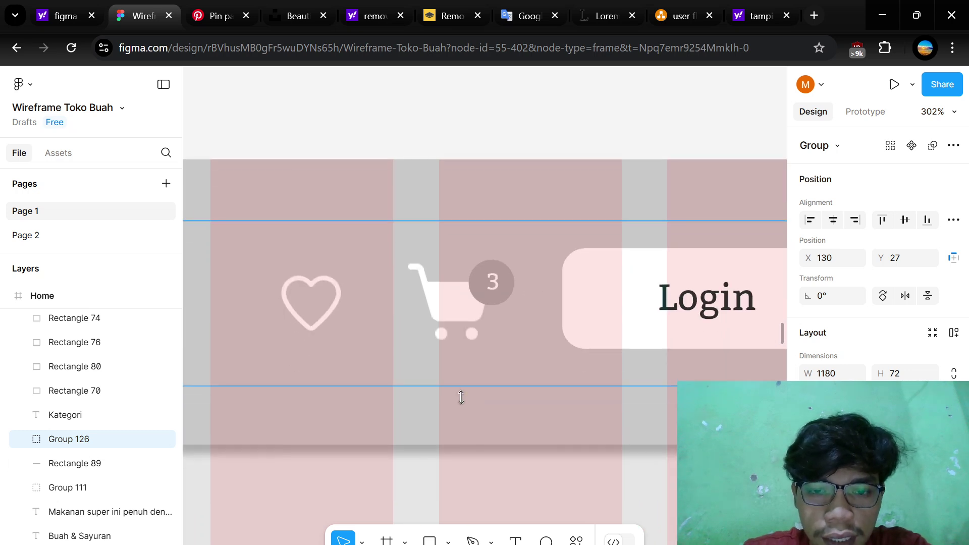
{"action": "scroll", "coordinate": [461, 398], "scroll_direction": "up", "scroll_amount": 2}
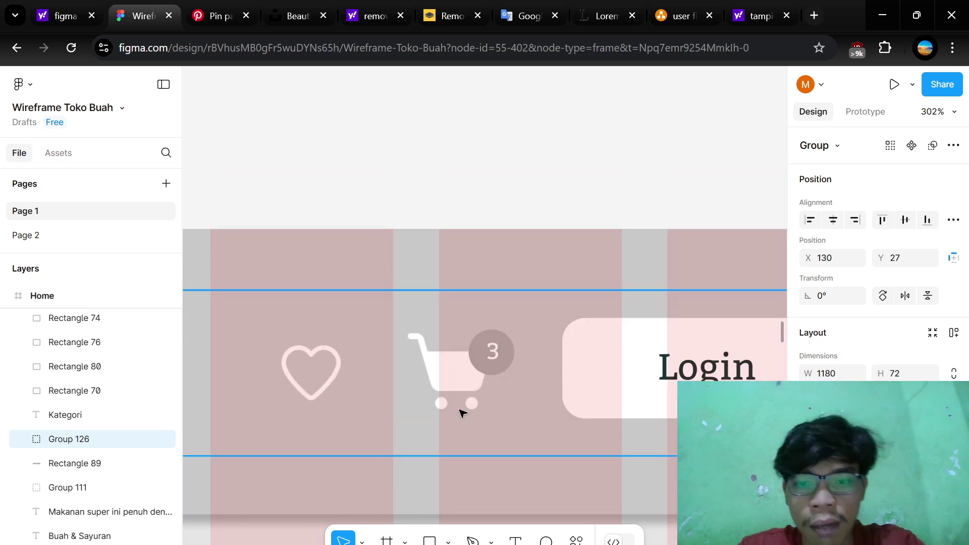
{"action": "scroll", "coordinate": [532, 377], "scroll_direction": "right", "scroll_amount": 5}
{"action": "scroll", "coordinate": [532, 376], "scroll_direction": "down", "scroll_amount": 2}
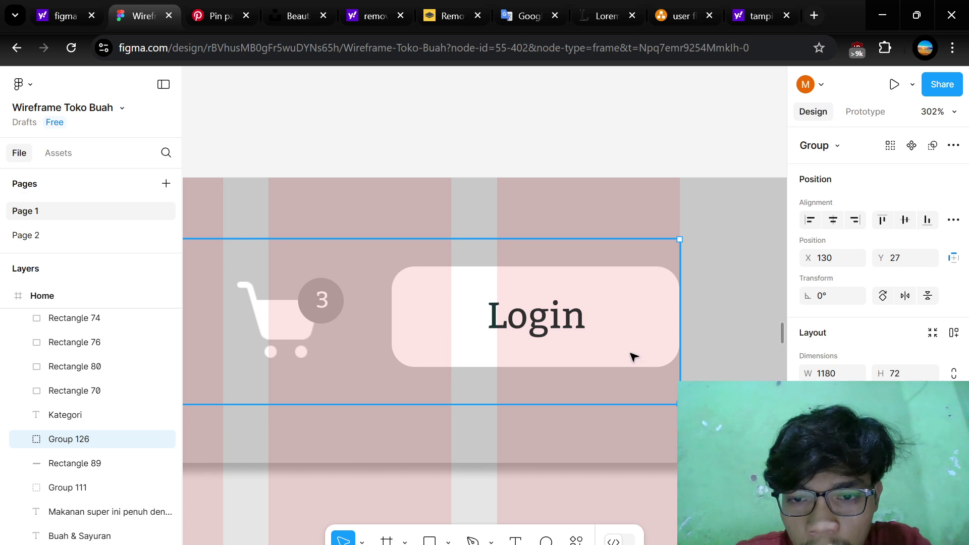
{"action": "scroll", "coordinate": [634, 356], "scroll_direction": "down", "scroll_amount": 3}
{"action": "left_click", "coordinate": [643, 189]}
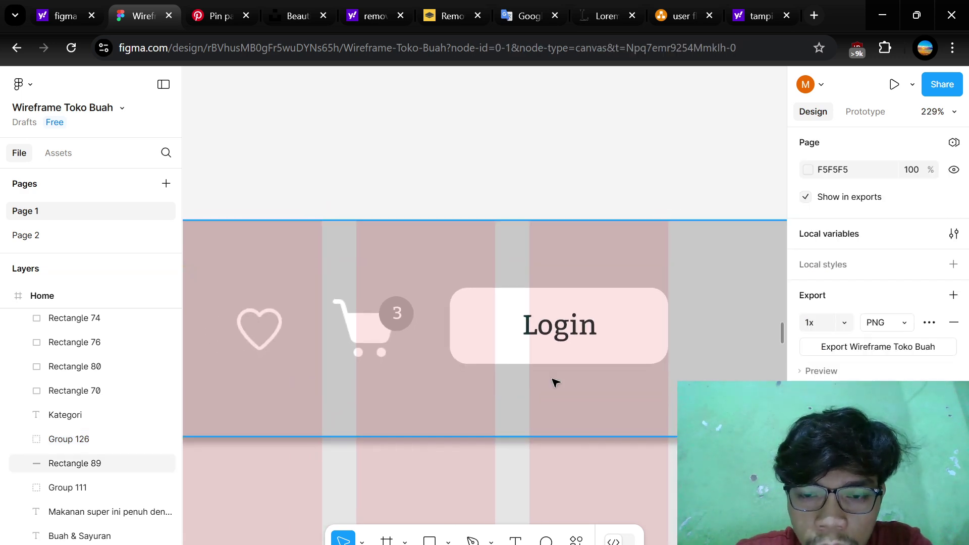
- Check how the Login button spans the last grid columns and review the whole header back to the Toko Buah logo
{"action": "scroll", "coordinate": [555, 383], "scroll_direction": "down", "scroll_amount": 2}
{"action": "scroll", "coordinate": [529, 404], "scroll_direction": "left", "scroll_amount": 2}
{"action": "scroll", "coordinate": [529, 405], "scroll_direction": "right", "scroll_amount": 5}
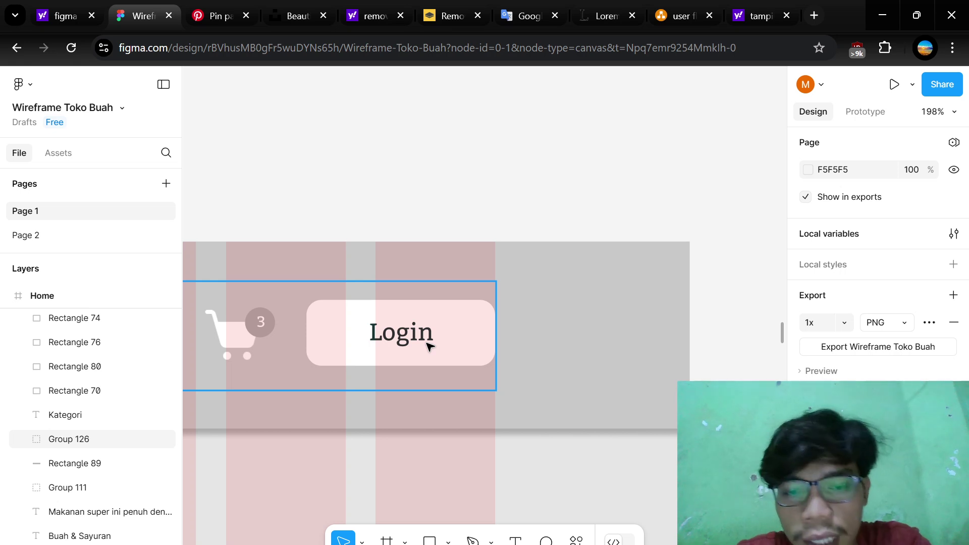
{"action": "scroll", "coordinate": [440, 364], "scroll_direction": "left", "scroll_amount": 2}
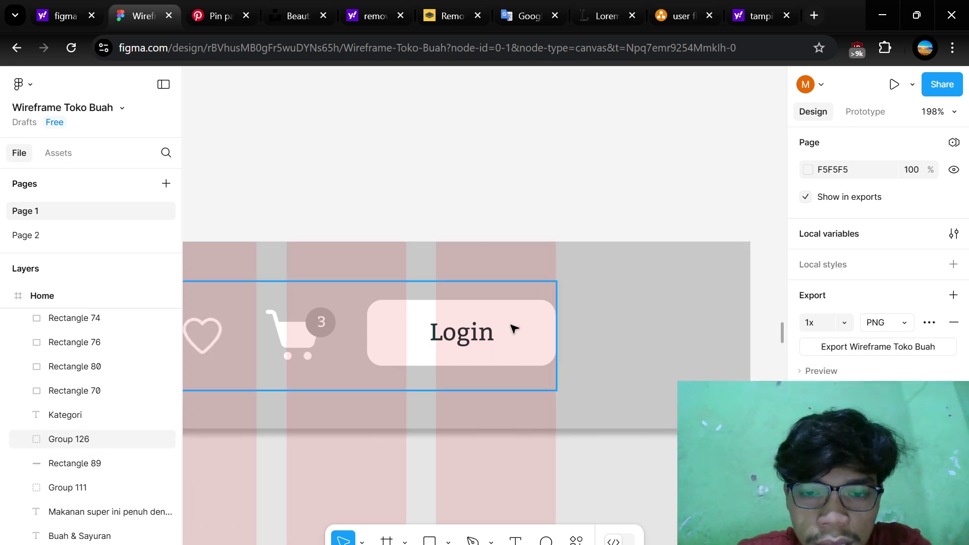
{"action": "scroll", "coordinate": [514, 330], "scroll_direction": "left", "scroll_amount": 5}
{"action": "scroll", "coordinate": [566, 342], "scroll_direction": "down", "scroll_amount": 3}
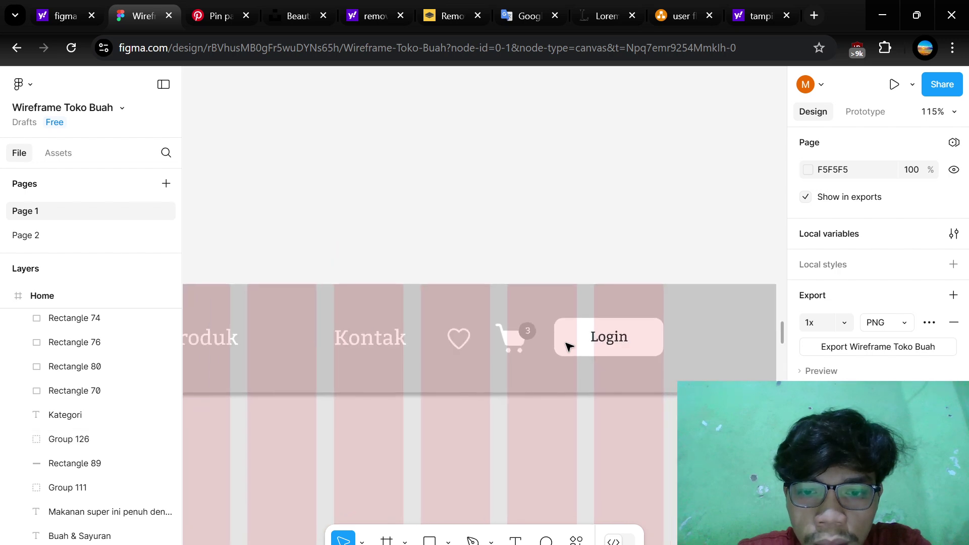
{"action": "scroll", "coordinate": [567, 343], "scroll_direction": "left", "scroll_amount": 3}
{"action": "scroll", "coordinate": [567, 346], "scroll_direction": "right", "scroll_amount": 5}
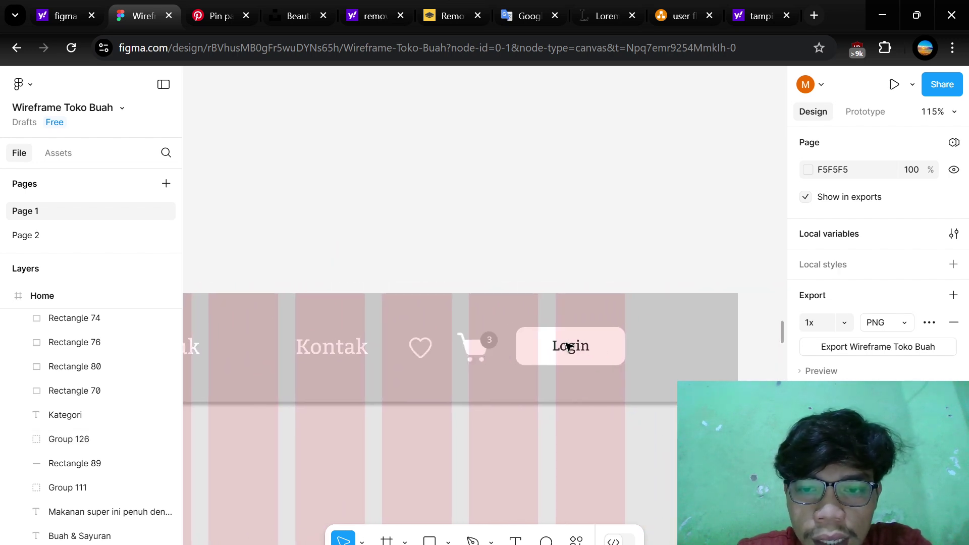
{"action": "scroll", "coordinate": [568, 346], "scroll_direction": "up", "scroll_amount": 3}
{"action": "scroll", "coordinate": [568, 346], "scroll_direction": "right", "scroll_amount": 1}
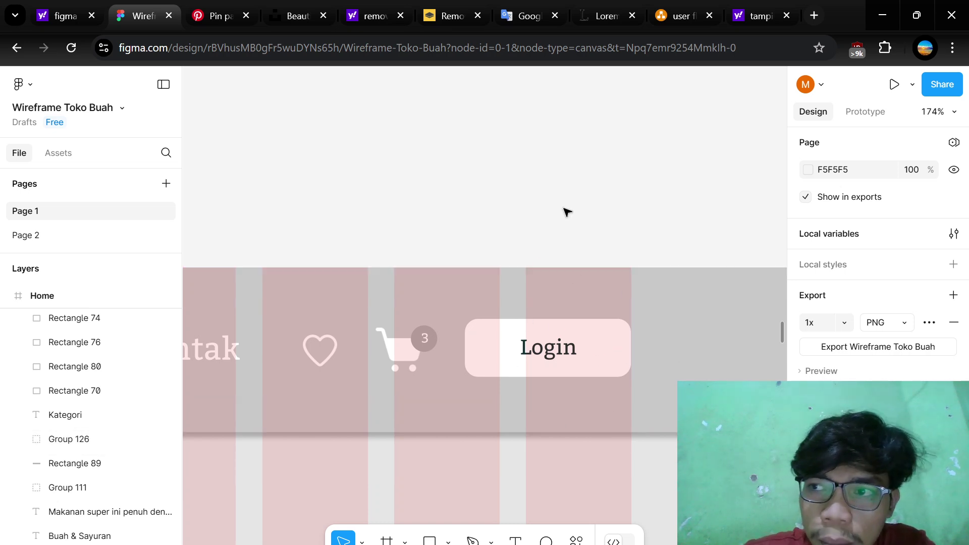
{"action": "scroll", "coordinate": [512, 411], "scroll_direction": "down", "scroll_amount": 3}
{"action": "scroll", "coordinate": [513, 411], "scroll_direction": "left", "scroll_amount": 10}
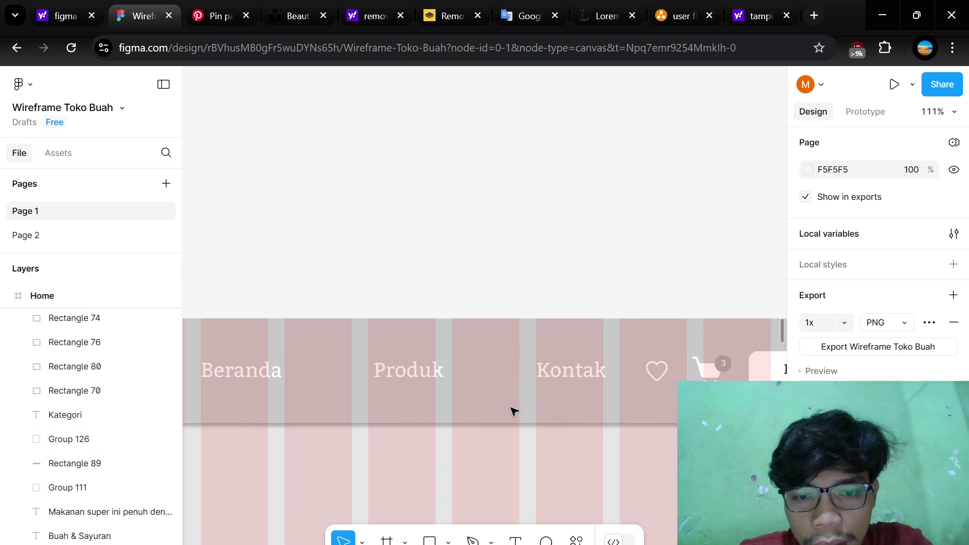
{"action": "scroll", "coordinate": [513, 410], "scroll_direction": "left", "scroll_amount": 1}
{"action": "scroll", "coordinate": [480, 372], "scroll_direction": "left", "scroll_amount": 6}
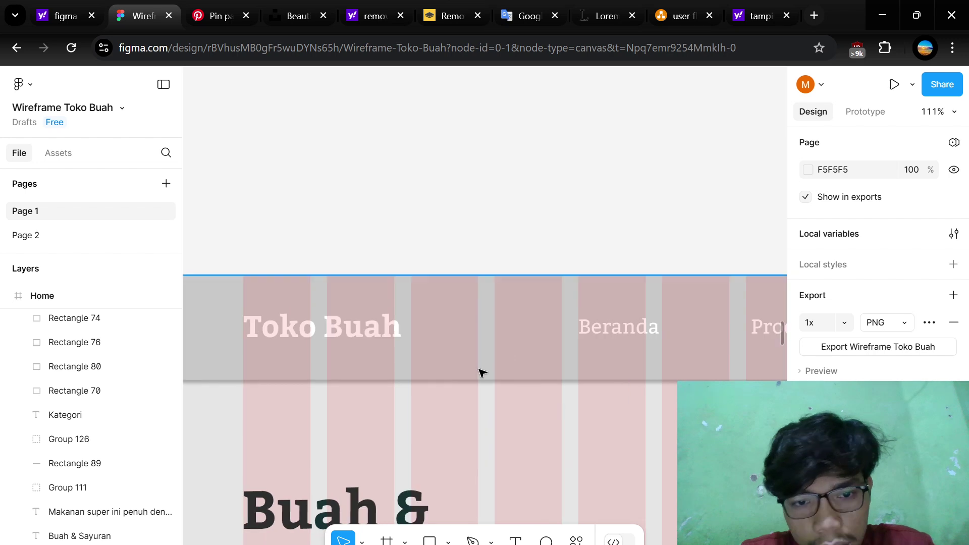
- Select the header's background rectangle and check its dimensions and extent across the Home frame
{"action": "left_click", "coordinate": [371, 374]}
{"action": "scroll", "coordinate": [370, 374], "scroll_direction": "left", "scroll_amount": 5}
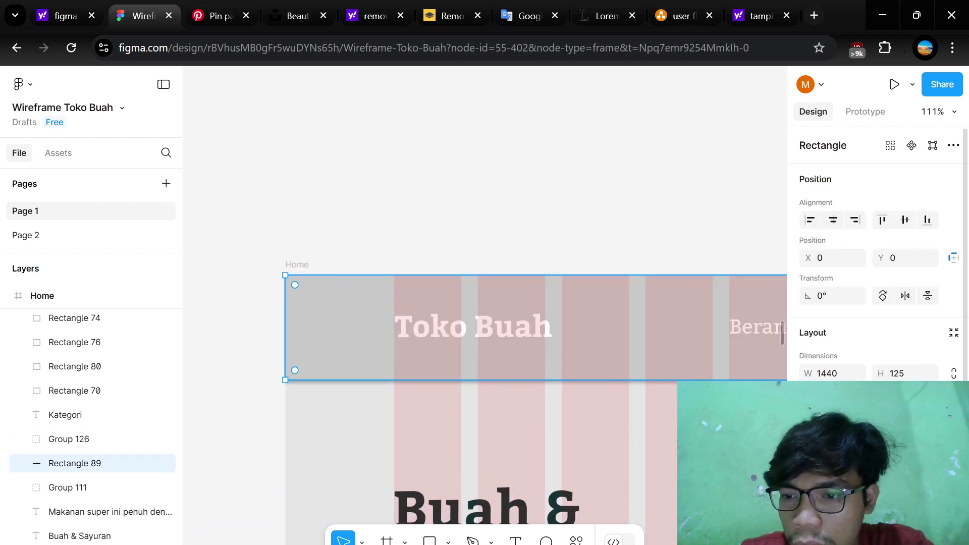
{"action": "scroll", "coordinate": [485, 403], "scroll_direction": "right", "scroll_amount": 9}
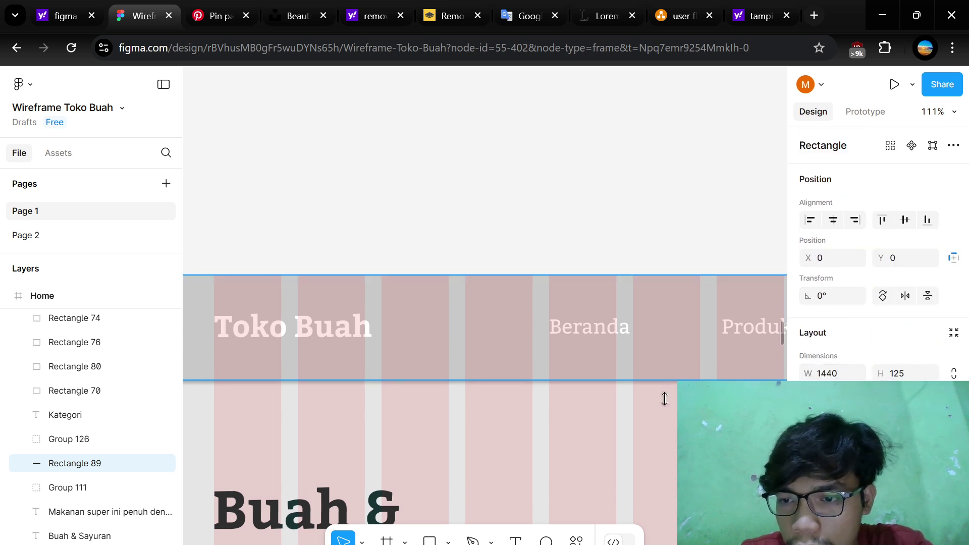
{"action": "left_click_drag", "start_coordinate": [664, 399], "coordinate": [664, 402]}
{"action": "key", "text": "ctrl+z"}
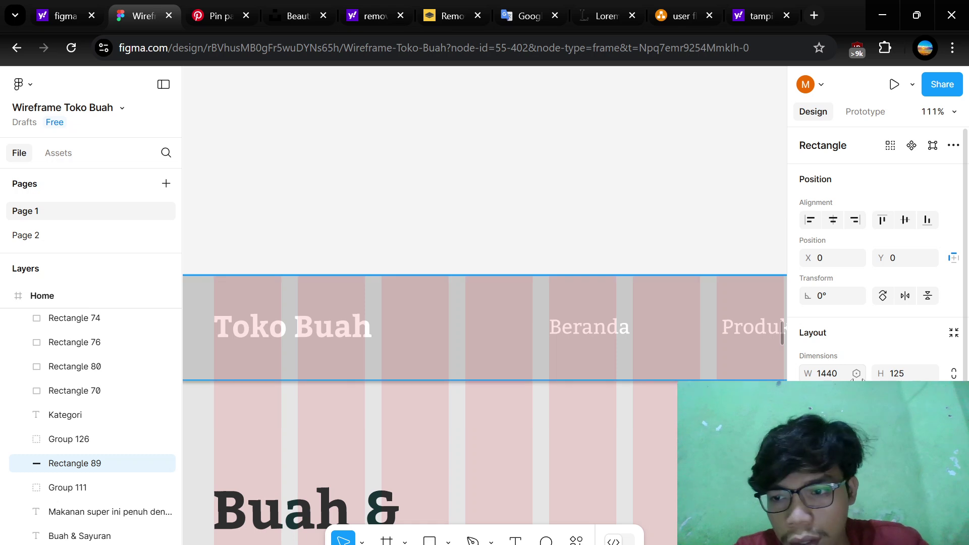
{"action": "left_click", "coordinate": [610, 236]}
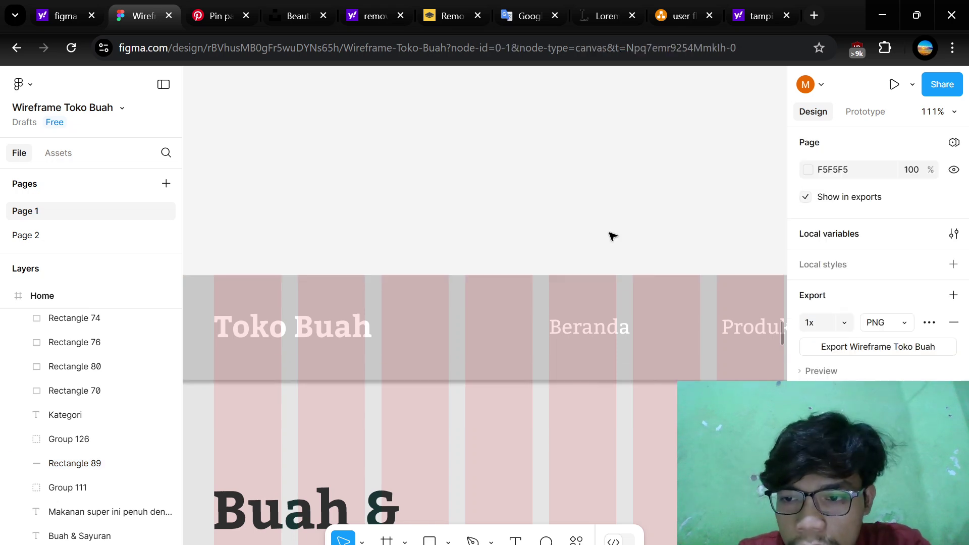
{"action": "scroll", "coordinate": [606, 353], "scroll_direction": "right", "scroll_amount": 3}
{"action": "left_click", "coordinate": [614, 374]}
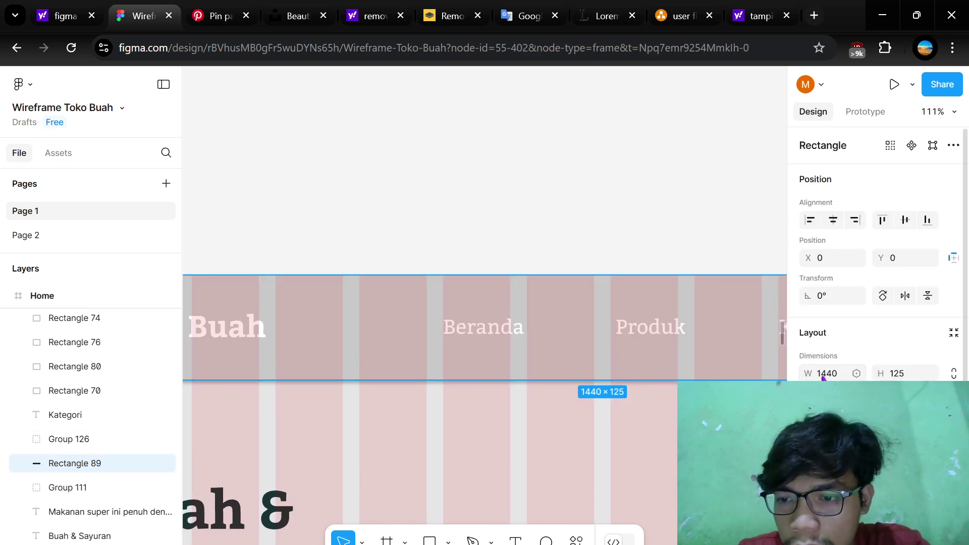
{"action": "scroll", "coordinate": [634, 382], "scroll_direction": "right", "scroll_amount": 15}
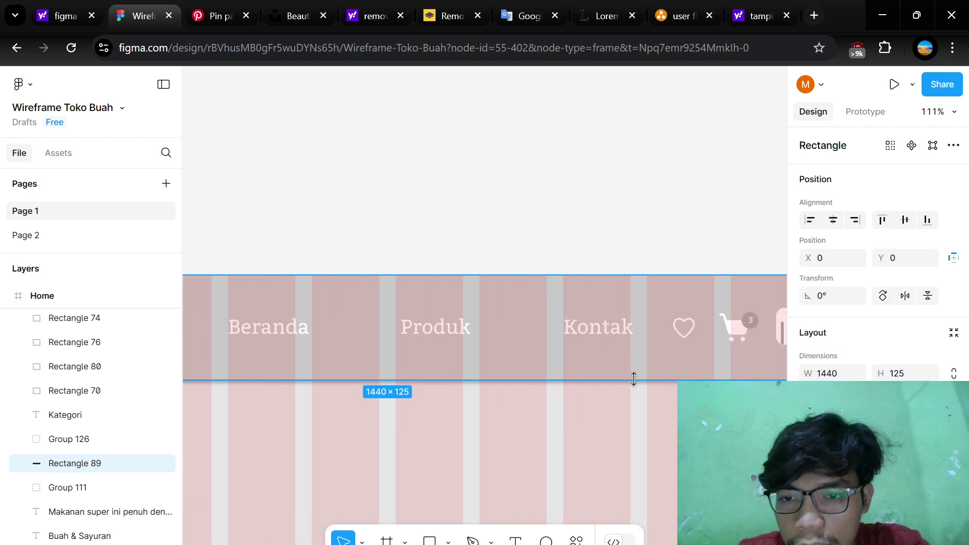
{"action": "scroll", "coordinate": [633, 382], "scroll_direction": "left", "scroll_amount": 18}
{"action": "scroll", "coordinate": [388, 288], "scroll_direction": "left", "scroll_amount": 4}
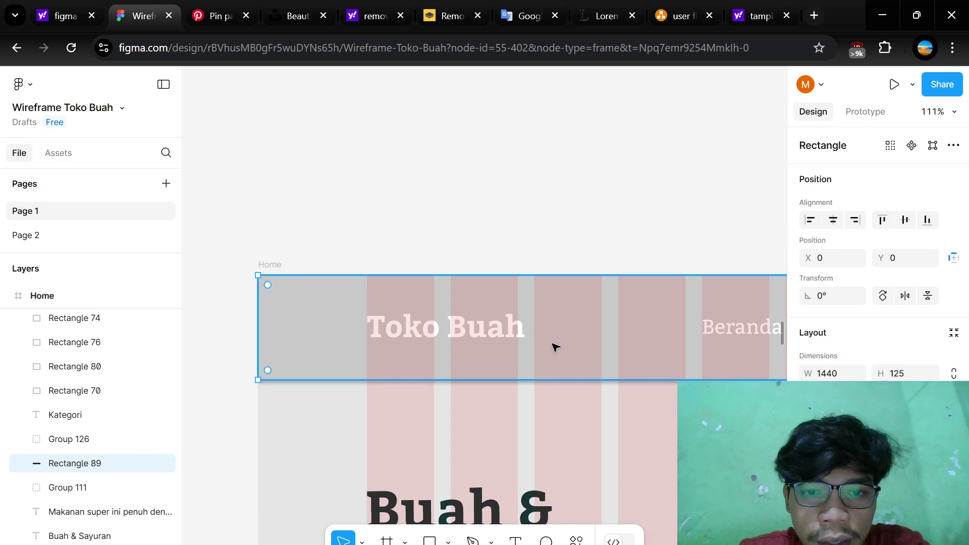
- Inspect the header bar's lower edge beside the Toko Buah logo and reselect its background rectangle
{"action": "scroll", "coordinate": [552, 346], "scroll_direction": "down", "scroll_amount": 5}
{"action": "scroll", "coordinate": [551, 346], "scroll_direction": "left", "scroll_amount": 2}
{"action": "scroll", "coordinate": [530, 310], "scroll_direction": "up", "scroll_amount": 3}
{"action": "left_click", "coordinate": [244, 390]}
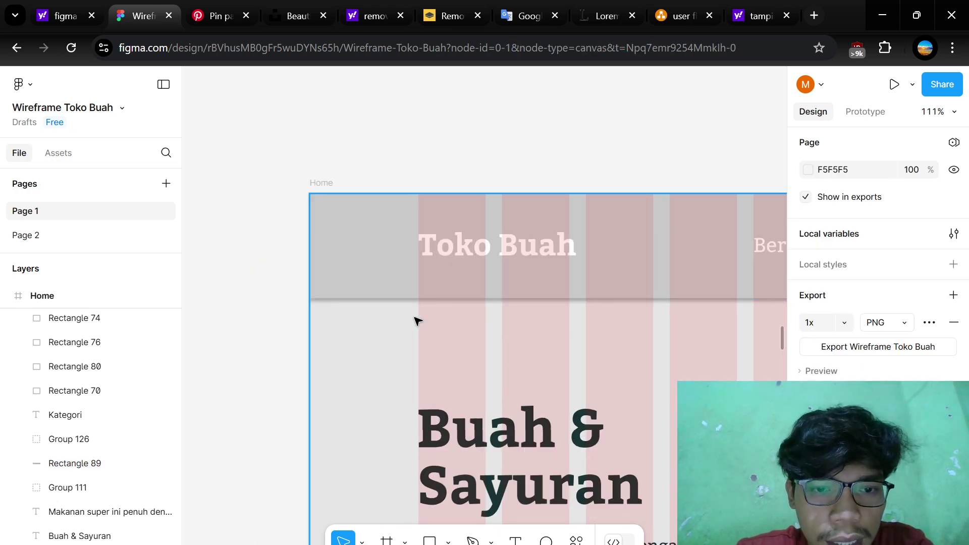
{"action": "scroll", "coordinate": [413, 321], "scroll_direction": "up", "scroll_amount": 5}
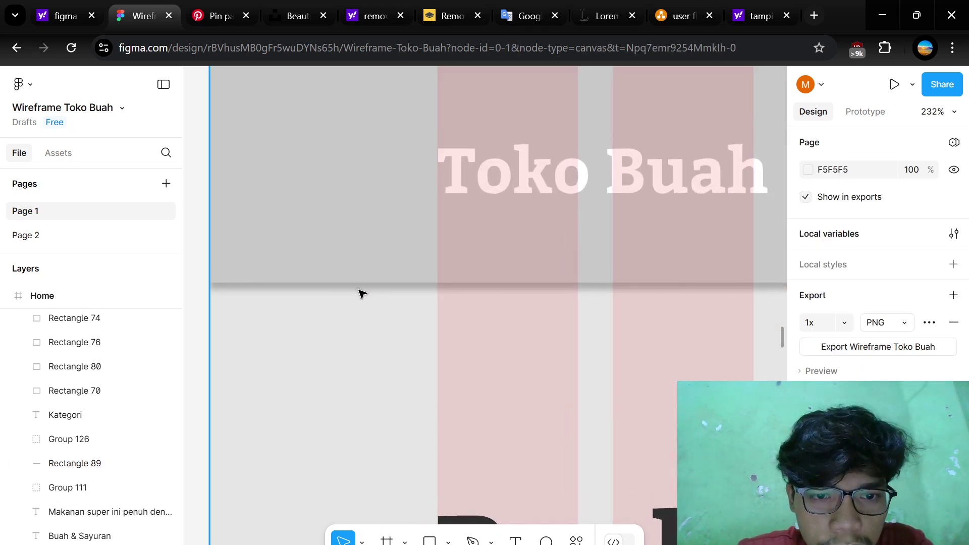
{"action": "scroll", "coordinate": [448, 266], "scroll_direction": "left", "scroll_amount": 3}
{"action": "left_click", "coordinate": [460, 252]}
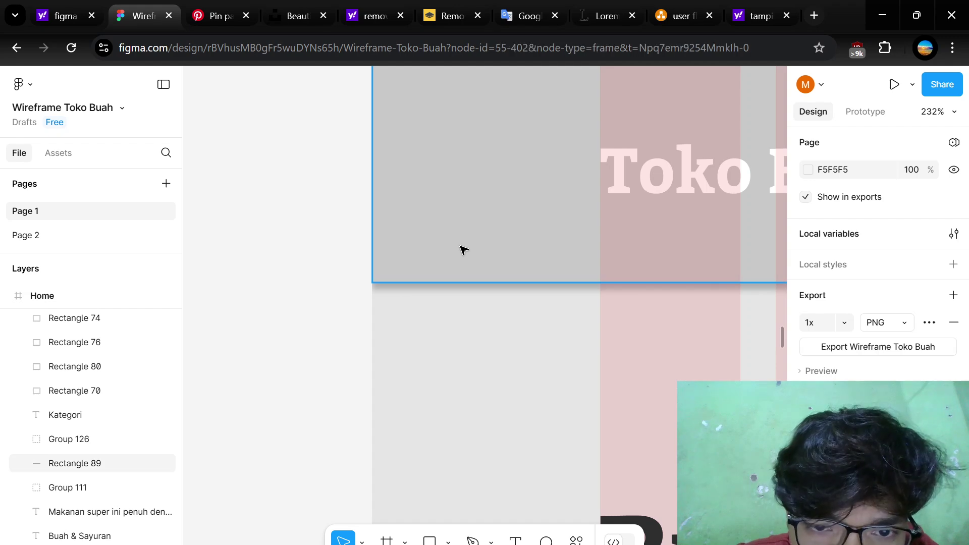
- Inspect the header bar's lower edge, clear its background rectangle selection and bring the hero section below it into focus
{"action": "scroll", "coordinate": [878, 252], "scroll_direction": "down", "scroll_amount": 3}
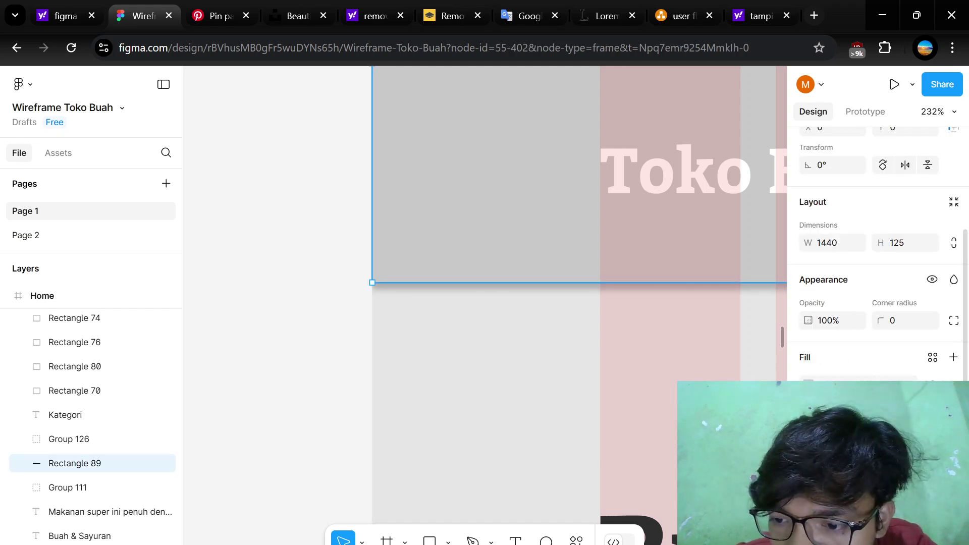
{"action": "scroll", "coordinate": [608, 374], "scroll_direction": "down", "scroll_amount": 5}
{"action": "left_click", "coordinate": [396, 432]}
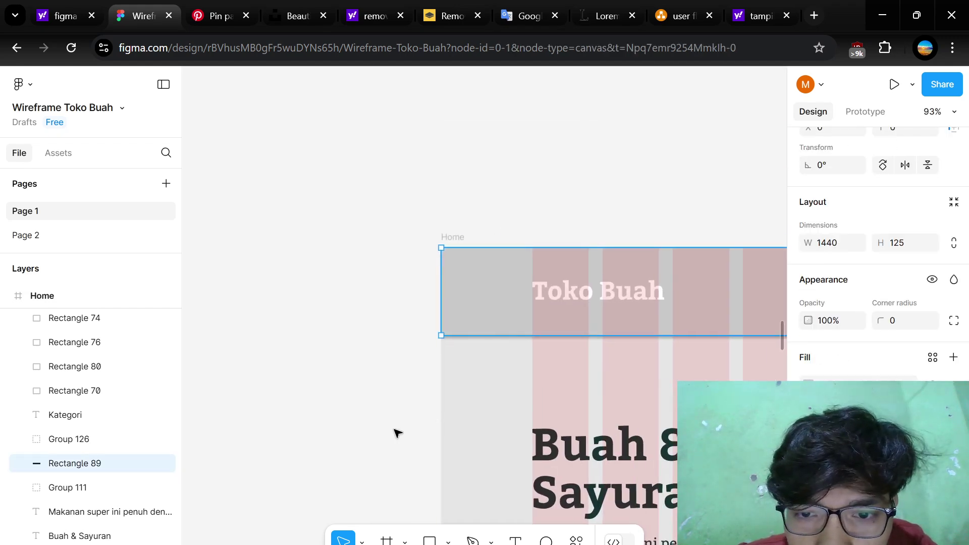
{"action": "scroll", "coordinate": [396, 432], "scroll_direction": "down", "scroll_amount": 3}
{"action": "scroll", "coordinate": [396, 432], "scroll_direction": "left", "scroll_amount": 3}
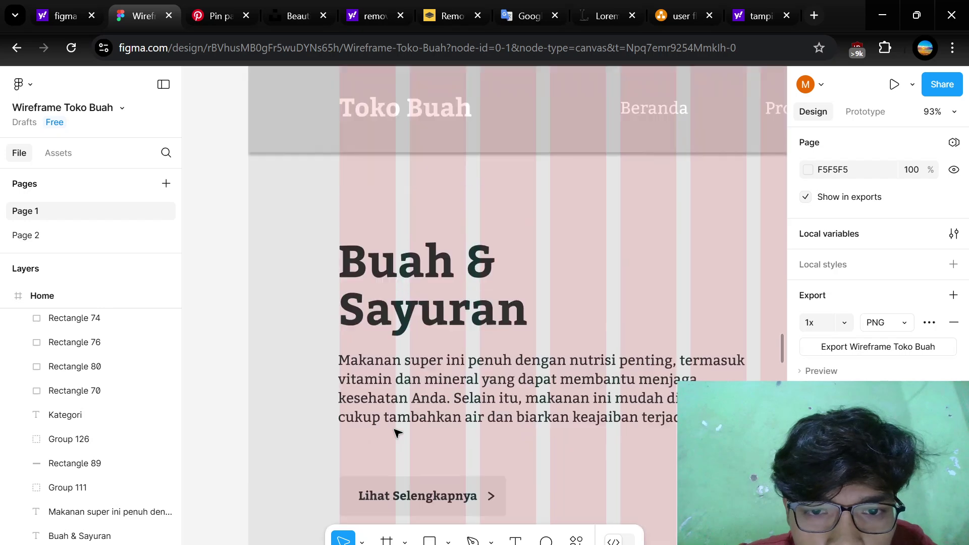
- Review the hero section across the layout columns, from the Buah & Sayuran heading to the image placeholder
{"action": "scroll", "coordinate": [396, 432], "scroll_direction": "up", "scroll_amount": 5}
{"action": "scroll", "coordinate": [395, 432], "scroll_direction": "right", "scroll_amount": 5}
{"action": "scroll", "coordinate": [396, 432], "scroll_direction": "down", "scroll_amount": 3}
{"action": "scroll", "coordinate": [395, 433], "scroll_direction": "left", "scroll_amount": 5}
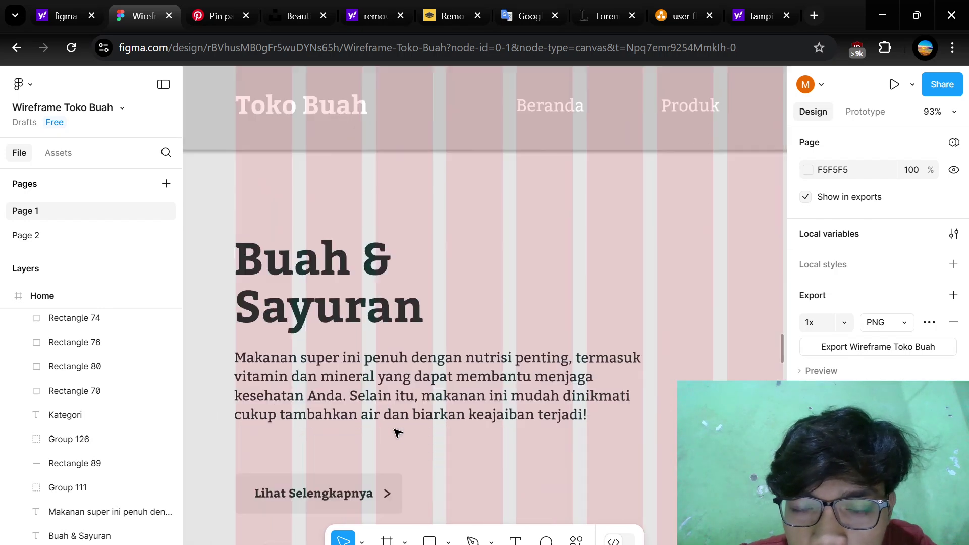
{"action": "scroll", "coordinate": [461, 300], "scroll_direction": "down", "scroll_amount": 5}
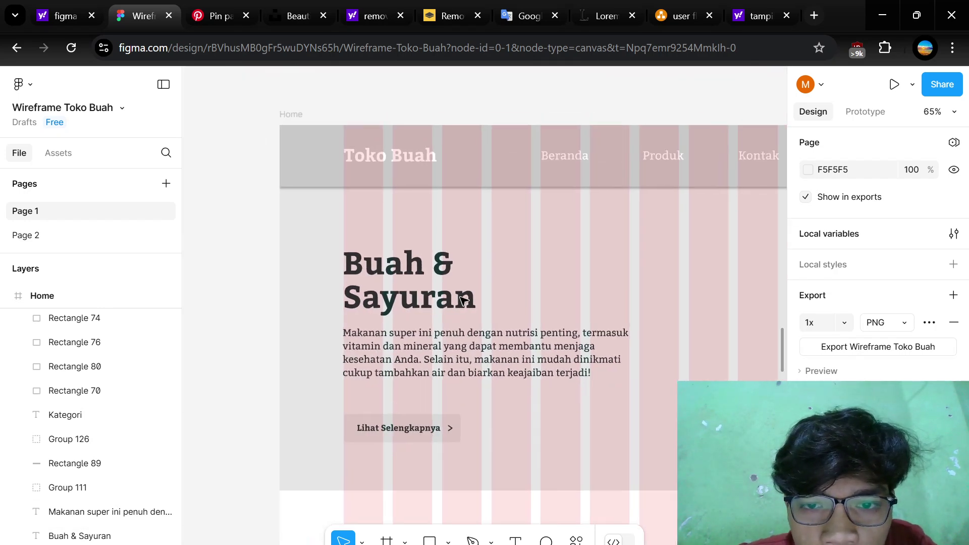
{"action": "scroll", "coordinate": [454, 380], "scroll_direction": "right", "scroll_amount": 3}
{"action": "scroll", "coordinate": [400, 389], "scroll_direction": "up", "scroll_amount": 2}
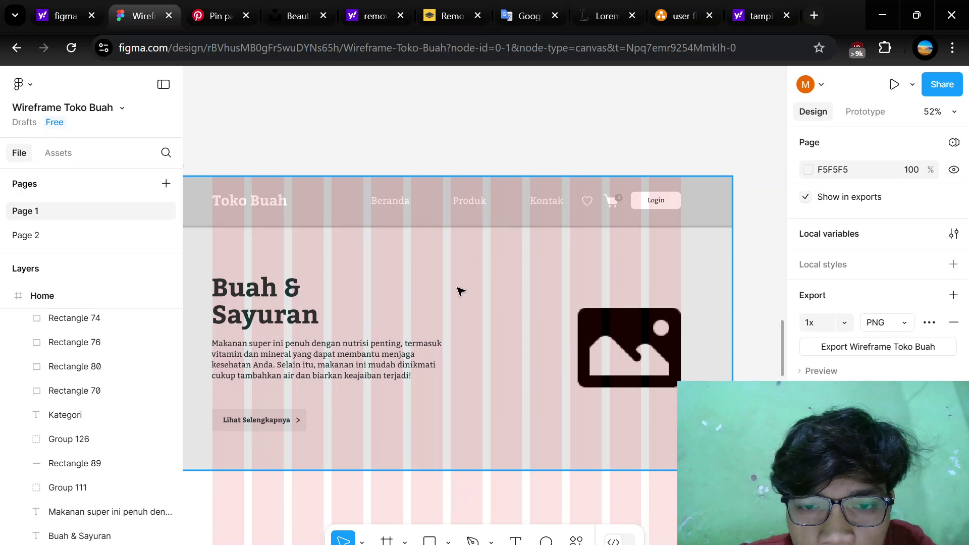
{"action": "scroll", "coordinate": [463, 323], "scroll_direction": "left", "scroll_amount": 3}
{"action": "scroll", "coordinate": [380, 273], "scroll_direction": "up", "scroll_amount": 5}
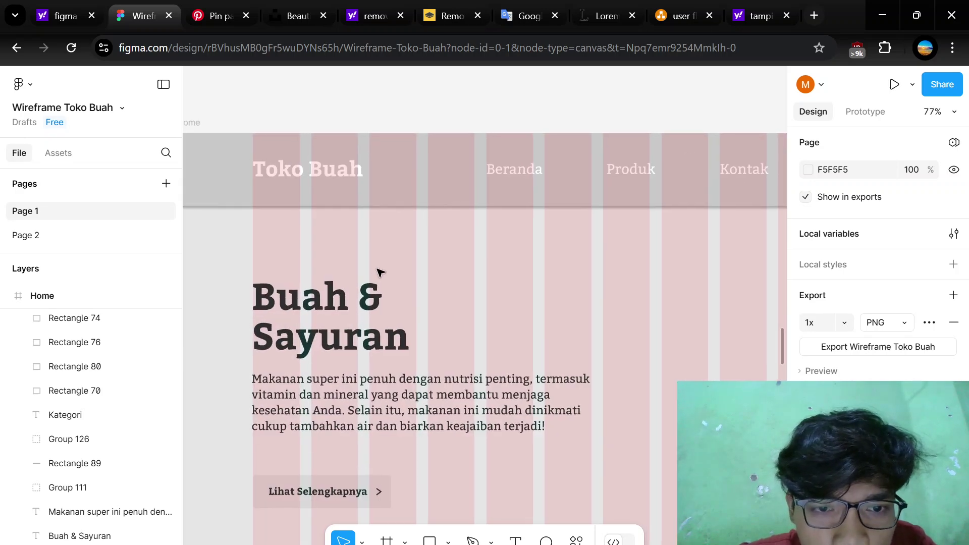
- Select the Buah & Sayuran heading and check its alignment with the first layout column and the Toko Buah logo
{"action": "scroll", "coordinate": [378, 275], "scroll_direction": "down", "scroll_amount": 2}
{"action": "left_click", "coordinate": [382, 332]}
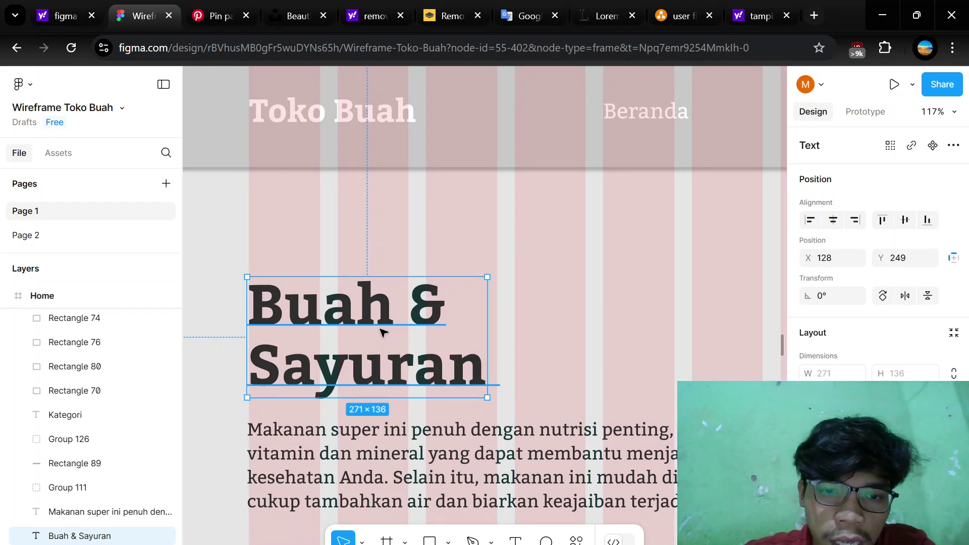
{"action": "scroll", "coordinate": [382, 332], "scroll_direction": "down", "scroll_amount": 2}
{"action": "scroll", "coordinate": [383, 331], "scroll_direction": "left", "scroll_amount": 4}
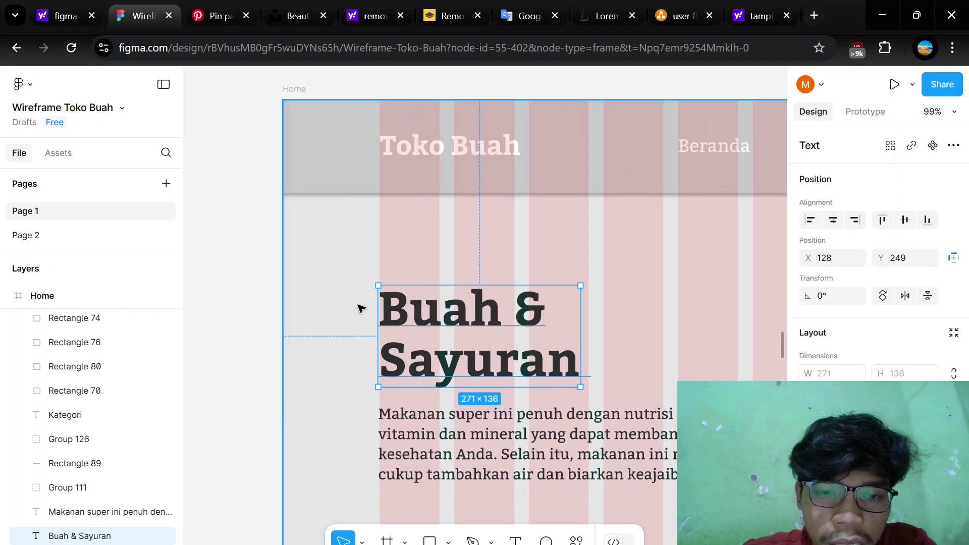
{"action": "scroll", "coordinate": [449, 335], "scroll_direction": "right", "scroll_amount": 4}
{"action": "scroll", "coordinate": [446, 354], "scroll_direction": "down", "scroll_amount": 2}
- Select the hero description paragraph, check how many layout columns it spans, and clear the selection
{"action": "left_click", "coordinate": [439, 392]}
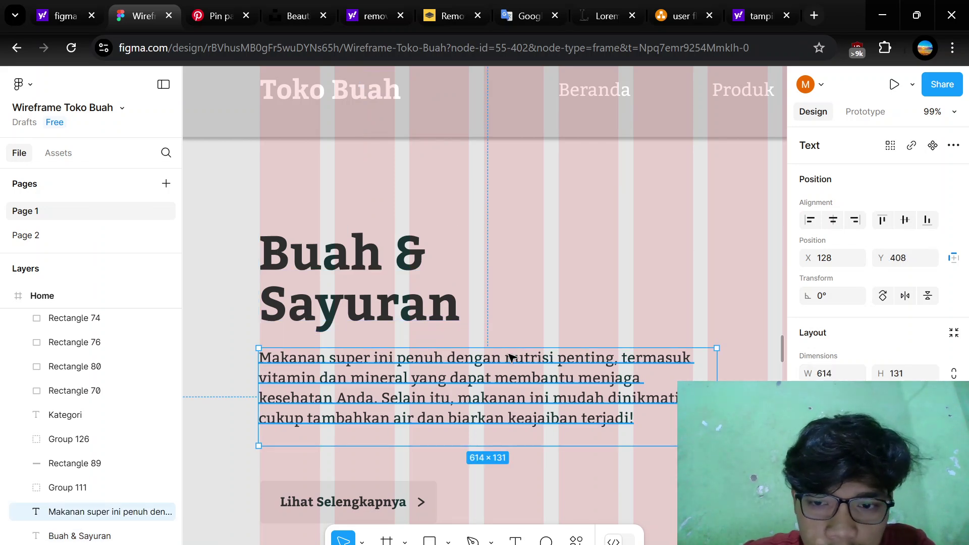
{"action": "scroll", "coordinate": [510, 358], "scroll_direction": "down", "scroll_amount": 2}
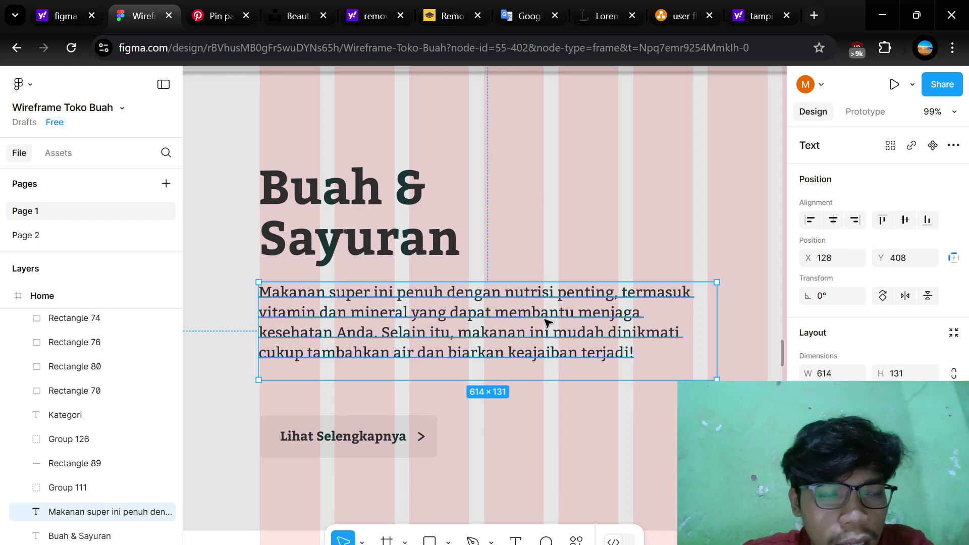
{"action": "scroll", "coordinate": [545, 322], "scroll_direction": "down", "scroll_amount": 2}
{"action": "scroll", "coordinate": [397, 303], "scroll_direction": "up", "scroll_amount": 2}
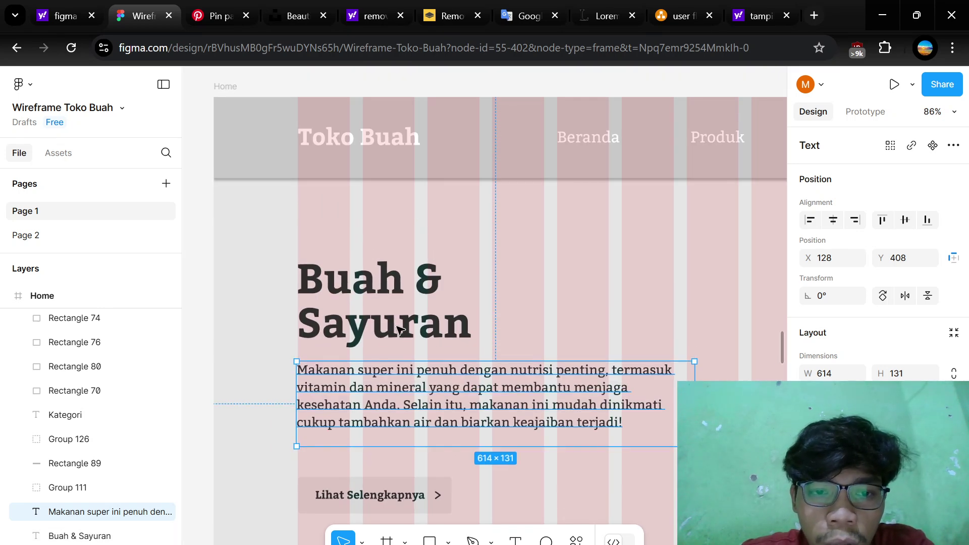
{"action": "scroll", "coordinate": [384, 335], "scroll_direction": "left", "scroll_amount": 2}
{"action": "left_click", "coordinate": [253, 363]}
{"action": "left_click", "coordinate": [529, 392]}
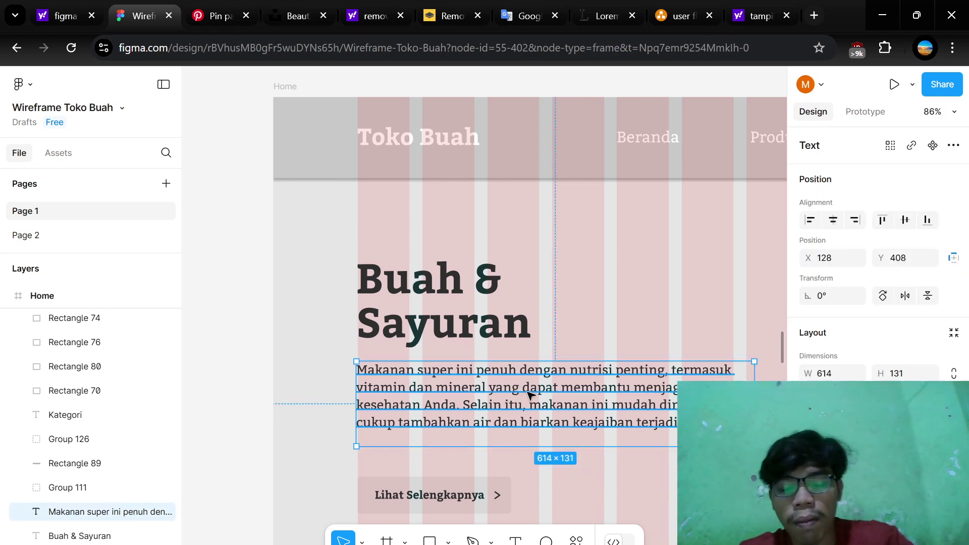
{"action": "scroll", "coordinate": [530, 393], "scroll_direction": "down", "scroll_amount": 3}
{"action": "left_click", "coordinate": [320, 373]}
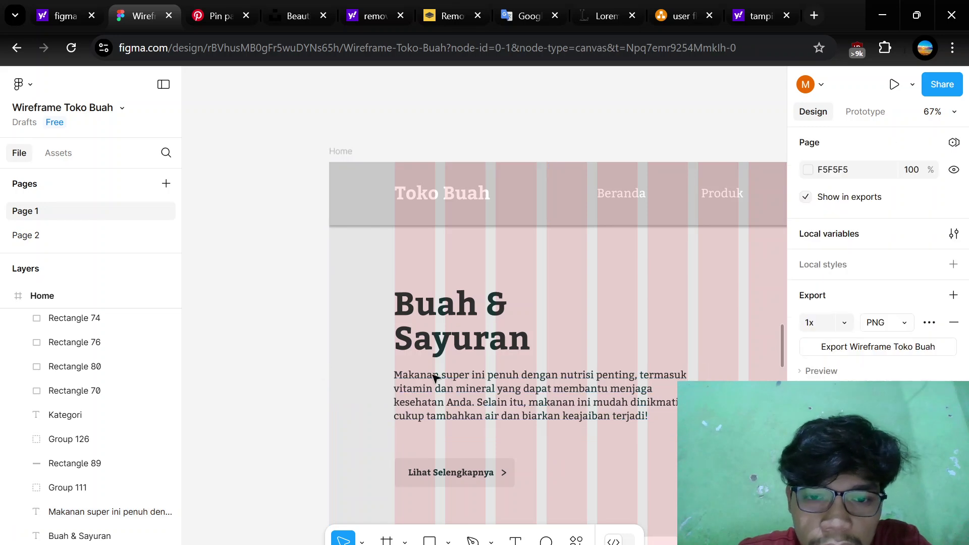
- Select the hero's Lihat Selengkapnya button group and check its position under the description against the first columns
{"action": "scroll", "coordinate": [452, 376], "scroll_direction": "down", "scroll_amount": 2}
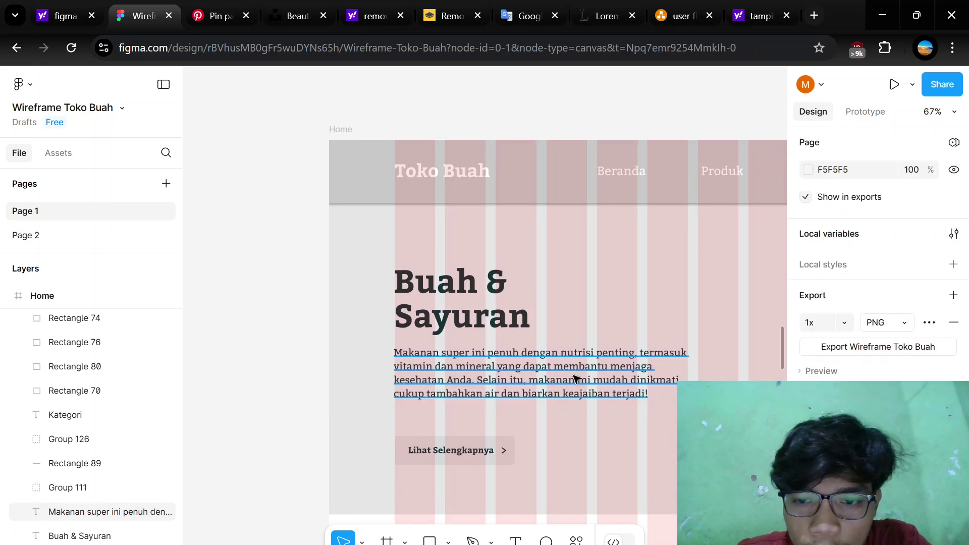
{"action": "scroll", "coordinate": [574, 378], "scroll_direction": "up", "scroll_amount": 5}
{"action": "scroll", "coordinate": [575, 380], "scroll_direction": "down", "scroll_amount": 3}
{"action": "left_click", "coordinate": [445, 397]}
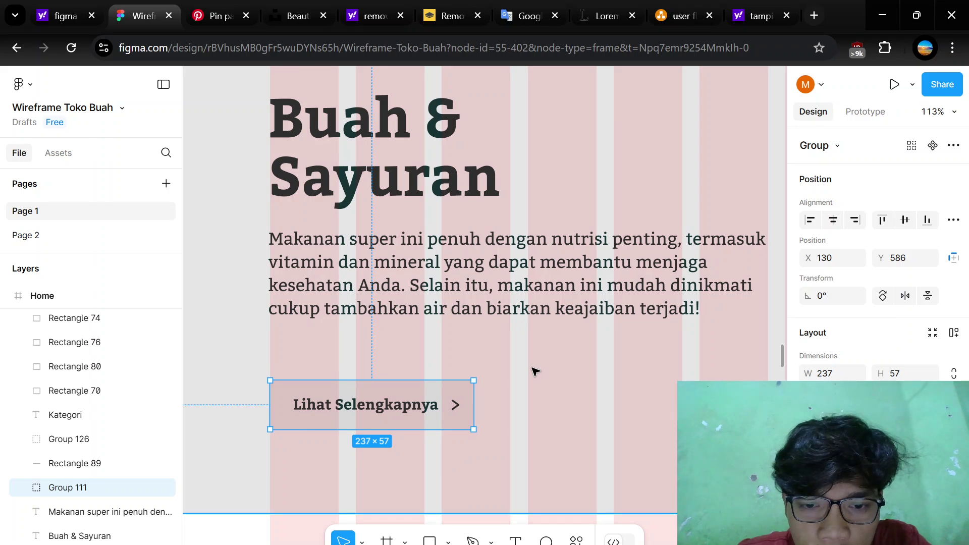
{"action": "scroll", "coordinate": [532, 372], "scroll_direction": "down", "scroll_amount": 2}
{"action": "scroll", "coordinate": [532, 372], "scroll_direction": "up", "scroll_amount": 1}
- Select the hero's image placeholder, check its edges against the last layout columns, and deselect it
{"action": "scroll", "coordinate": [455, 386], "scroll_direction": "right", "scroll_amount": 4}
{"action": "scroll", "coordinate": [453, 389], "scroll_direction": "right", "scroll_amount": 5}
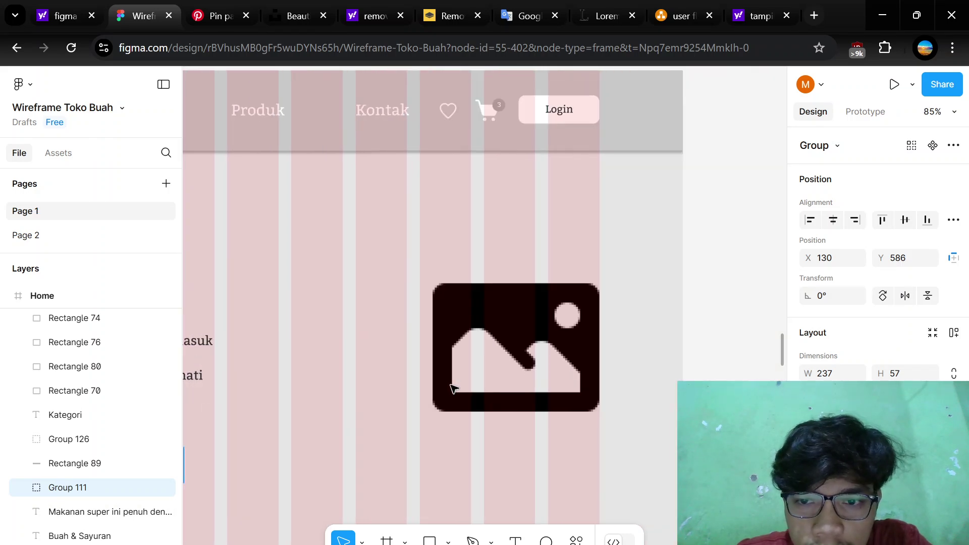
{"action": "left_click", "coordinate": [519, 339]}
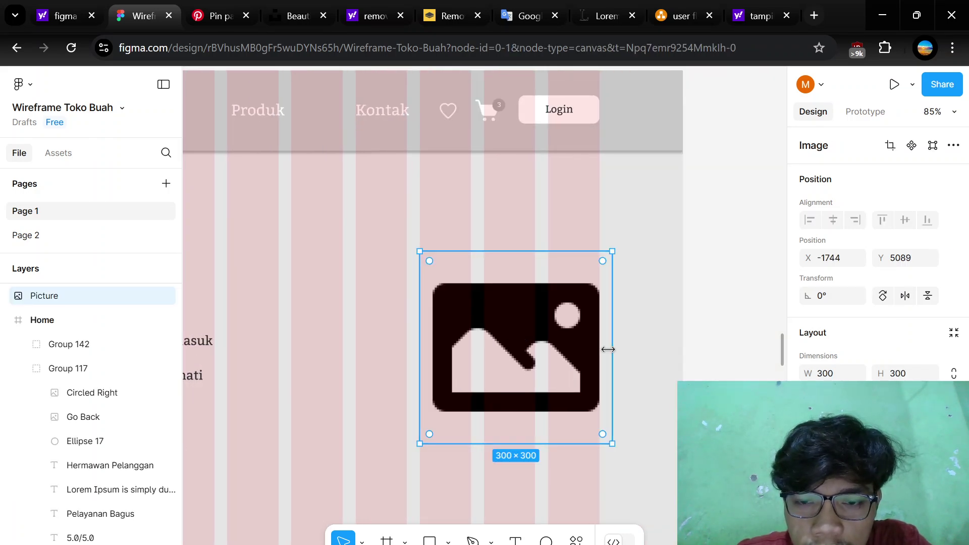
{"action": "scroll", "coordinate": [607, 349], "scroll_direction": "down", "scroll_amount": 3}
{"action": "left_click", "coordinate": [707, 292]}
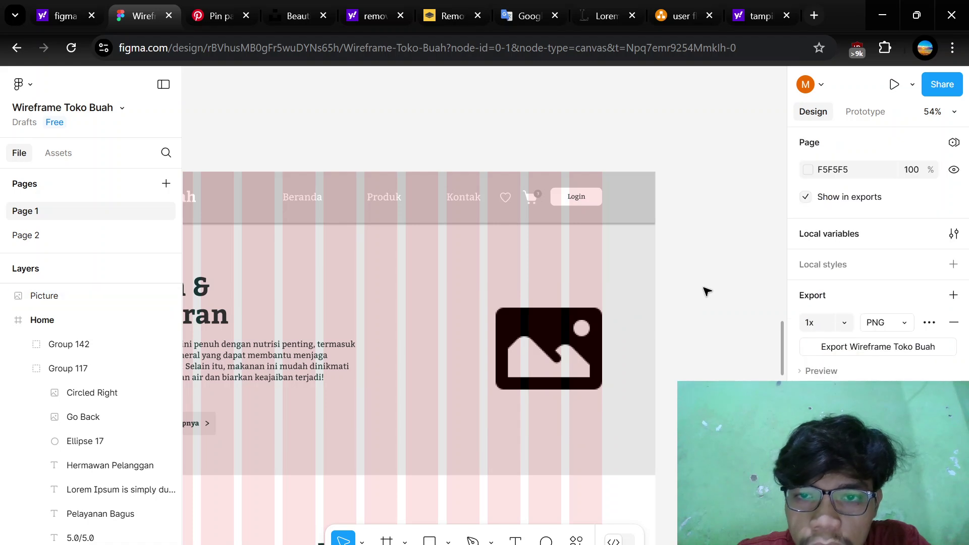
- Reselect the image placeholder and compare its bounding box with the visible icon and the Login button above
{"action": "scroll", "coordinate": [630, 346], "scroll_direction": "left", "scroll_amount": 3}
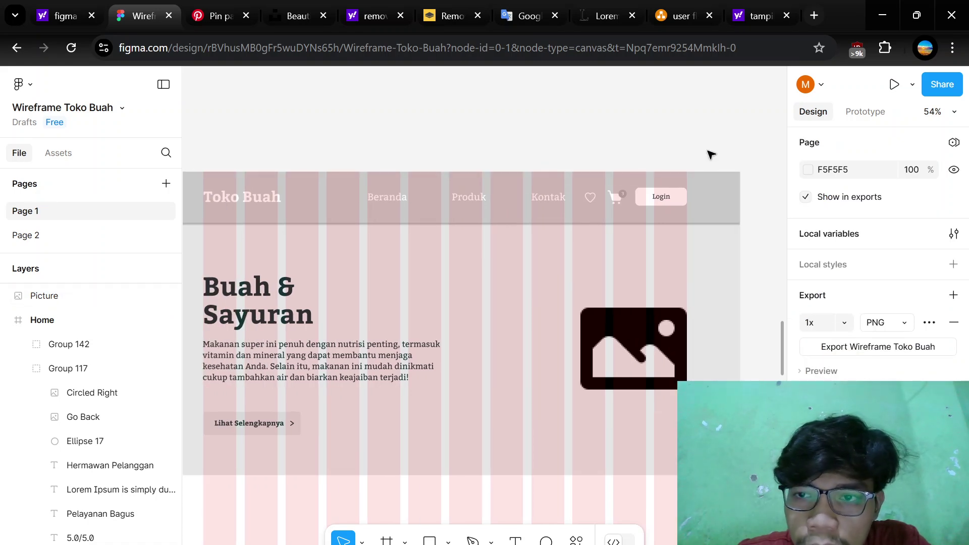
{"action": "scroll", "coordinate": [649, 246], "scroll_direction": "down", "scroll_amount": 1}
{"action": "left_click", "coordinate": [654, 383]}
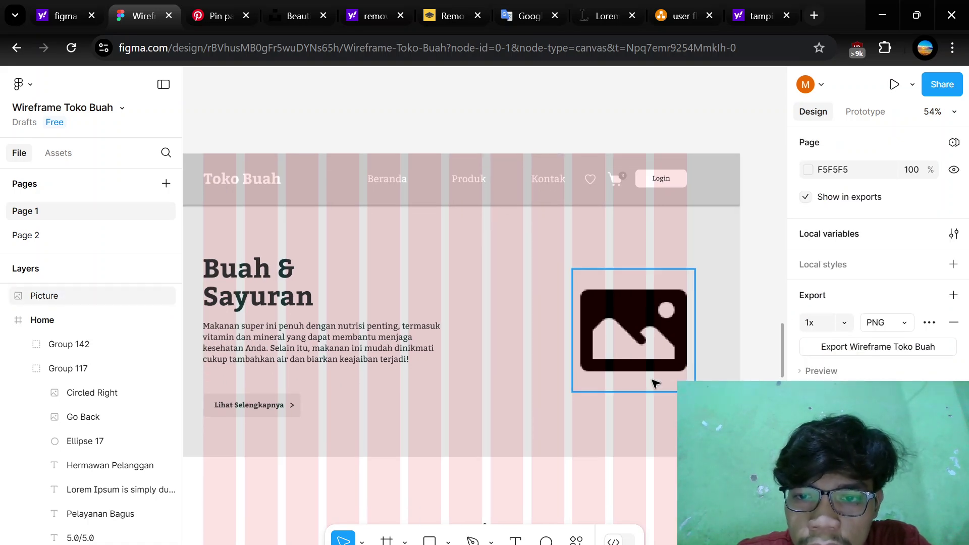
{"action": "left_click", "coordinate": [680, 349]}
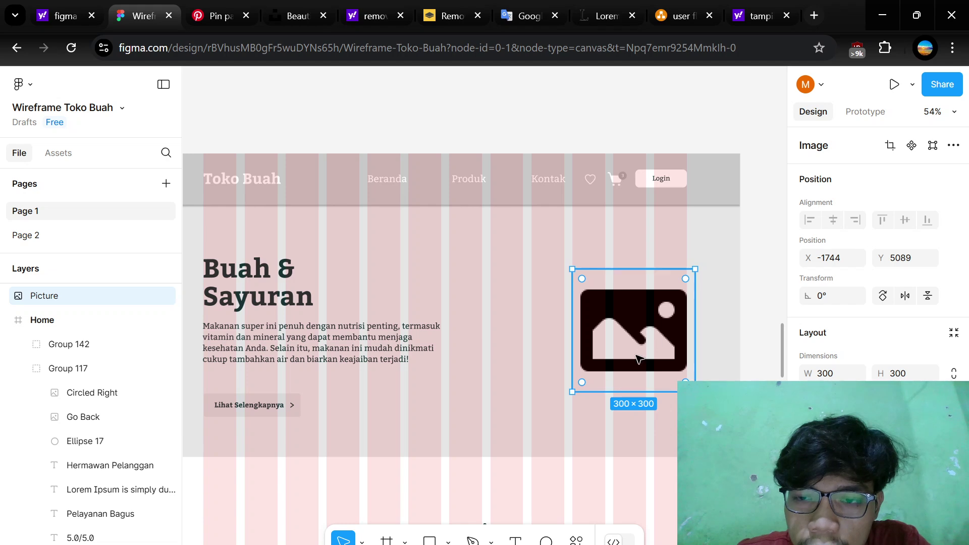
{"action": "scroll", "coordinate": [651, 344], "scroll_direction": "up", "scroll_amount": 3}
{"action": "scroll", "coordinate": [641, 333], "scroll_direction": "down", "scroll_amount": 2}
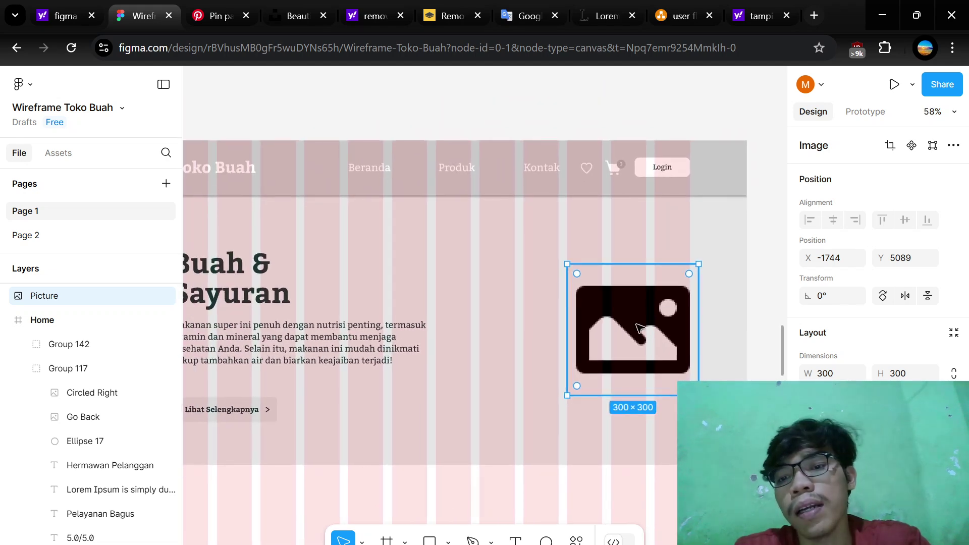
{"action": "scroll", "coordinate": [635, 340], "scroll_direction": "down", "scroll_amount": 2}
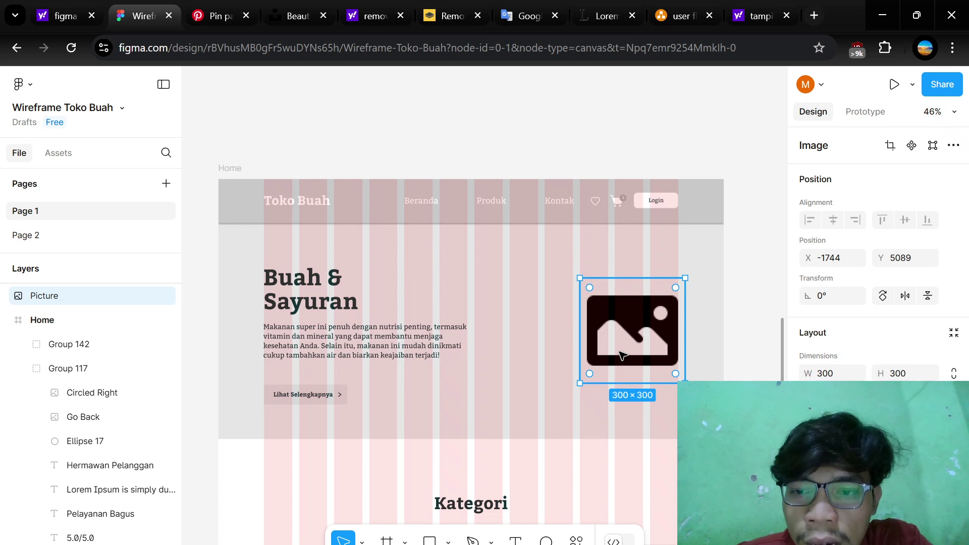
- Check the image placeholder's placement opposite the hero text by toggling its selection, leaving nothing selected
{"action": "left_click", "coordinate": [749, 271]}
{"action": "left_click", "coordinate": [671, 302]}
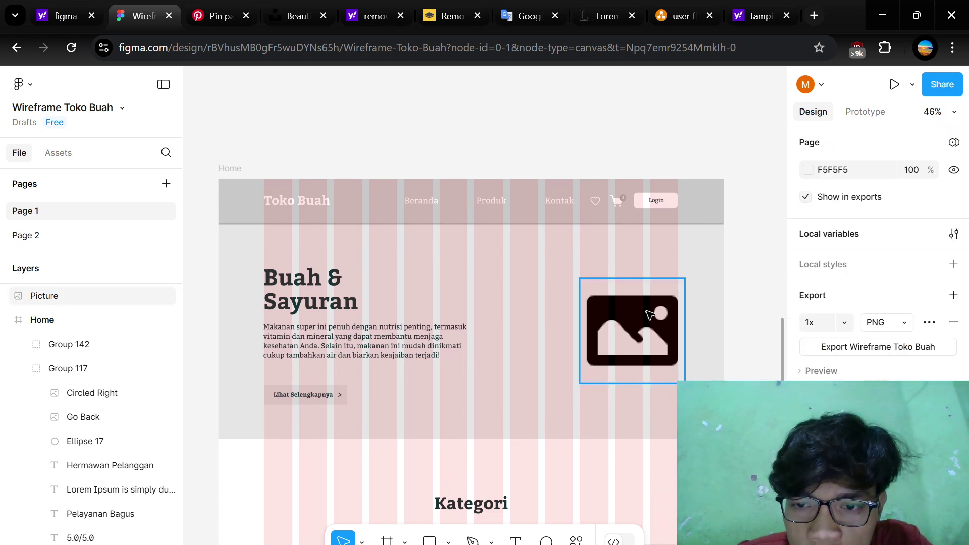
{"action": "scroll", "coordinate": [627, 353], "scroll_direction": "down", "scroll_amount": 1}
{"action": "scroll", "coordinate": [627, 353], "scroll_direction": "left", "scroll_amount": 2}
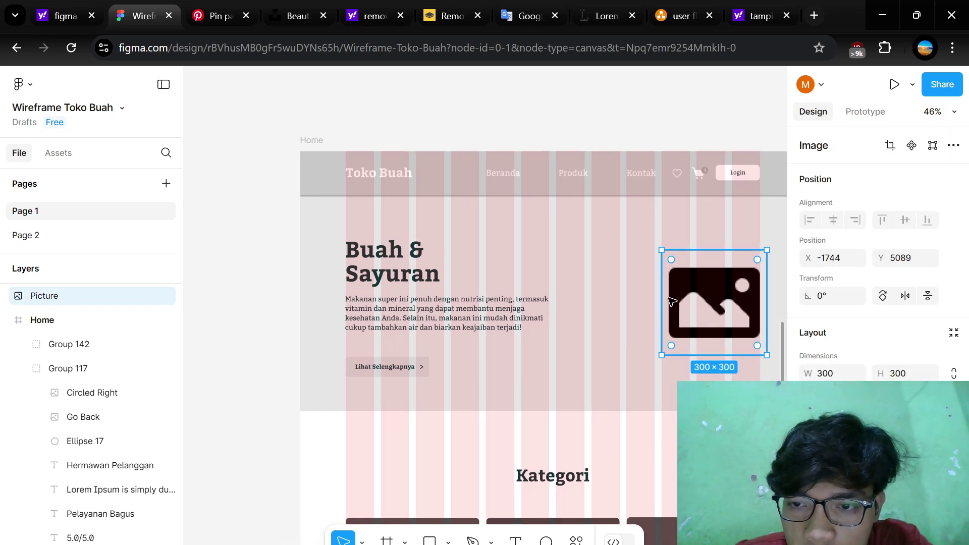
{"action": "scroll", "coordinate": [666, 305], "scroll_direction": "right", "scroll_amount": 2}
{"action": "scroll", "coordinate": [646, 182], "scroll_direction": "left", "scroll_amount": 2}
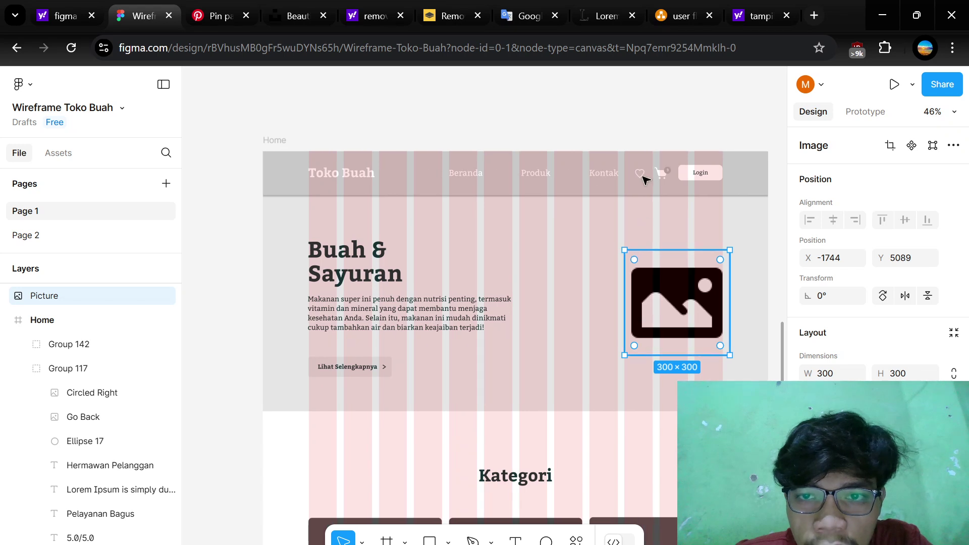
{"action": "left_click", "coordinate": [624, 130]}
- Review the full header and hero section together against the column grid
{"action": "scroll", "coordinate": [552, 318], "scroll_direction": "down", "scroll_amount": 1}
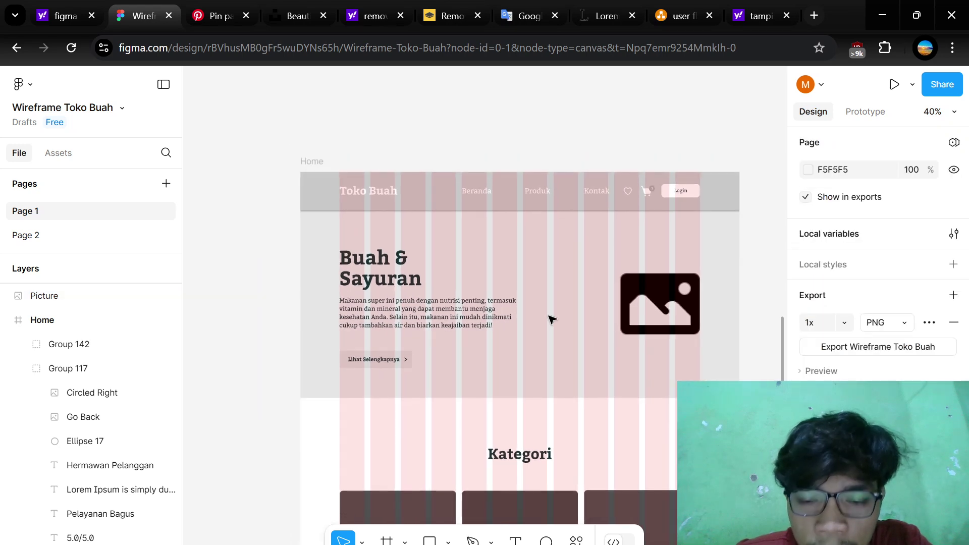
{"action": "scroll", "coordinate": [446, 343], "scroll_direction": "down", "scroll_amount": 2}
{"action": "scroll", "coordinate": [449, 318], "scroll_direction": "up", "scroll_amount": 3}
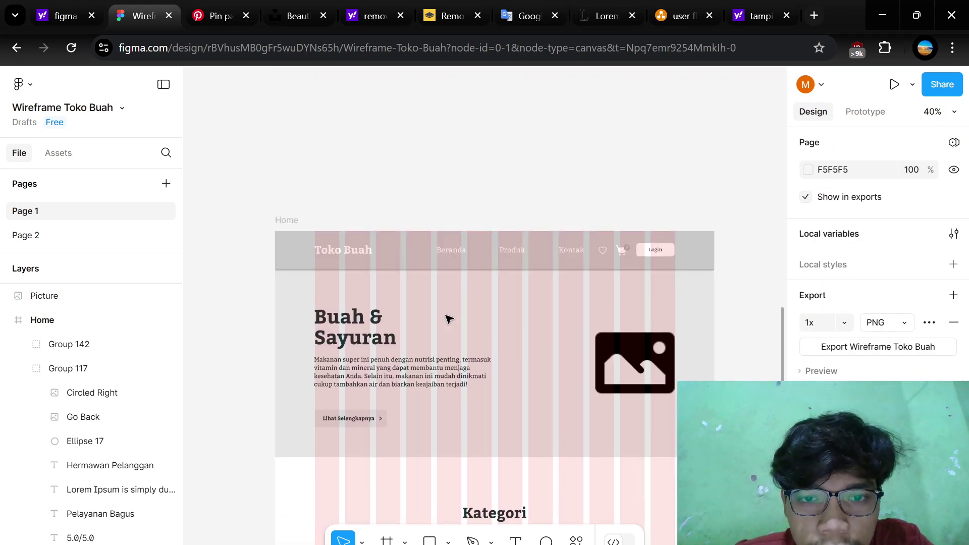
{"action": "scroll", "coordinate": [449, 318], "scroll_direction": "up", "scroll_amount": 1}
{"action": "scroll", "coordinate": [448, 319], "scroll_direction": "up", "scroll_amount": 1}
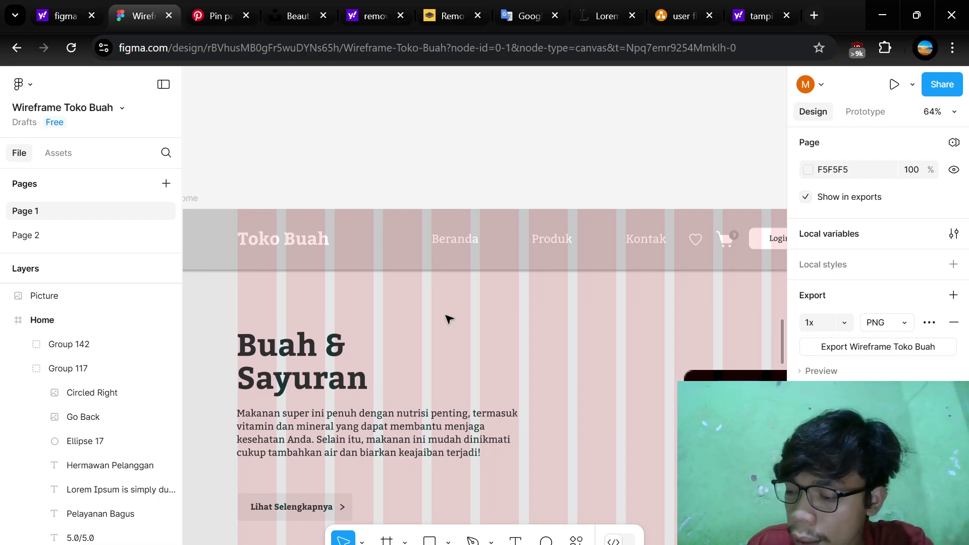
- Examine the Kategori heading and the Buah, Sayuran and Jus cards against the layout columns
{"action": "scroll", "coordinate": [448, 319], "scroll_direction": "down", "scroll_amount": 8}
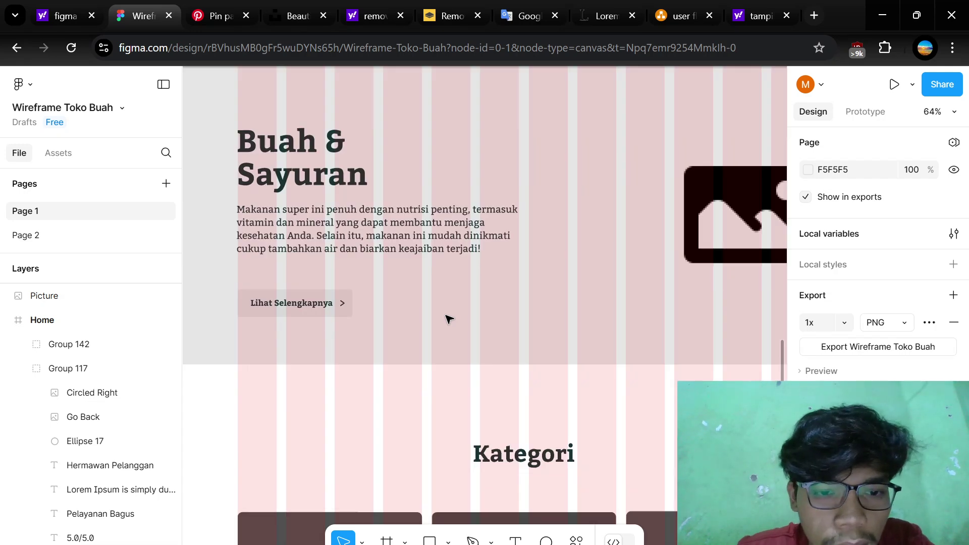
{"action": "scroll", "coordinate": [448, 319], "scroll_direction": "up", "scroll_amount": 2}
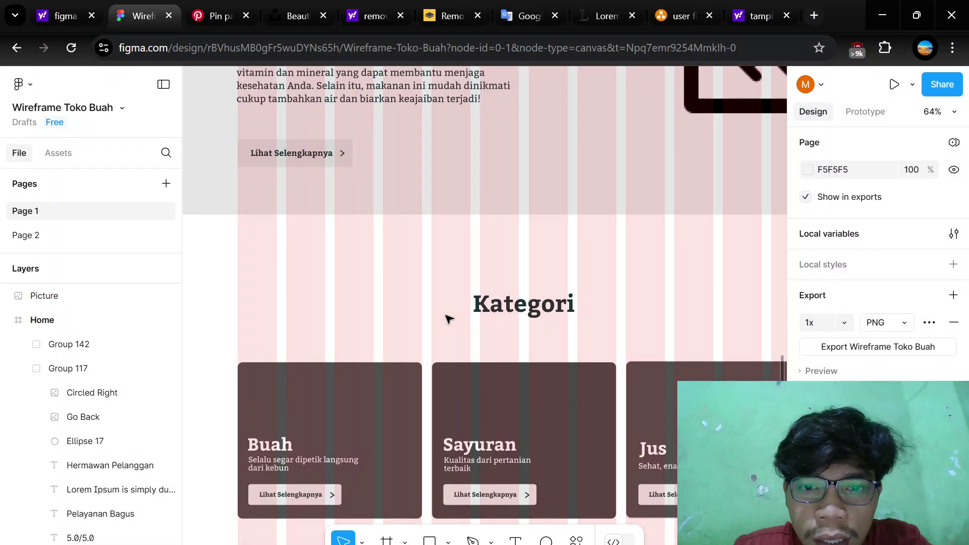
{"action": "scroll", "coordinate": [571, 287], "scroll_direction": "up", "scroll_amount": 1}
{"action": "scroll", "coordinate": [572, 287], "scroll_direction": "down", "scroll_amount": 3}
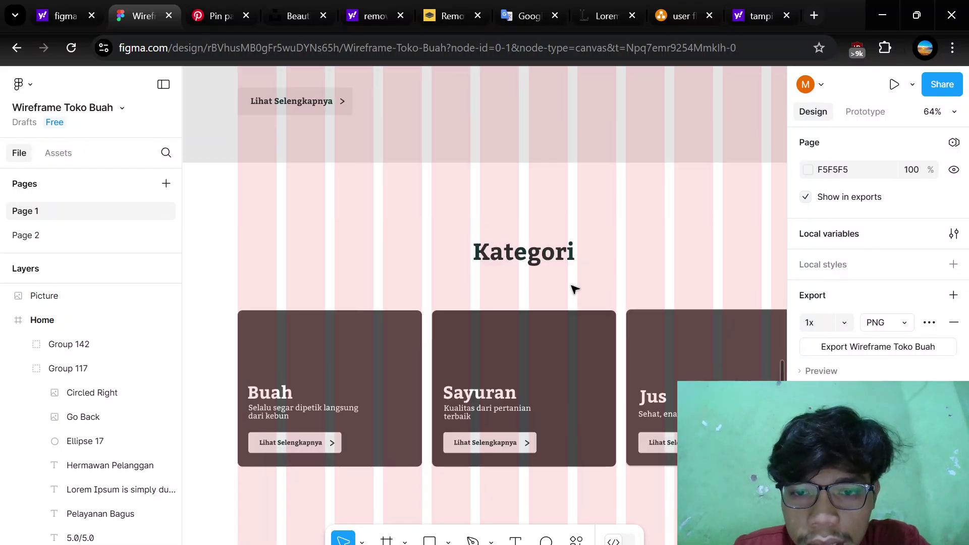
{"action": "scroll", "coordinate": [494, 307], "scroll_direction": "left", "scroll_amount": 2}
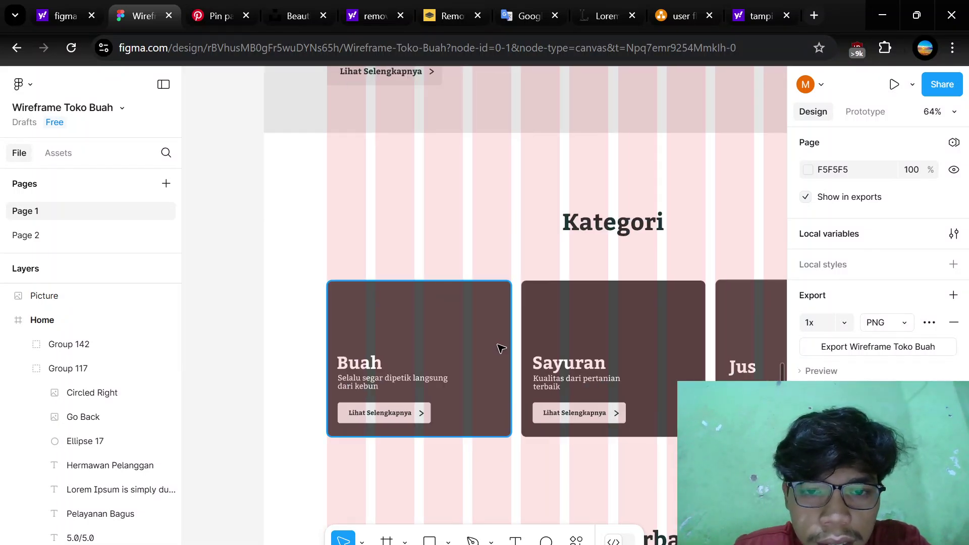
{"action": "scroll", "coordinate": [501, 348], "scroll_direction": "right", "scroll_amount": 1}
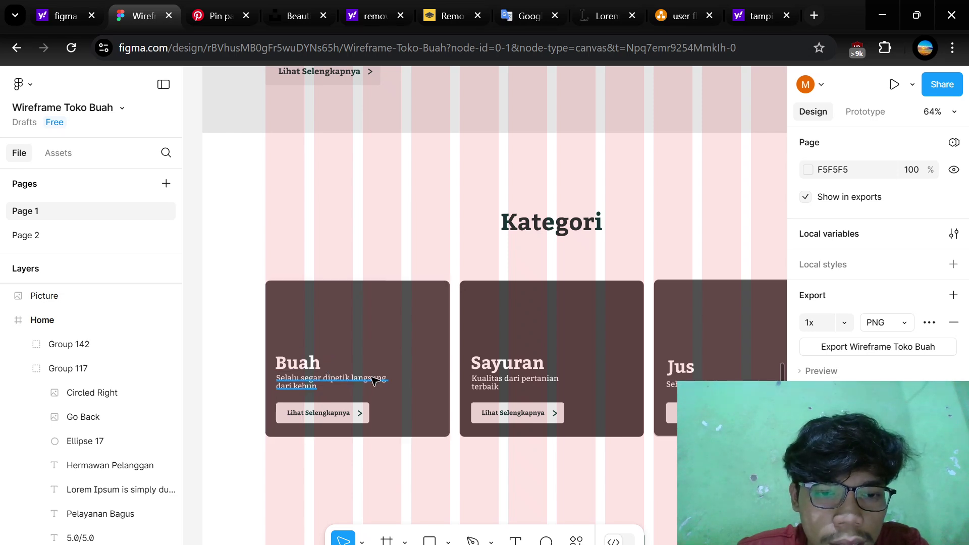
{"action": "scroll", "coordinate": [476, 378], "scroll_direction": "right", "scroll_amount": 2}
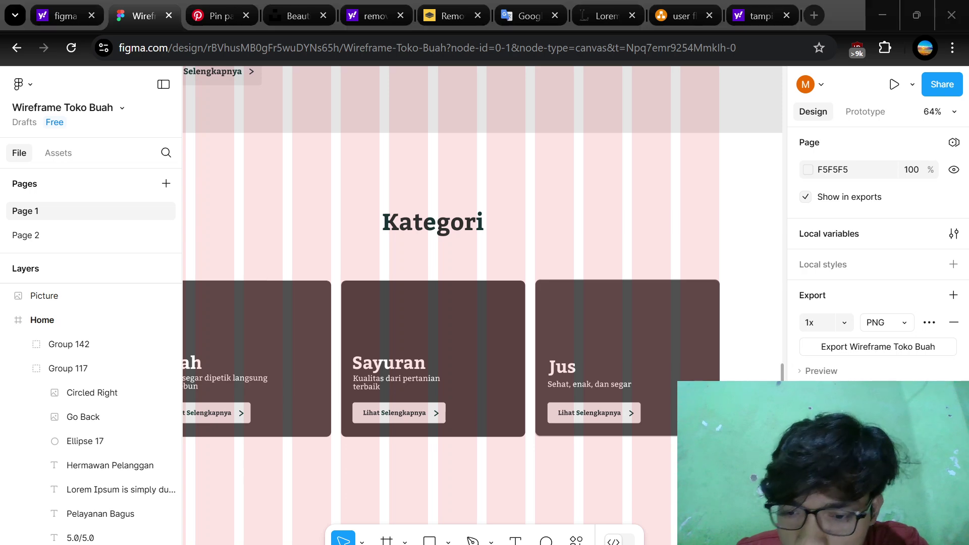
{"action": "key", "text": "alt+Tab"}
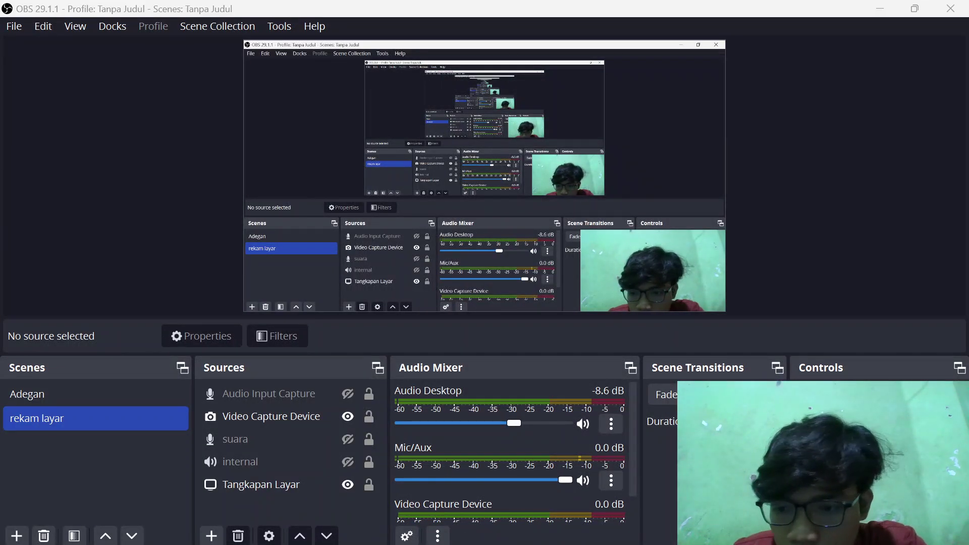
{"action": "key", "text": "alt+Tab"}
{"action": "scroll", "coordinate": [447, 443], "scroll_direction": "left", "scroll_amount": 5}
{"action": "scroll", "coordinate": [454, 328], "scroll_direction": "right", "scroll_amount": 3}
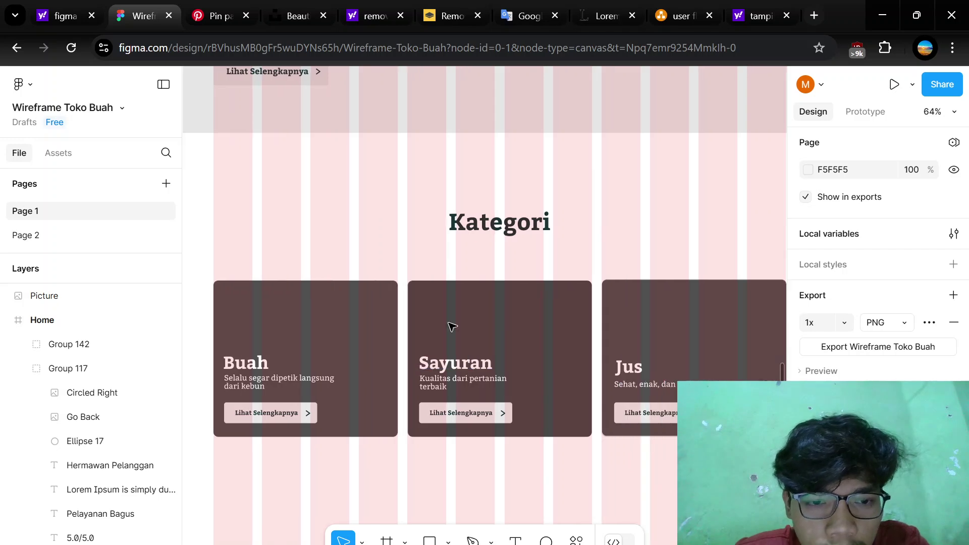
- Select the Buah card's background rectangle and check its width and edges against the layout columns beside the Sayuran card
{"action": "scroll", "coordinate": [393, 333], "scroll_direction": "left", "scroll_amount": 5}
{"action": "left_click", "coordinate": [404, 332]}
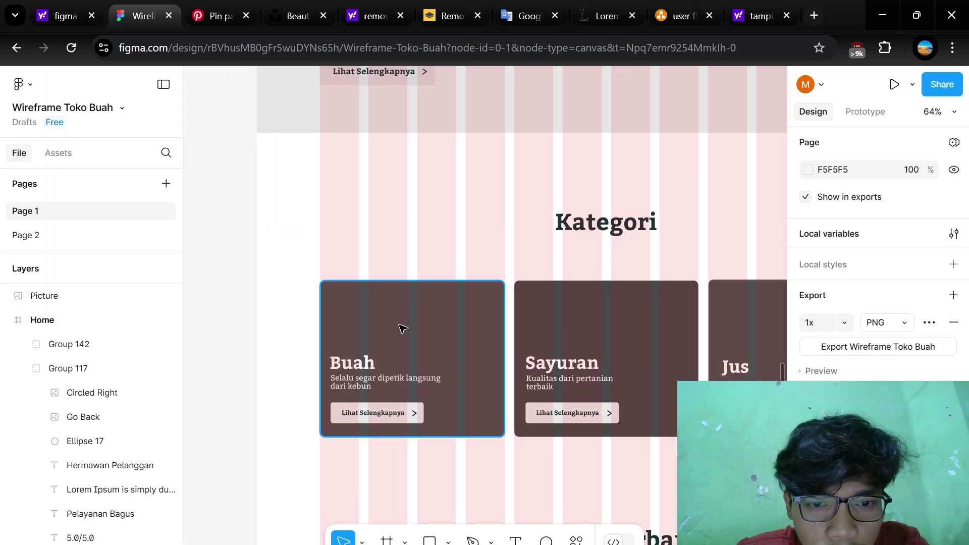
{"action": "scroll", "coordinate": [406, 323], "scroll_direction": "up", "scroll_amount": 5}
{"action": "scroll", "coordinate": [419, 274], "scroll_direction": "down", "scroll_amount": 3}
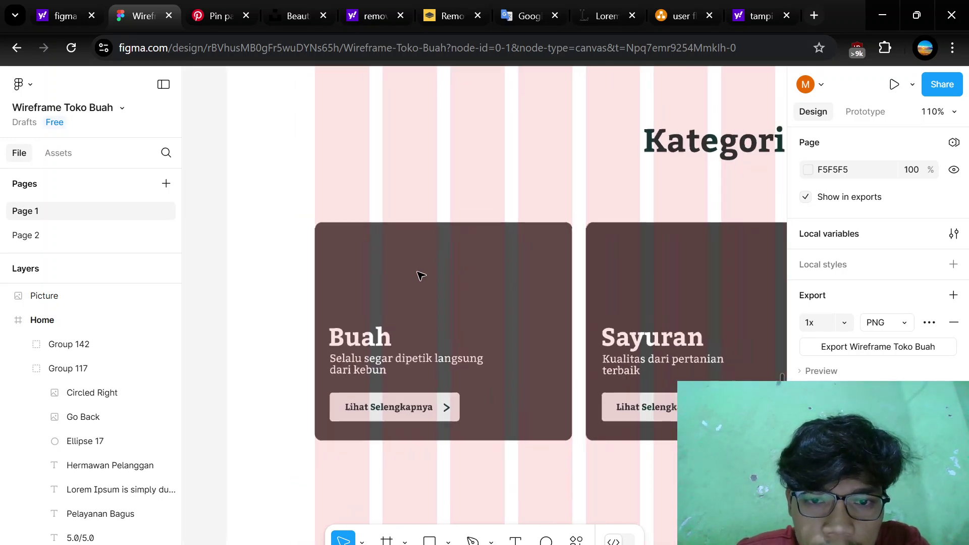
{"action": "scroll", "coordinate": [422, 271], "scroll_direction": "right", "scroll_amount": 2}
{"action": "left_click", "coordinate": [450, 264]}
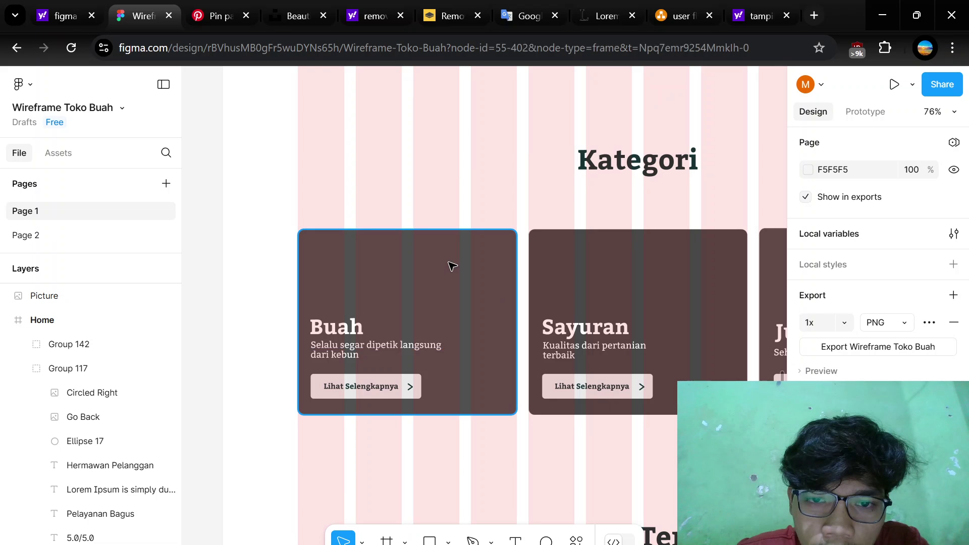
{"action": "scroll", "coordinate": [513, 270], "scroll_direction": "right", "scroll_amount": 2}
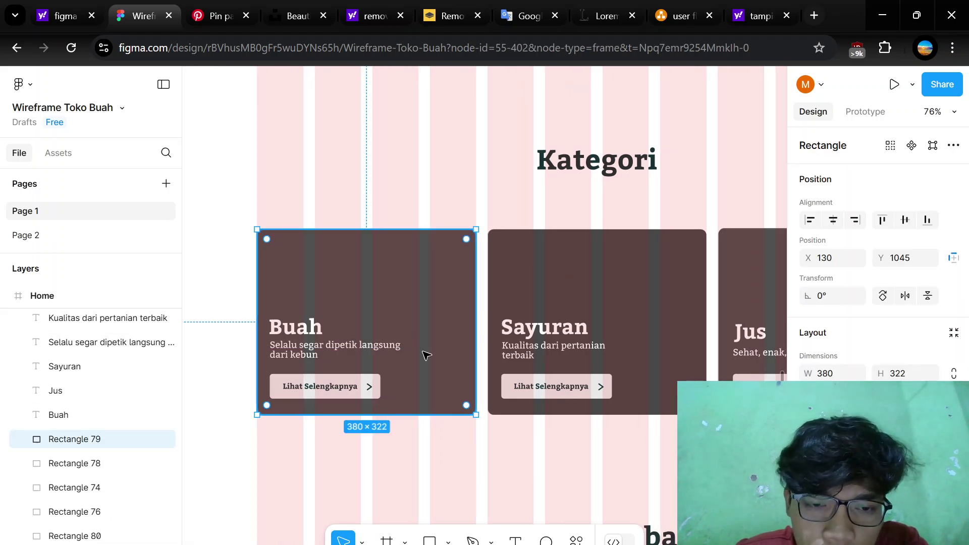
{"action": "scroll", "coordinate": [426, 355], "scroll_direction": "down", "scroll_amount": 3, "text": "ctrl"}
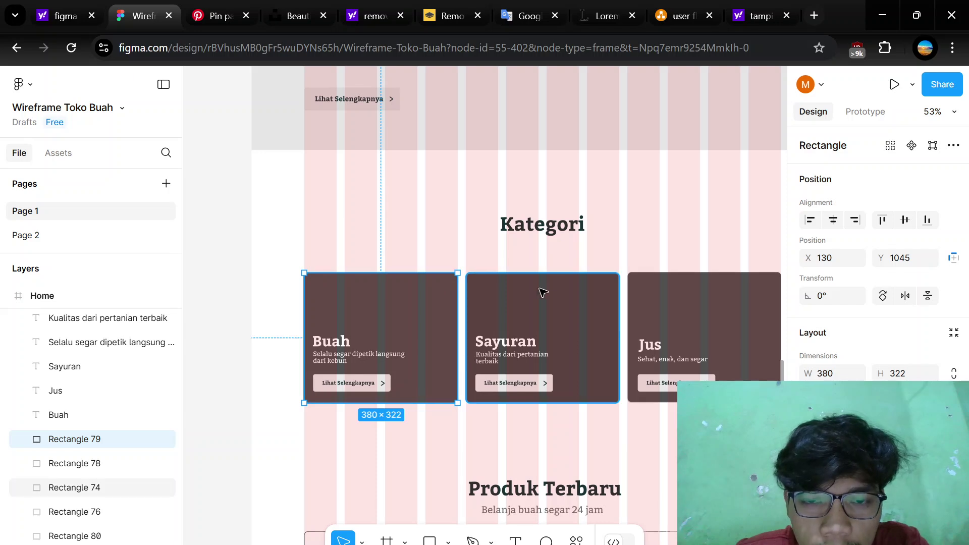
{"action": "scroll", "coordinate": [554, 281], "scroll_direction": "right", "scroll_amount": 2}
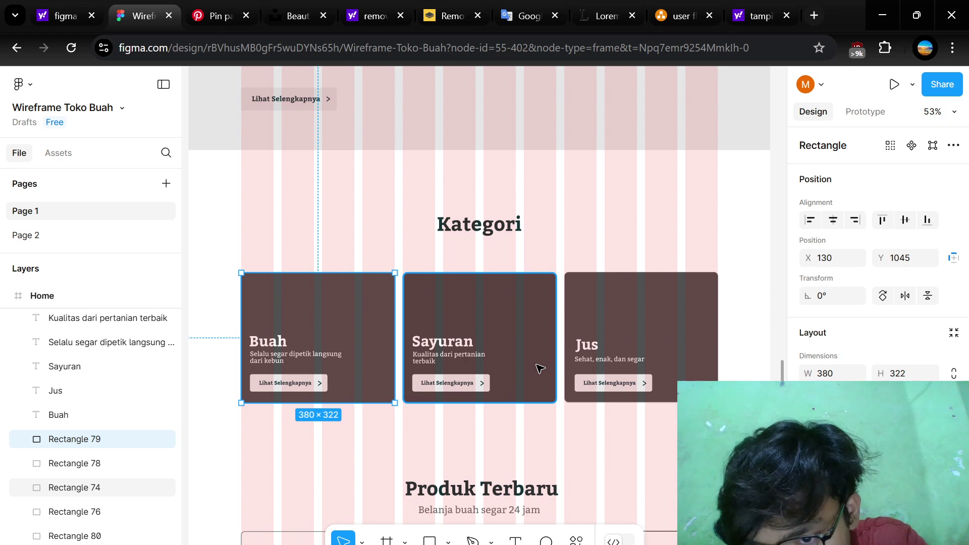
- Check the Buah card's description text against the column grid by selecting it, leaving nothing selected
{"action": "scroll", "coordinate": [282, 329], "scroll_direction": "up", "scroll_amount": 3}
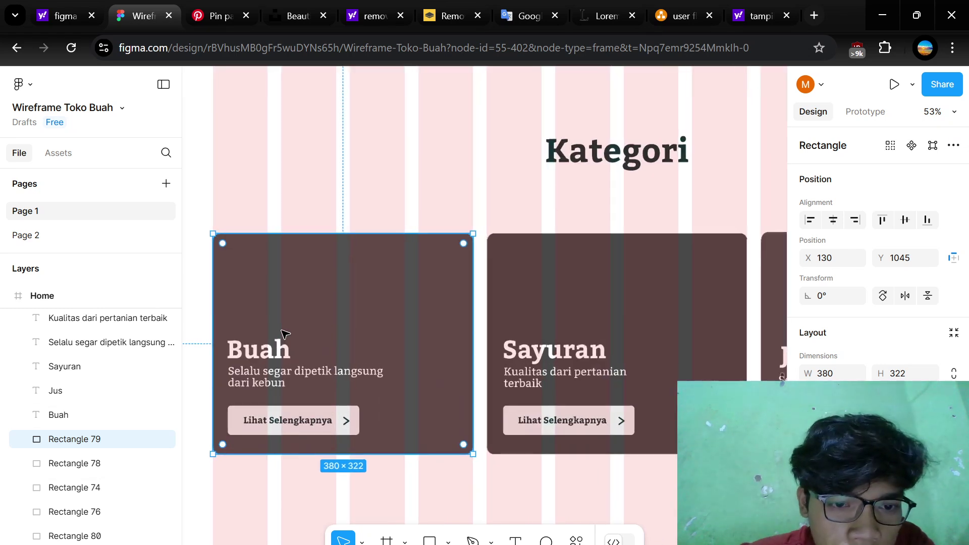
{"action": "left_click", "coordinate": [278, 376]}
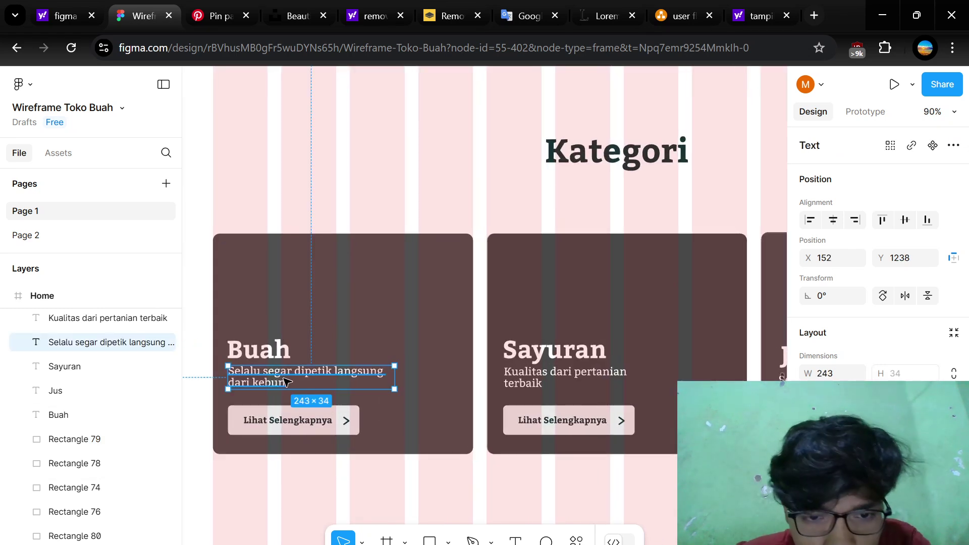
{"action": "scroll", "coordinate": [424, 405], "scroll_direction": "down", "scroll_amount": 3}
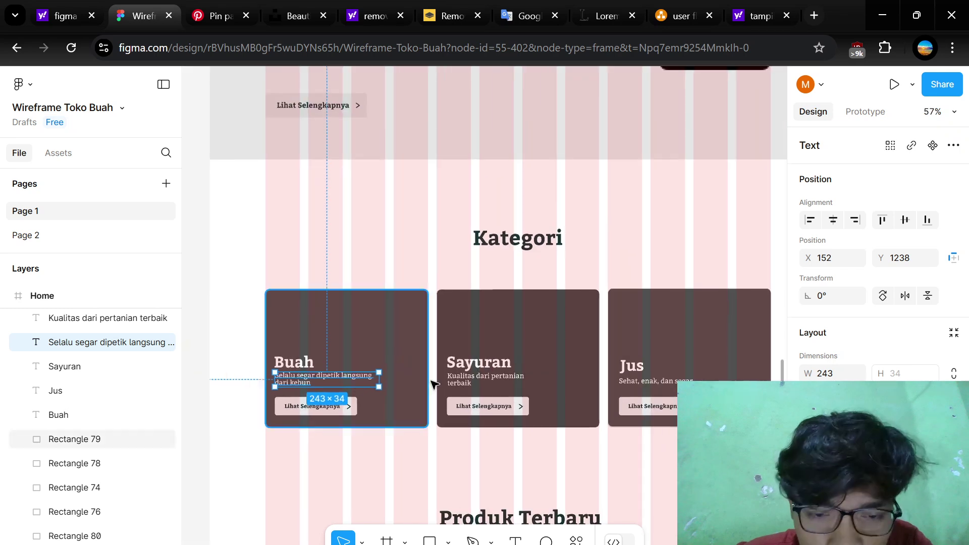
{"action": "left_click", "coordinate": [281, 383]}
{"action": "scroll", "coordinate": [491, 365], "scroll_direction": "up", "scroll_amount": 3}
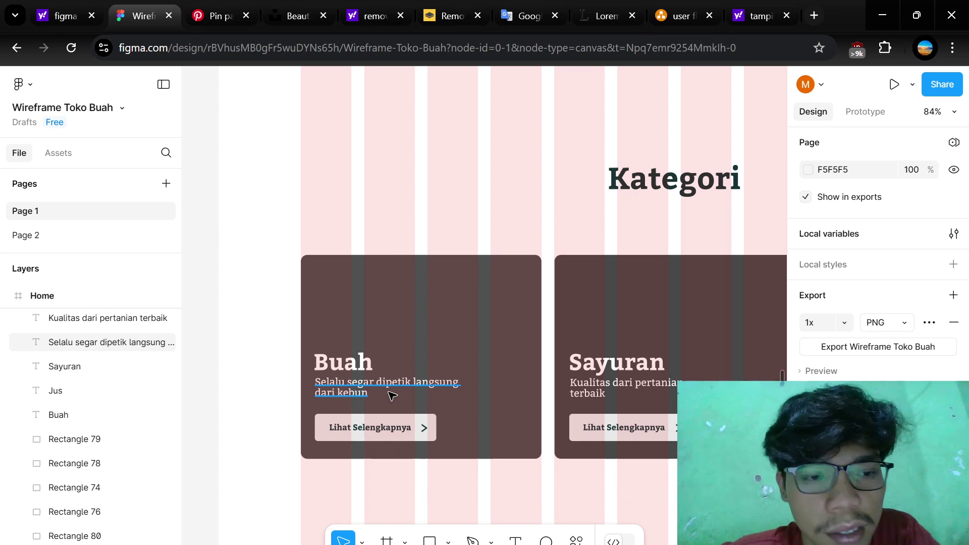
{"action": "scroll", "coordinate": [392, 395], "scroll_direction": "down", "scroll_amount": 3}
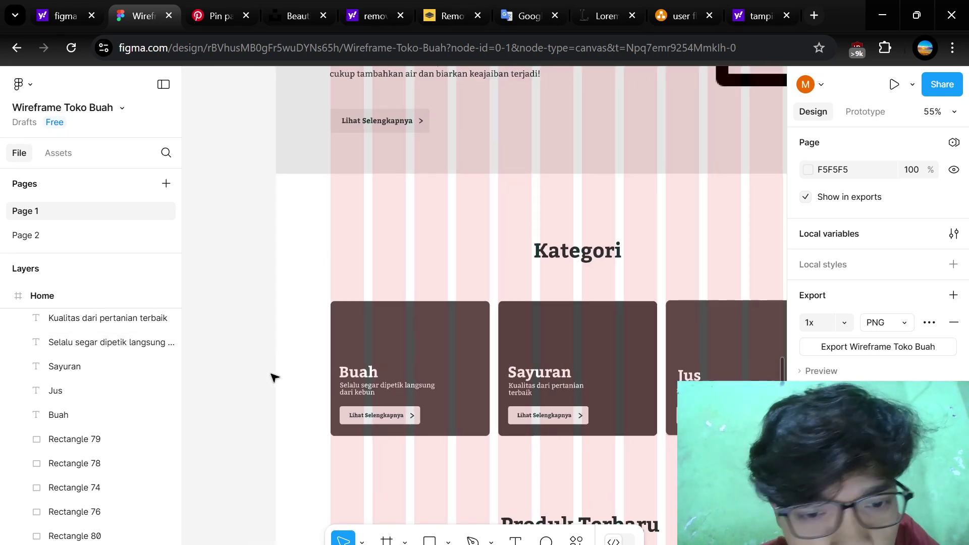
- Compare the size and position of the Buah and Sayuran card rectangles by selecting each in turn, ending on Buah
{"action": "scroll", "coordinate": [456, 396], "scroll_direction": "up", "scroll_amount": 5}
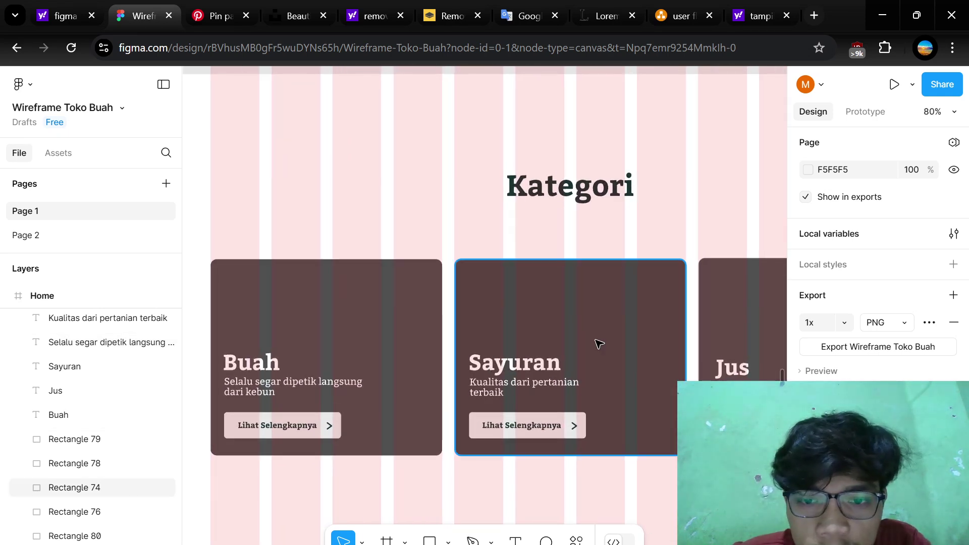
{"action": "scroll", "coordinate": [550, 313], "scroll_direction": "right", "scroll_amount": 1}
{"action": "scroll", "coordinate": [493, 281], "scroll_direction": "down", "scroll_amount": 2}
{"action": "left_click", "coordinate": [394, 286]}
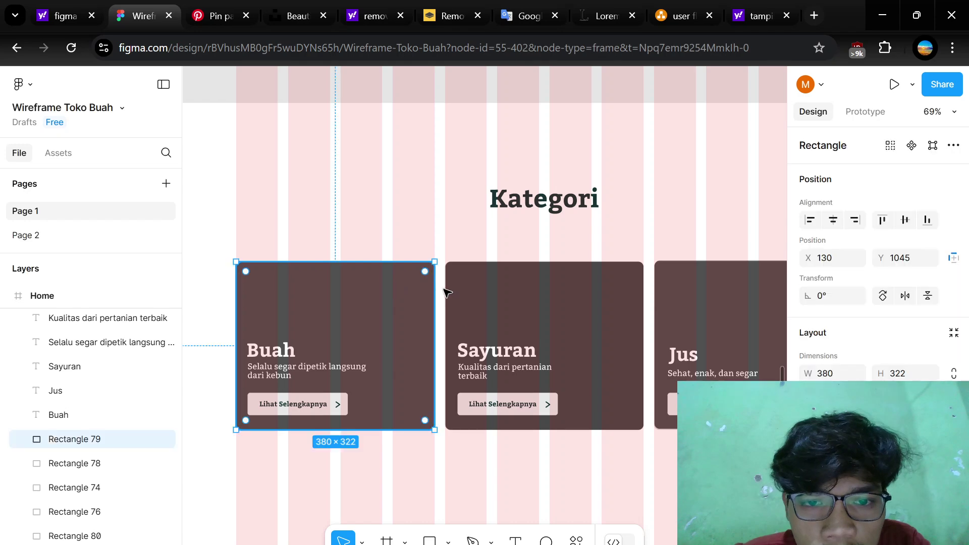
{"action": "left_click", "coordinate": [493, 289]}
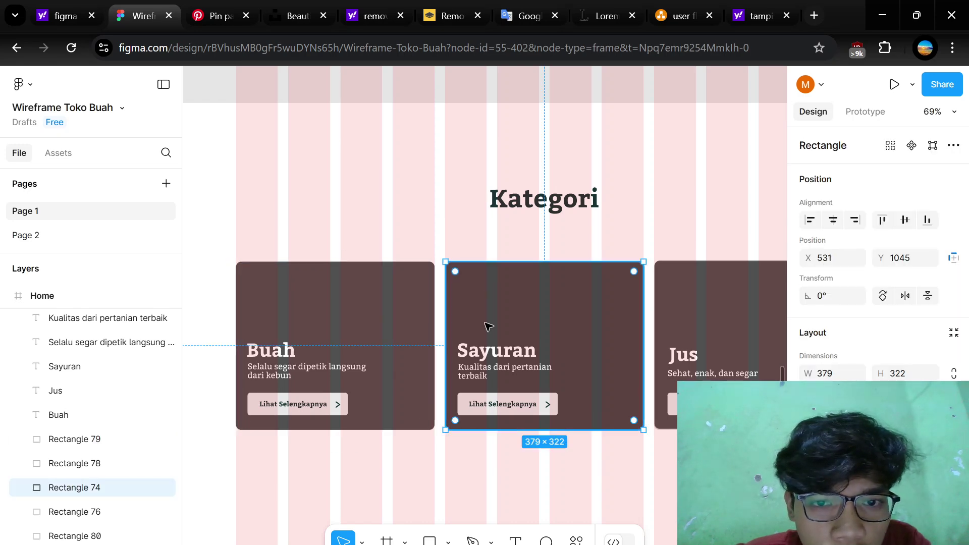
{"action": "scroll", "coordinate": [487, 326], "scroll_direction": "right", "scroll_amount": 3}
{"action": "scroll", "coordinate": [487, 325], "scroll_direction": "left", "scroll_amount": 5}
{"action": "left_click", "coordinate": [441, 291]}
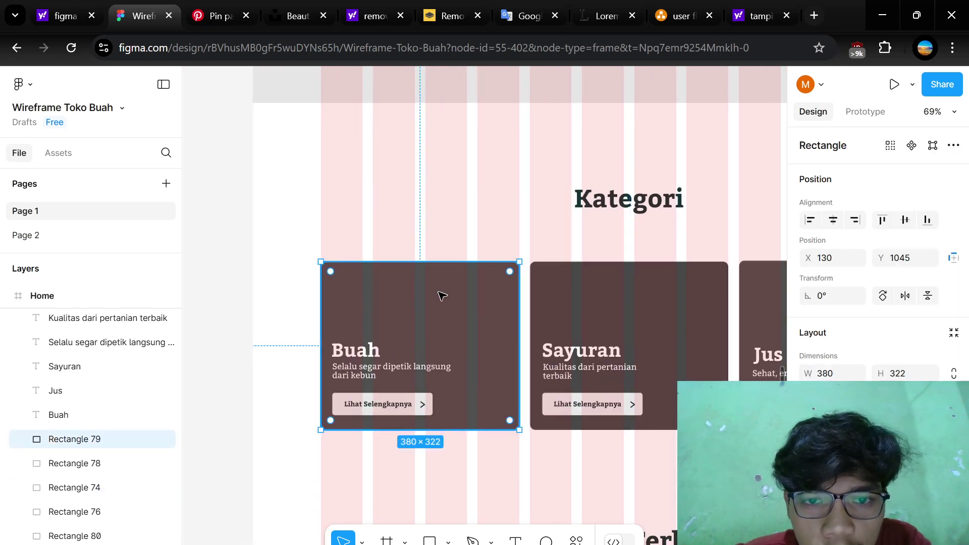
- Open the Home frame's column layout grid settings for viewing, close them and clear the selection
{"action": "scroll", "coordinate": [442, 296], "scroll_direction": "right", "scroll_amount": 2}
{"action": "scroll", "coordinate": [442, 296], "scroll_direction": "down", "scroll_amount": 3}
{"action": "scroll", "coordinate": [353, 130], "scroll_direction": "up", "scroll_amount": 6}
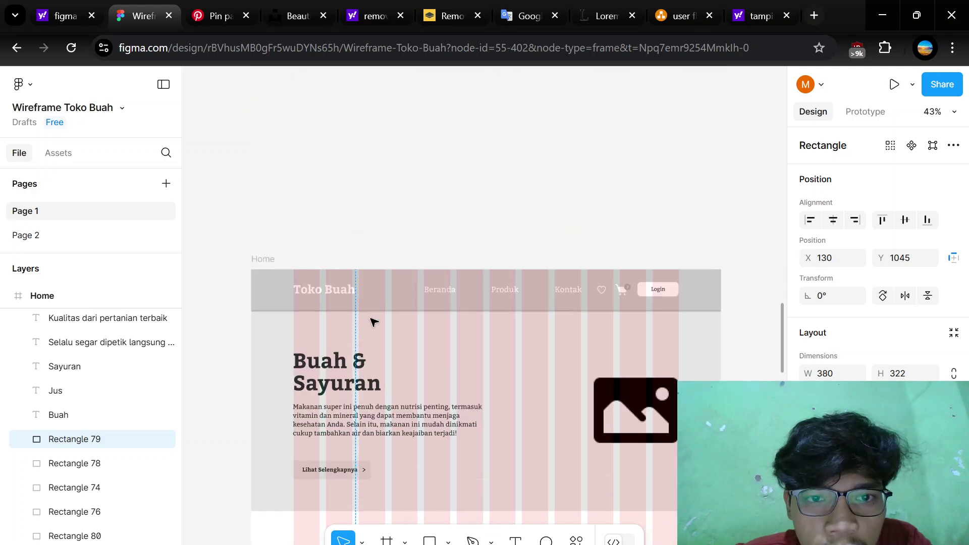
{"action": "left_click", "coordinate": [267, 260]}
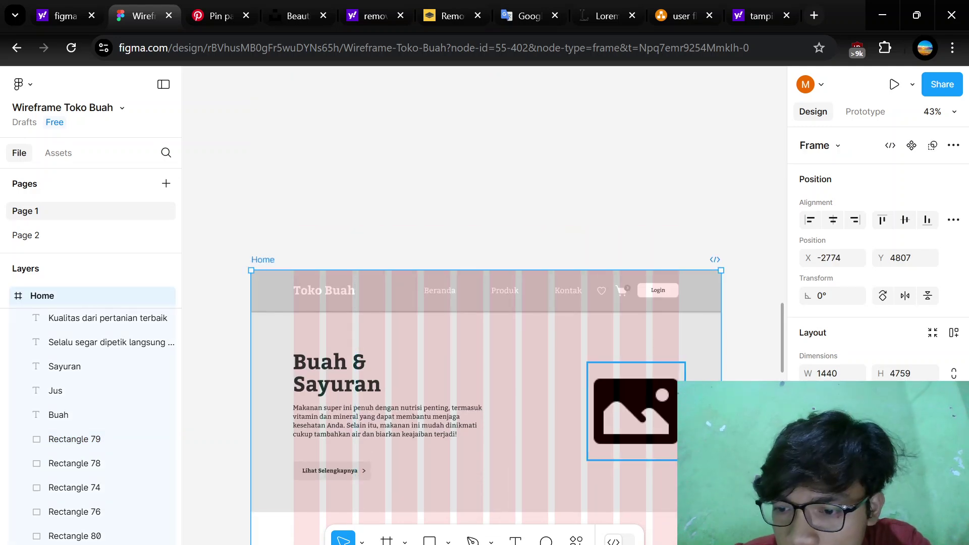
{"action": "scroll", "coordinate": [858, 252], "scroll_direction": "down", "scroll_amount": 6}
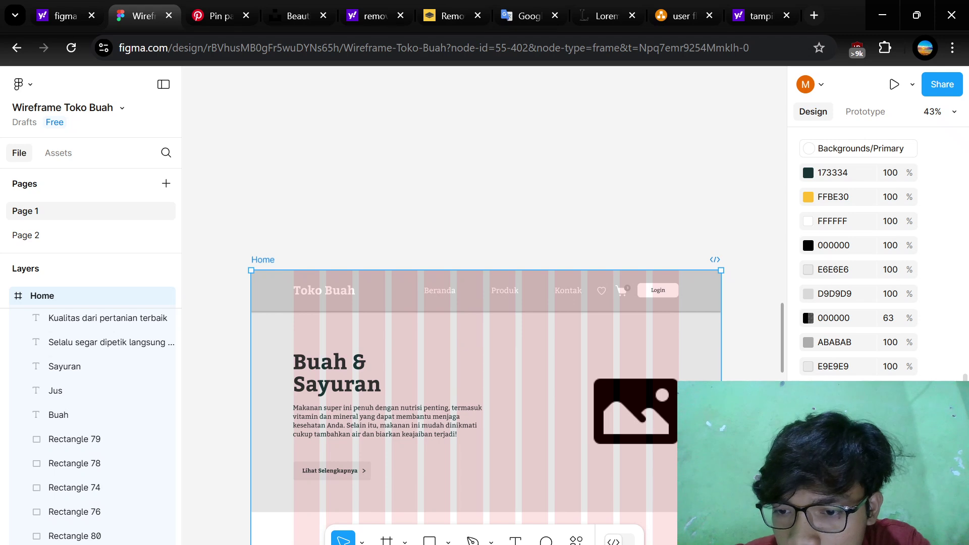
{"action": "left_click", "coordinate": [809, 485]}
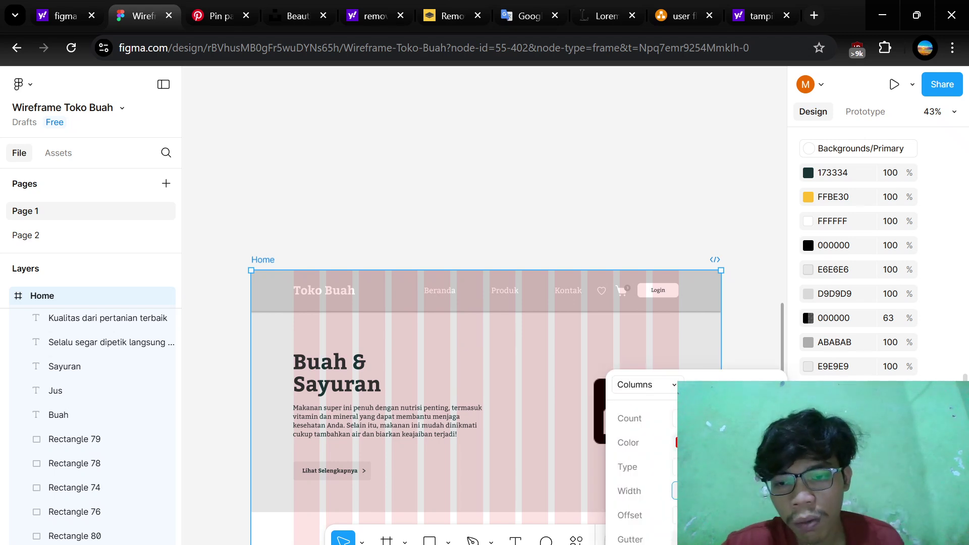
{"action": "left_click", "coordinate": [631, 225]}
- Return to the Kategori cards and compare the Buah and Sayuran rectangles' dimensions again, leaving the Buah card selected
{"action": "scroll", "coordinate": [530, 339], "scroll_direction": "down", "scroll_amount": 8}
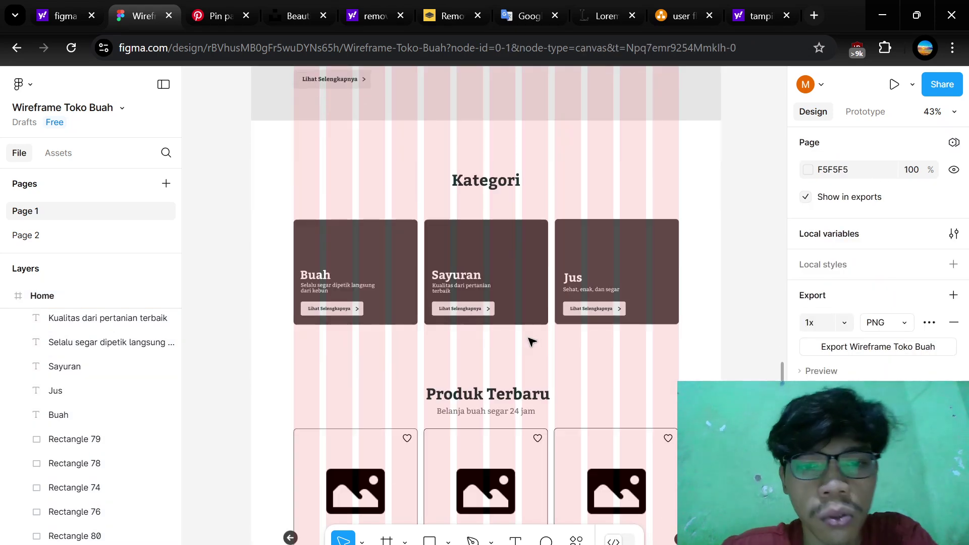
{"action": "left_click", "coordinate": [402, 231]}
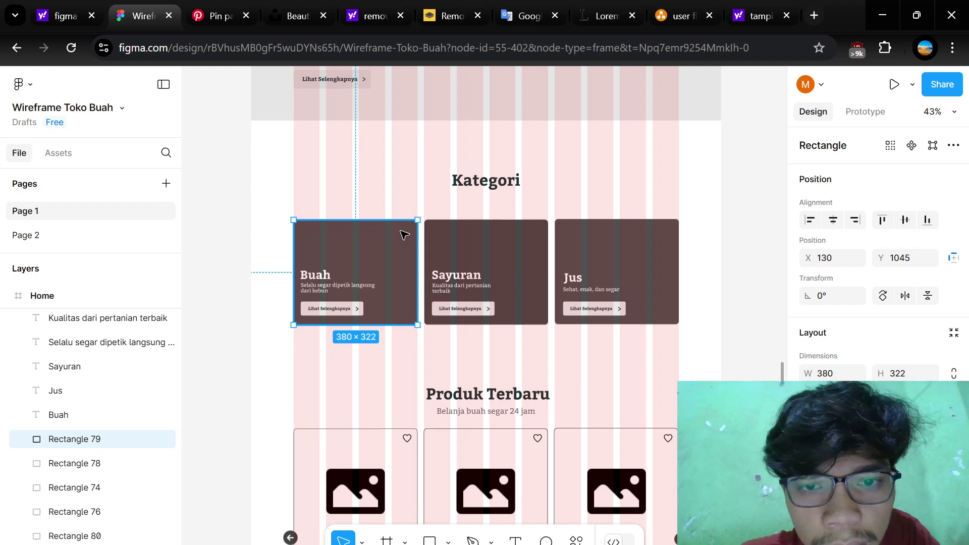
{"action": "left_click", "coordinate": [523, 253]}
{"action": "scroll", "coordinate": [523, 254], "scroll_direction": "up", "scroll_amount": 4}
{"action": "scroll", "coordinate": [296, 300], "scroll_direction": "up", "scroll_amount": 2}
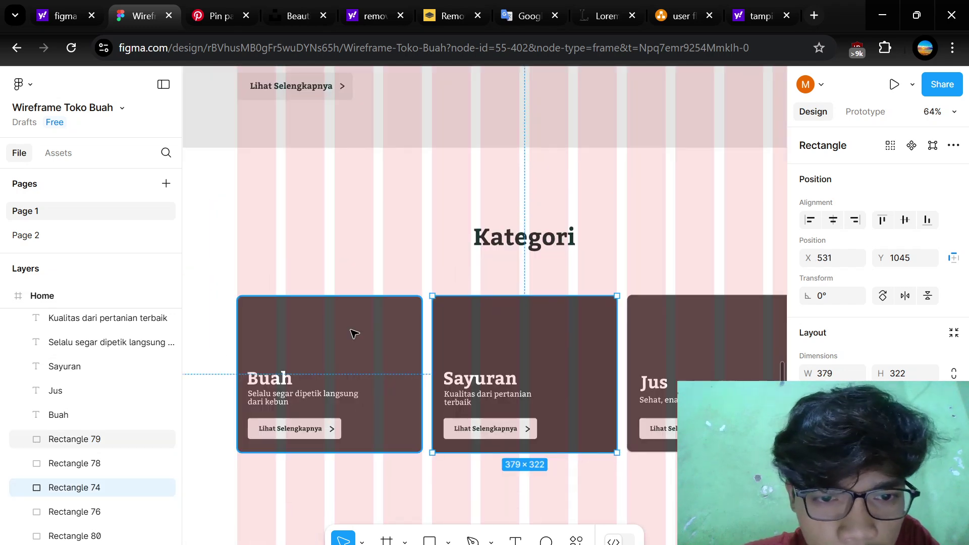
{"action": "left_click", "coordinate": [335, 368]}
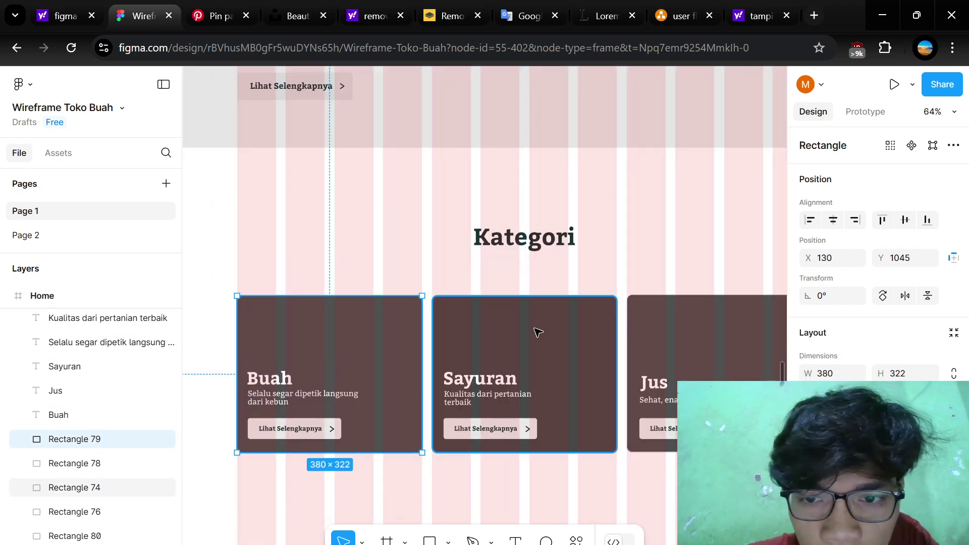
- Examine the selected Buah card's edges and its gap to the Sayuran card against the layout columns and gutters
{"action": "scroll", "coordinate": [374, 351], "scroll_direction": "up", "scroll_amount": 4}
{"action": "scroll", "coordinate": [372, 350], "scroll_direction": "down", "scroll_amount": 2}
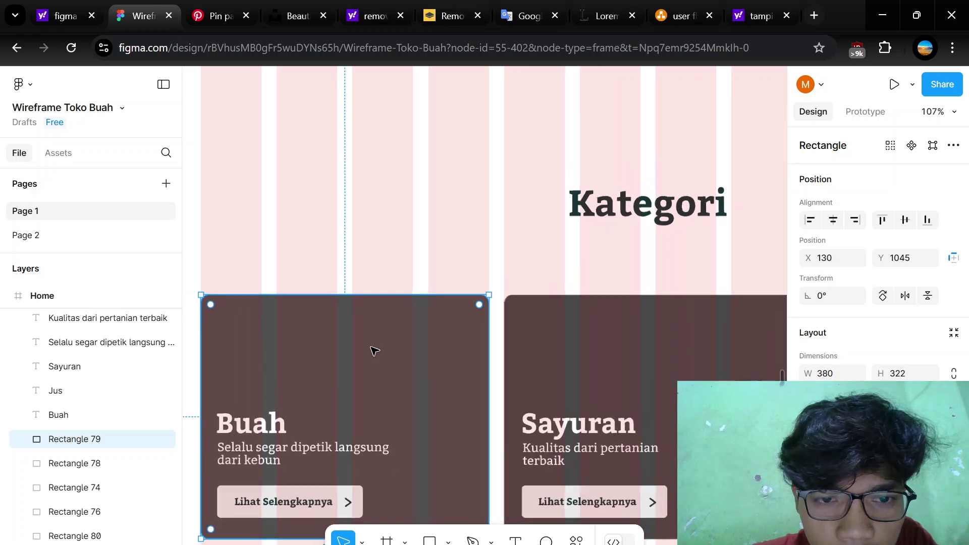
{"action": "scroll", "coordinate": [360, 351], "scroll_direction": "left", "scroll_amount": 2}
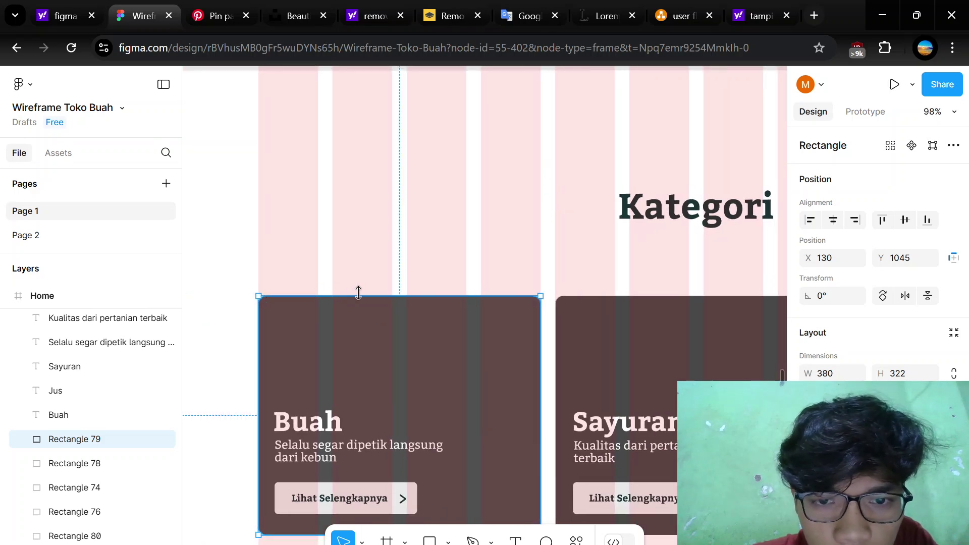
{"action": "scroll", "coordinate": [452, 306], "scroll_direction": "down", "scroll_amount": 2}
{"action": "scroll", "coordinate": [453, 305], "scroll_direction": "right", "scroll_amount": 3}
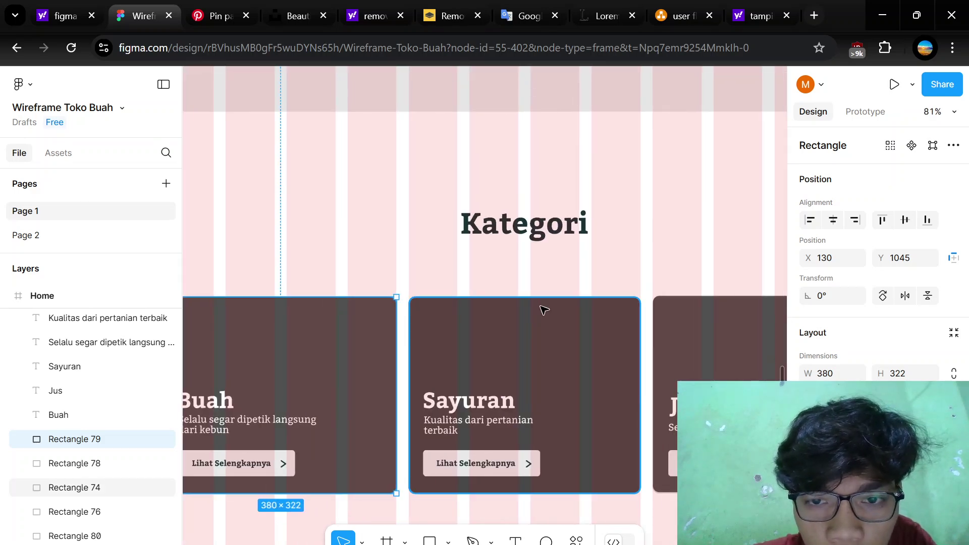
{"action": "scroll", "coordinate": [544, 310], "scroll_direction": "down", "scroll_amount": 2}
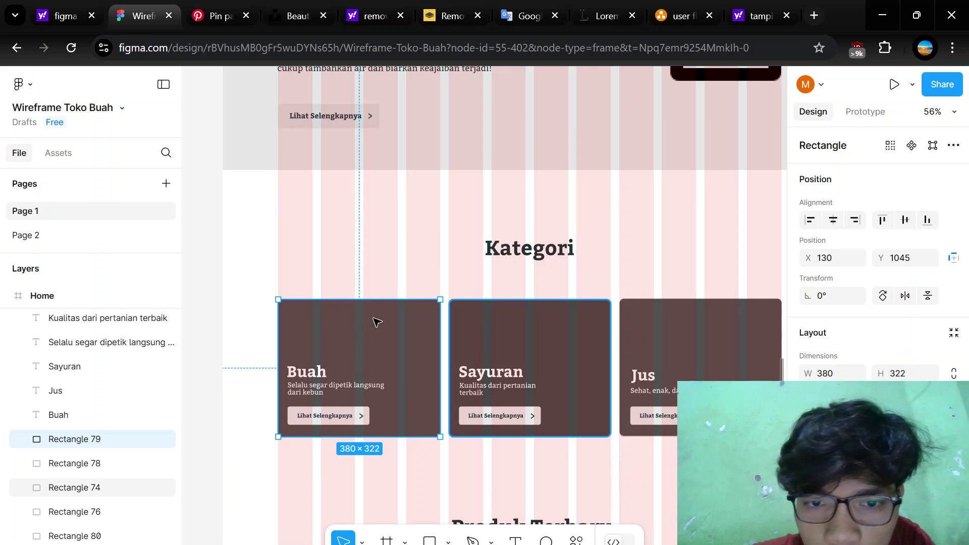
{"action": "scroll", "coordinate": [344, 291], "scroll_direction": "left", "scroll_amount": 2}
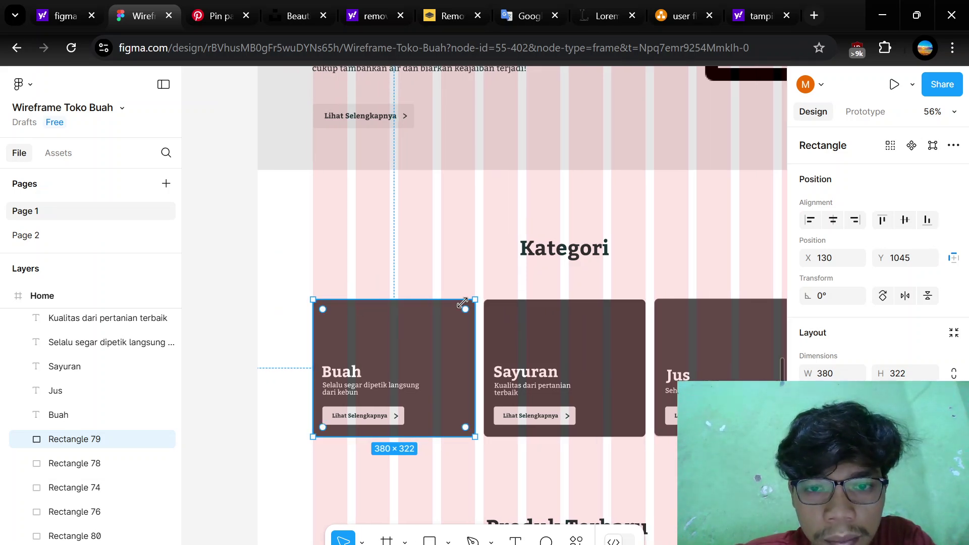
{"action": "scroll", "coordinate": [398, 322], "scroll_direction": "right", "scroll_amount": 2}
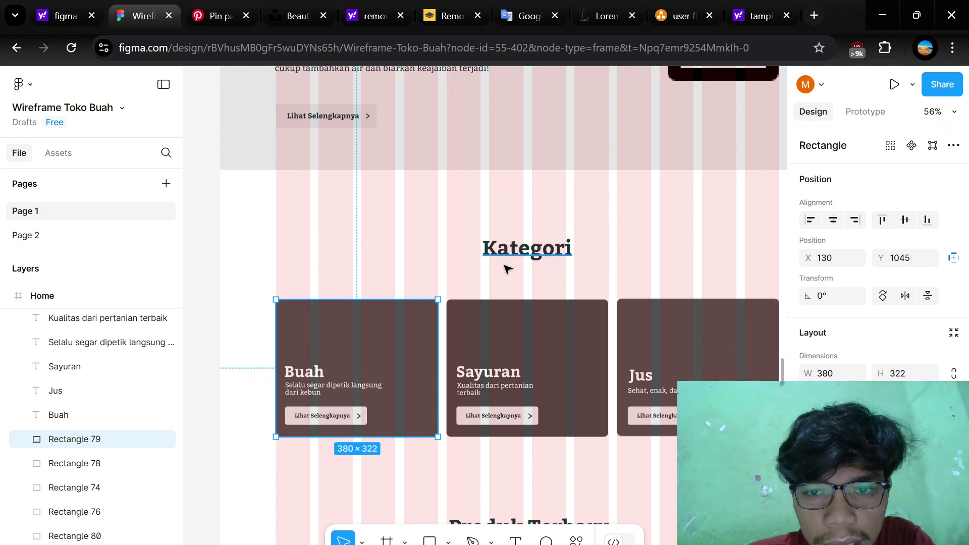
- Review the full Kategori row through the Jus card and continue to the Produk Terbaru heading and product cards
{"action": "scroll", "coordinate": [580, 259], "scroll_direction": "right", "scroll_amount": 6}
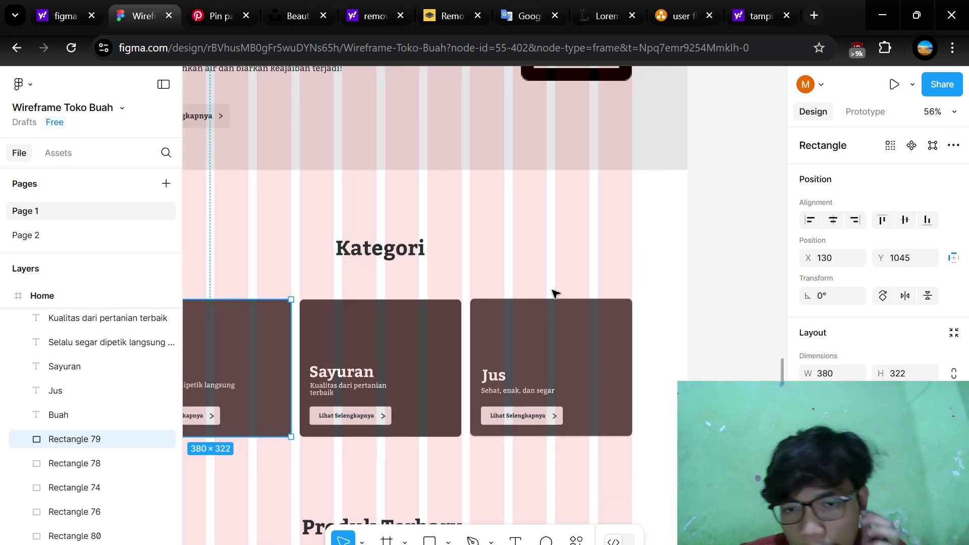
{"action": "scroll", "coordinate": [543, 324], "scroll_direction": "left", "scroll_amount": 7}
{"action": "scroll", "coordinate": [545, 324], "scroll_direction": "down", "scroll_amount": 3}
{"action": "scroll", "coordinate": [545, 324], "scroll_direction": "up", "scroll_amount": 4}
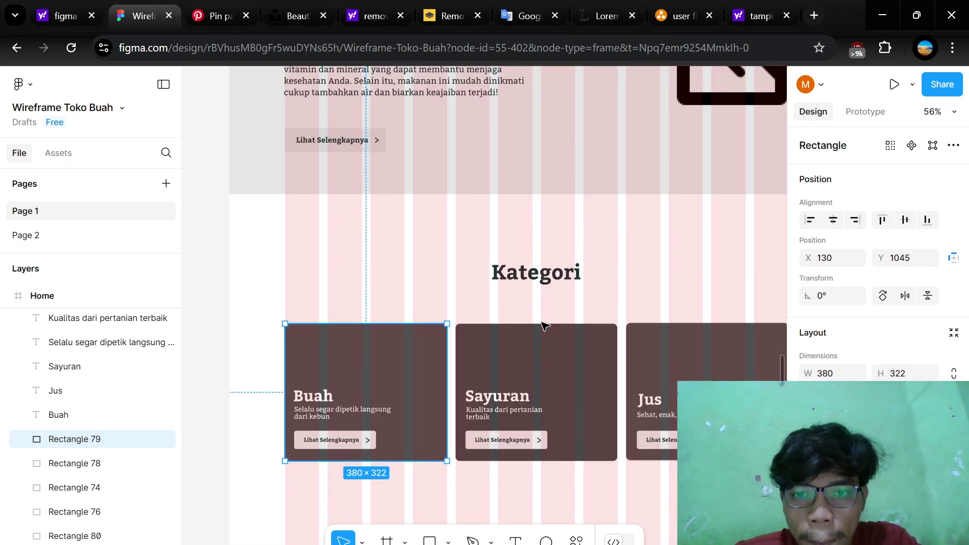
{"action": "scroll", "coordinate": [363, 397], "scroll_direction": "down", "scroll_amount": 2}
{"action": "scroll", "coordinate": [560, 348], "scroll_direction": "down", "scroll_amount": 3}
{"action": "scroll", "coordinate": [560, 348], "scroll_direction": "right", "scroll_amount": 1}
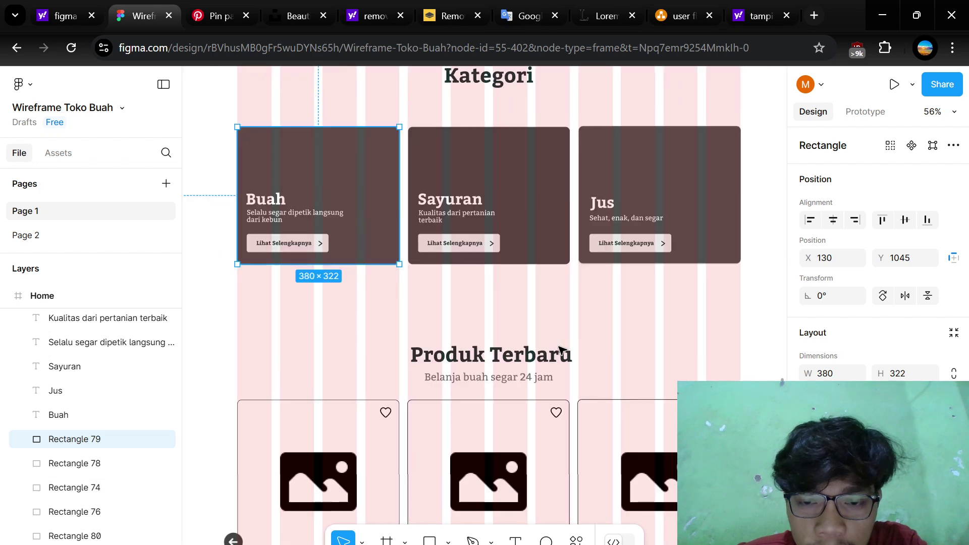
- Ungroup the Produk Terbaru heading from its Belanja buah segar 24 jam subtitle and clear the selection
{"action": "scroll", "coordinate": [560, 348], "scroll_direction": "down", "scroll_amount": 1}
{"action": "scroll", "coordinate": [535, 378], "scroll_direction": "down", "scroll_amount": 5}
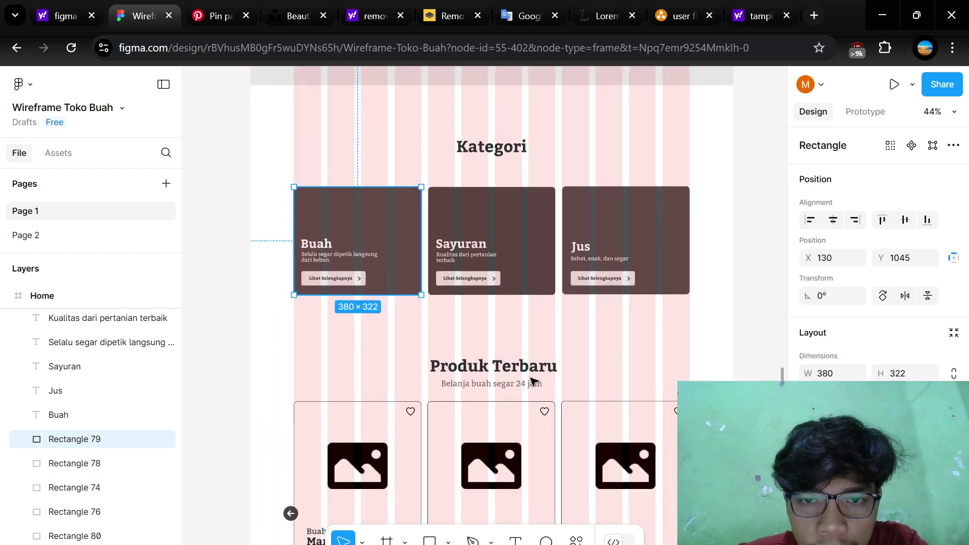
{"action": "scroll", "coordinate": [532, 382], "scroll_direction": "down", "scroll_amount": 2}
{"action": "left_click", "coordinate": [504, 298]}
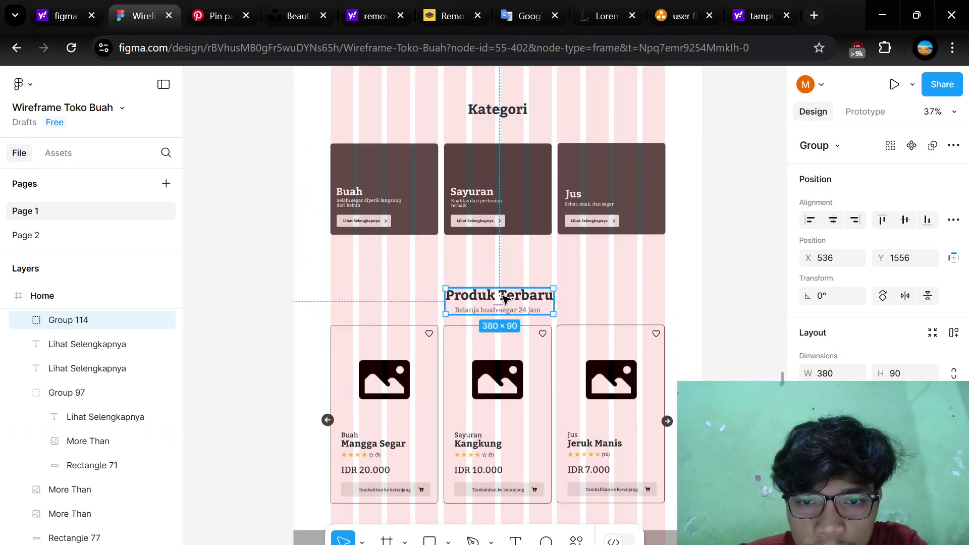
{"action": "scroll", "coordinate": [503, 297], "scroll_direction": "up", "scroll_amount": 5}
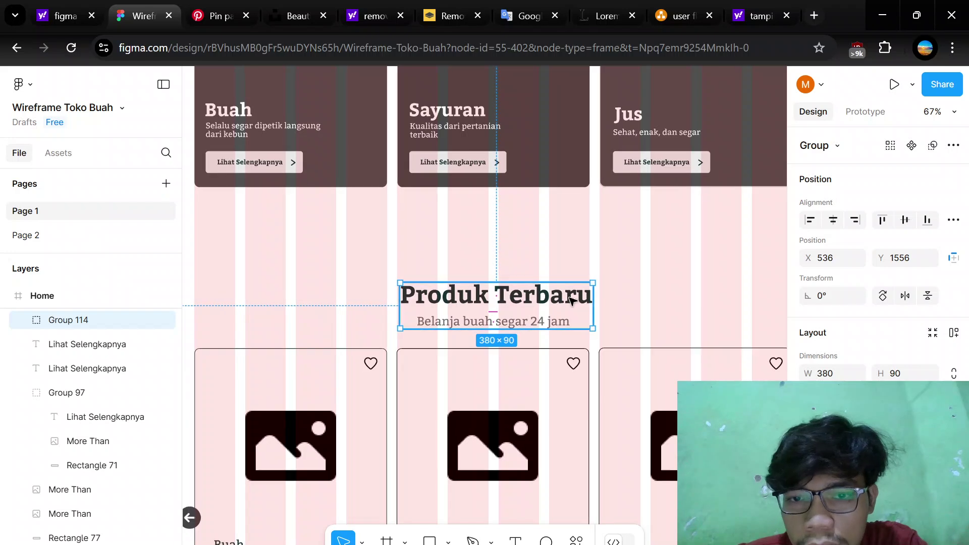
{"action": "right_click", "coordinate": [525, 331]}
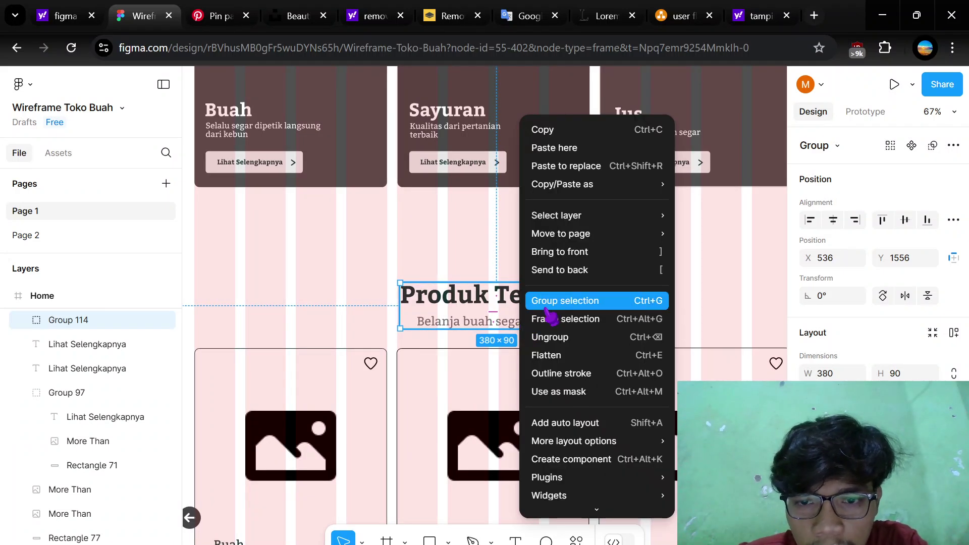
{"action": "left_click", "coordinate": [550, 337]}
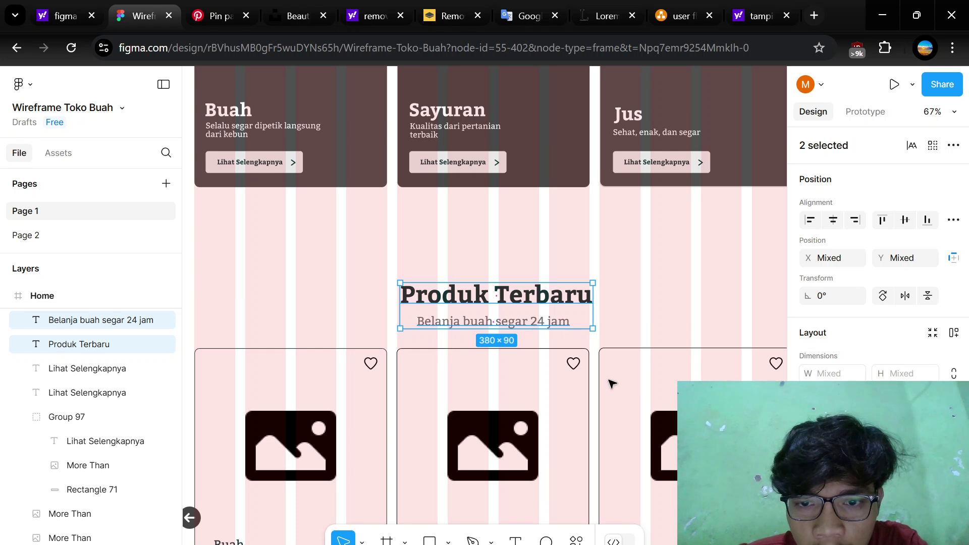
{"action": "key", "text": "Escape"}
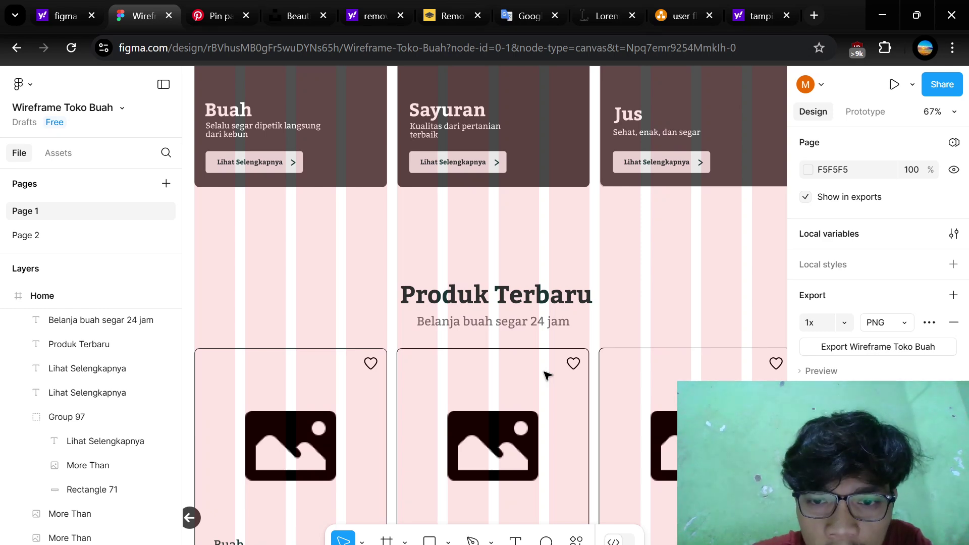
- Review the Home page from the header through Kategori to the Produk Terbaru heading and cards against the layout columns
{"action": "scroll", "coordinate": [547, 374], "scroll_direction": "down", "scroll_amount": 3}
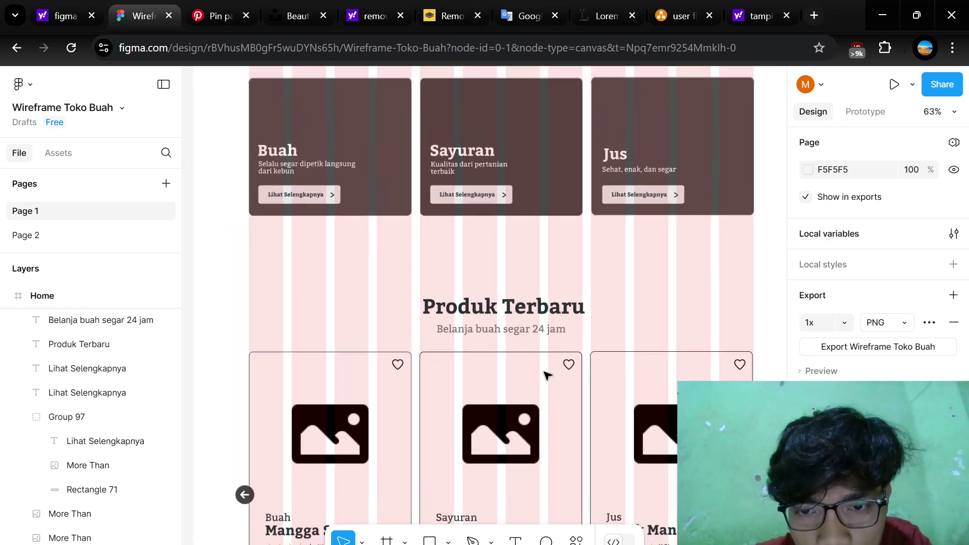
{"action": "scroll", "coordinate": [510, 350], "scroll_direction": "up", "scroll_amount": 5}
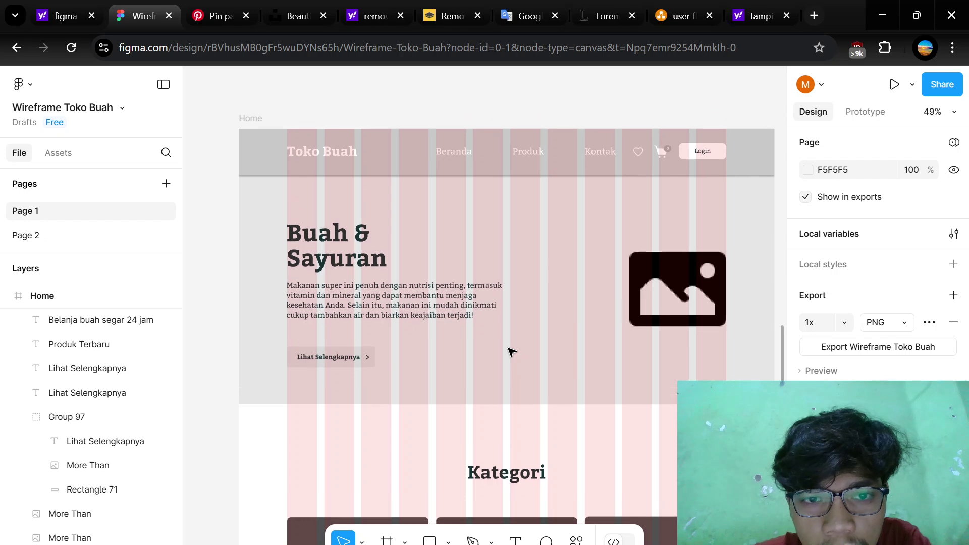
{"action": "scroll", "coordinate": [510, 352], "scroll_direction": "down", "scroll_amount": 10}
{"action": "scroll", "coordinate": [508, 351], "scroll_direction": "up", "scroll_amount": 2}
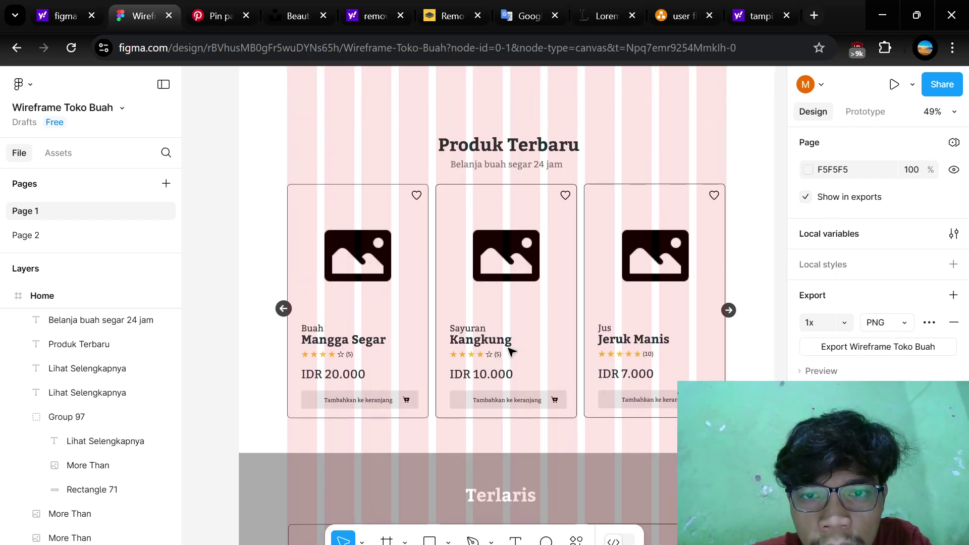
{"action": "scroll", "coordinate": [509, 350], "scroll_direction": "up", "scroll_amount": 2}
{"action": "scroll", "coordinate": [508, 350], "scroll_direction": "up", "scroll_amount": 3}
{"action": "scroll", "coordinate": [509, 350], "scroll_direction": "up", "scroll_amount": 3}
{"action": "scroll", "coordinate": [509, 351], "scroll_direction": "up", "scroll_amount": 4}
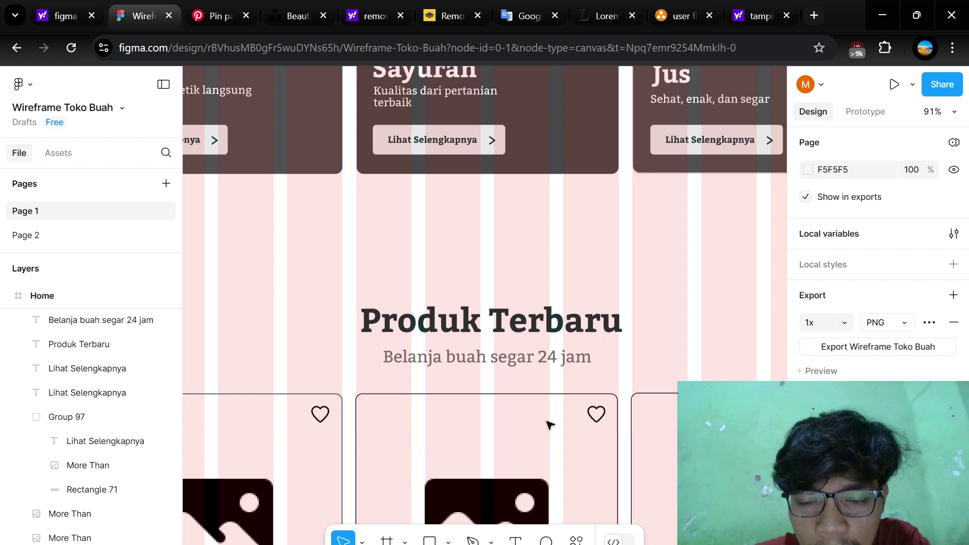
- Inspect the Produk Terbaru heading's typography and font list, close the list and select the Belanja buah segar 24 jam subtitle
{"action": "left_click", "coordinate": [510, 323]}
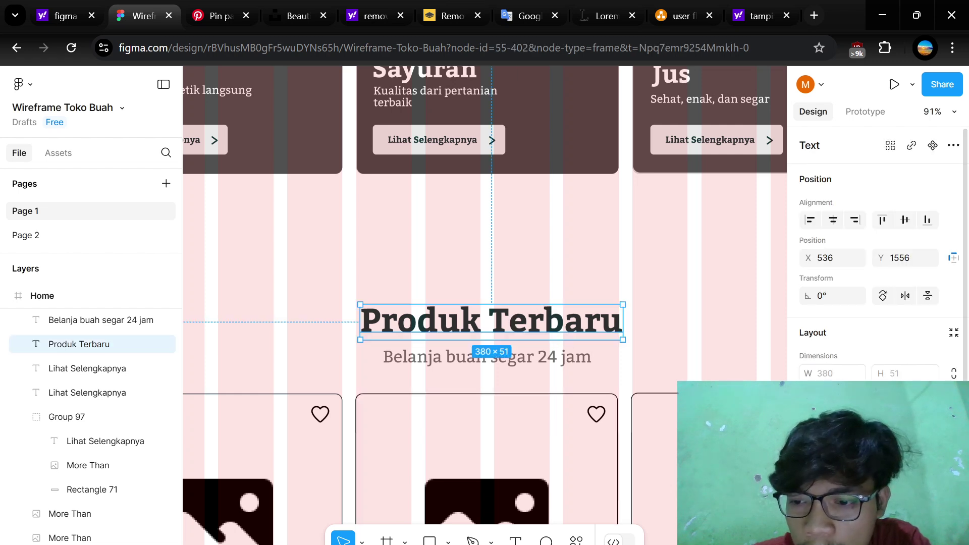
{"action": "scroll", "coordinate": [876, 253], "scroll_direction": "down", "scroll_amount": 4}
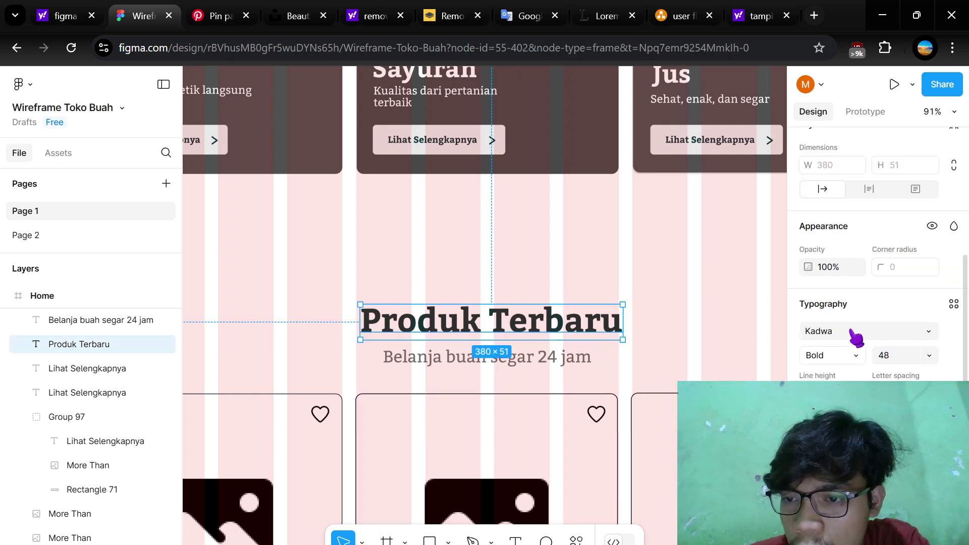
{"action": "left_click", "coordinate": [856, 333]}
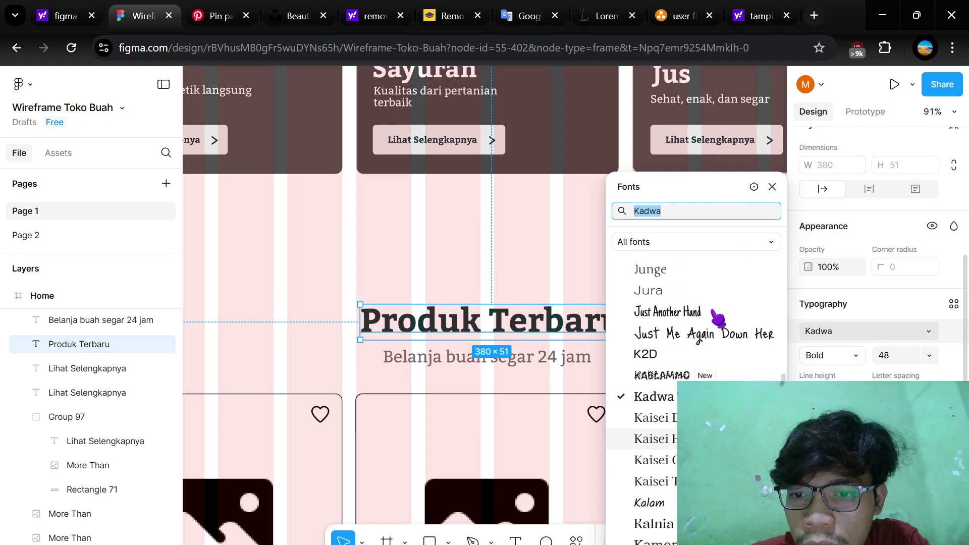
{"action": "left_click", "coordinate": [555, 360]}
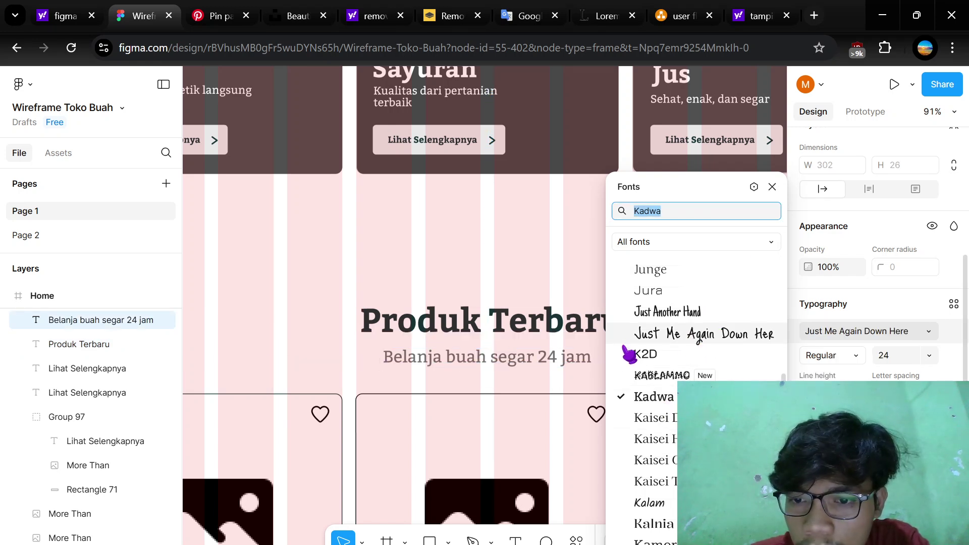
{"action": "left_click", "coordinate": [79, 344]}
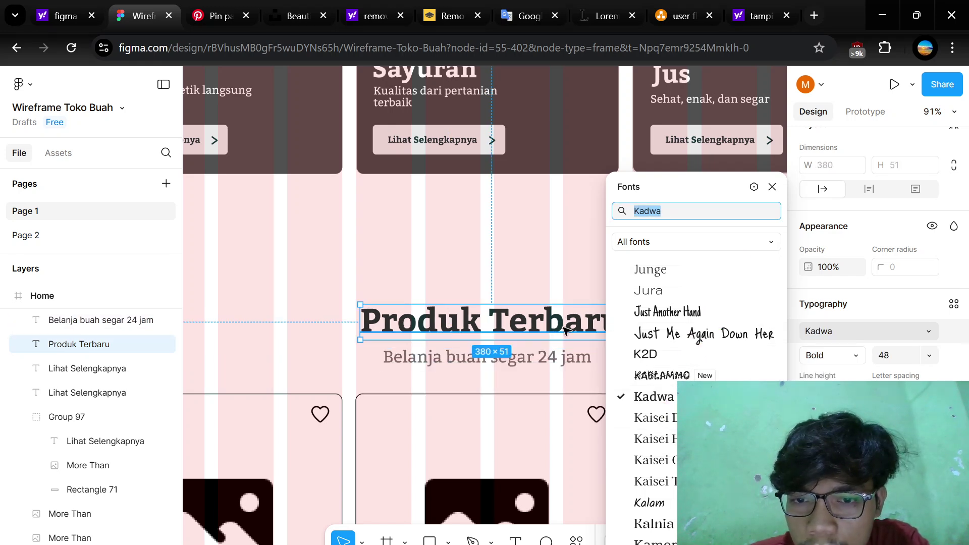
{"action": "left_click", "coordinate": [519, 221]}
{"action": "left_click", "coordinate": [567, 364]}
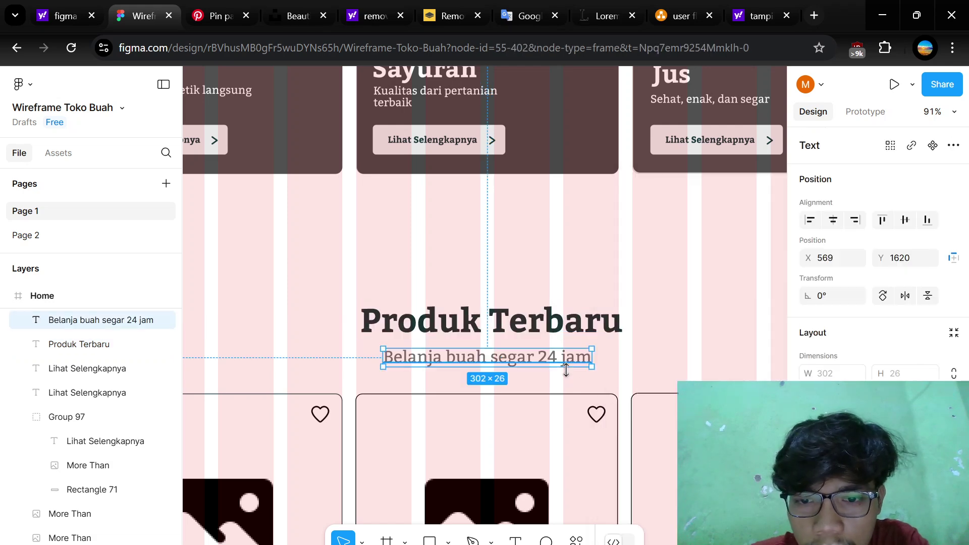
- Examine the three Produk Terbaru product cards and their carousel arrows against the layout columns
{"action": "scroll", "coordinate": [595, 313], "scroll_direction": "down", "scroll_amount": 2}
{"action": "scroll", "coordinate": [590, 335], "scroll_direction": "left", "scroll_amount": 2}
{"action": "scroll", "coordinate": [591, 335], "scroll_direction": "down", "scroll_amount": 3}
{"action": "scroll", "coordinate": [592, 336], "scroll_direction": "down", "scroll_amount": 3}
{"action": "scroll", "coordinate": [591, 336], "scroll_direction": "left", "scroll_amount": 2}
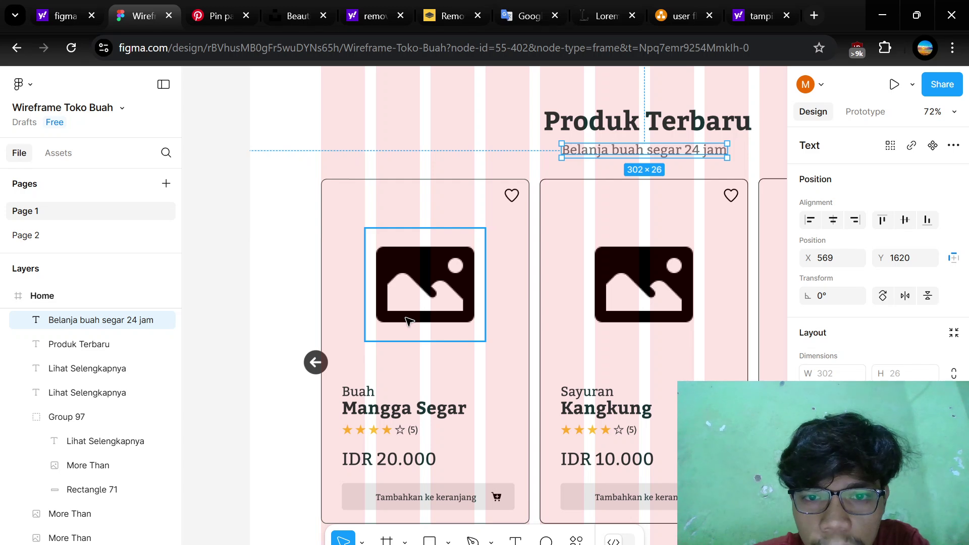
{"action": "scroll", "coordinate": [528, 380], "scroll_direction": "down", "scroll_amount": 3}
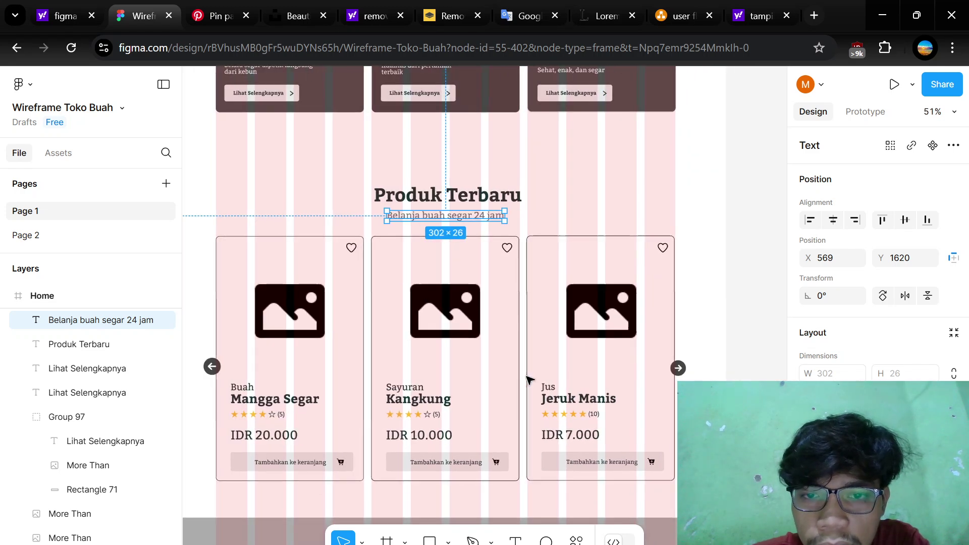
{"action": "scroll", "coordinate": [527, 380], "scroll_direction": "left", "scroll_amount": 3}
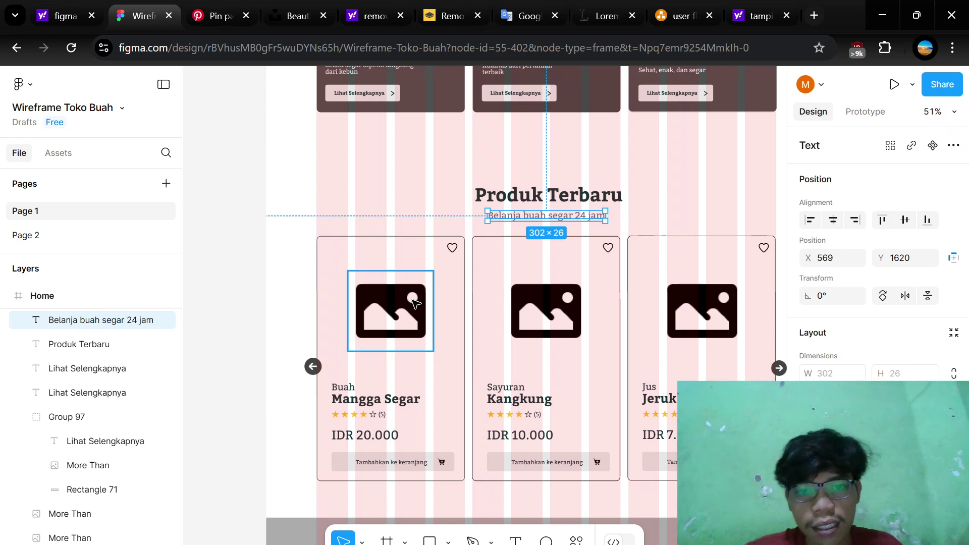
- Look back at the header and hero, returning to the Mangga Segar card for comparison with their column alignment
{"action": "scroll", "coordinate": [489, 222], "scroll_direction": "up", "scroll_amount": 10}
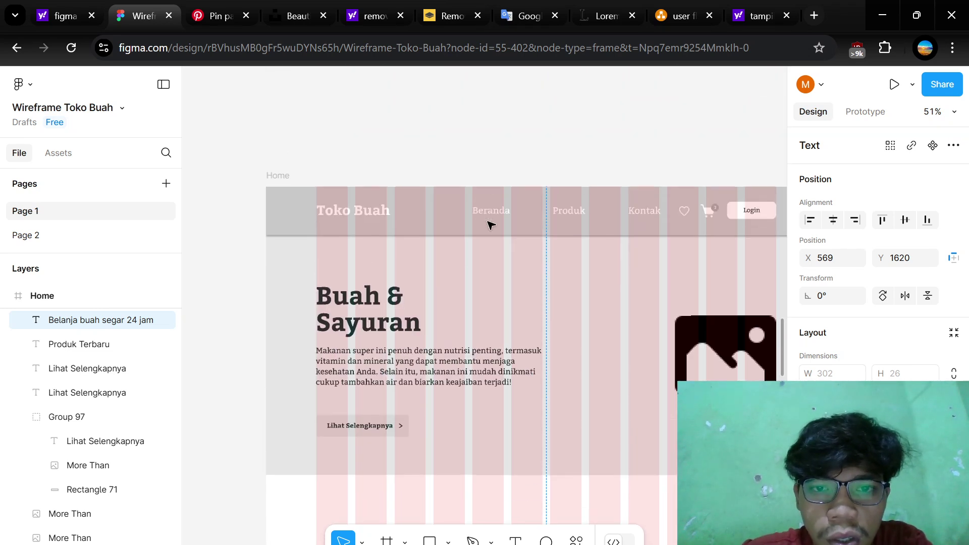
{"action": "scroll", "coordinate": [490, 222], "scroll_direction": "down", "scroll_amount": 10}
{"action": "scroll", "coordinate": [474, 237], "scroll_direction": "down", "scroll_amount": 3}
{"action": "scroll", "coordinate": [460, 251], "scroll_direction": "up", "scroll_amount": 3}
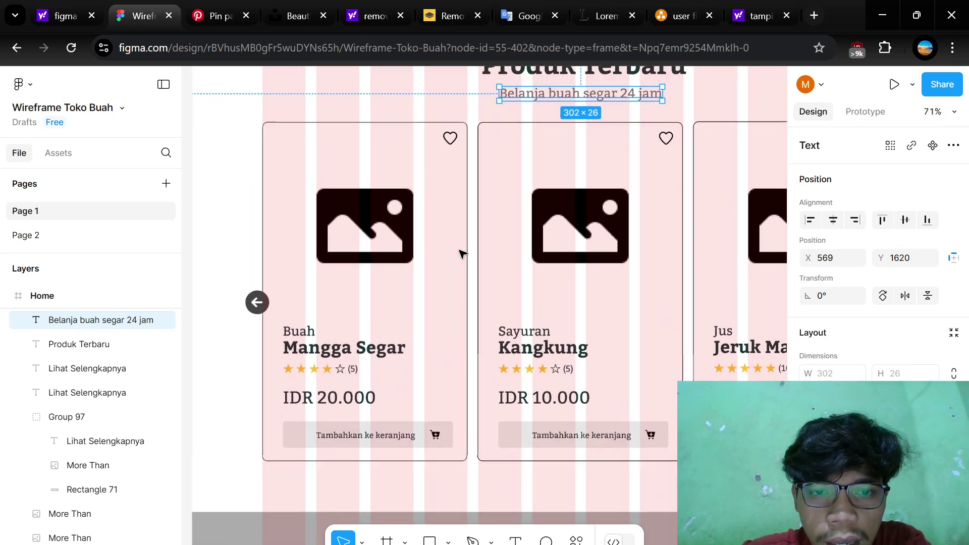
{"action": "scroll", "coordinate": [428, 267], "scroll_direction": "left", "scroll_amount": 3}
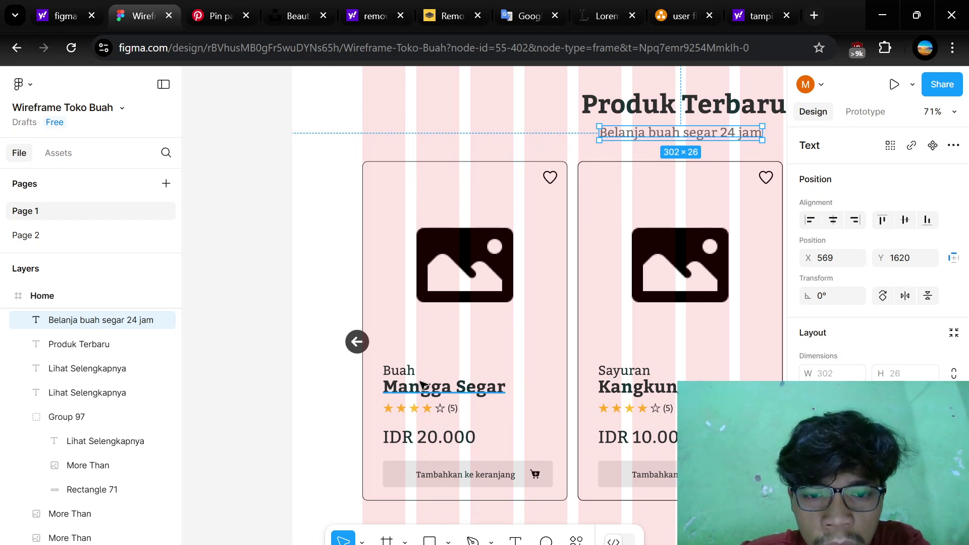
- Inspect the position and dimensions of the Mangga Segar card's picture placeholder and heart icon
{"action": "left_click", "coordinate": [444, 269]}
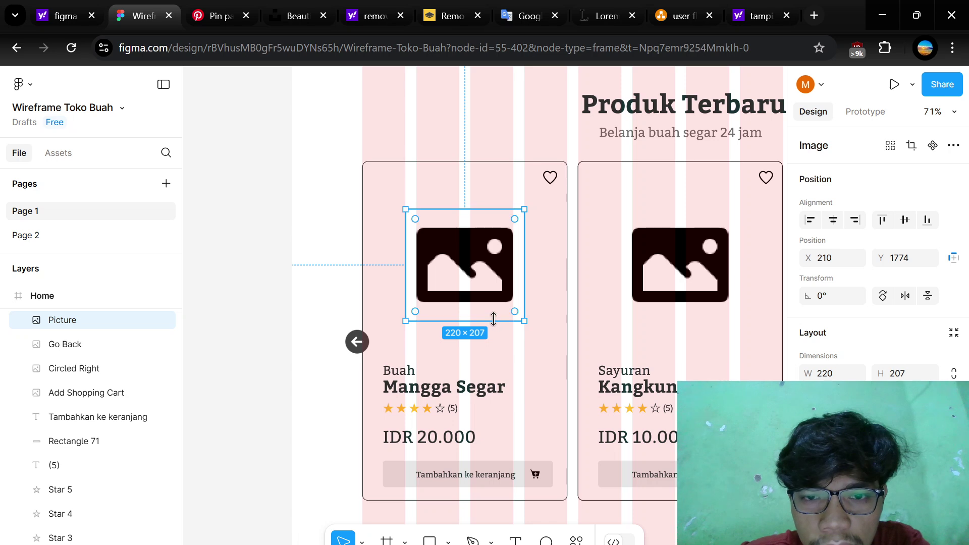
{"action": "scroll", "coordinate": [494, 318], "scroll_direction": "right", "scroll_amount": 2}
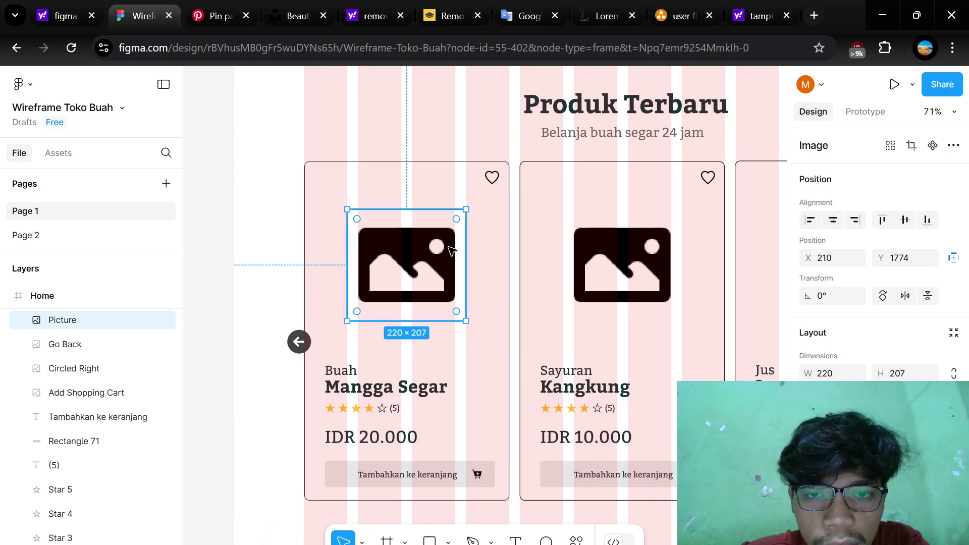
{"action": "scroll", "coordinate": [493, 177], "scroll_direction": "up", "scroll_amount": 5}
{"action": "left_click", "coordinate": [493, 181]}
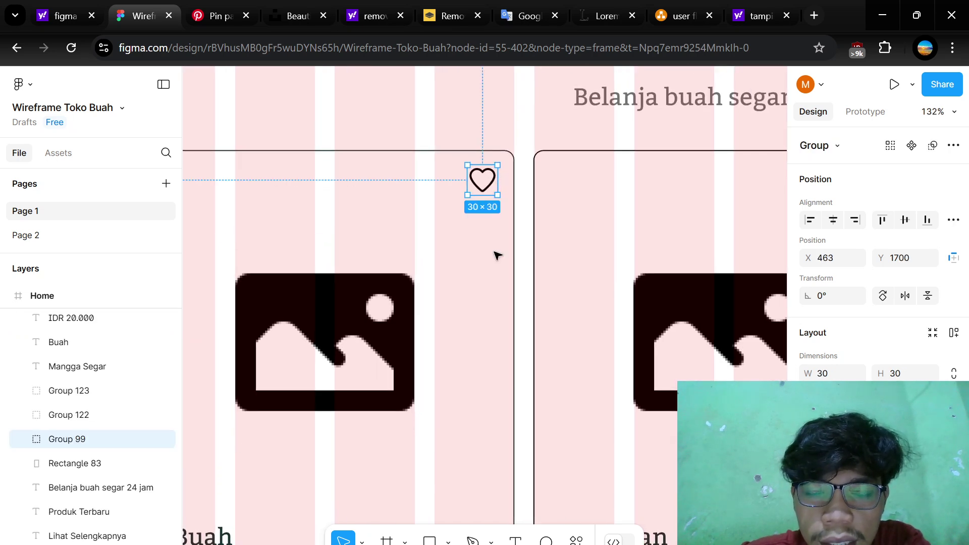
{"action": "scroll", "coordinate": [497, 256], "scroll_direction": "up", "scroll_amount": 4}
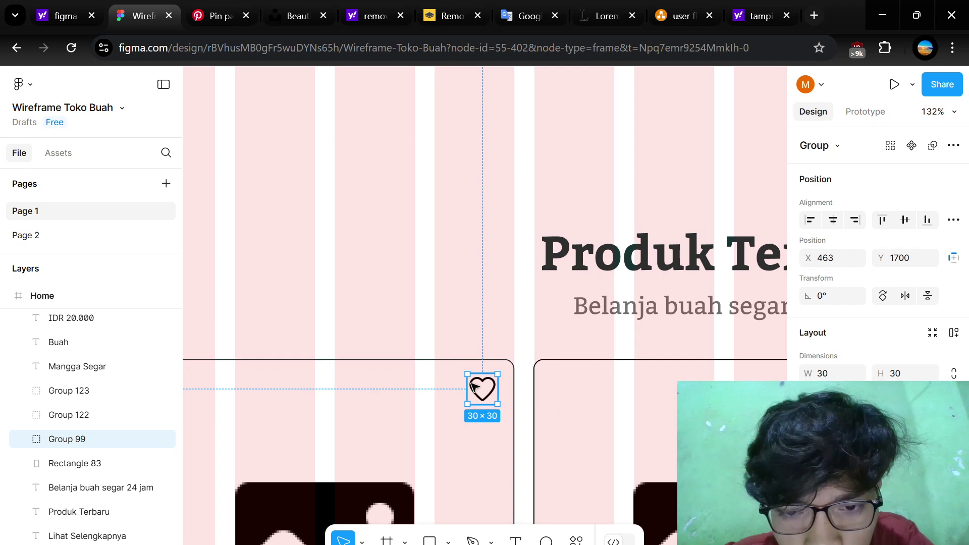
{"action": "scroll", "coordinate": [530, 373], "scroll_direction": "down", "scroll_amount": 2}
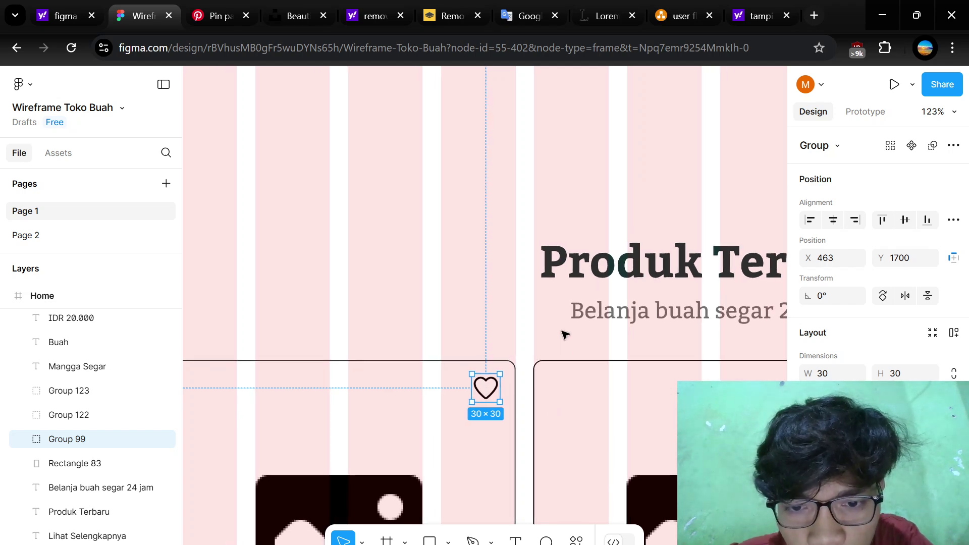
- Find the heart icon in the header for comparison and select the navigation group containing it
{"action": "scroll", "coordinate": [584, 290], "scroll_direction": "down", "scroll_amount": 5}
{"action": "scroll", "coordinate": [584, 289], "scroll_direction": "up", "scroll_amount": 15}
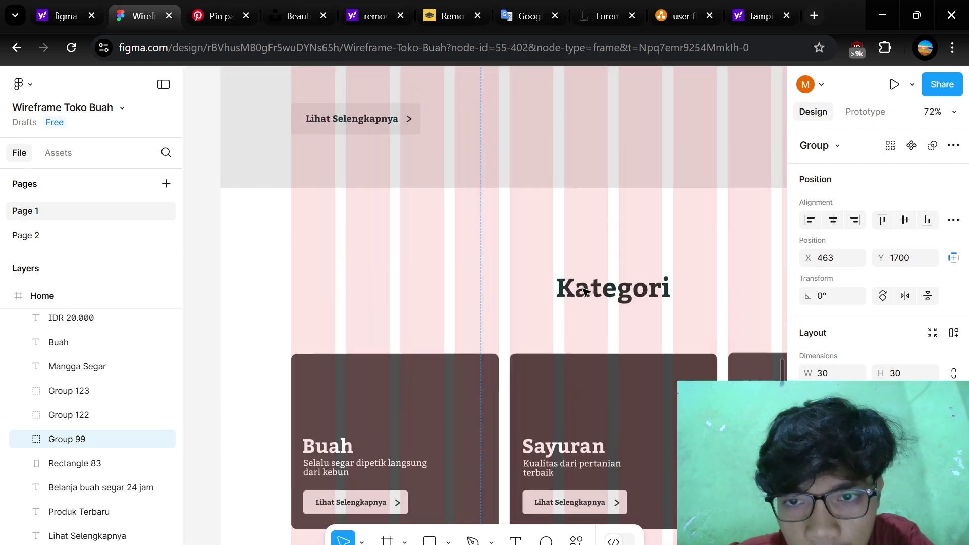
{"action": "scroll", "coordinate": [585, 292], "scroll_direction": "right", "scroll_amount": 5}
{"action": "scroll", "coordinate": [540, 283], "scroll_direction": "up", "scroll_amount": 1}
{"action": "scroll", "coordinate": [530, 275], "scroll_direction": "up", "scroll_amount": 5}
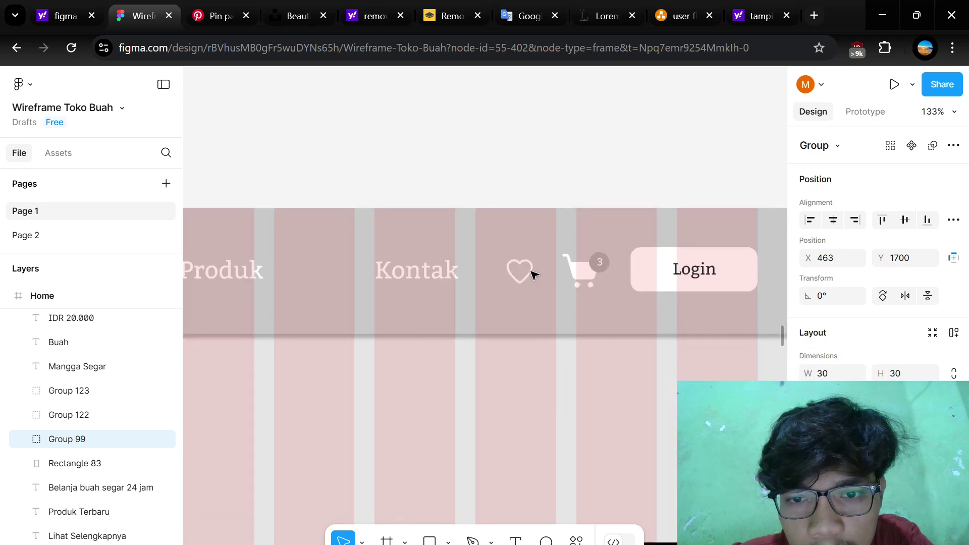
{"action": "left_click", "coordinate": [525, 278]}
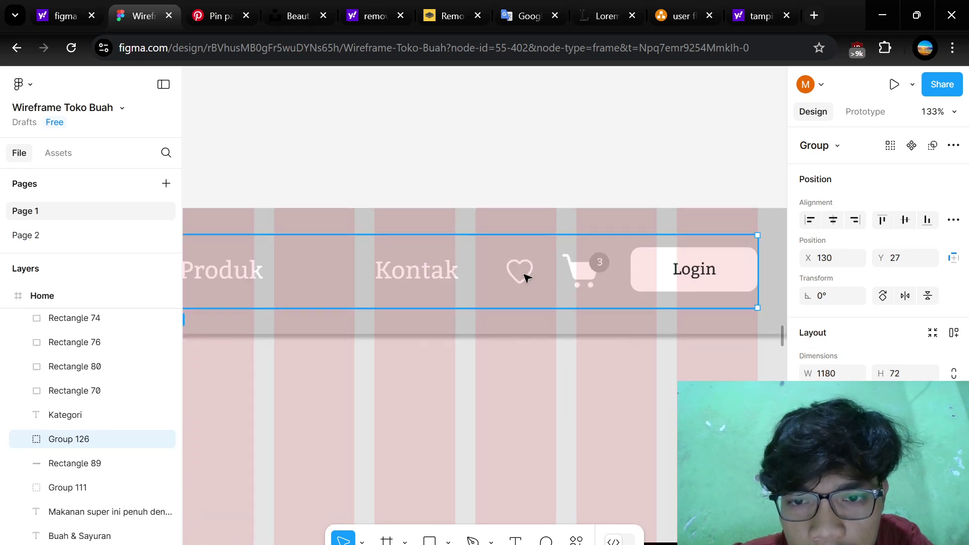
- Return to the Produk Terbaru section and examine the Mangga Segar card's picture, text, rating, price and cart button
{"action": "scroll", "coordinate": [525, 299], "scroll_direction": "down", "scroll_amount": 10}
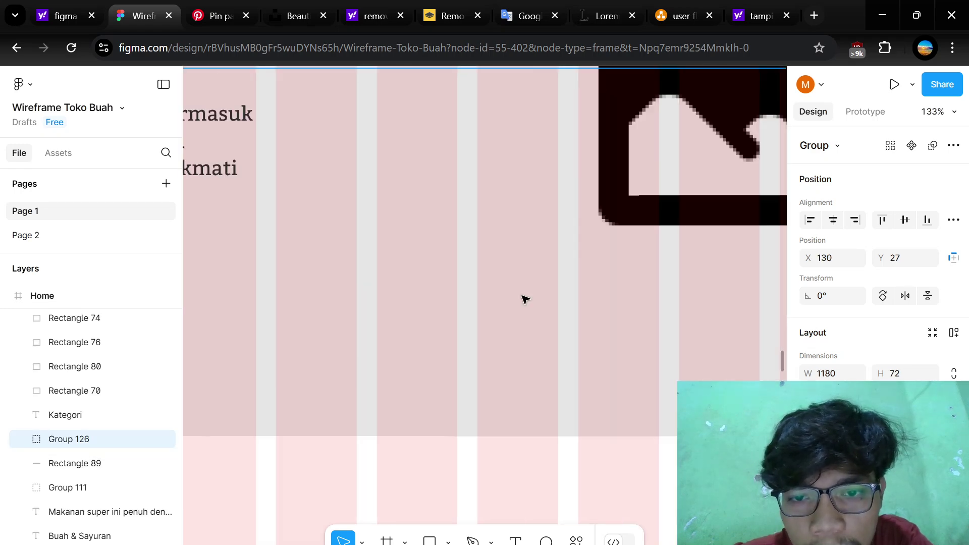
{"action": "scroll", "coordinate": [525, 299], "scroll_direction": "down", "scroll_amount": 10}
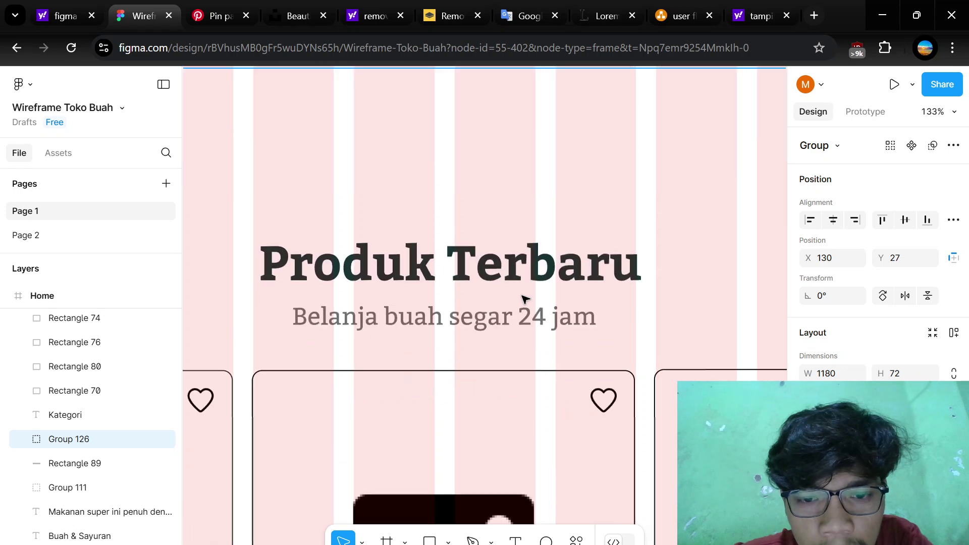
{"action": "scroll", "coordinate": [525, 298], "scroll_direction": "left", "scroll_amount": 4}
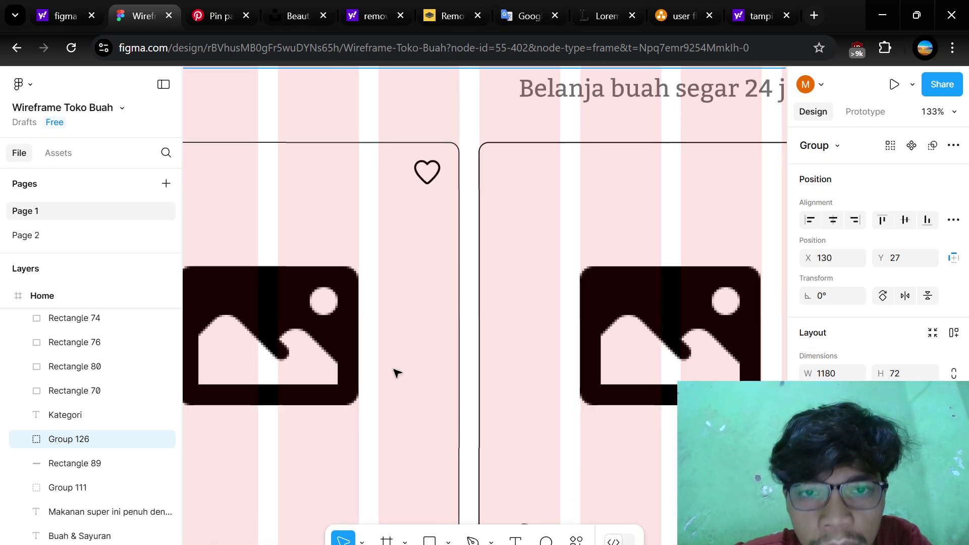
{"action": "scroll", "coordinate": [501, 362], "scroll_direction": "down", "scroll_amount": 3}
{"action": "scroll", "coordinate": [501, 363], "scroll_direction": "down", "scroll_amount": 6}
{"action": "scroll", "coordinate": [501, 362], "scroll_direction": "left", "scroll_amount": 2}
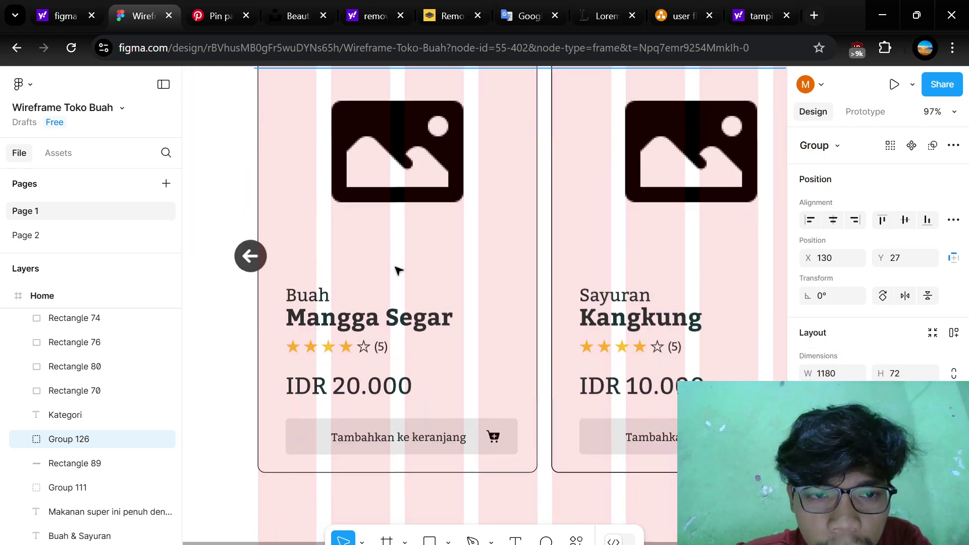
{"action": "scroll", "coordinate": [394, 270], "scroll_direction": "up", "scroll_amount": 1}
{"action": "scroll", "coordinate": [394, 270], "scroll_direction": "left", "scroll_amount": 1}
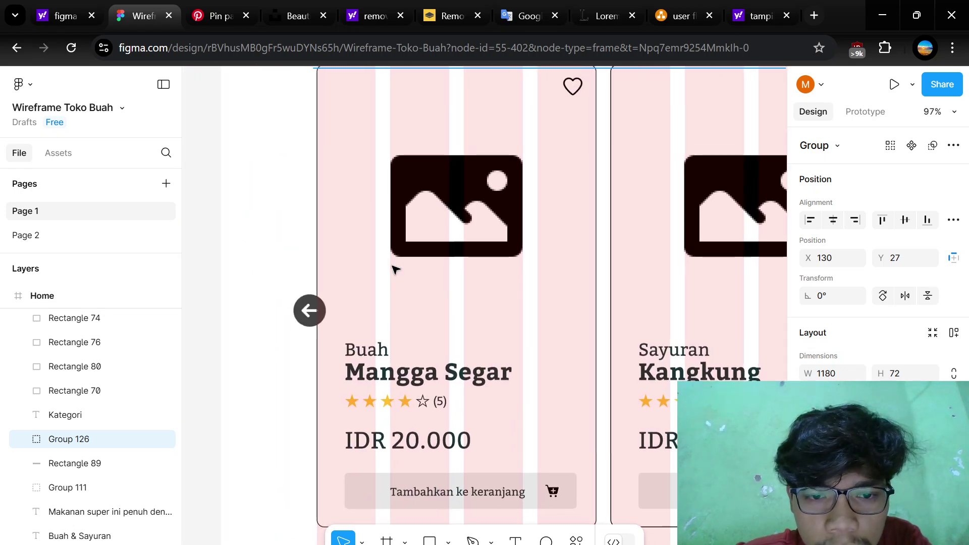
- Inspect the position and dimensions of the back arrow beside the Mangga Segar card against the column grid
{"action": "left_click", "coordinate": [317, 317]}
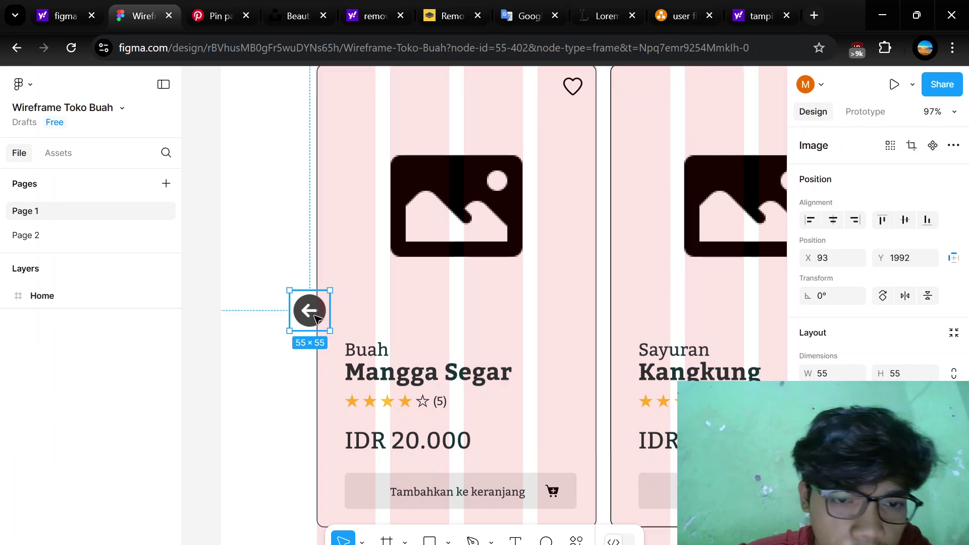
{"action": "left_click", "coordinate": [219, 372]}
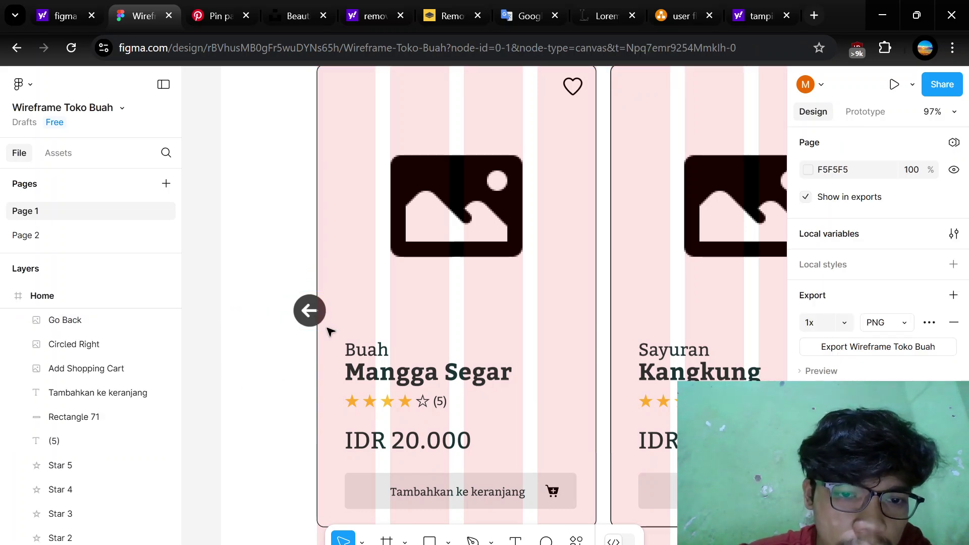
{"action": "left_click", "coordinate": [316, 318]}
{"action": "scroll", "coordinate": [298, 382], "scroll_direction": "down", "scroll_amount": 1}
{"action": "scroll", "coordinate": [300, 348], "scroll_direction": "down", "scroll_amount": 2}
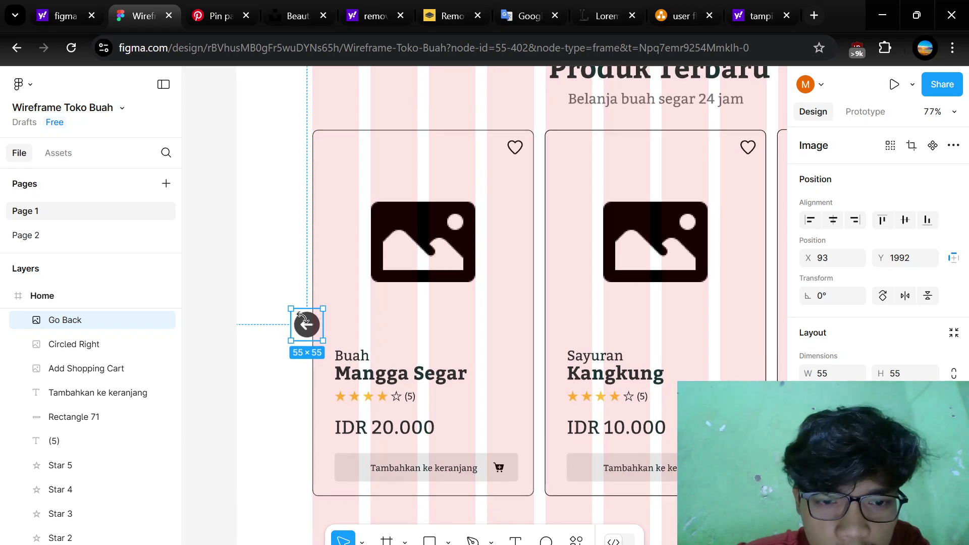
{"action": "left_click", "coordinate": [231, 345]}
{"action": "scroll", "coordinate": [437, 332], "scroll_direction": "down", "scroll_amount": 3}
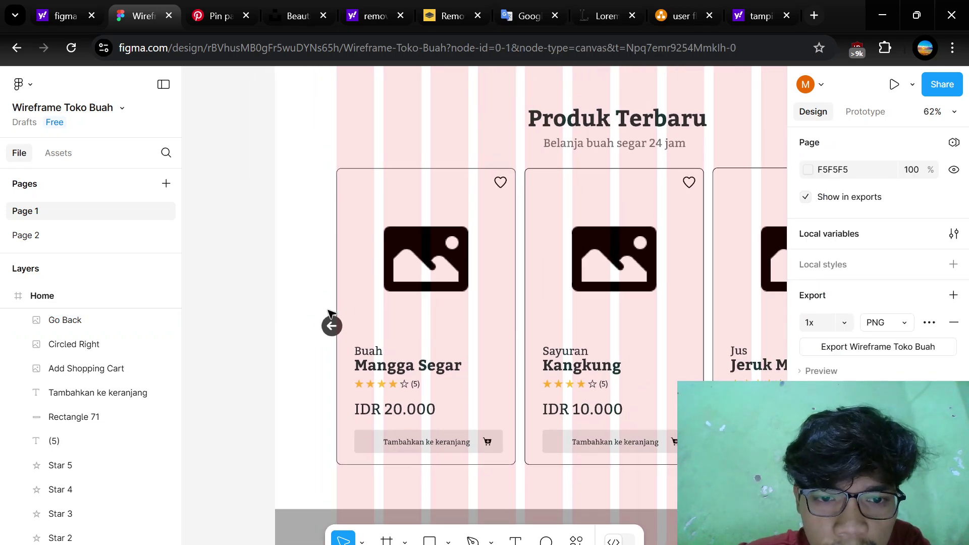
- Inspect the position and dimensions of the forward arrow beside the Jeruk Manis card
{"action": "scroll", "coordinate": [346, 356], "scroll_direction": "right", "scroll_amount": 5}
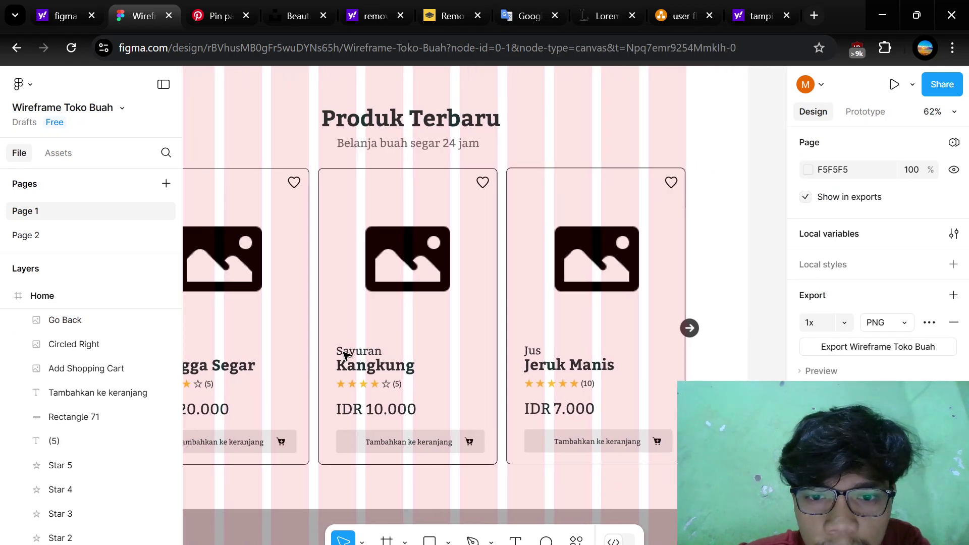
{"action": "scroll", "coordinate": [674, 327], "scroll_direction": "up", "scroll_amount": 3}
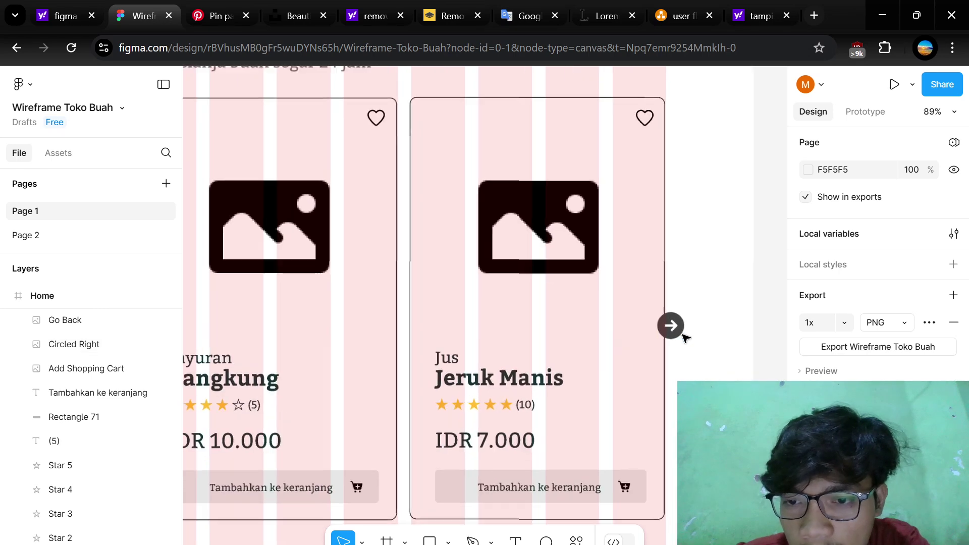
{"action": "left_click", "coordinate": [674, 327]}
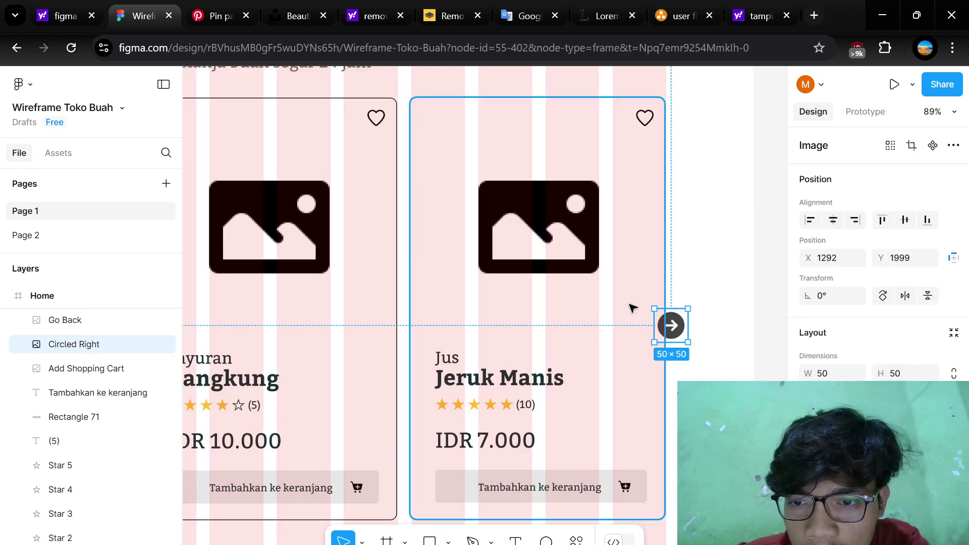
{"action": "scroll", "coordinate": [649, 326], "scroll_direction": "down", "scroll_amount": 2}
{"action": "scroll", "coordinate": [646, 327], "scroll_direction": "down", "scroll_amount": 2}
{"action": "scroll", "coordinate": [644, 329], "scroll_direction": "left", "scroll_amount": 3}
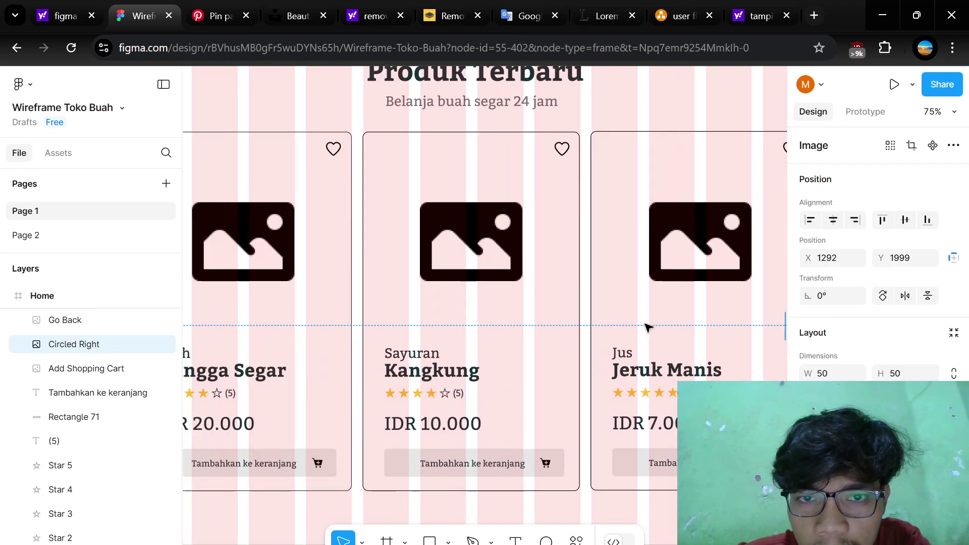
- Examine the Produk Terbaru card row and check the Mangga Segar card outline's position and dimensions
{"action": "scroll", "coordinate": [645, 331], "scroll_direction": "down", "scroll_amount": 2}
{"action": "scroll", "coordinate": [538, 276], "scroll_direction": "down", "scroll_amount": 3}
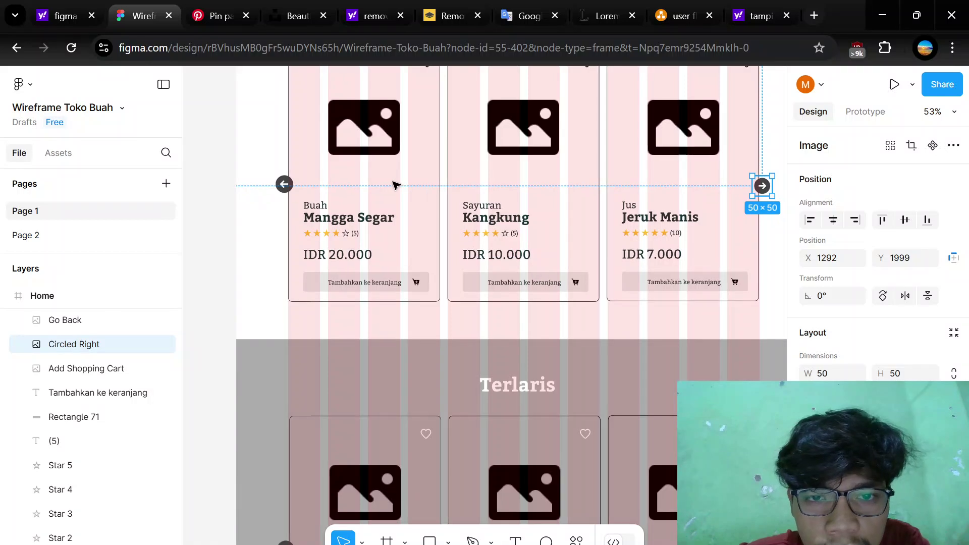
{"action": "scroll", "coordinate": [430, 287], "scroll_direction": "up", "scroll_amount": 5}
{"action": "key", "text": "Escape"}
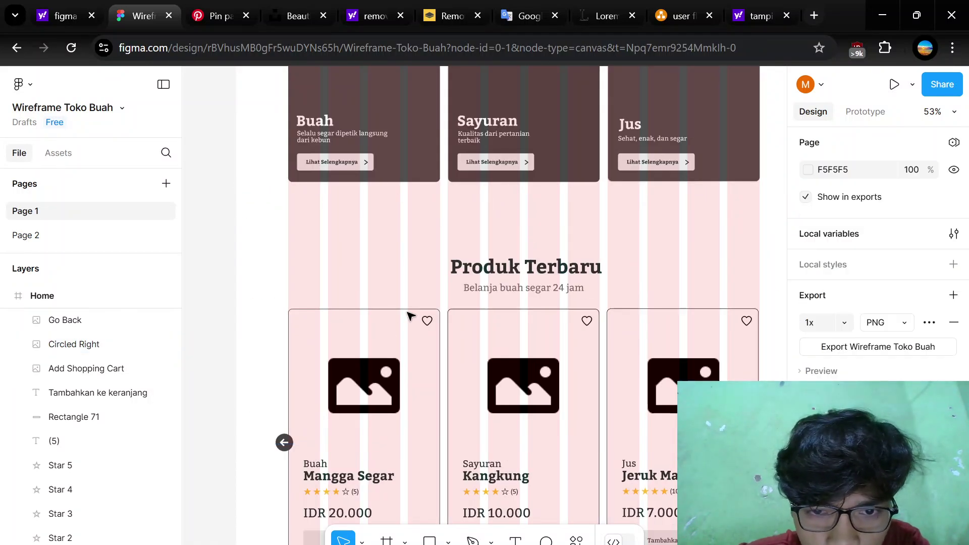
{"action": "left_click", "coordinate": [410, 314]}
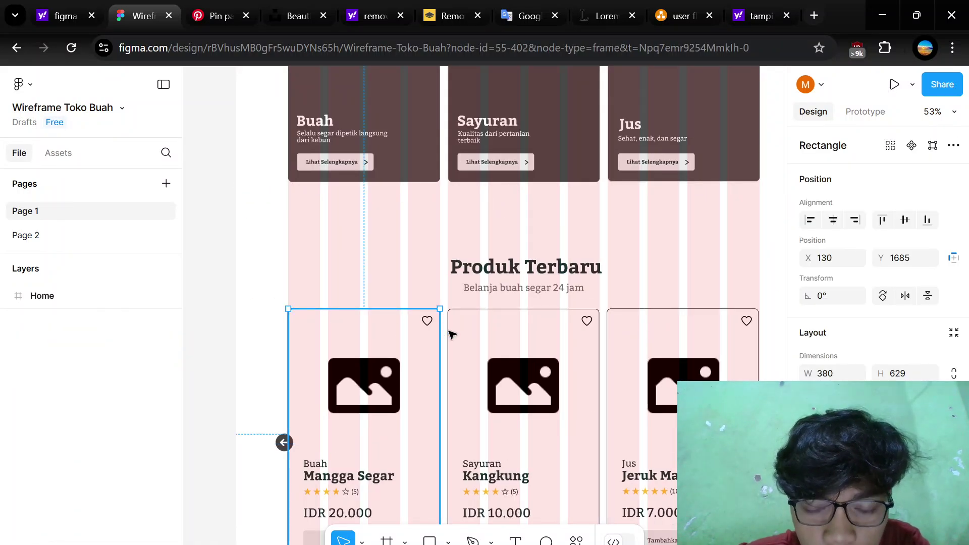
{"action": "scroll", "coordinate": [504, 334], "scroll_direction": "down", "scroll_amount": 3}
{"action": "scroll", "coordinate": [504, 334], "scroll_direction": "right", "scroll_amount": 1}
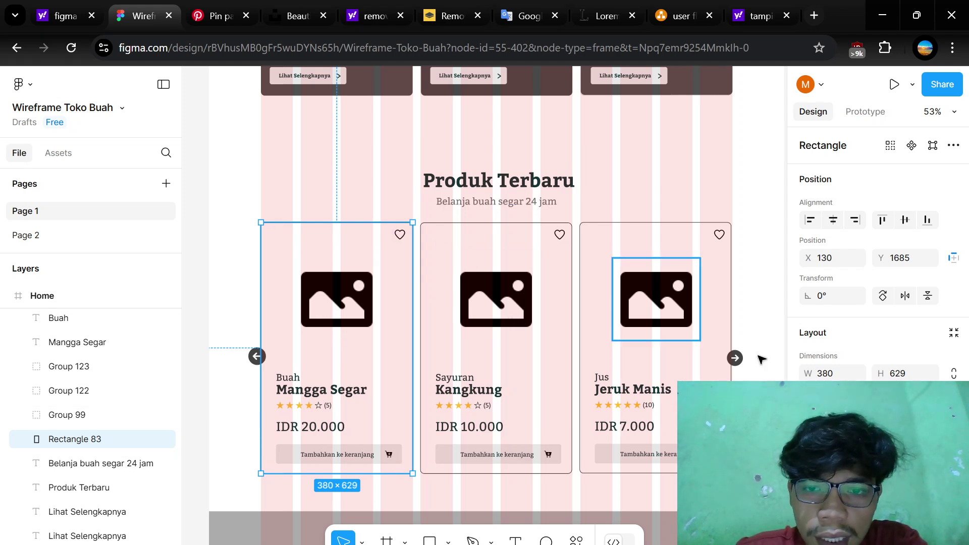
{"action": "scroll", "coordinate": [573, 338], "scroll_direction": "down", "scroll_amount": 1}
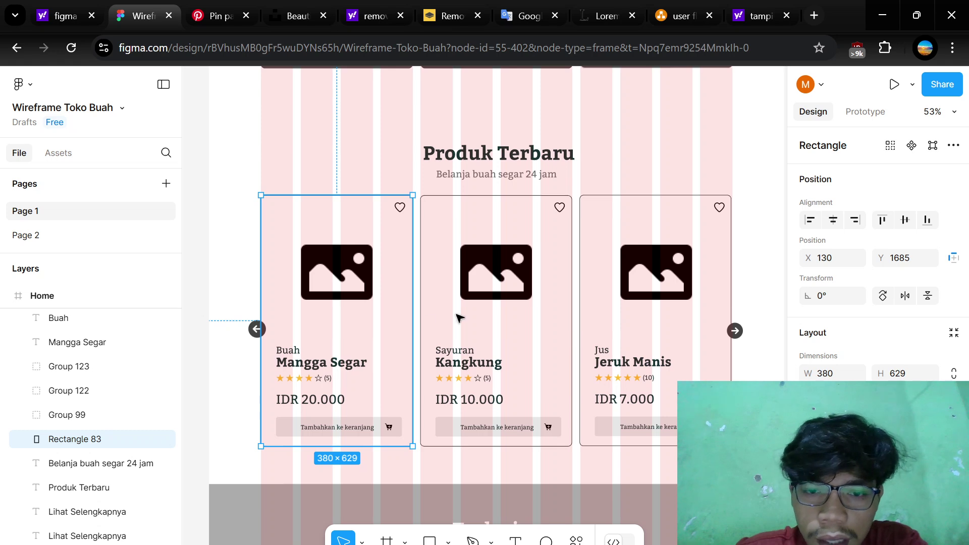
- Inspect the position and size of the Mangga Segar card's star rating group and its review count text
{"action": "scroll", "coordinate": [316, 393], "scroll_direction": "up", "scroll_amount": 5}
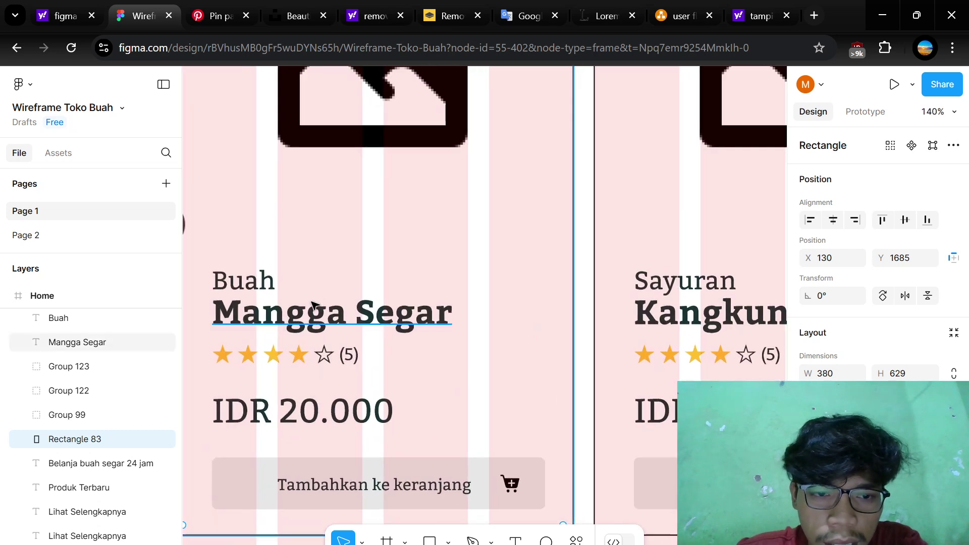
{"action": "scroll", "coordinate": [318, 289], "scroll_direction": "left", "scroll_amount": 2}
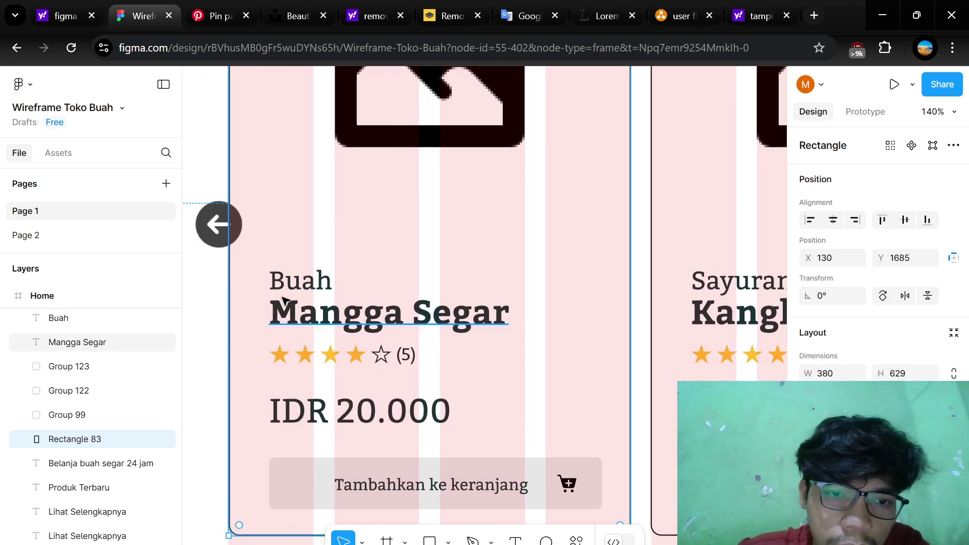
{"action": "left_click", "coordinate": [286, 362]}
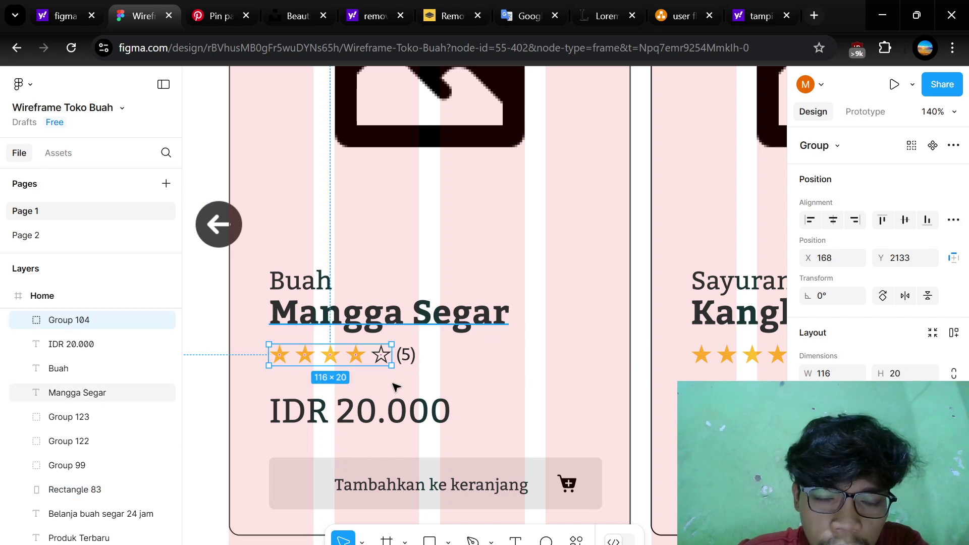
{"action": "scroll", "coordinate": [362, 364], "scroll_direction": "up", "scroll_amount": 5, "text": "ctrl"}
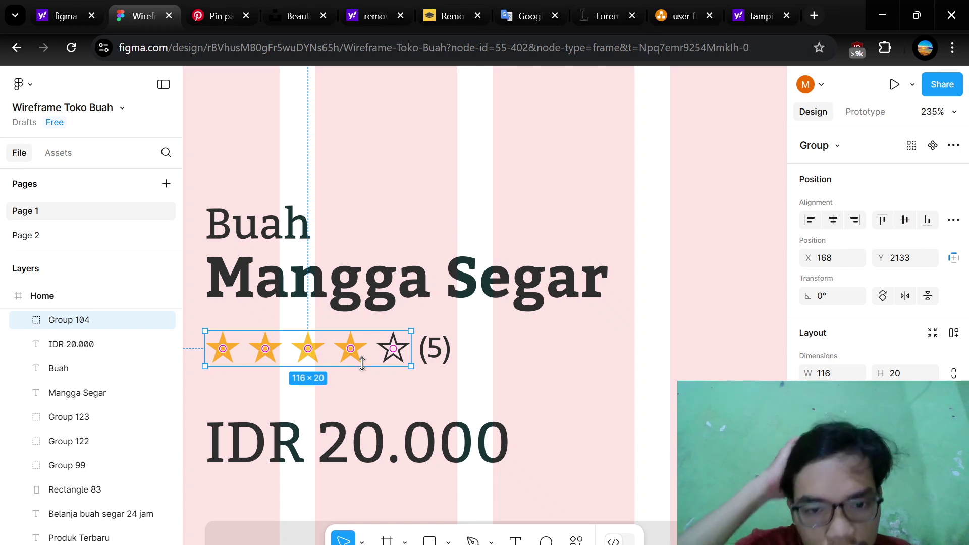
{"action": "left_click", "coordinate": [435, 356]}
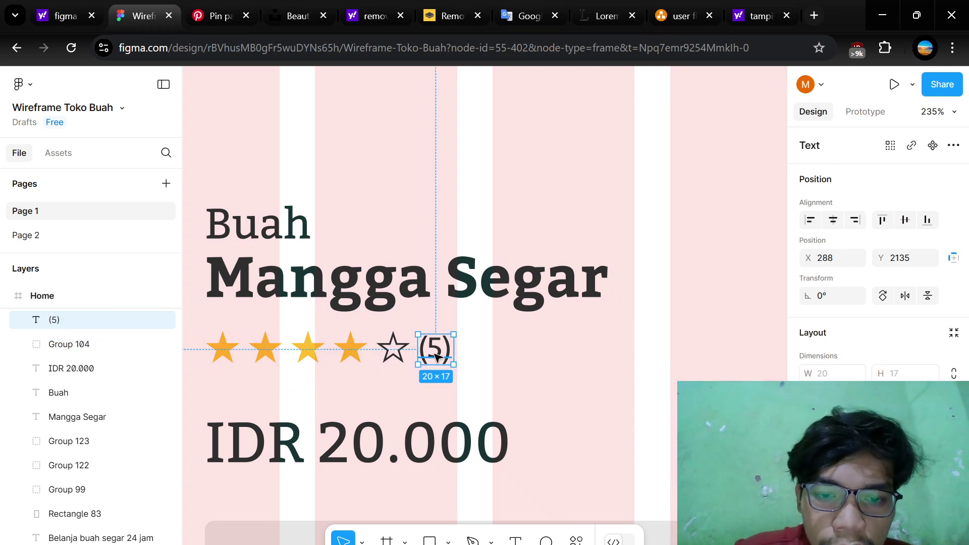
- Compare the Kangkung and Jeruk Manis cards' text and ratings with those of the Mangga Segar card
{"action": "scroll", "coordinate": [439, 357], "scroll_direction": "down", "scroll_amount": 3, "text": "ctrl"}
{"action": "scroll", "coordinate": [627, 419], "scroll_direction": "right", "scroll_amount": 2}
{"action": "scroll", "coordinate": [627, 418], "scroll_direction": "right", "scroll_amount": 3}
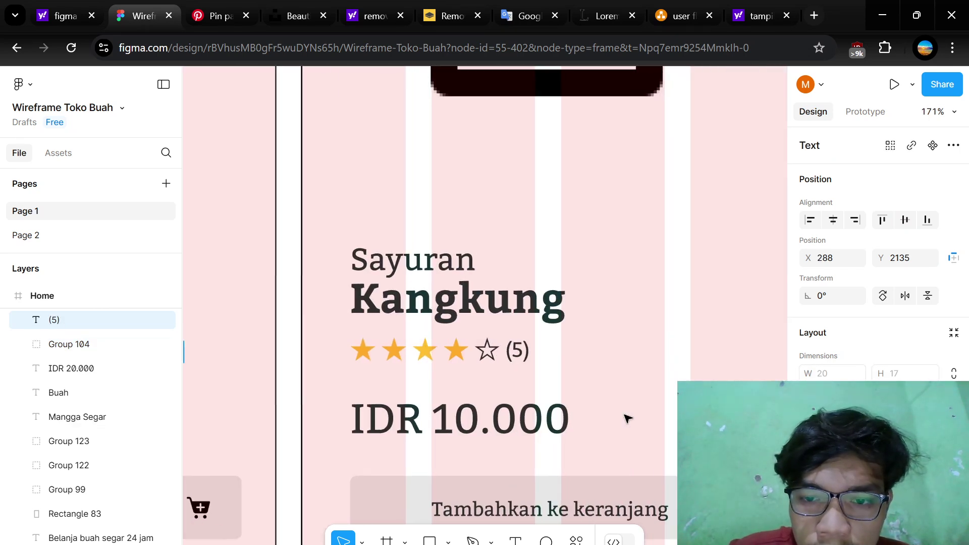
{"action": "scroll", "coordinate": [433, 408], "scroll_direction": "down", "scroll_amount": 5, "text": "ctrl"}
{"action": "scroll", "coordinate": [433, 407], "scroll_direction": "right", "scroll_amount": 3}
{"action": "scroll", "coordinate": [433, 408], "scroll_direction": "left", "scroll_amount": 4}
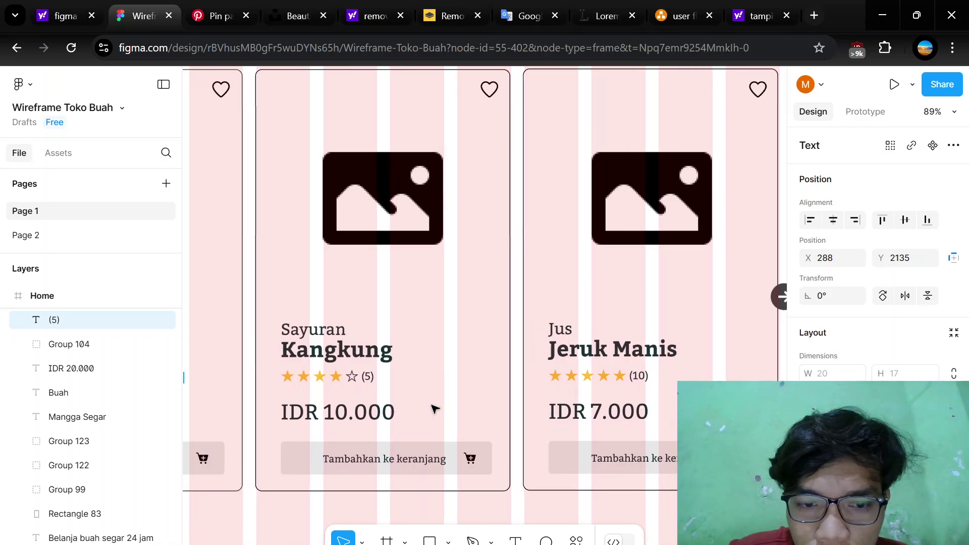
{"action": "scroll", "coordinate": [435, 408], "scroll_direction": "left", "scroll_amount": 4}
{"action": "scroll", "coordinate": [435, 408], "scroll_direction": "down", "scroll_amount": 1}
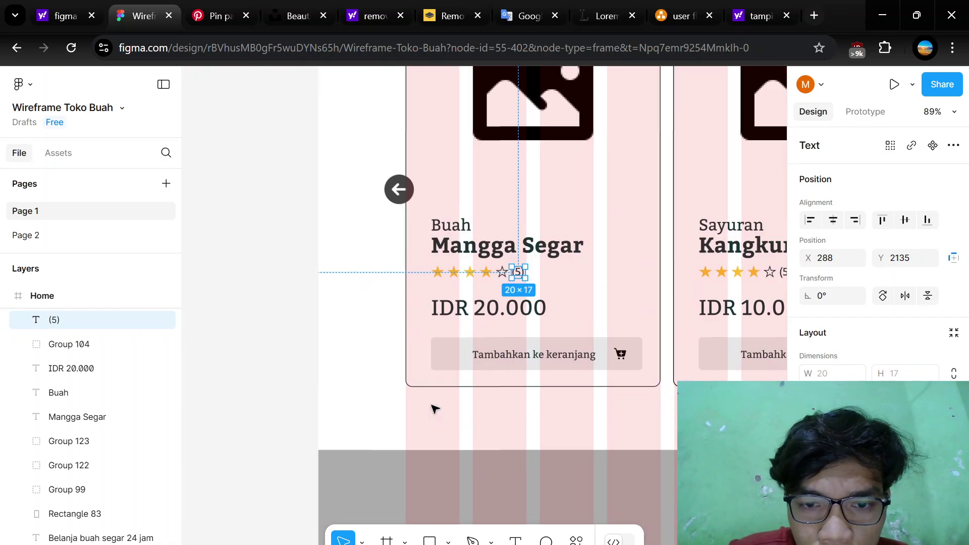
- Inspect the position and dimensions of the Mangga Segar card's price text and Tambahkan ke keranjang button background
{"action": "left_click", "coordinate": [502, 316]}
{"action": "scroll", "coordinate": [528, 339], "scroll_direction": "up", "scroll_amount": 3, "text": "ctrl"}
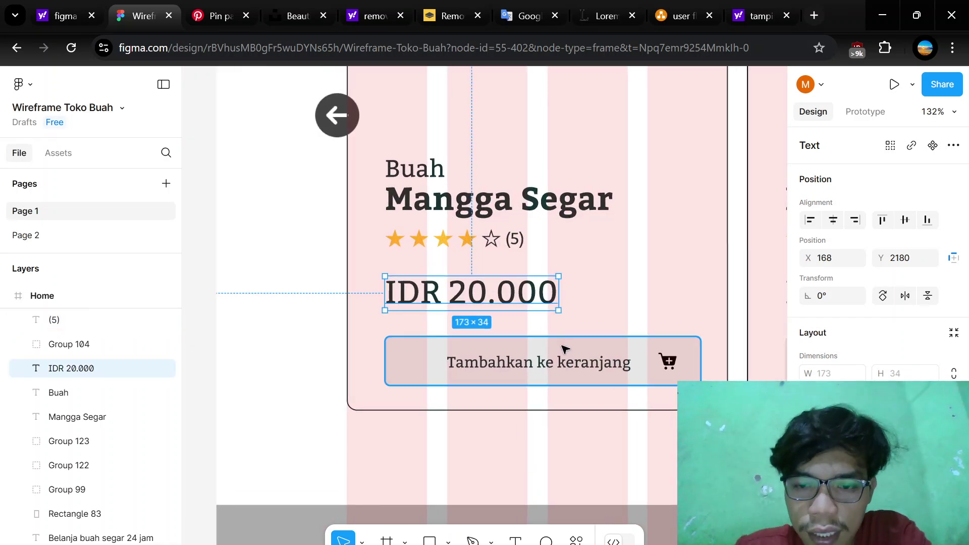
{"action": "left_click", "coordinate": [565, 349]}
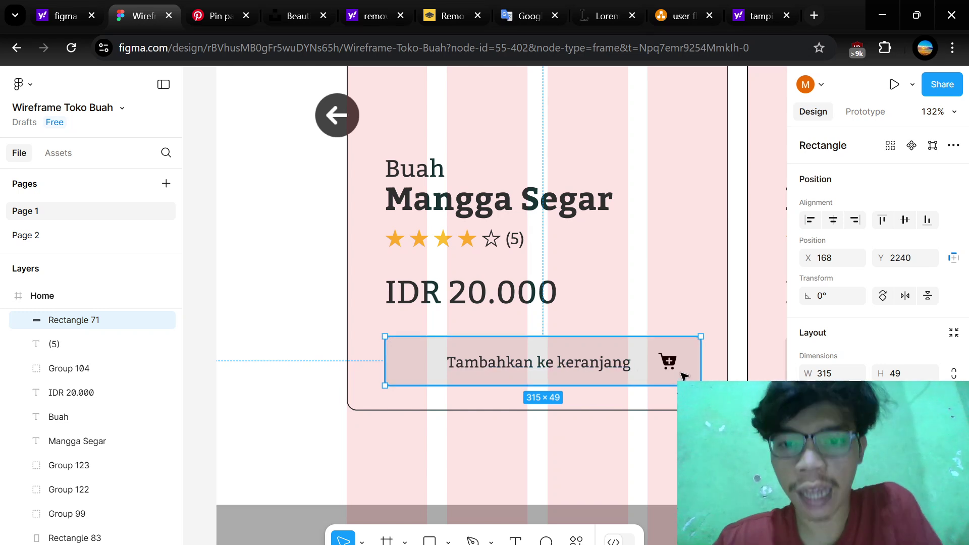
{"action": "scroll", "coordinate": [668, 363], "scroll_direction": "down", "scroll_amount": 5}
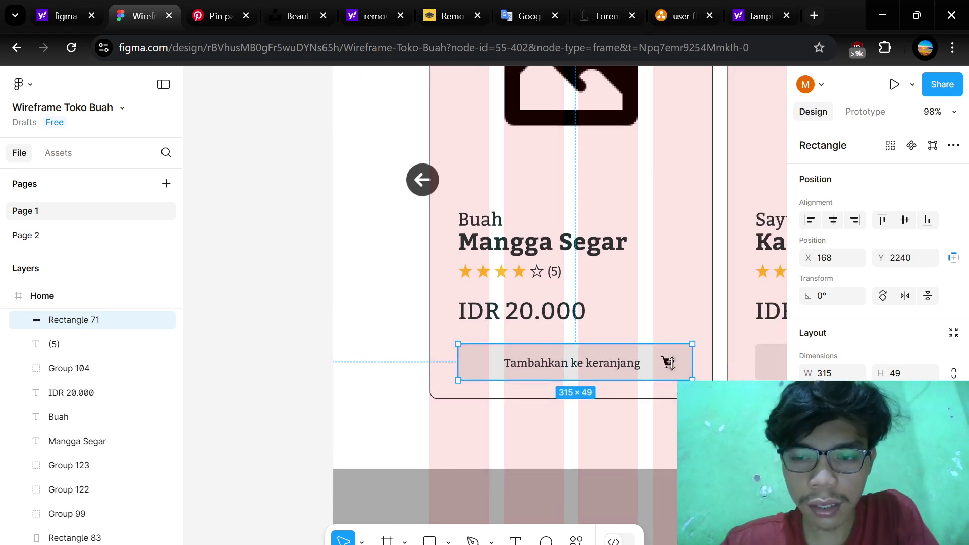
{"action": "scroll", "coordinate": [537, 367], "scroll_direction": "up", "scroll_amount": 3}
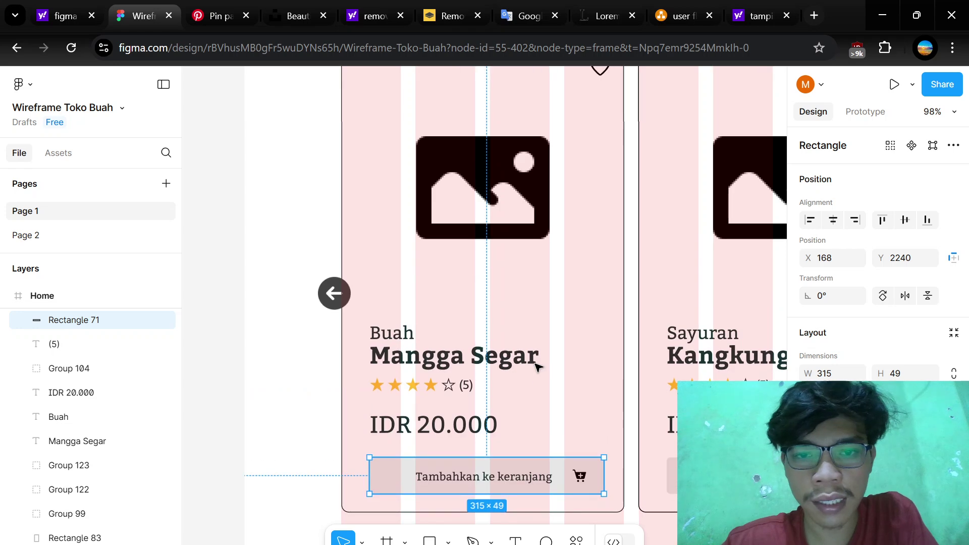
{"action": "scroll", "coordinate": [538, 367], "scroll_direction": "down", "scroll_amount": 2}
{"action": "scroll", "coordinate": [538, 366], "scroll_direction": "down", "scroll_amount": 2}
{"action": "scroll", "coordinate": [538, 367], "scroll_direction": "up", "scroll_amount": 1}
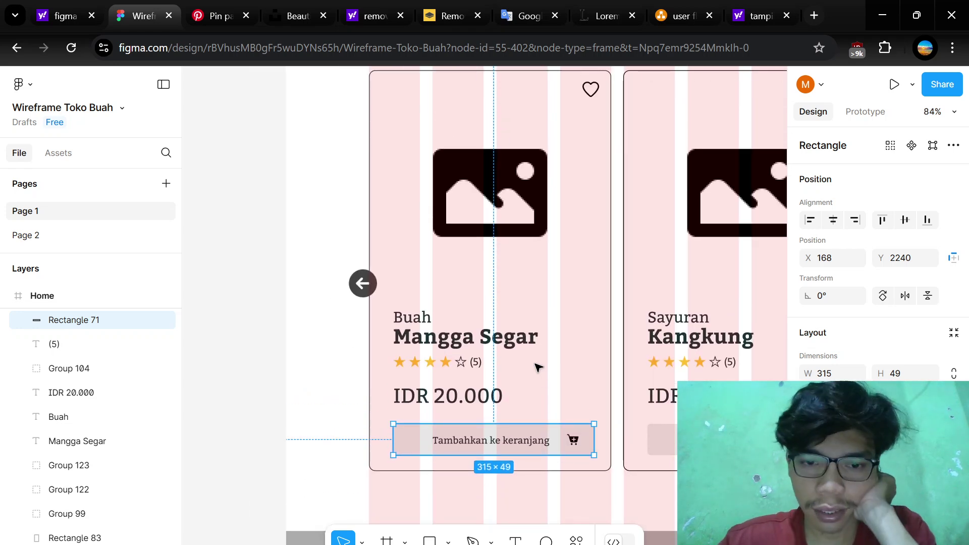
- Check the size of the cart icon in the Mangga Segar card's button and compare it with the header's cart icon
{"action": "left_click", "coordinate": [573, 441]}
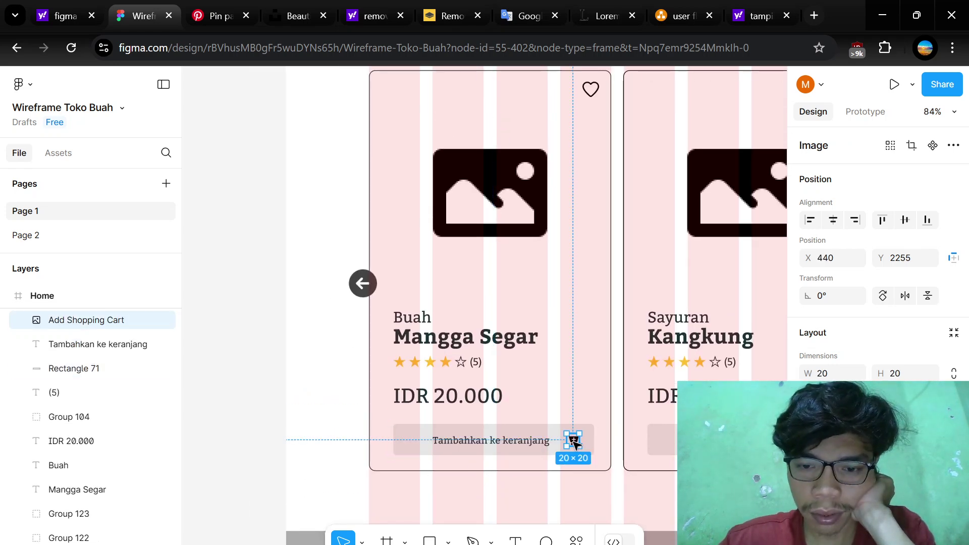
{"action": "left_click", "coordinate": [312, 390]}
{"action": "scroll", "coordinate": [557, 433], "scroll_direction": "down", "scroll_amount": 3}
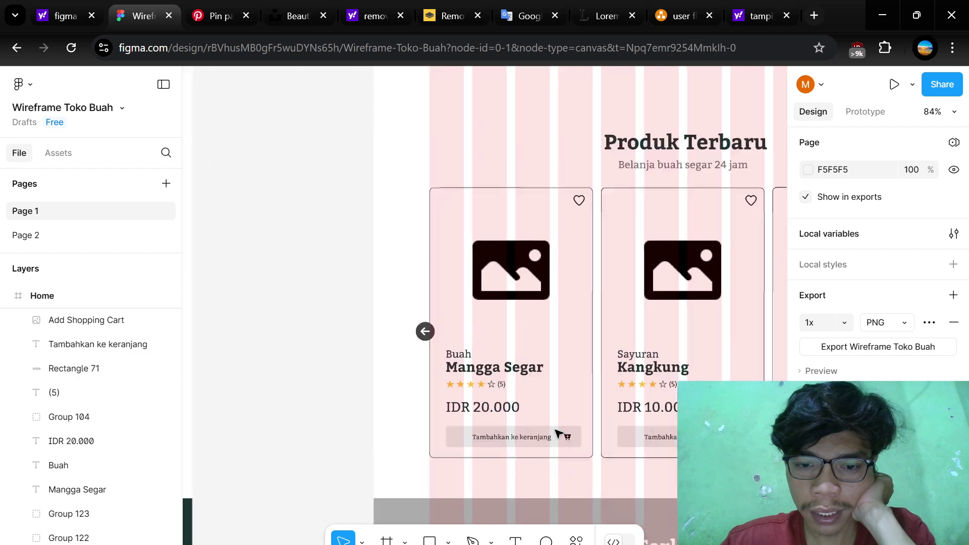
{"action": "scroll", "coordinate": [666, 240], "scroll_direction": "up", "scroll_amount": 10}
{"action": "scroll", "coordinate": [479, 245], "scroll_direction": "up", "scroll_amount": 2}
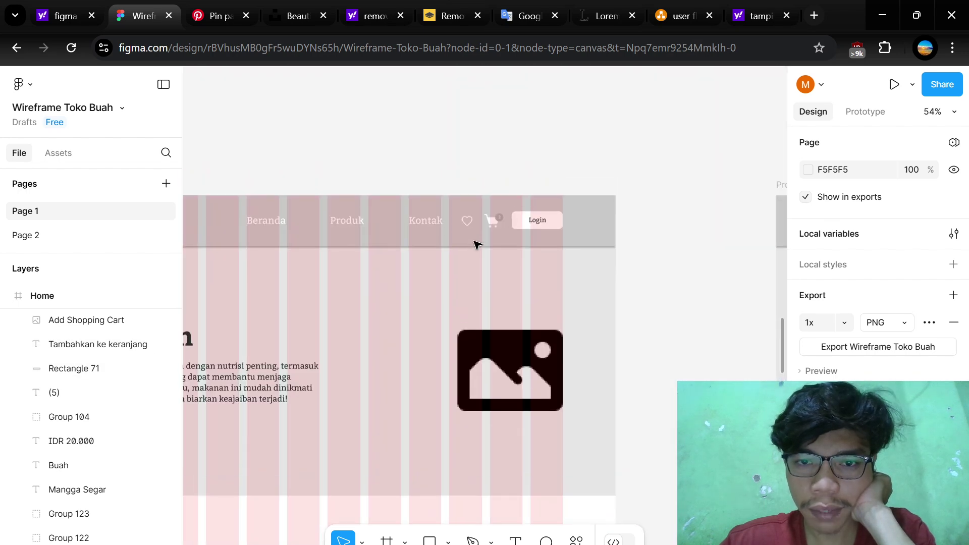
{"action": "scroll", "coordinate": [490, 267], "scroll_direction": "up", "scroll_amount": 5}
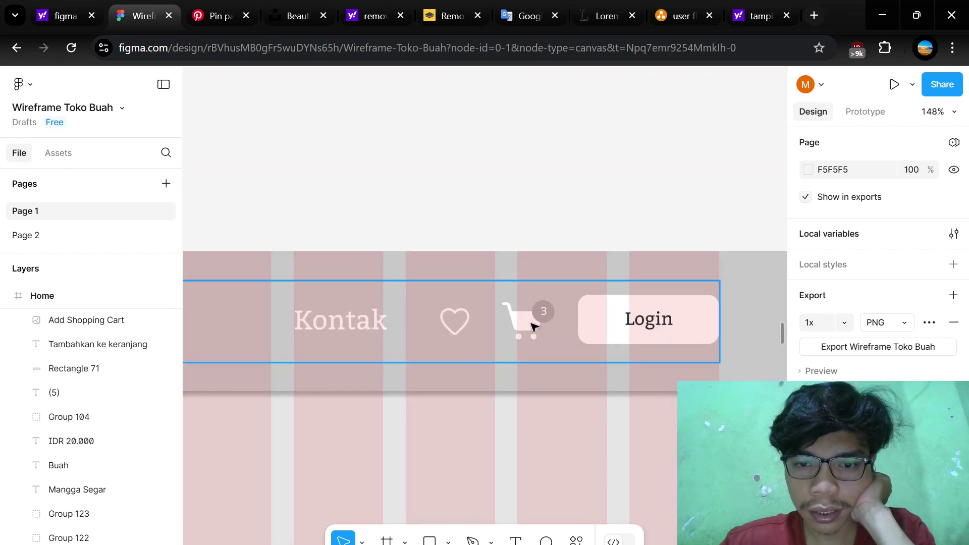
{"action": "scroll", "coordinate": [528, 331], "scroll_direction": "down", "scroll_amount": 1}
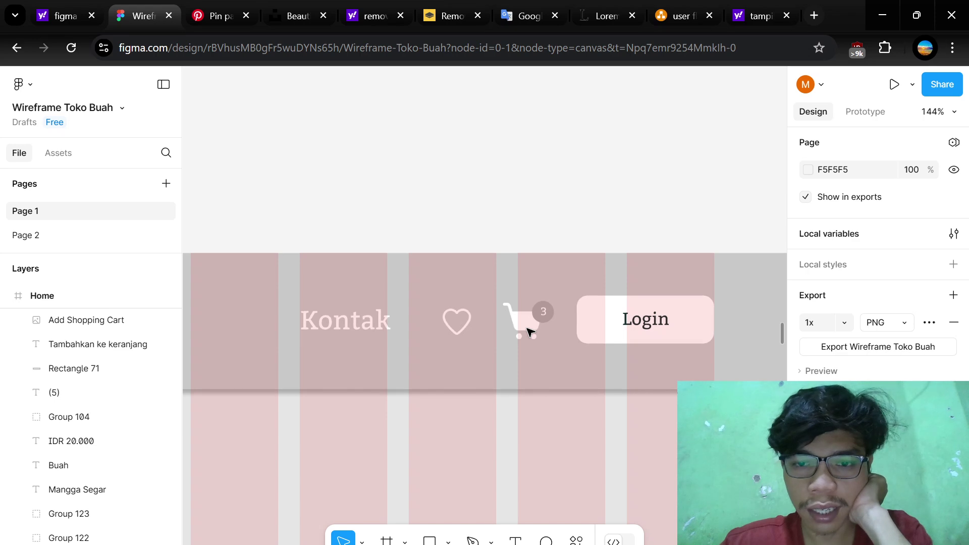
- Review the page from Kategori through the Produk Terbaru cards to the Terlaris section against the column grid
{"action": "scroll", "coordinate": [541, 310], "scroll_direction": "down", "scroll_amount": 15}
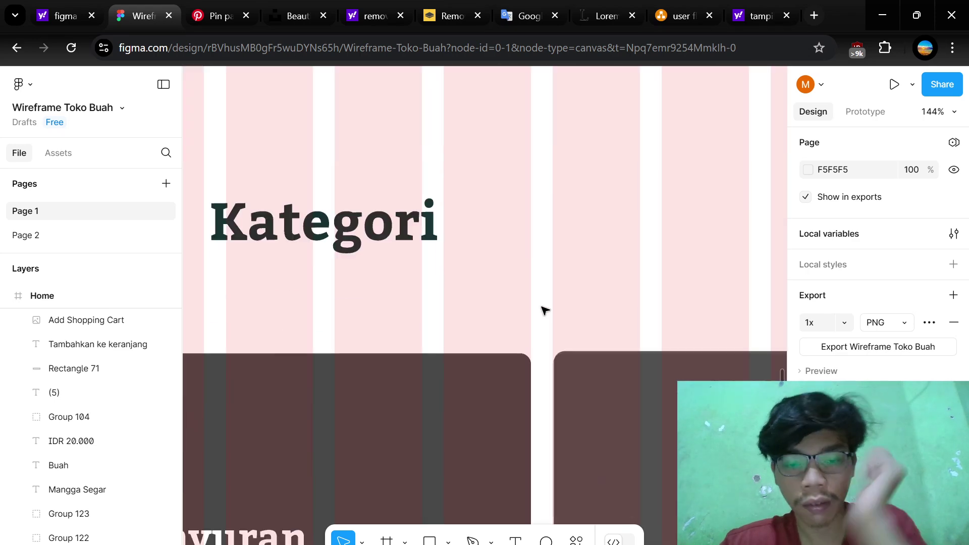
{"action": "scroll", "coordinate": [542, 310], "scroll_direction": "down", "scroll_amount": 5}
{"action": "scroll", "coordinate": [542, 310], "scroll_direction": "down", "scroll_amount": 3, "text": "ctrl"}
{"action": "scroll", "coordinate": [542, 309], "scroll_direction": "down", "scroll_amount": 4}
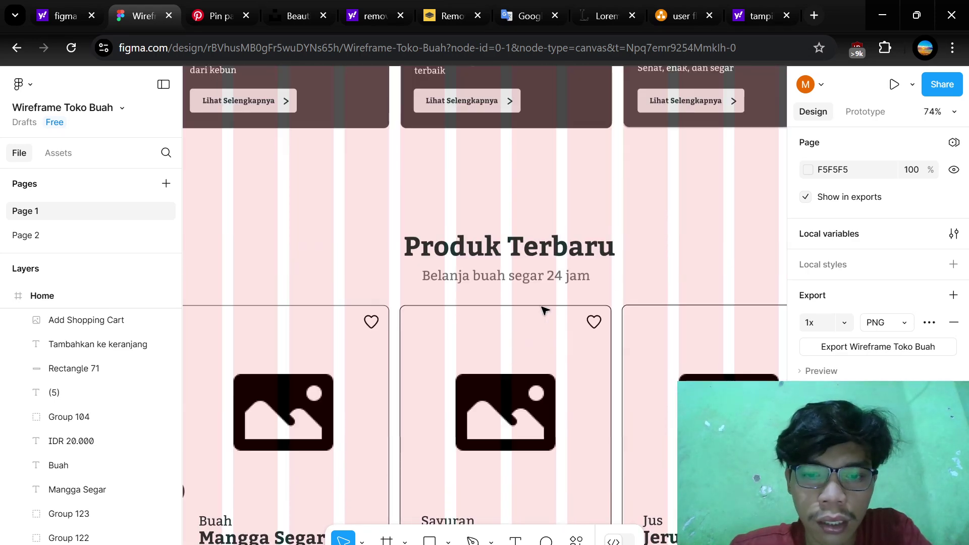
{"action": "scroll", "coordinate": [542, 310], "scroll_direction": "down", "scroll_amount": 10}
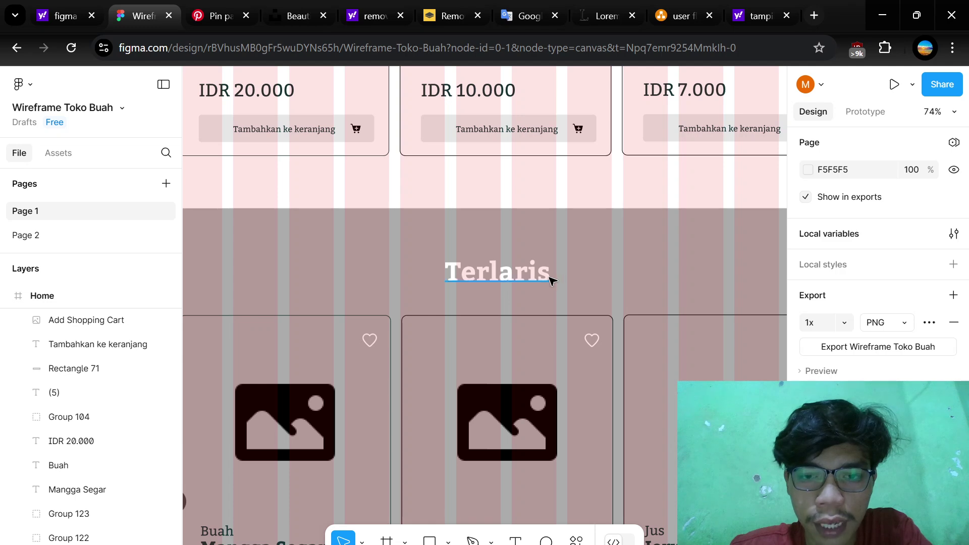
{"action": "scroll", "coordinate": [550, 280], "scroll_direction": "up", "scroll_amount": 10}
{"action": "scroll", "coordinate": [550, 280], "scroll_direction": "down", "scroll_amount": 9}
{"action": "scroll", "coordinate": [550, 280], "scroll_direction": "up", "scroll_amount": 2}
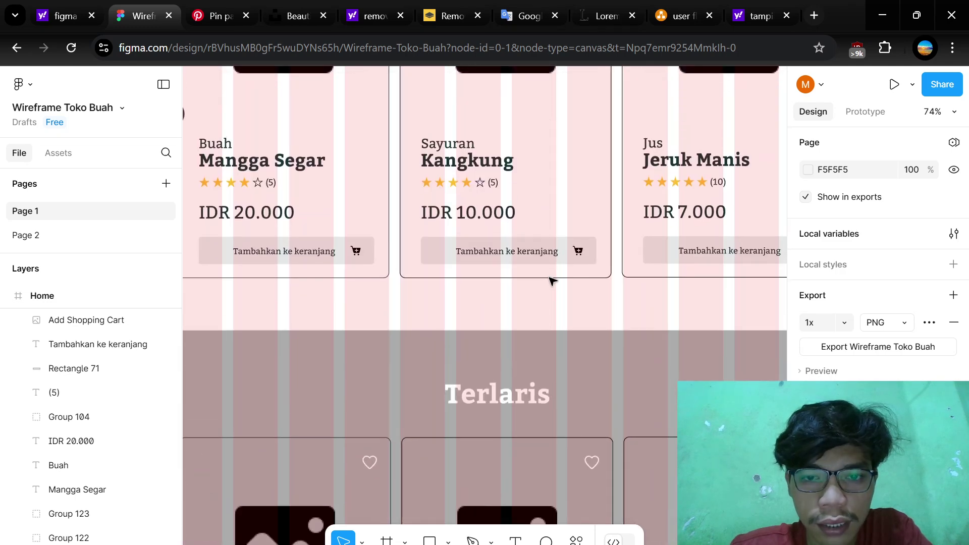
- Examine the spacing between the Kategori cards, the Produk Terbaru heading and its product cards against the column grid
{"action": "scroll", "coordinate": [551, 280], "scroll_direction": "up", "scroll_amount": 5}
{"action": "scroll", "coordinate": [551, 258], "scroll_direction": "down", "scroll_amount": 6}
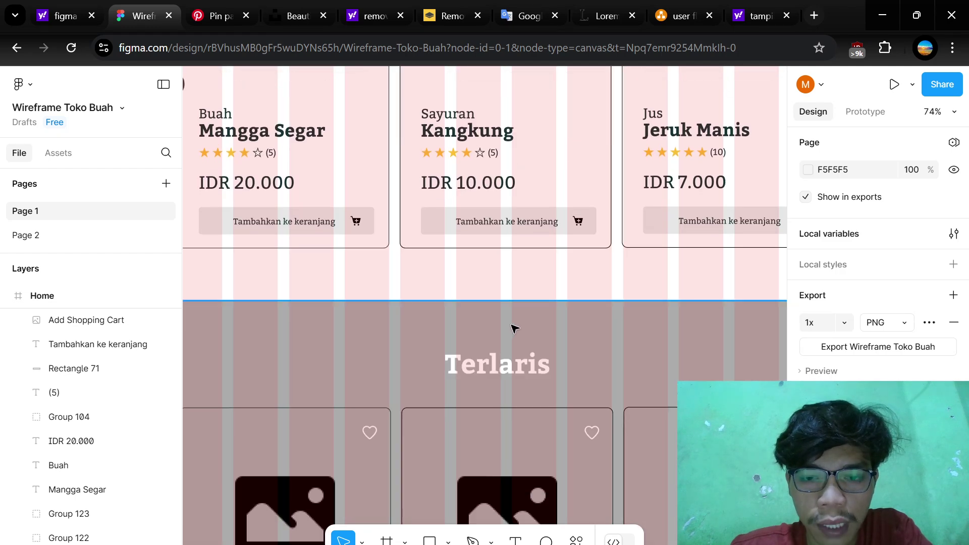
{"action": "scroll", "coordinate": [569, 311], "scroll_direction": "down", "scroll_amount": 3, "text": "ctrl"}
{"action": "scroll", "coordinate": [569, 309], "scroll_direction": "up", "scroll_amount": 6}
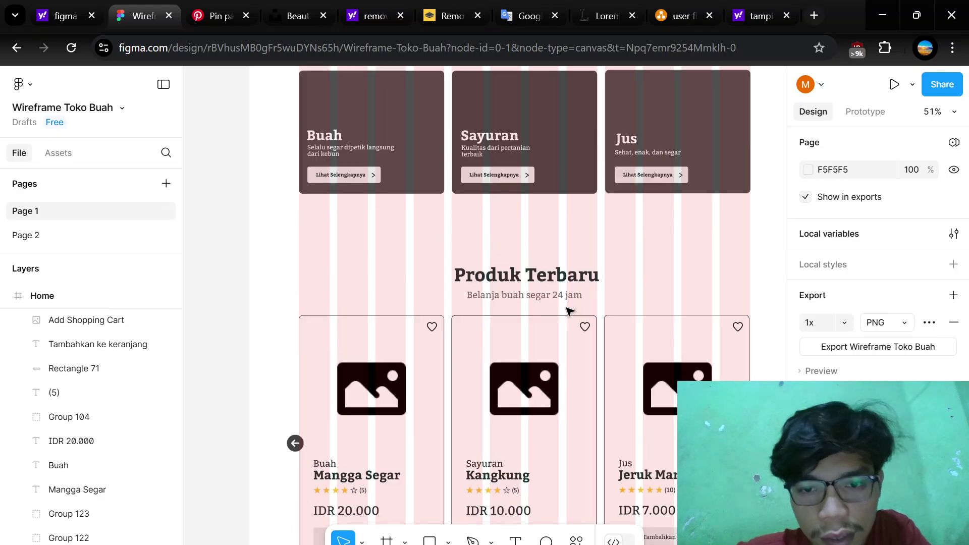
{"action": "scroll", "coordinate": [584, 323], "scroll_direction": "down", "scroll_amount": 2}
{"action": "scroll", "coordinate": [579, 230], "scroll_direction": "down", "scroll_amount": 3}
{"action": "scroll", "coordinate": [519, 232], "scroll_direction": "up", "scroll_amount": 4}
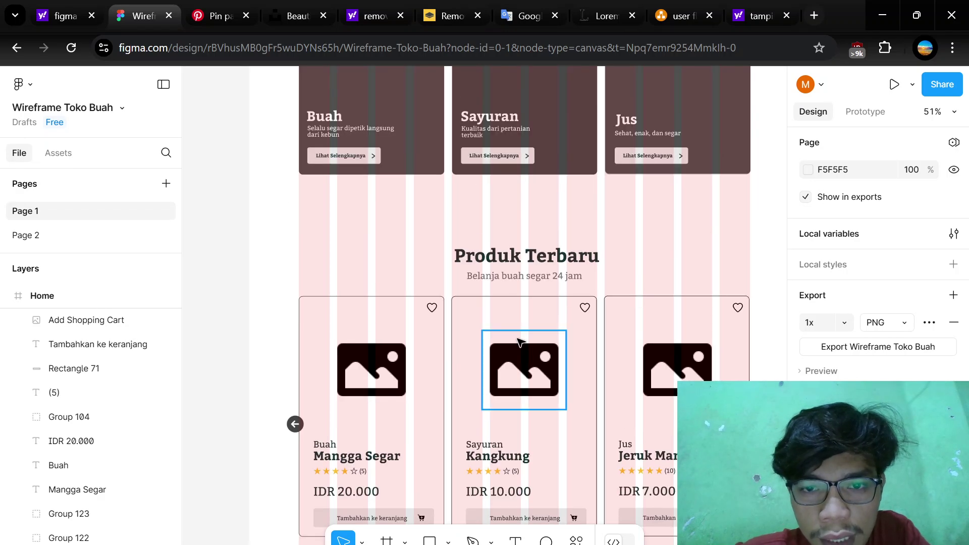
{"action": "scroll", "coordinate": [528, 329], "scroll_direction": "down", "scroll_amount": 2}
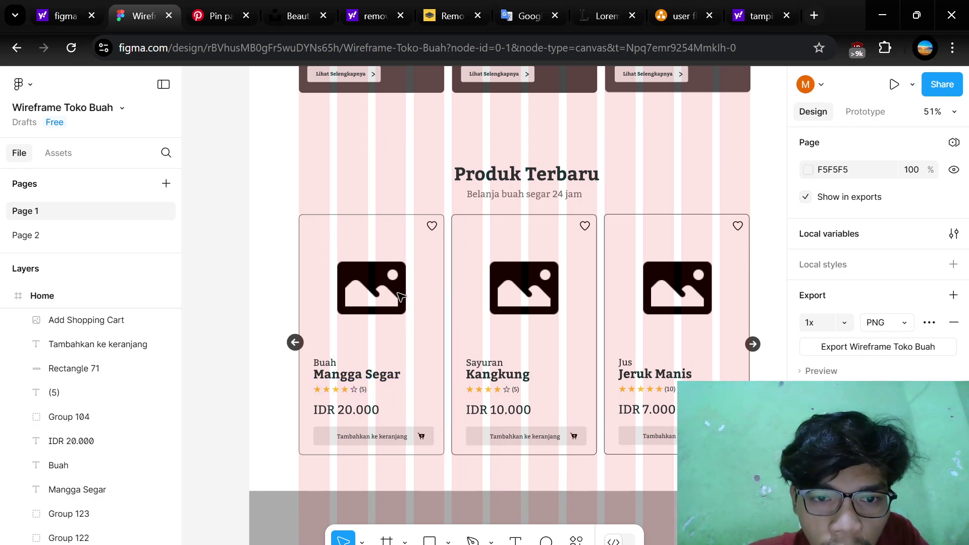
- Compare the layout of the Terlaris section's heading and three product cards with the Produk Terbaru section above it
{"action": "scroll", "coordinate": [398, 296], "scroll_direction": "up", "scroll_amount": 2}
{"action": "scroll", "coordinate": [398, 298], "scroll_direction": "down", "scroll_amount": 6}
{"action": "scroll", "coordinate": [398, 296], "scroll_direction": "down", "scroll_amount": 3}
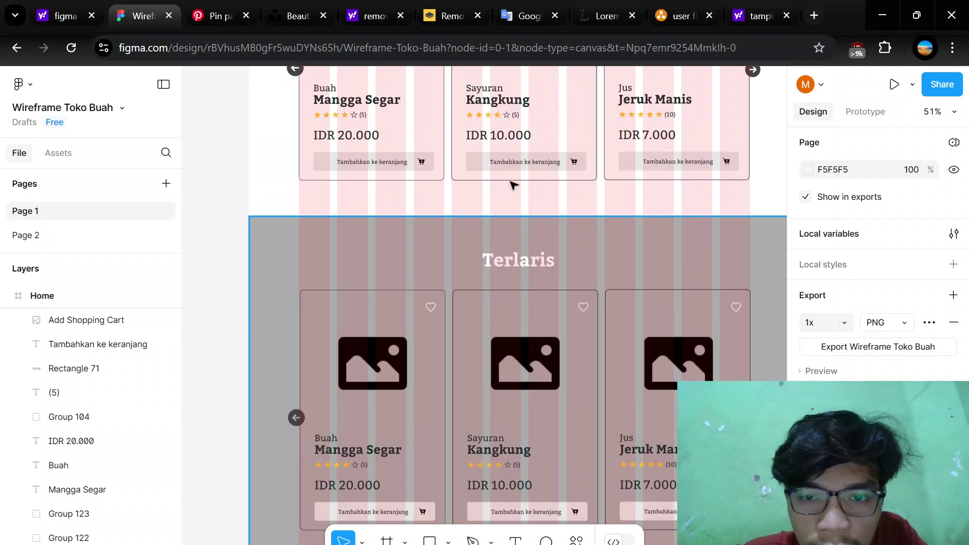
{"action": "scroll", "coordinate": [474, 387], "scroll_direction": "down", "scroll_amount": 3}
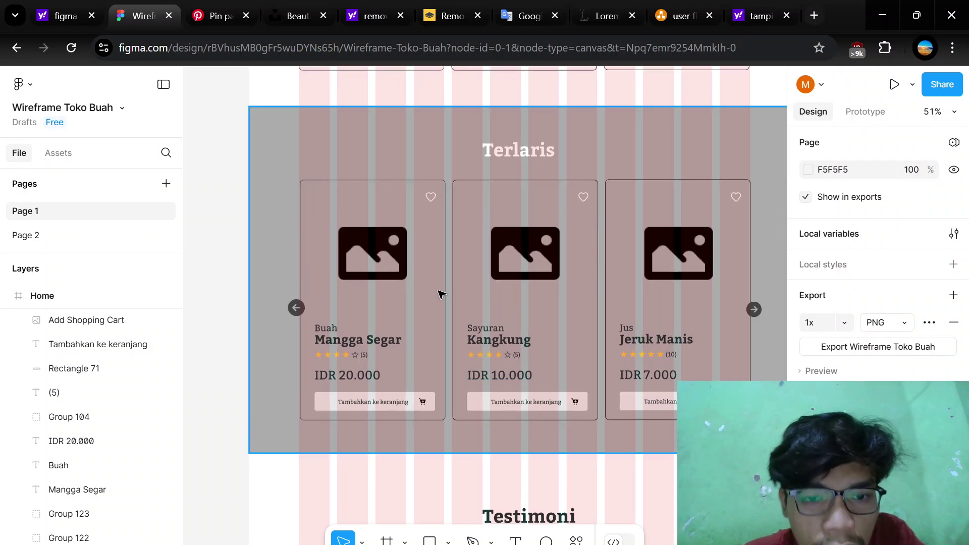
{"action": "scroll", "coordinate": [439, 292], "scroll_direction": "up", "scroll_amount": 2}
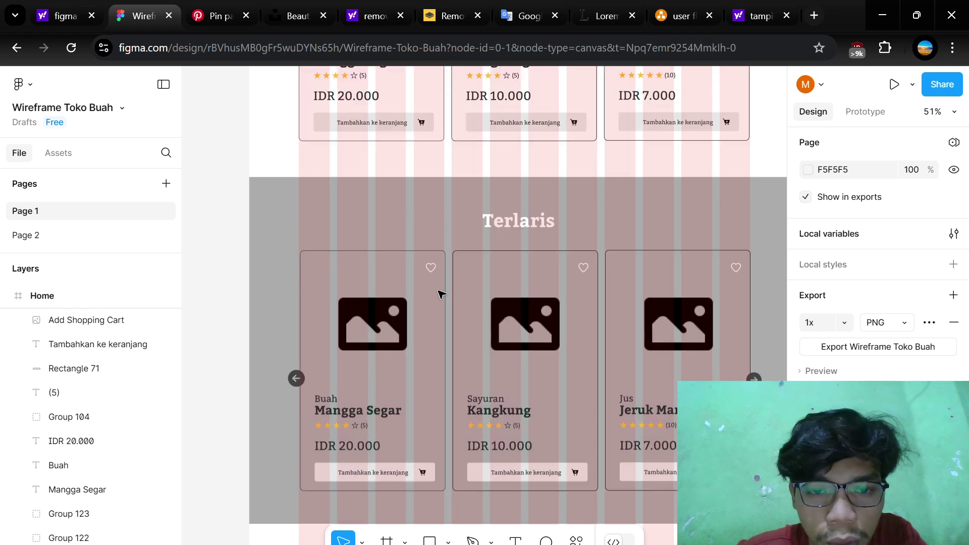
{"action": "scroll", "coordinate": [424, 275], "scroll_direction": "down", "scroll_amount": 2}
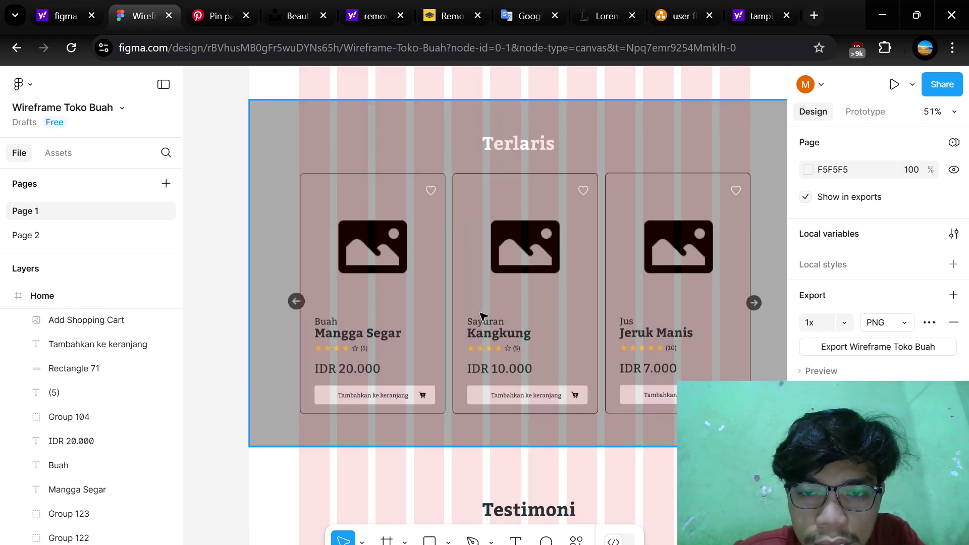
{"action": "scroll", "coordinate": [551, 251], "scroll_direction": "up", "scroll_amount": 2}
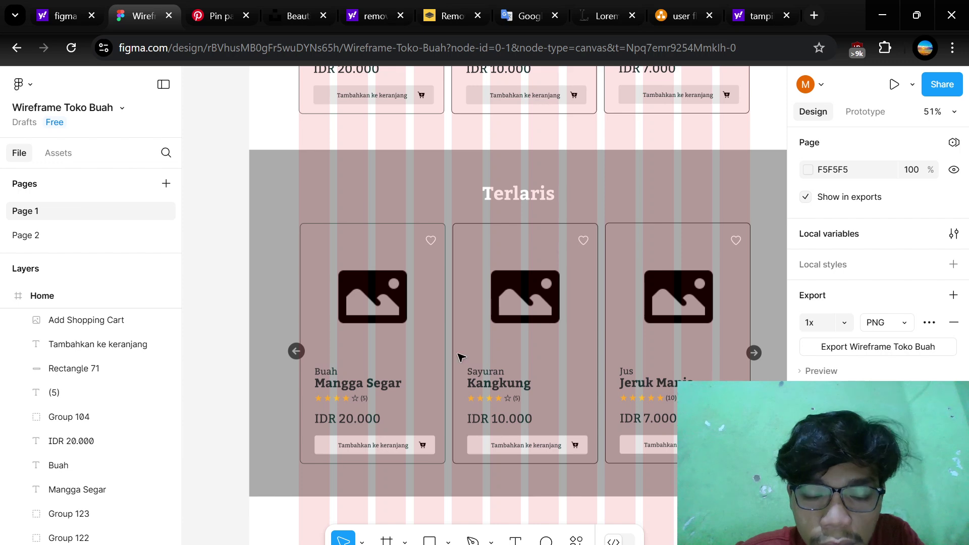
- Examine the Terlaris Mangga Segar card up close and compare its contents with the matching Produk Terbaru card
{"action": "scroll", "coordinate": [461, 357], "scroll_direction": "up", "scroll_amount": 3}
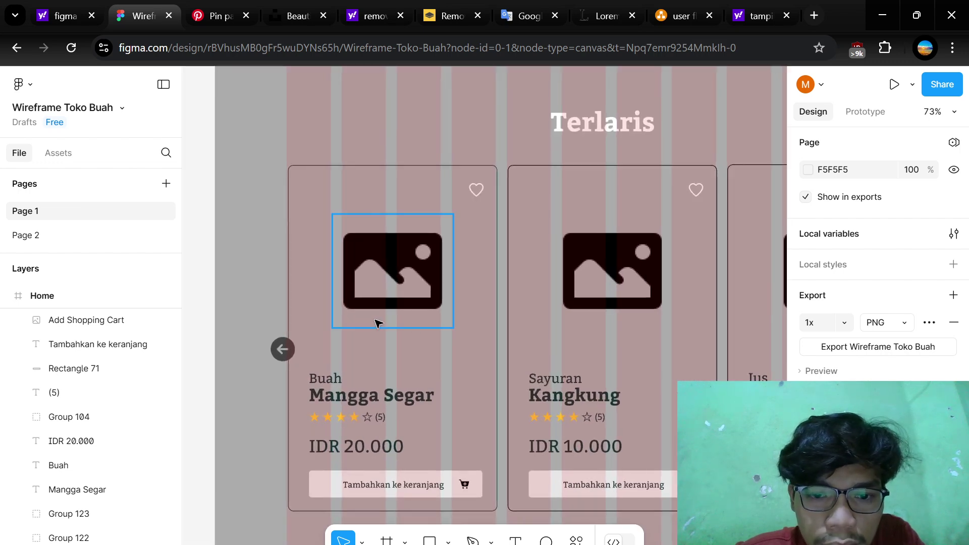
{"action": "scroll", "coordinate": [377, 323], "scroll_direction": "left", "scroll_amount": 1}
{"action": "scroll", "coordinate": [422, 301], "scroll_direction": "down", "scroll_amount": 3}
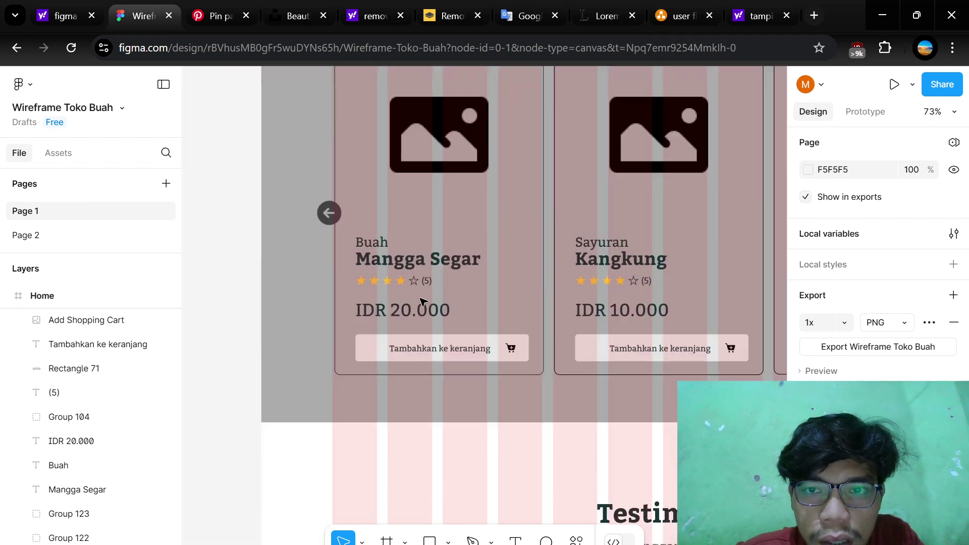
{"action": "scroll", "coordinate": [419, 301], "scroll_direction": "down", "scroll_amount": 1}
{"action": "scroll", "coordinate": [449, 241], "scroll_direction": "down", "scroll_amount": 1}
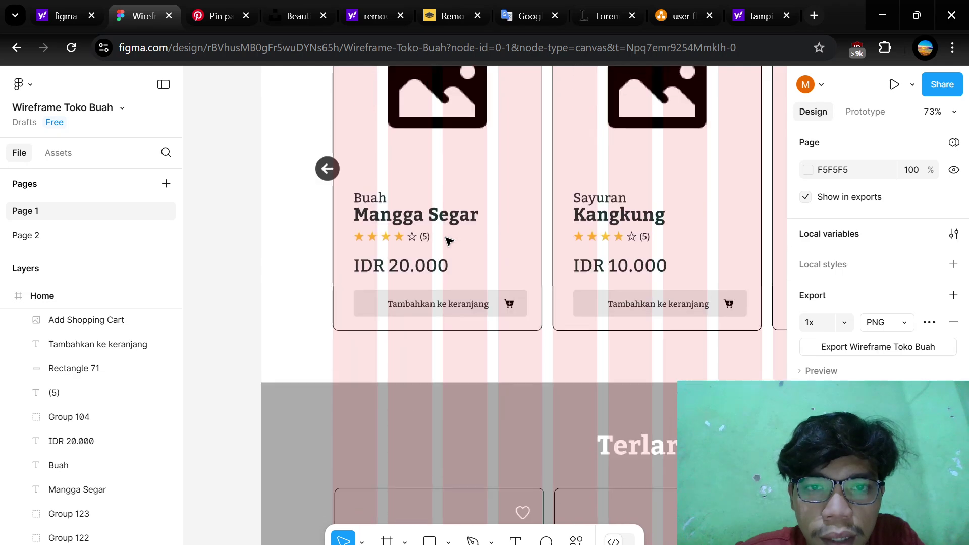
{"action": "scroll", "coordinate": [442, 244], "scroll_direction": "up", "scroll_amount": 5}
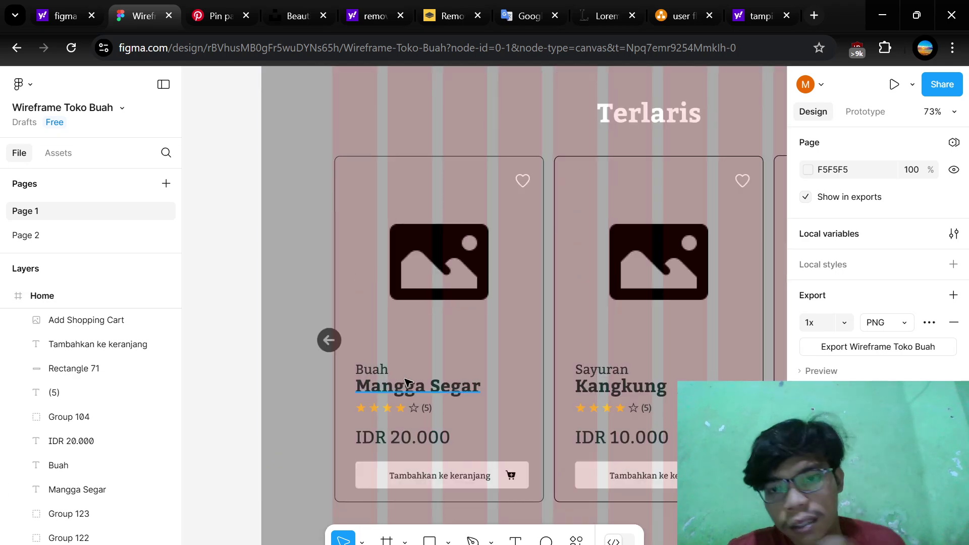
- Inspect the Mangga Segar title's position and dimensions in Terlaris and compare it with the Kangkung and Jeruk Manis titles
{"action": "left_click", "coordinate": [433, 388]}
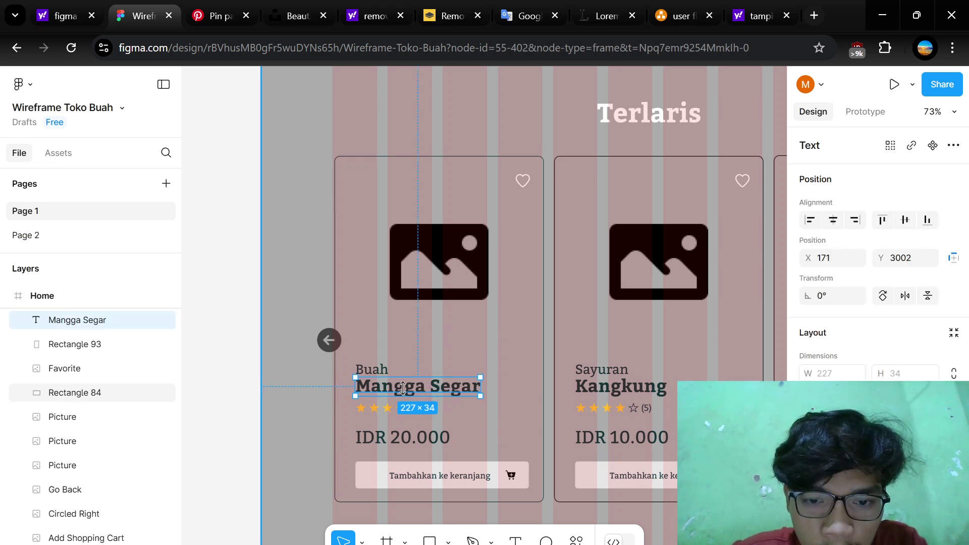
{"action": "scroll", "coordinate": [465, 417], "scroll_direction": "right", "scroll_amount": 3}
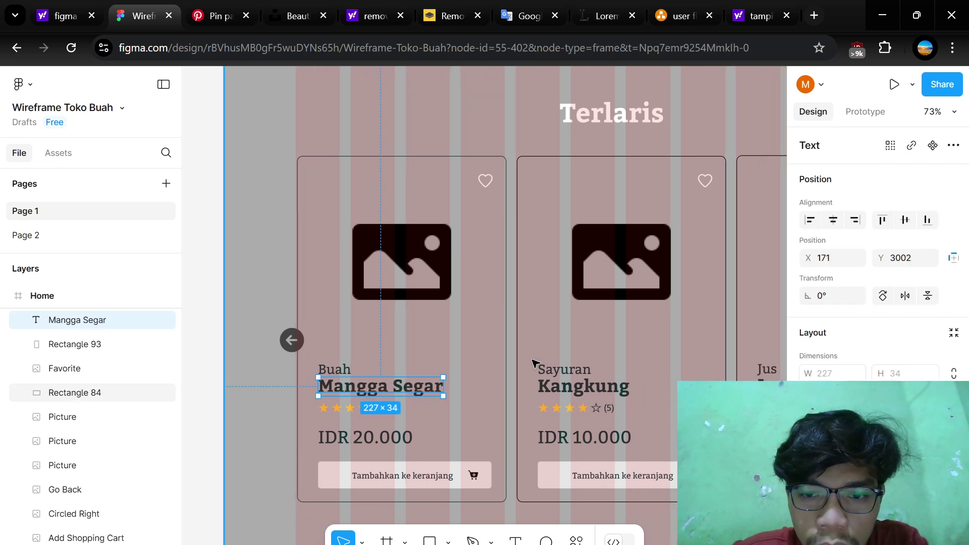
{"action": "scroll", "coordinate": [560, 389], "scroll_direction": "right", "scroll_amount": 5}
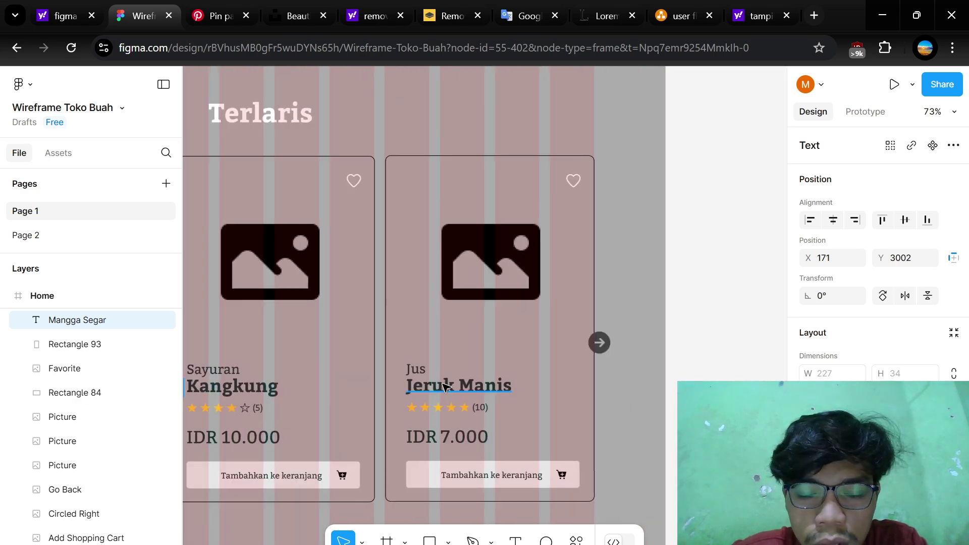
{"action": "scroll", "coordinate": [444, 386], "scroll_direction": "left", "scroll_amount": 7}
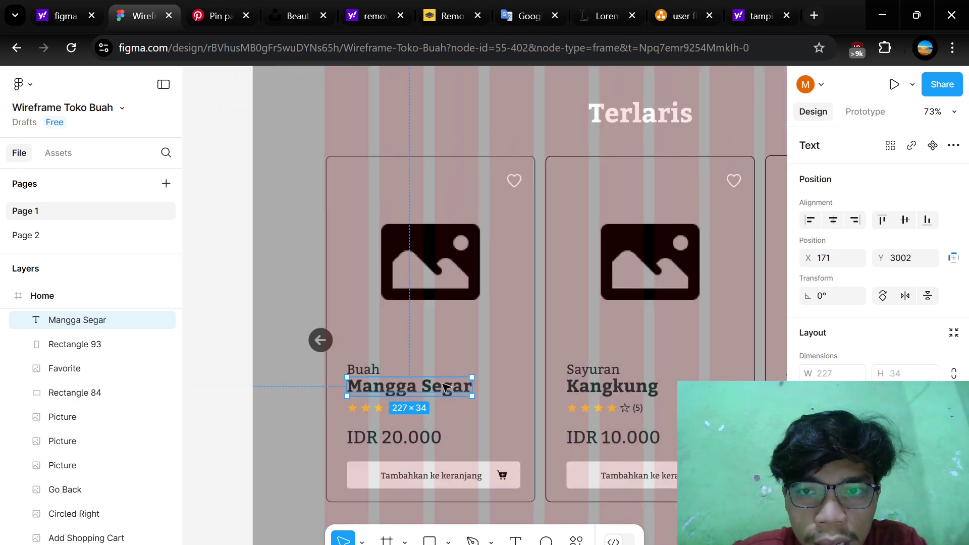
{"action": "scroll", "coordinate": [444, 386], "scroll_direction": "right", "scroll_amount": 3}
{"action": "scroll", "coordinate": [389, 340], "scroll_direction": "left", "scroll_amount": 4}
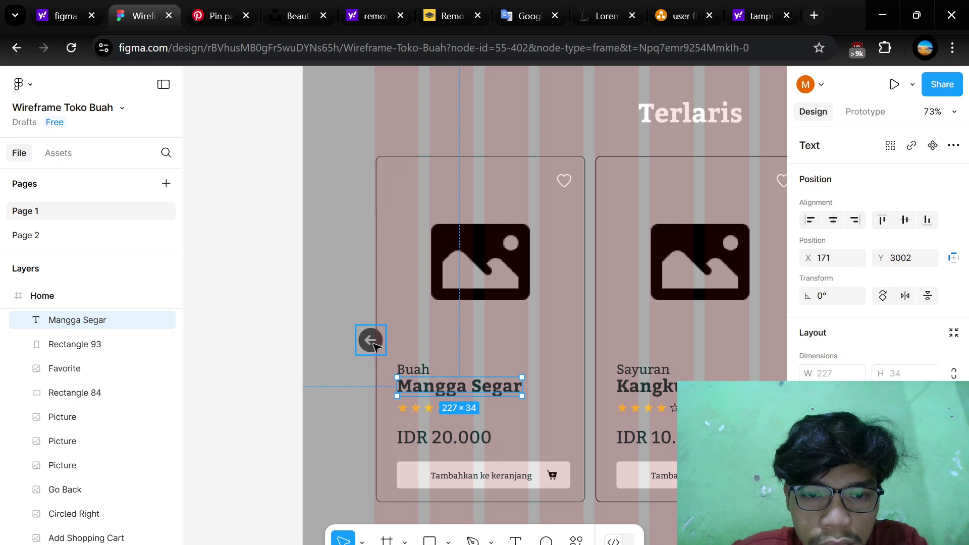
- Check the position and size of the Terlaris section's back arrow and compare it with the forward arrow beside Jeruk Manis
{"action": "left_click", "coordinate": [372, 342]}
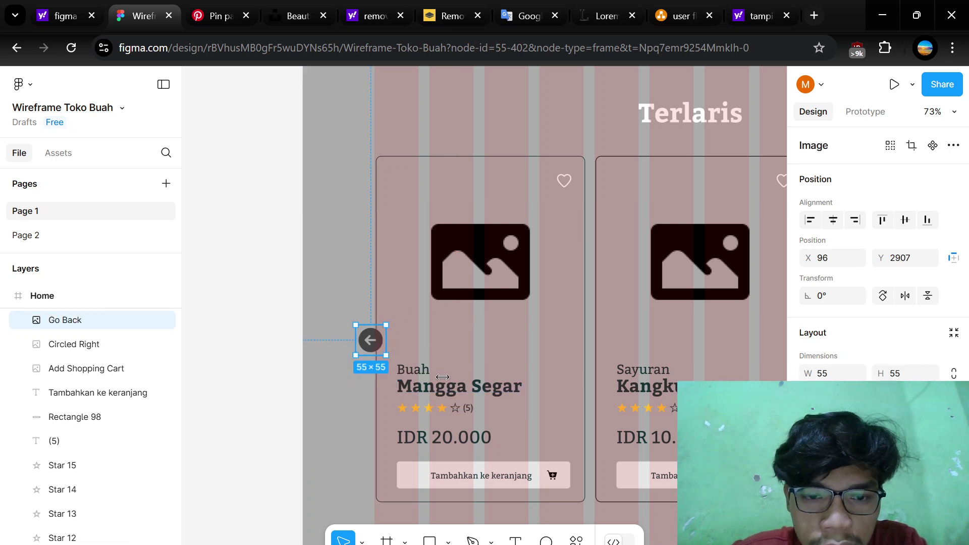
{"action": "scroll", "coordinate": [426, 331], "scroll_direction": "right", "scroll_amount": 1}
{"action": "scroll", "coordinate": [426, 331], "scroll_direction": "down", "scroll_amount": 1}
{"action": "scroll", "coordinate": [426, 331], "scroll_direction": "down", "scroll_amount": 1}
{"action": "scroll", "coordinate": [426, 331], "scroll_direction": "right", "scroll_amount": 7}
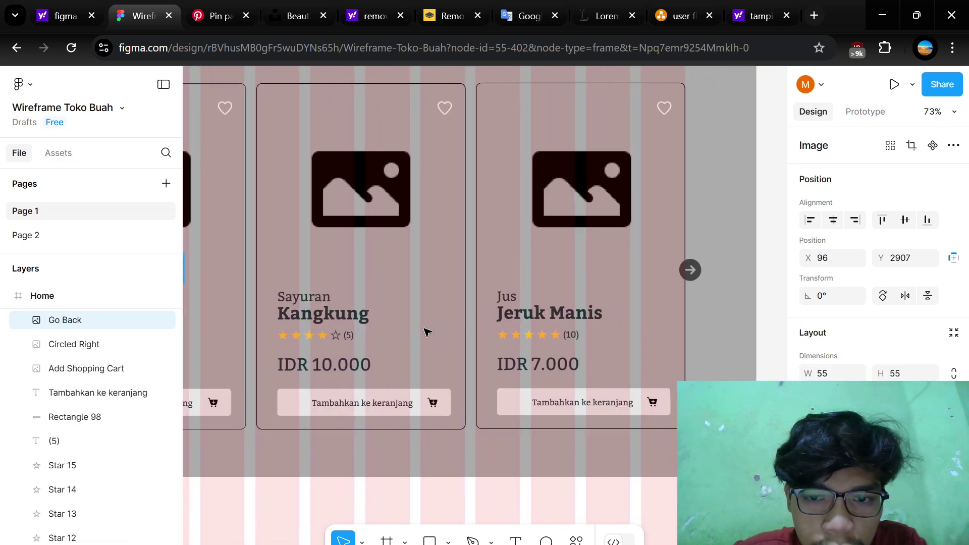
{"action": "scroll", "coordinate": [515, 277], "scroll_direction": "left", "scroll_amount": 7}
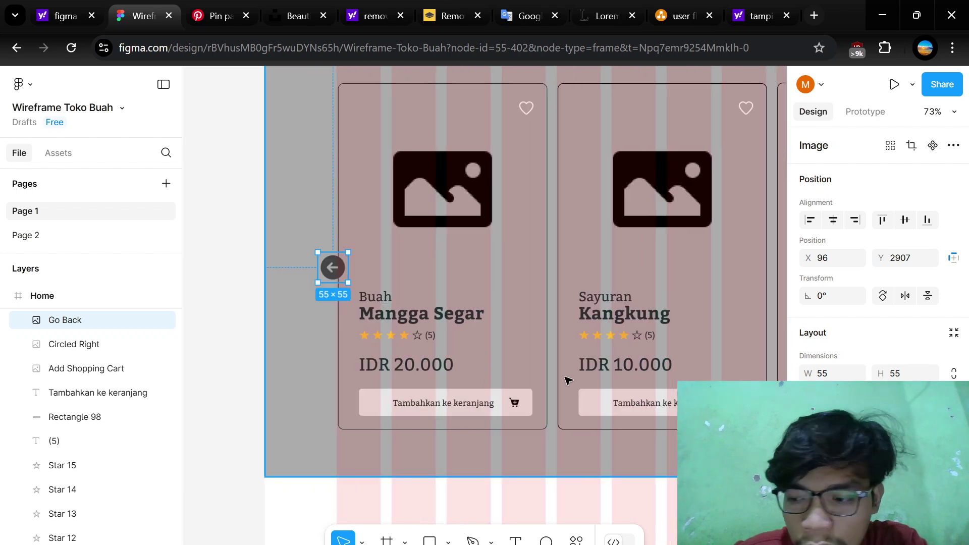
{"action": "scroll", "coordinate": [567, 380], "scroll_direction": "right", "scroll_amount": 1}
{"action": "scroll", "coordinate": [555, 356], "scroll_direction": "right", "scroll_amount": 1}
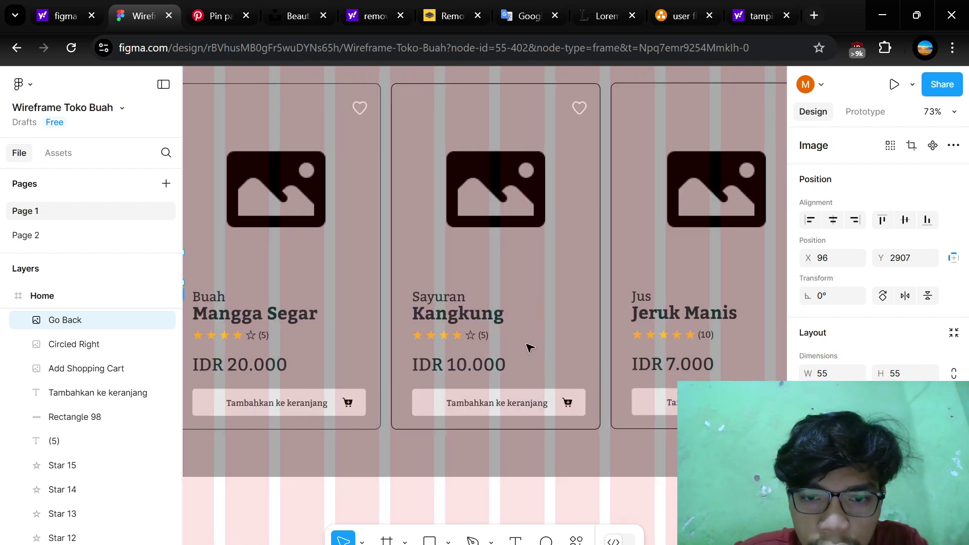
- Review the transition from the bottom of the Terlaris cards to the Testimoni section against the column grid
{"action": "scroll", "coordinate": [484, 339], "scroll_direction": "up", "scroll_amount": 1}
{"action": "scroll", "coordinate": [482, 336], "scroll_direction": "down", "scroll_amount": 3}
{"action": "scroll", "coordinate": [483, 336], "scroll_direction": "down", "scroll_amount": 1}
{"action": "scroll", "coordinate": [483, 336], "scroll_direction": "down", "scroll_amount": 3, "text": "ctrl"}
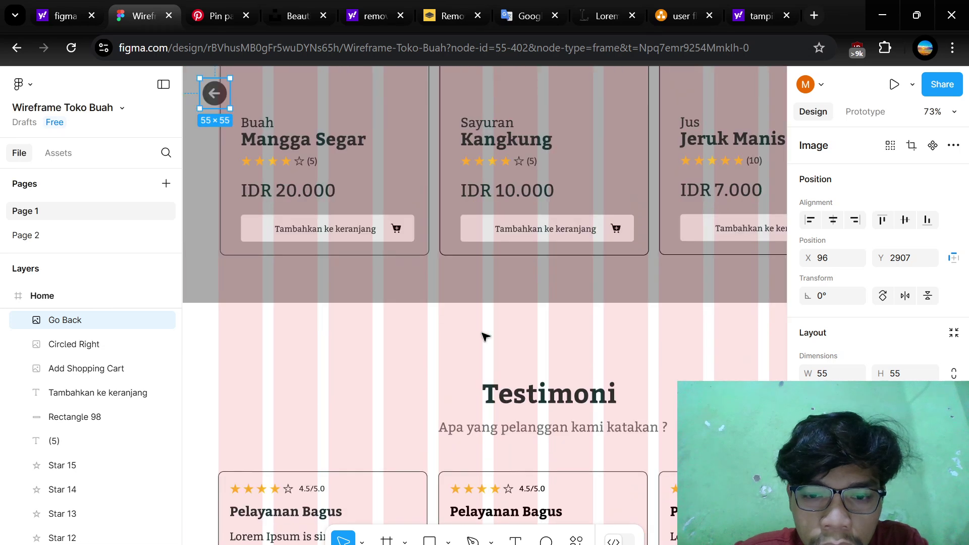
{"action": "scroll", "coordinate": [484, 336], "scroll_direction": "up", "scroll_amount": 3}
{"action": "scroll", "coordinate": [484, 336], "scroll_direction": "down", "scroll_amount": 5}
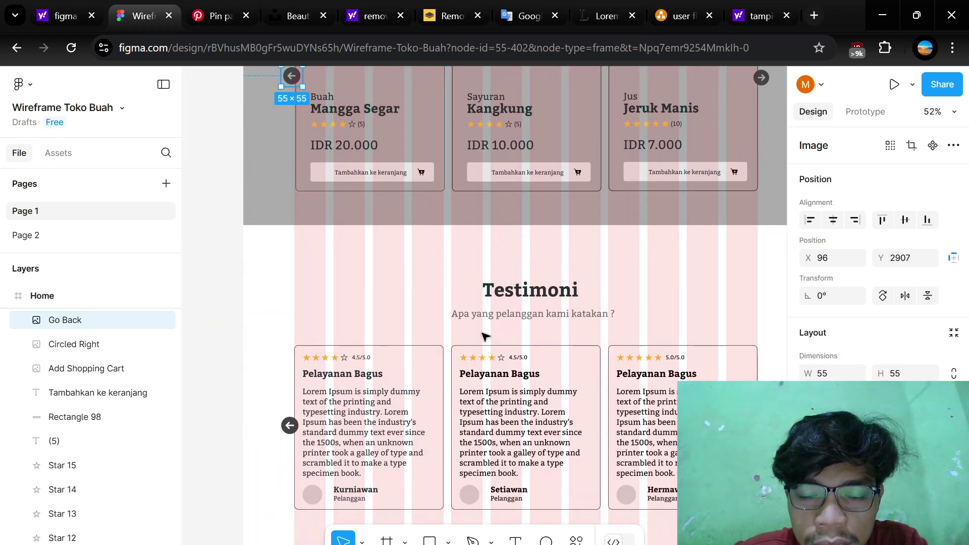
- Examine the Testimoni heading and its subtitle, including their alignment and spacing above the testimonial cards
{"action": "scroll", "coordinate": [545, 267], "scroll_direction": "up", "scroll_amount": 3, "text": "ctrl"}
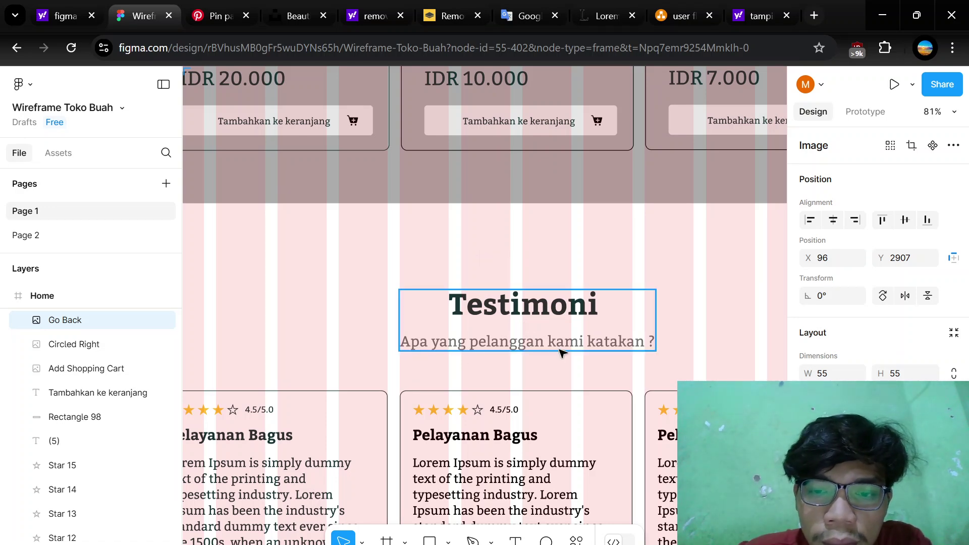
{"action": "scroll", "coordinate": [558, 351], "scroll_direction": "down", "scroll_amount": 5}
{"action": "scroll", "coordinate": [558, 351], "scroll_direction": "up", "scroll_amount": 5}
{"action": "scroll", "coordinate": [557, 351], "scroll_direction": "down", "scroll_amount": 2}
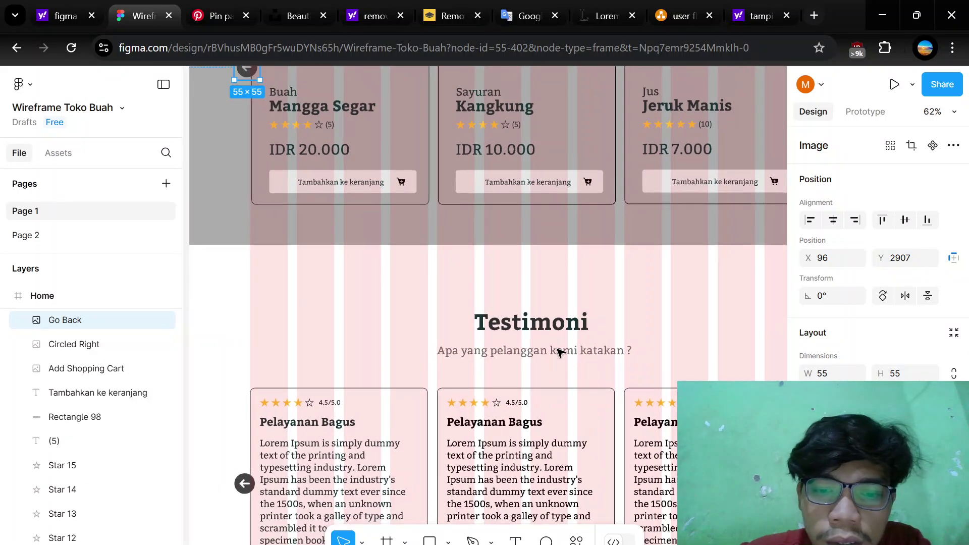
{"action": "scroll", "coordinate": [557, 352], "scroll_direction": "down", "scroll_amount": 2}
{"action": "scroll", "coordinate": [558, 351], "scroll_direction": "up", "scroll_amount": 2}
{"action": "scroll", "coordinate": [557, 351], "scroll_direction": "up", "scroll_amount": 3}
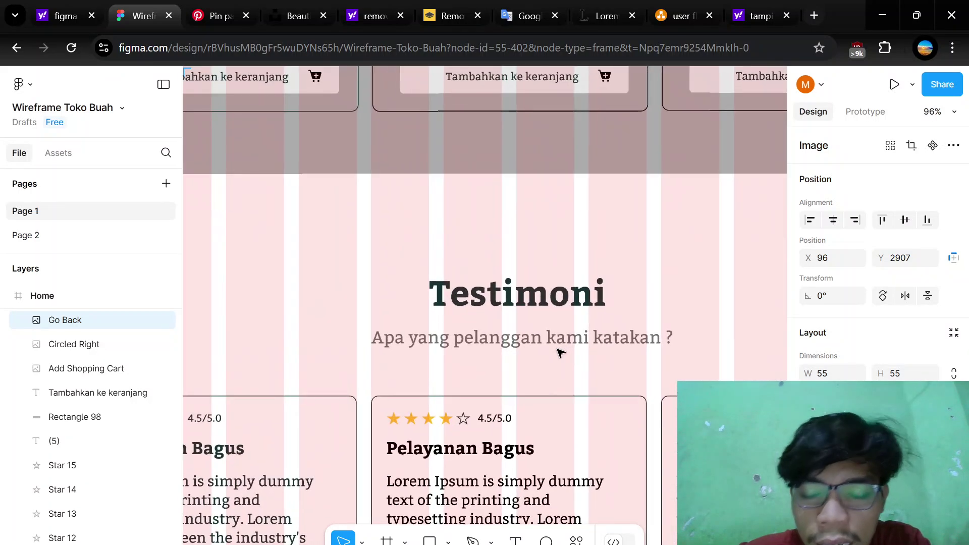
{"action": "scroll", "coordinate": [560, 352], "scroll_direction": "down", "scroll_amount": 3}
{"action": "scroll", "coordinate": [465, 331], "scroll_direction": "down", "scroll_amount": 1}
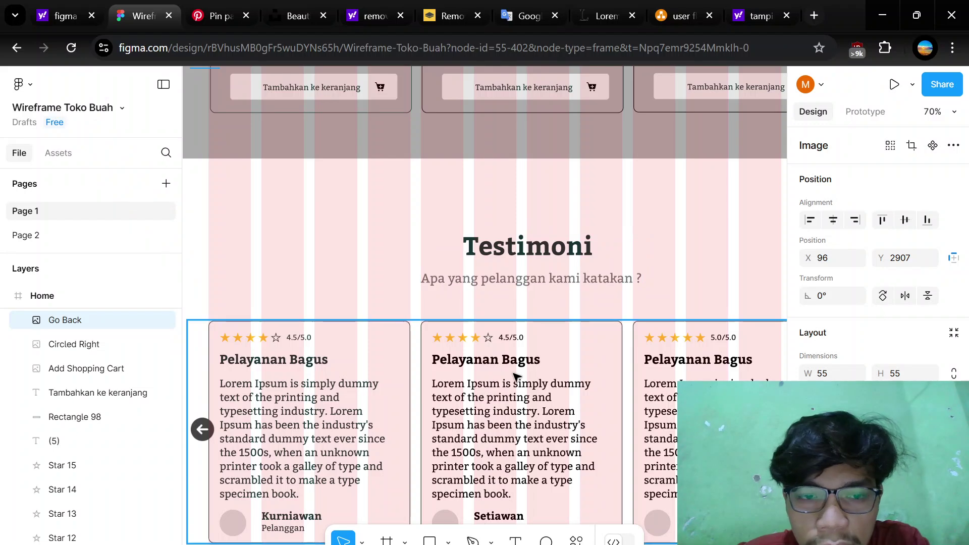
- Inspect the position and dimensions of the testimonial card group between the Testimoni heading and the footer
{"action": "scroll", "coordinate": [515, 376], "scroll_direction": "down", "scroll_amount": 3}
{"action": "scroll", "coordinate": [422, 254], "scroll_direction": "down", "scroll_amount": 2}
{"action": "scroll", "coordinate": [419, 253], "scroll_direction": "down", "scroll_amount": 2}
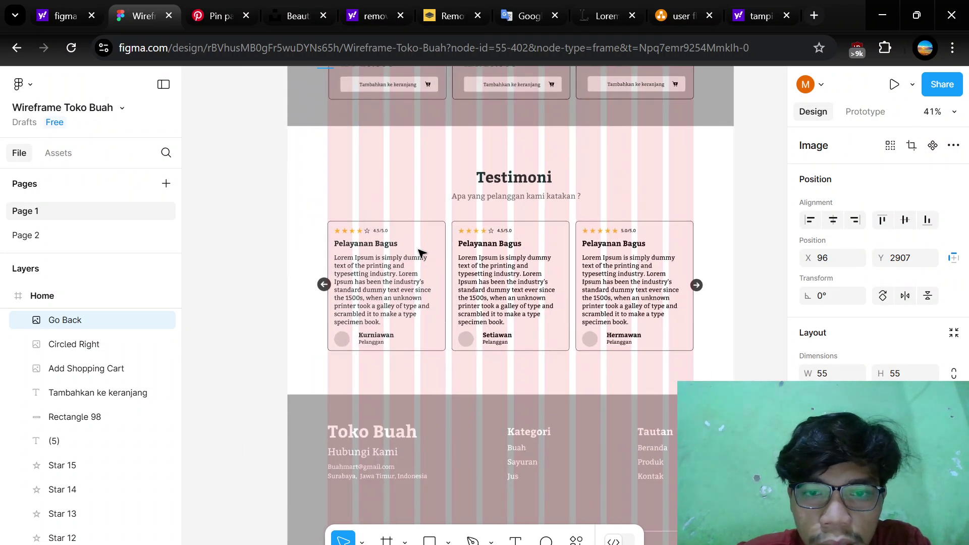
{"action": "scroll", "coordinate": [419, 256], "scroll_direction": "up", "scroll_amount": 4}
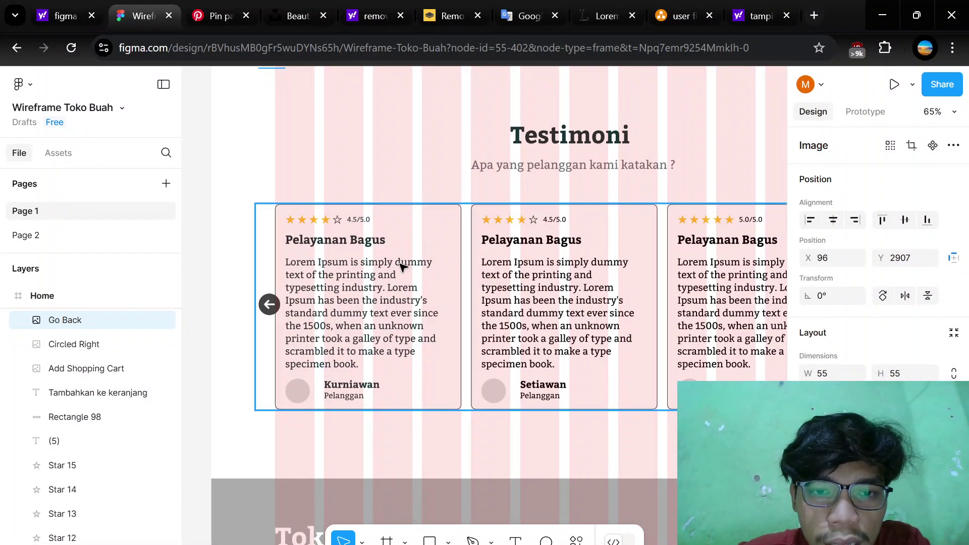
{"action": "left_click", "coordinate": [402, 266]}
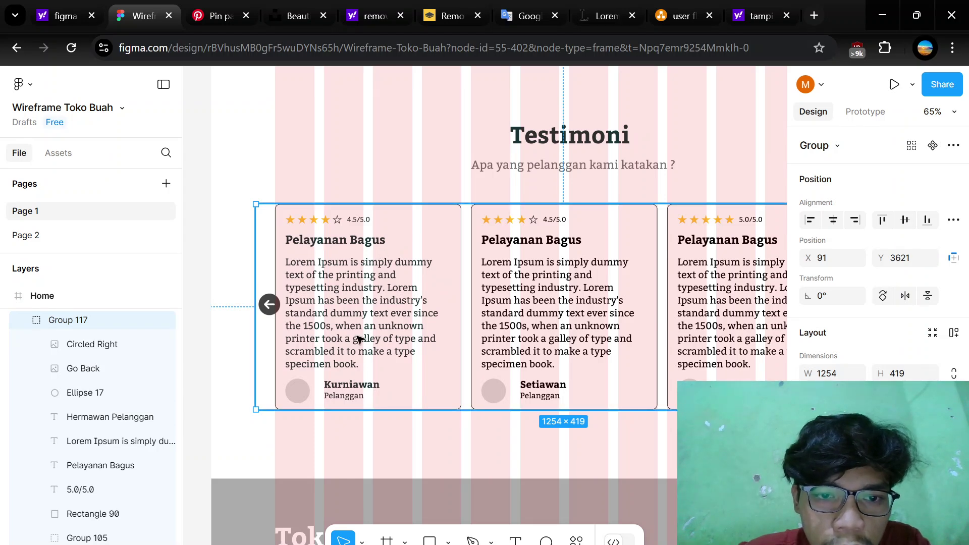
{"action": "scroll", "coordinate": [358, 340], "scroll_direction": "down", "scroll_amount": 2}
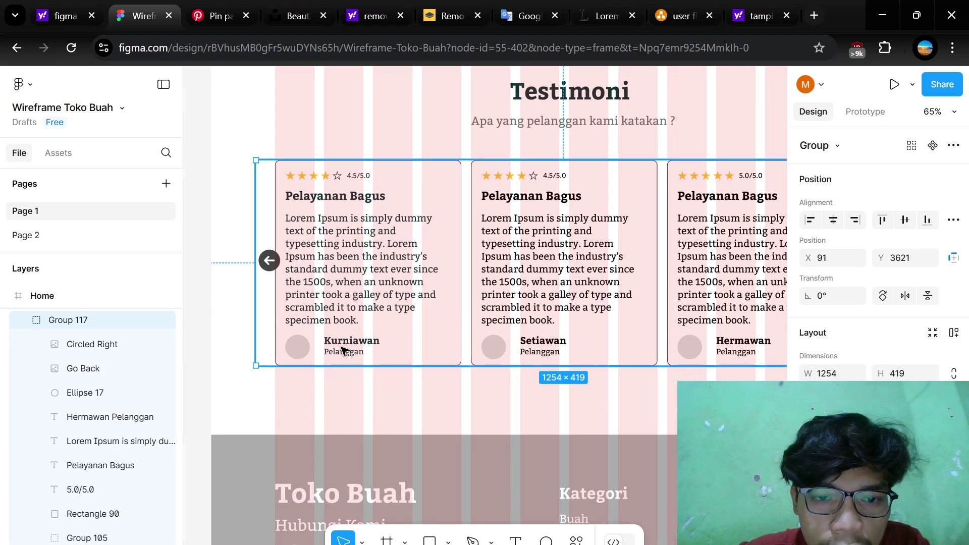
- Examine the ratings, titles, body text and customer profiles across the testimonial cards
{"action": "scroll", "coordinate": [299, 349], "scroll_direction": "up", "scroll_amount": 3}
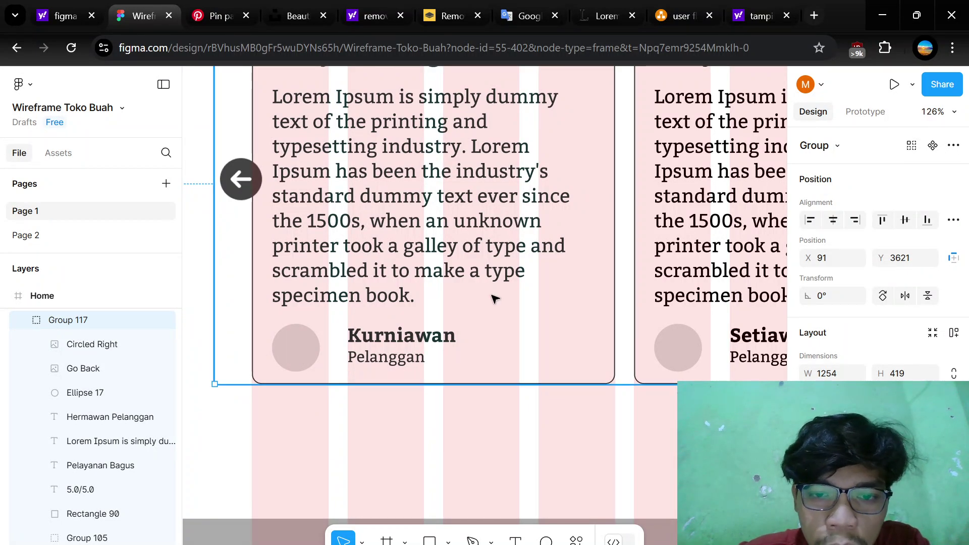
{"action": "scroll", "coordinate": [495, 296], "scroll_direction": "down", "scroll_amount": 3}
{"action": "scroll", "coordinate": [712, 332], "scroll_direction": "up", "scroll_amount": 3}
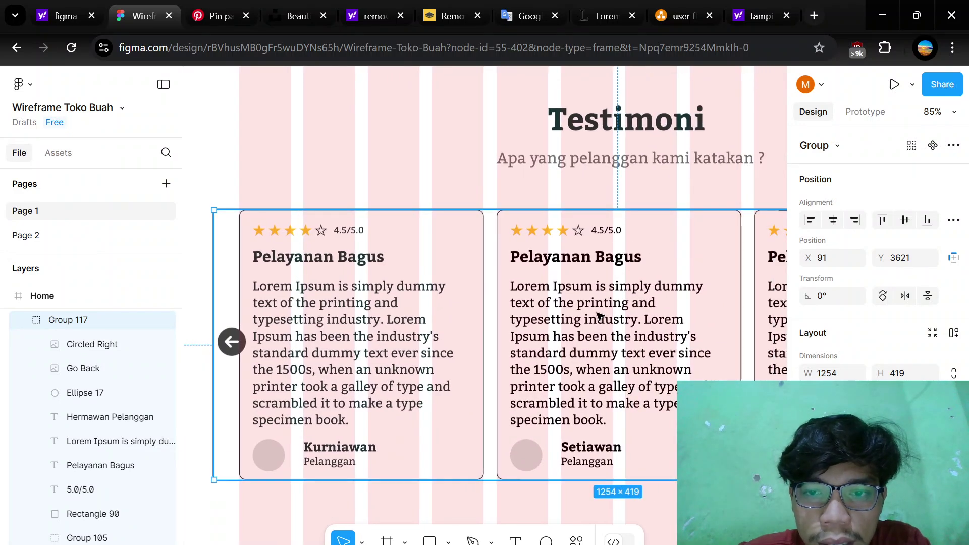
{"action": "scroll", "coordinate": [502, 274], "scroll_direction": "right", "scroll_amount": 4}
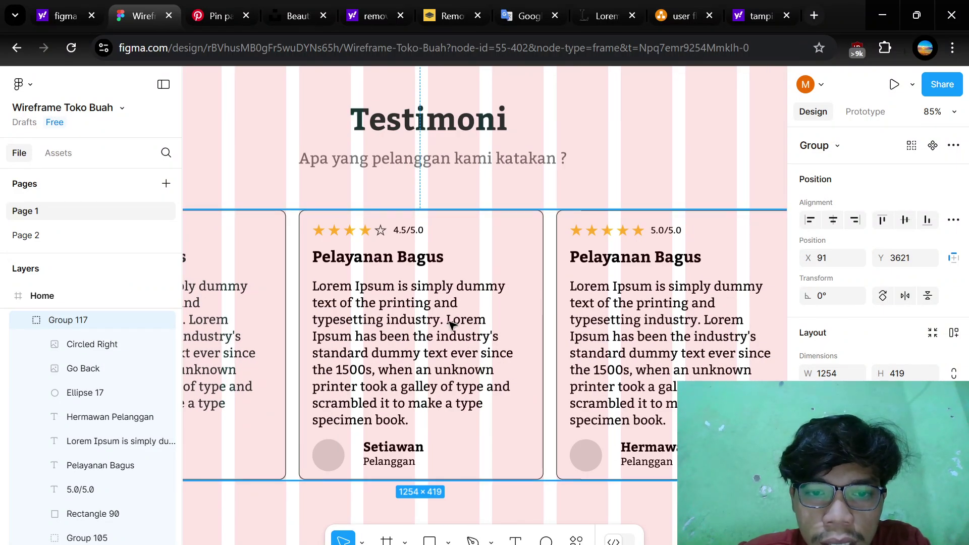
- Examine the previous and next arrows at both ends of the Testimoni cards against the column grid
{"action": "scroll", "coordinate": [451, 324], "scroll_direction": "left", "scroll_amount": 2}
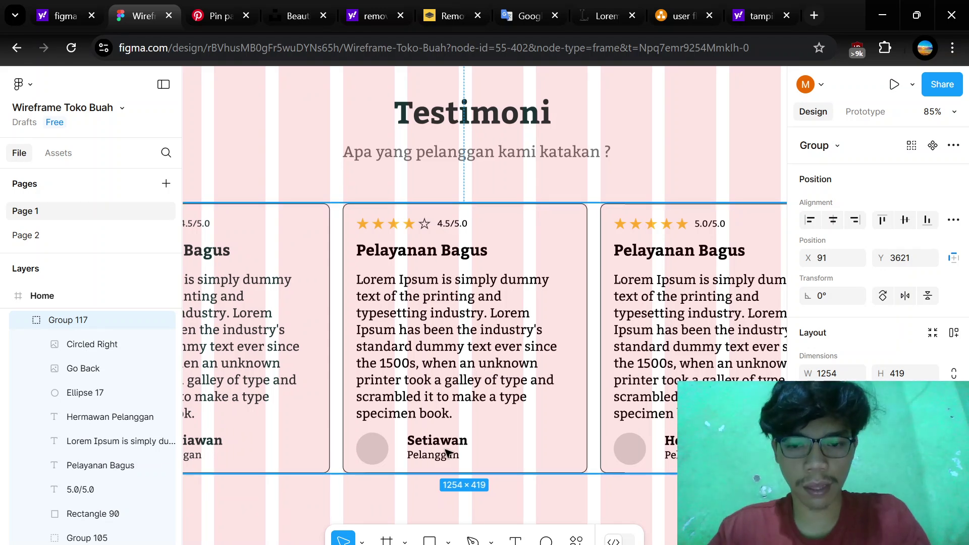
{"action": "scroll", "coordinate": [615, 303], "scroll_direction": "right", "scroll_amount": 3}
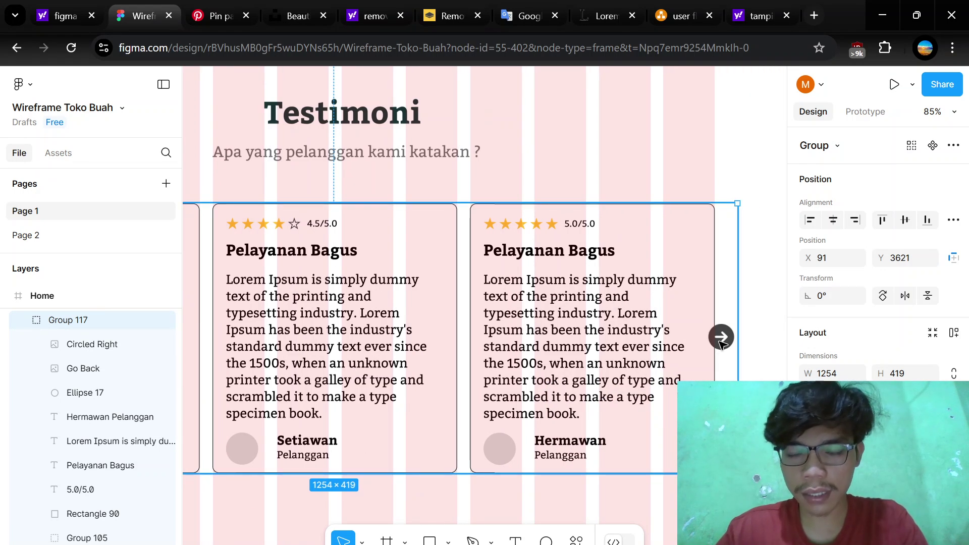
{"action": "scroll", "coordinate": [698, 335], "scroll_direction": "left", "scroll_amount": 5}
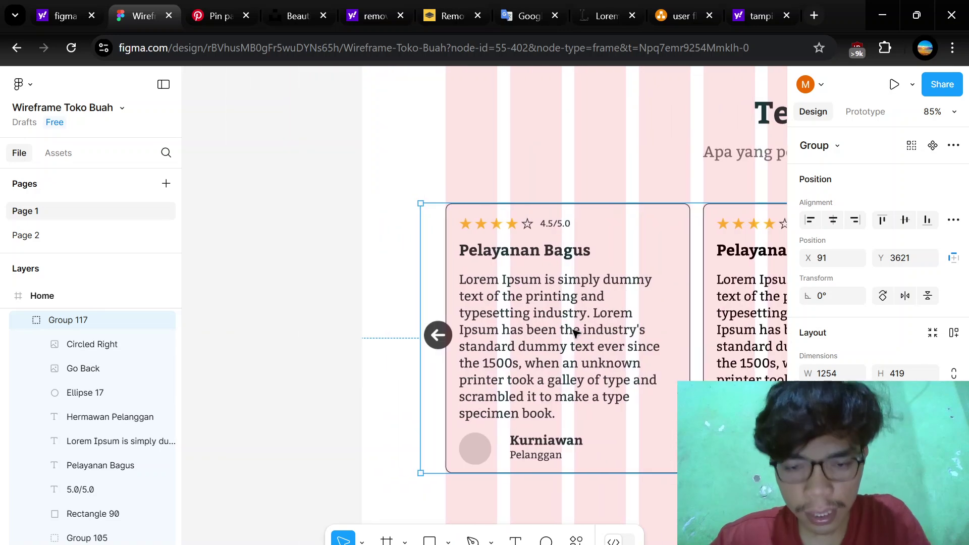
- Review the spacing between the Terlaris, Testimoni and footer sections, and clear the selection of the testimonial card group
{"action": "scroll", "coordinate": [487, 352], "scroll_direction": "down", "scroll_amount": 3}
{"action": "scroll", "coordinate": [487, 351], "scroll_direction": "down", "scroll_amount": 5}
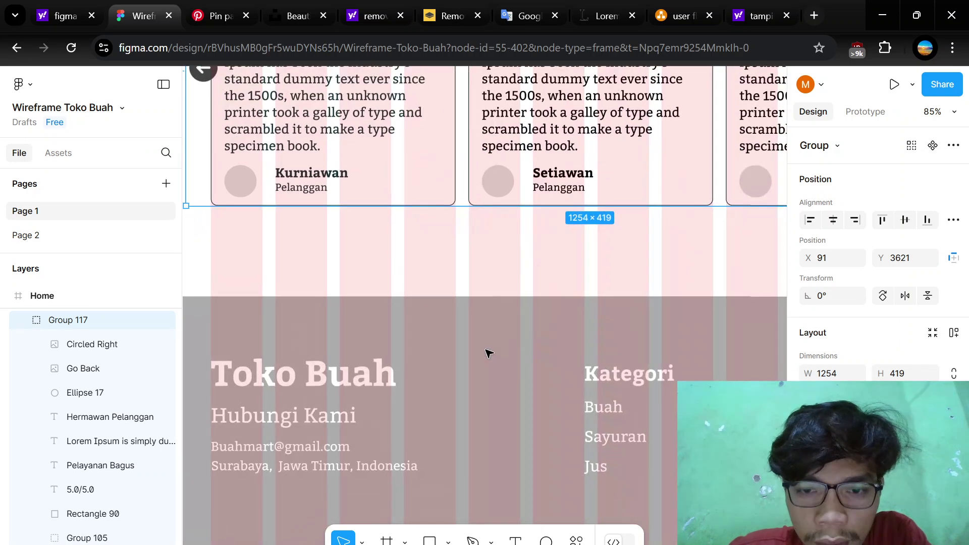
{"action": "scroll", "coordinate": [487, 352], "scroll_direction": "up", "scroll_amount": 4}
{"action": "scroll", "coordinate": [487, 352], "scroll_direction": "up", "scroll_amount": 1}
{"action": "scroll", "coordinate": [521, 245], "scroll_direction": "down", "scroll_amount": 4}
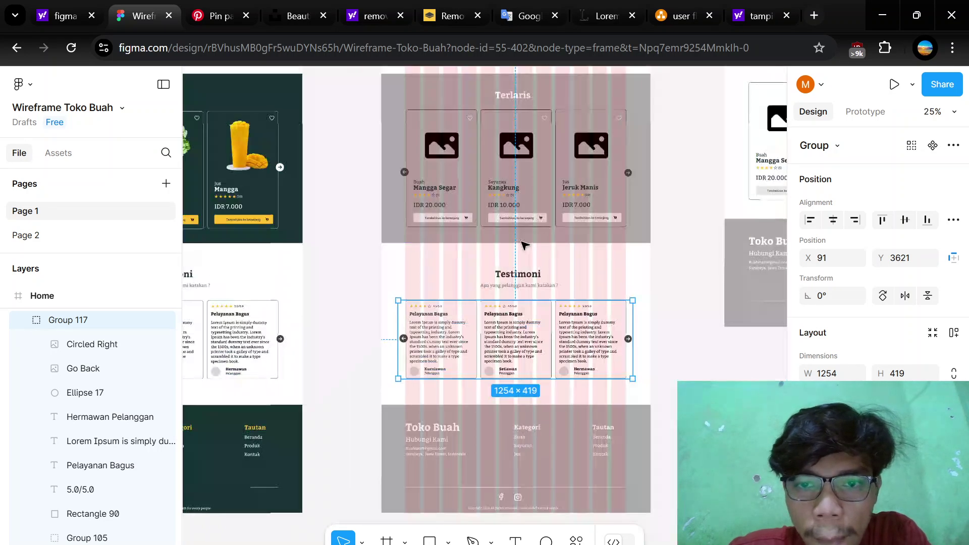
{"action": "scroll", "coordinate": [521, 245], "scroll_direction": "up", "scroll_amount": 3}
{"action": "scroll", "coordinate": [638, 223], "scroll_direction": "up", "scroll_amount": 3}
{"action": "left_click", "coordinate": [732, 154]}
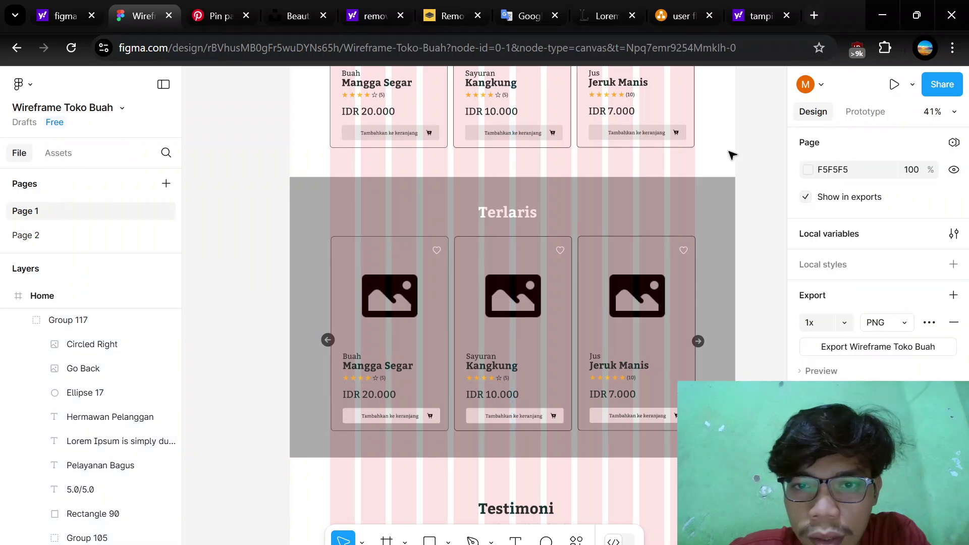
- Examine the footer's Toko Buah title and Hubungi Kami contact details against the column grid
{"action": "scroll", "coordinate": [631, 271], "scroll_direction": "down", "scroll_amount": 8}
{"action": "scroll", "coordinate": [573, 305], "scroll_direction": "up", "scroll_amount": 3}
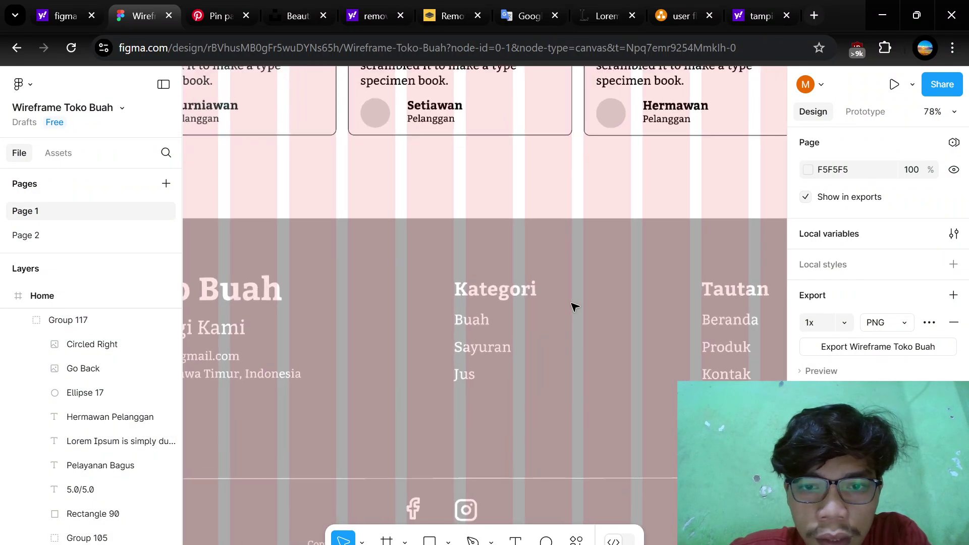
{"action": "scroll", "coordinate": [422, 301], "scroll_direction": "left", "scroll_amount": 2}
{"action": "scroll", "coordinate": [464, 292], "scroll_direction": "left", "scroll_amount": 4}
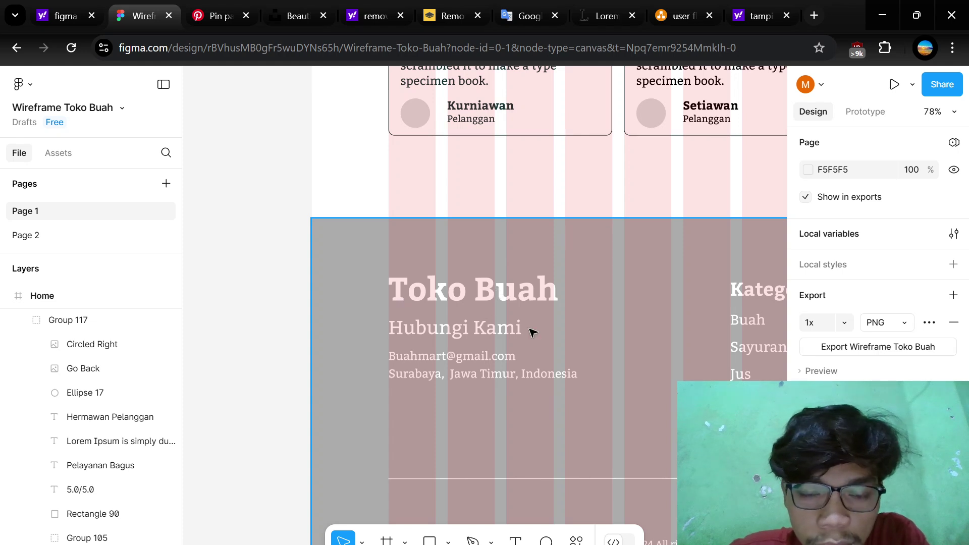
{"action": "scroll", "coordinate": [532, 332], "scroll_direction": "up", "scroll_amount": 2}
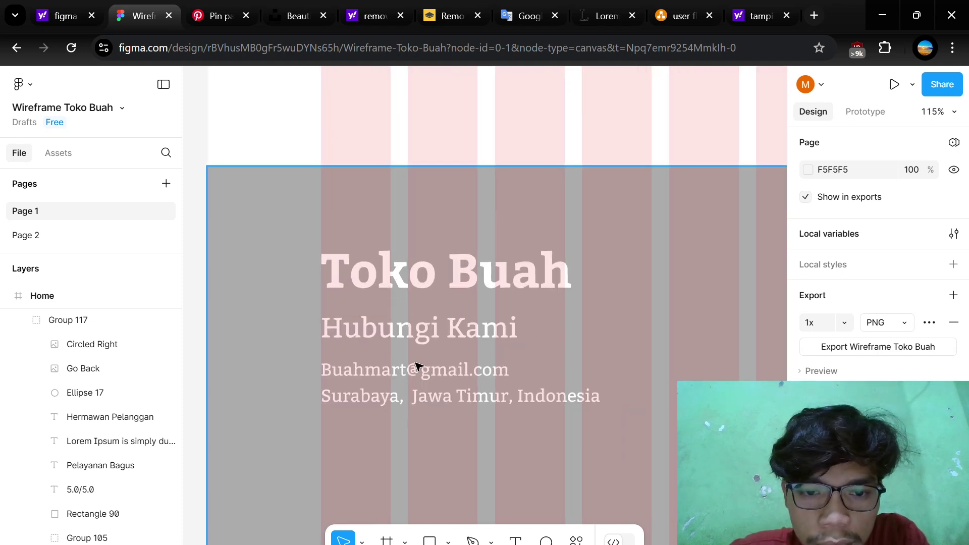
{"action": "scroll", "coordinate": [422, 331], "scroll_direction": "down", "scroll_amount": 2}
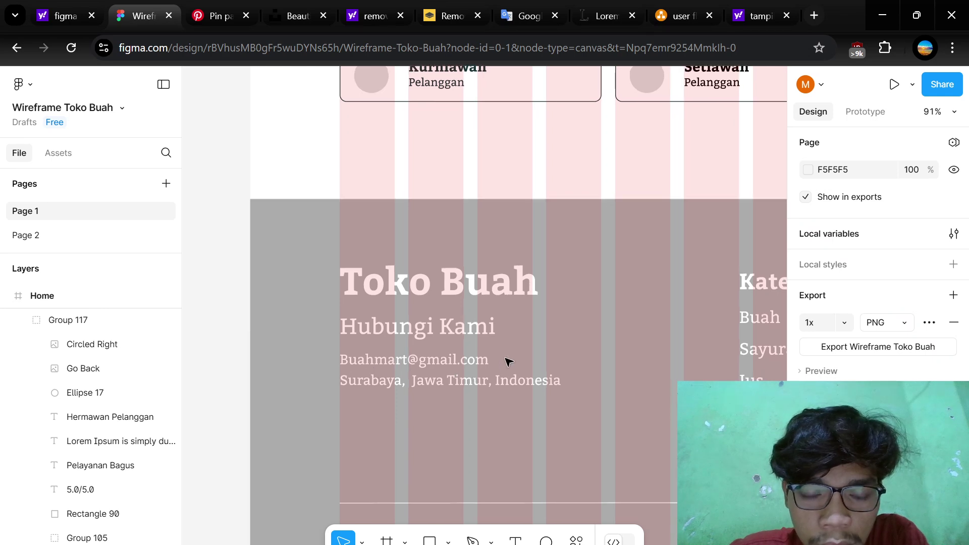
- Examine the footer's Kategori and Tautan link lists and how they align with the grid columns
{"action": "scroll", "coordinate": [507, 362], "scroll_direction": "down", "scroll_amount": 1}
{"action": "scroll", "coordinate": [507, 362], "scroll_direction": "right", "scroll_amount": 2}
{"action": "scroll", "coordinate": [490, 370], "scroll_direction": "right", "scroll_amount": 5}
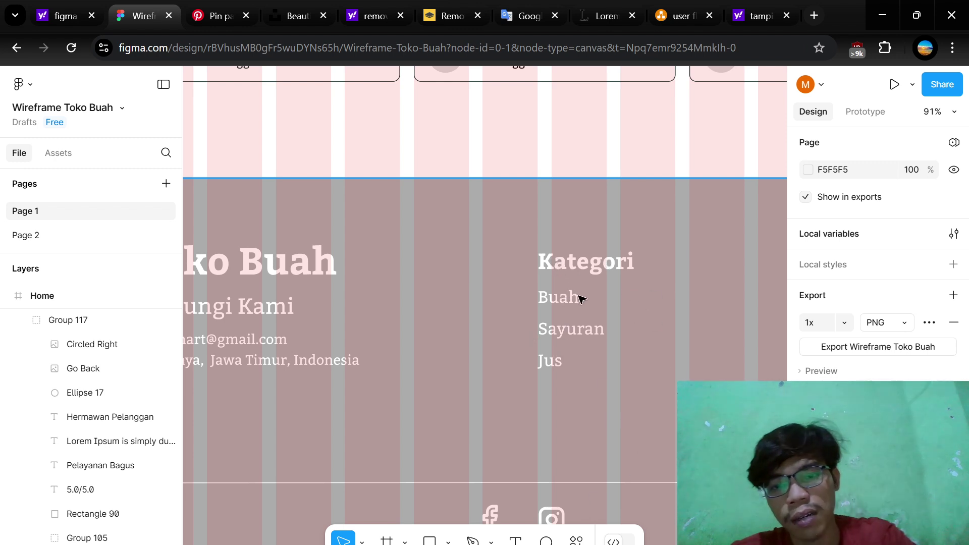
{"action": "scroll", "coordinate": [570, 353], "scroll_direction": "up", "scroll_amount": 2}
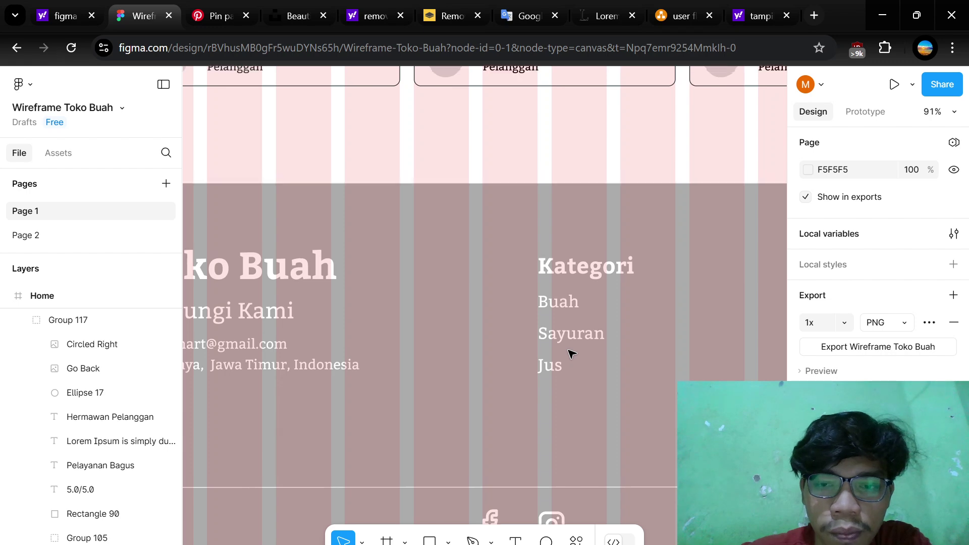
{"action": "scroll", "coordinate": [569, 353], "scroll_direction": "right", "scroll_amount": 10}
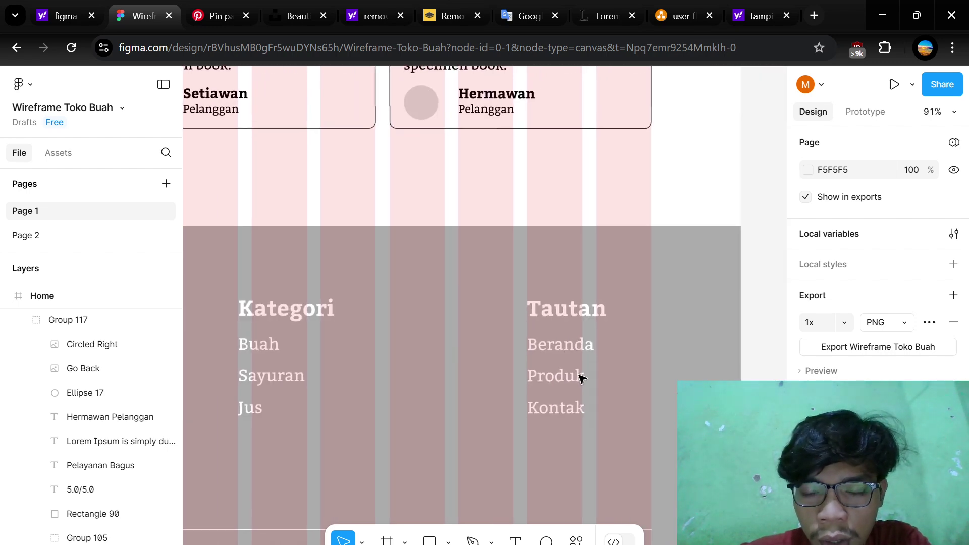
- Examine the footer's divider line, Facebook and Instagram icons and copyright text against the column grid
{"action": "scroll", "coordinate": [583, 379], "scroll_direction": "up", "scroll_amount": 4}
{"action": "scroll", "coordinate": [583, 378], "scroll_direction": "left", "scroll_amount": 10}
{"action": "scroll", "coordinate": [583, 378], "scroll_direction": "down", "scroll_amount": 7}
{"action": "scroll", "coordinate": [583, 379], "scroll_direction": "up", "scroll_amount": 1}
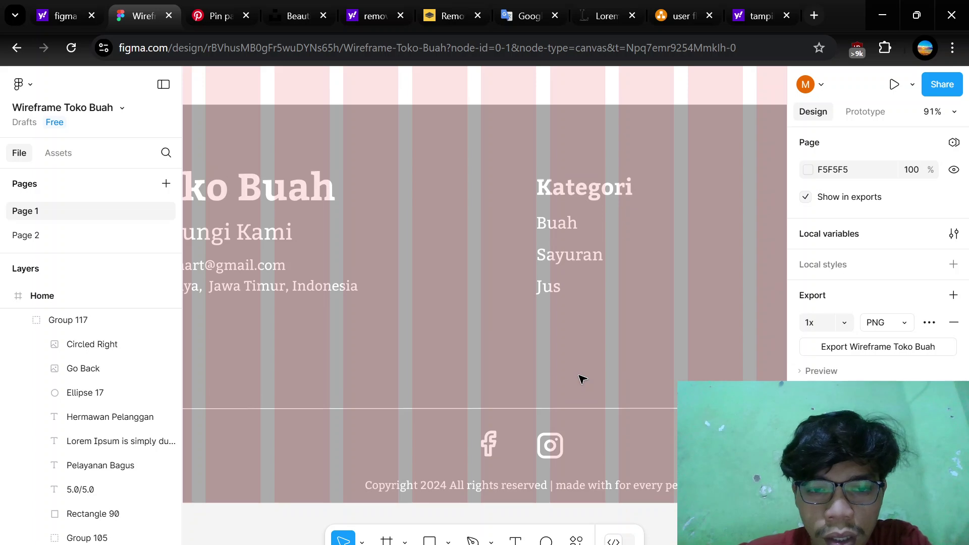
{"action": "scroll", "coordinate": [580, 378], "scroll_direction": "left", "scroll_amount": 8}
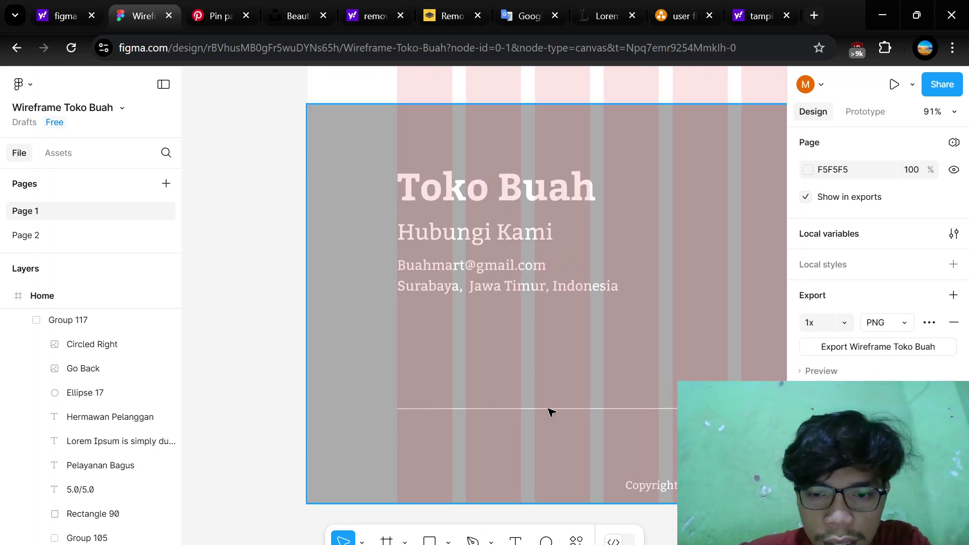
{"action": "scroll", "coordinate": [551, 411], "scroll_direction": "right", "scroll_amount": 9}
{"action": "scroll", "coordinate": [604, 441], "scroll_direction": "down", "scroll_amount": 1}
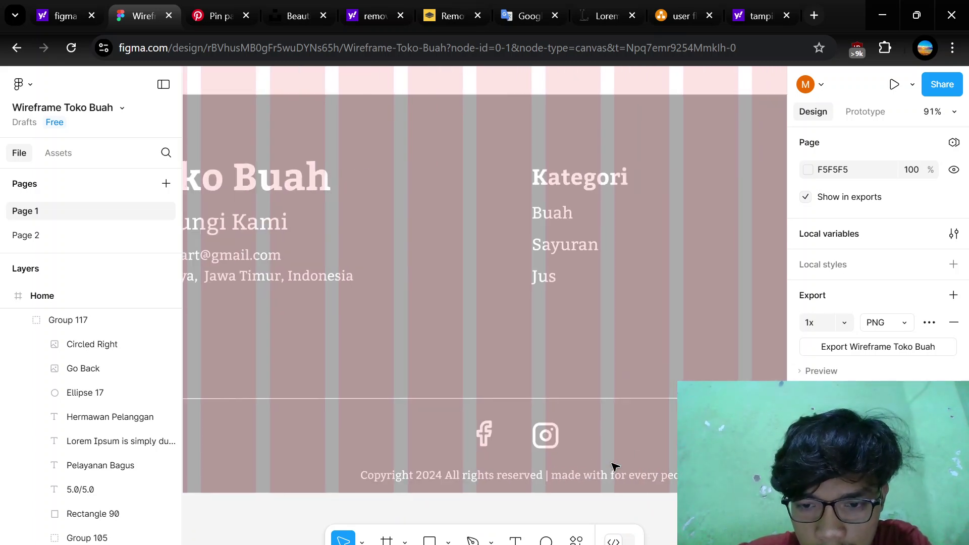
{"action": "scroll", "coordinate": [613, 465], "scroll_direction": "right", "scroll_amount": 1}
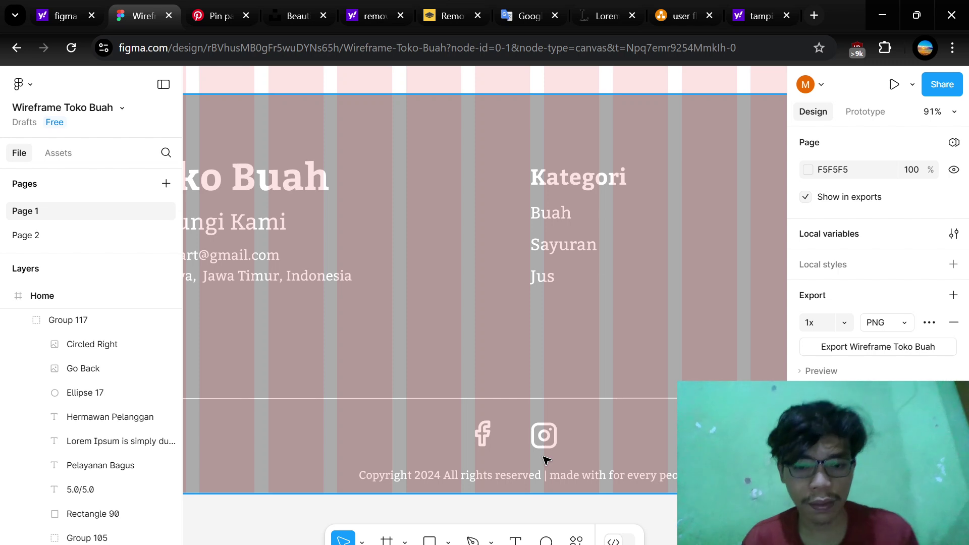
- Select the footer group and inspect its position and dimensions at the end of the Home frame
{"action": "left_click", "coordinate": [506, 482]}
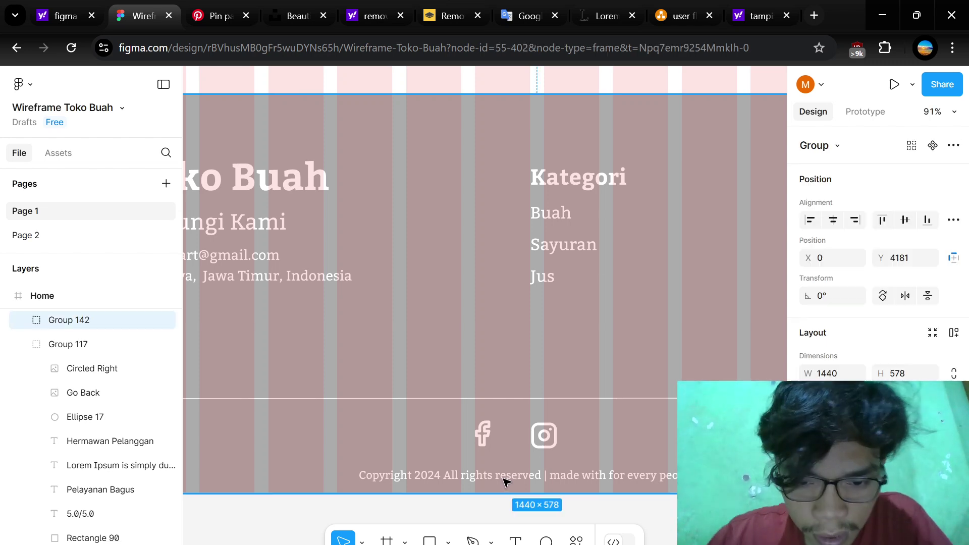
{"action": "scroll", "coordinate": [533, 444], "scroll_direction": "down", "scroll_amount": 4}
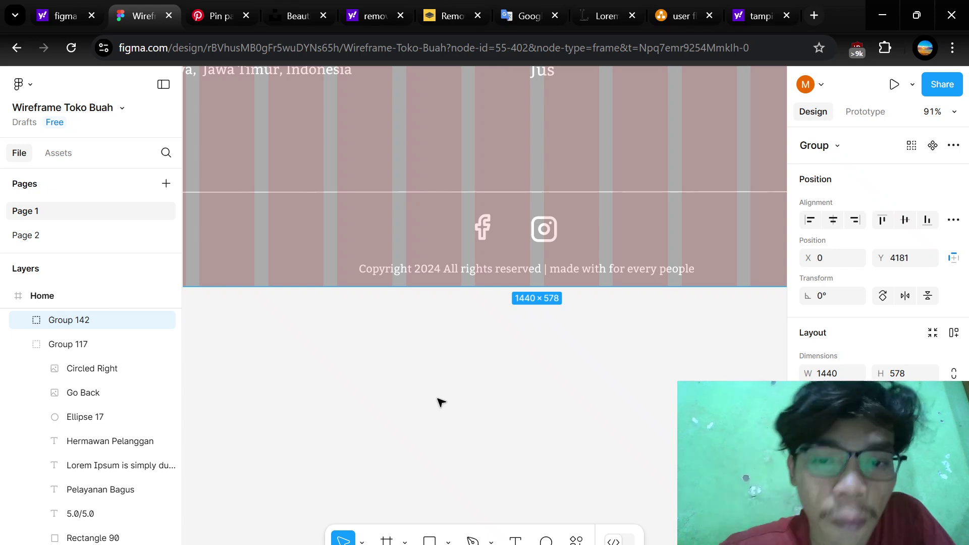
{"action": "scroll", "coordinate": [522, 262], "scroll_direction": "up", "scroll_amount": 1}
{"action": "scroll", "coordinate": [522, 253], "scroll_direction": "down", "scroll_amount": 5}
{"action": "scroll", "coordinate": [477, 449], "scroll_direction": "up", "scroll_amount": 3}
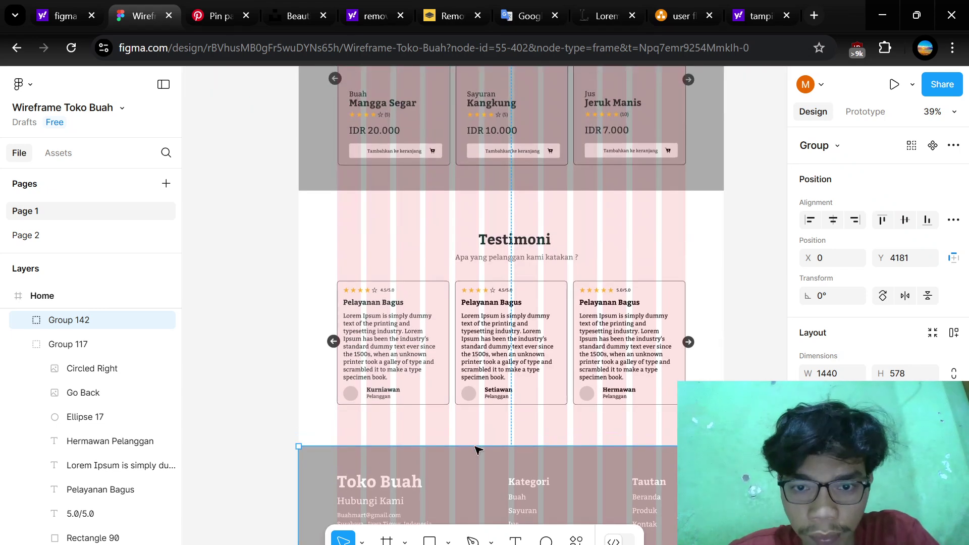
- Hide the column layout grid over the Home wireframe and clear the frame selection
{"action": "left_click", "coordinate": [284, 364]}
{"action": "scroll", "coordinate": [400, 259], "scroll_direction": "up", "scroll_amount": 6}
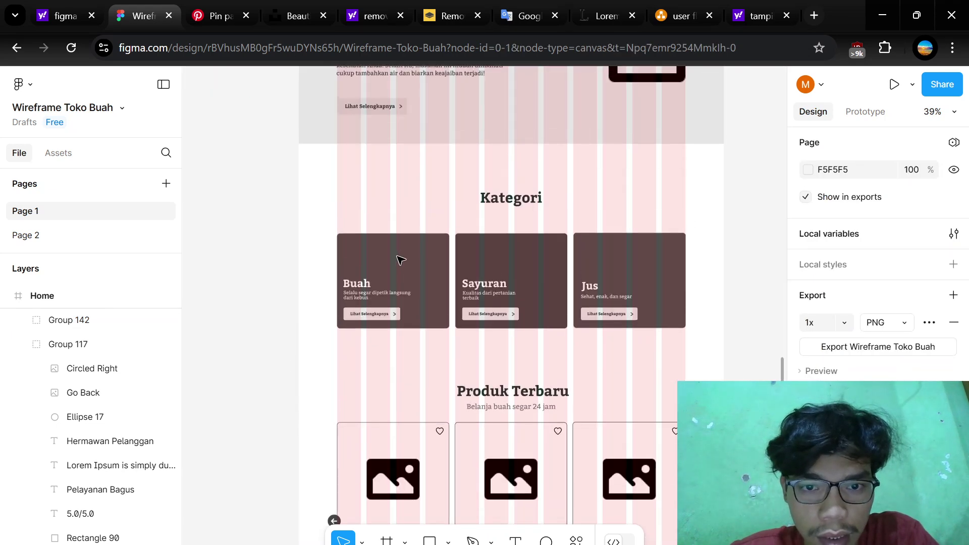
{"action": "scroll", "coordinate": [399, 259], "scroll_direction": "up", "scroll_amount": 8}
{"action": "left_click", "coordinate": [307, 321]}
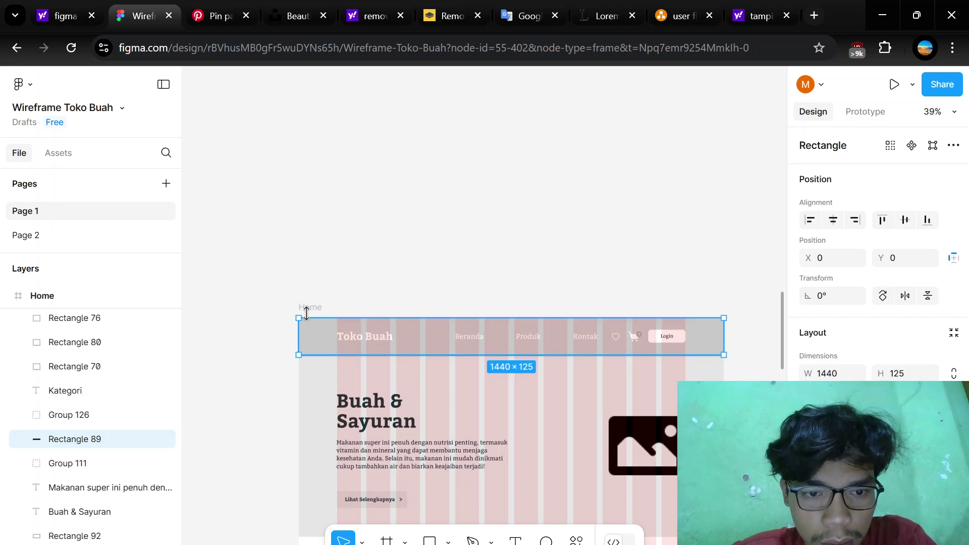
{"action": "left_click", "coordinate": [310, 308]}
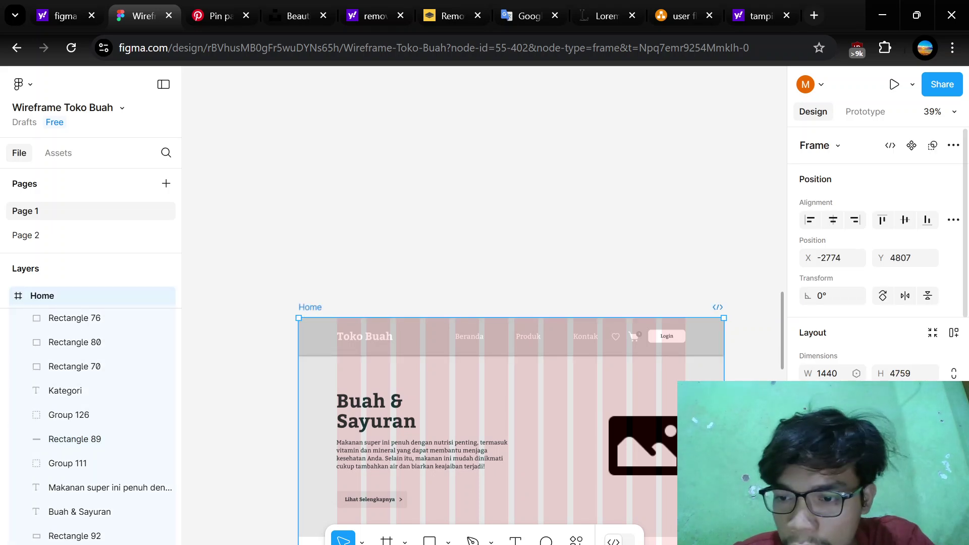
{"action": "scroll", "coordinate": [878, 252], "scroll_direction": "down", "scroll_amount": 10}
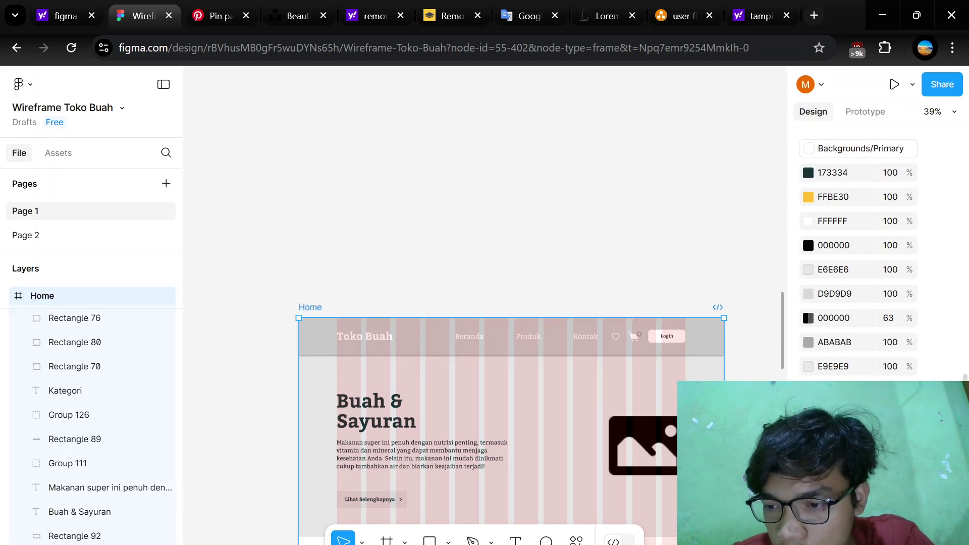
{"action": "key", "text": "ctrl+shift+4"}
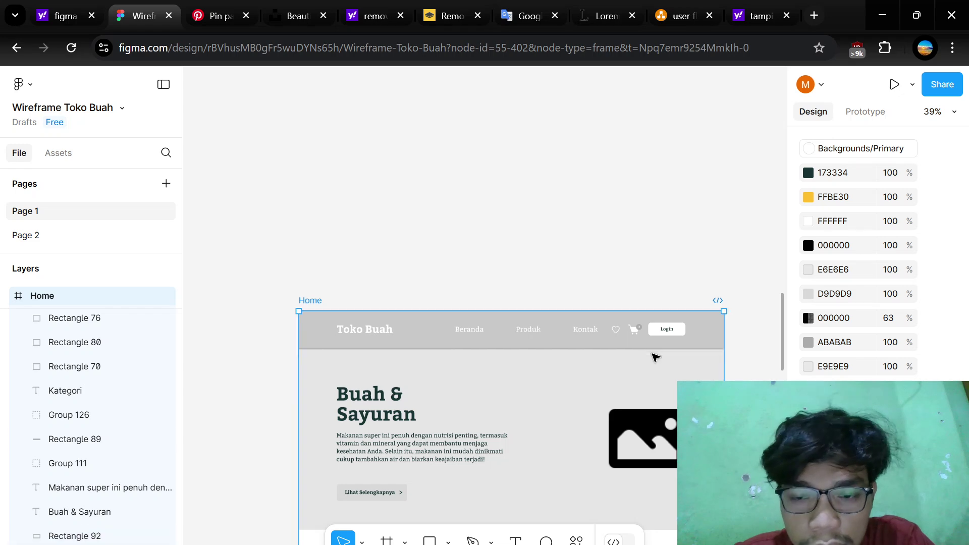
{"action": "scroll", "coordinate": [720, 307], "scroll_direction": "down", "scroll_amount": 2}
{"action": "left_click", "coordinate": [749, 300]}
- Review the whole Home wireframe without the grid, from the hero through the lower sections and back to the header
{"action": "scroll", "coordinate": [545, 368], "scroll_direction": "down", "scroll_amount": 4}
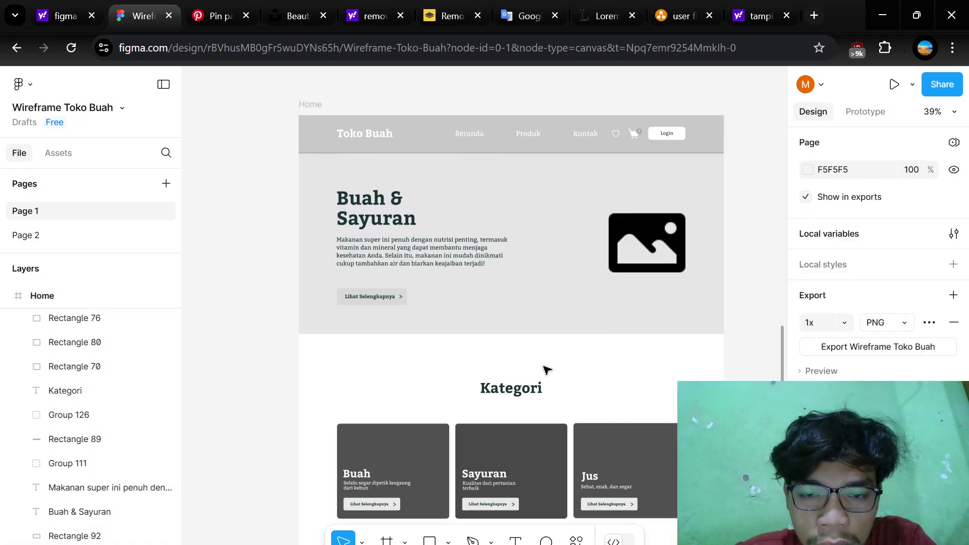
{"action": "scroll", "coordinate": [548, 370], "scroll_direction": "down", "scroll_amount": 2}
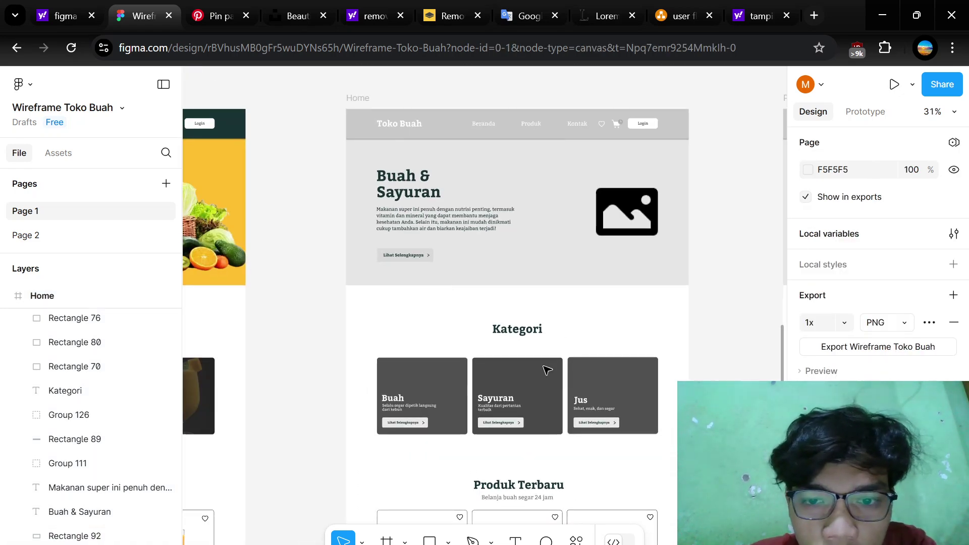
{"action": "scroll", "coordinate": [548, 371], "scroll_direction": "down", "scroll_amount": 5}
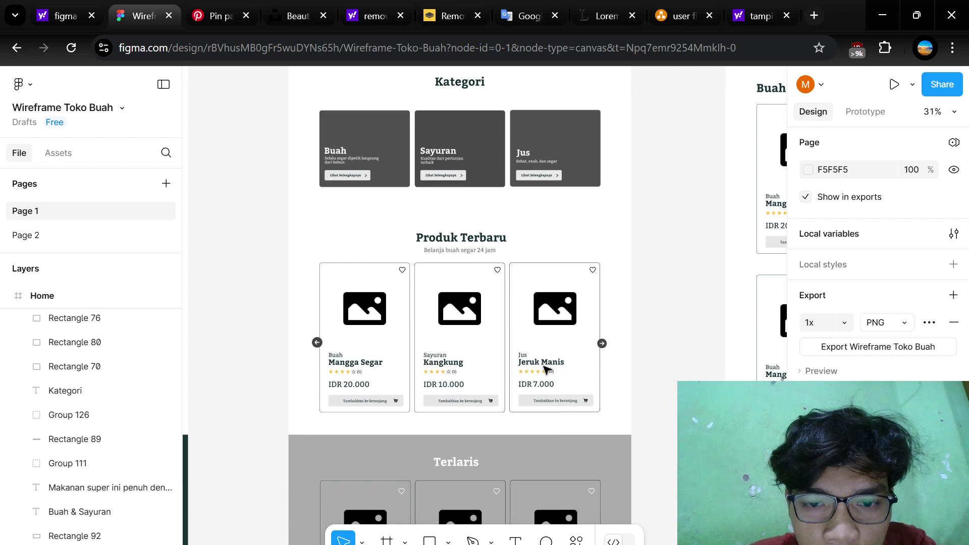
{"action": "scroll", "coordinate": [545, 370], "scroll_direction": "down", "scroll_amount": 10}
{"action": "scroll", "coordinate": [547, 370], "scroll_direction": "up", "scroll_amount": 13}
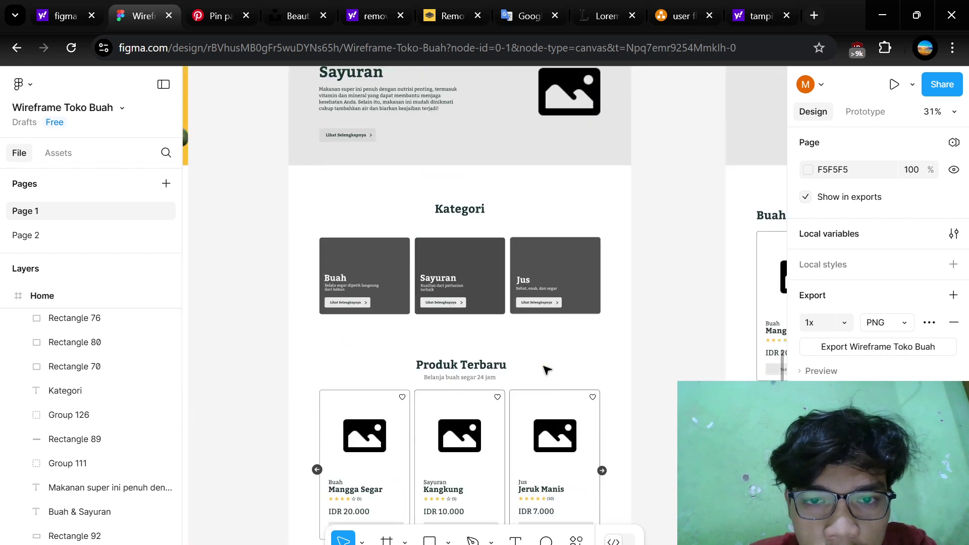
{"action": "scroll", "coordinate": [544, 369], "scroll_direction": "up", "scroll_amount": 5}
{"action": "scroll", "coordinate": [543, 368], "scroll_direction": "up", "scroll_amount": 4}
{"action": "scroll", "coordinate": [488, 273], "scroll_direction": "up", "scroll_amount": 1}
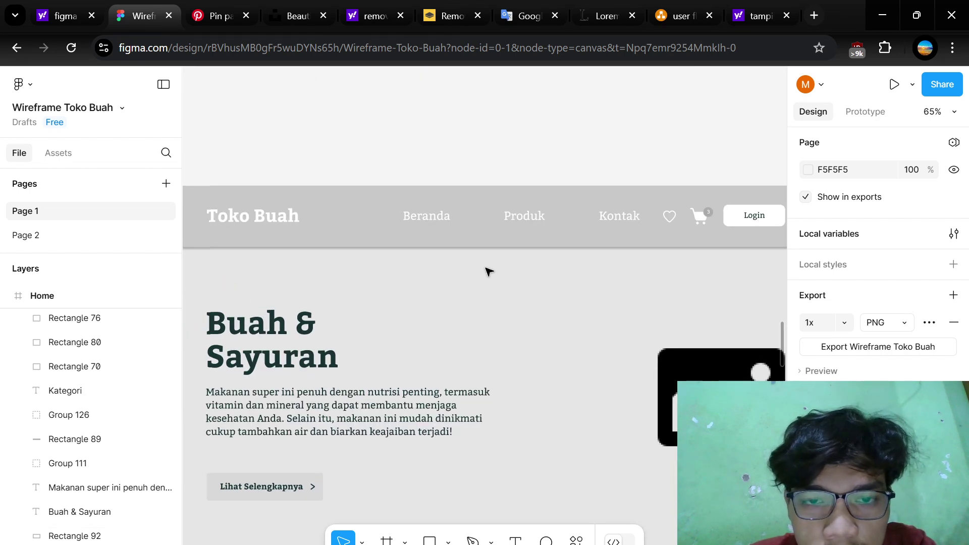
- Examine the Home header and the Buah & Sayuran hero section without the column grid
{"action": "scroll", "coordinate": [400, 396], "scroll_direction": "left", "scroll_amount": 2}
{"action": "scroll", "coordinate": [400, 398], "scroll_direction": "down", "scroll_amount": 2}
{"action": "scroll", "coordinate": [499, 364], "scroll_direction": "down", "scroll_amount": 2}
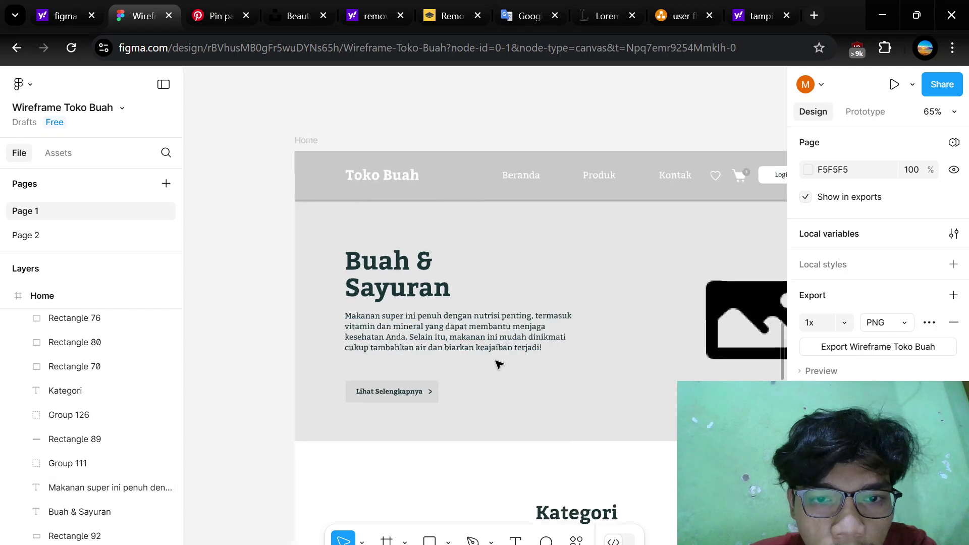
{"action": "scroll", "coordinate": [498, 364], "scroll_direction": "down", "scroll_amount": 2}
{"action": "scroll", "coordinate": [498, 364], "scroll_direction": "left", "scroll_amount": 4}
{"action": "scroll", "coordinate": [499, 364], "scroll_direction": "right", "scroll_amount": 4}
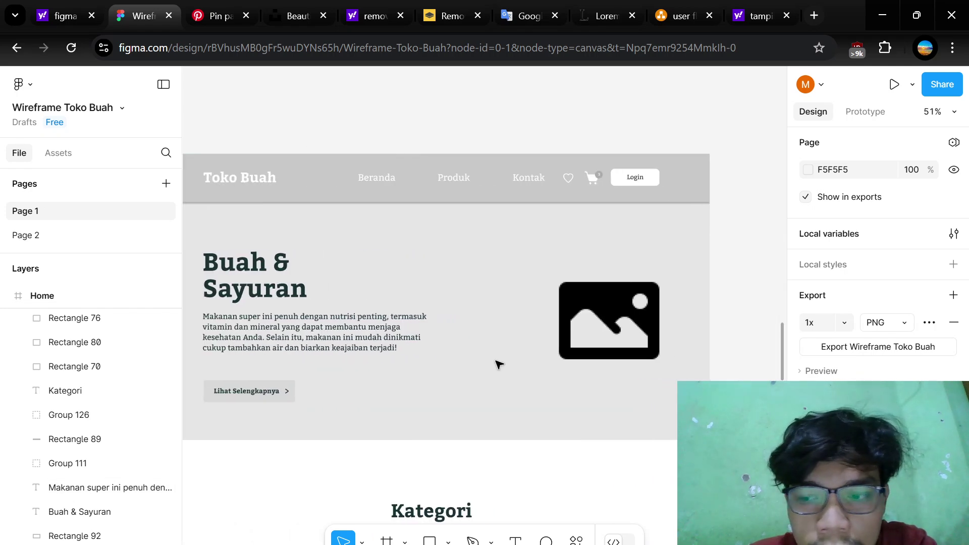
{"action": "scroll", "coordinate": [499, 364], "scroll_direction": "right", "scroll_amount": 1}
{"action": "key", "text": "alt+Tab"}
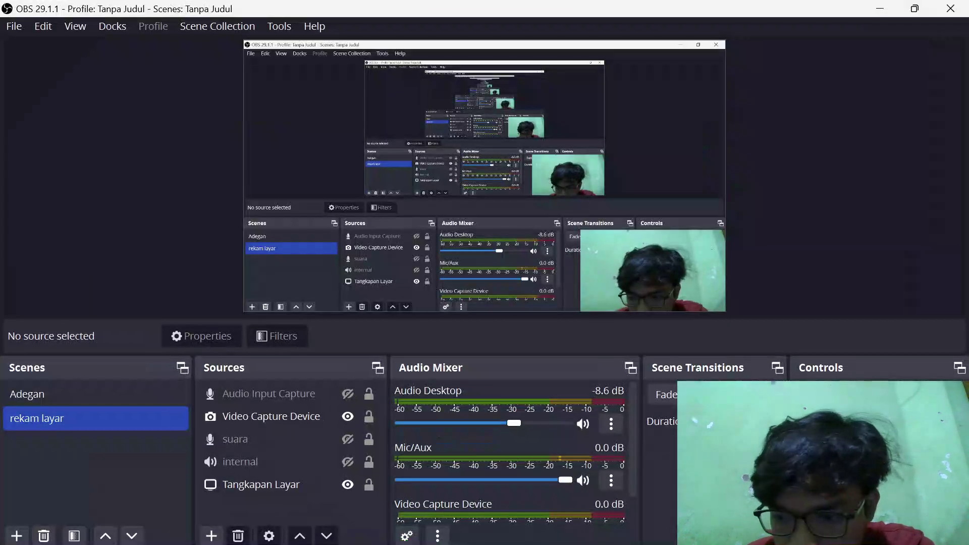
{"action": "key", "text": "alt+Tab"}
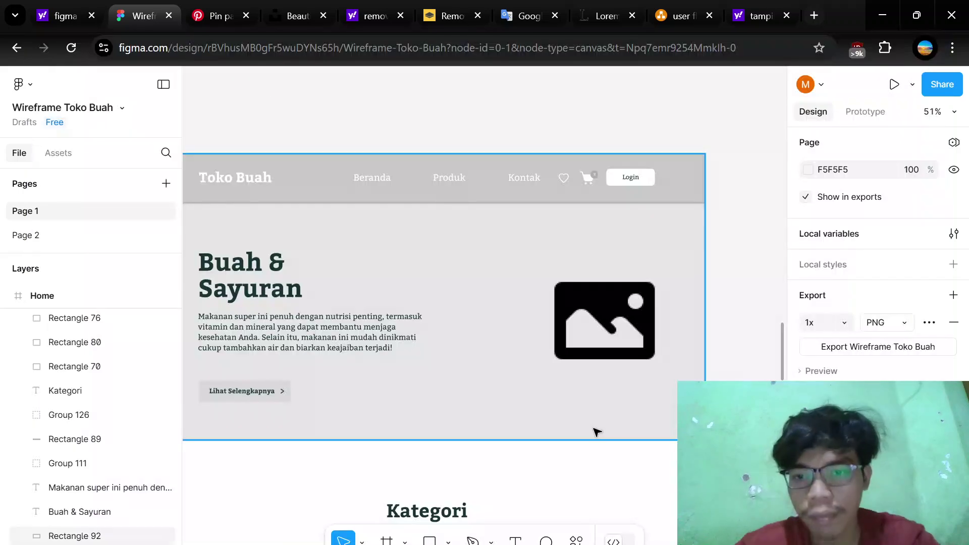
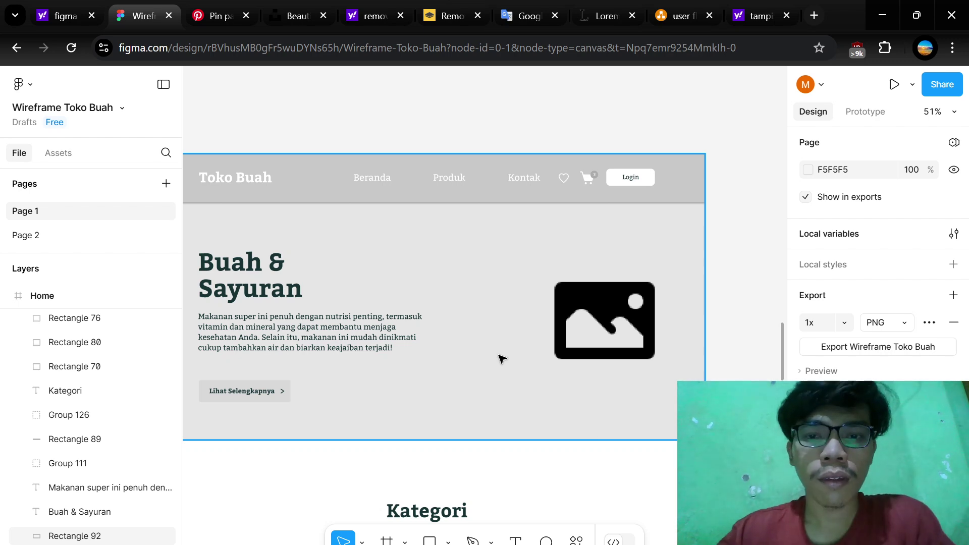
- Look over the Home wireframe's hero, Kategori and Produk Terbaru sections once more, returning to the header
{"action": "scroll", "coordinate": [498, 357], "scroll_direction": "down", "scroll_amount": 5}
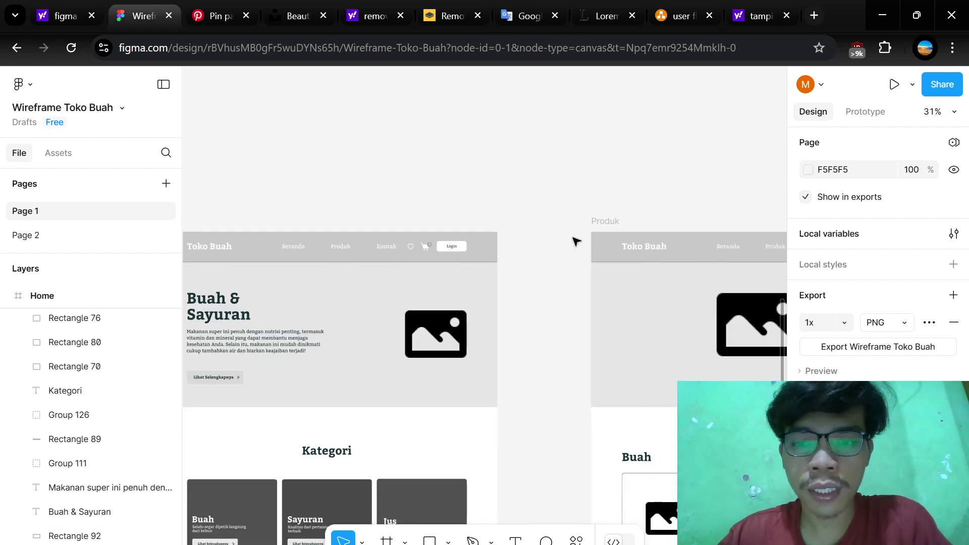
{"action": "scroll", "coordinate": [576, 241], "scroll_direction": "left", "scroll_amount": 5}
{"action": "scroll", "coordinate": [577, 242], "scroll_direction": "down", "scroll_amount": 5}
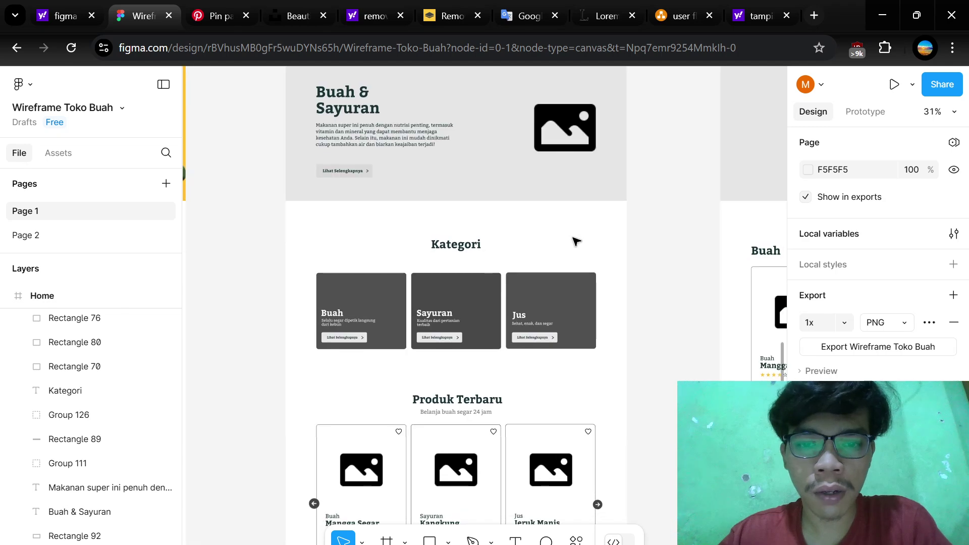
{"action": "scroll", "coordinate": [462, 385], "scroll_direction": "down", "scroll_amount": 5}
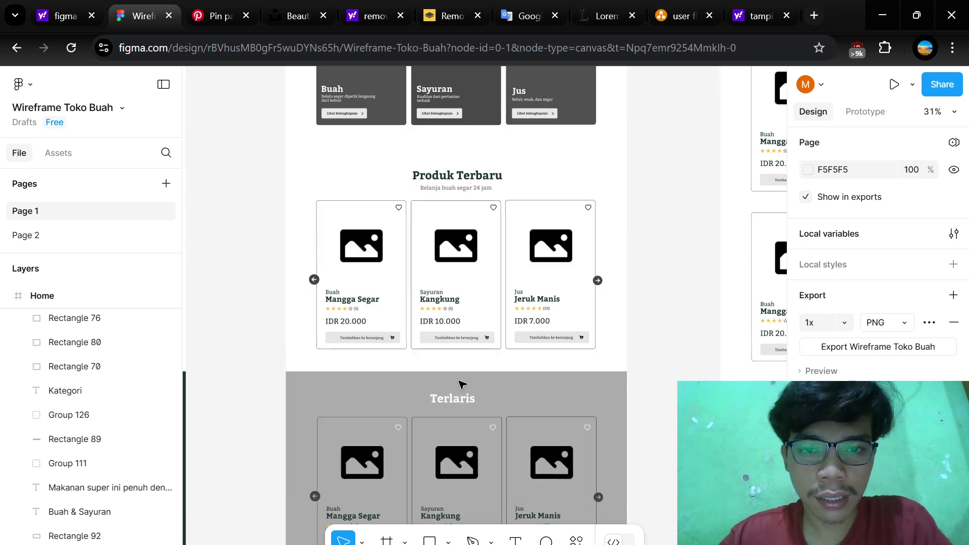
{"action": "scroll", "coordinate": [462, 385], "scroll_direction": "up", "scroll_amount": 10}
{"action": "scroll", "coordinate": [478, 353], "scroll_direction": "up", "scroll_amount": 3}
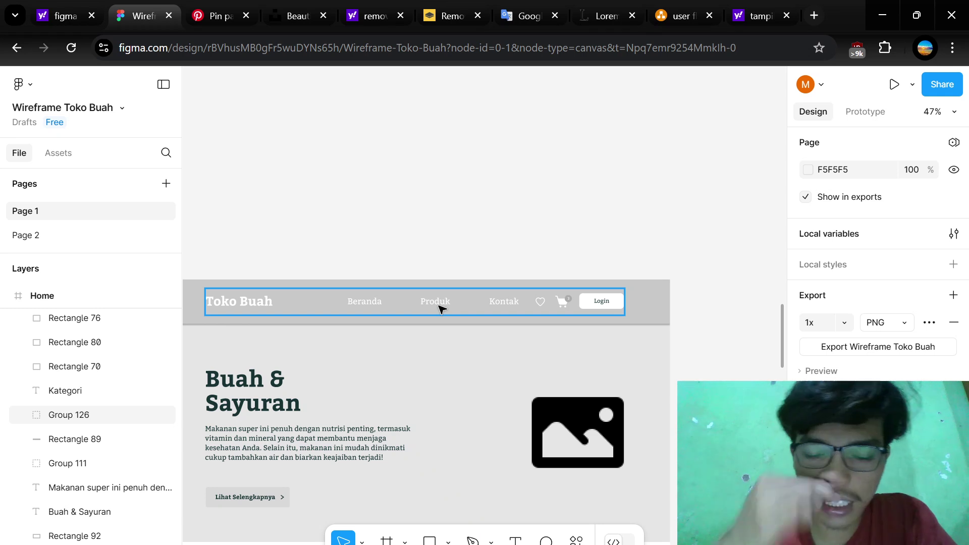
- Select the placeholder image in the Produk frame's hero section and inspect its position and dimensions
{"action": "scroll", "coordinate": [476, 288], "scroll_direction": "right", "scroll_amount": 10}
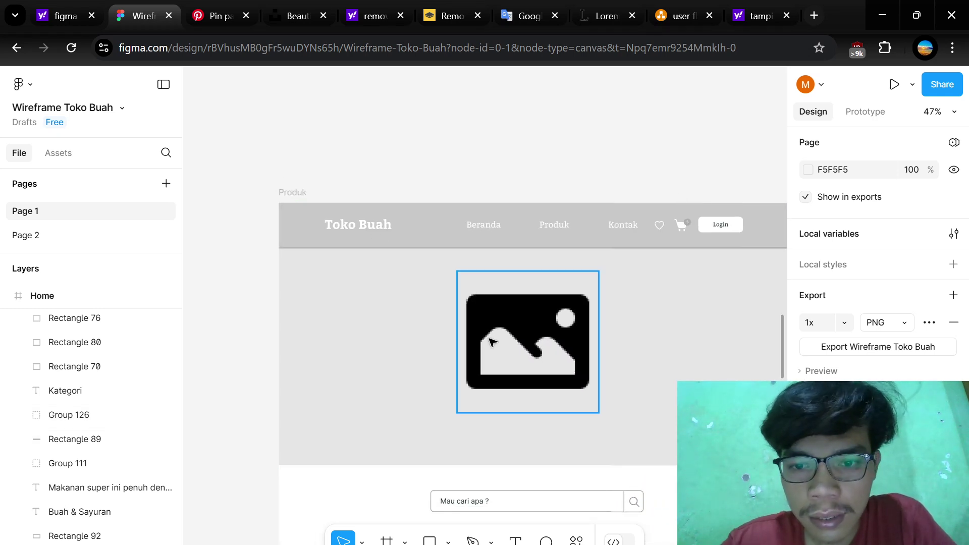
{"action": "scroll", "coordinate": [555, 233], "scroll_direction": "down", "scroll_amount": 2}
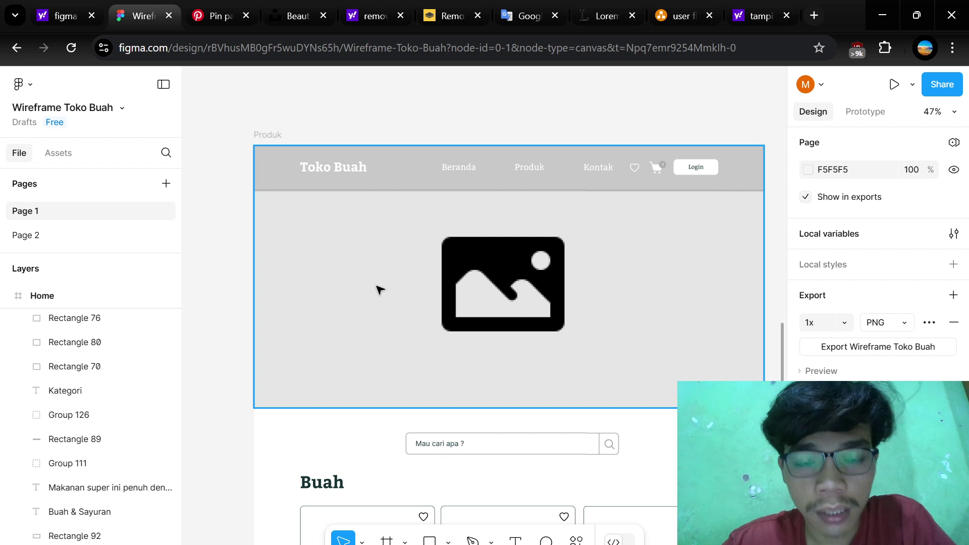
{"action": "left_click", "coordinate": [528, 300]}
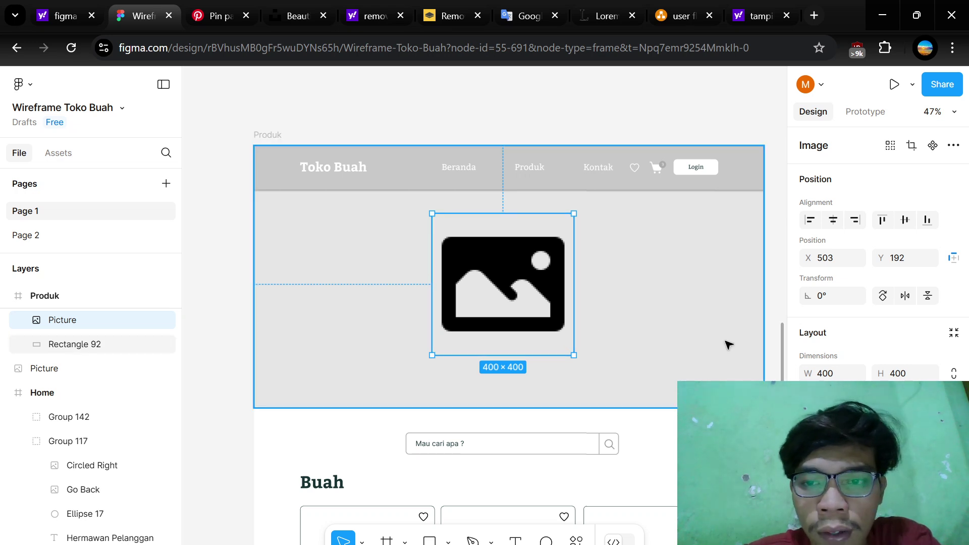
- Examine the Mau cari apa ? search bar between the Produk hero and the Buah product section
{"action": "scroll", "coordinate": [664, 302], "scroll_direction": "down", "scroll_amount": 3}
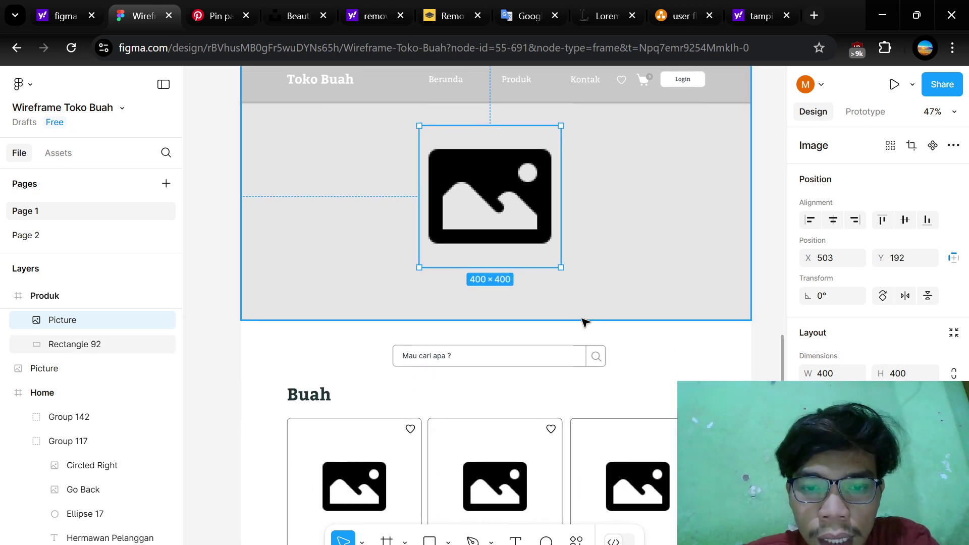
{"action": "scroll", "coordinate": [584, 320], "scroll_direction": "up", "scroll_amount": 5}
{"action": "scroll", "coordinate": [480, 384], "scroll_direction": "down", "scroll_amount": 2}
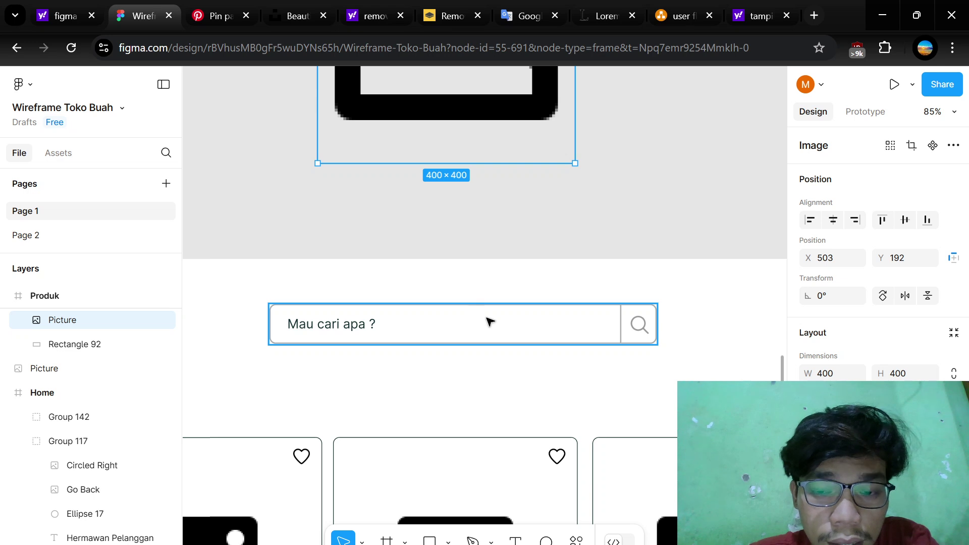
{"action": "scroll", "coordinate": [489, 321], "scroll_direction": "down", "scroll_amount": 1}
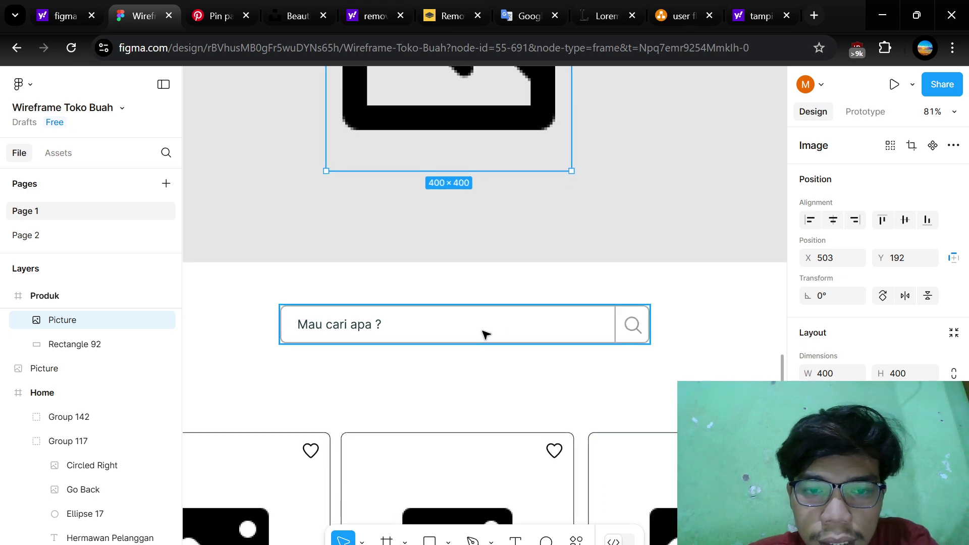
{"action": "scroll", "coordinate": [485, 331], "scroll_direction": "left", "scroll_amount": 3}
{"action": "scroll", "coordinate": [484, 330], "scroll_direction": "down", "scroll_amount": 3}
{"action": "scroll", "coordinate": [530, 109], "scroll_direction": "up", "scroll_amount": 3}
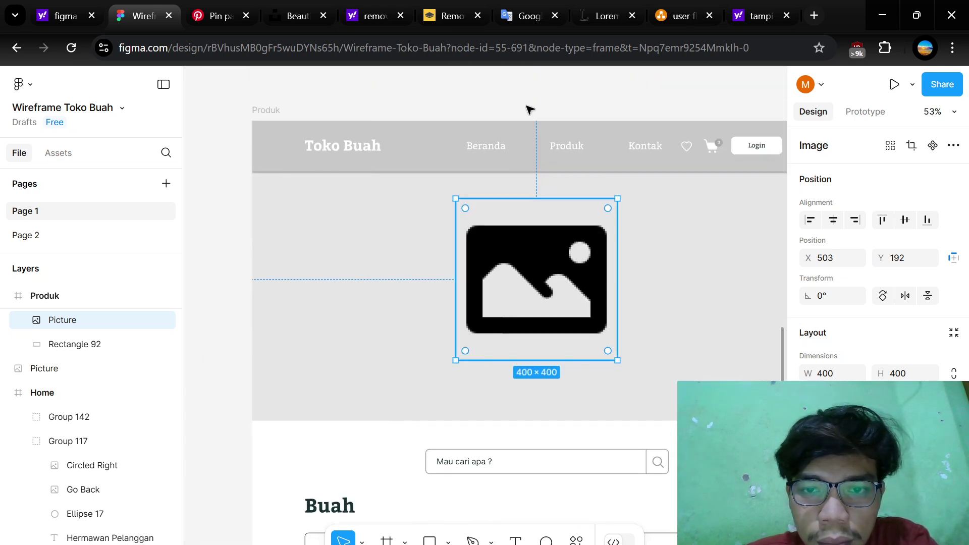
{"action": "scroll", "coordinate": [545, 281], "scroll_direction": "down", "scroll_amount": 1}
{"action": "scroll", "coordinate": [545, 281], "scroll_direction": "down", "scroll_amount": 2}
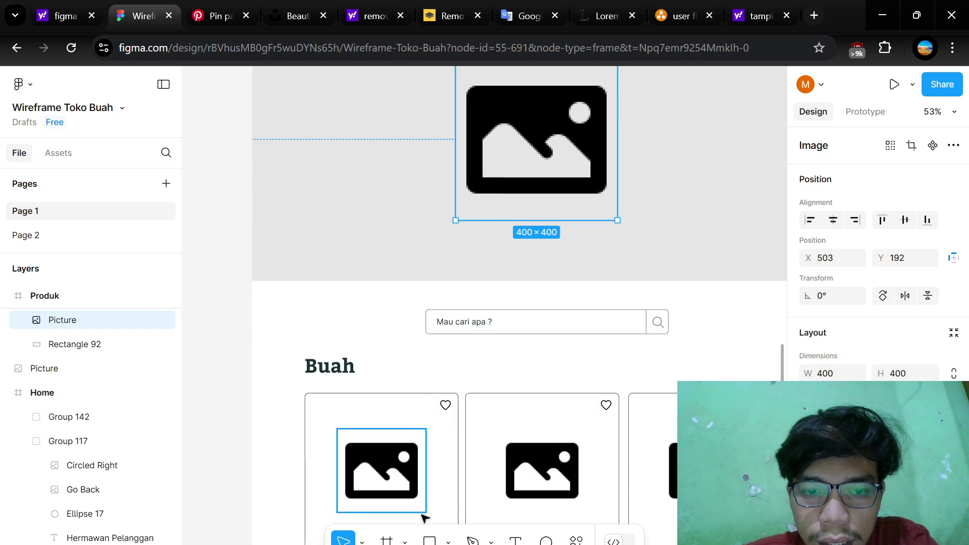
{"action": "scroll", "coordinate": [493, 363], "scroll_direction": "down", "scroll_amount": 1}
{"action": "scroll", "coordinate": [493, 361], "scroll_direction": "up", "scroll_amount": 2}
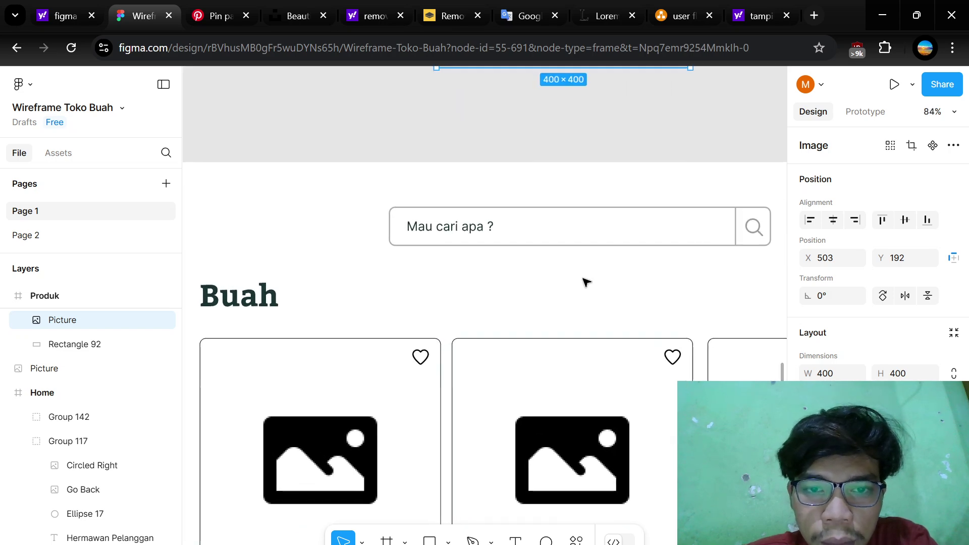
{"action": "scroll", "coordinate": [584, 281], "scroll_direction": "down", "scroll_amount": 2}
{"action": "scroll", "coordinate": [584, 281], "scroll_direction": "down", "scroll_amount": 5}
{"action": "scroll", "coordinate": [583, 281], "scroll_direction": "up", "scroll_amount": 3}
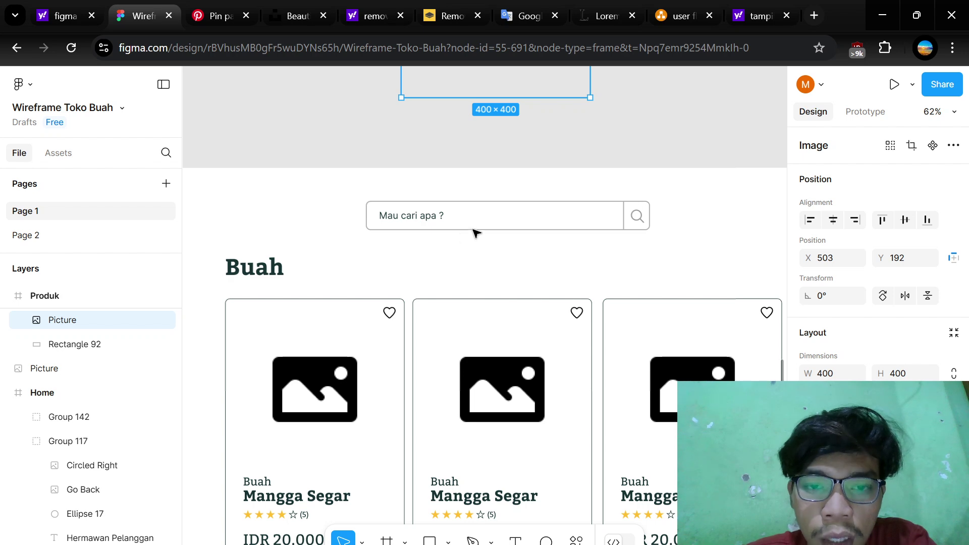
- Review the rows of Buah product cards on the Produk page through to the footer
{"action": "scroll", "coordinate": [480, 246], "scroll_direction": "down", "scroll_amount": 5}
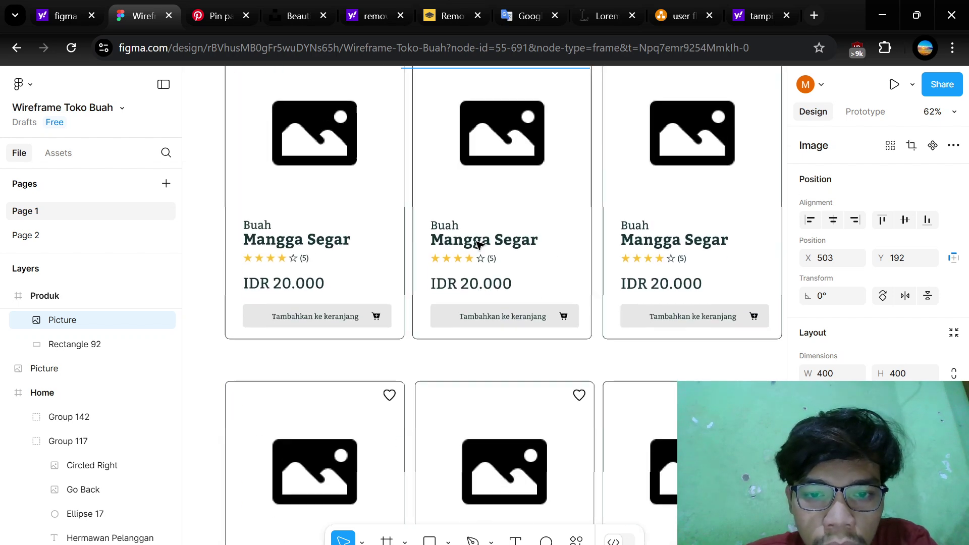
{"action": "scroll", "coordinate": [480, 245], "scroll_direction": "down", "scroll_amount": 4}
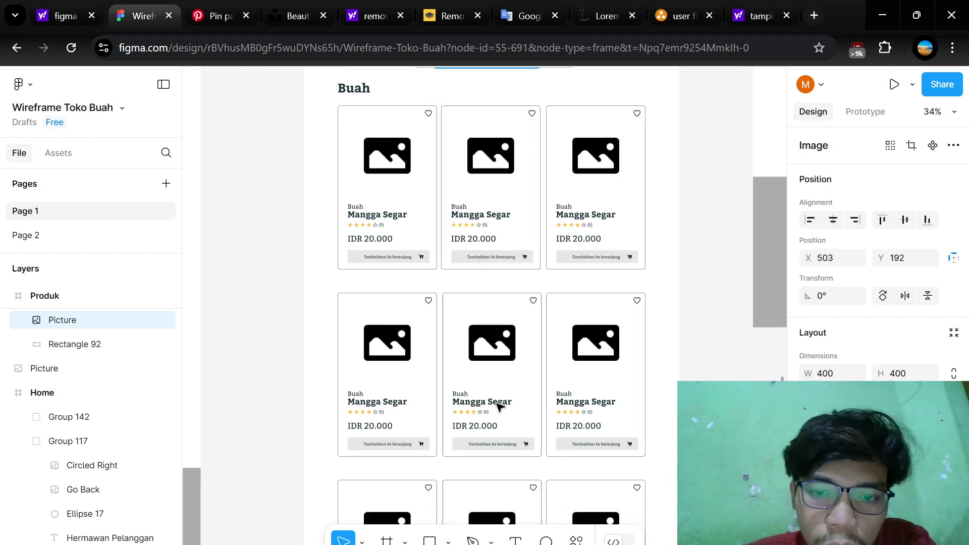
{"action": "scroll", "coordinate": [498, 404], "scroll_direction": "down", "scroll_amount": 2}
{"action": "scroll", "coordinate": [422, 462], "scroll_direction": "down", "scroll_amount": 3}
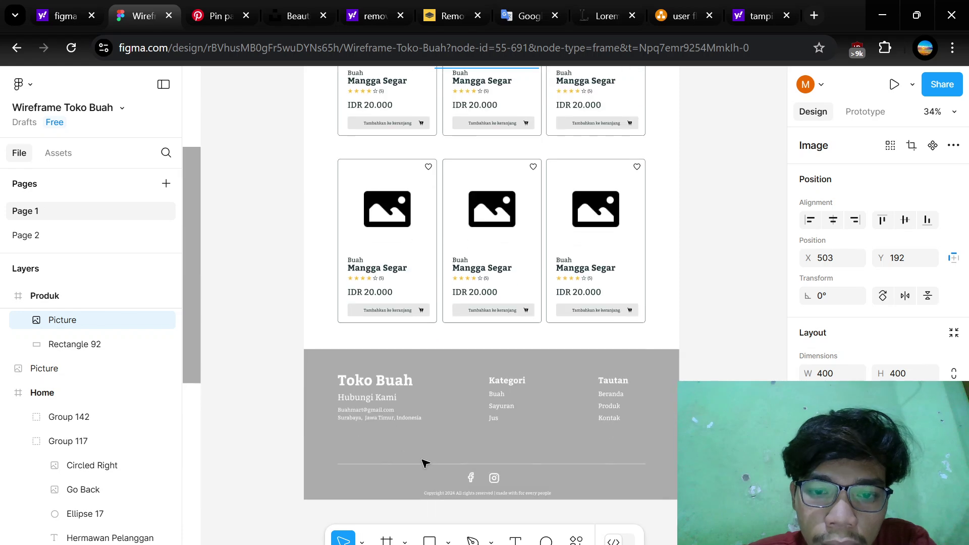
{"action": "scroll", "coordinate": [467, 284], "scroll_direction": "up", "scroll_amount": 5}
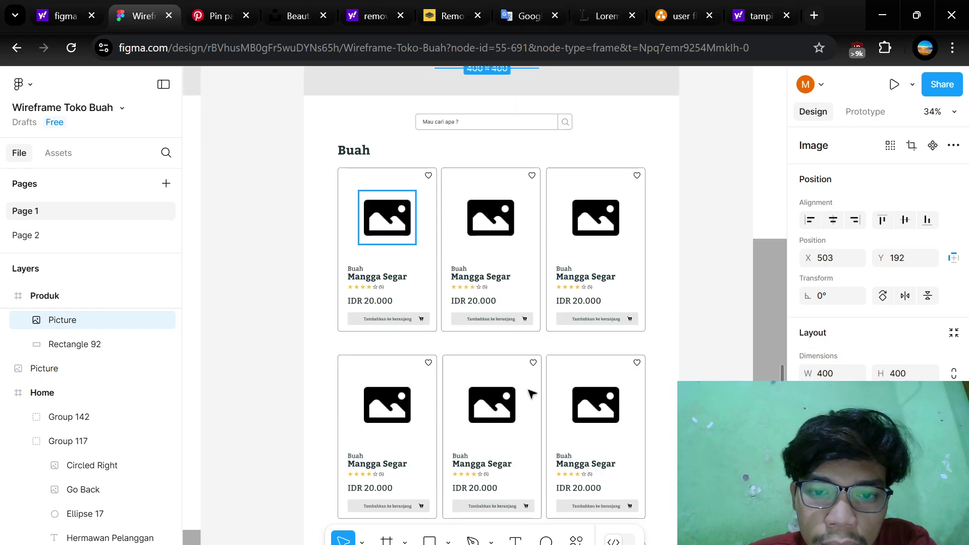
{"action": "scroll", "coordinate": [529, 393], "scroll_direction": "down", "scroll_amount": 10}
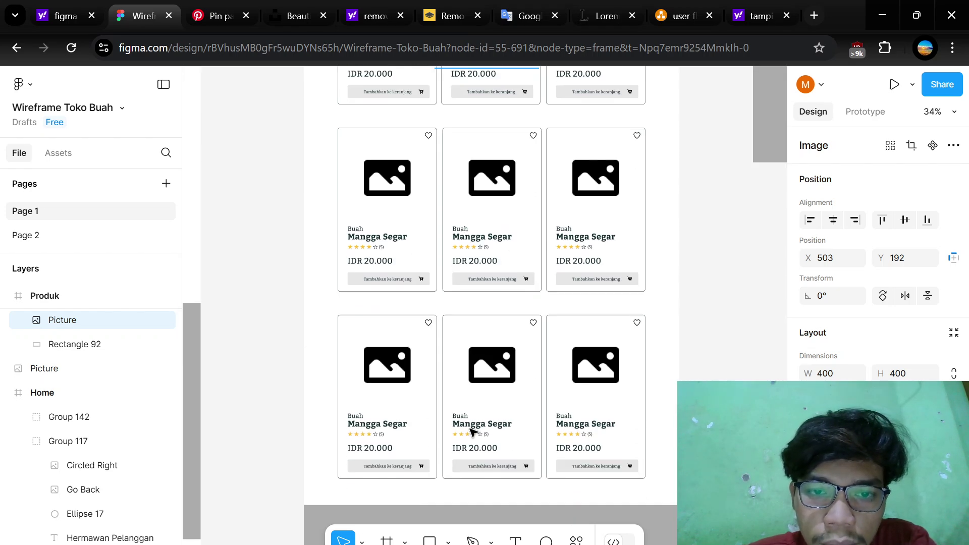
- Return to the Produk search bar and examine it close up together with the Buah heading
{"action": "scroll", "coordinate": [472, 432], "scroll_direction": "up", "scroll_amount": 8}
{"action": "scroll", "coordinate": [482, 264], "scroll_direction": "up", "scroll_amount": 5}
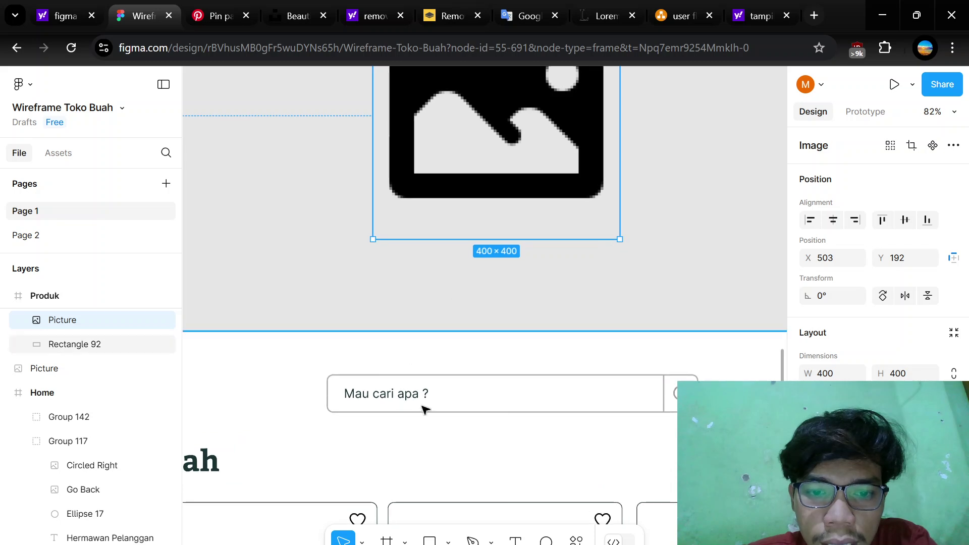
{"action": "scroll", "coordinate": [449, 384], "scroll_direction": "left", "scroll_amount": 2}
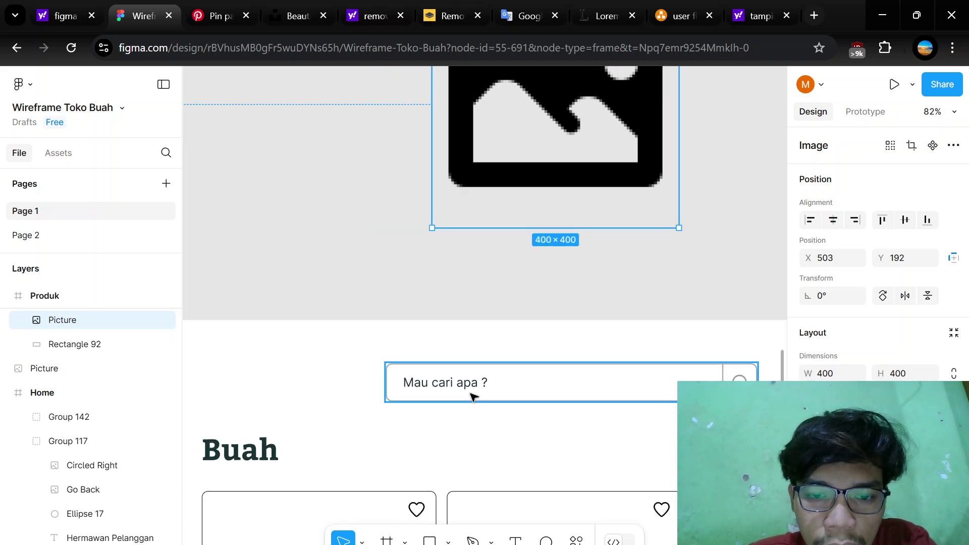
{"action": "scroll", "coordinate": [472, 396], "scroll_direction": "down", "scroll_amount": 2}
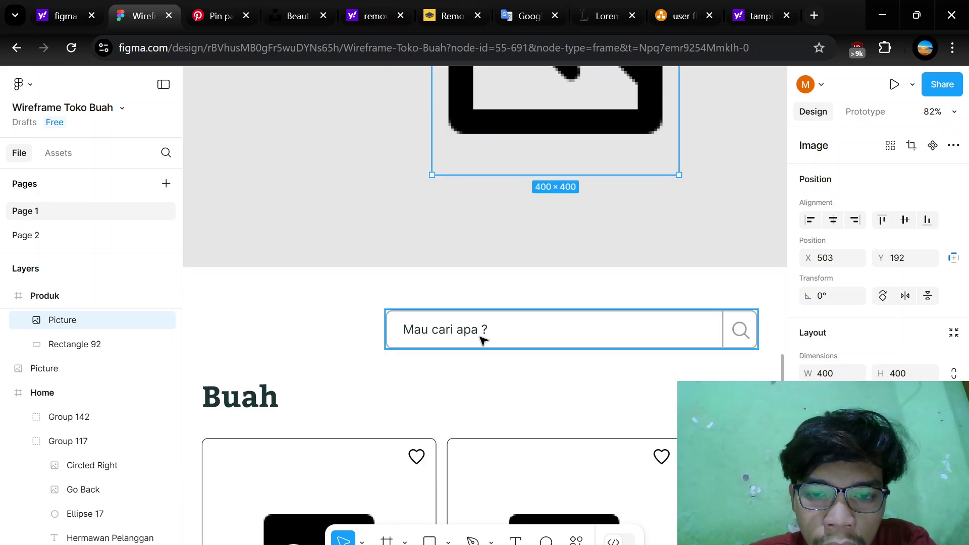
{"action": "scroll", "coordinate": [515, 353], "scroll_direction": "down", "scroll_amount": 2}
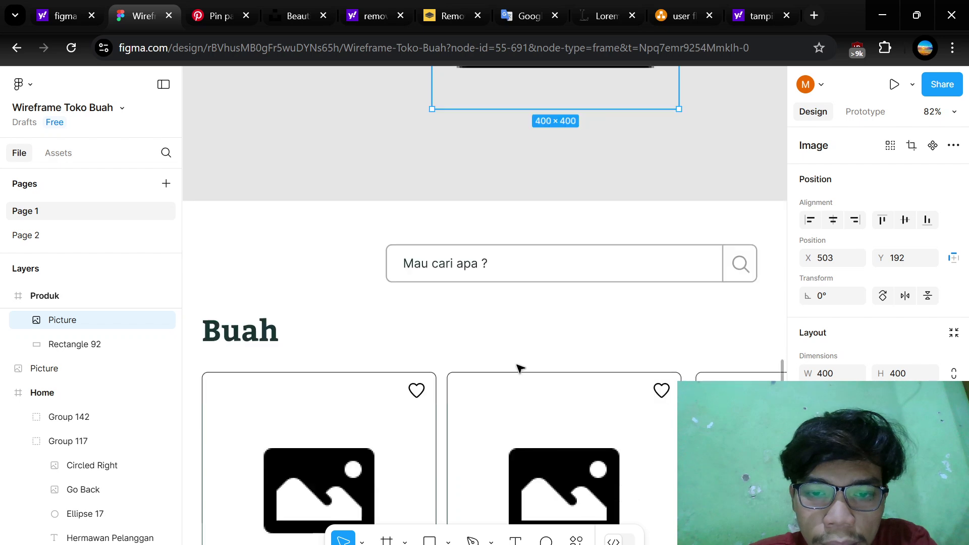
- Examine the first row of Mangga Segar cards, comparing their images, ratings, prices and Tambahkan ke keranjang buttons
{"action": "scroll", "coordinate": [520, 367], "scroll_direction": "down", "scroll_amount": 10}
{"action": "scroll", "coordinate": [506, 233], "scroll_direction": "up", "scroll_amount": 1}
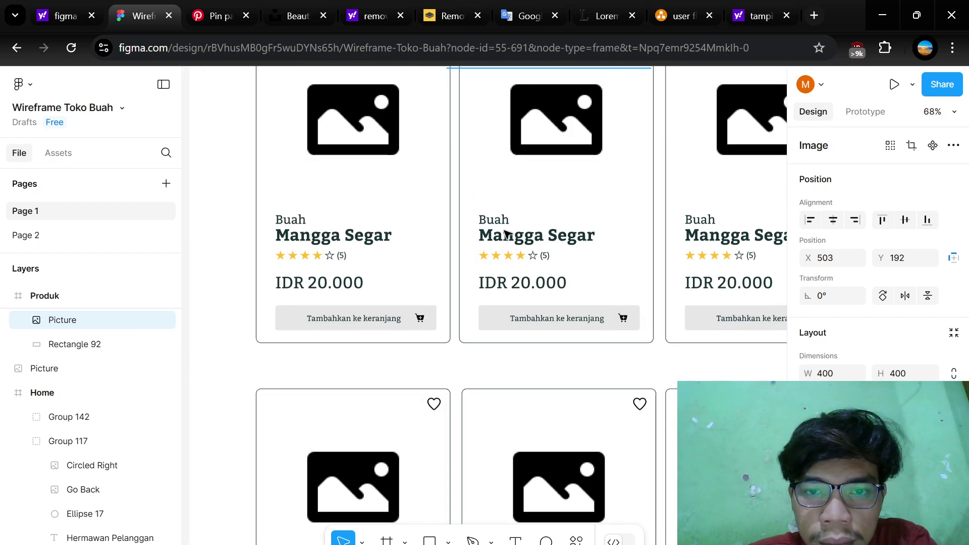
{"action": "scroll", "coordinate": [522, 375], "scroll_direction": "up", "scroll_amount": 3}
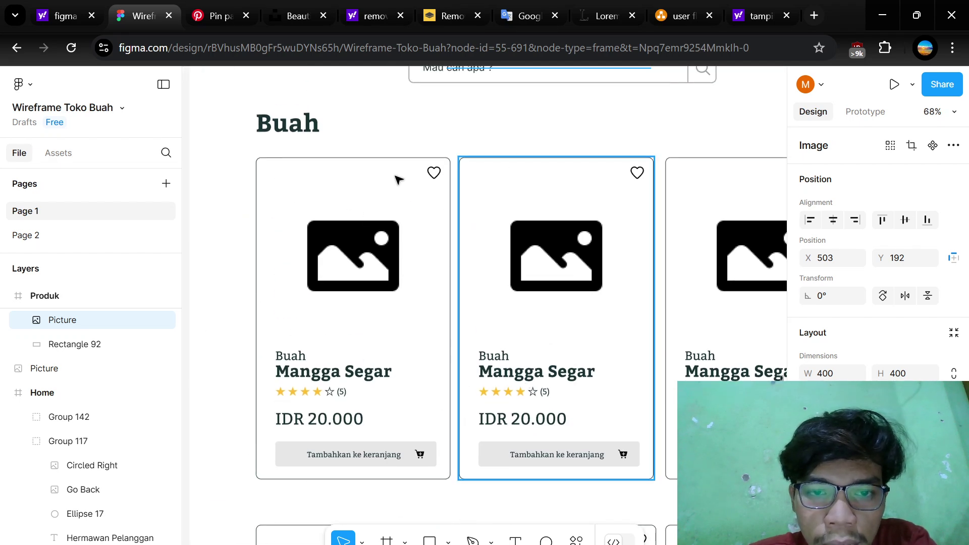
{"action": "scroll", "coordinate": [560, 320], "scroll_direction": "right", "scroll_amount": 3}
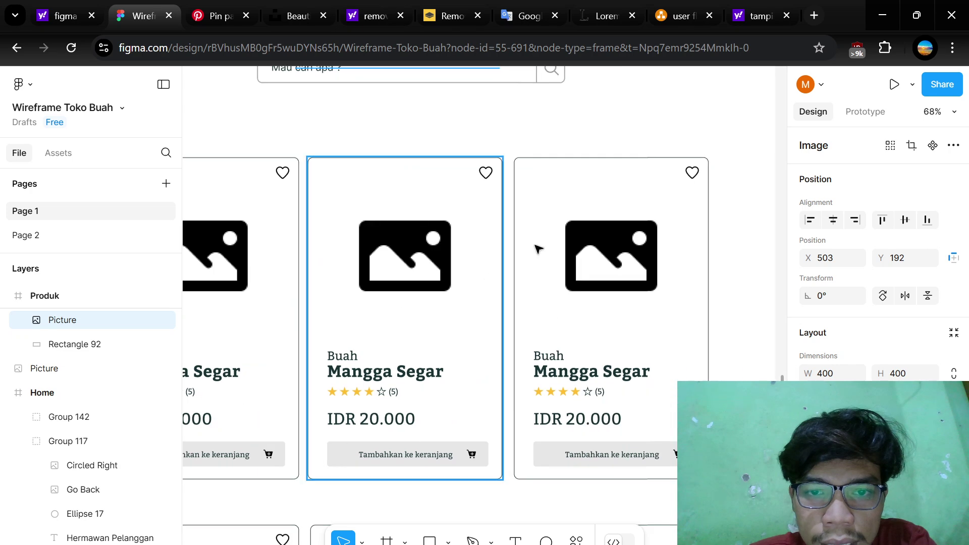
{"action": "scroll", "coordinate": [548, 237], "scroll_direction": "left", "scroll_amount": 3}
{"action": "scroll", "coordinate": [549, 237], "scroll_direction": "left", "scroll_amount": 1}
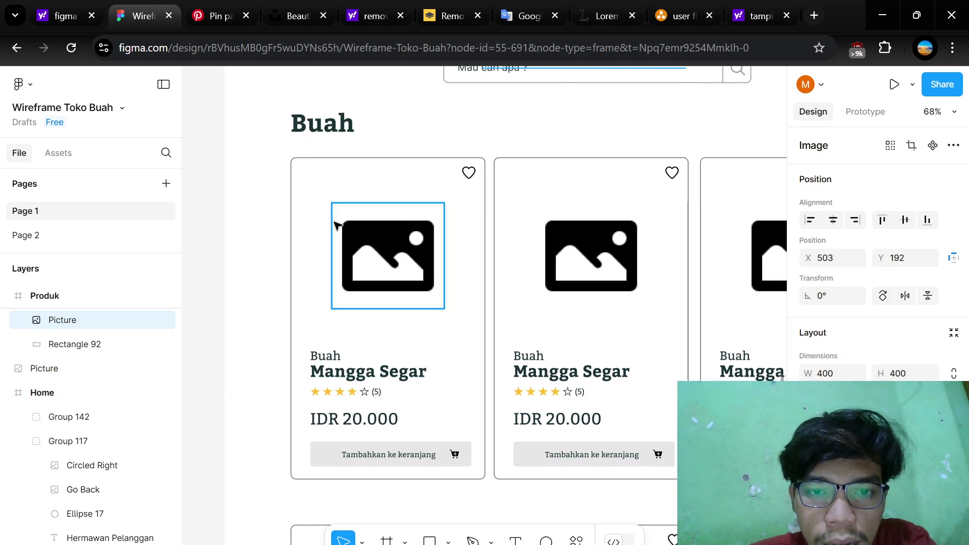
{"action": "scroll", "coordinate": [500, 328], "scroll_direction": "right", "scroll_amount": 3}
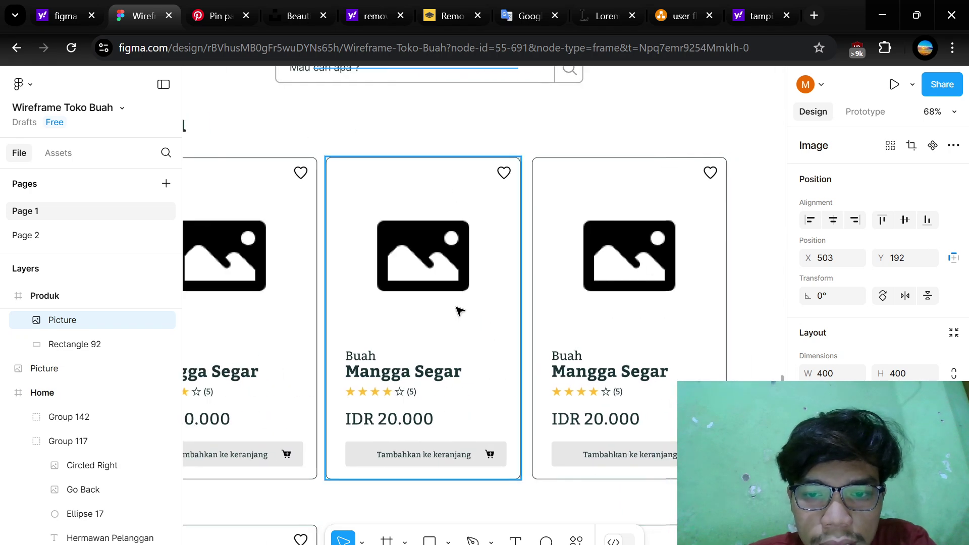
{"action": "scroll", "coordinate": [456, 309], "scroll_direction": "left", "scroll_amount": 2}
{"action": "scroll", "coordinate": [456, 310], "scroll_direction": "down", "scroll_amount": 2}
{"action": "scroll", "coordinate": [458, 311], "scroll_direction": "up", "scroll_amount": 4}
{"action": "scroll", "coordinate": [459, 310], "scroll_direction": "down", "scroll_amount": 2}
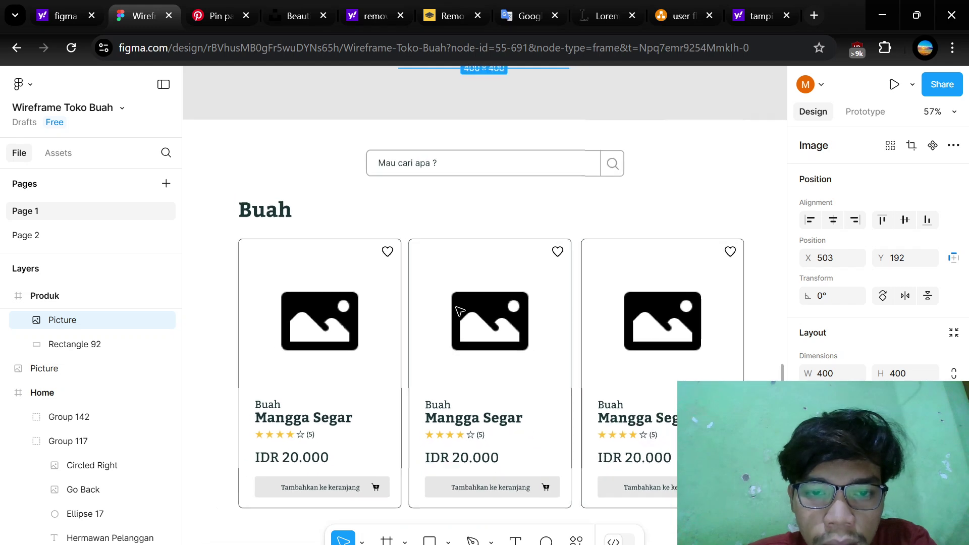
{"action": "scroll", "coordinate": [429, 252], "scroll_direction": "down", "scroll_amount": 3}
{"action": "scroll", "coordinate": [500, 351], "scroll_direction": "down", "scroll_amount": 2}
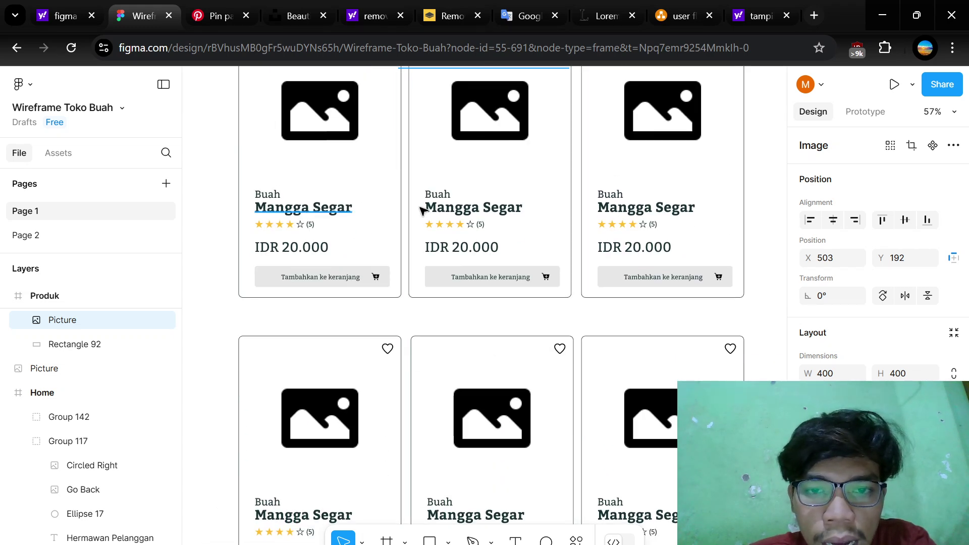
- Select the third product card in the first Buah row and compare it with the cards in the rows below
{"action": "left_click", "coordinate": [673, 212]}
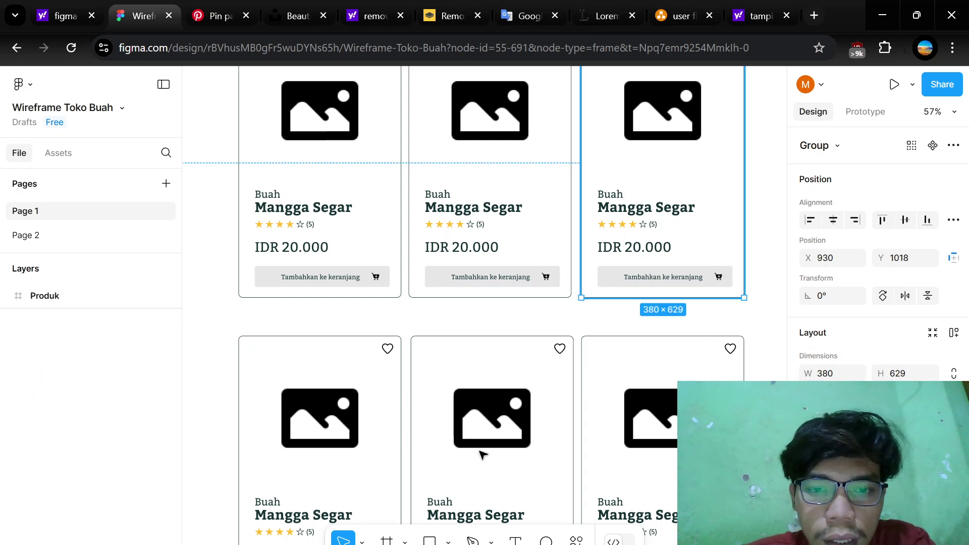
{"action": "scroll", "coordinate": [480, 454], "scroll_direction": "down", "scroll_amount": 1}
{"action": "scroll", "coordinate": [333, 353], "scroll_direction": "down", "scroll_amount": 3}
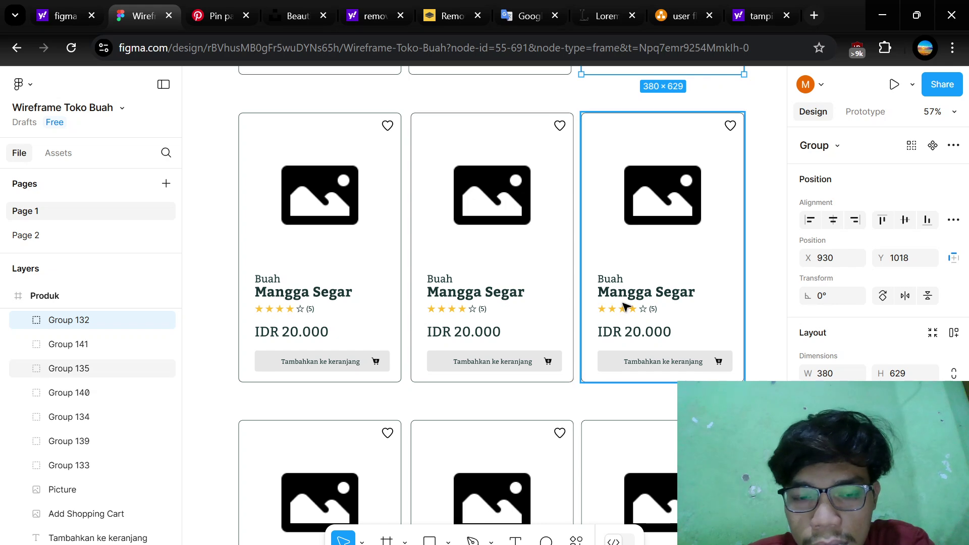
{"action": "scroll", "coordinate": [396, 297], "scroll_direction": "down", "scroll_amount": 4}
{"action": "scroll", "coordinate": [396, 297], "scroll_direction": "down", "scroll_amount": 1}
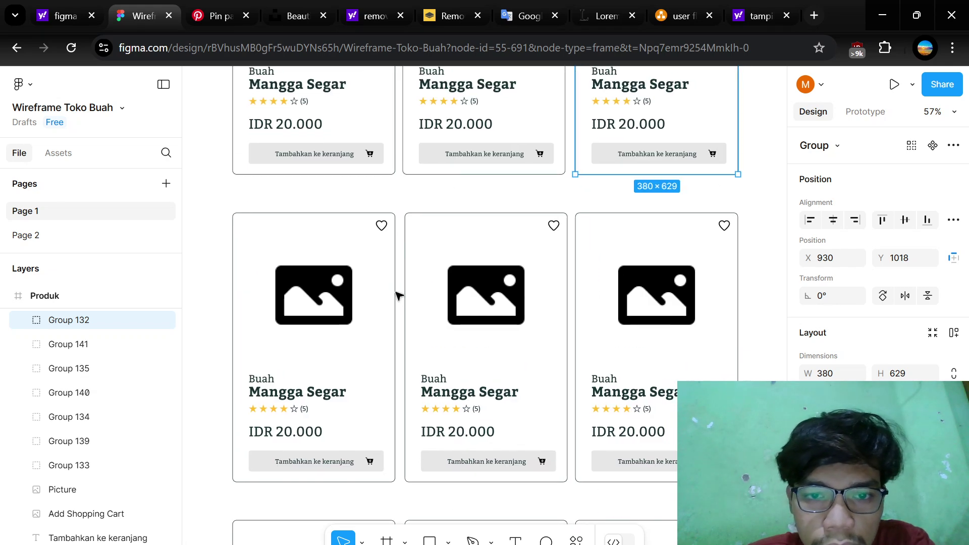
- Review the last row of product cards and the Toko Buah footer at the end of the Produk frame
{"action": "scroll", "coordinate": [441, 457], "scroll_direction": "down", "scroll_amount": 2, "text": "ctrl"}
{"action": "scroll", "coordinate": [442, 456], "scroll_direction": "up", "scroll_amount": 1}
{"action": "scroll", "coordinate": [443, 457], "scroll_direction": "down", "scroll_amount": 2}
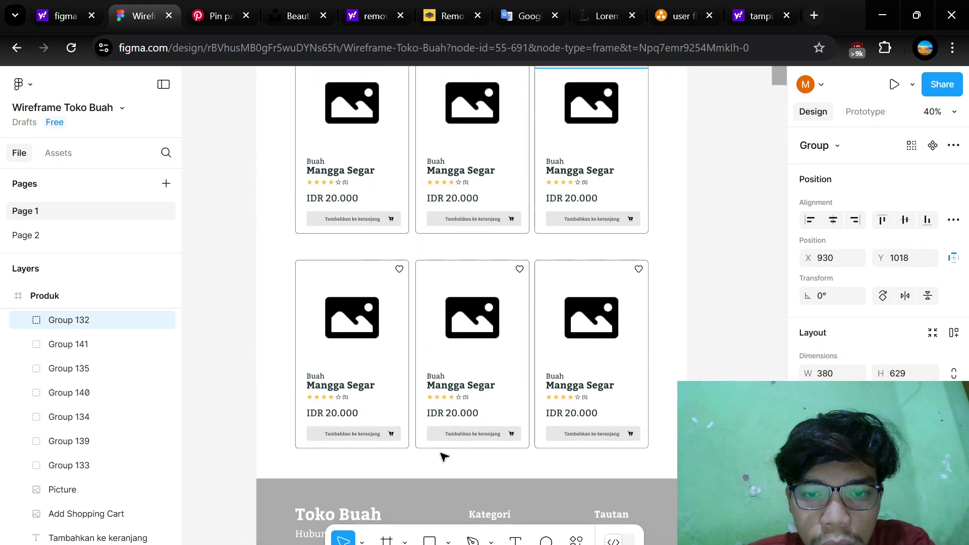
{"action": "scroll", "coordinate": [441, 456], "scroll_direction": "up", "scroll_amount": 2}
{"action": "scroll", "coordinate": [443, 456], "scroll_direction": "down", "scroll_amount": 8}
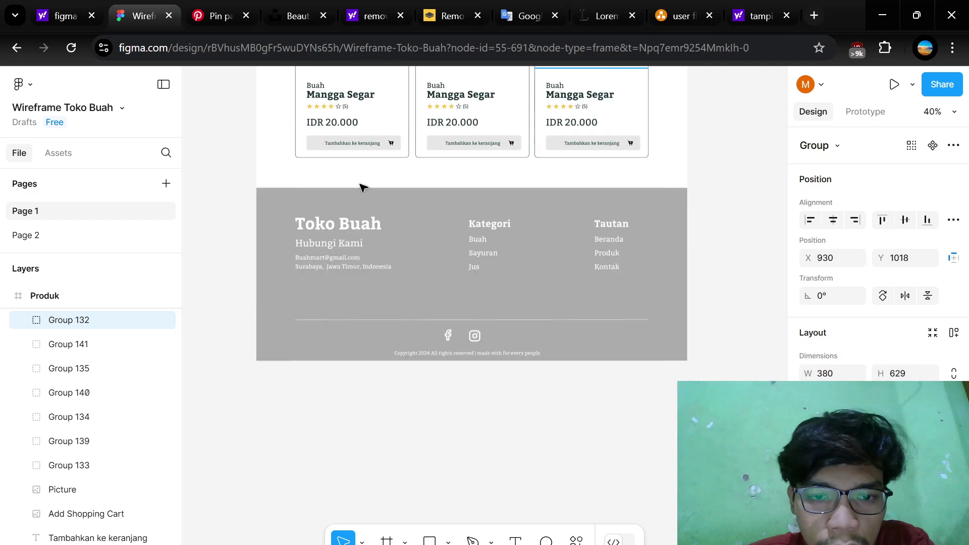
- Review the Produk page again from the Buah product card rows to the Toko Buah footer, ending on the first row's cards
{"action": "scroll", "coordinate": [474, 336], "scroll_direction": "up", "scroll_amount": 6}
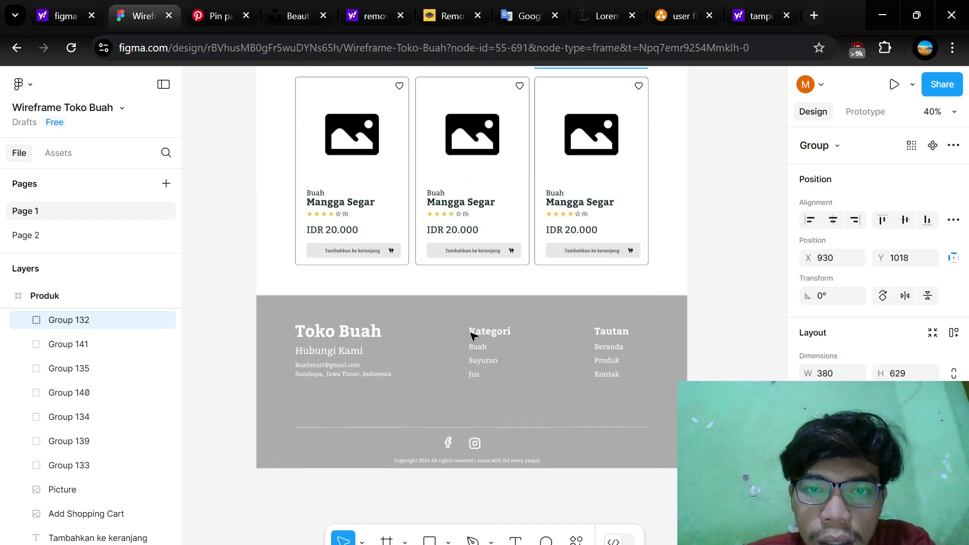
{"action": "scroll", "coordinate": [474, 336], "scroll_direction": "up", "scroll_amount": 1, "text": "ctrl"}
{"action": "scroll", "coordinate": [473, 337], "scroll_direction": "up", "scroll_amount": 5}
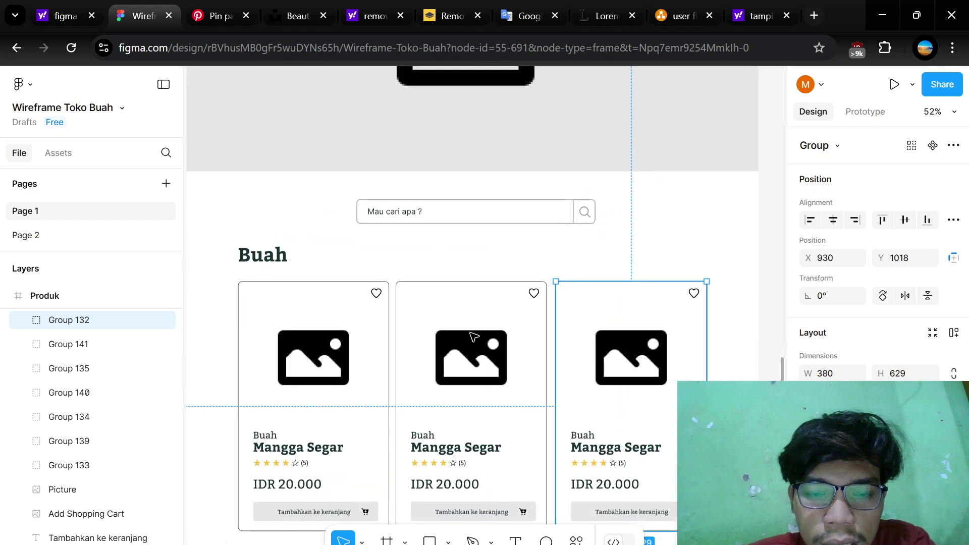
{"action": "scroll", "coordinate": [474, 336], "scroll_direction": "down", "scroll_amount": 4}
{"action": "scroll", "coordinate": [473, 337], "scroll_direction": "down", "scroll_amount": 3}
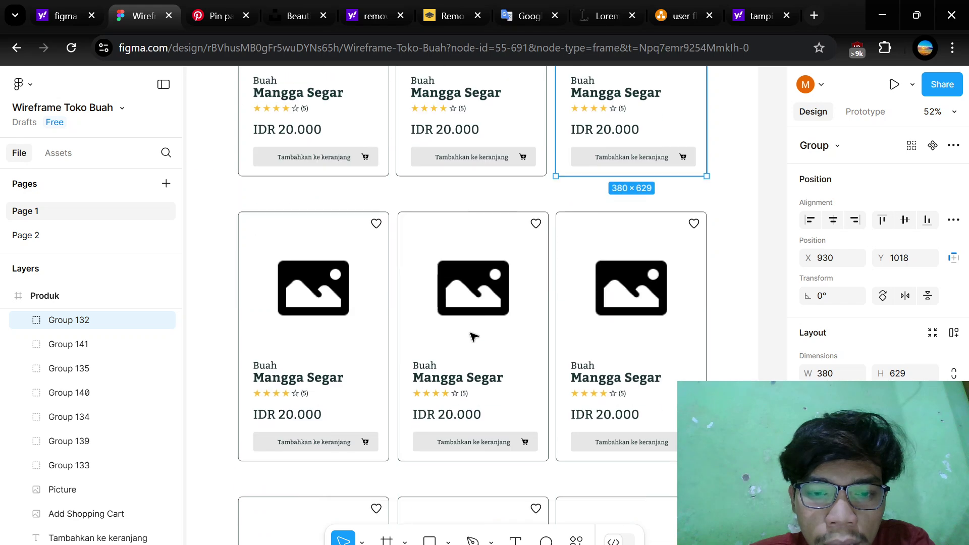
{"action": "scroll", "coordinate": [474, 336], "scroll_direction": "down", "scroll_amount": 4}
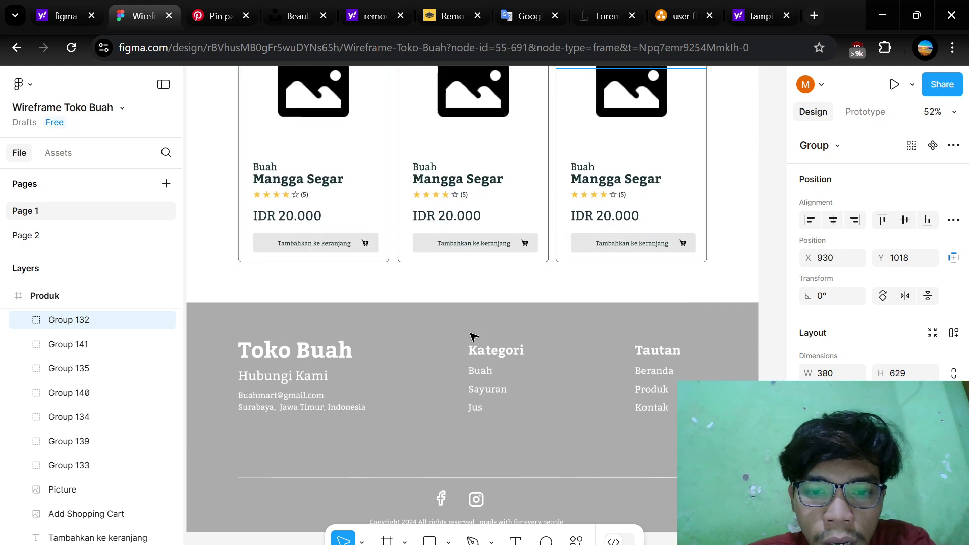
{"action": "scroll", "coordinate": [473, 337], "scroll_direction": "up", "scroll_amount": 4}
{"action": "scroll", "coordinate": [473, 337], "scroll_direction": "up", "scroll_amount": 4}
{"action": "scroll", "coordinate": [472, 336], "scroll_direction": "up", "scroll_amount": 3}
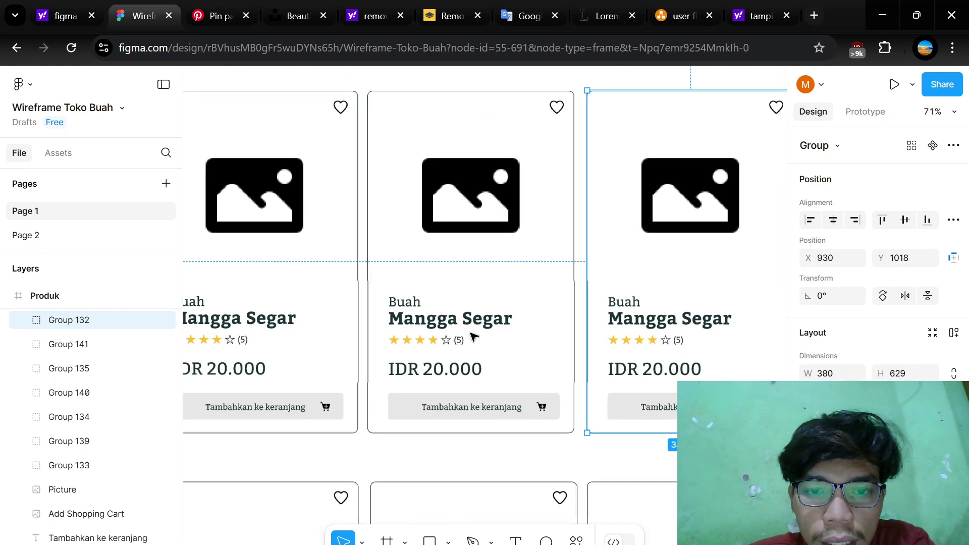
- Select the Mau cari apa ? search bar on the Produk page and examine its placement between the hero image and the Buah cards
{"action": "scroll", "coordinate": [472, 336], "scroll_direction": "up", "scroll_amount": 4}
{"action": "left_click", "coordinate": [404, 162]}
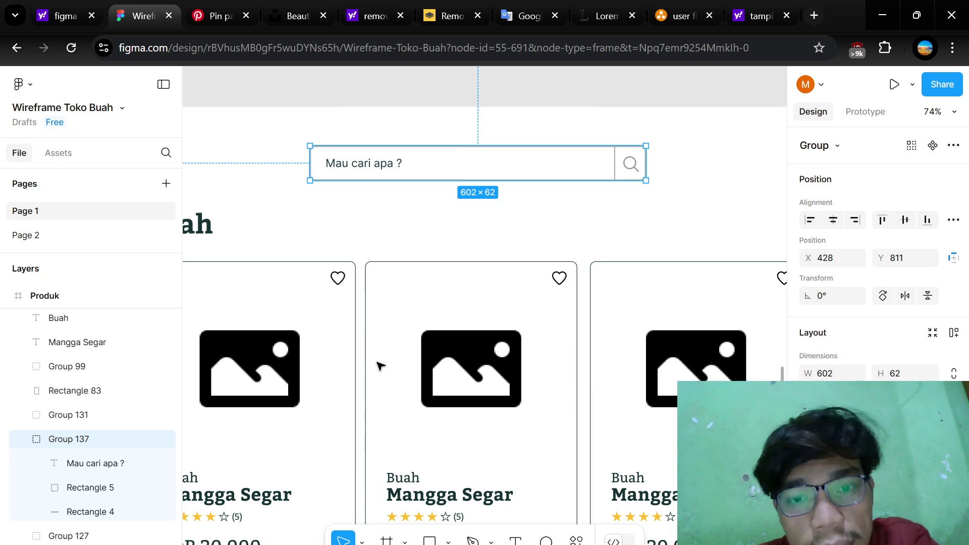
{"action": "scroll", "coordinate": [338, 270], "scroll_direction": "left", "scroll_amount": 3}
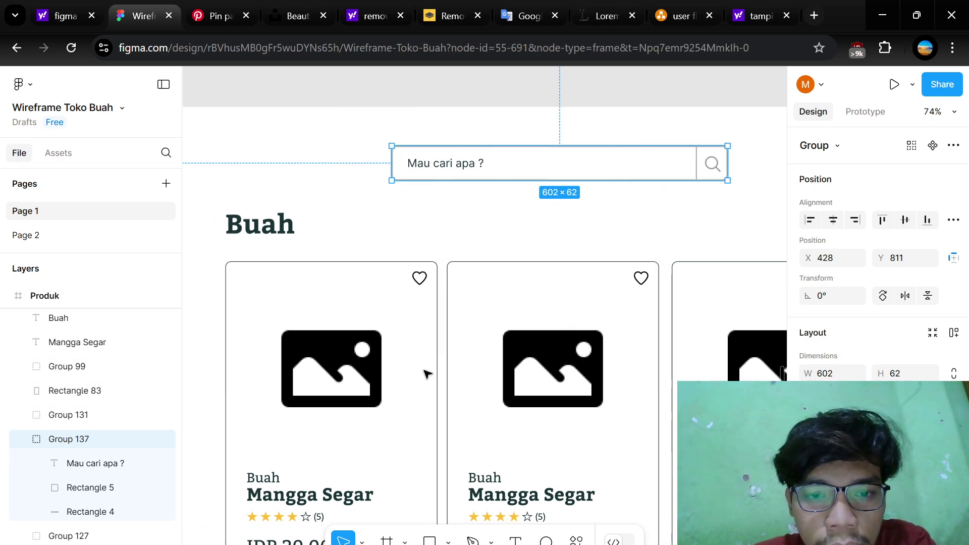
{"action": "scroll", "coordinate": [425, 373], "scroll_direction": "down", "scroll_amount": 5}
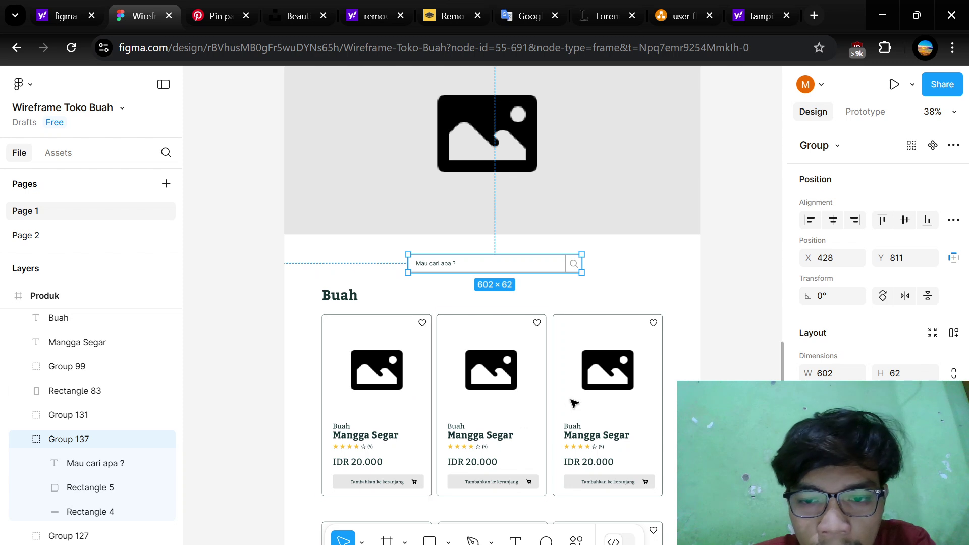
{"action": "scroll", "coordinate": [568, 402], "scroll_direction": "up", "scroll_amount": 2}
{"action": "scroll", "coordinate": [565, 402], "scroll_direction": "up", "scroll_amount": 3}
{"action": "scroll", "coordinate": [396, 312], "scroll_direction": "up", "scroll_amount": 2}
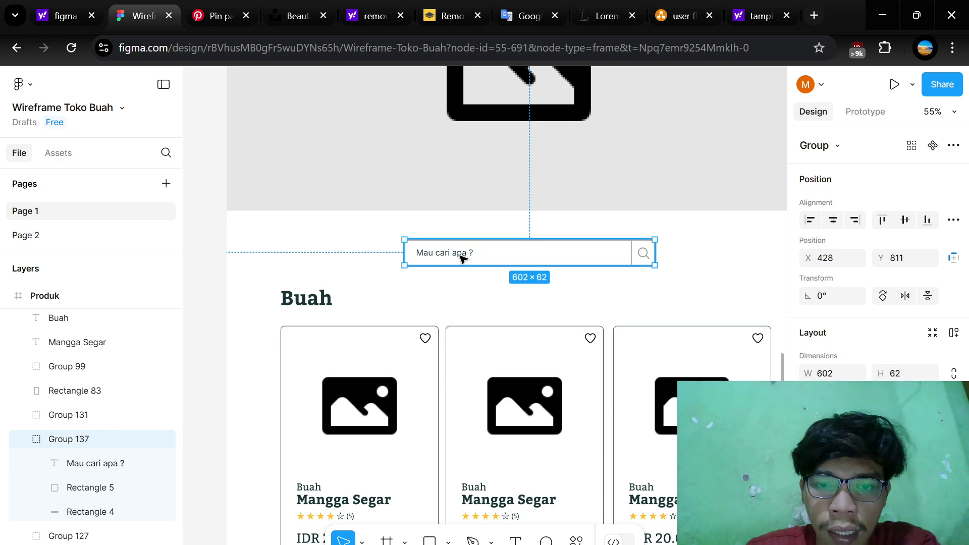
- Examine the Produk frame from the search bar through the Buah product cards down to the footer
{"action": "scroll", "coordinate": [556, 444], "scroll_direction": "down", "scroll_amount": 5}
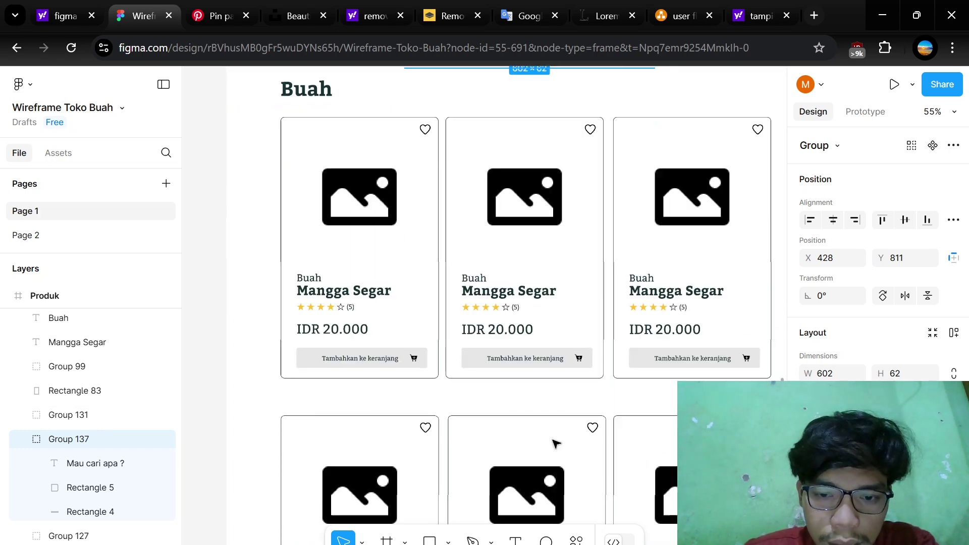
{"action": "scroll", "coordinate": [519, 408], "scroll_direction": "down", "scroll_amount": 2, "text": "ctrl"}
{"action": "scroll", "coordinate": [521, 409], "scroll_direction": "down", "scroll_amount": 3, "text": "ctrl"}
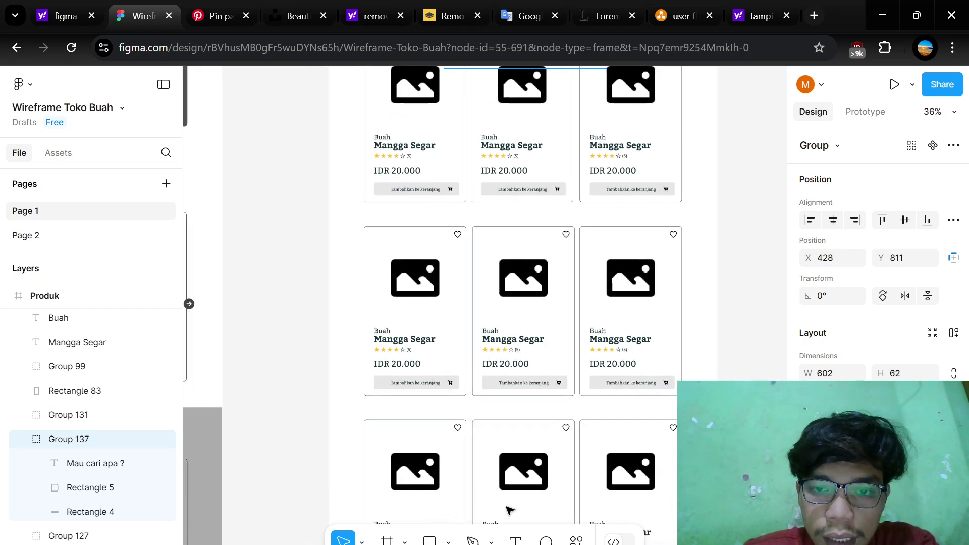
{"action": "scroll", "coordinate": [541, 309], "scroll_direction": "down", "scroll_amount": 3}
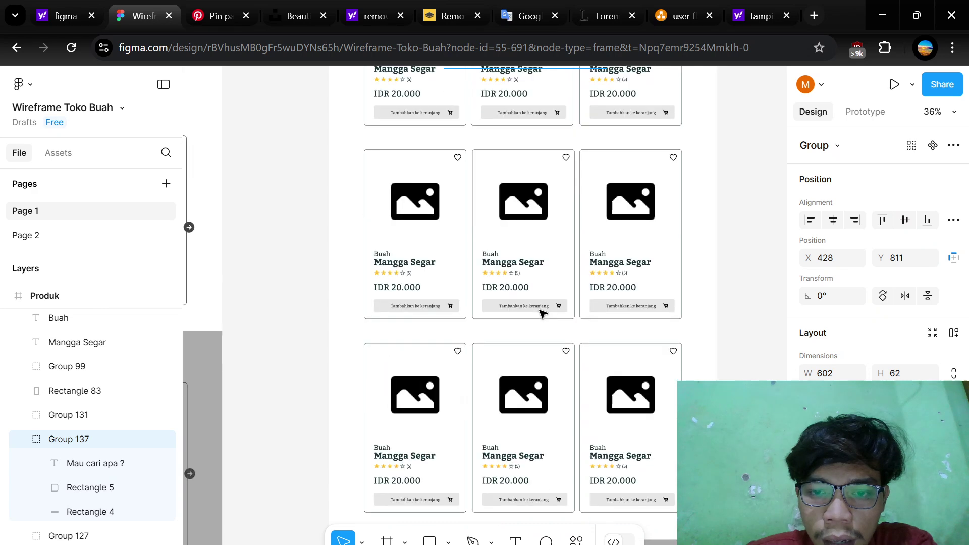
{"action": "scroll", "coordinate": [508, 144], "scroll_direction": "up", "scroll_amount": 2}
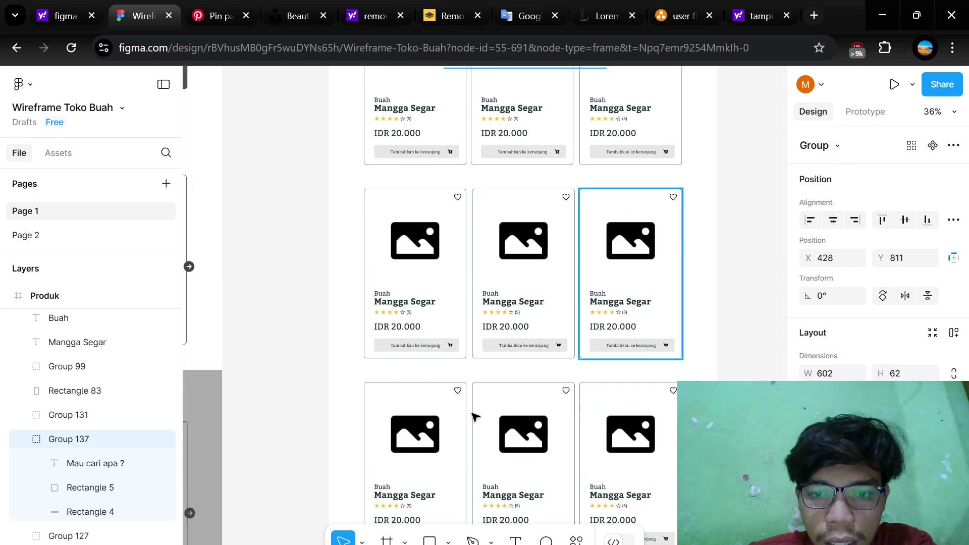
{"action": "scroll", "coordinate": [626, 272], "scroll_direction": "up", "scroll_amount": 4}
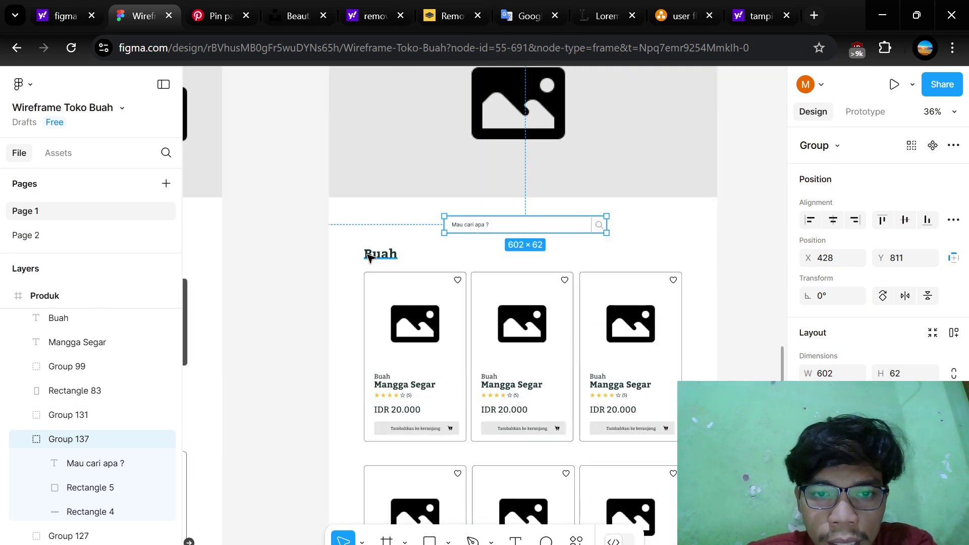
{"action": "scroll", "coordinate": [419, 237], "scroll_direction": "up", "scroll_amount": 5}
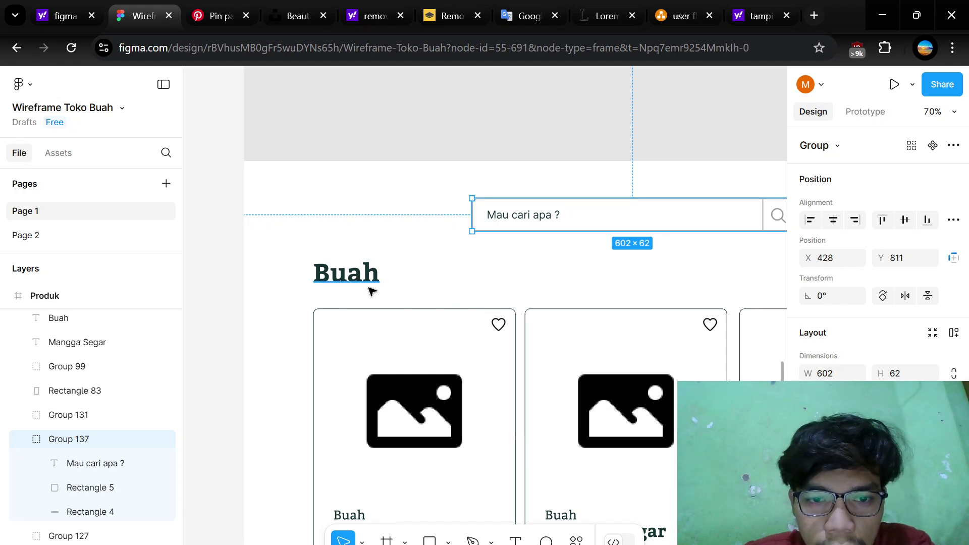
{"action": "scroll", "coordinate": [482, 368], "scroll_direction": "down", "scroll_amount": 5}
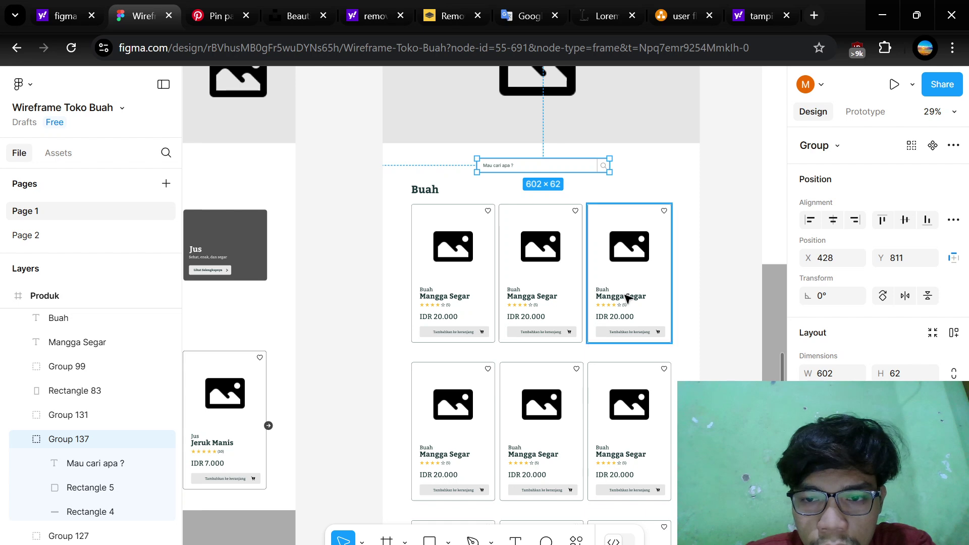
{"action": "scroll", "coordinate": [554, 458], "scroll_direction": "down", "scroll_amount": 1}
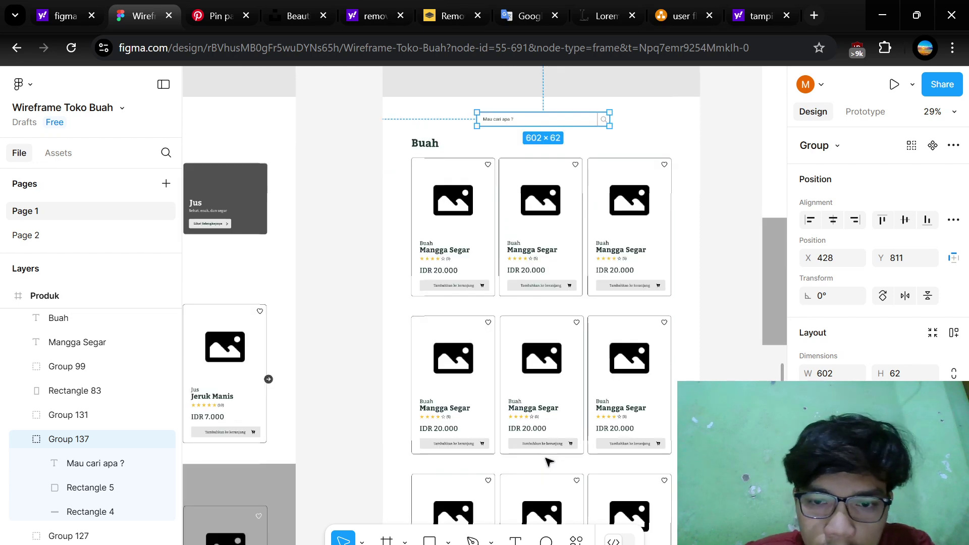
{"action": "scroll", "coordinate": [550, 460], "scroll_direction": "up", "scroll_amount": 3}
{"action": "scroll", "coordinate": [548, 461], "scroll_direction": "down", "scroll_amount": 6}
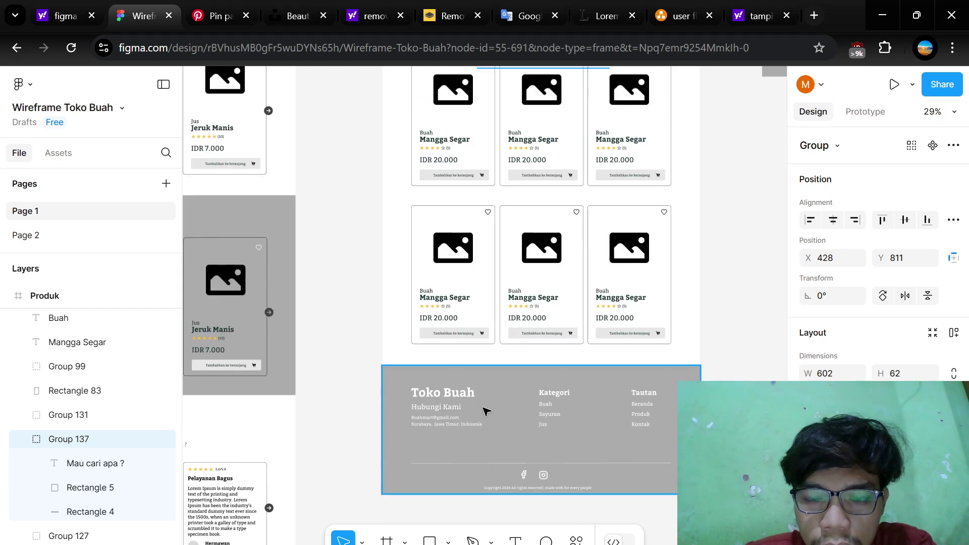
{"action": "scroll", "coordinate": [485, 409], "scroll_direction": "up", "scroll_amount": 4}
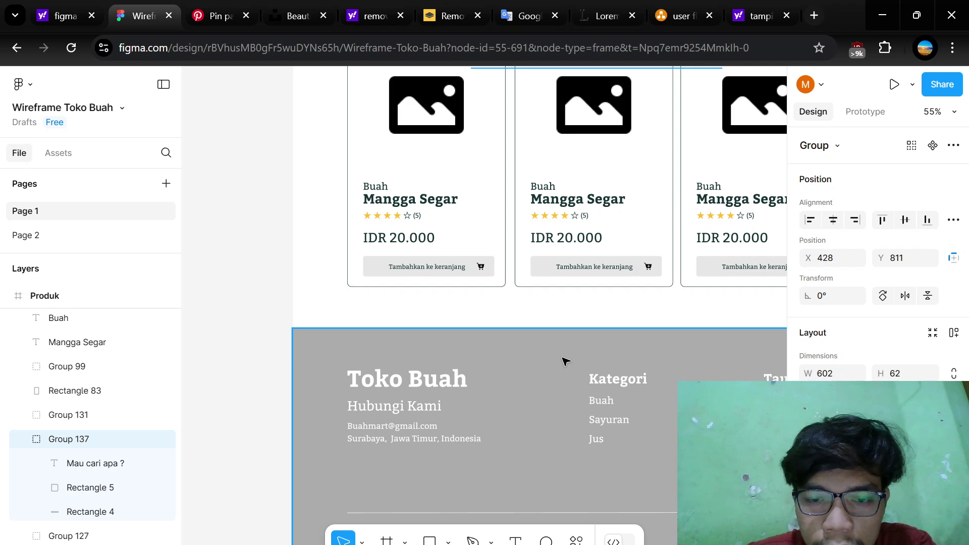
{"action": "scroll", "coordinate": [565, 361], "scroll_direction": "down", "scroll_amount": 3}
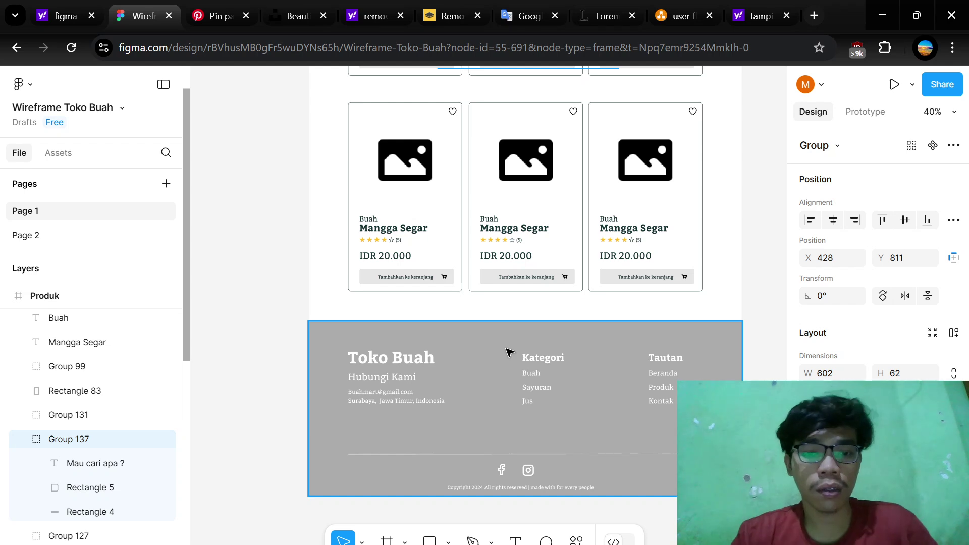
{"action": "scroll", "coordinate": [485, 369], "scroll_direction": "down", "scroll_amount": 3}
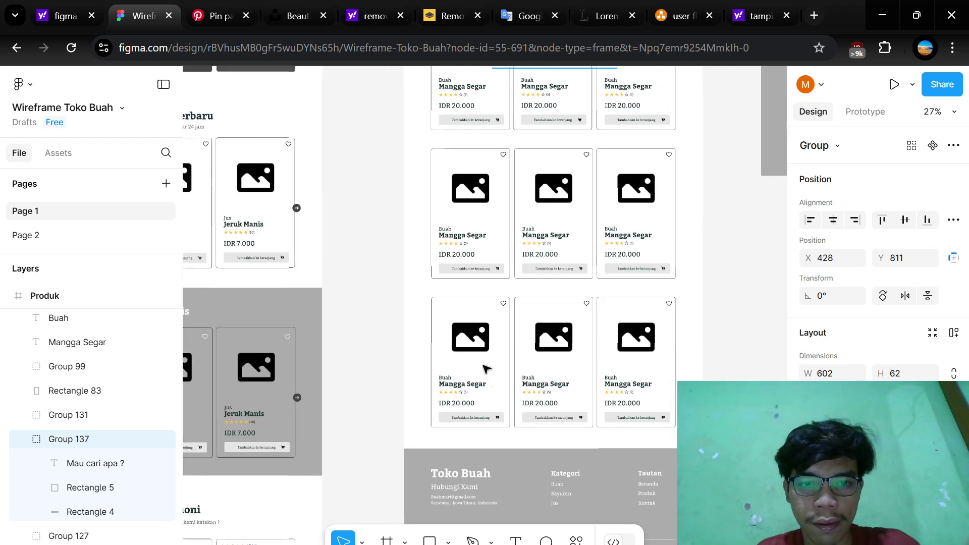
{"action": "scroll", "coordinate": [485, 368], "scroll_direction": "left", "scroll_amount": 5}
{"action": "scroll", "coordinate": [486, 368], "scroll_direction": "up", "scroll_amount": 6}
{"action": "scroll", "coordinate": [505, 360], "scroll_direction": "right", "scroll_amount": 8}
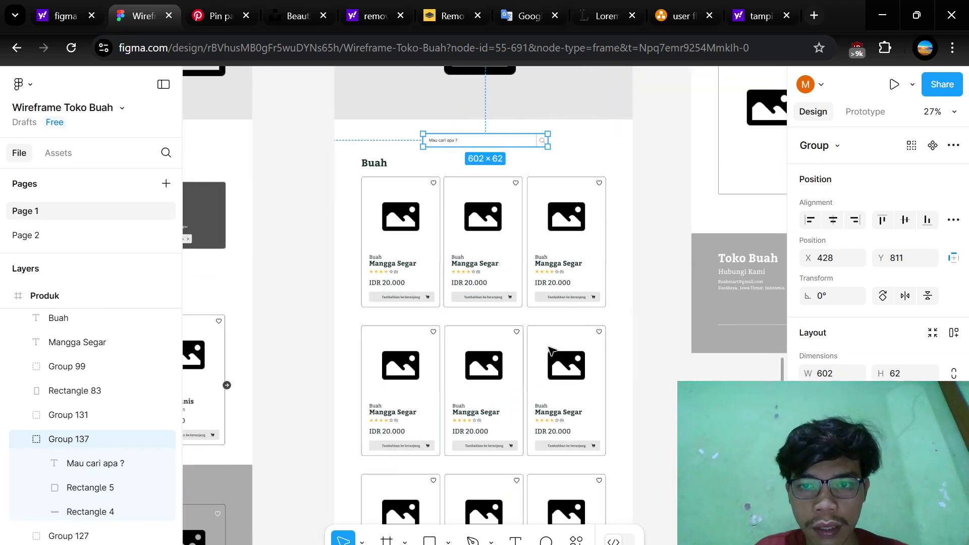
{"action": "scroll", "coordinate": [551, 350], "scroll_direction": "up", "scroll_amount": 3}
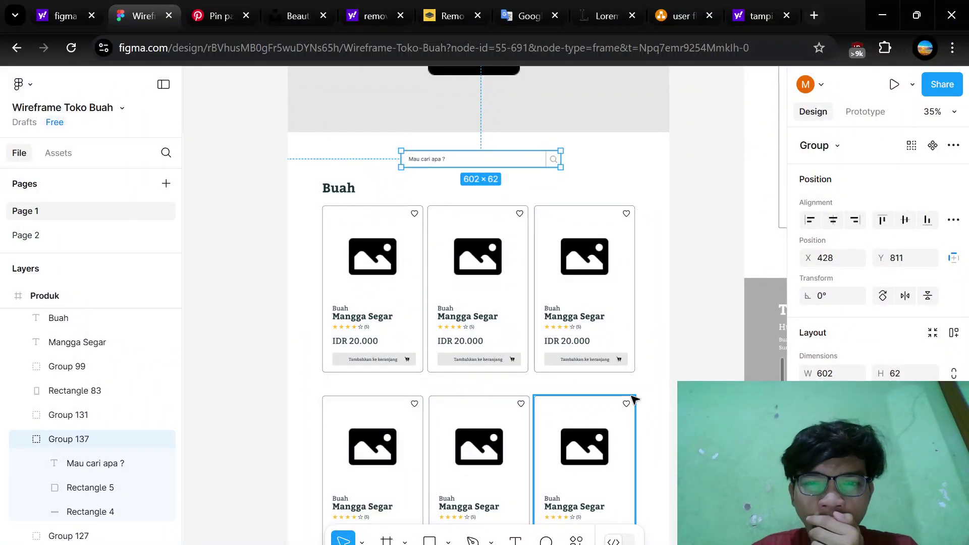
- Deselect the search bar group and compare the Produk frame's header and banner with the neighbouring Detail frame
{"action": "scroll", "coordinate": [632, 353], "scroll_direction": "up", "scroll_amount": 2}
{"action": "left_click", "coordinate": [635, 277]}
{"action": "scroll", "coordinate": [635, 277], "scroll_direction": "up", "scroll_amount": 4}
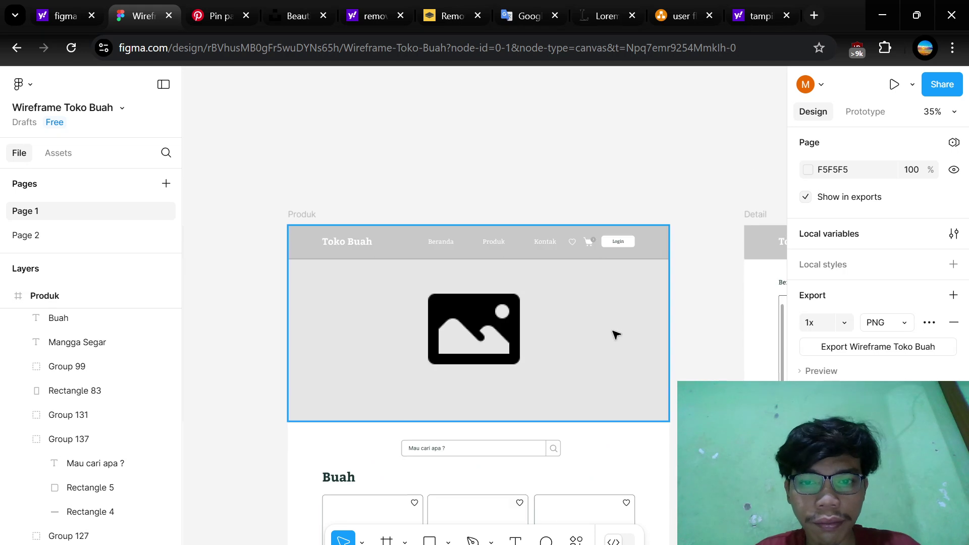
{"action": "scroll", "coordinate": [616, 335], "scroll_direction": "right", "scroll_amount": 3}
{"action": "scroll", "coordinate": [539, 222], "scroll_direction": "up", "scroll_amount": 2}
{"action": "scroll", "coordinate": [540, 221], "scroll_direction": "right", "scroll_amount": 3}
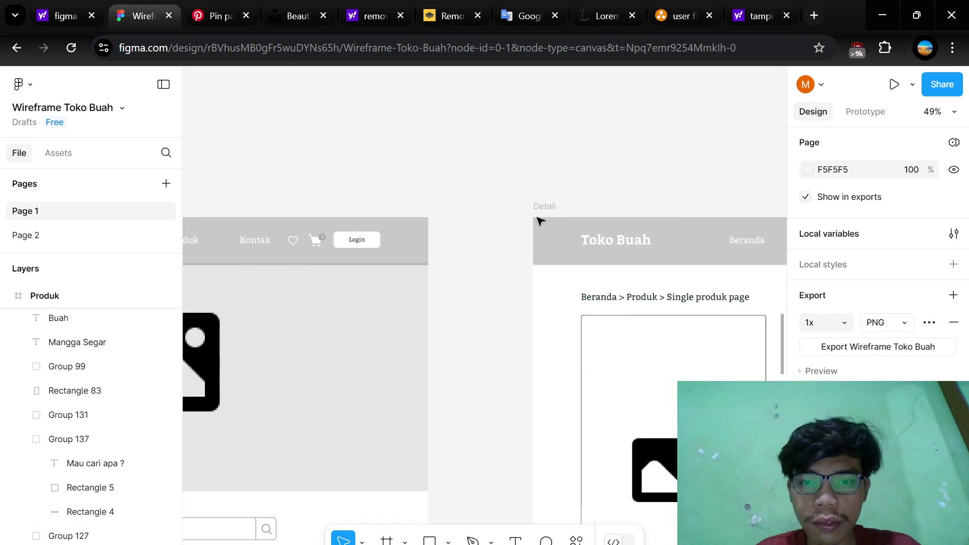
{"action": "scroll", "coordinate": [540, 221], "scroll_direction": "left", "scroll_amount": 3}
{"action": "scroll", "coordinate": [540, 221], "scroll_direction": "right", "scroll_amount": 5}
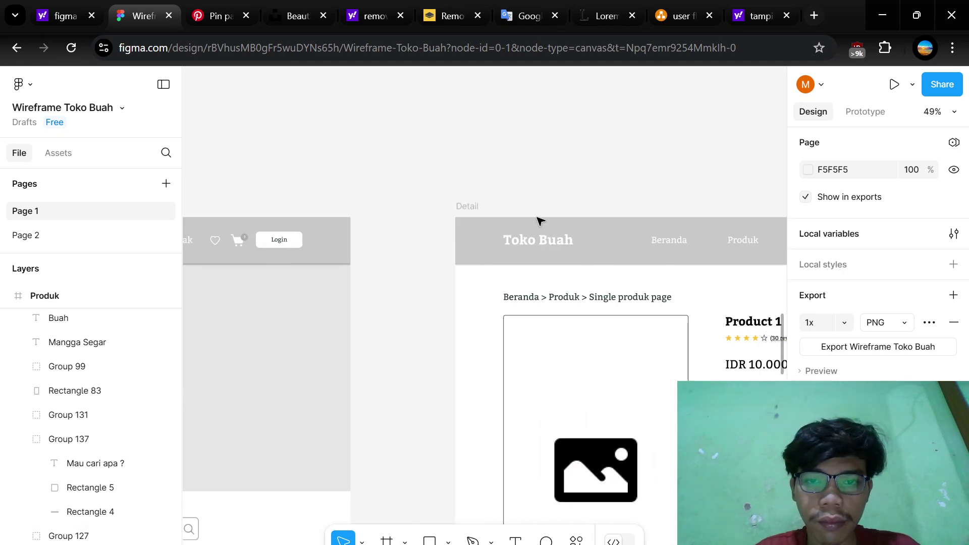
{"action": "scroll", "coordinate": [540, 221], "scroll_direction": "right", "scroll_amount": 5}
{"action": "scroll", "coordinate": [540, 221], "scroll_direction": "down", "scroll_amount": 2}
{"action": "scroll", "coordinate": [340, 257], "scroll_direction": "left", "scroll_amount": 10}
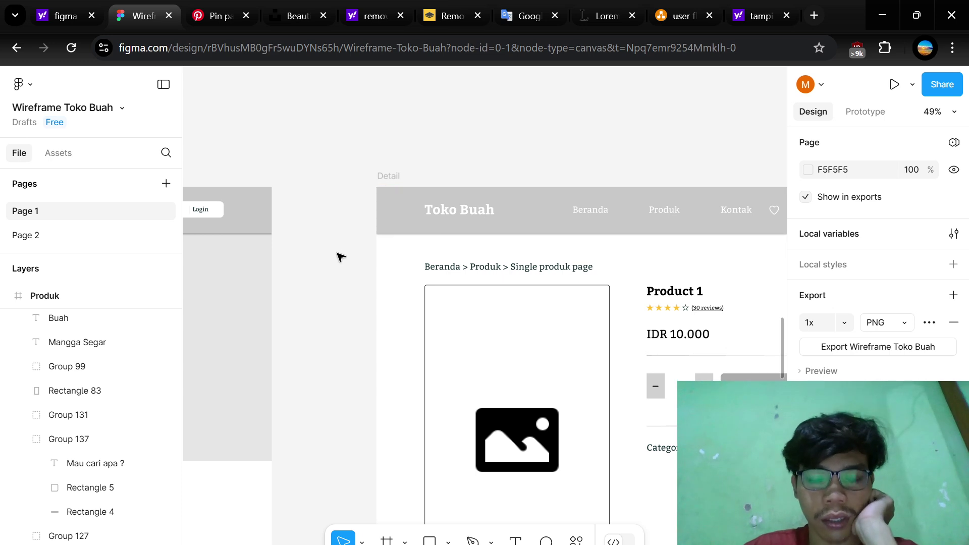
{"action": "scroll", "coordinate": [340, 257], "scroll_direction": "down", "scroll_amount": 5}
{"action": "scroll", "coordinate": [340, 258], "scroll_direction": "down", "scroll_amount": 1}
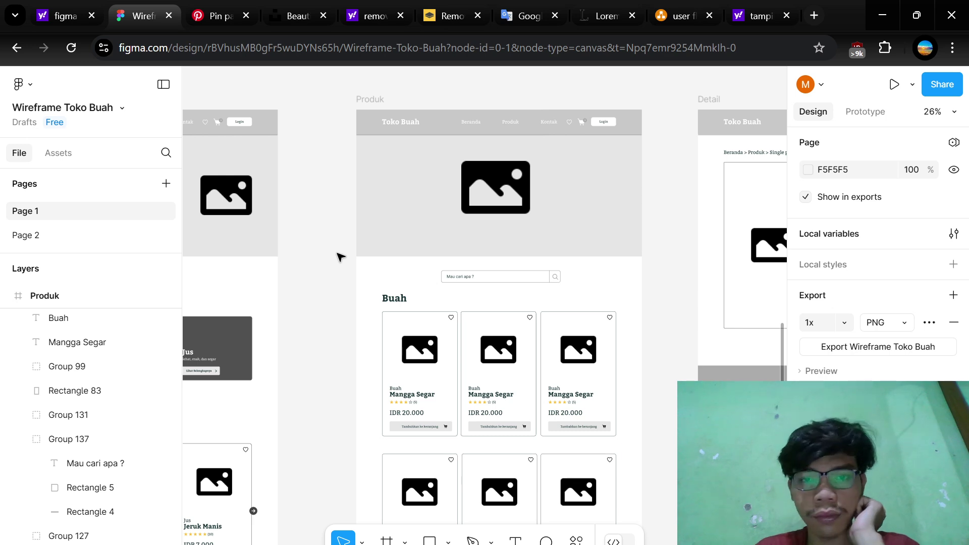
- Examine the Produk frame's header, banner image and search bar, and the overall arrangement of its product cards
{"action": "scroll", "coordinate": [447, 225], "scroll_direction": "up", "scroll_amount": 5}
{"action": "scroll", "coordinate": [449, 227], "scroll_direction": "up", "scroll_amount": 2}
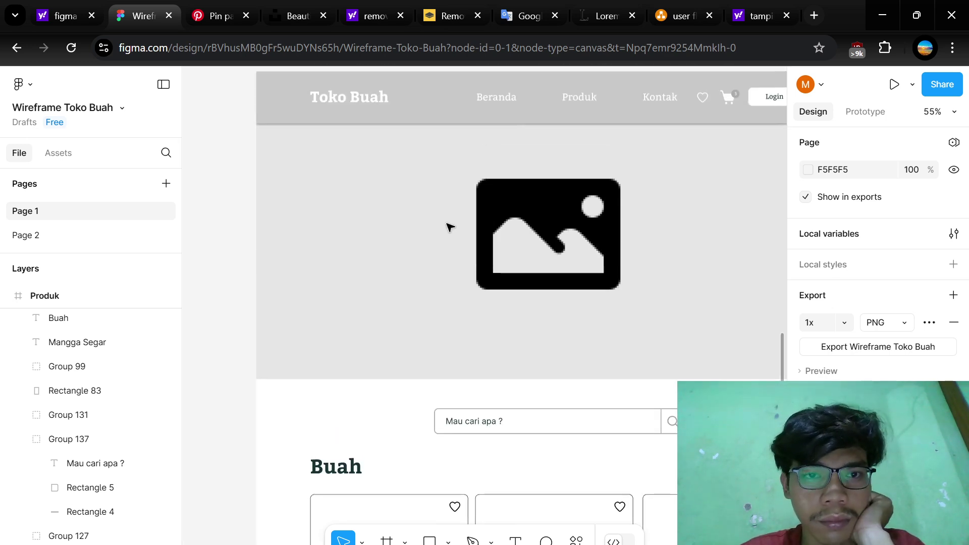
{"action": "scroll", "coordinate": [447, 226], "scroll_direction": "up", "scroll_amount": 3}
{"action": "scroll", "coordinate": [448, 226], "scroll_direction": "right", "scroll_amount": 5}
{"action": "scroll", "coordinate": [447, 226], "scroll_direction": "left", "scroll_amount": 6}
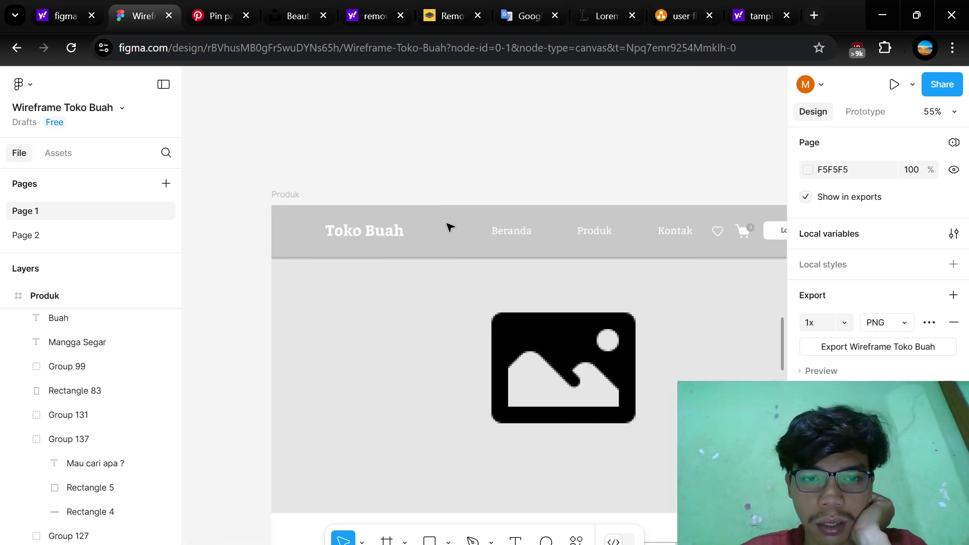
{"action": "scroll", "coordinate": [464, 255], "scroll_direction": "down", "scroll_amount": 3}
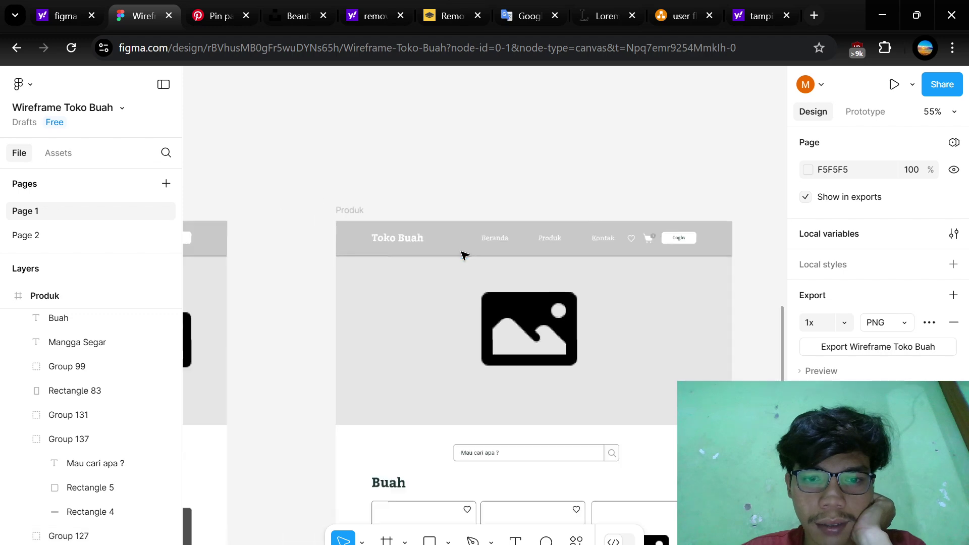
{"action": "scroll", "coordinate": [464, 255], "scroll_direction": "down", "scroll_amount": 4}
{"action": "scroll", "coordinate": [465, 255], "scroll_direction": "down", "scroll_amount": 2}
{"action": "scroll", "coordinate": [464, 255], "scroll_direction": "down", "scroll_amount": 2}
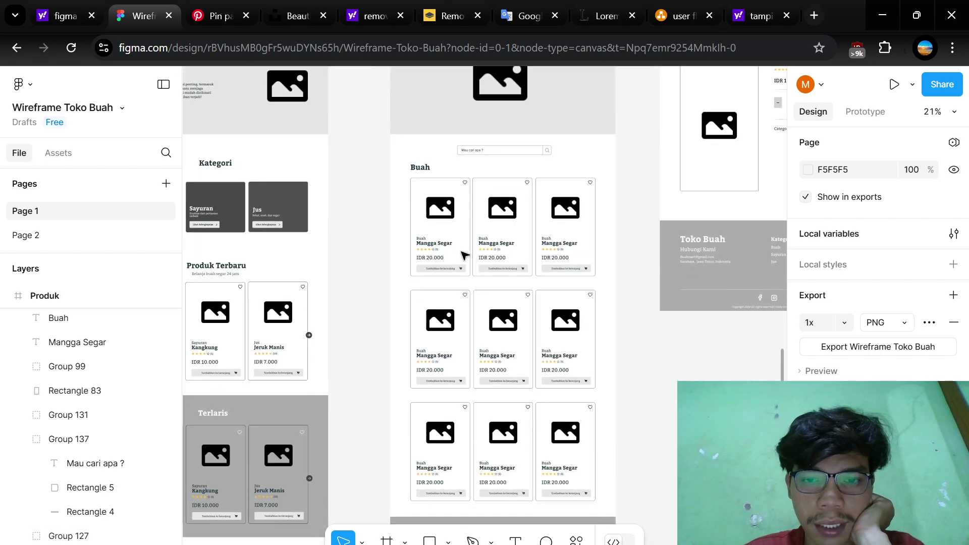
- Add a red 12-column layout grid to the Produk frame, spanning the content width between the side margins
{"action": "scroll", "coordinate": [454, 253], "scroll_direction": "up", "scroll_amount": 6}
{"action": "left_click", "coordinate": [407, 230]}
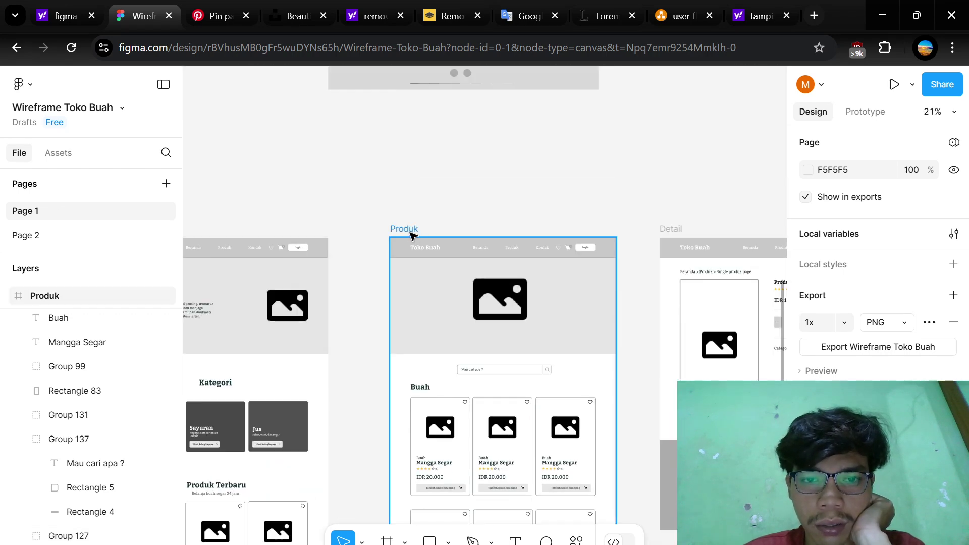
{"action": "scroll", "coordinate": [876, 252], "scroll_direction": "down", "scroll_amount": 10}
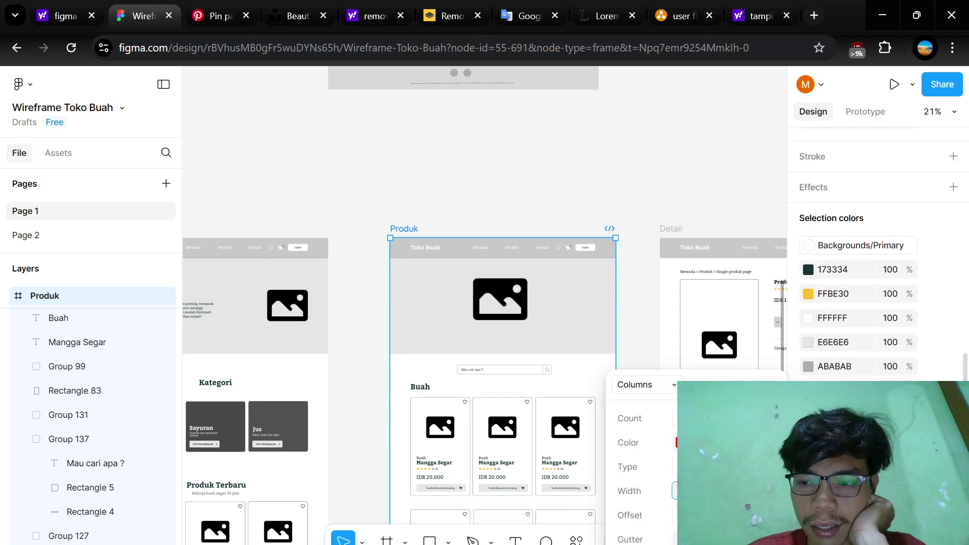
{"action": "key", "text": "Return"}
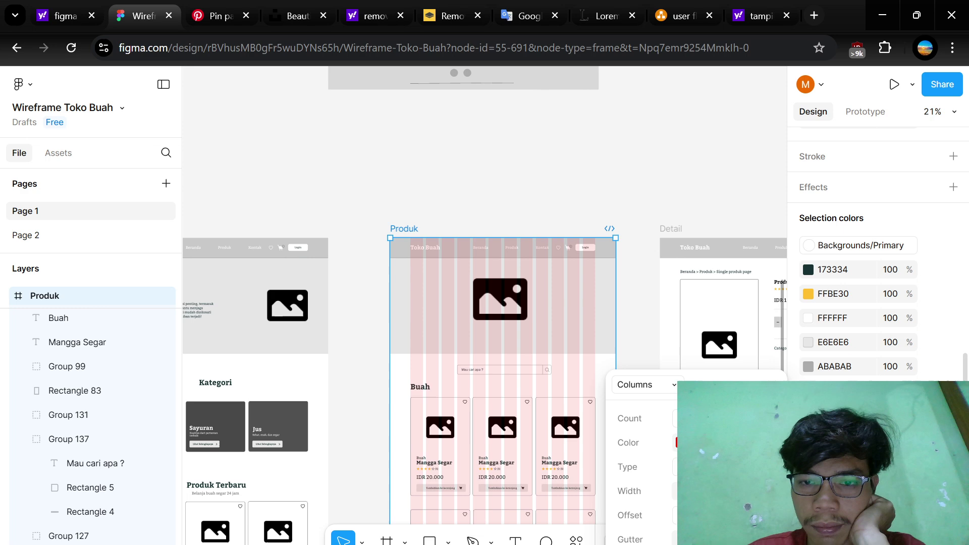
{"action": "left_click", "coordinate": [611, 174]}
- Check how the Produk frame's header, search bar, product cards and footer align with the column grid
{"action": "scroll", "coordinate": [565, 407], "scroll_direction": "down", "scroll_amount": 6}
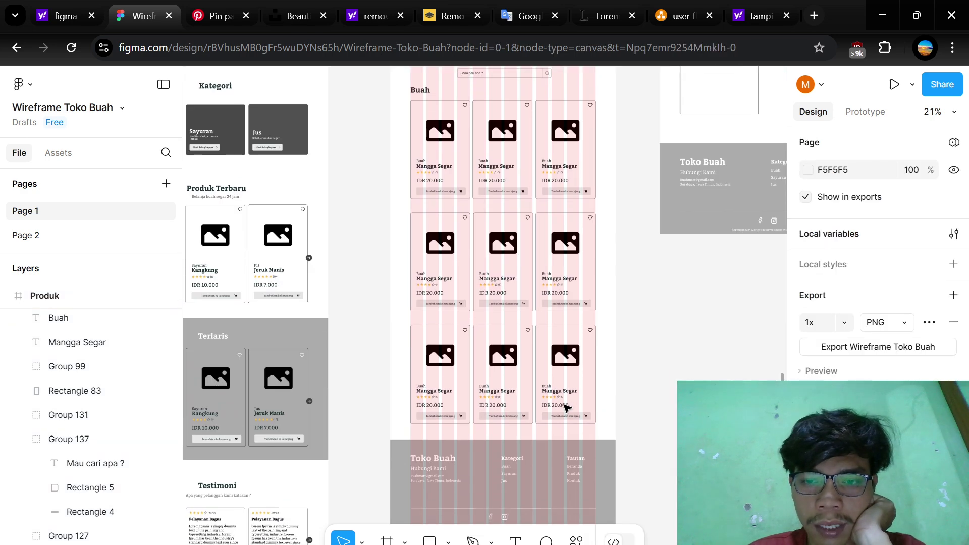
{"action": "scroll", "coordinate": [565, 352], "scroll_direction": "down", "scroll_amount": 2}
{"action": "scroll", "coordinate": [565, 350], "scroll_direction": "up", "scroll_amount": 10}
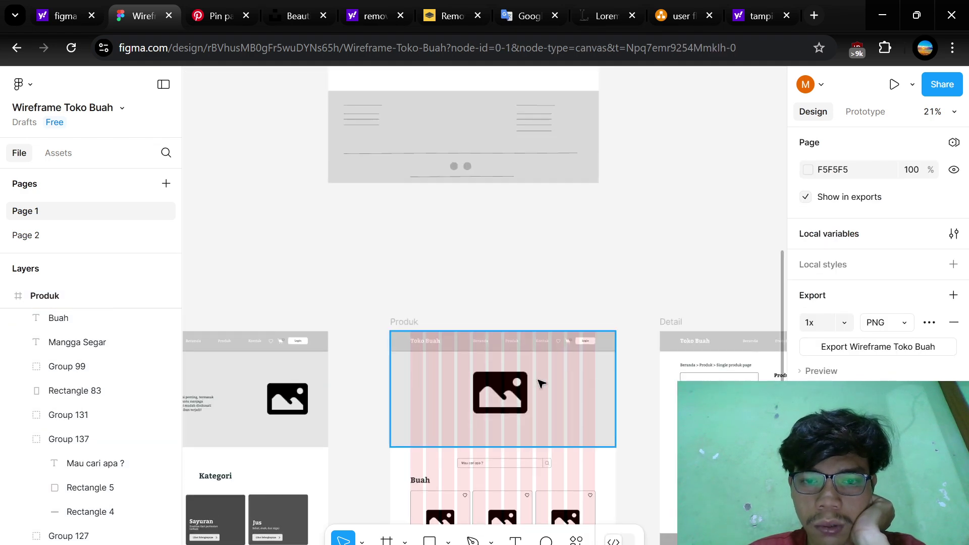
{"action": "scroll", "coordinate": [541, 383], "scroll_direction": "up", "scroll_amount": 3, "text": "ctrl"}
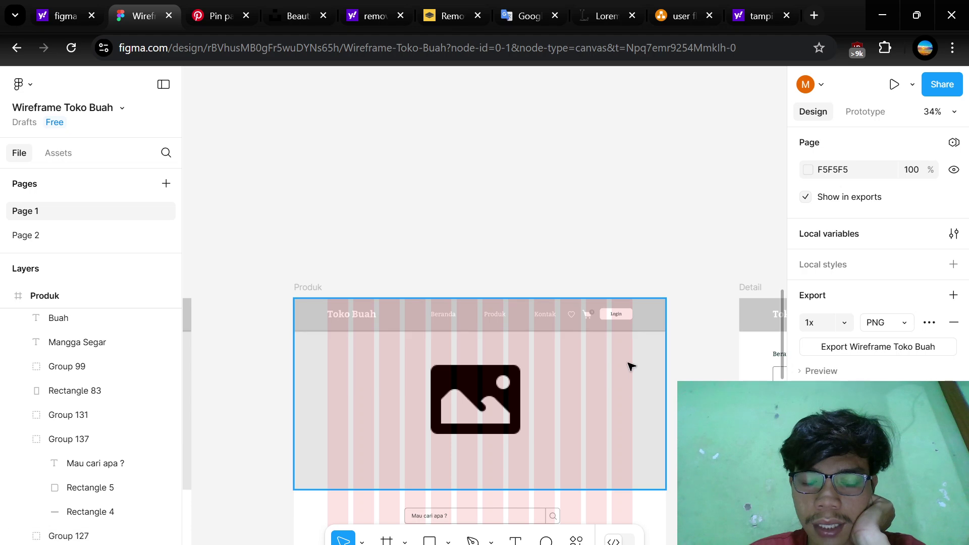
{"action": "scroll", "coordinate": [629, 368], "scroll_direction": "down", "scroll_amount": 8}
{"action": "scroll", "coordinate": [606, 359], "scroll_direction": "up", "scroll_amount": 5}
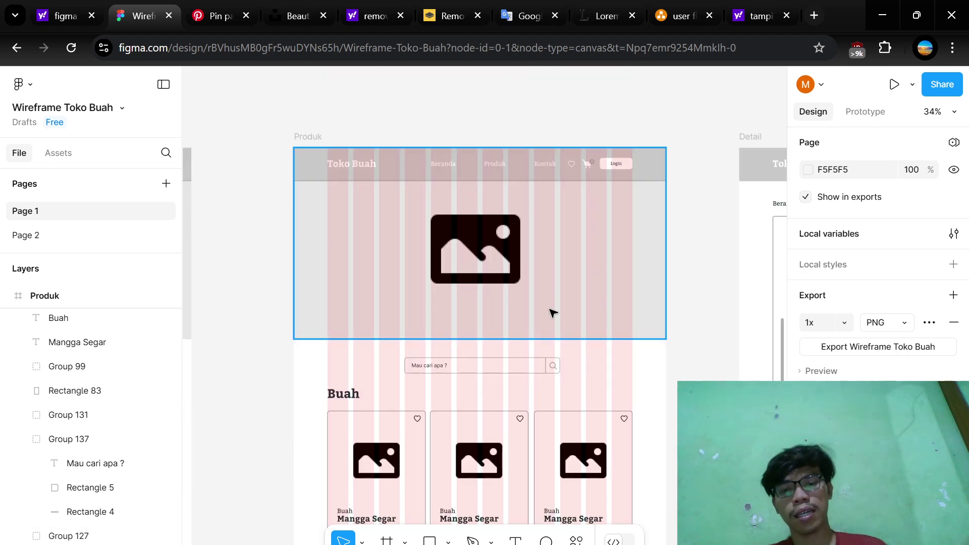
{"action": "scroll", "coordinate": [488, 353], "scroll_direction": "down", "scroll_amount": 9}
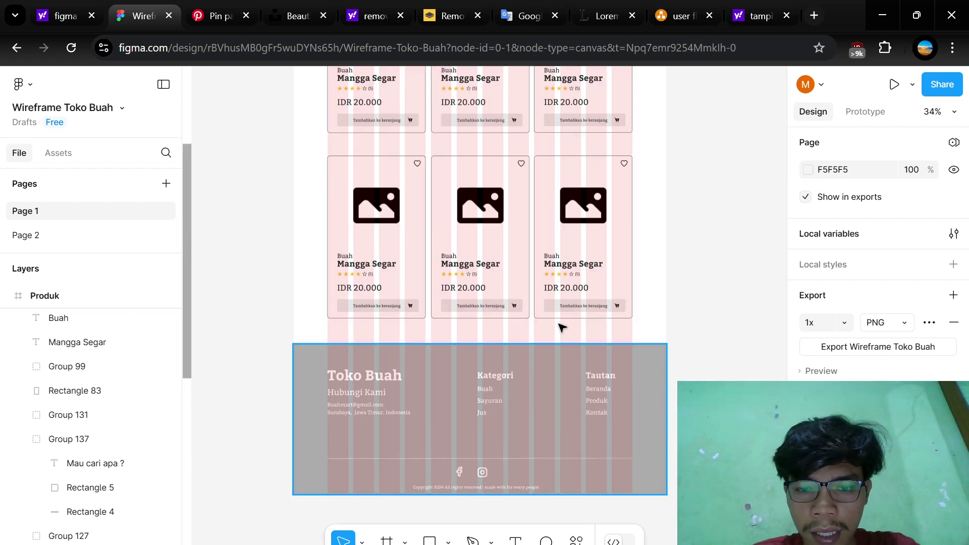
{"action": "scroll", "coordinate": [348, 282], "scroll_direction": "up", "scroll_amount": 10}
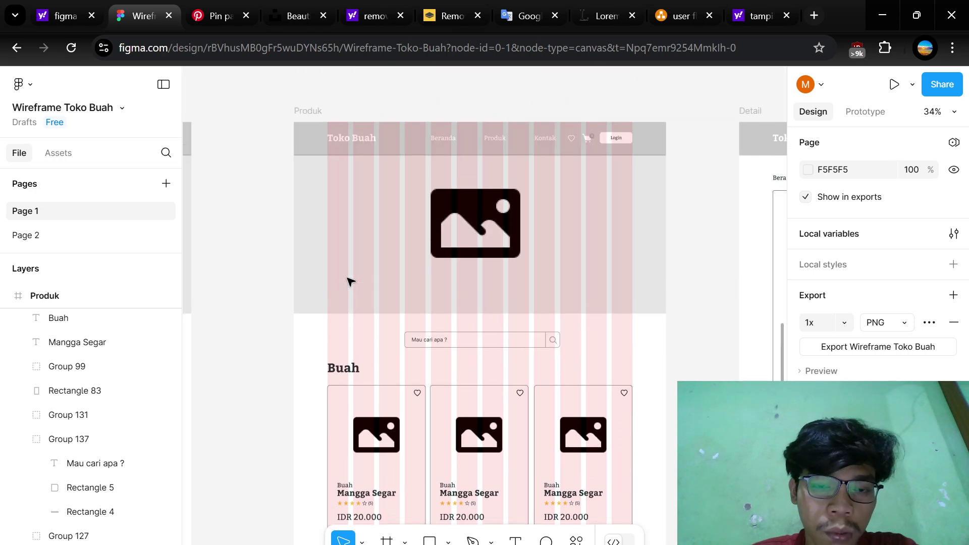
{"action": "scroll", "coordinate": [374, 374], "scroll_direction": "down", "scroll_amount": 6}
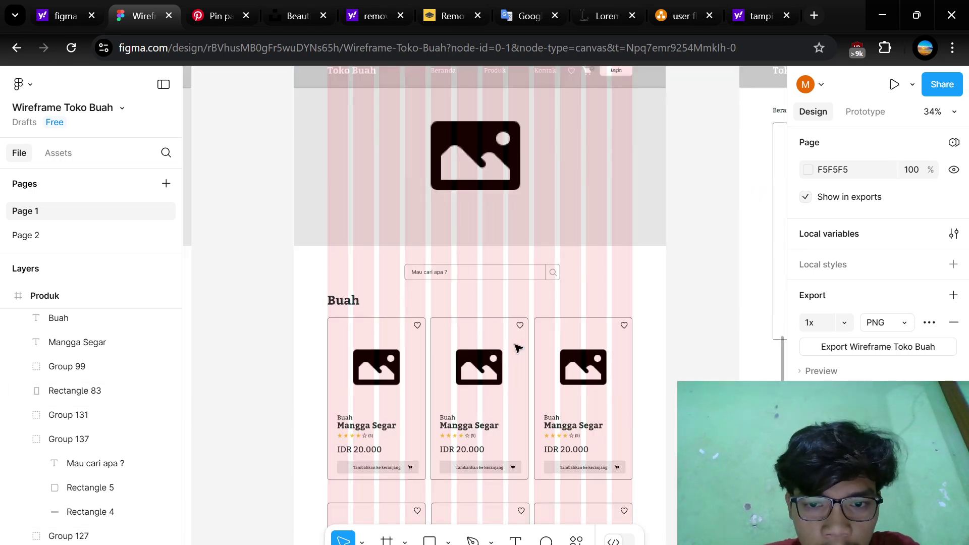
{"action": "scroll", "coordinate": [606, 341], "scroll_direction": "down", "scroll_amount": 2}
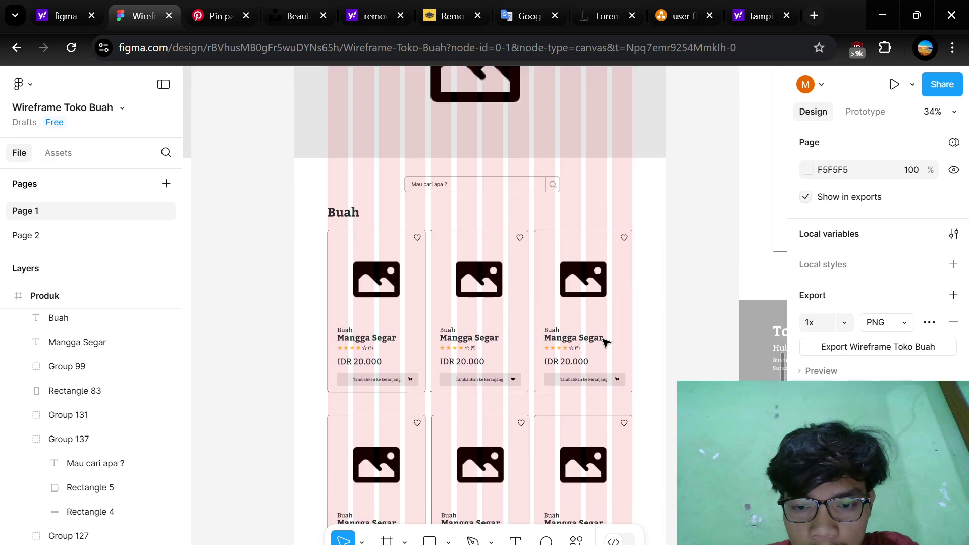
{"action": "scroll", "coordinate": [606, 341], "scroll_direction": "up", "scroll_amount": 9}
{"action": "scroll", "coordinate": [575, 462], "scroll_direction": "down", "scroll_amount": 1}
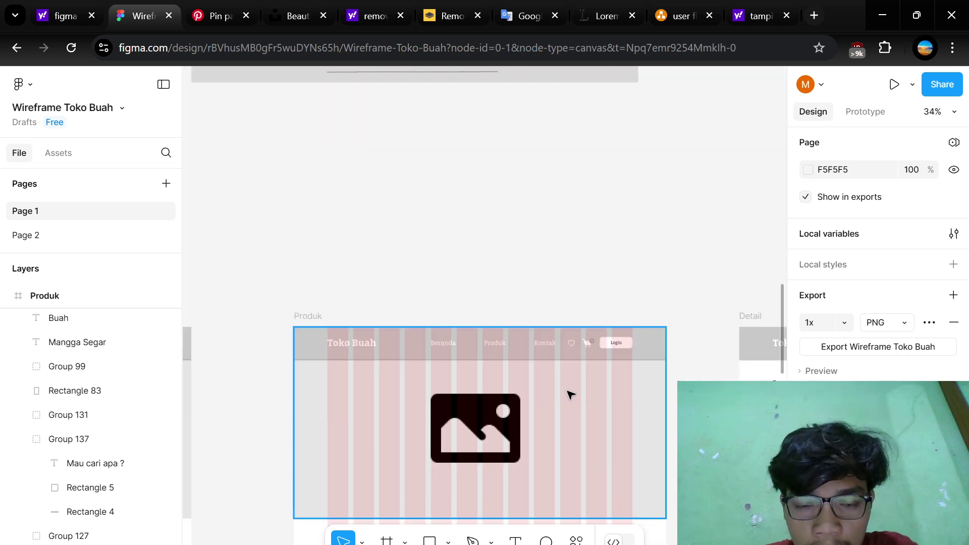
- Hide the red column layout grid on the Produk frame and clear the frame selection
{"action": "scroll", "coordinate": [569, 393], "scroll_direction": "down", "scroll_amount": 3}
{"action": "left_click", "coordinate": [312, 115]}
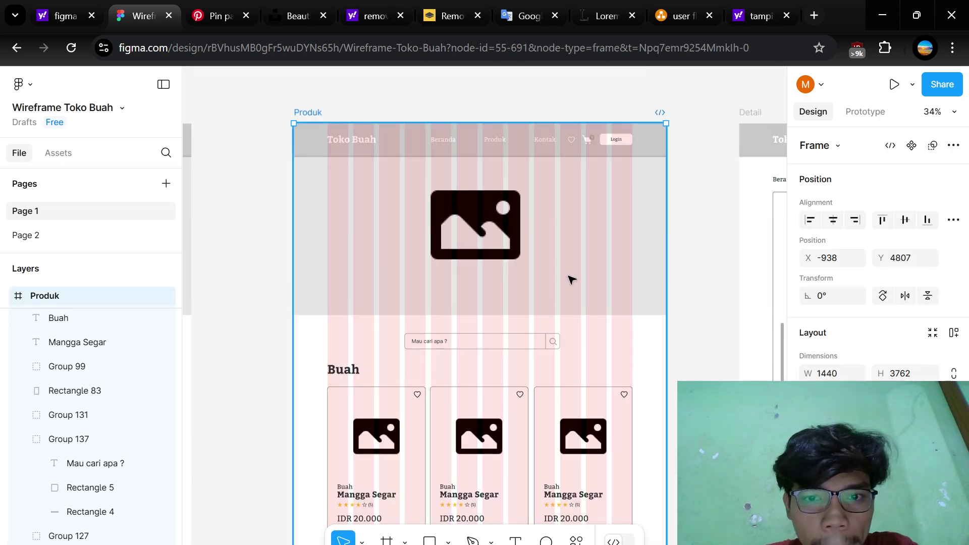
{"action": "scroll", "coordinate": [878, 252], "scroll_direction": "down", "scroll_amount": 5}
{"action": "scroll", "coordinate": [878, 252], "scroll_direction": "down", "scroll_amount": 1}
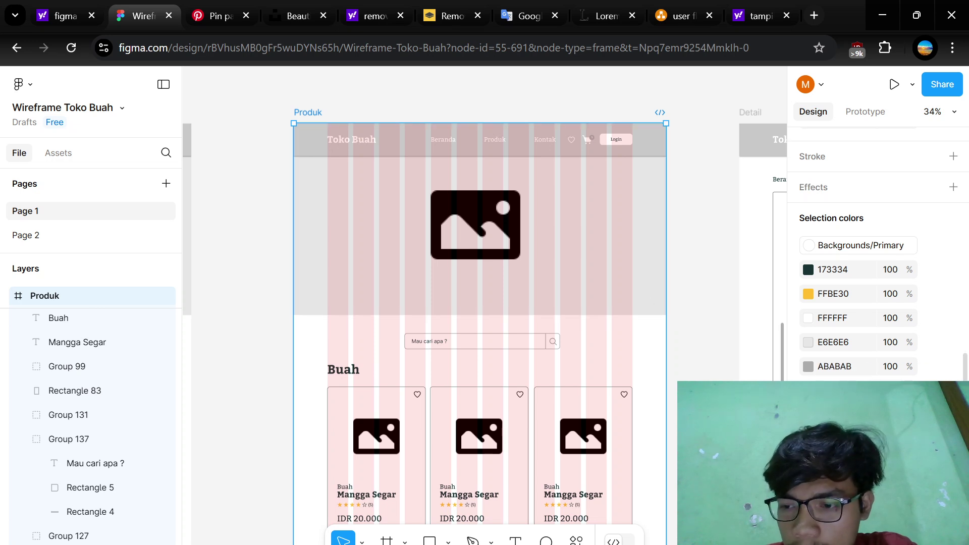
{"action": "key", "text": "ctrl+shift+4"}
{"action": "left_click", "coordinate": [705, 347]}
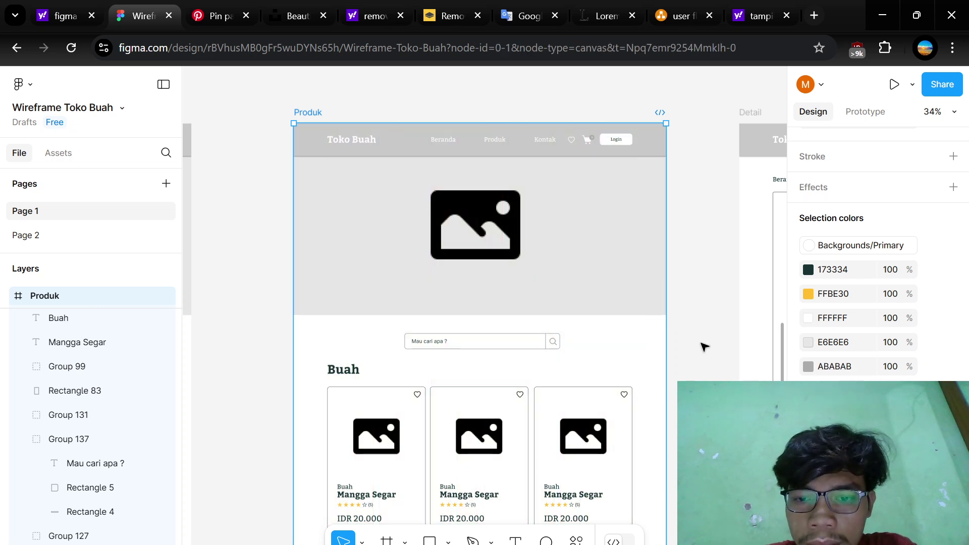
- Examine the Produk frame's product cards, including the image, name, rating, price and add-to-cart button
{"action": "scroll", "coordinate": [705, 346], "scroll_direction": "down", "scroll_amount": 1}
{"action": "scroll", "coordinate": [705, 347], "scroll_direction": "right", "scroll_amount": 5}
{"action": "scroll", "coordinate": [705, 347], "scroll_direction": "left", "scroll_amount": 4}
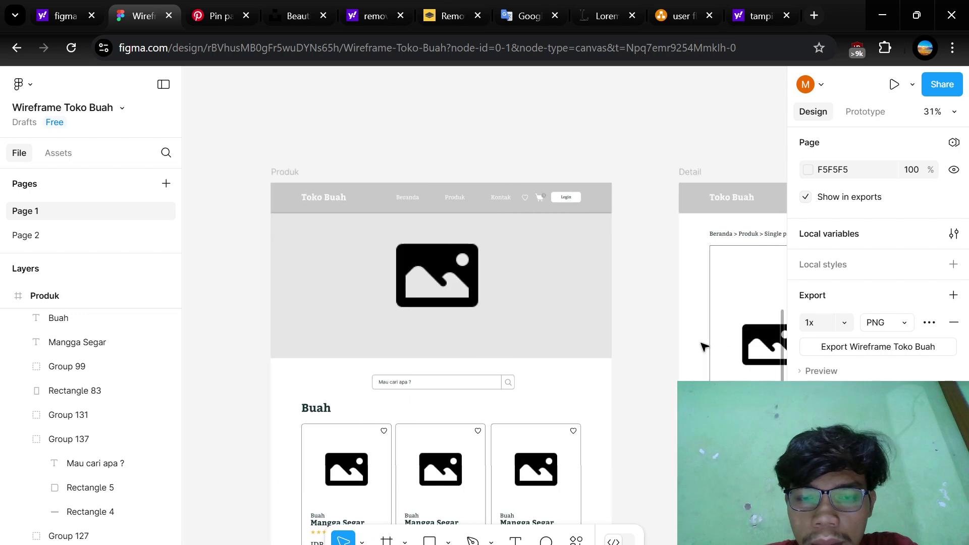
{"action": "scroll", "coordinate": [705, 346], "scroll_direction": "right", "scroll_amount": 6}
{"action": "scroll", "coordinate": [527, 269], "scroll_direction": "down", "scroll_amount": 3}
{"action": "scroll", "coordinate": [527, 269], "scroll_direction": "left", "scroll_amount": 6}
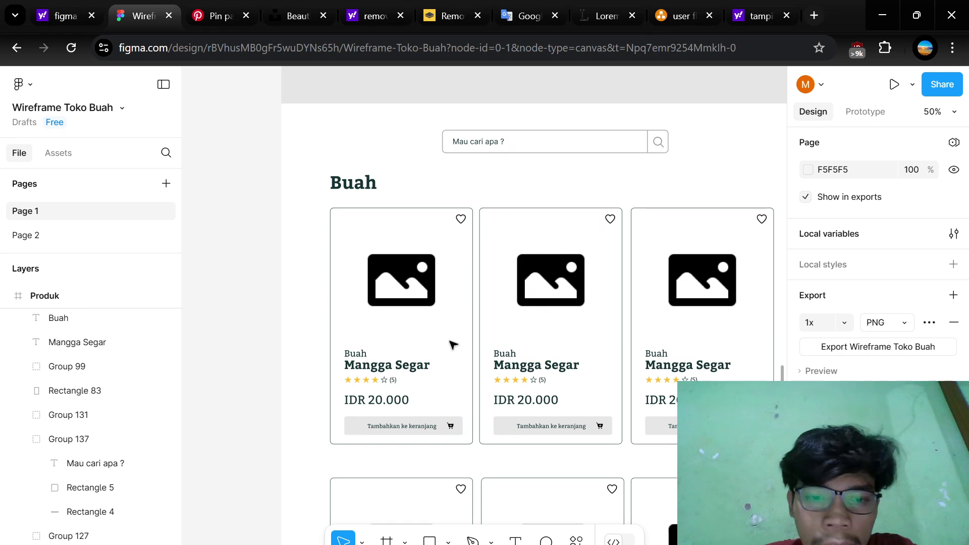
{"action": "scroll", "coordinate": [447, 344], "scroll_direction": "up", "scroll_amount": 3}
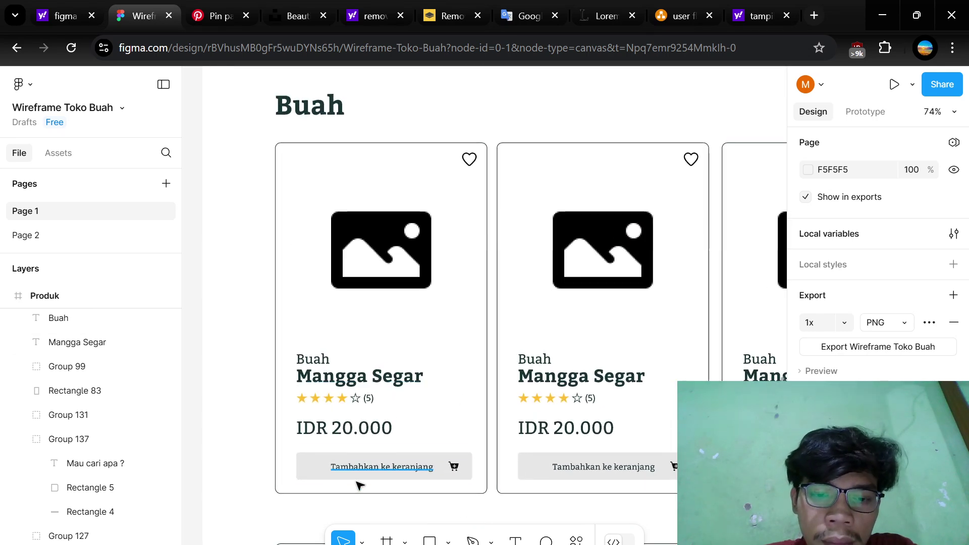
{"action": "scroll", "coordinate": [433, 461], "scroll_direction": "down", "scroll_amount": 3}
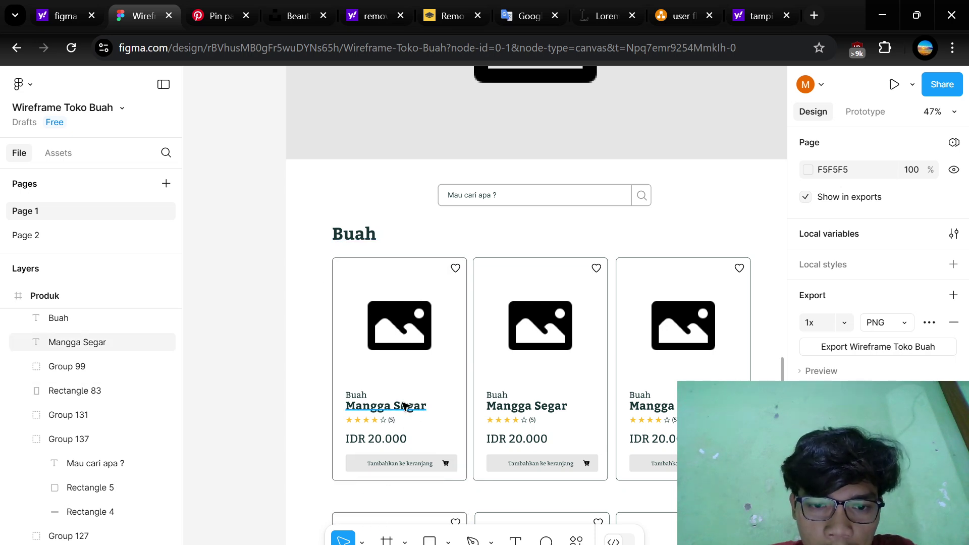
{"action": "scroll", "coordinate": [412, 387], "scroll_direction": "down", "scroll_amount": 5, "text": "ctrl"}
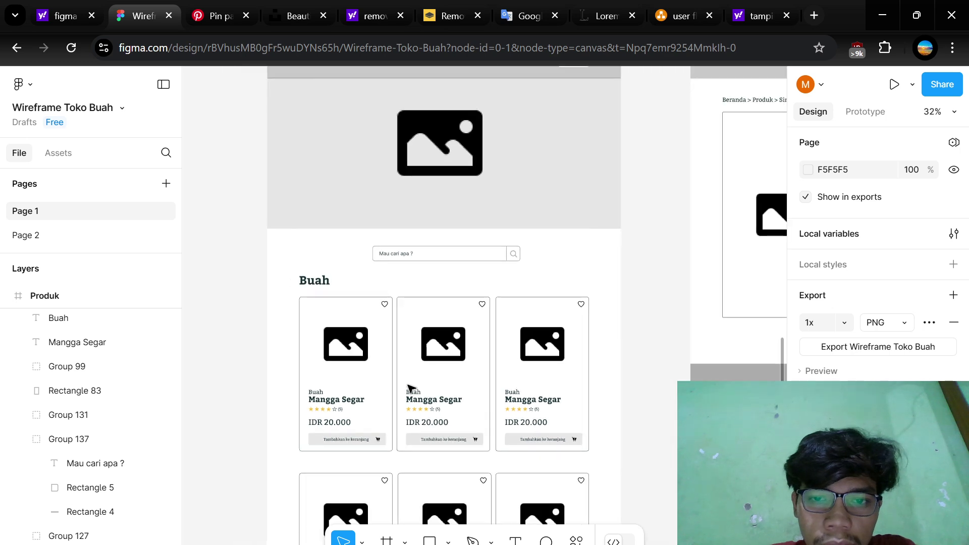
- Compare the Produk frame's product cards with the single-product layout of the Detail frame
{"action": "scroll", "coordinate": [526, 296], "scroll_direction": "up", "scroll_amount": 3}
{"action": "scroll", "coordinate": [526, 296], "scroll_direction": "right", "scroll_amount": 5}
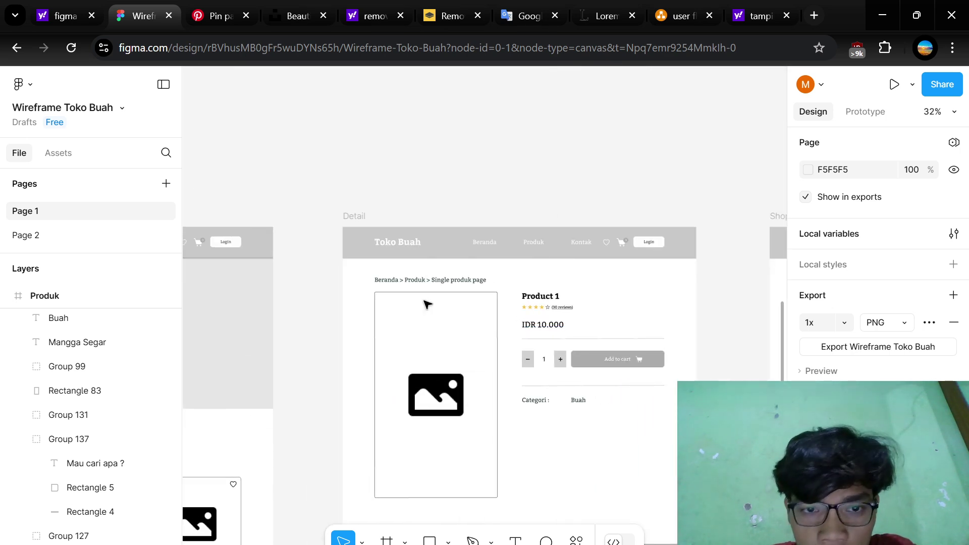
{"action": "scroll", "coordinate": [483, 313], "scroll_direction": "down", "scroll_amount": 5}
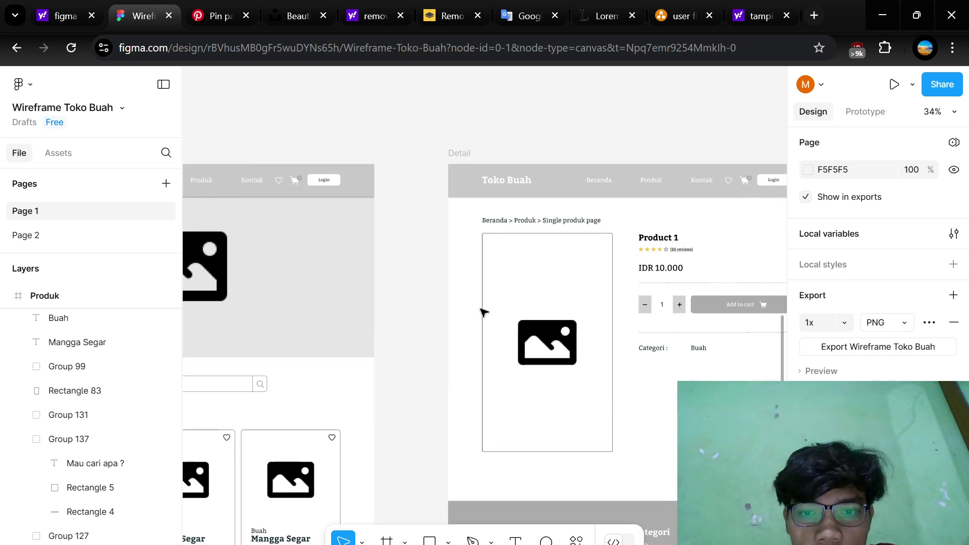
{"action": "scroll", "coordinate": [483, 313], "scroll_direction": "up", "scroll_amount": 2, "text": "ctrl"}
{"action": "scroll", "coordinate": [483, 312], "scroll_direction": "right", "scroll_amount": 5}
{"action": "scroll", "coordinate": [483, 311], "scroll_direction": "up", "scroll_amount": 1}
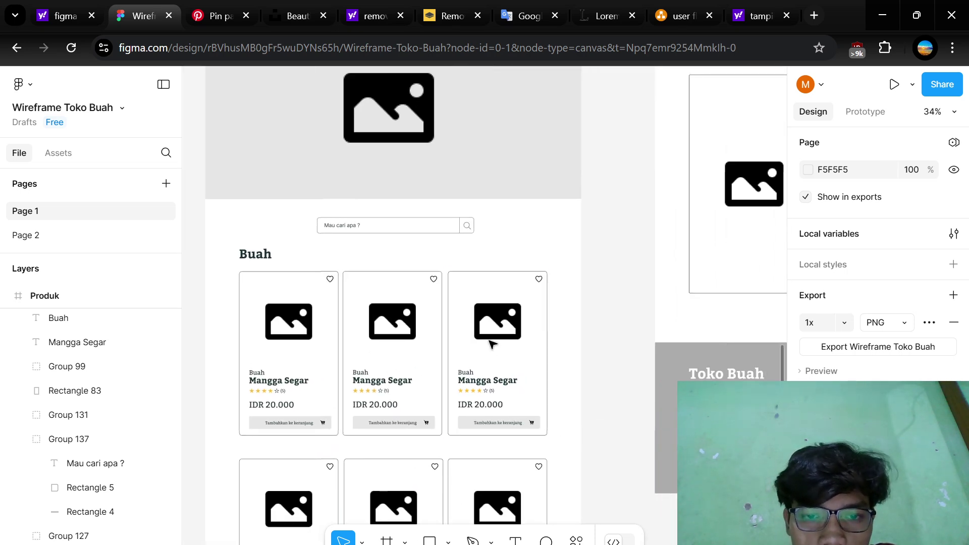
{"action": "scroll", "coordinate": [492, 340], "scroll_direction": "down", "scroll_amount": 3}
{"action": "scroll", "coordinate": [431, 276], "scroll_direction": "up", "scroll_amount": 3}
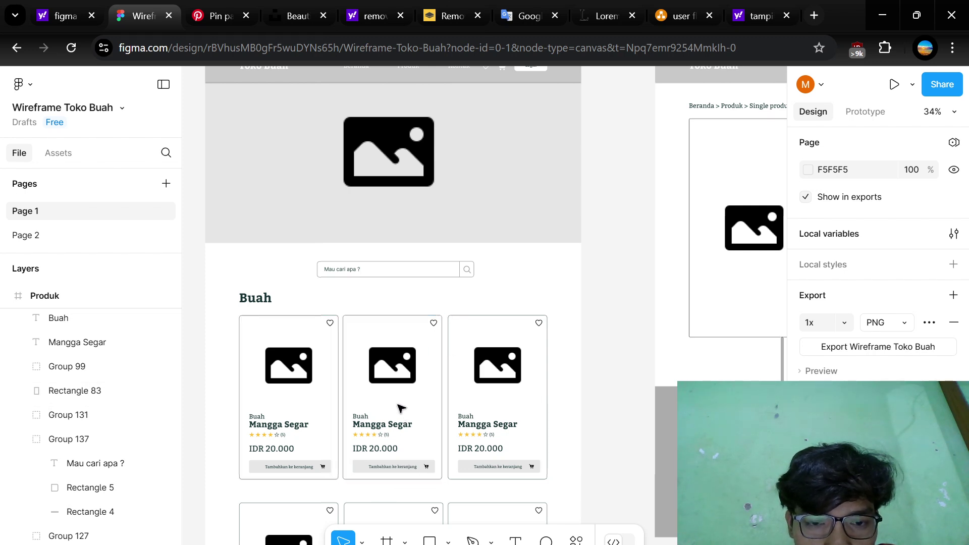
{"action": "scroll", "coordinate": [597, 328], "scroll_direction": "right", "scroll_amount": 6}
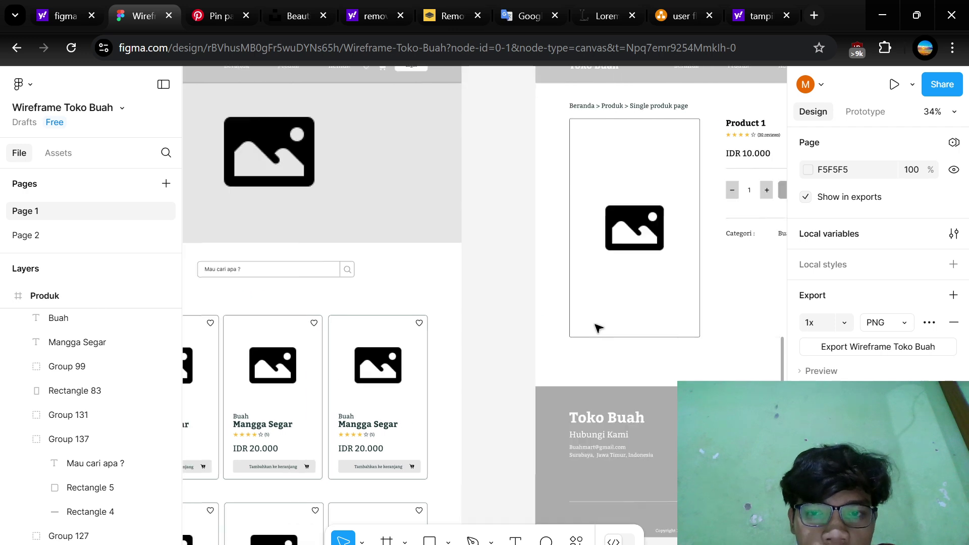
{"action": "scroll", "coordinate": [601, 177], "scroll_direction": "up", "scroll_amount": 3}
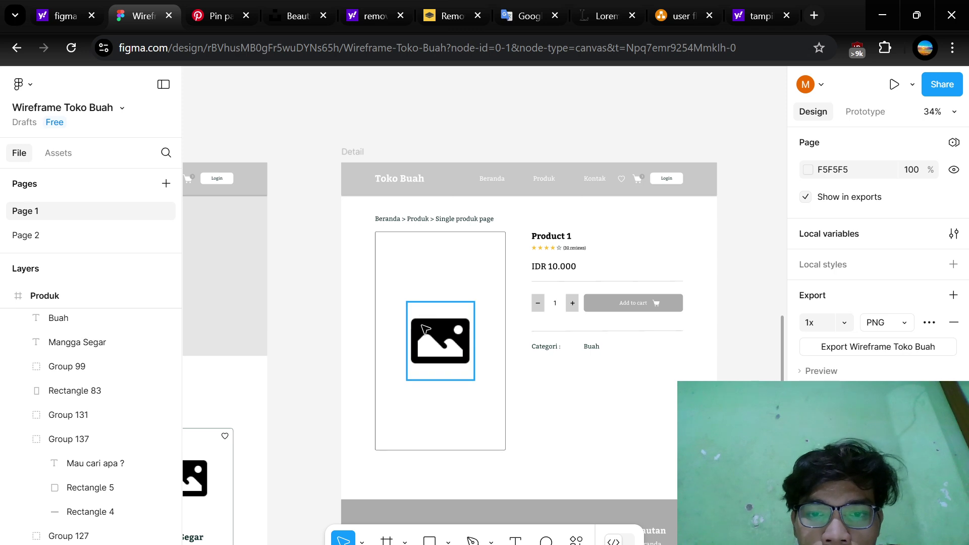
- Inspect the size and position of the Detail frame's header group, breadcrumb text and tall image rectangle
{"action": "scroll", "coordinate": [504, 273], "scroll_direction": "up", "scroll_amount": 2}
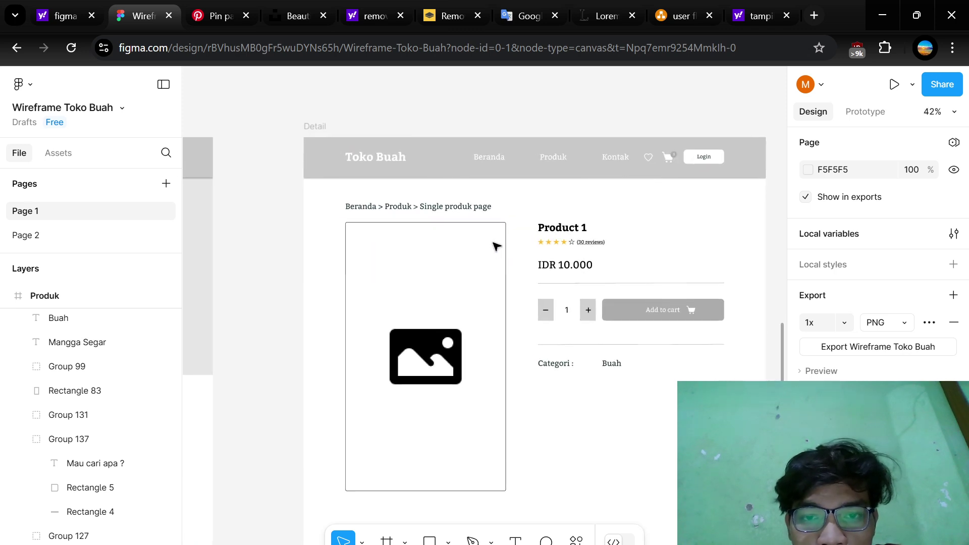
{"action": "scroll", "coordinate": [495, 242], "scroll_direction": "up", "scroll_amount": 3}
{"action": "scroll", "coordinate": [439, 463], "scroll_direction": "up", "scroll_amount": 5}
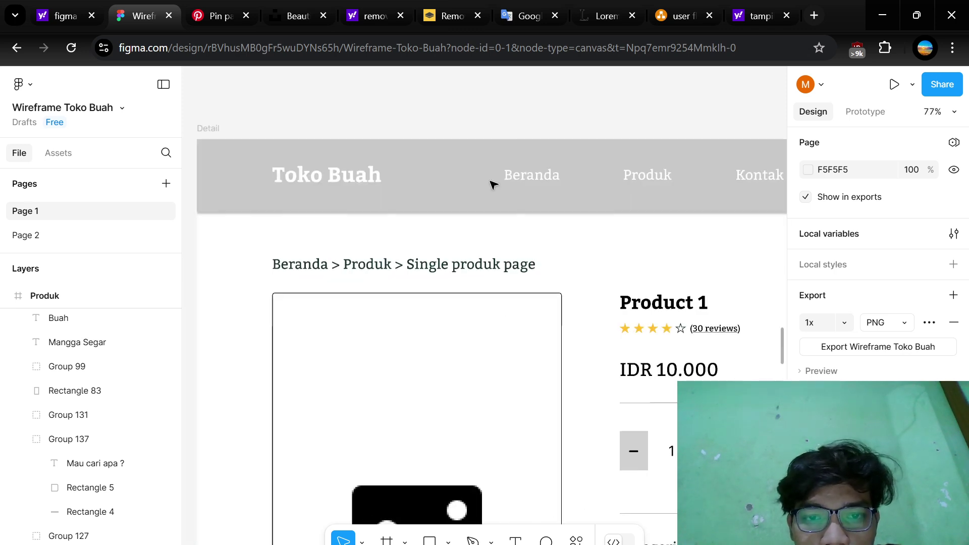
{"action": "left_click", "coordinate": [467, 160]}
{"action": "scroll", "coordinate": [468, 263], "scroll_direction": "down", "scroll_amount": 2}
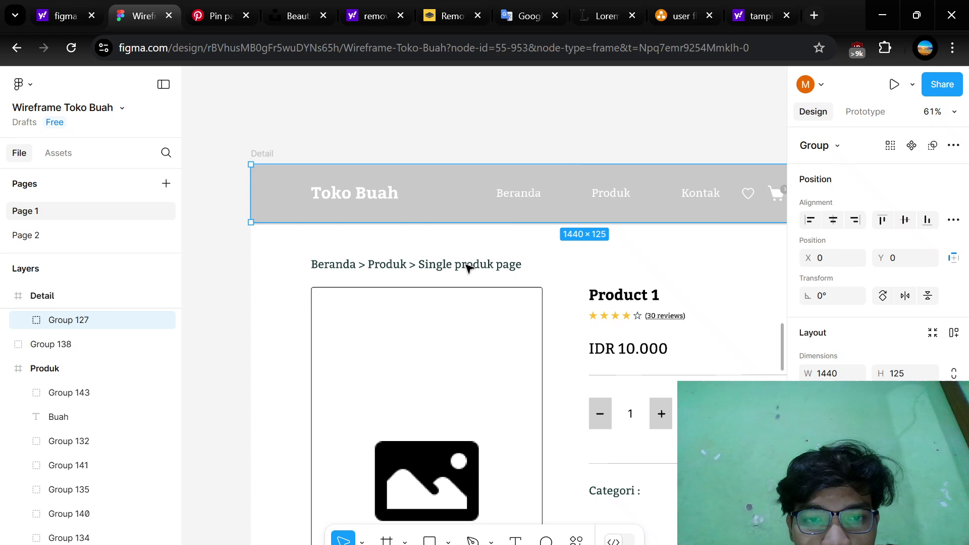
{"action": "left_click", "coordinate": [353, 267]}
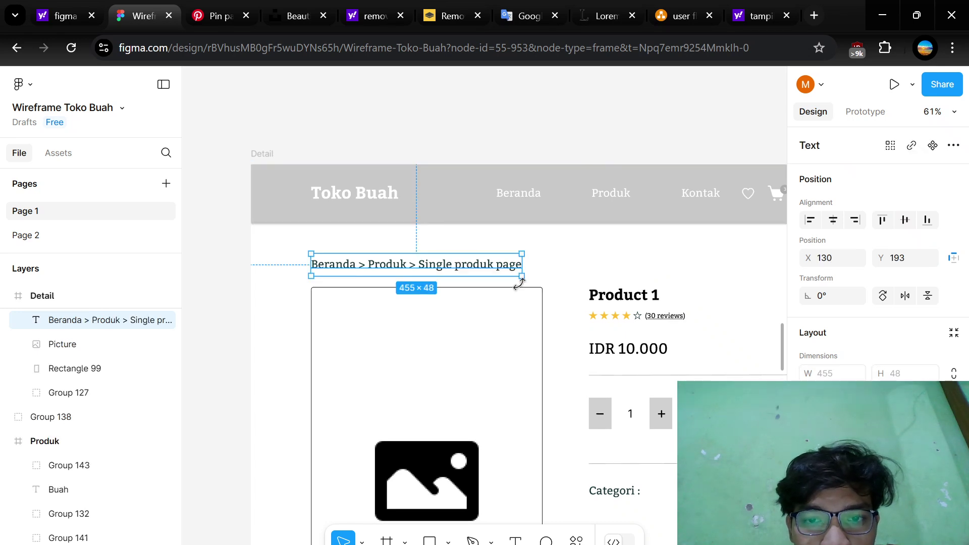
{"action": "scroll", "coordinate": [461, 264], "scroll_direction": "down", "scroll_amount": 3}
{"action": "left_click", "coordinate": [494, 236]}
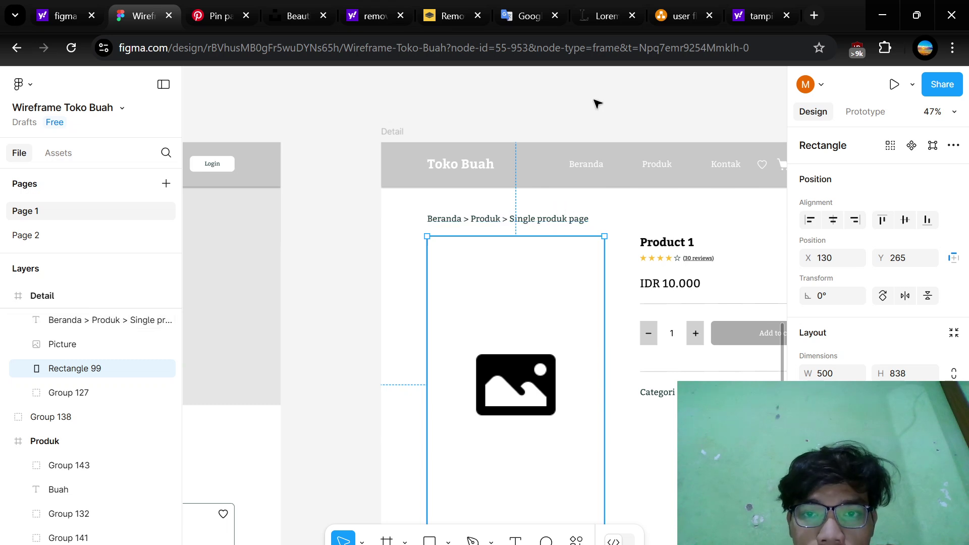
{"action": "left_click", "coordinate": [598, 134]}
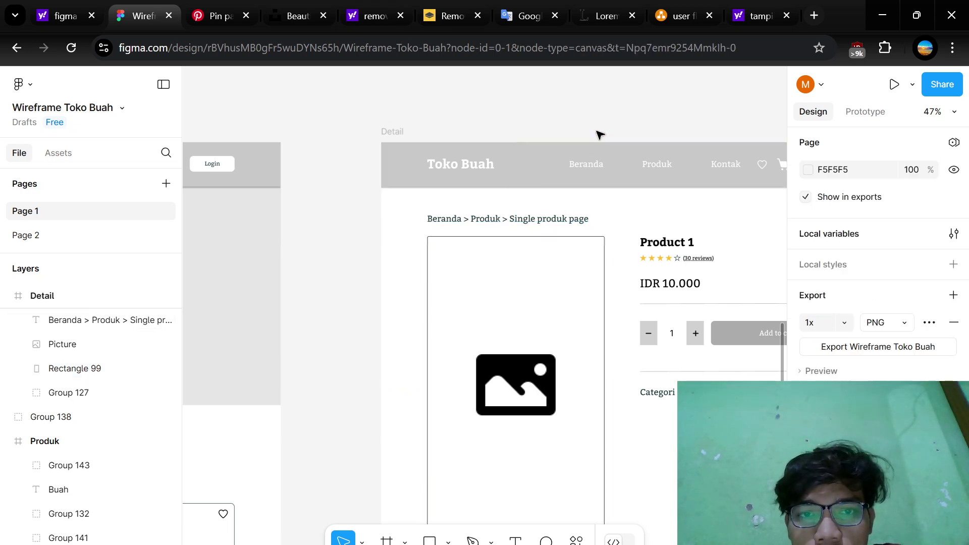
- Inspect the size and position of the placeholder picture inside the Detail frame's image rectangle
{"action": "scroll", "coordinate": [573, 275], "scroll_direction": "right", "scroll_amount": 3}
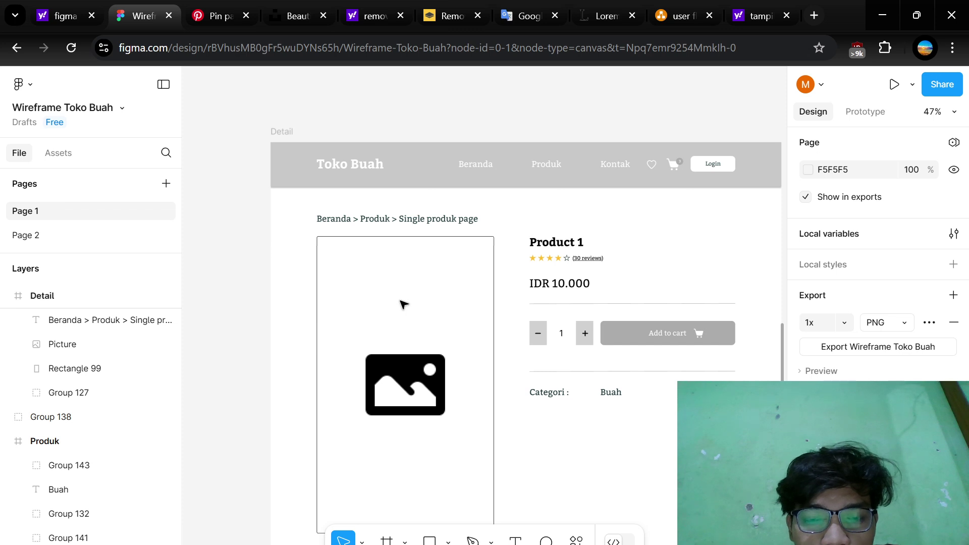
{"action": "scroll", "coordinate": [402, 303], "scroll_direction": "up", "scroll_amount": 5}
{"action": "scroll", "coordinate": [471, 335], "scroll_direction": "down", "scroll_amount": 6}
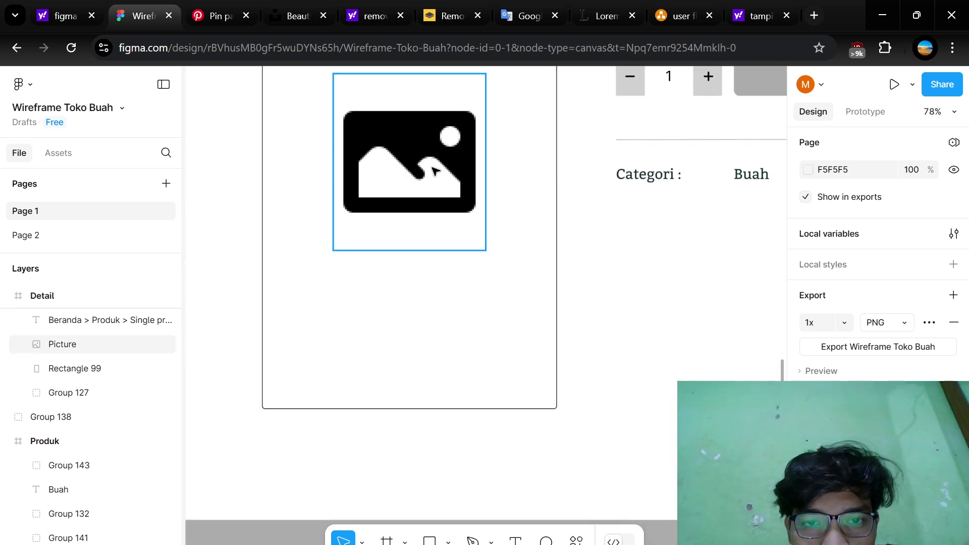
{"action": "left_click", "coordinate": [434, 173]}
{"action": "scroll", "coordinate": [424, 177], "scroll_direction": "down", "scroll_amount": 5}
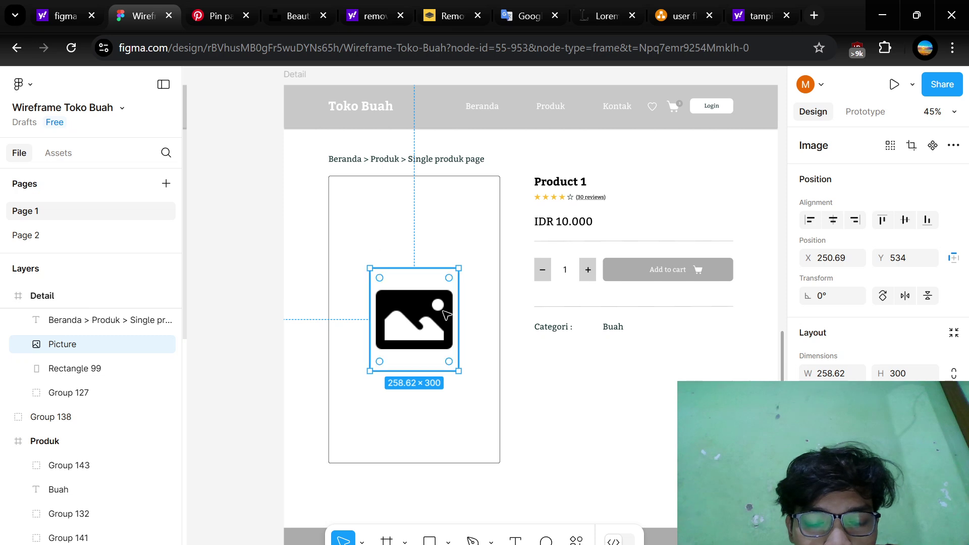
{"action": "left_click", "coordinate": [244, 348]}
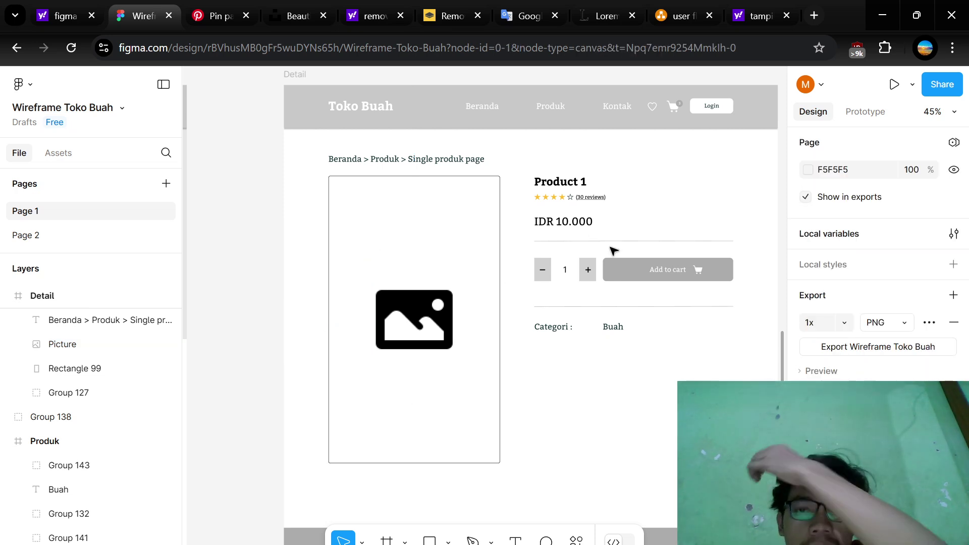
- Check the dimensions of the first product card's picture in the Produk frame for comparison with the Detail picture
{"action": "scroll", "coordinate": [444, 346], "scroll_direction": "down", "scroll_amount": 8}
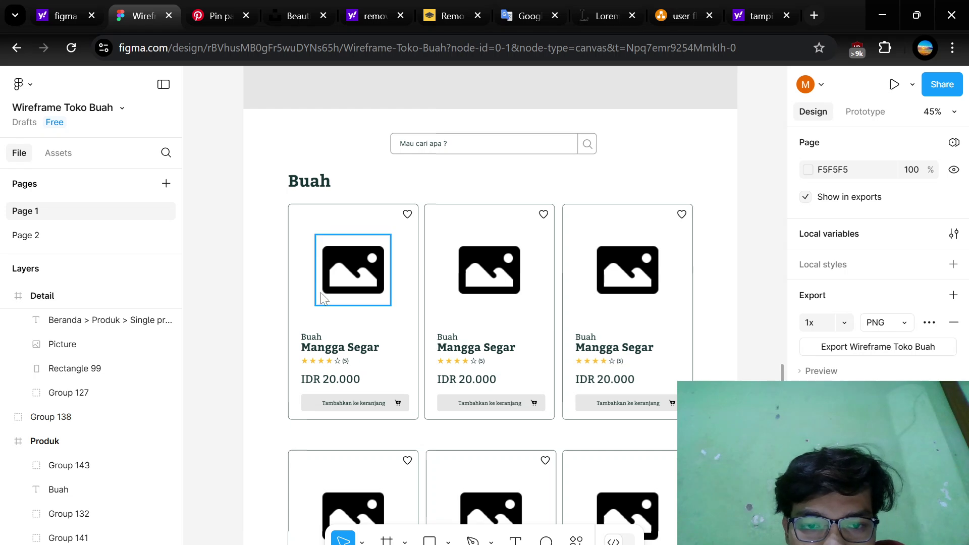
{"action": "left_click", "coordinate": [322, 297]}
{"action": "scroll", "coordinate": [557, 217], "scroll_direction": "up", "scroll_amount": 10}
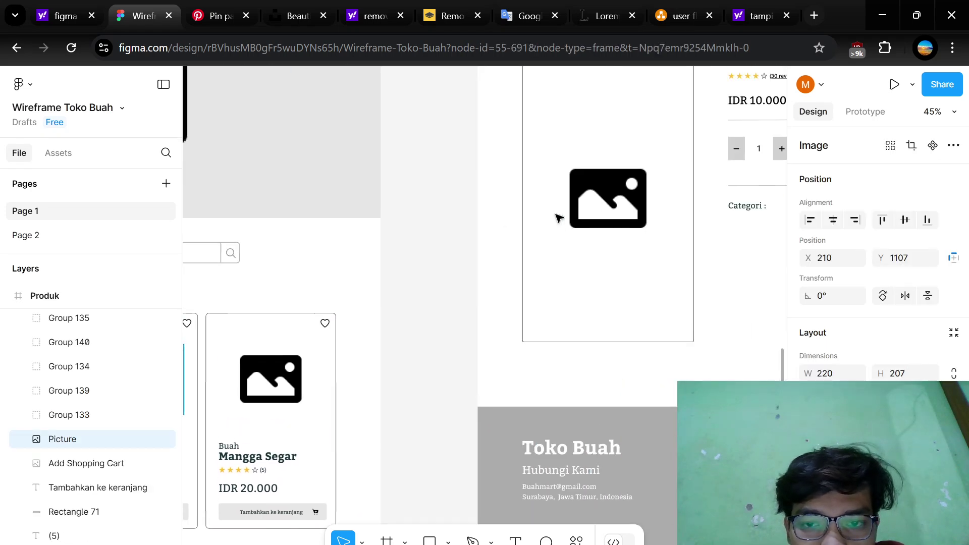
{"action": "left_click", "coordinate": [451, 186]}
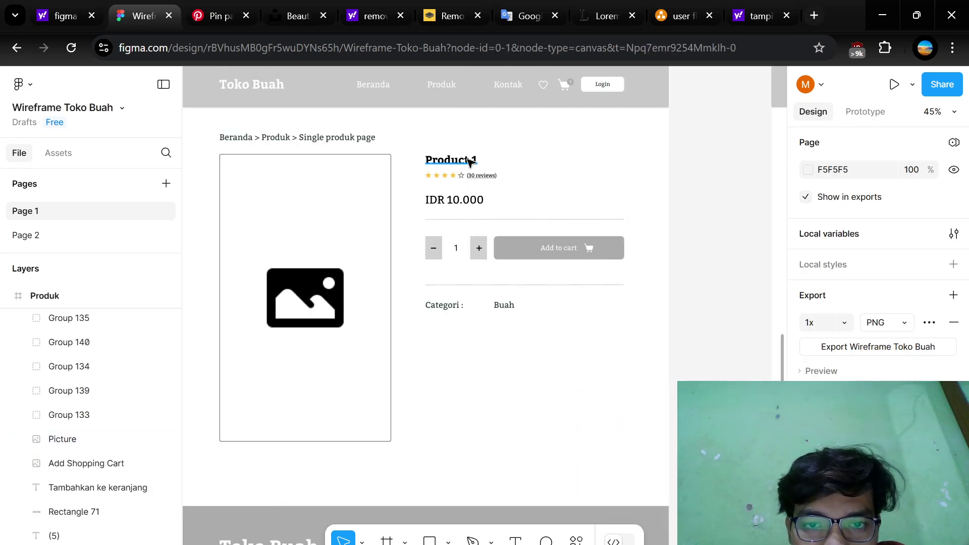
- Inspect the Detail frame's price text and the divider line beneath it, along with the quantity selector and add-to-cart button
{"action": "scroll", "coordinate": [452, 189], "scroll_direction": "up", "scroll_amount": 5}
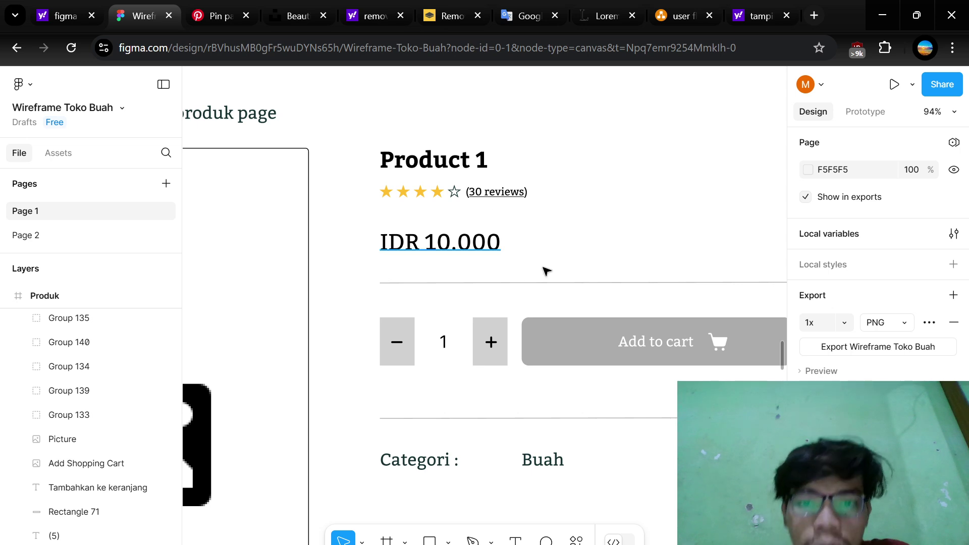
{"action": "left_click", "coordinate": [470, 259]}
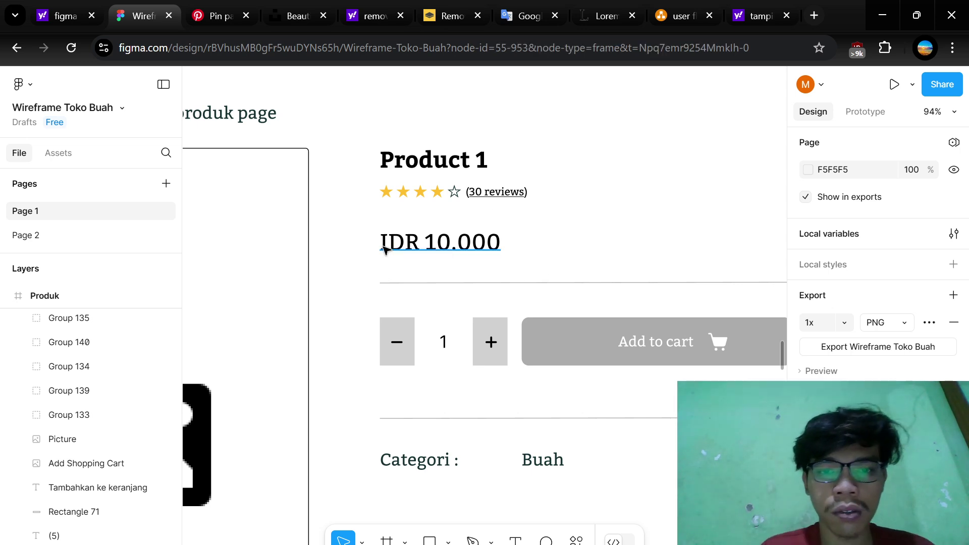
{"action": "scroll", "coordinate": [505, 267], "scroll_direction": "down", "scroll_amount": 1}
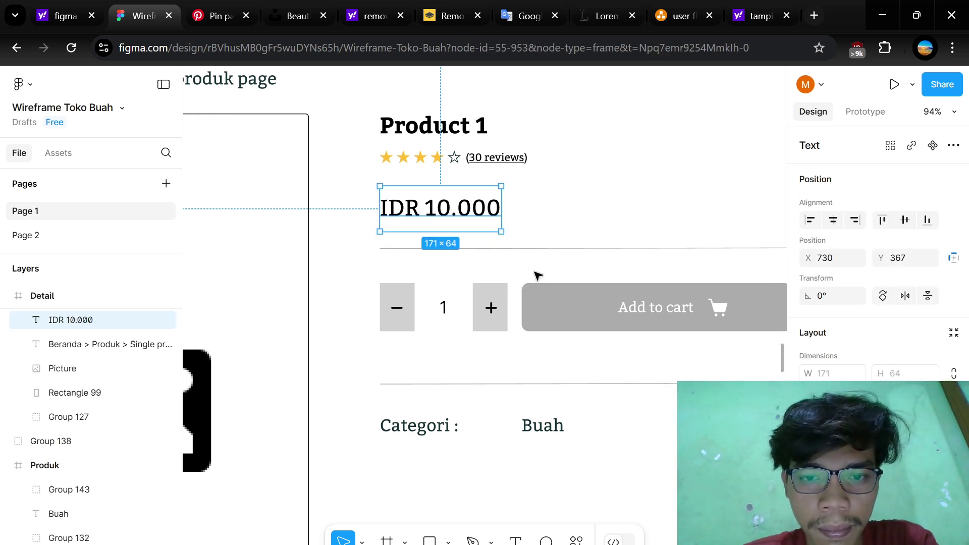
{"action": "scroll", "coordinate": [466, 282], "scroll_direction": "up", "scroll_amount": 3}
{"action": "left_click", "coordinate": [536, 346]}
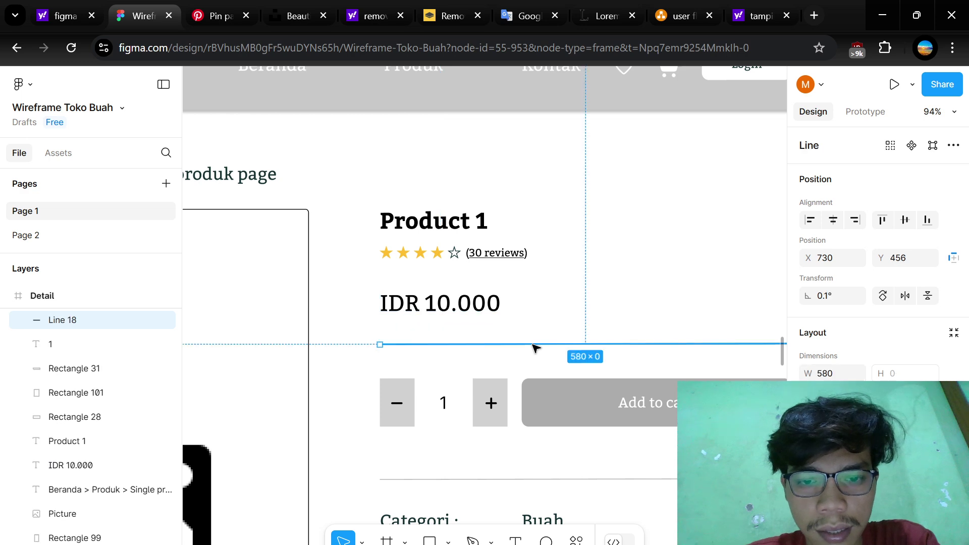
{"action": "scroll", "coordinate": [329, 335], "scroll_direction": "down", "scroll_amount": 2}
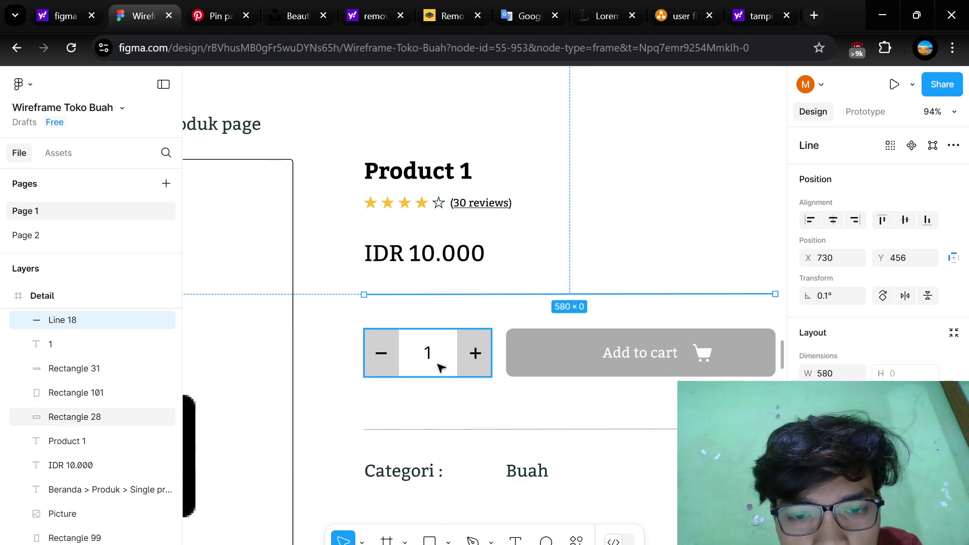
{"action": "scroll", "coordinate": [451, 361], "scroll_direction": "down", "scroll_amount": 2}
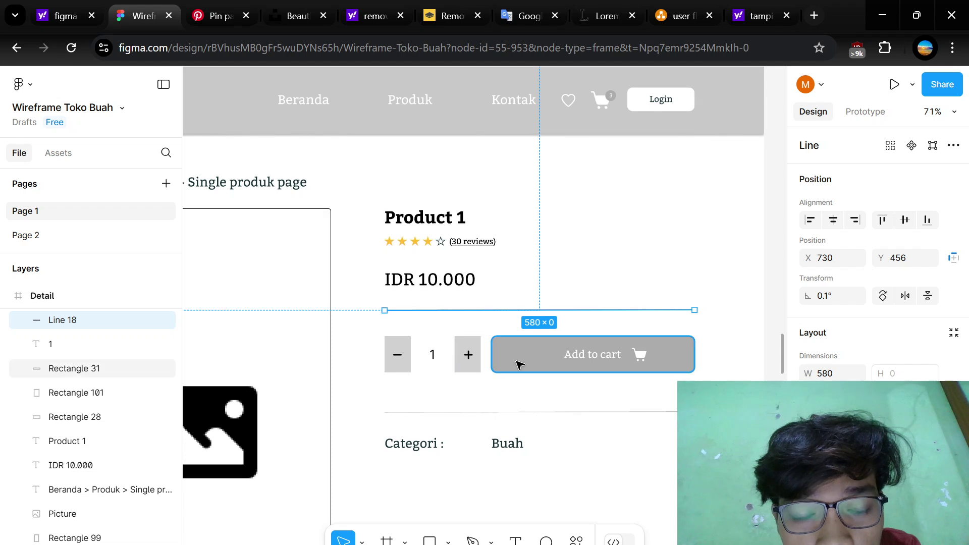
{"action": "scroll", "coordinate": [518, 363], "scroll_direction": "left", "scroll_amount": 3}
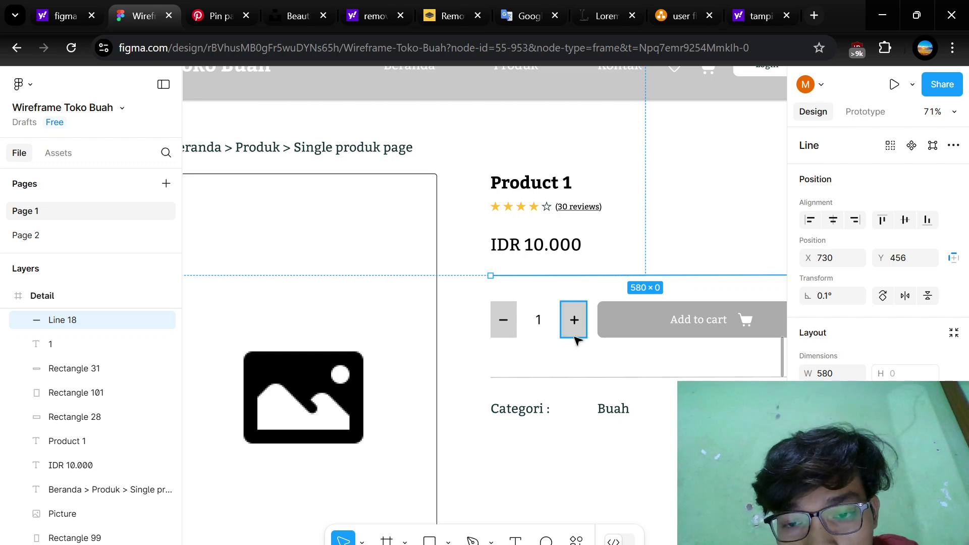
{"action": "scroll", "coordinate": [528, 357], "scroll_direction": "down", "scroll_amount": 3}
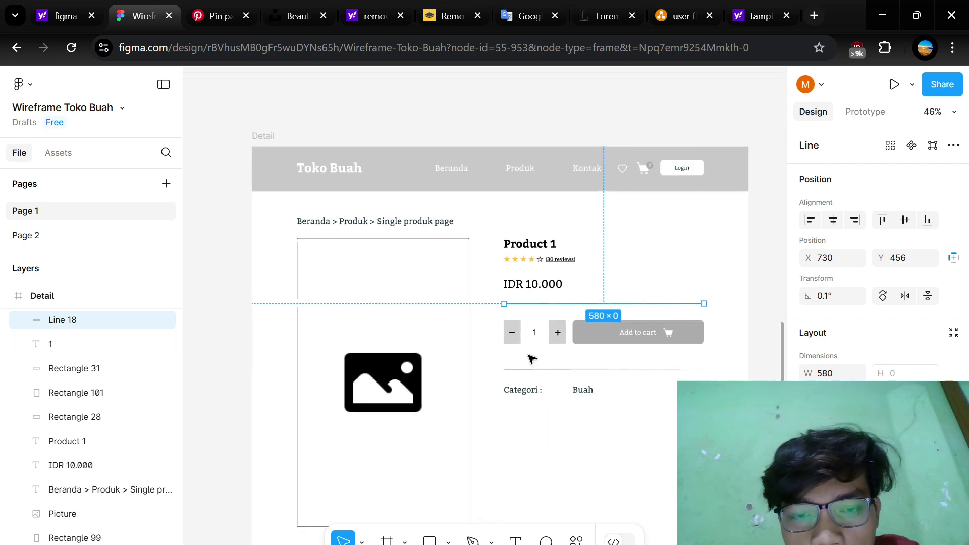
- Deselect the divider line and examine the quantity selector and add-to-cart button in the Detail frame up close
{"action": "left_click", "coordinate": [527, 125]}
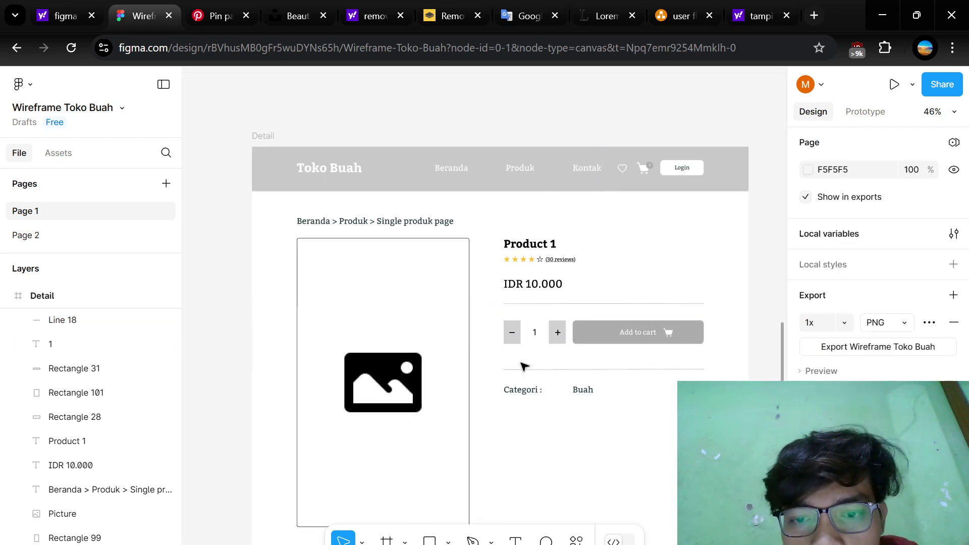
{"action": "scroll", "coordinate": [522, 360], "scroll_direction": "up", "scroll_amount": 5}
{"action": "scroll", "coordinate": [525, 338], "scroll_direction": "right", "scroll_amount": 2}
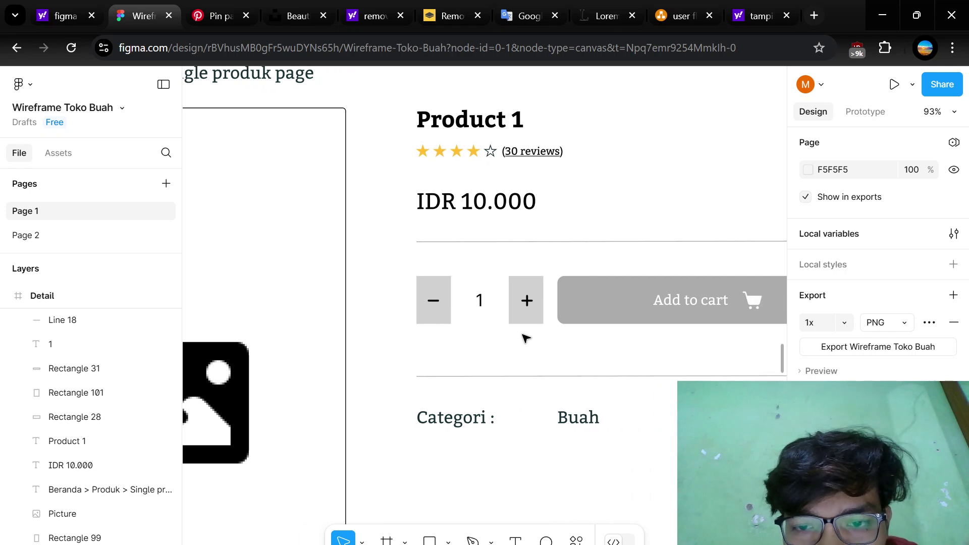
{"action": "scroll", "coordinate": [507, 357], "scroll_direction": "down", "scroll_amount": 4}
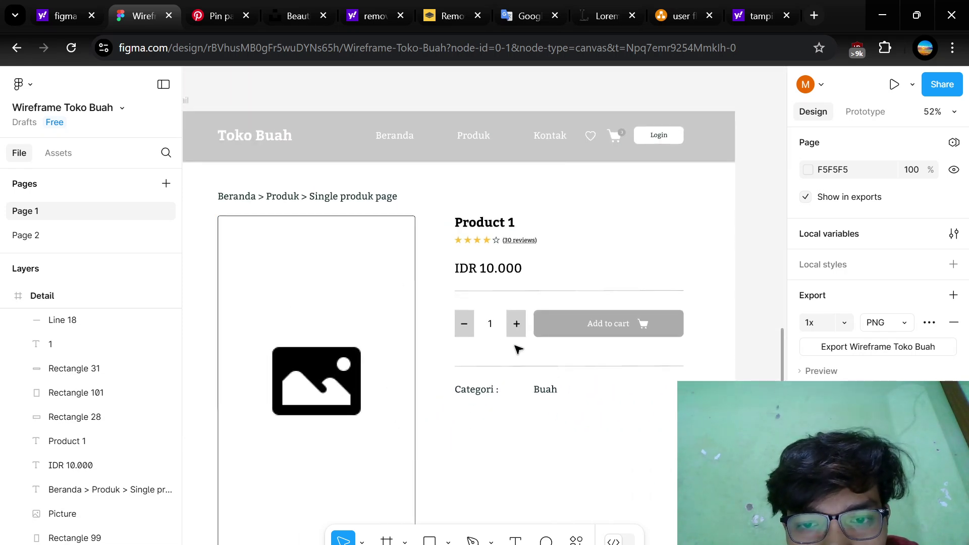
{"action": "scroll", "coordinate": [525, 336], "scroll_direction": "up", "scroll_amount": 4}
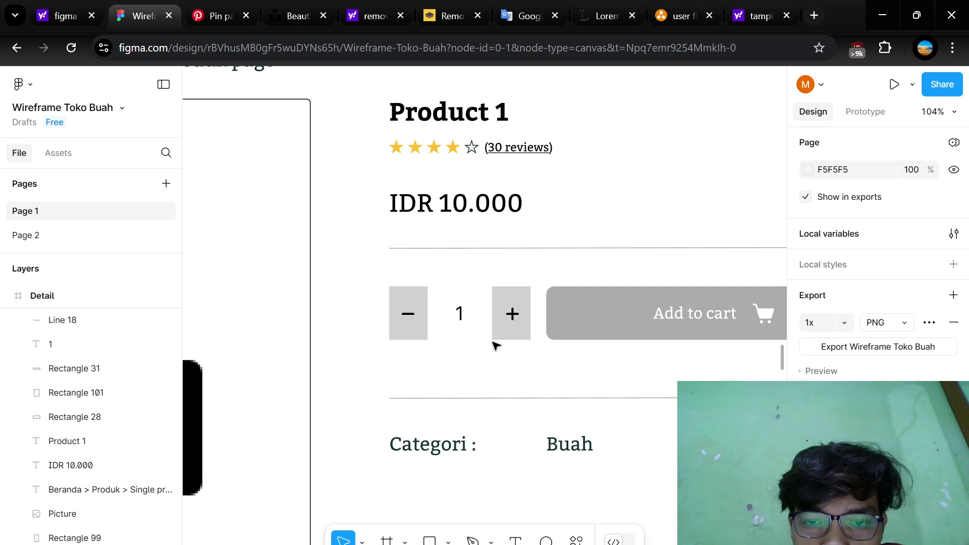
{"action": "scroll", "coordinate": [493, 342], "scroll_direction": "down", "scroll_amount": 5, "text": "ctrl"}
{"action": "scroll", "coordinate": [471, 232], "scroll_direction": "up", "scroll_amount": 3}
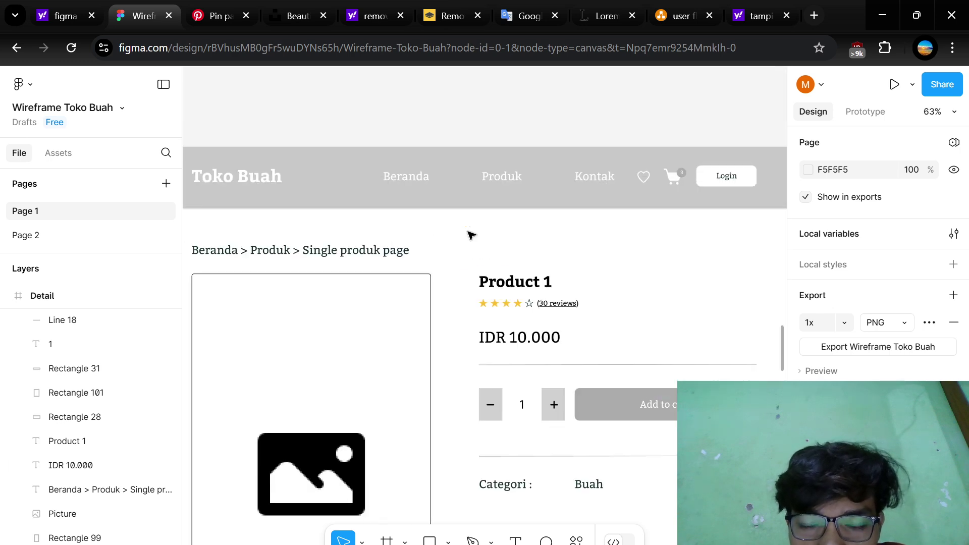
{"action": "scroll", "coordinate": [532, 299], "scroll_direction": "down", "scroll_amount": 4}
{"action": "scroll", "coordinate": [539, 290], "scroll_direction": "up", "scroll_amount": 2}
{"action": "scroll", "coordinate": [539, 292], "scroll_direction": "up", "scroll_amount": 5, "text": "ctrl"}
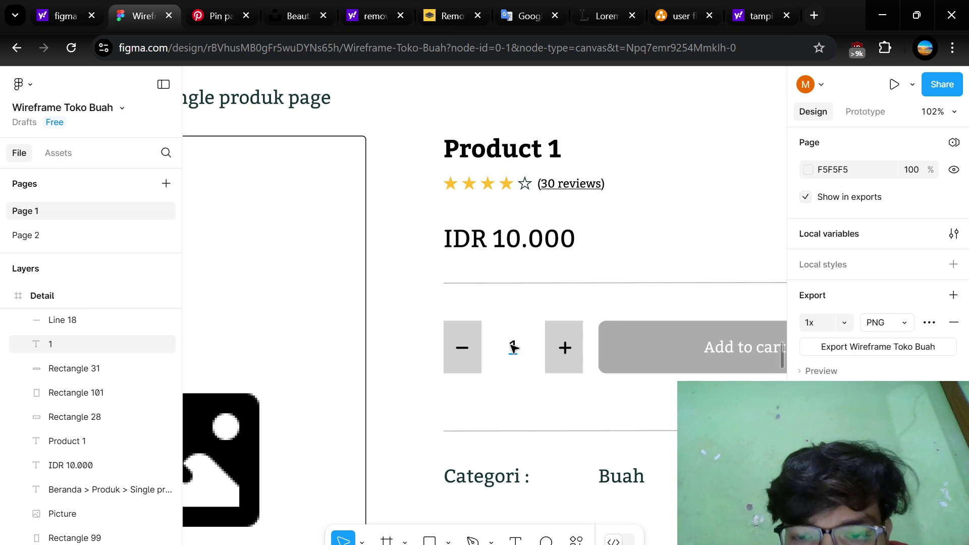
- Examine the Detail frame's product title, star rating, price, divider lines and category row
{"action": "scroll", "coordinate": [513, 347], "scroll_direction": "down", "scroll_amount": 3}
{"action": "scroll", "coordinate": [444, 356], "scroll_direction": "right", "scroll_amount": 1}
{"action": "scroll", "coordinate": [488, 335], "scroll_direction": "left", "scroll_amount": 3}
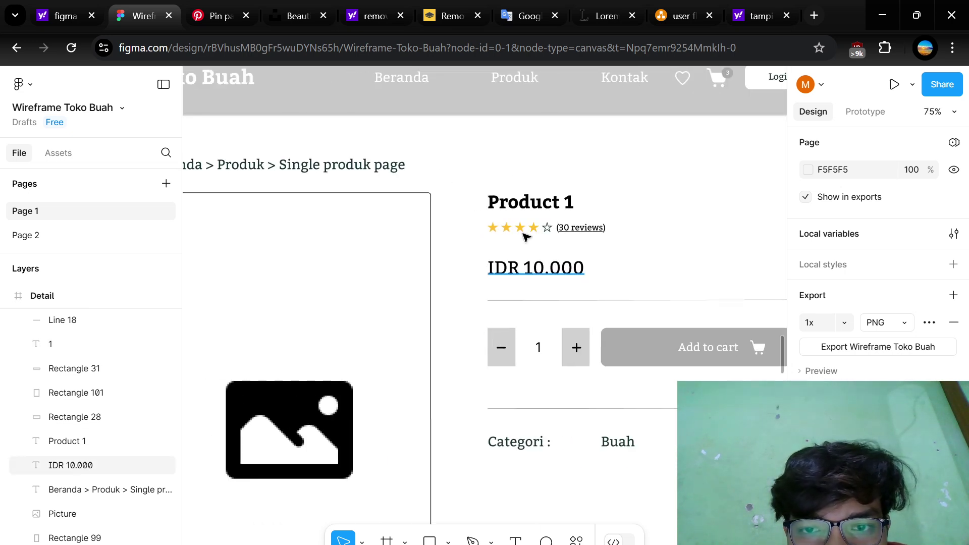
{"action": "scroll", "coordinate": [471, 297], "scroll_direction": "down", "scroll_amount": 1}
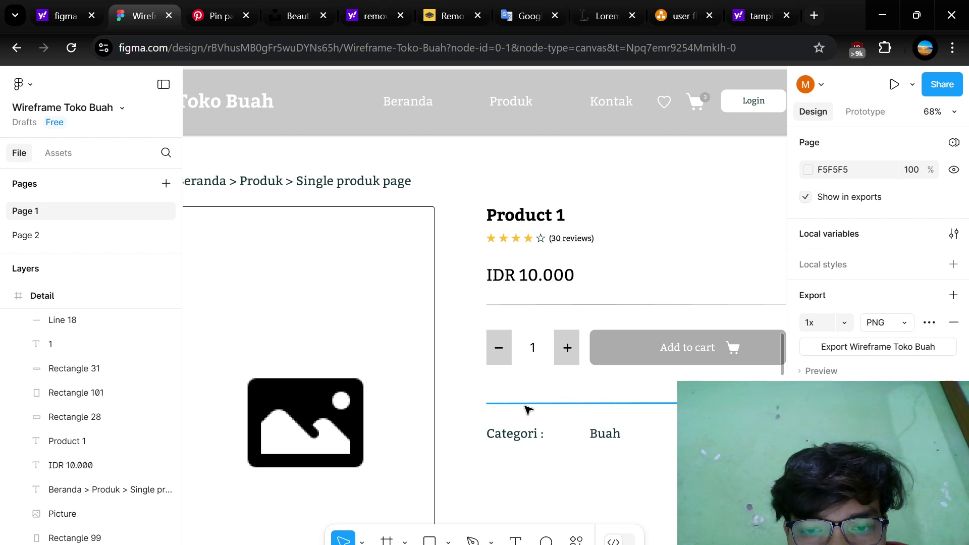
{"action": "scroll", "coordinate": [525, 407], "scroll_direction": "down", "scroll_amount": 3}
{"action": "scroll", "coordinate": [434, 389], "scroll_direction": "up", "scroll_amount": 2}
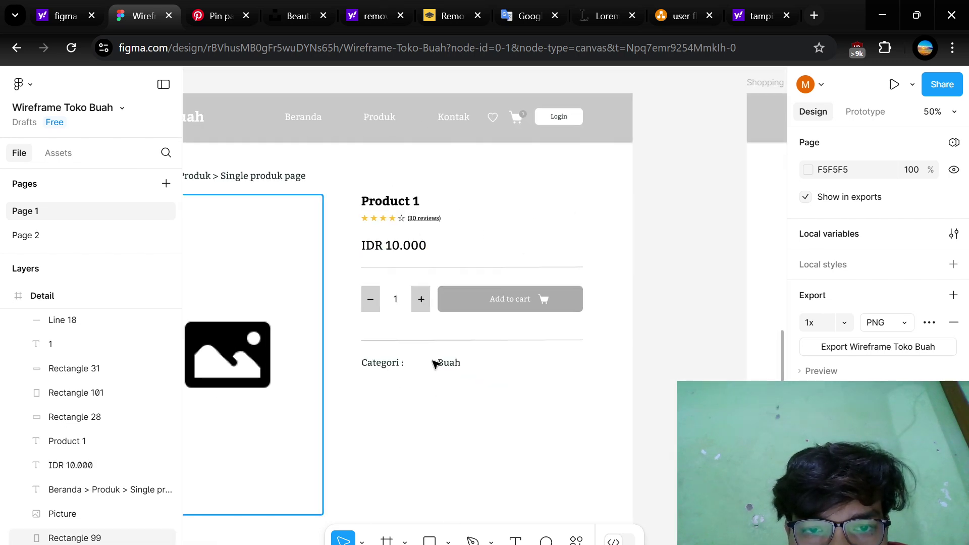
{"action": "scroll", "coordinate": [402, 305], "scroll_direction": "up", "scroll_amount": 2}
{"action": "scroll", "coordinate": [400, 292], "scroll_direction": "left", "scroll_amount": 2}
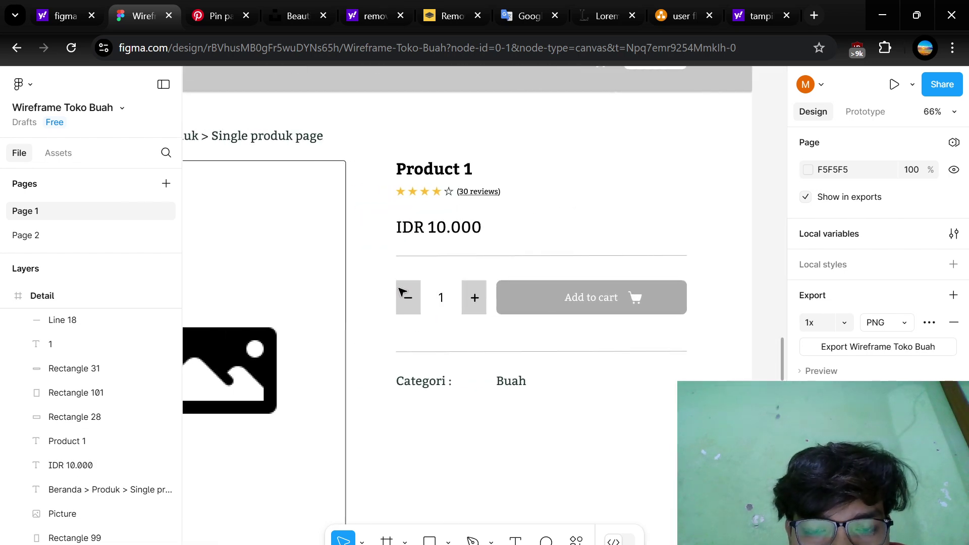
{"action": "scroll", "coordinate": [434, 297], "scroll_direction": "down", "scroll_amount": 3}
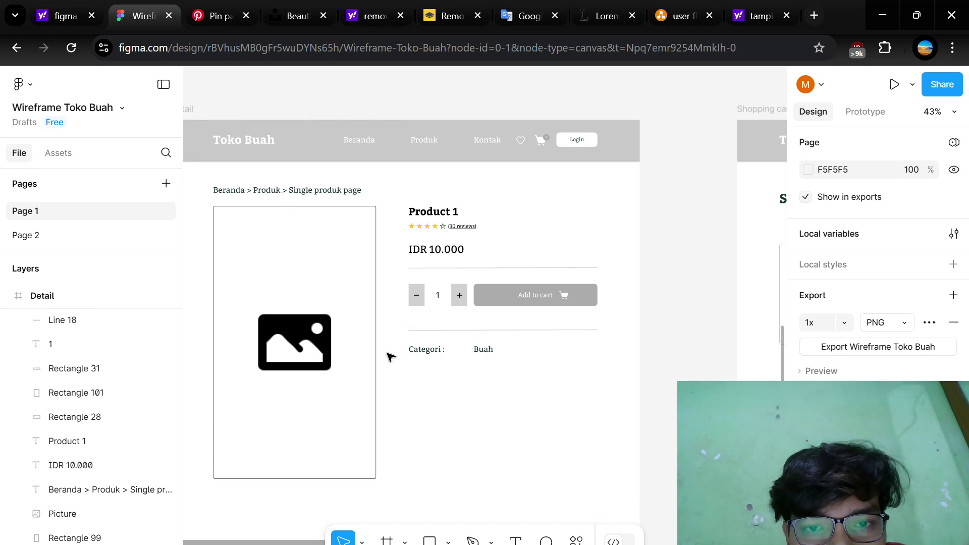
{"action": "scroll", "coordinate": [504, 265], "scroll_direction": "up", "scroll_amount": 3}
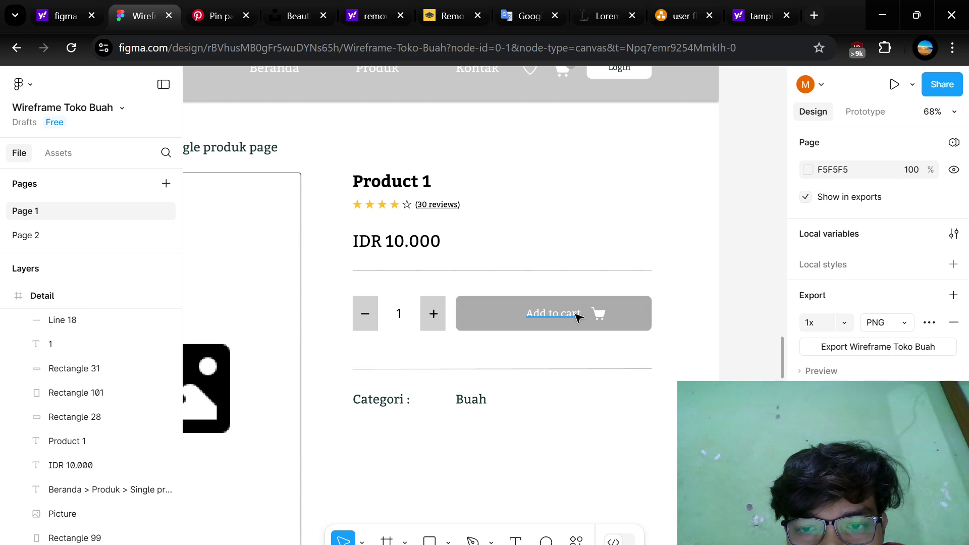
- Examine the cart icon and its count badge in the Detail header, along with the Add to cart button and category text
{"action": "scroll", "coordinate": [576, 166], "scroll_direction": "up", "scroll_amount": 2}
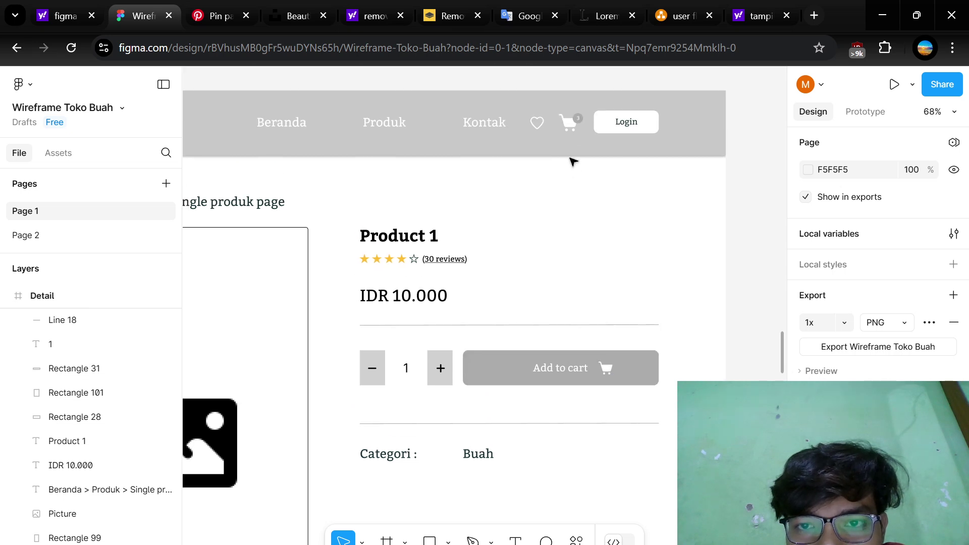
{"action": "scroll", "coordinate": [579, 124], "scroll_direction": "up", "scroll_amount": 3}
{"action": "scroll", "coordinate": [581, 127], "scroll_direction": "up", "scroll_amount": 5}
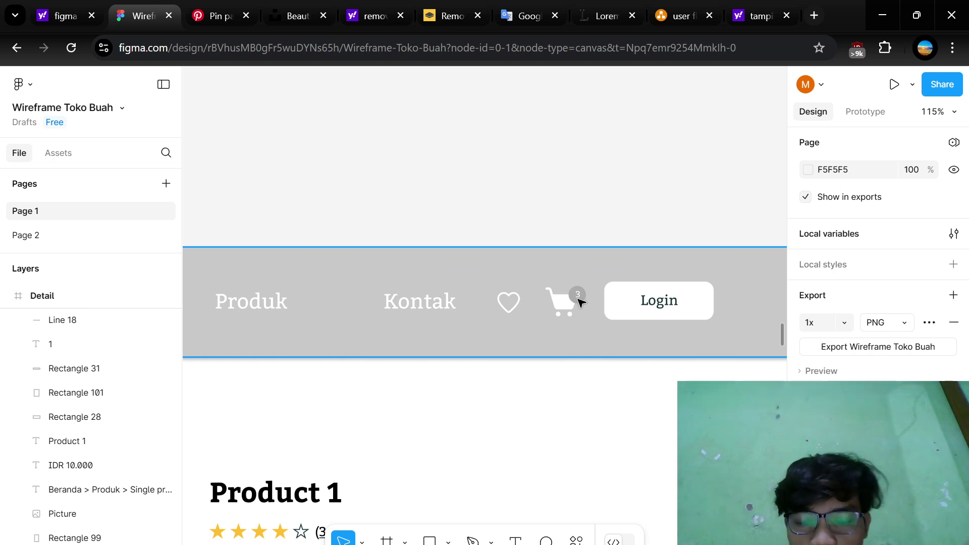
{"action": "scroll", "coordinate": [579, 303], "scroll_direction": "down", "scroll_amount": 8}
{"action": "scroll", "coordinate": [519, 333], "scroll_direction": "left", "scroll_amount": 2}
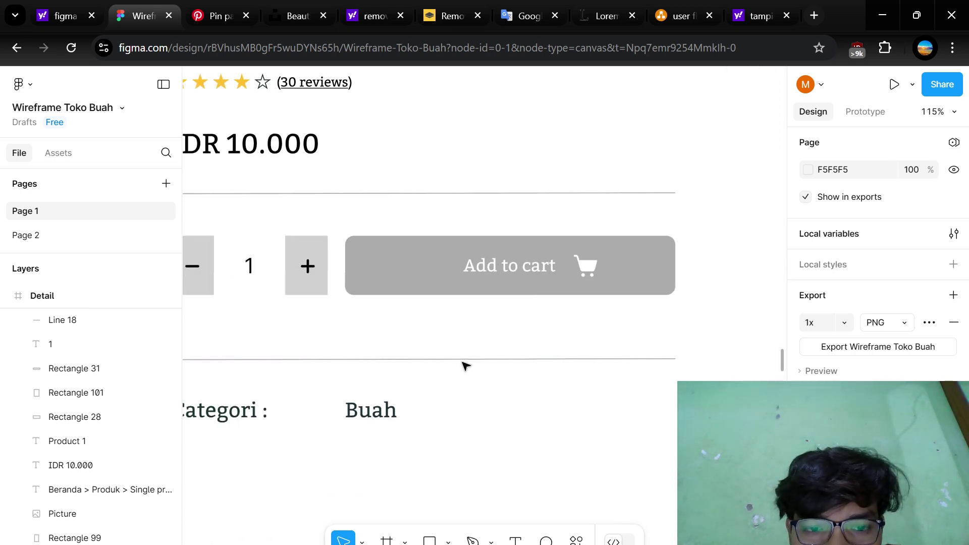
{"action": "scroll", "coordinate": [211, 452], "scroll_direction": "left", "scroll_amount": 4}
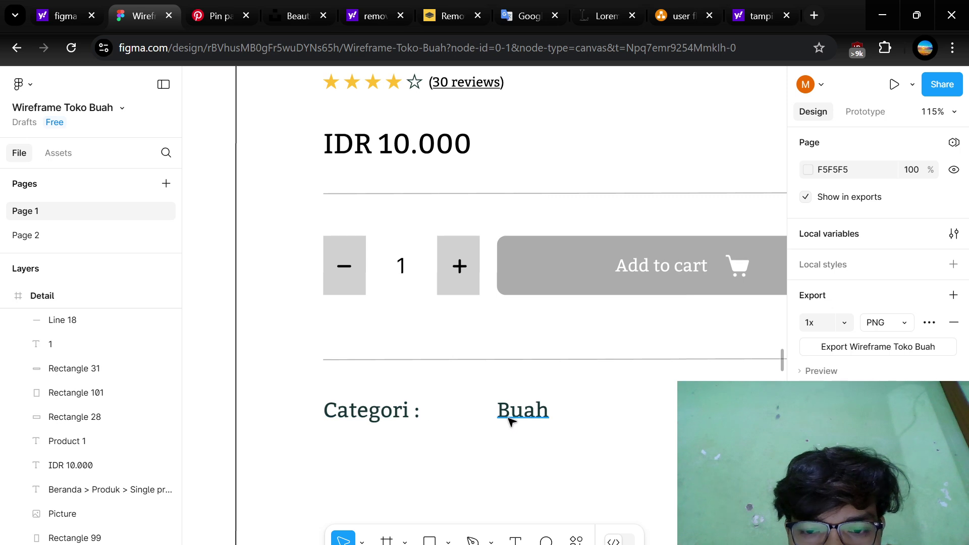
{"action": "scroll", "coordinate": [510, 421], "scroll_direction": "down", "scroll_amount": 6}
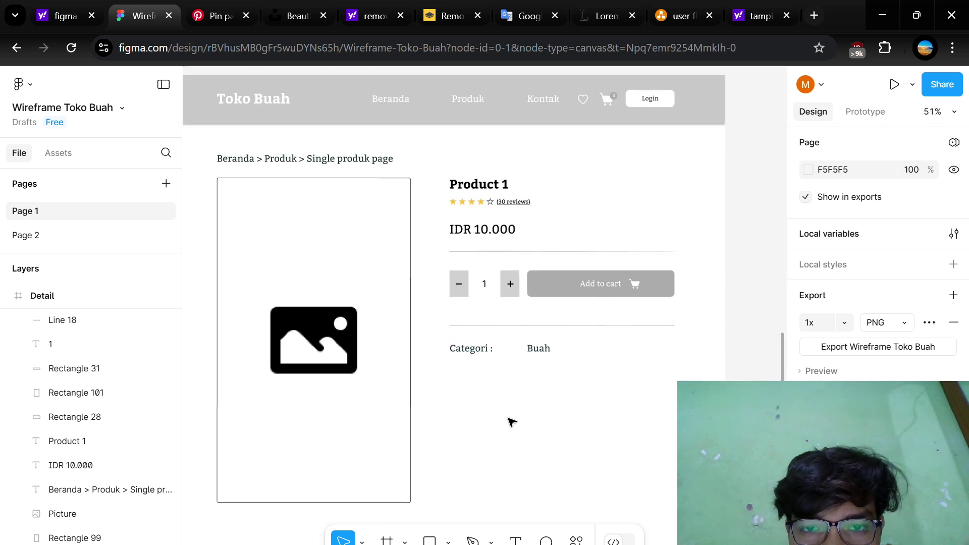
- Review the Detail frame's overall layout, including its breadcrumb, image rectangle, product information and footer
{"action": "scroll", "coordinate": [545, 385], "scroll_direction": "down", "scroll_amount": 3}
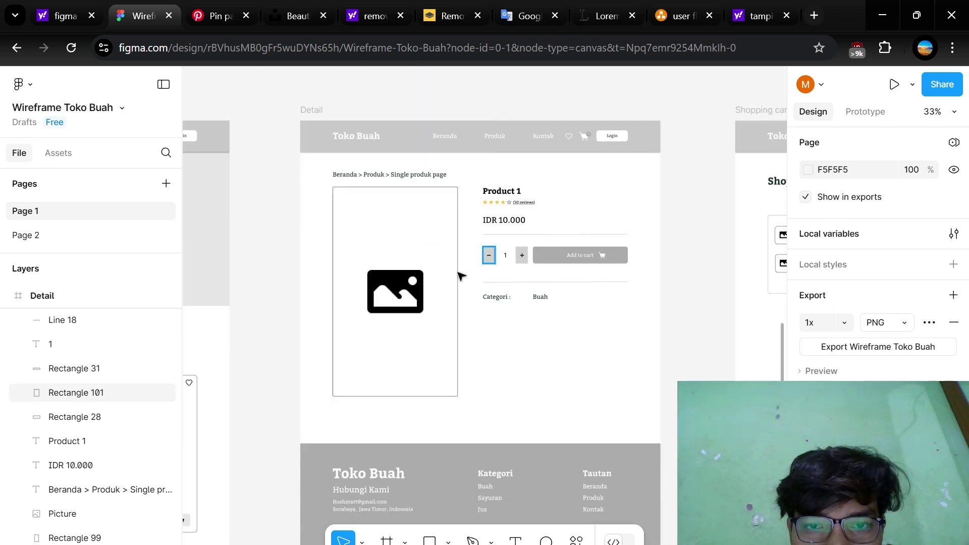
{"action": "scroll", "coordinate": [460, 275], "scroll_direction": "left", "scroll_amount": 2}
{"action": "scroll", "coordinate": [500, 341], "scroll_direction": "up", "scroll_amount": 4}
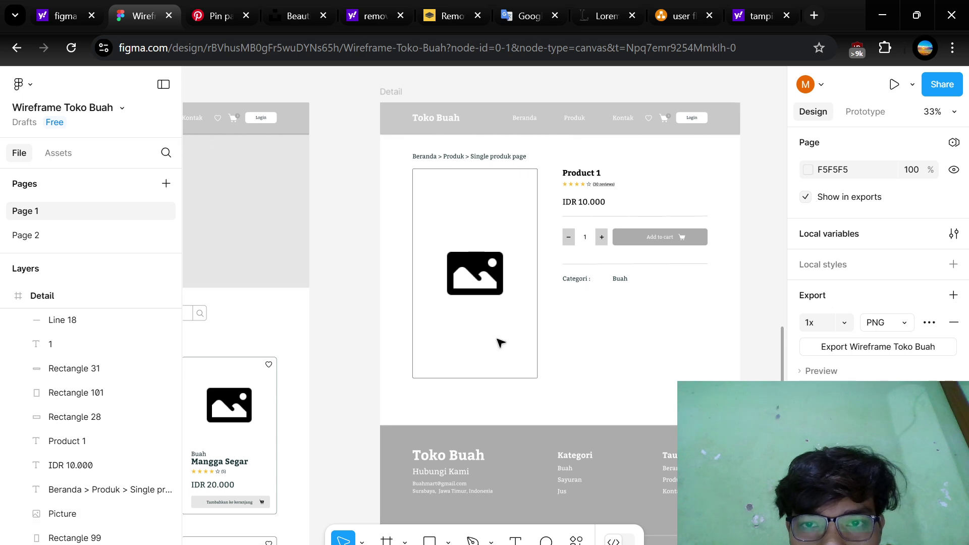
{"action": "scroll", "coordinate": [499, 342], "scroll_direction": "down", "scroll_amount": 3}
{"action": "scroll", "coordinate": [499, 342], "scroll_direction": "up", "scroll_amount": 3}
{"action": "scroll", "coordinate": [500, 342], "scroll_direction": "up", "scroll_amount": 2}
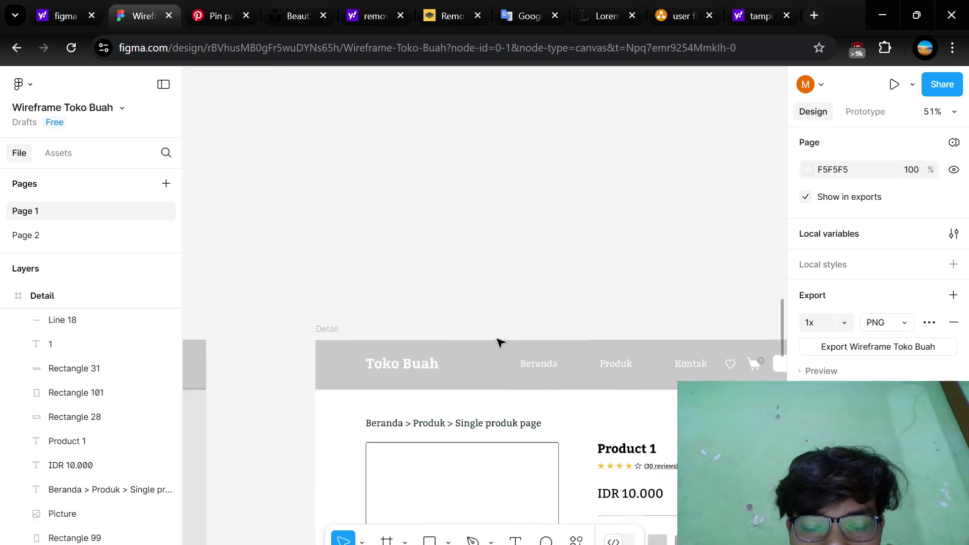
{"action": "scroll", "coordinate": [500, 342], "scroll_direction": "down", "scroll_amount": 3}
{"action": "scroll", "coordinate": [422, 319], "scroll_direction": "up", "scroll_amount": 2}
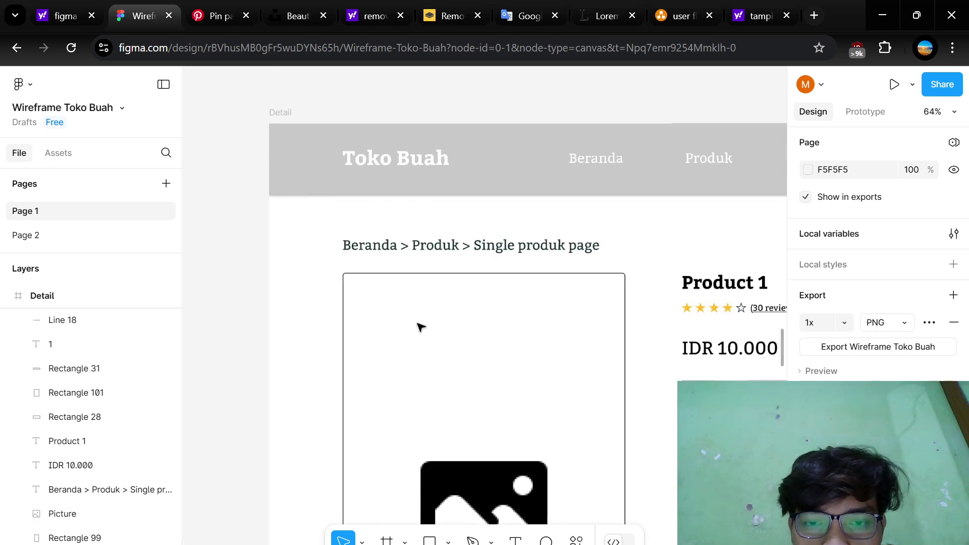
{"action": "scroll", "coordinate": [417, 324], "scroll_direction": "down", "scroll_amount": 3}
{"action": "scroll", "coordinate": [555, 262], "scroll_direction": "right", "scroll_amount": 3}
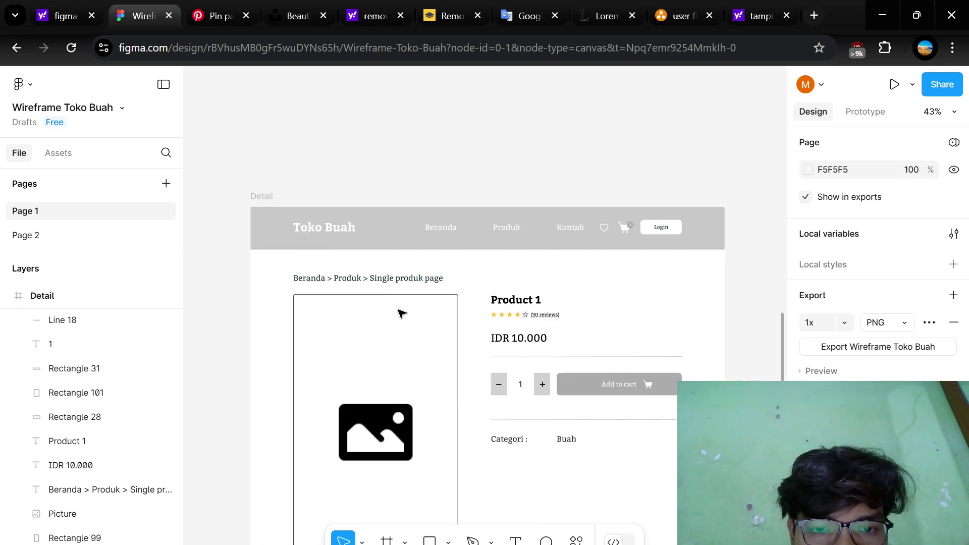
{"action": "scroll", "coordinate": [432, 339], "scroll_direction": "down", "scroll_amount": 5}
{"action": "scroll", "coordinate": [434, 342], "scroll_direction": "up", "scroll_amount": 5}
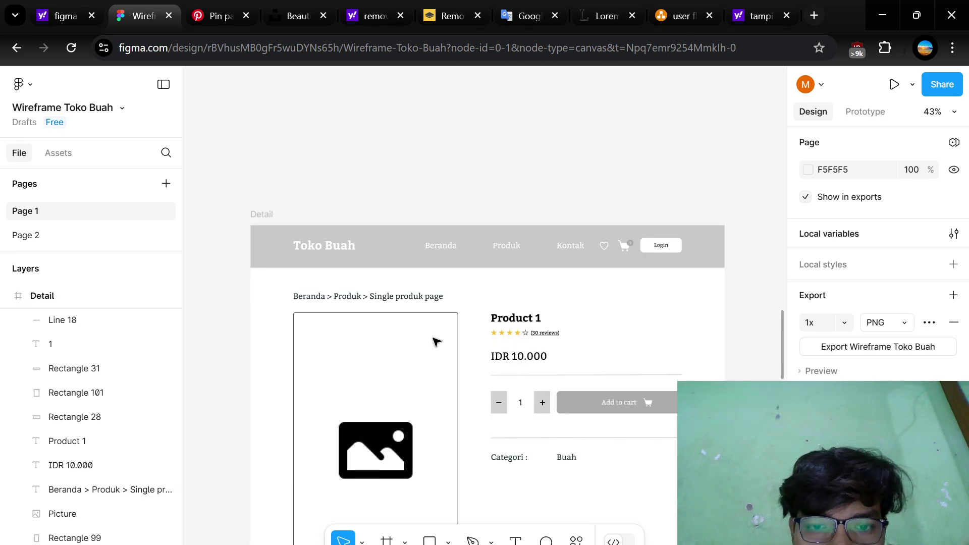
{"action": "scroll", "coordinate": [434, 341], "scroll_direction": "up", "scroll_amount": 3}
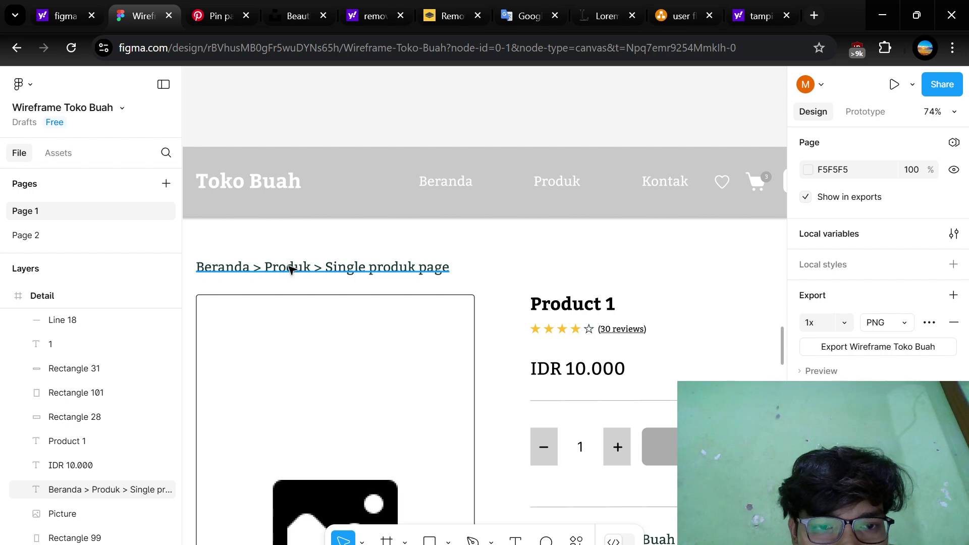
{"action": "left_click_drag", "start_coordinate": [290, 269], "coordinate": [328, 302]}
{"action": "scroll", "coordinate": [328, 302], "scroll_direction": "down", "scroll_amount": 3}
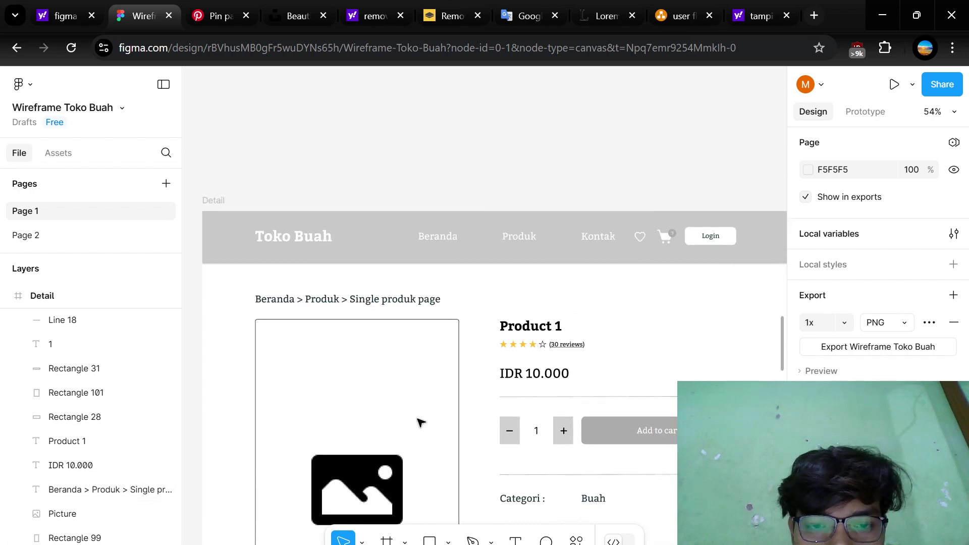
- Review the Produk frame's Buah product cards and the home page's Kategori and Produk Terbaru sections
{"action": "scroll", "coordinate": [422, 422], "scroll_direction": "left", "scroll_amount": 5}
{"action": "scroll", "coordinate": [419, 421], "scroll_direction": "down", "scroll_amount": 2}
{"action": "scroll", "coordinate": [419, 421], "scroll_direction": "left", "scroll_amount": 2}
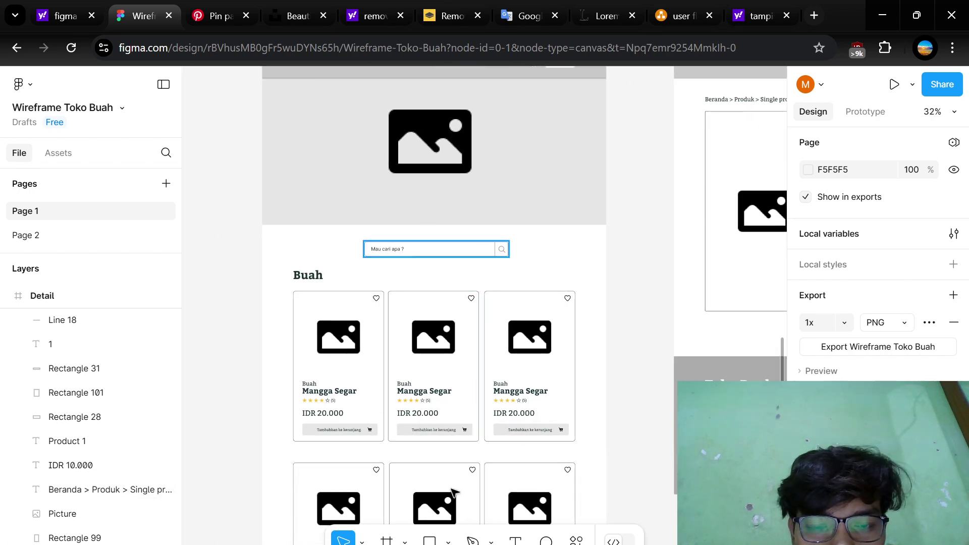
{"action": "scroll", "coordinate": [543, 362], "scroll_direction": "left", "scroll_amount": 10}
{"action": "scroll", "coordinate": [543, 362], "scroll_direction": "down", "scroll_amount": 1}
{"action": "scroll", "coordinate": [534, 356], "scroll_direction": "up", "scroll_amount": 7}
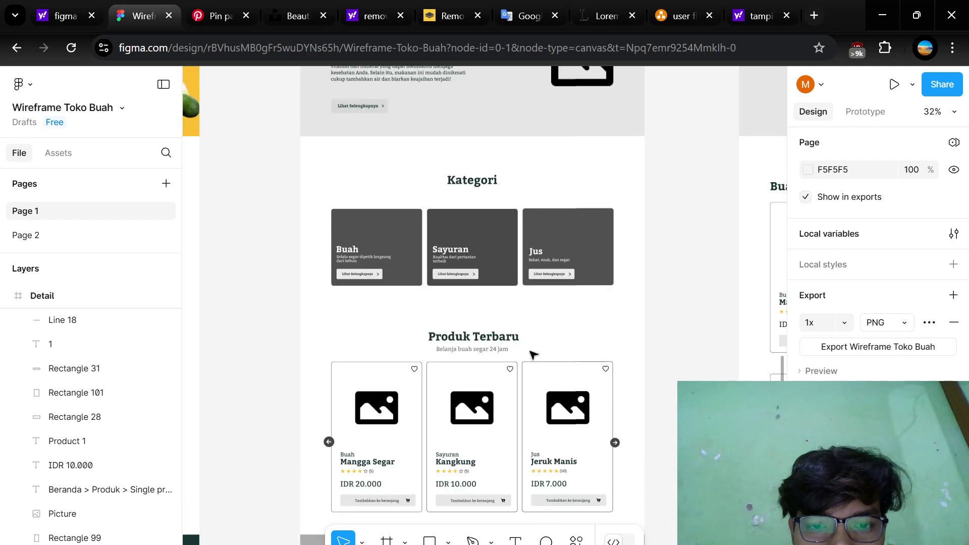
{"action": "scroll", "coordinate": [457, 402], "scroll_direction": "down", "scroll_amount": 6}
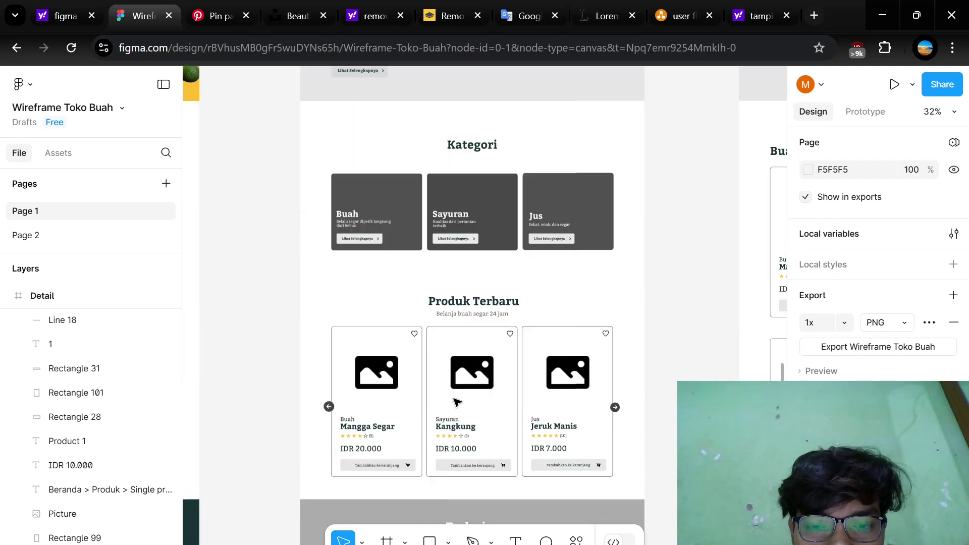
{"action": "scroll", "coordinate": [457, 403], "scroll_direction": "down", "scroll_amount": 3}
{"action": "scroll", "coordinate": [462, 340], "scroll_direction": "up", "scroll_amount": 3}
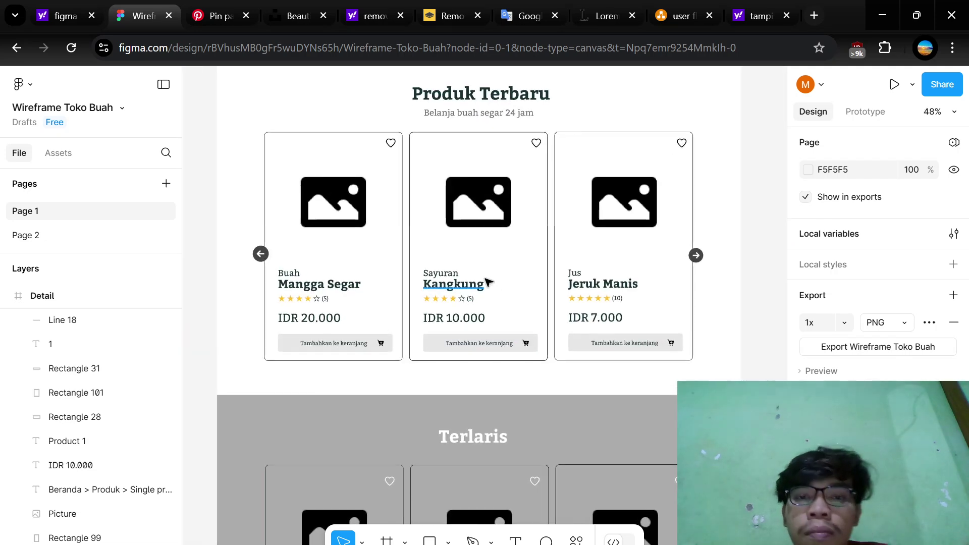
{"action": "scroll", "coordinate": [487, 281], "scroll_direction": "up", "scroll_amount": 2}
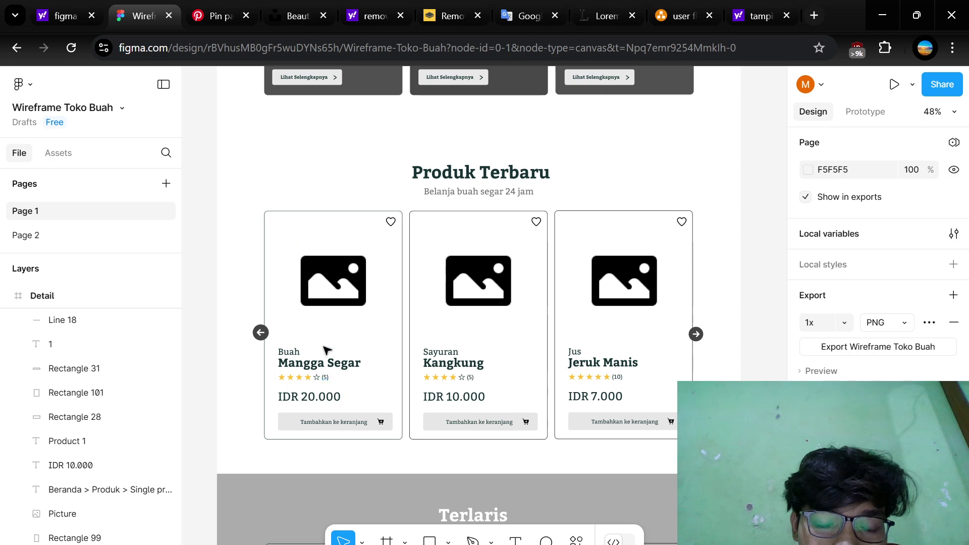
{"action": "scroll", "coordinate": [353, 350], "scroll_direction": "down", "scroll_amount": 3}
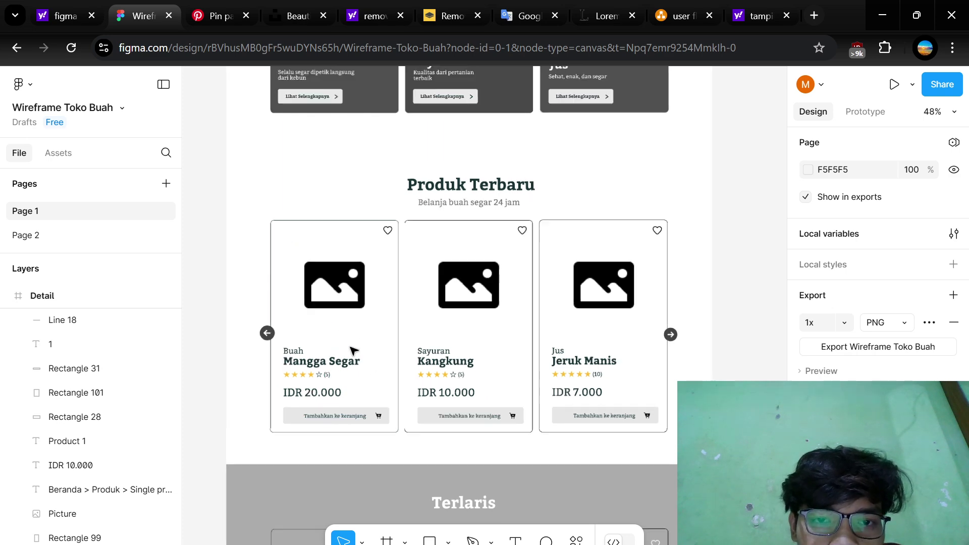
{"action": "scroll", "coordinate": [511, 288], "scroll_direction": "up", "scroll_amount": 2}
- Return to the Detail frame and examine its header navigation, breadcrumb and product layout beside the Produk frame
{"action": "scroll", "coordinate": [511, 279], "scroll_direction": "left", "scroll_amount": 5}
{"action": "scroll", "coordinate": [511, 279], "scroll_direction": "right", "scroll_amount": 5}
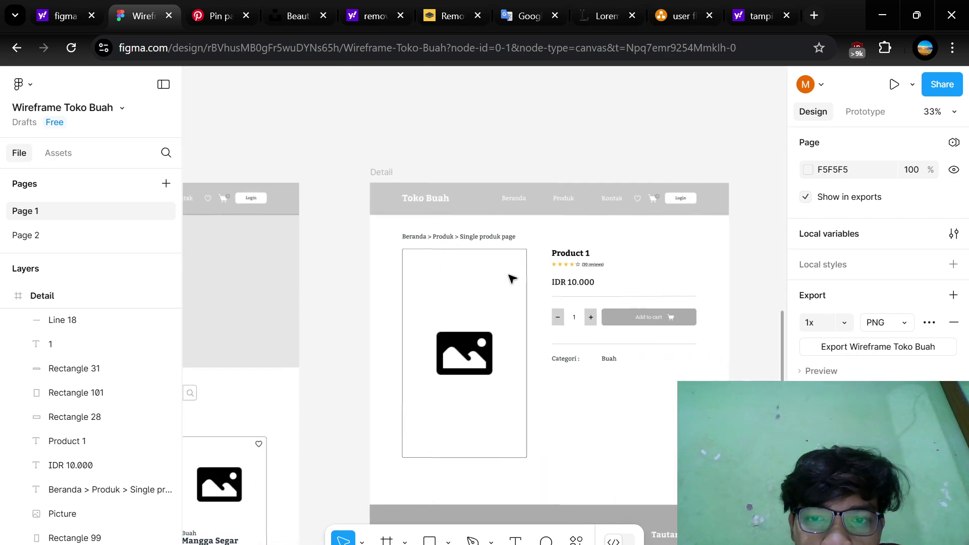
{"action": "scroll", "coordinate": [545, 426], "scroll_direction": "down", "scroll_amount": 3}
{"action": "scroll", "coordinate": [442, 201], "scroll_direction": "up", "scroll_amount": 2}
{"action": "scroll", "coordinate": [442, 202], "scroll_direction": "left", "scroll_amount": 4}
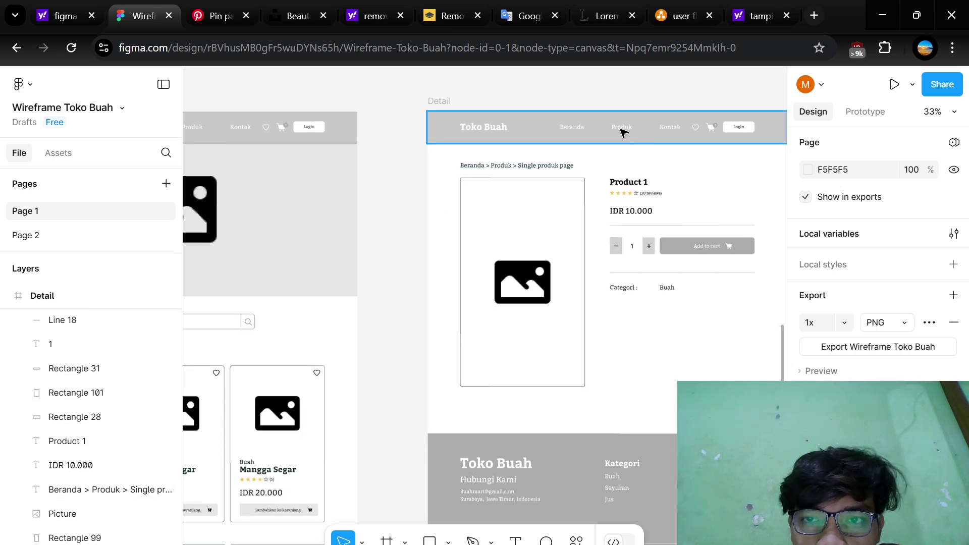
{"action": "scroll", "coordinate": [649, 239], "scroll_direction": "up", "scroll_amount": 3}
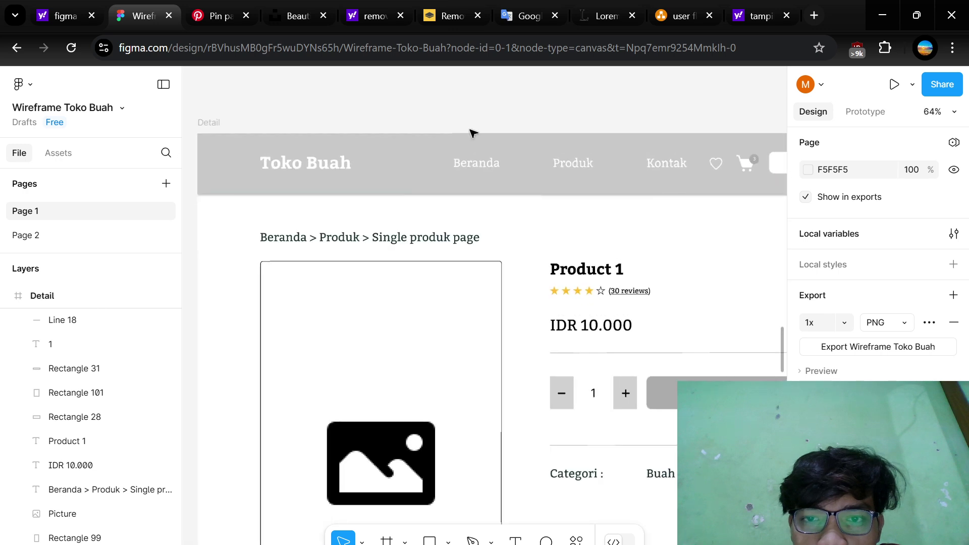
{"action": "scroll", "coordinate": [580, 292], "scroll_direction": "down", "scroll_amount": 2}
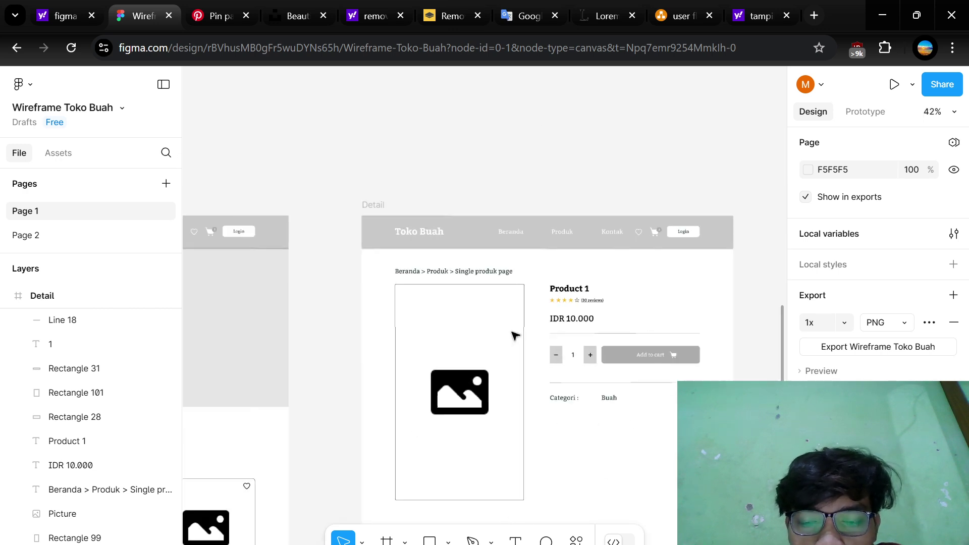
{"action": "scroll", "coordinate": [515, 336], "scroll_direction": "down", "scroll_amount": 3}
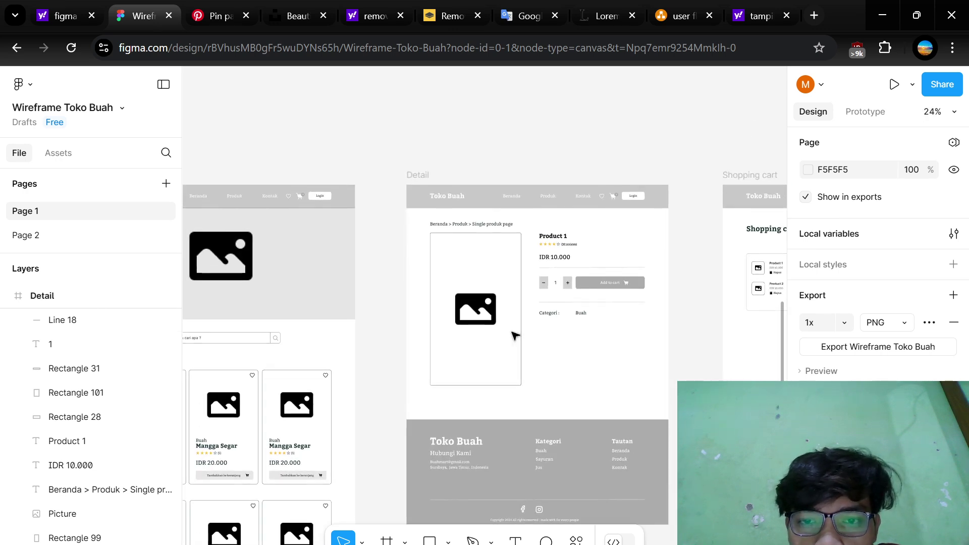
{"action": "scroll", "coordinate": [514, 336], "scroll_direction": "up", "scroll_amount": 3}
{"action": "scroll", "coordinate": [514, 335], "scroll_direction": "down", "scroll_amount": 3}
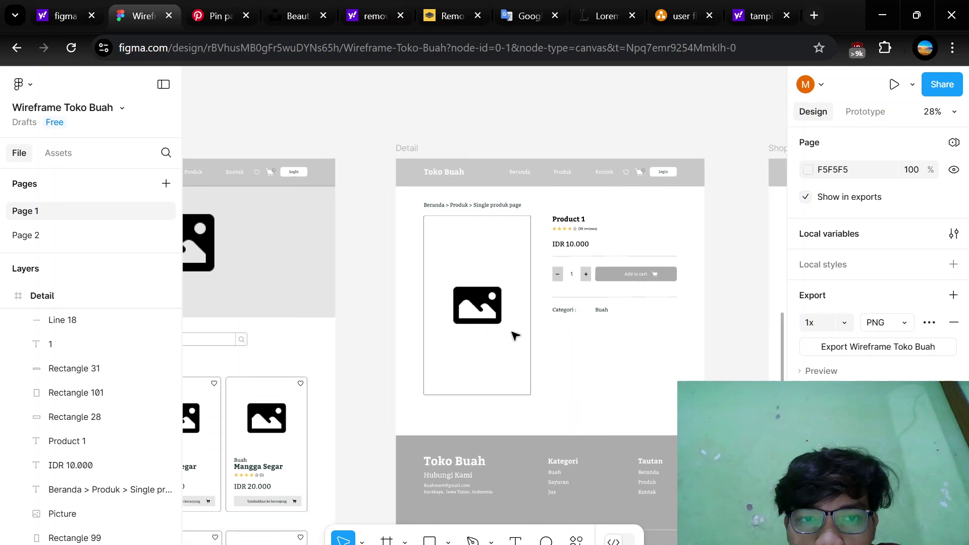
{"action": "scroll", "coordinate": [514, 336], "scroll_direction": "left", "scroll_amount": 3}
{"action": "scroll", "coordinate": [514, 336], "scroll_direction": "down", "scroll_amount": 1}
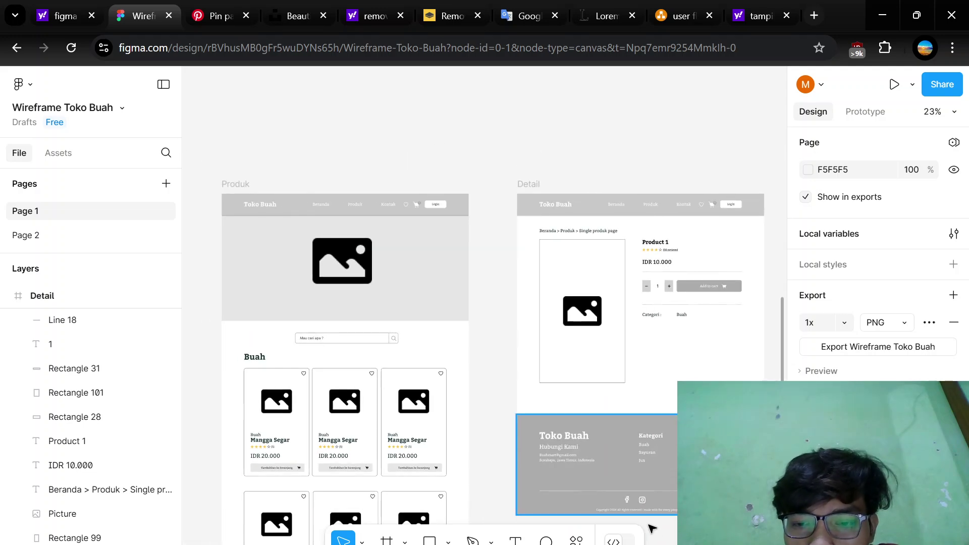
- Check the instructions and task list of the UTS document in Word, and return to the Toko Buah wireframe in Figma
{"action": "key", "text": "alt+Tab"}
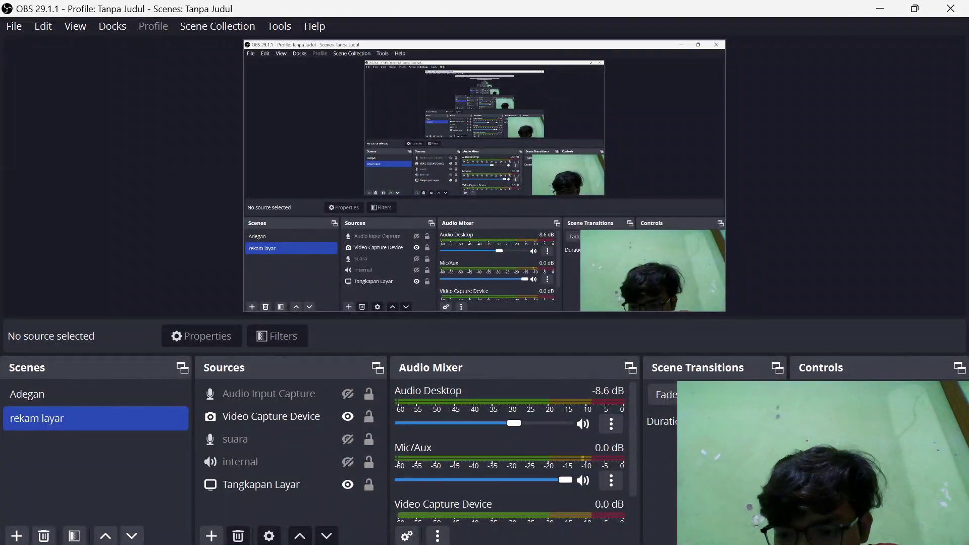
{"action": "key", "text": "alt+Tab"}
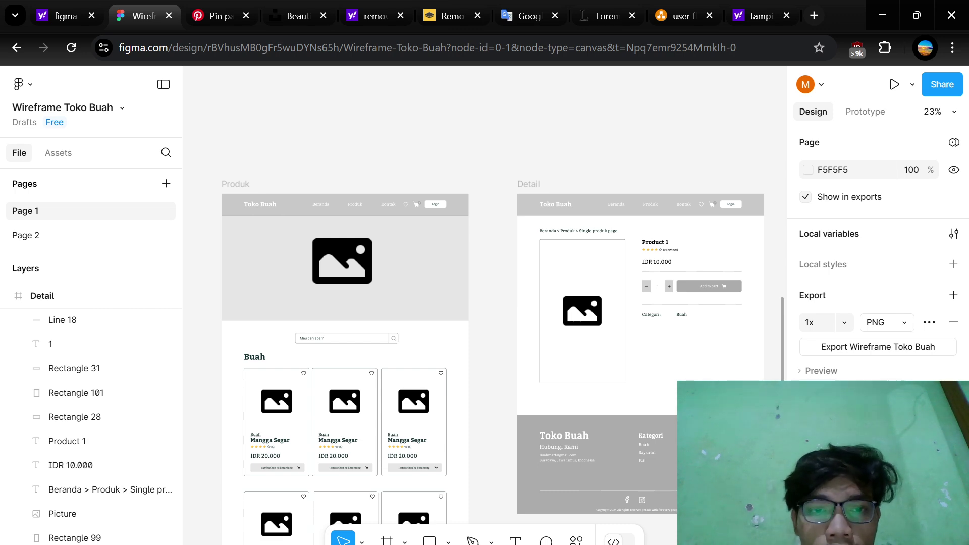
{"action": "key", "text": "alt+Tab"}
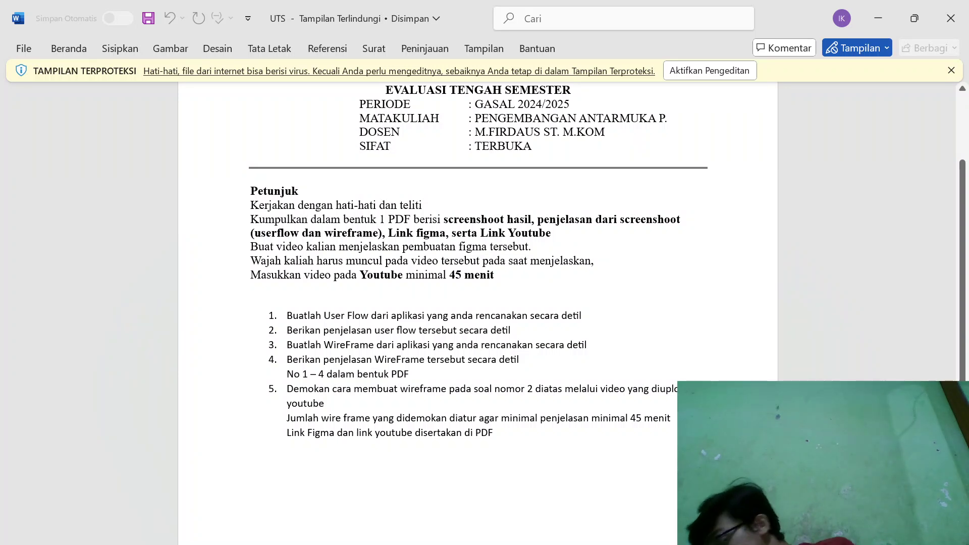
{"action": "mouse_move", "coordinate": [630, 542]}
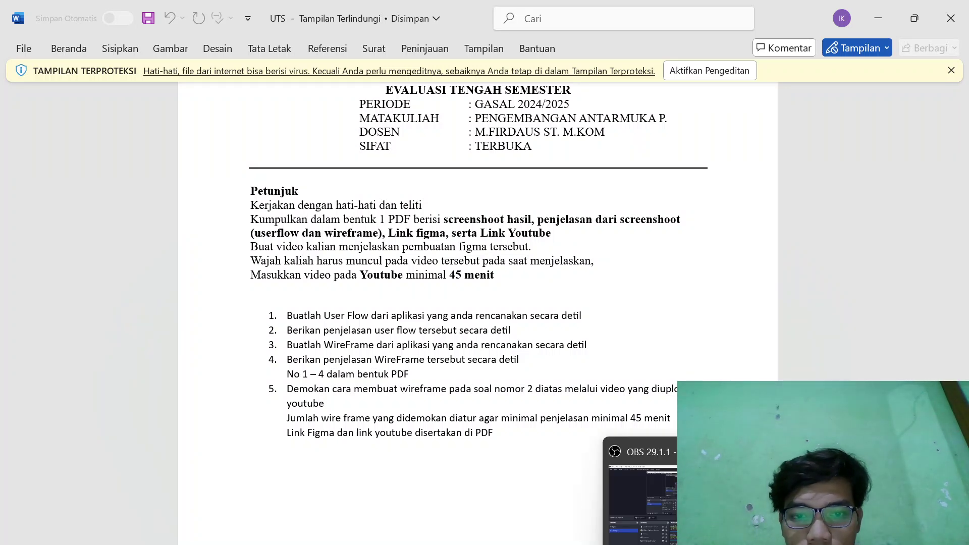
{"action": "key", "text": "alt+Tab"}
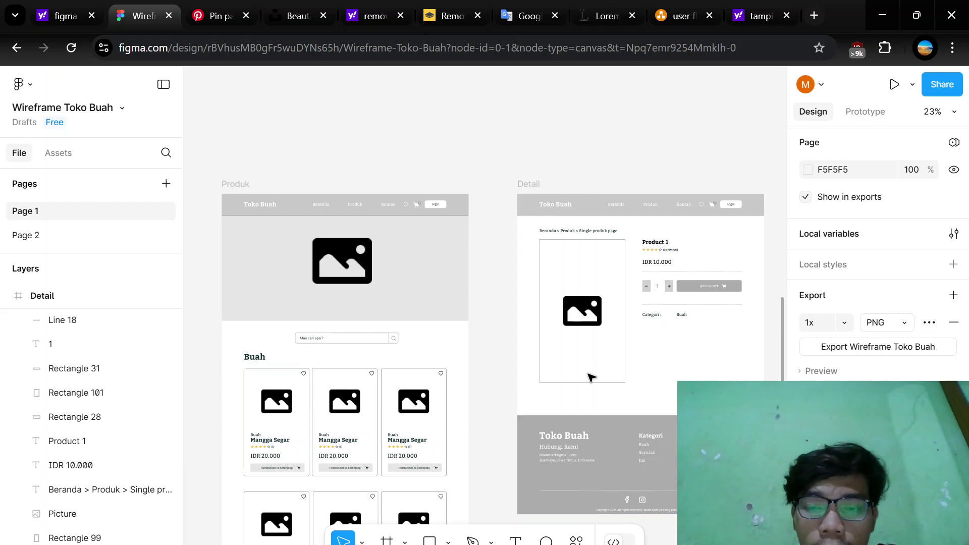
- Examine the Detail frame's product information, including the title, star rating, price, quantity selector, Add to cart button and category
{"action": "key", "text": "shift+1"}
{"action": "scroll", "coordinate": [525, 255], "scroll_direction": "up", "scroll_amount": 5}
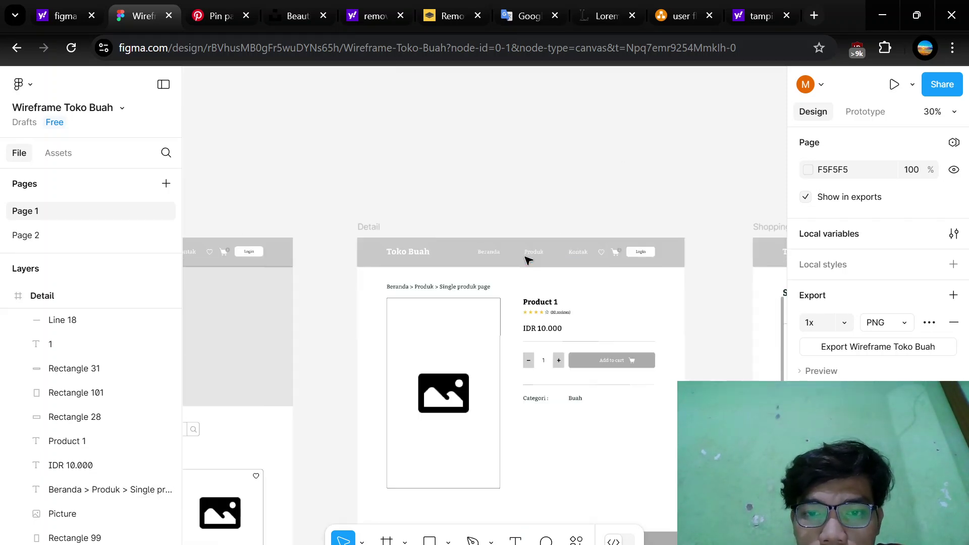
{"action": "scroll", "coordinate": [538, 313], "scroll_direction": "up", "scroll_amount": 5}
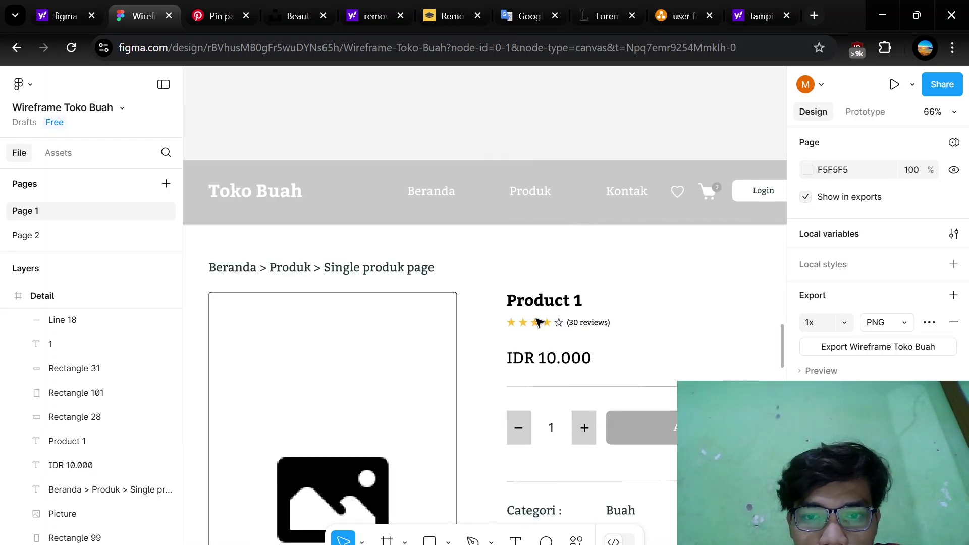
{"action": "scroll", "coordinate": [538, 323], "scroll_direction": "right", "scroll_amount": 3}
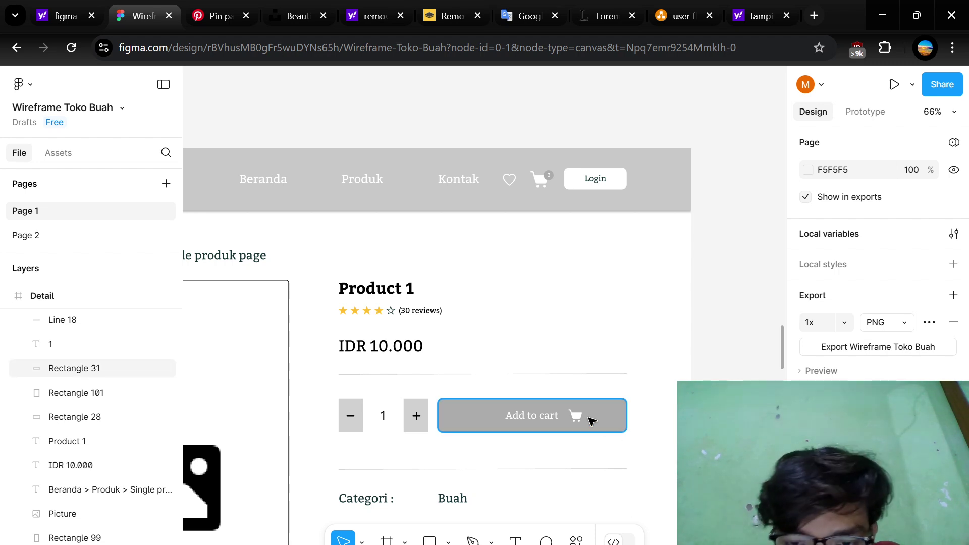
{"action": "scroll", "coordinate": [589, 420], "scroll_direction": "up", "scroll_amount": 1}
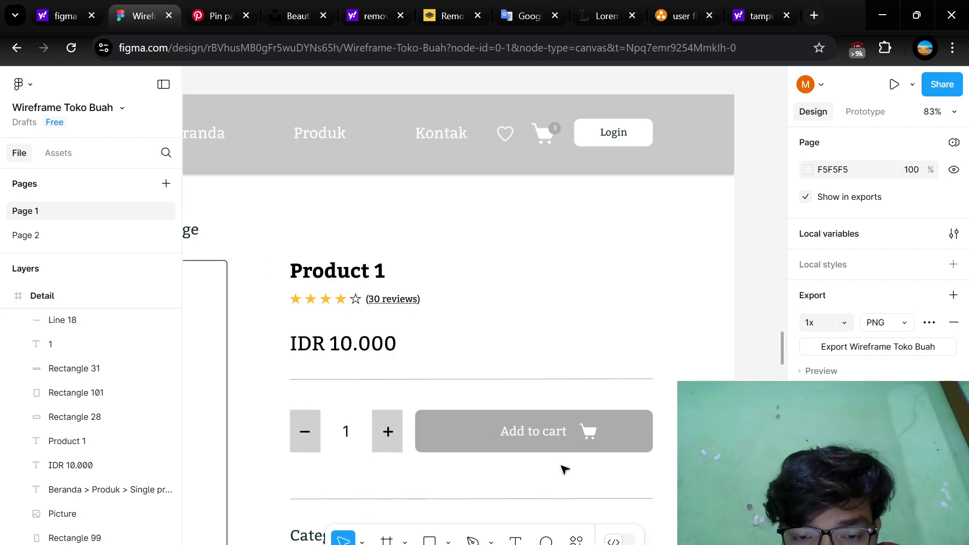
{"action": "scroll", "coordinate": [563, 467], "scroll_direction": "down", "scroll_amount": 3, "text": "ctrl"}
{"action": "scroll", "coordinate": [520, 376], "scroll_direction": "down", "scroll_amount": 5}
{"action": "scroll", "coordinate": [520, 376], "scroll_direction": "left", "scroll_amount": 2}
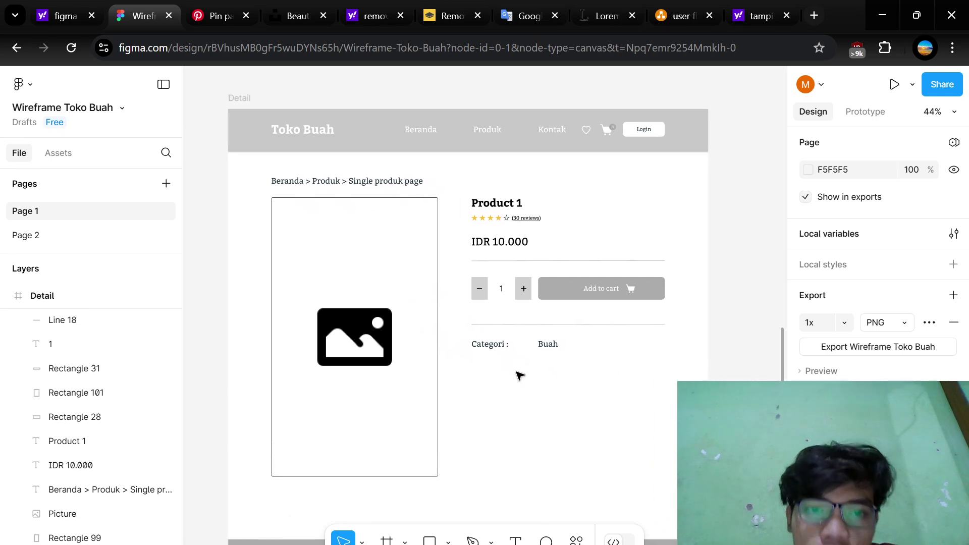
{"action": "scroll", "coordinate": [497, 212], "scroll_direction": "up", "scroll_amount": 3}
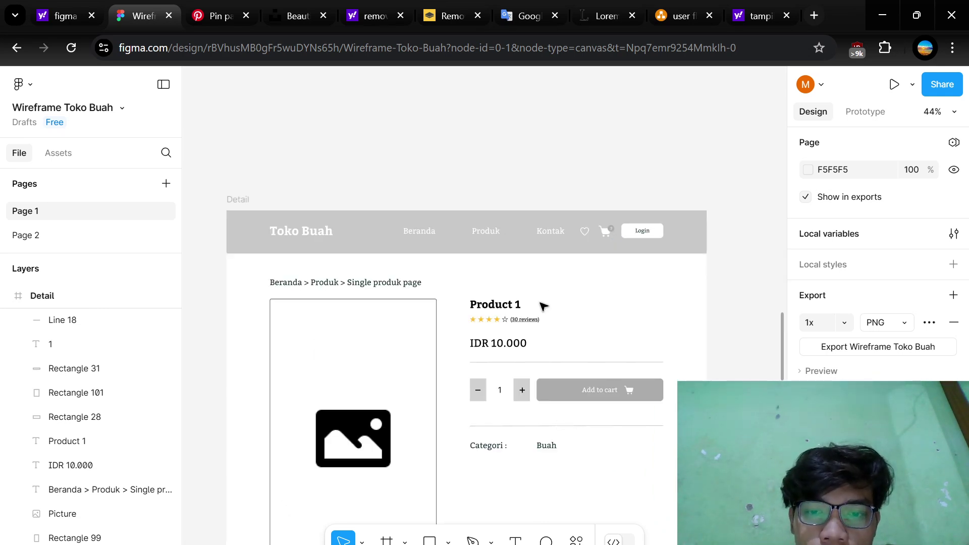
{"action": "scroll", "coordinate": [540, 305], "scroll_direction": "down", "scroll_amount": 10}
{"action": "scroll", "coordinate": [541, 305], "scroll_direction": "left", "scroll_amount": 12}
{"action": "scroll", "coordinate": [543, 306], "scroll_direction": "right", "scroll_amount": 7}
{"action": "scroll", "coordinate": [542, 307], "scroll_direction": "up", "scroll_amount": 10}
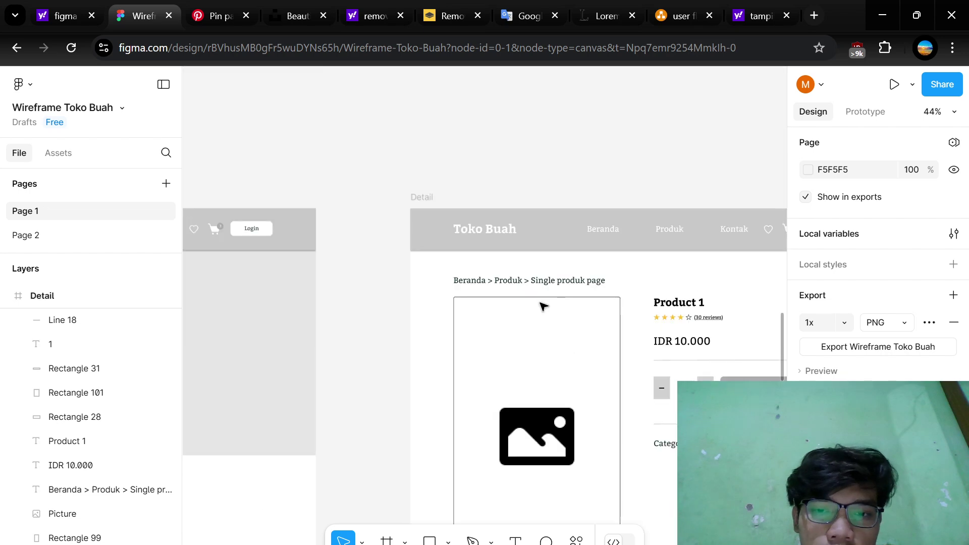
{"action": "scroll", "coordinate": [543, 307], "scroll_direction": "right", "scroll_amount": 15}
{"action": "scroll", "coordinate": [542, 306], "scroll_direction": "left", "scroll_amount": 20}
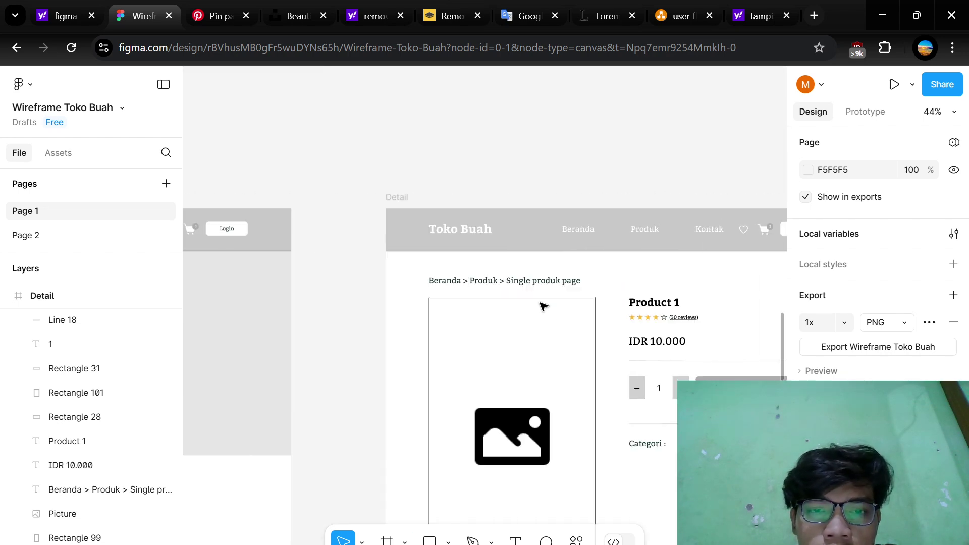
- Examine the Produk frame's Buah product cards, including their ratings, prices and Tambahkan ke keranjang buttons
{"action": "scroll", "coordinate": [542, 306], "scroll_direction": "down", "scroll_amount": 3}
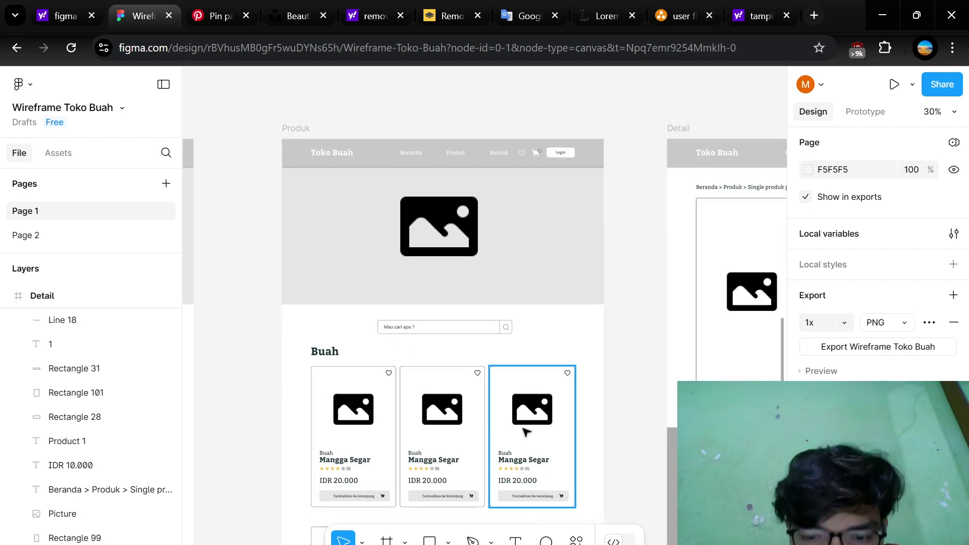
{"action": "scroll", "coordinate": [525, 431], "scroll_direction": "down", "scroll_amount": 2}
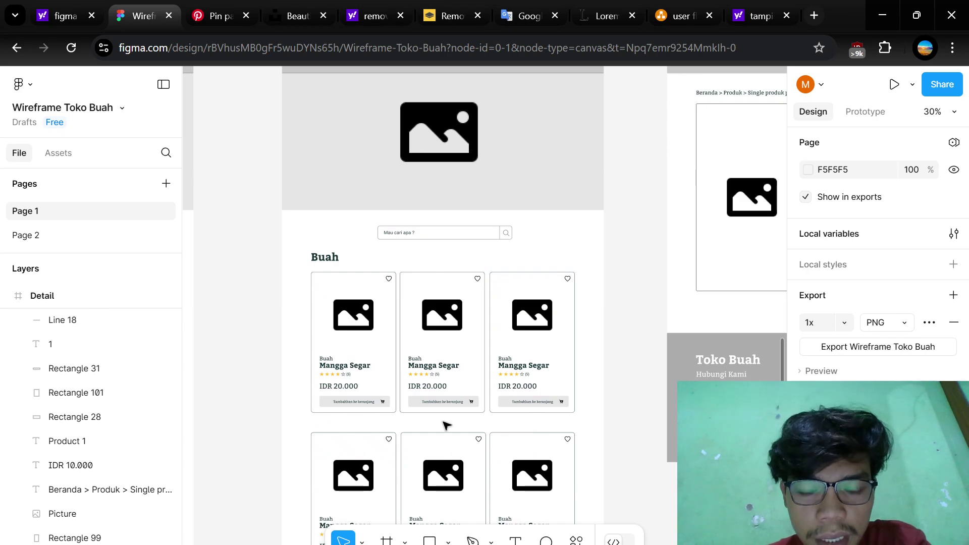
{"action": "scroll", "coordinate": [444, 424], "scroll_direction": "up", "scroll_amount": 5}
{"action": "scroll", "coordinate": [572, 301], "scroll_direction": "down", "scroll_amount": 5}
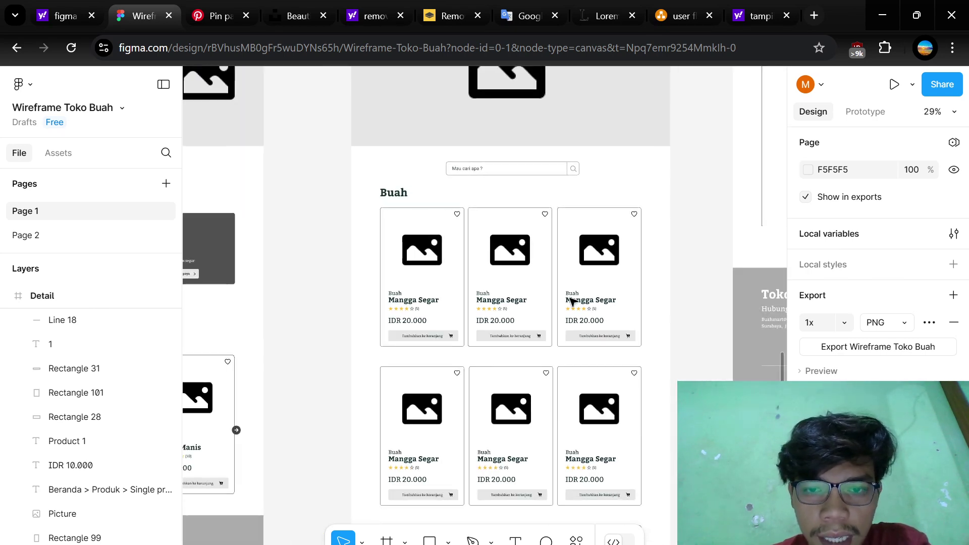
{"action": "scroll", "coordinate": [574, 301], "scroll_direction": "up", "scroll_amount": 6}
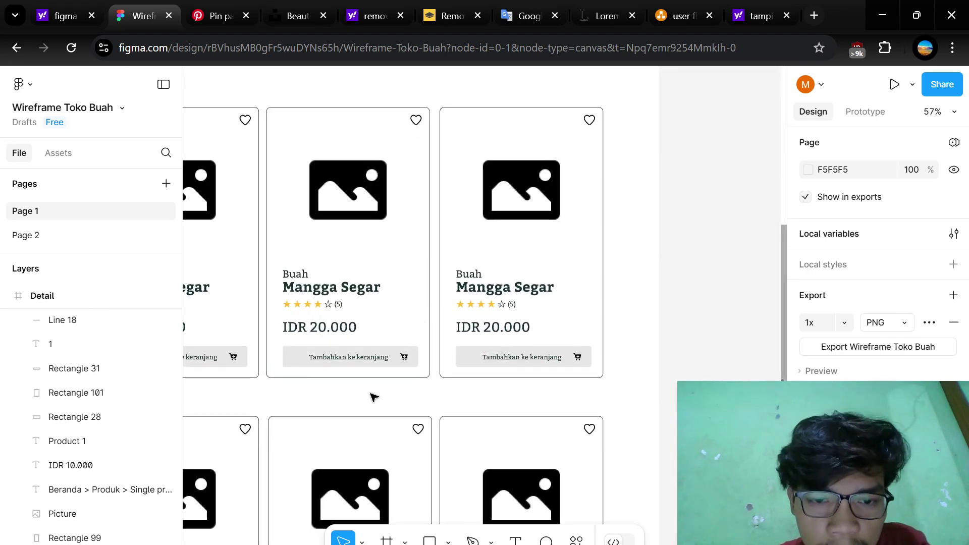
{"action": "scroll", "coordinate": [374, 397], "scroll_direction": "left", "scroll_amount": 2}
{"action": "scroll", "coordinate": [459, 364], "scroll_direction": "left", "scroll_amount": 5}
{"action": "scroll", "coordinate": [460, 364], "scroll_direction": "up", "scroll_amount": 3}
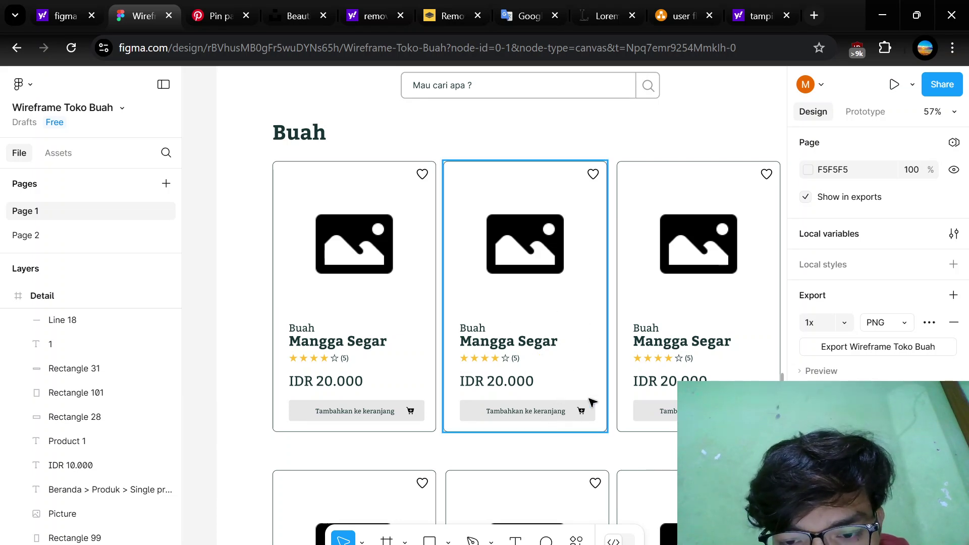
{"action": "scroll", "coordinate": [574, 393], "scroll_direction": "right", "scroll_amount": 1}
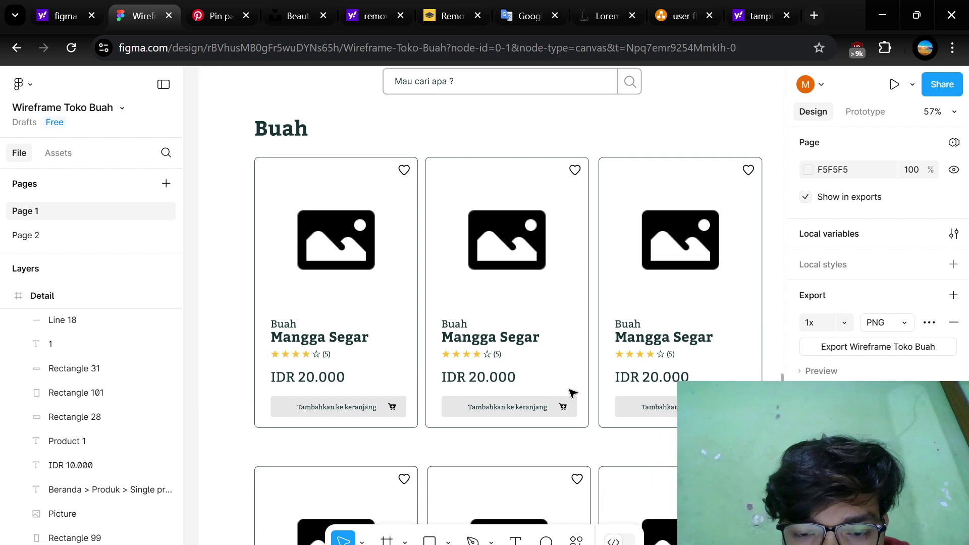
{"action": "scroll", "coordinate": [508, 417], "scroll_direction": "down", "scroll_amount": 1}
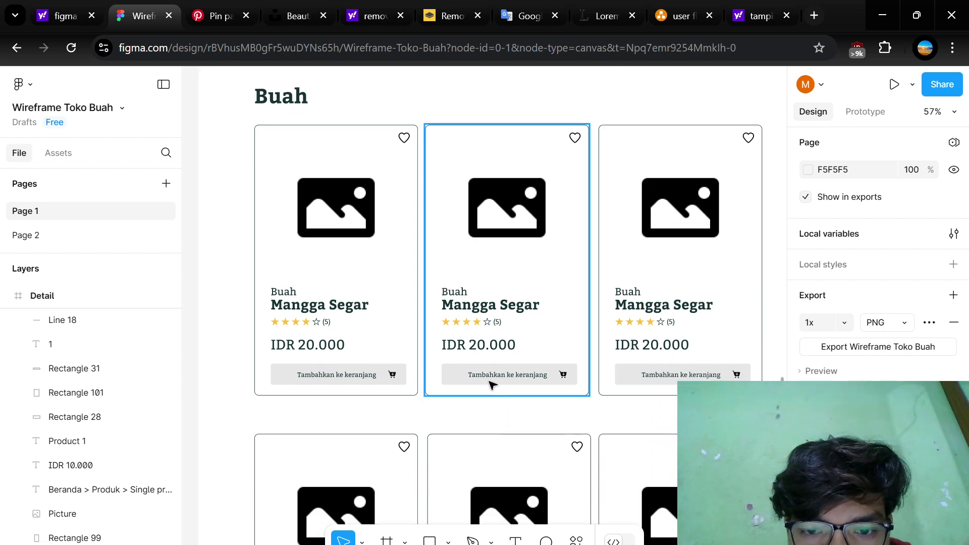
{"action": "scroll", "coordinate": [580, 383], "scroll_direction": "down", "scroll_amount": 2, "text": "ctrl"}
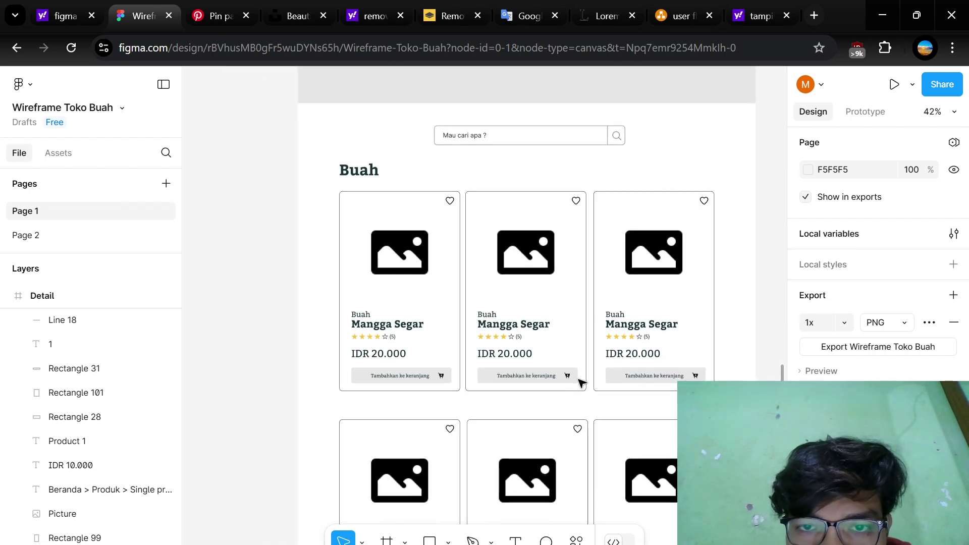
- Return to the Detail frame's header and examine its wishlist heart, cart icon with count badge and Login button up close
{"action": "scroll", "coordinate": [627, 277], "scroll_direction": "up", "scroll_amount": 5}
{"action": "scroll", "coordinate": [627, 277], "scroll_direction": "right", "scroll_amount": 3}
{"action": "scroll", "coordinate": [627, 277], "scroll_direction": "up", "scroll_amount": 5}
{"action": "scroll", "coordinate": [627, 277], "scroll_direction": "right", "scroll_amount": 10}
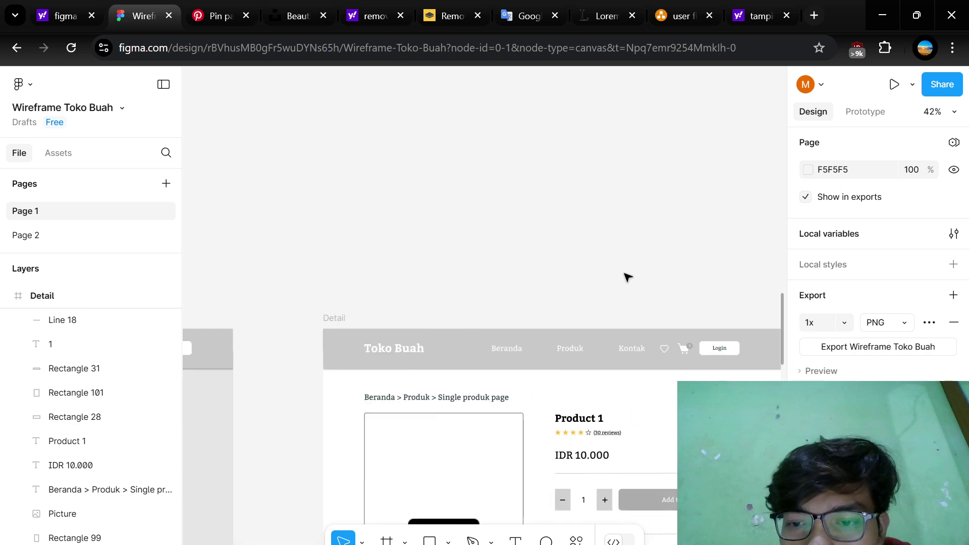
{"action": "scroll", "coordinate": [578, 343], "scroll_direction": "up", "scroll_amount": 4, "text": "ctrl"}
{"action": "scroll", "coordinate": [439, 385], "scroll_direction": "up", "scroll_amount": 3, "text": "ctrl"}
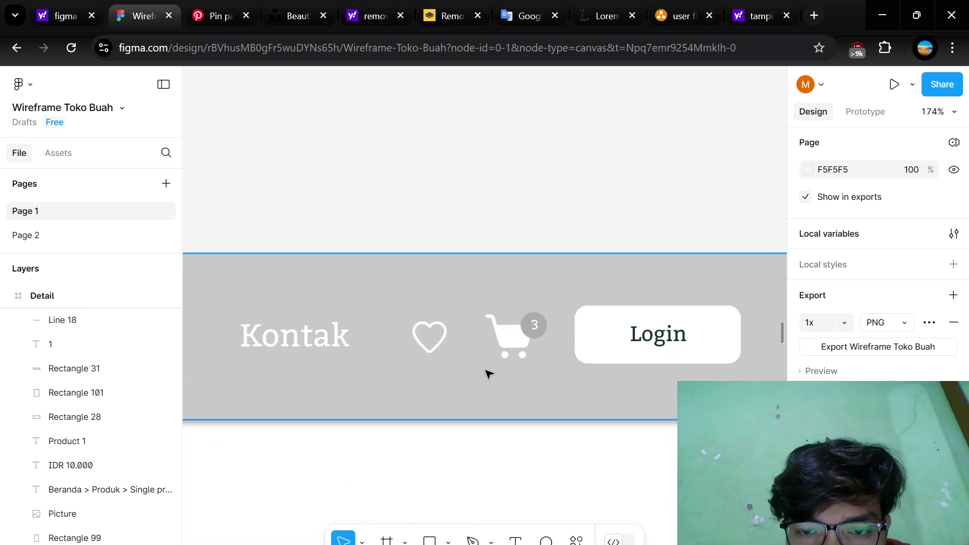
{"action": "scroll", "coordinate": [521, 329], "scroll_direction": "down", "scroll_amount": 4, "text": "ctrl"}
- Review the Shopping cart frame's overall layout, including its header, title, product list and Summary box with the Checkout button
{"action": "scroll", "coordinate": [522, 329], "scroll_direction": "right", "scroll_amount": 10}
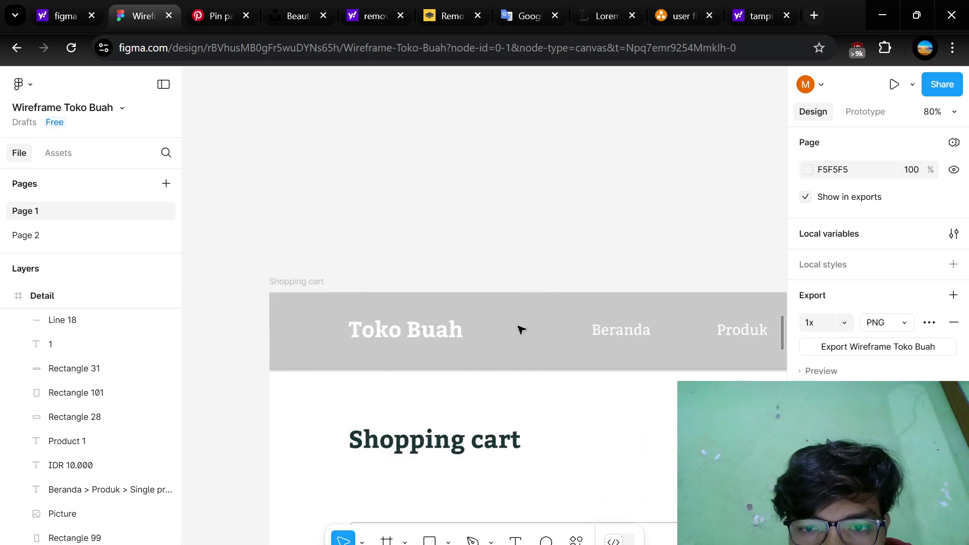
{"action": "scroll", "coordinate": [522, 329], "scroll_direction": "down", "scroll_amount": 1, "text": "ctrl"}
{"action": "left_click", "coordinate": [266, 286]}
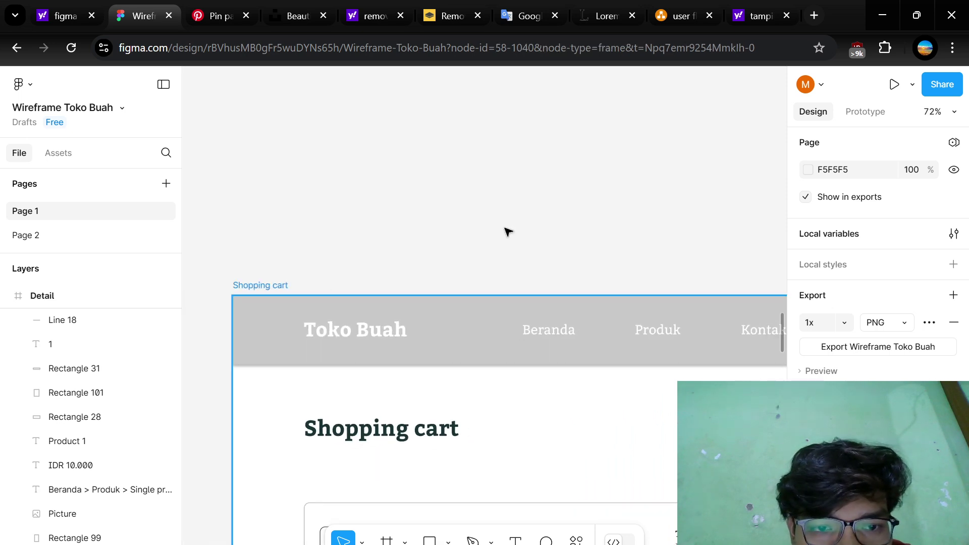
{"action": "left_click", "coordinate": [509, 232]}
{"action": "scroll", "coordinate": [524, 450], "scroll_direction": "down", "scroll_amount": 5, "text": "ctrl"}
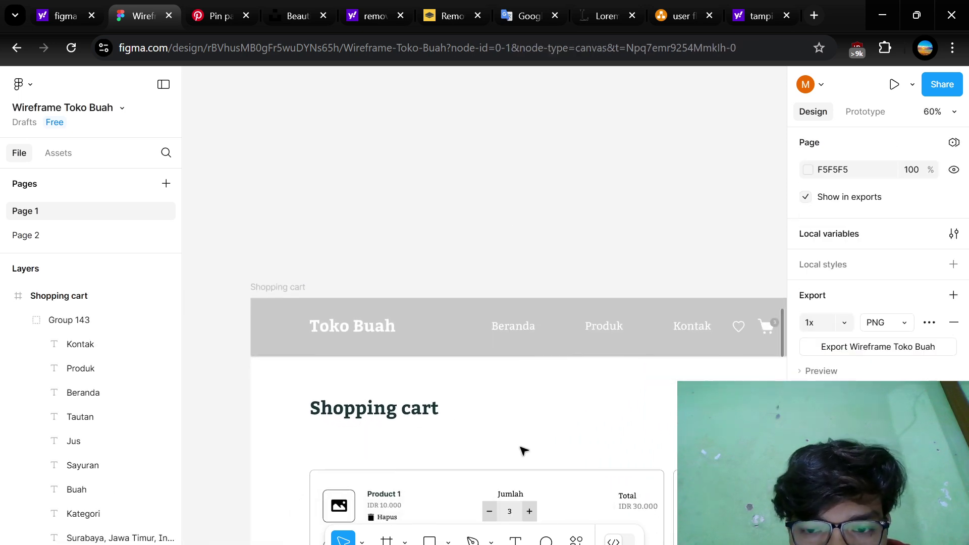
{"action": "scroll", "coordinate": [523, 449], "scroll_direction": "down", "scroll_amount": 1}
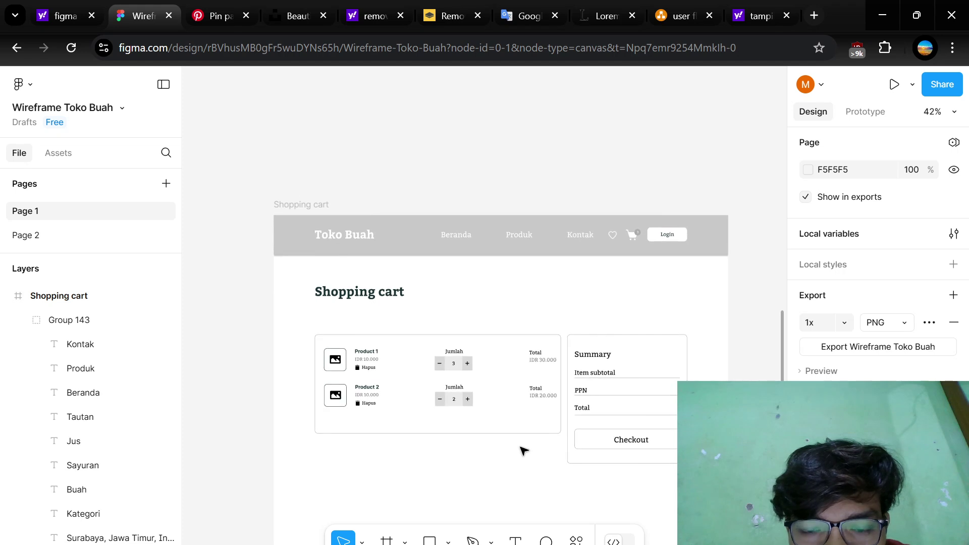
{"action": "scroll", "coordinate": [524, 450], "scroll_direction": "up", "scroll_amount": 2}
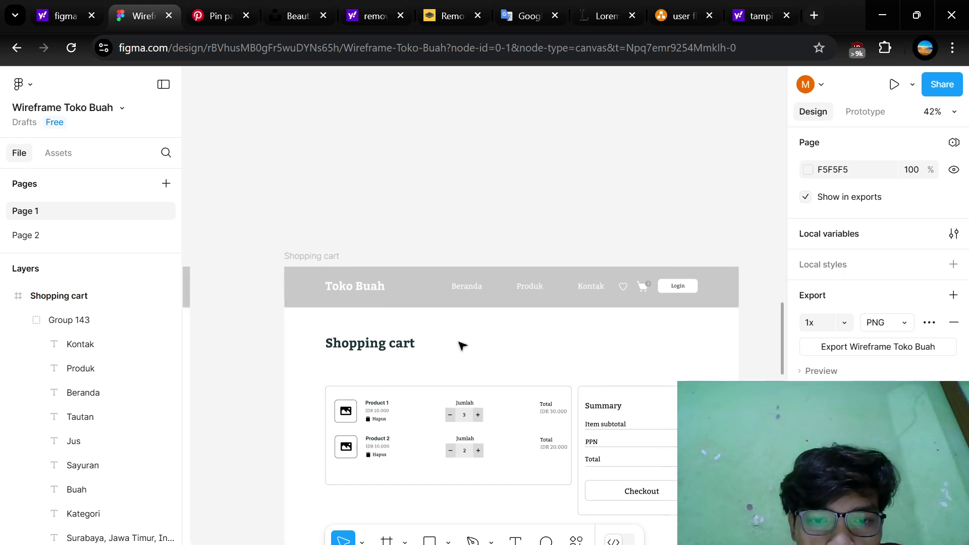
- Select the rectangle around the Shopping cart frame's product list and check its size and position
{"action": "scroll", "coordinate": [462, 345], "scroll_direction": "up", "scroll_amount": 5, "text": "ctrl"}
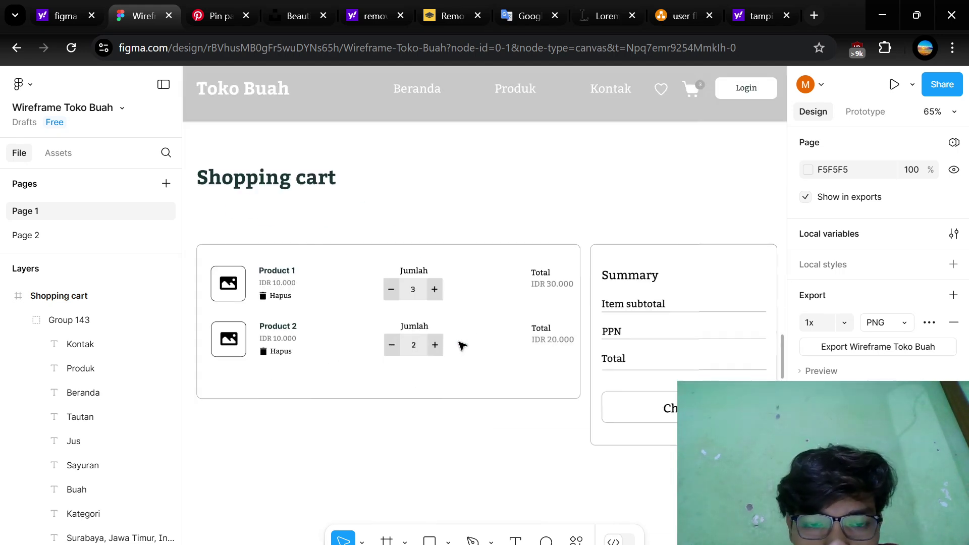
{"action": "scroll", "coordinate": [267, 253], "scroll_direction": "left", "scroll_amount": 2}
{"action": "left_click", "coordinate": [411, 255]}
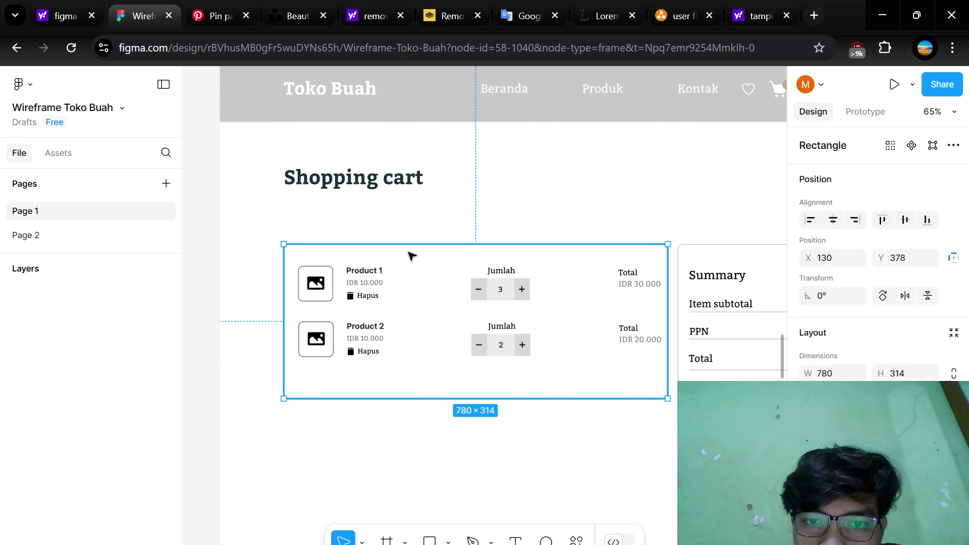
{"action": "scroll", "coordinate": [352, 445], "scroll_direction": "up", "scroll_amount": 3}
{"action": "scroll", "coordinate": [352, 446], "scroll_direction": "left", "scroll_amount": 5}
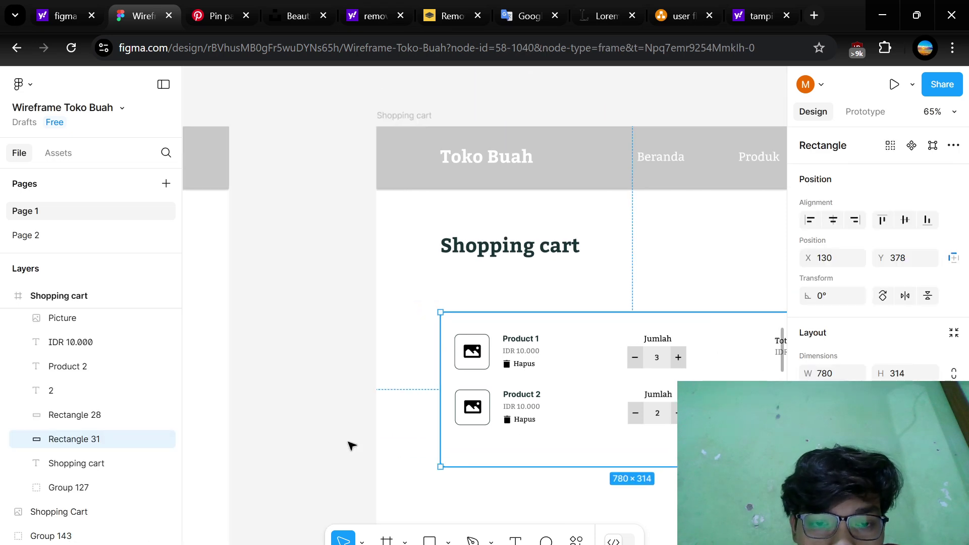
{"action": "left_click", "coordinate": [322, 388]}
{"action": "left_click", "coordinate": [564, 313]}
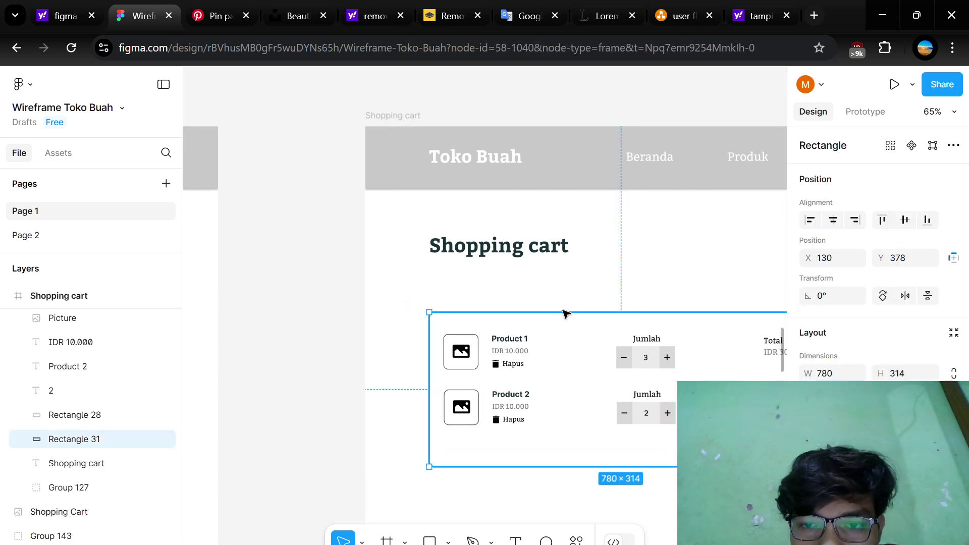
- Compare the Shopping cart frame's product list and Summary box with the Detail frame's product information, quantity selector and Add to cart button
{"action": "scroll", "coordinate": [563, 313], "scroll_direction": "right", "scroll_amount": 5}
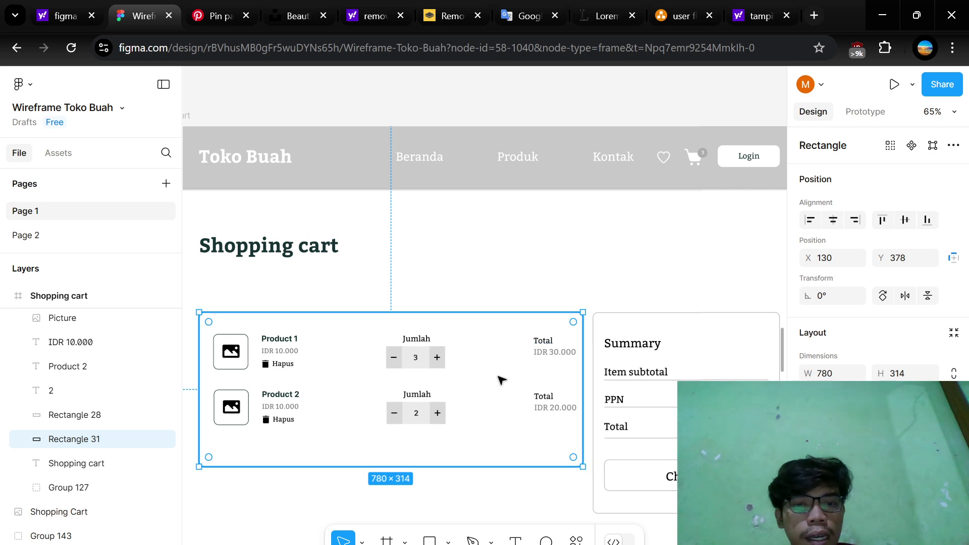
{"action": "scroll", "coordinate": [473, 343], "scroll_direction": "left", "scroll_amount": 1}
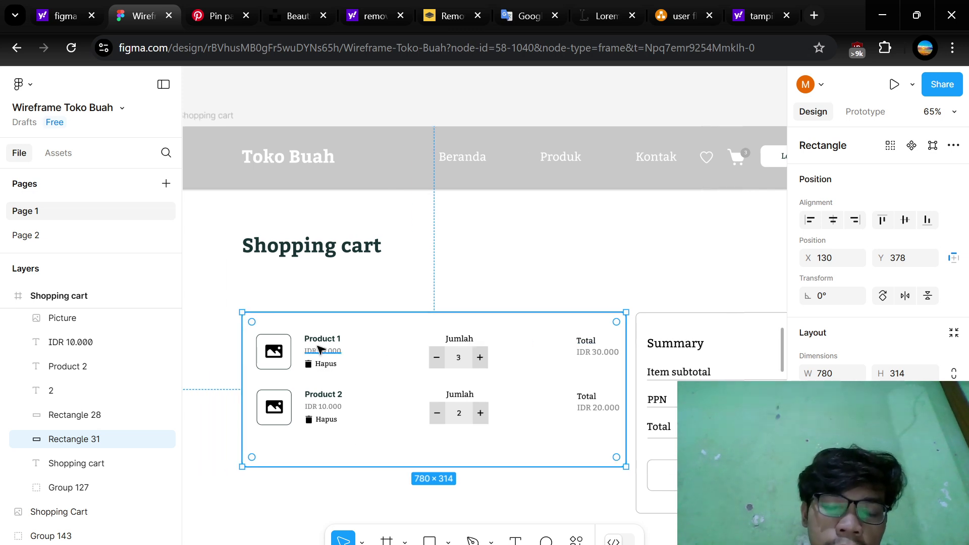
{"action": "scroll", "coordinate": [328, 402], "scroll_direction": "left", "scroll_amount": 1}
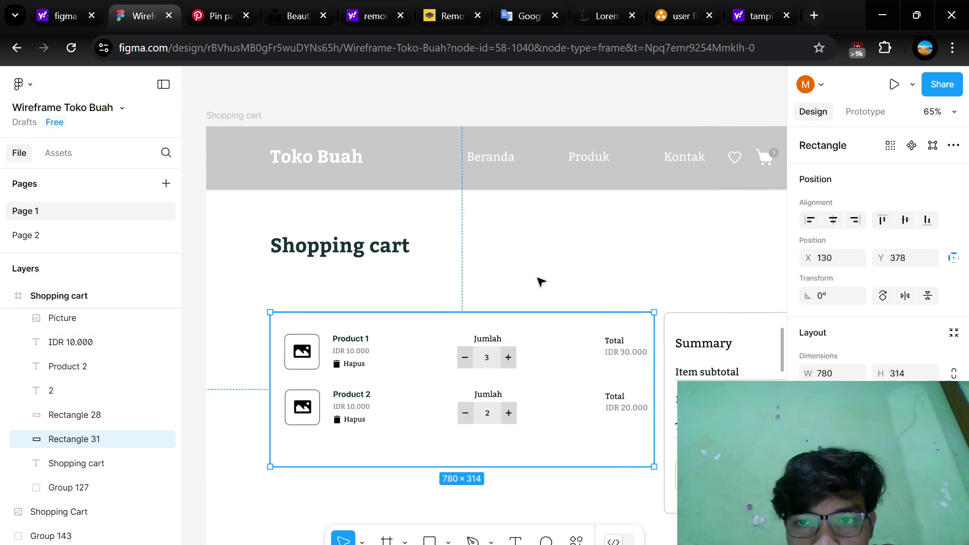
{"action": "scroll", "coordinate": [540, 281], "scroll_direction": "left", "scroll_amount": 15}
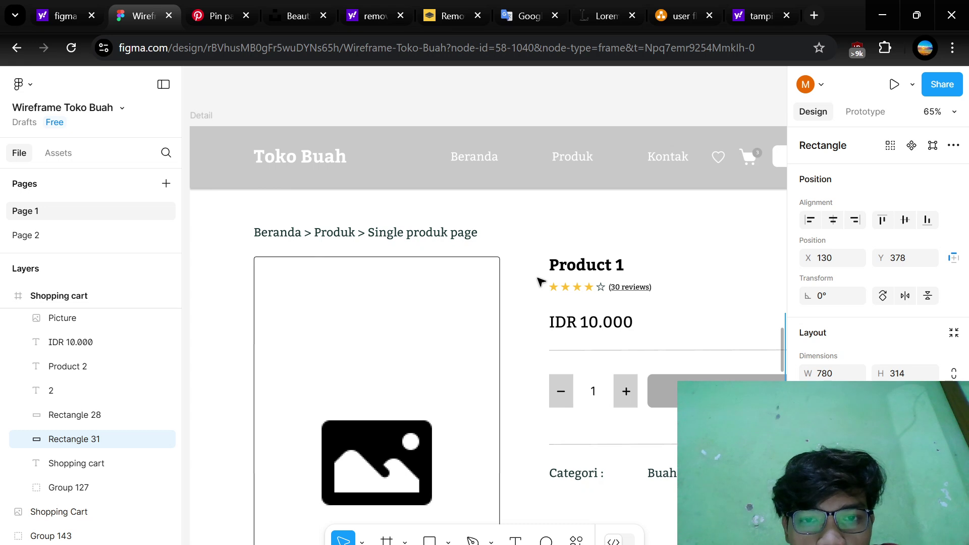
{"action": "scroll", "coordinate": [539, 281], "scroll_direction": "right", "scroll_amount": 5}
{"action": "scroll", "coordinate": [539, 282], "scroll_direction": "down", "scroll_amount": 5}
{"action": "scroll", "coordinate": [572, 287], "scroll_direction": "right", "scroll_amount": 1}
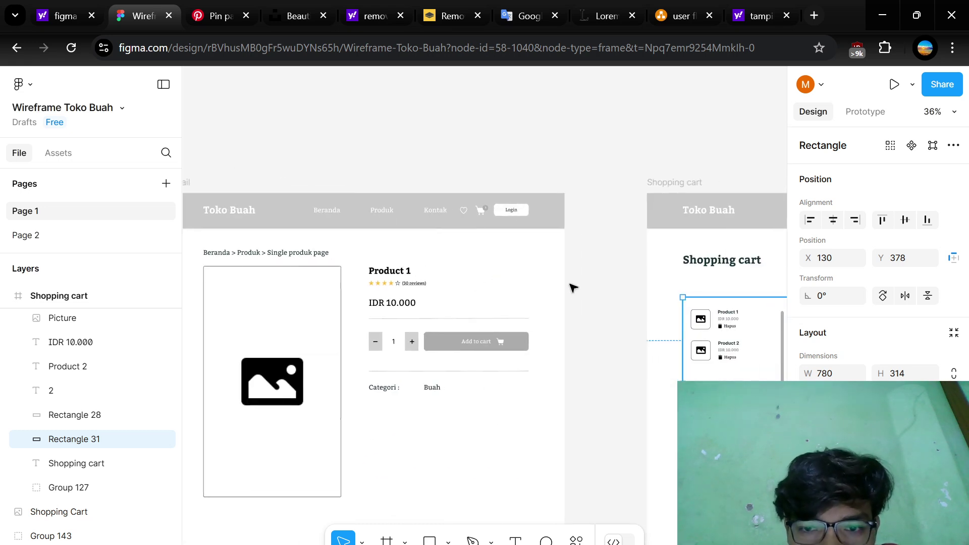
{"action": "scroll", "coordinate": [581, 287], "scroll_direction": "right", "scroll_amount": 6}
{"action": "left_click", "coordinate": [465, 344]}
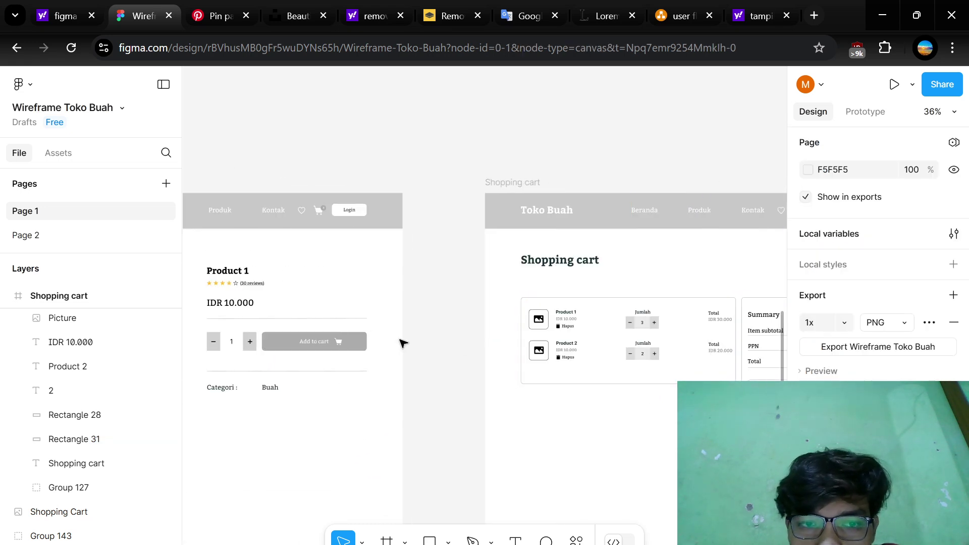
{"action": "scroll", "coordinate": [402, 343], "scroll_direction": "left", "scroll_amount": 6}
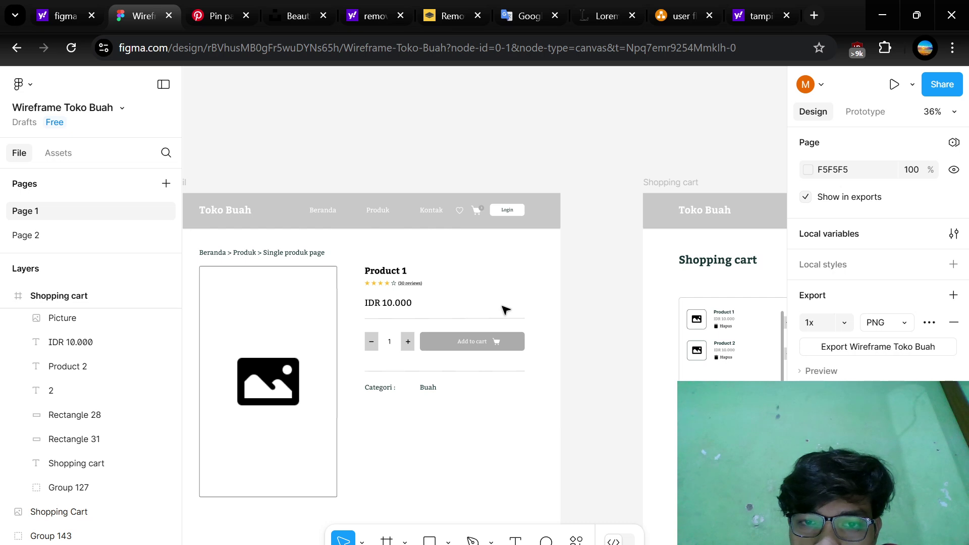
- Examine the Buah product cards and search field in the Produk frame, and return to the Shopping cart frame
{"action": "scroll", "coordinate": [413, 355], "scroll_direction": "left", "scroll_amount": 8}
{"action": "scroll", "coordinate": [413, 356], "scroll_direction": "down", "scroll_amount": 4}
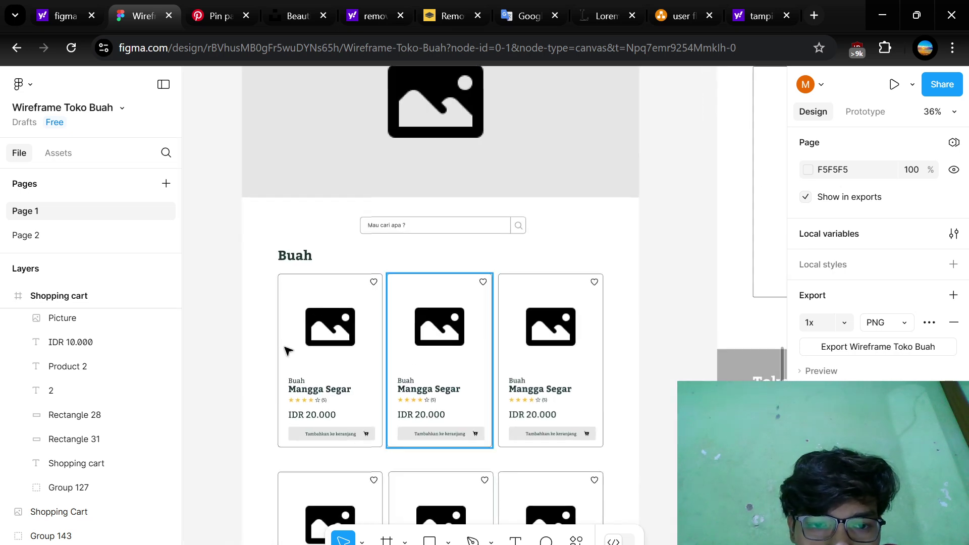
{"action": "scroll", "coordinate": [486, 338], "scroll_direction": "right", "scroll_amount": 6}
{"action": "scroll", "coordinate": [486, 338], "scroll_direction": "down", "scroll_amount": 2}
{"action": "scroll", "coordinate": [429, 313], "scroll_direction": "left", "scroll_amount": 8}
{"action": "scroll", "coordinate": [429, 312], "scroll_direction": "up", "scroll_amount": 2}
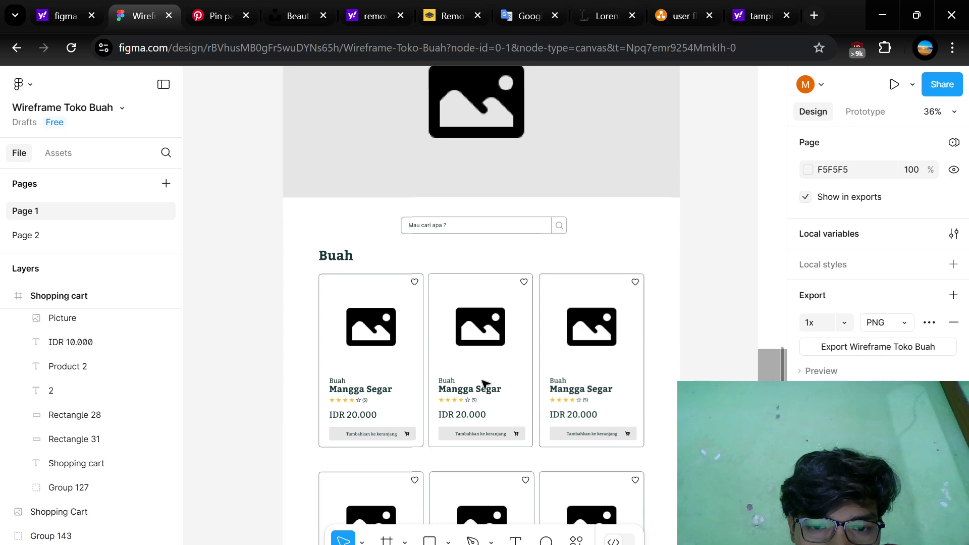
{"action": "scroll", "coordinate": [485, 385], "scroll_direction": "right", "scroll_amount": 15}
{"action": "scroll", "coordinate": [488, 385], "scroll_direction": "up", "scroll_amount": 4}
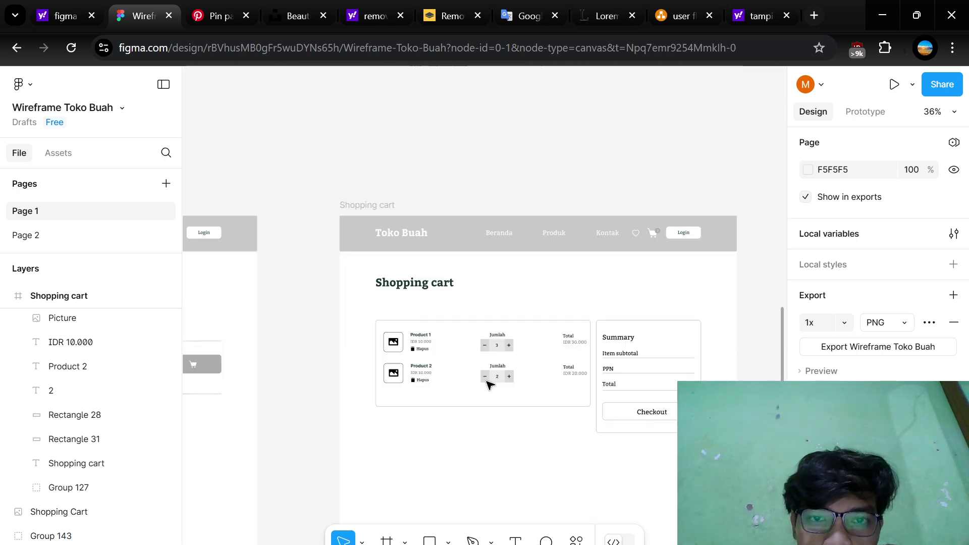
- Select Product 1's picture icon in the Shopping cart list and check its size and position alongside the neighbouring item details
{"action": "scroll", "coordinate": [488, 384], "scroll_direction": "up", "scroll_amount": 5, "text": "ctrl"}
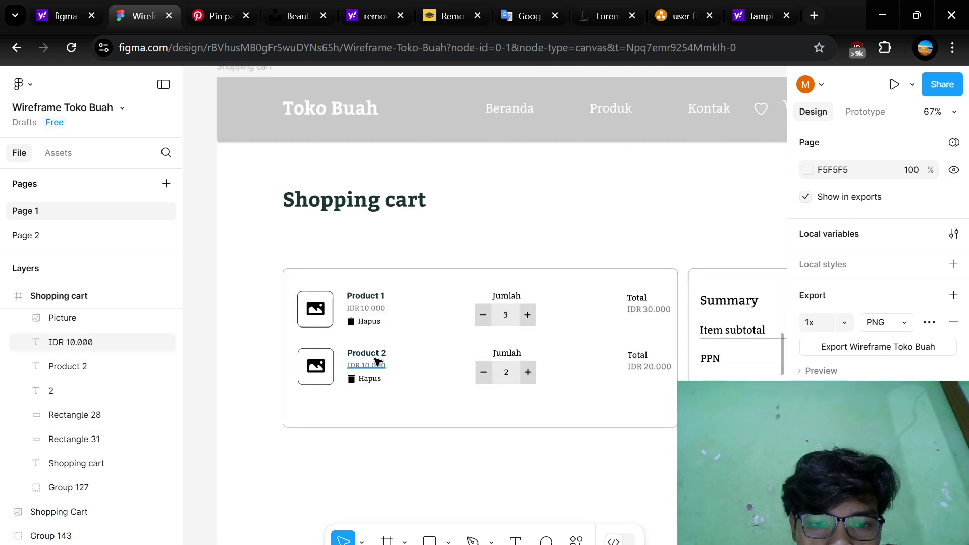
{"action": "scroll", "coordinate": [377, 362], "scroll_direction": "up", "scroll_amount": 5, "text": "ctrl"}
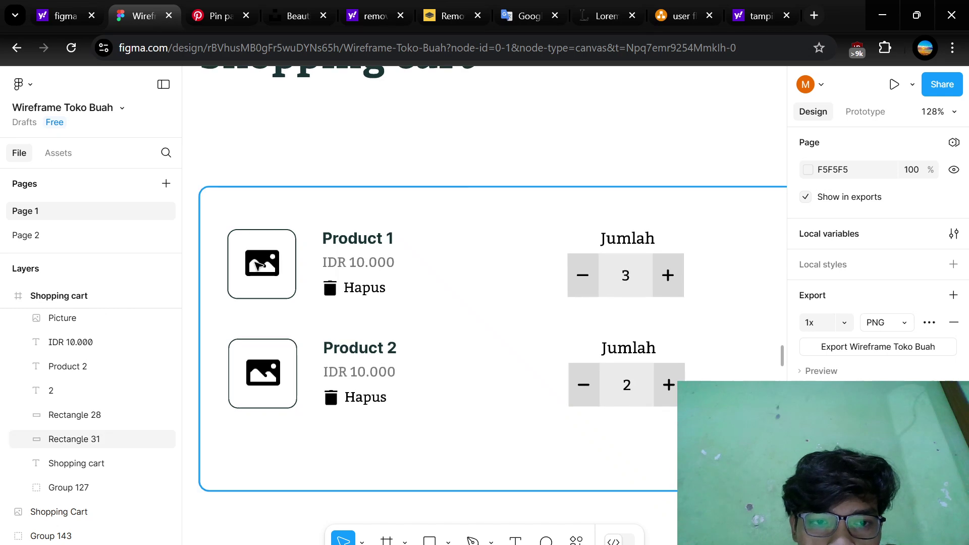
{"action": "left_click", "coordinate": [264, 271]}
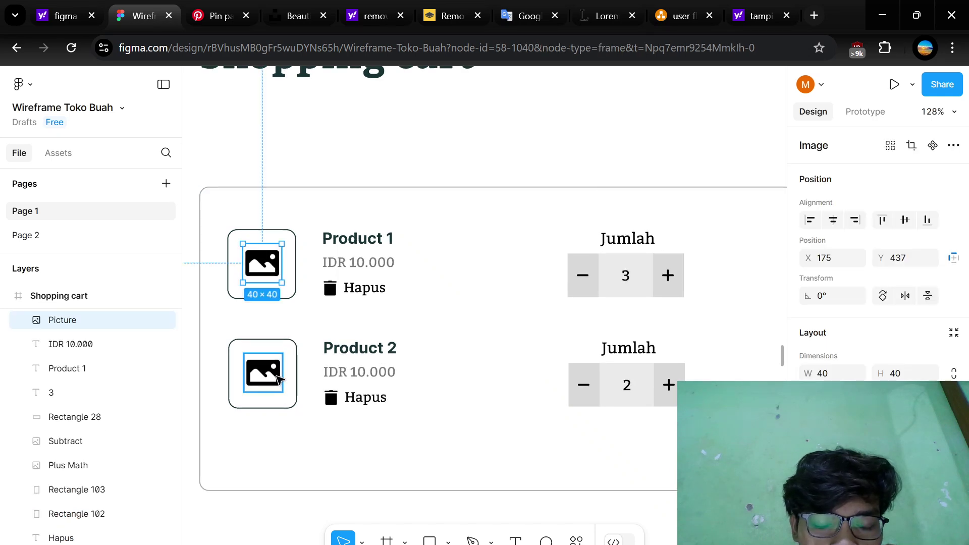
{"action": "scroll", "coordinate": [279, 378], "scroll_direction": "left", "scroll_amount": 3}
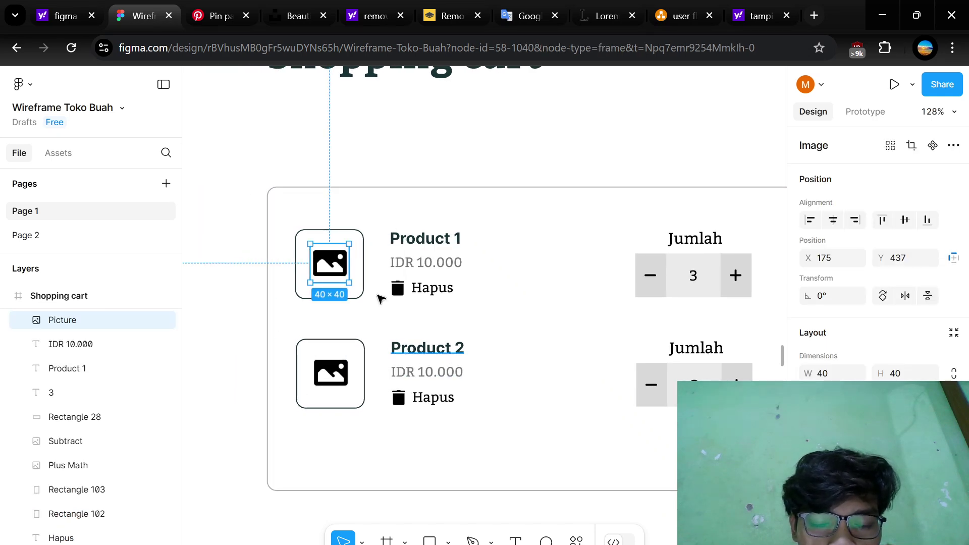
{"action": "scroll", "coordinate": [569, 311], "scroll_direction": "right", "scroll_amount": 4}
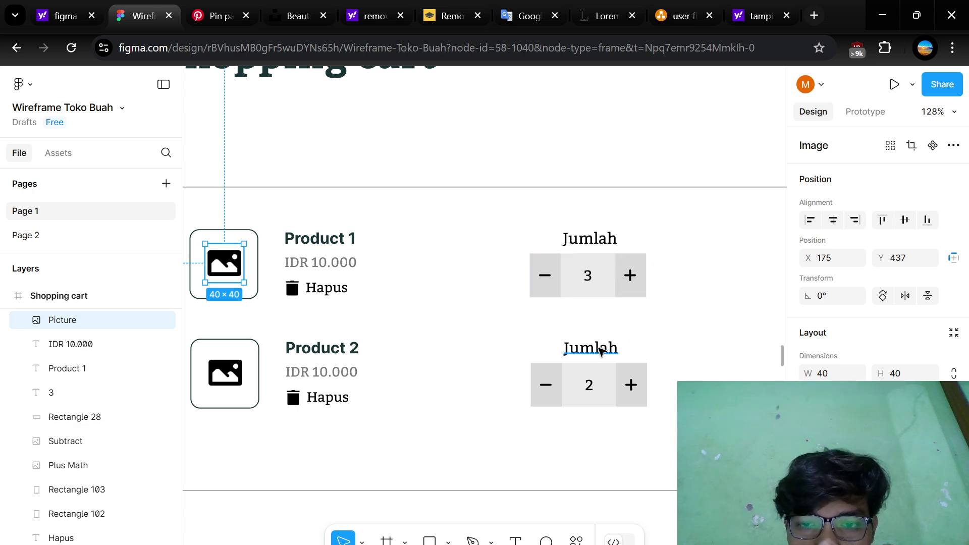
- Change the label above Product 1's quantity selector to "Kuantitas"
{"action": "double_click", "coordinate": [598, 238]}
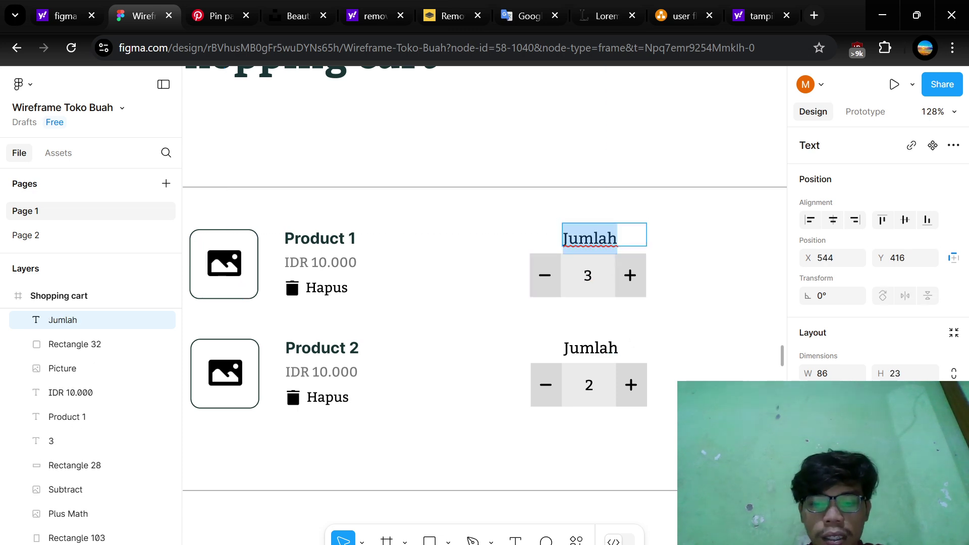
{"action": "type", "text": "Q"}
{"action": "key", "text": "BackSpace"}
{"action": "type", "text": "Kuantitas"}
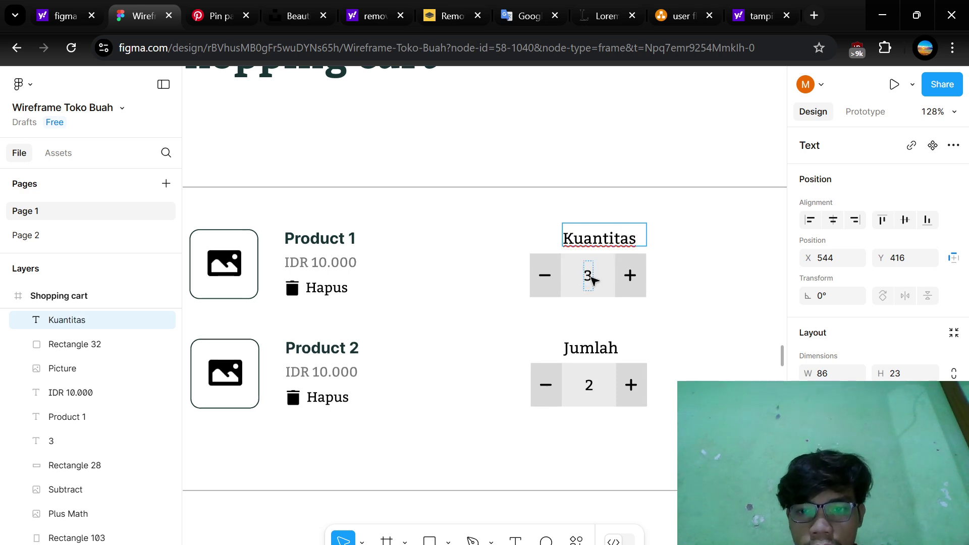
- Change the label above Product 2's quantity selector to "Kuantitas" to match Product 1
{"action": "double_click", "coordinate": [590, 347]}
{"action": "type", "text": "Jua"}
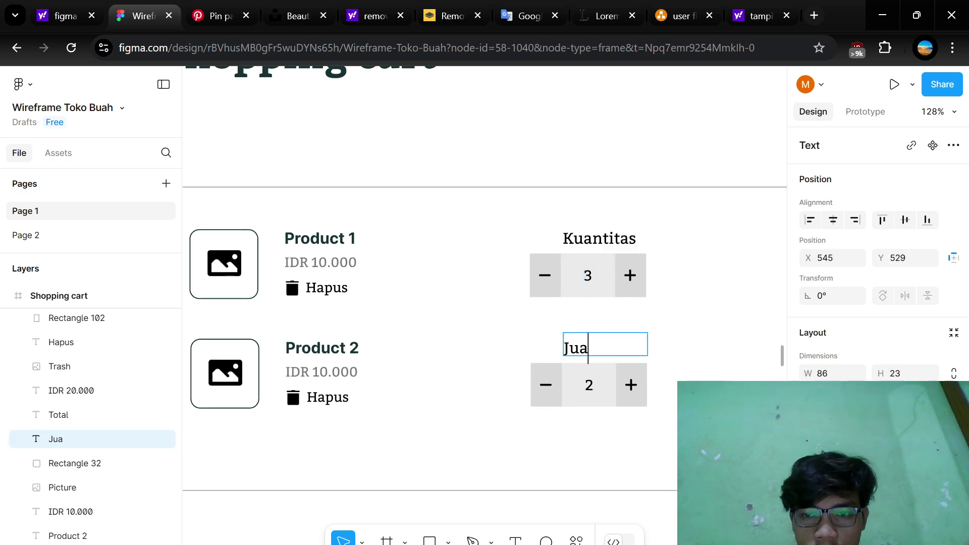
{"action": "key", "text": "BackSpace"}
{"action": "type", "text": "Kuantitas"}
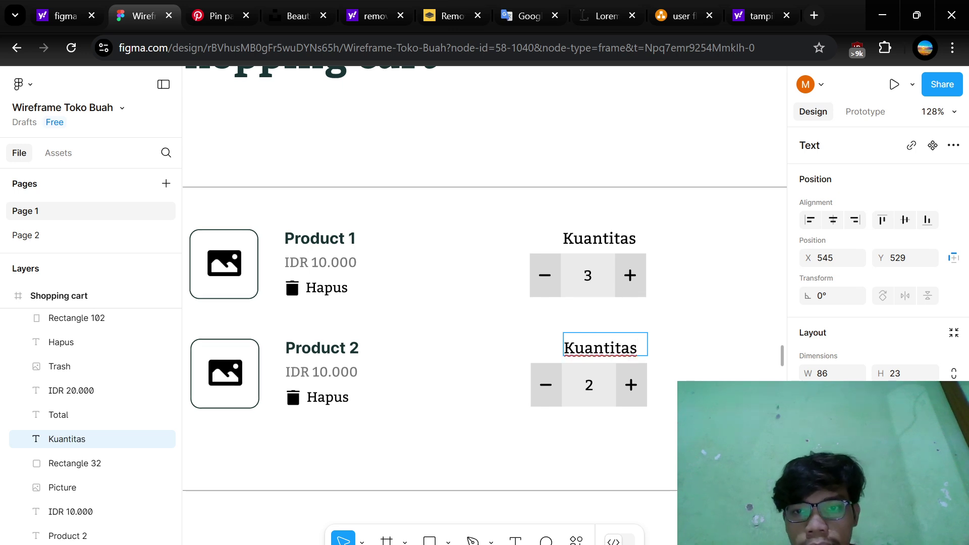
{"action": "key", "text": "Escape"}
- Move both Kuantitas labels slightly left so they sit centred above the quantity selectors of Product 2 and Product 1
{"action": "left_click_drag", "start_coordinate": [616, 348], "coordinate": [603, 350]}
{"action": "left_click", "coordinate": [610, 244]}
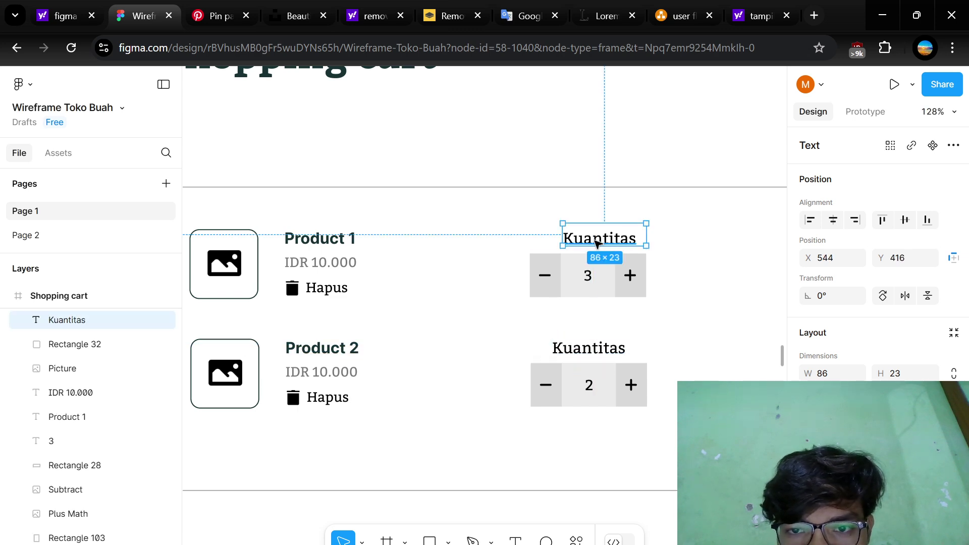
{"action": "left_click_drag", "start_coordinate": [591, 244], "coordinate": [586, 244]}
{"action": "left_click", "coordinate": [676, 324]}
- Examine the Detail frame's product title, rating, price, quantity selector and Add to cart button up close
{"action": "scroll", "coordinate": [558, 336], "scroll_direction": "down", "scroll_amount": 3}
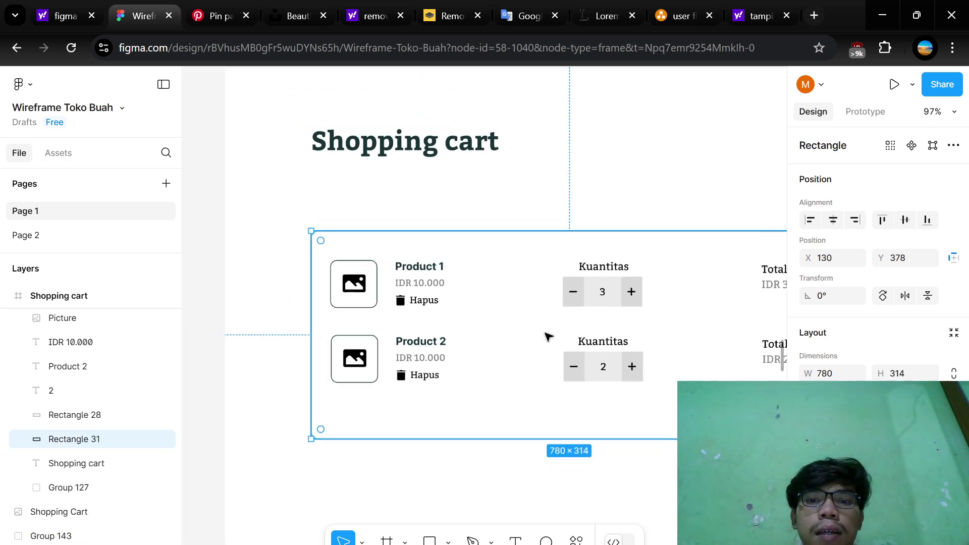
{"action": "scroll", "coordinate": [547, 337], "scroll_direction": "down", "scroll_amount": 3}
{"action": "scroll", "coordinate": [442, 364], "scroll_direction": "left", "scroll_amount": 15}
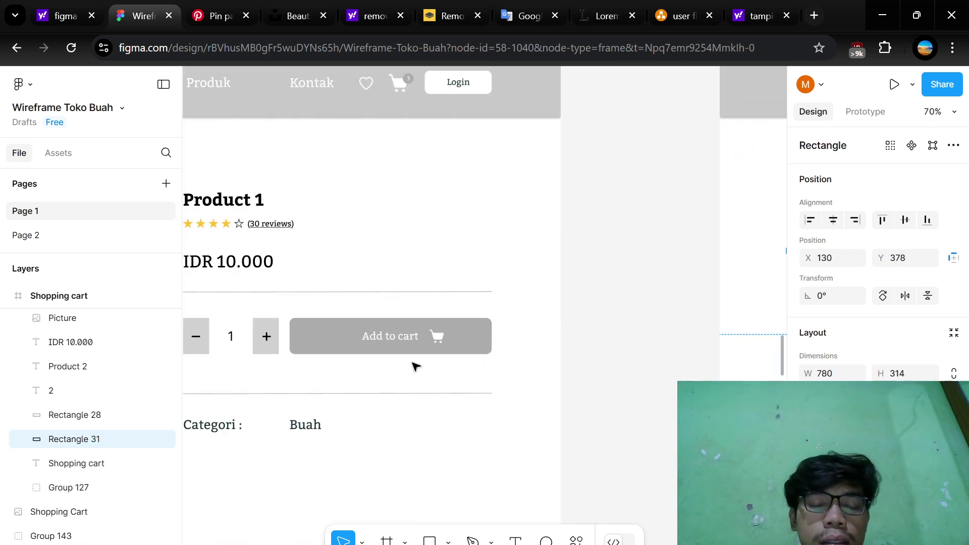
{"action": "scroll", "coordinate": [413, 366], "scroll_direction": "left", "scroll_amount": 10}
{"action": "scroll", "coordinate": [413, 366], "scroll_direction": "up", "scroll_amount": 2}
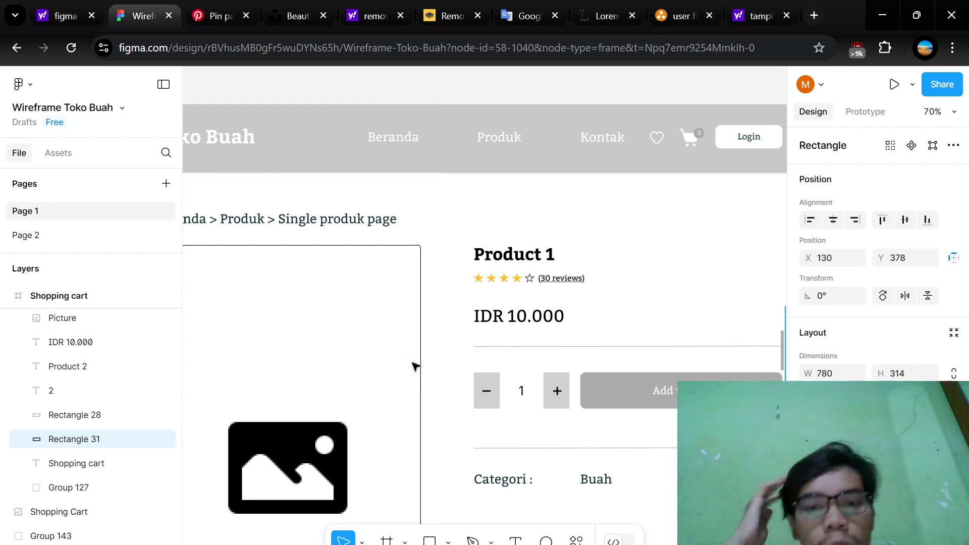
{"action": "scroll", "coordinate": [394, 309], "scroll_direction": "down", "scroll_amount": 2}
{"action": "scroll", "coordinate": [426, 296], "scroll_direction": "up", "scroll_amount": 5}
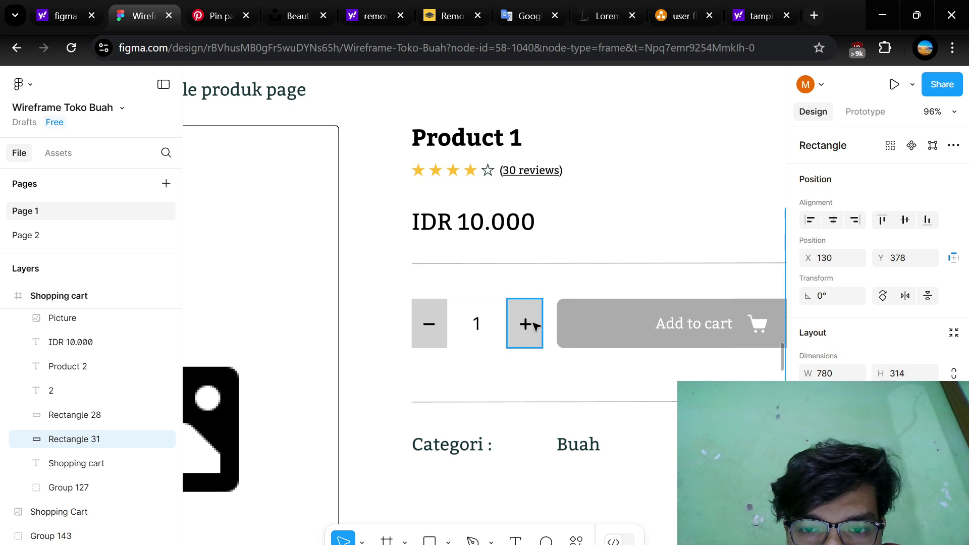
{"action": "scroll", "coordinate": [509, 349], "scroll_direction": "down", "scroll_amount": 3}
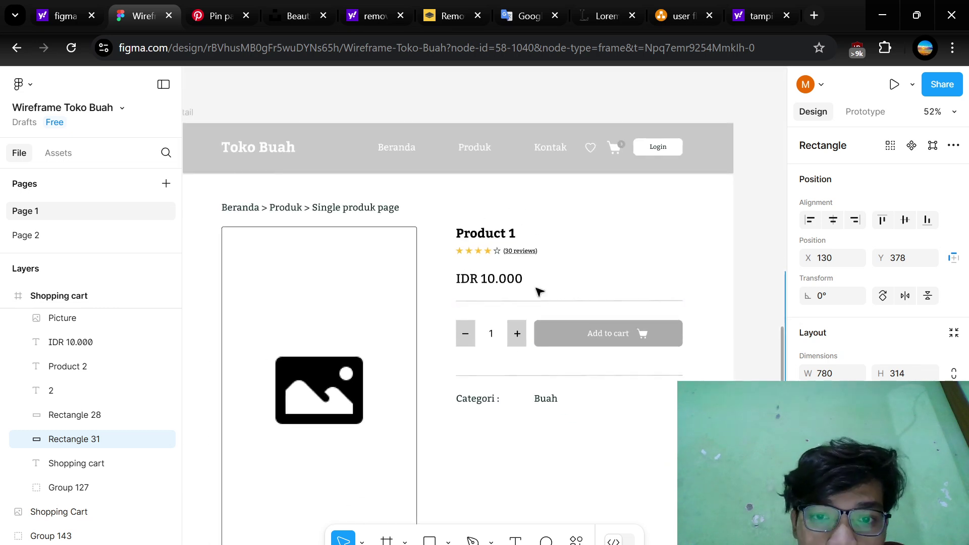
- Check the Shopping cart frame's Kuantitas labels, quantity selectors and totals up close, and clear the rectangle selection
{"action": "scroll", "coordinate": [539, 292], "scroll_direction": "right", "scroll_amount": 10}
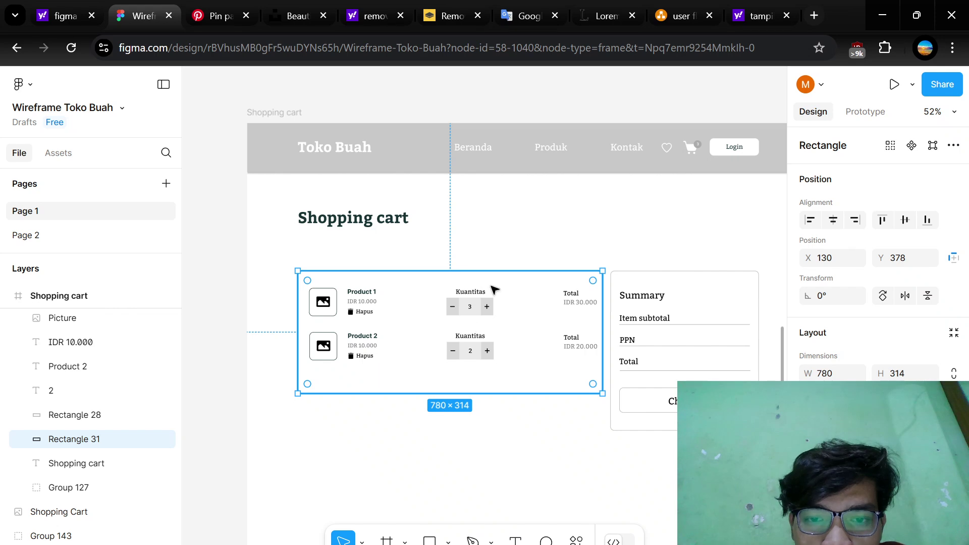
{"action": "scroll", "coordinate": [494, 290], "scroll_direction": "up", "scroll_amount": 3}
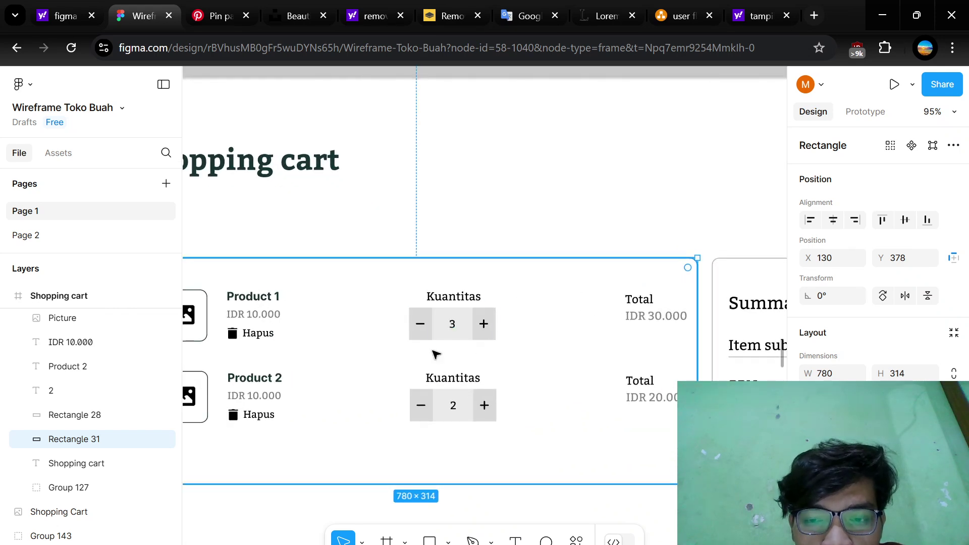
{"action": "scroll", "coordinate": [459, 333], "scroll_direction": "left", "scroll_amount": 3}
{"action": "scroll", "coordinate": [462, 335], "scroll_direction": "right", "scroll_amount": 2}
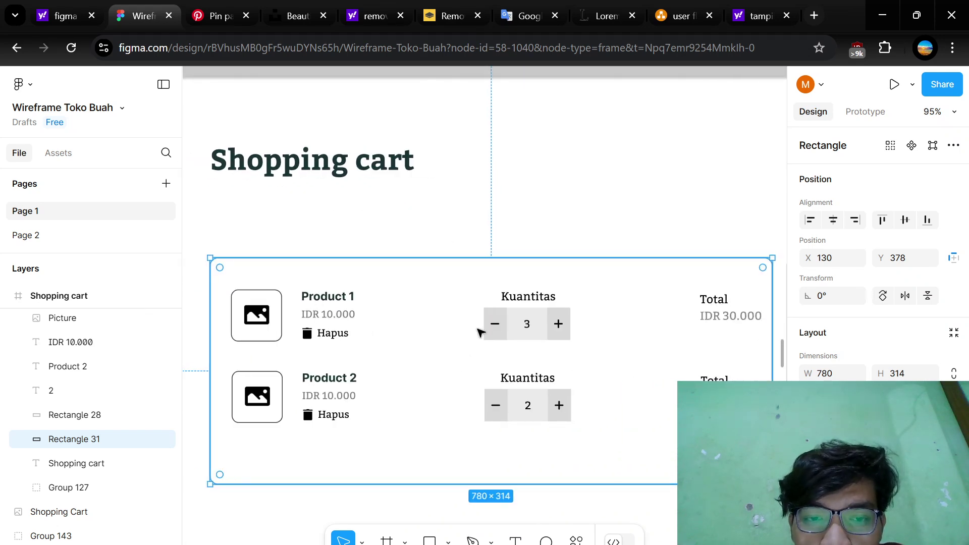
{"action": "scroll", "coordinate": [478, 333], "scroll_direction": "down", "scroll_amount": 3}
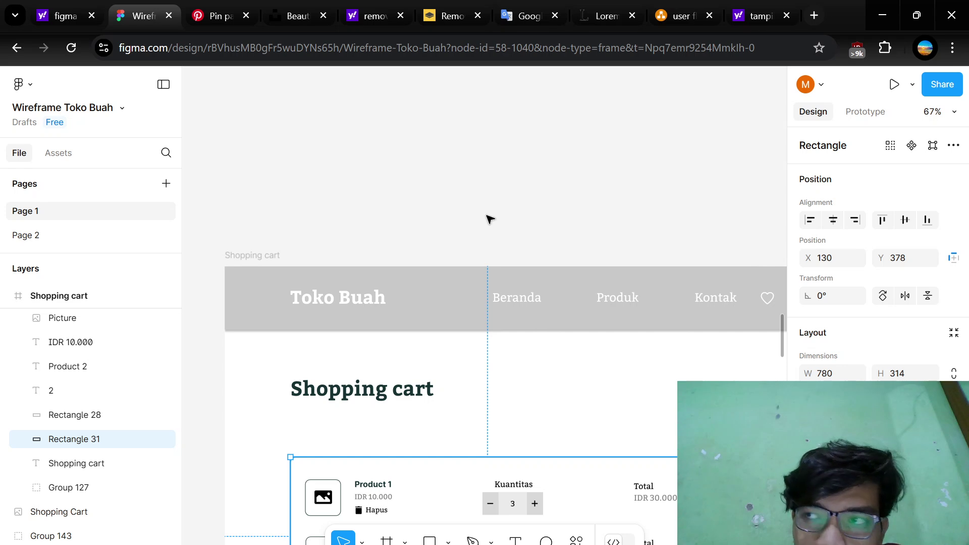
{"action": "left_click", "coordinate": [488, 219]}
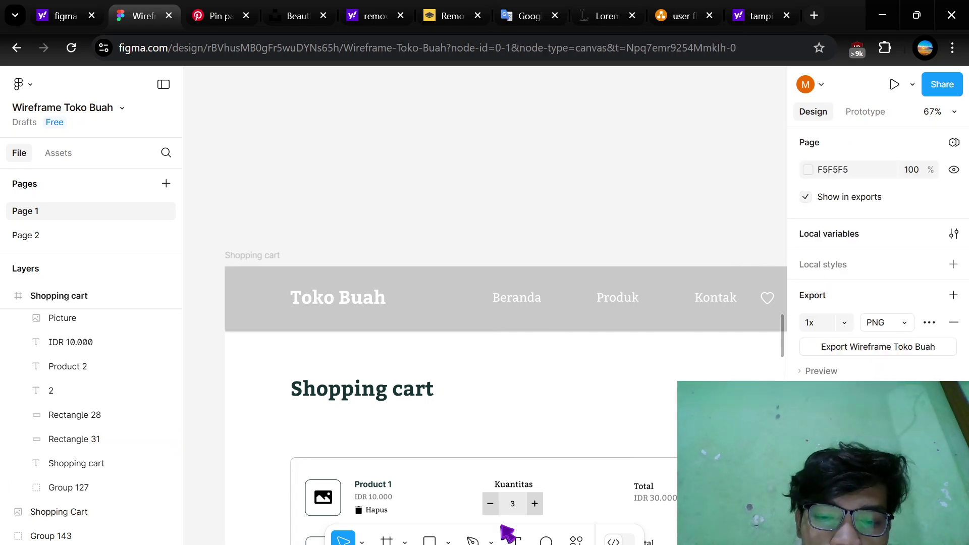
{"action": "scroll", "coordinate": [507, 444], "scroll_direction": "down", "scroll_amount": 3}
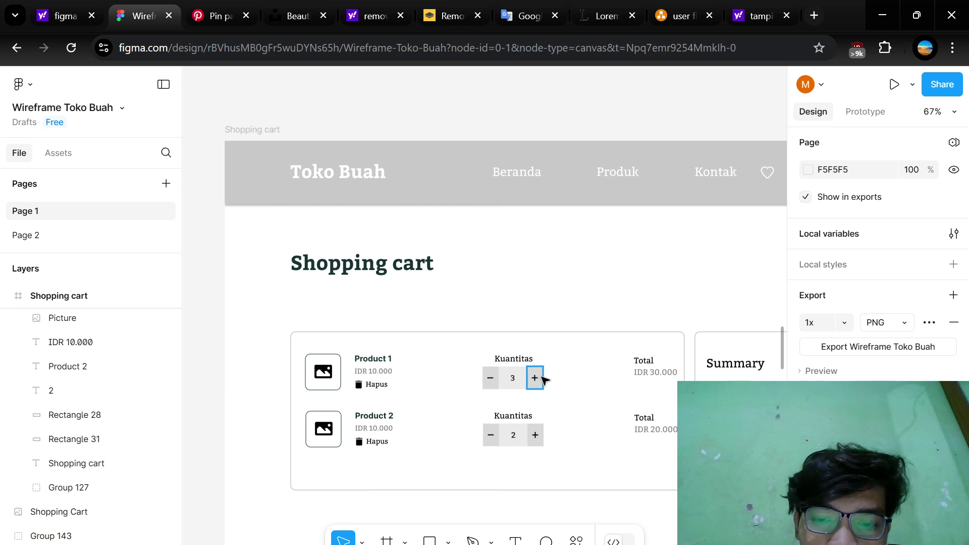
- Compare the Detail frame's layout with the Shopping cart frame and inspect the cart's product rows up close
{"action": "scroll", "coordinate": [545, 379], "scroll_direction": "left", "scroll_amount": 5}
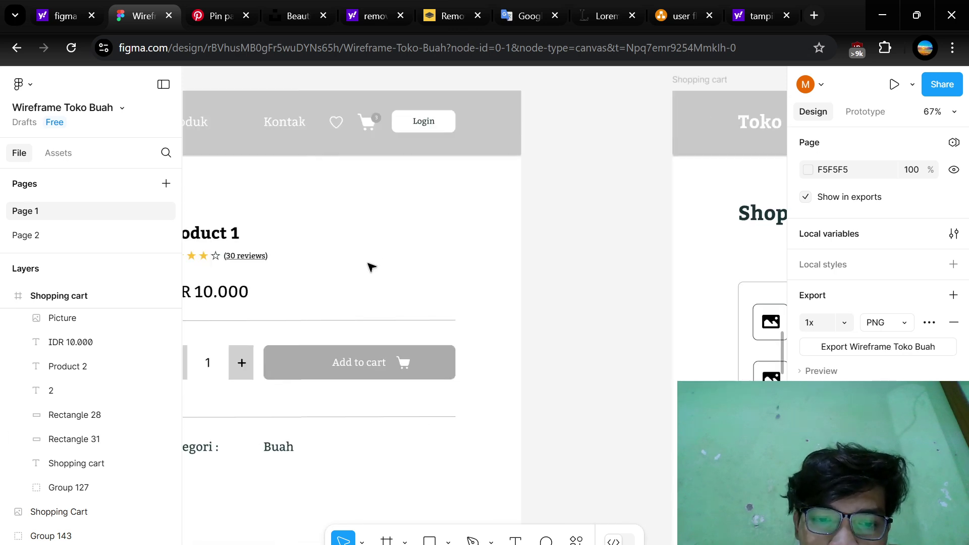
{"action": "scroll", "coordinate": [371, 266], "scroll_direction": "left", "scroll_amount": 5}
{"action": "scroll", "coordinate": [371, 266], "scroll_direction": "down", "scroll_amount": 5}
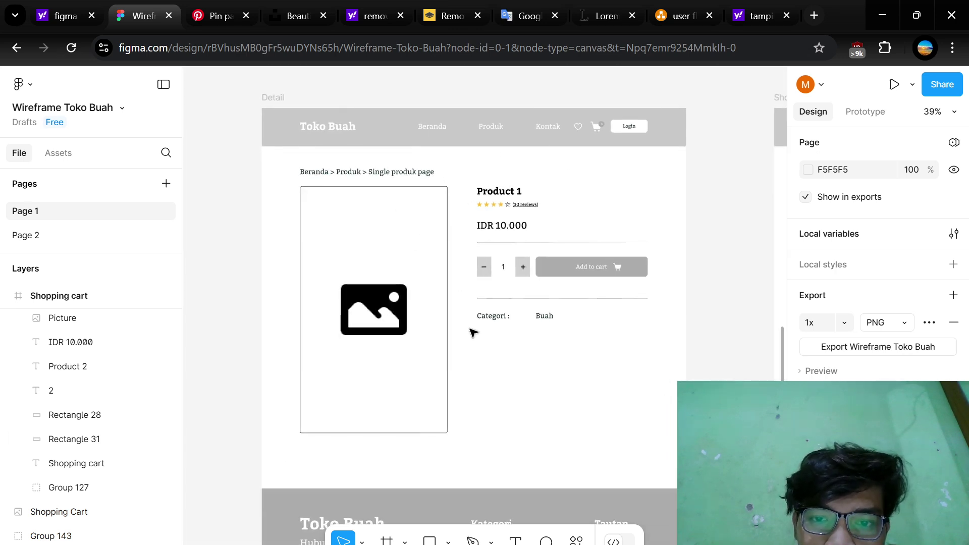
{"action": "scroll", "coordinate": [548, 240], "scroll_direction": "right", "scroll_amount": 5}
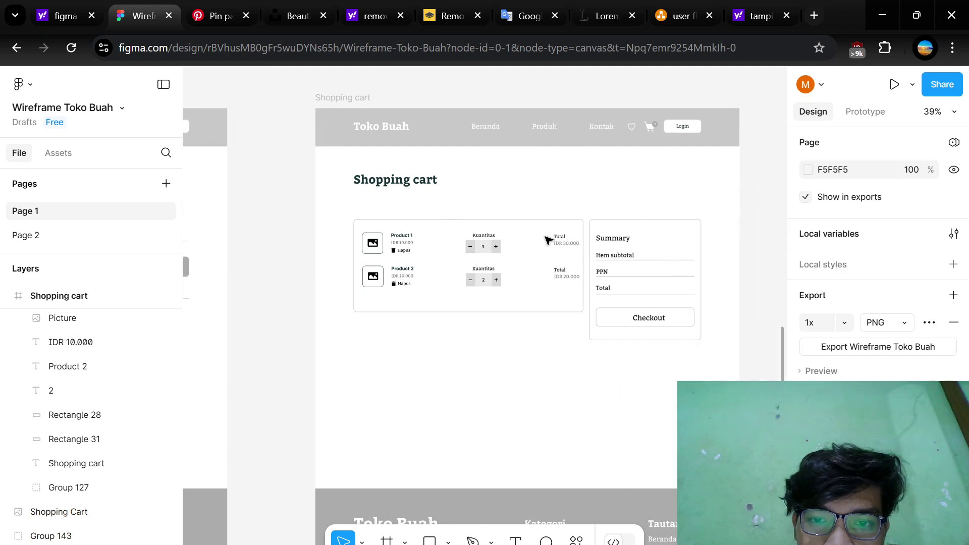
{"action": "scroll", "coordinate": [444, 290], "scroll_direction": "up", "scroll_amount": 5}
{"action": "scroll", "coordinate": [444, 291], "scroll_direction": "up", "scroll_amount": 3}
{"action": "scroll", "coordinate": [482, 341], "scroll_direction": "left", "scroll_amount": 3}
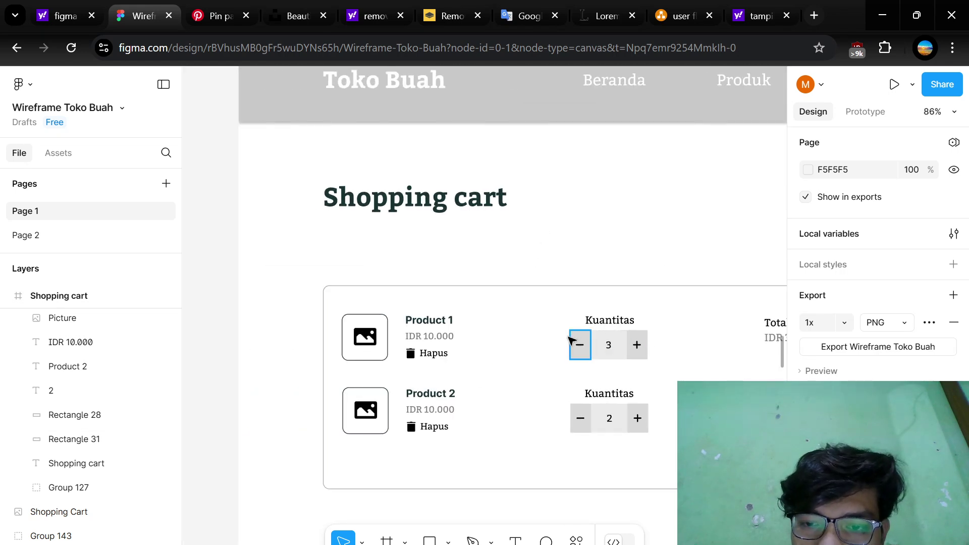
- Examine Product 1's quantity selector in the Shopping cart frame and compare it with the selector on the Detail frame
{"action": "scroll", "coordinate": [596, 345], "scroll_direction": "right", "scroll_amount": 3}
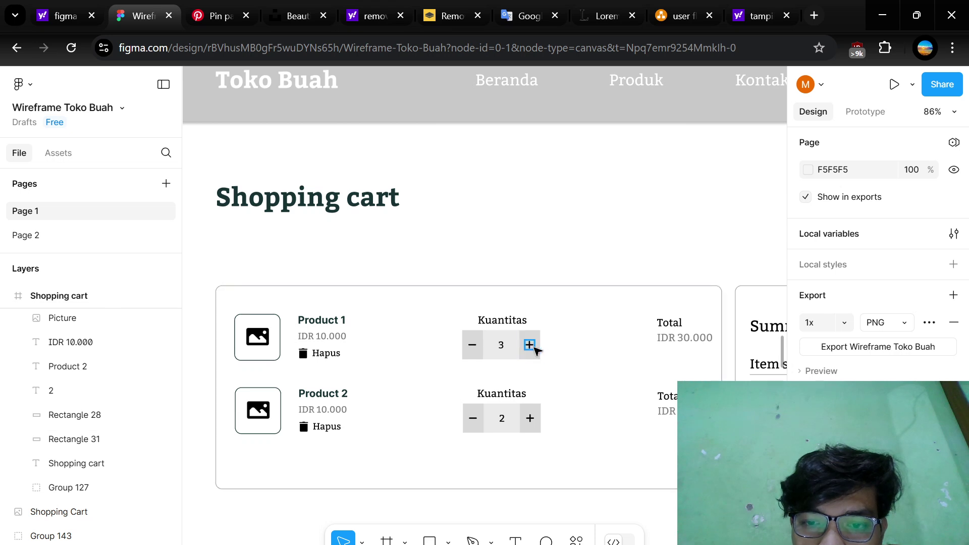
{"action": "scroll", "coordinate": [531, 348], "scroll_direction": "up", "scroll_amount": 3}
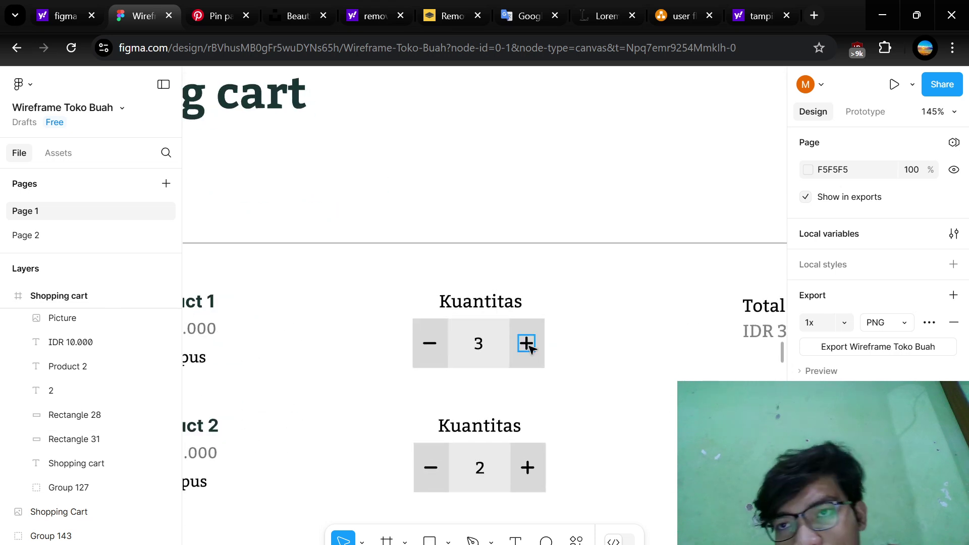
{"action": "double_click", "coordinate": [479, 343]}
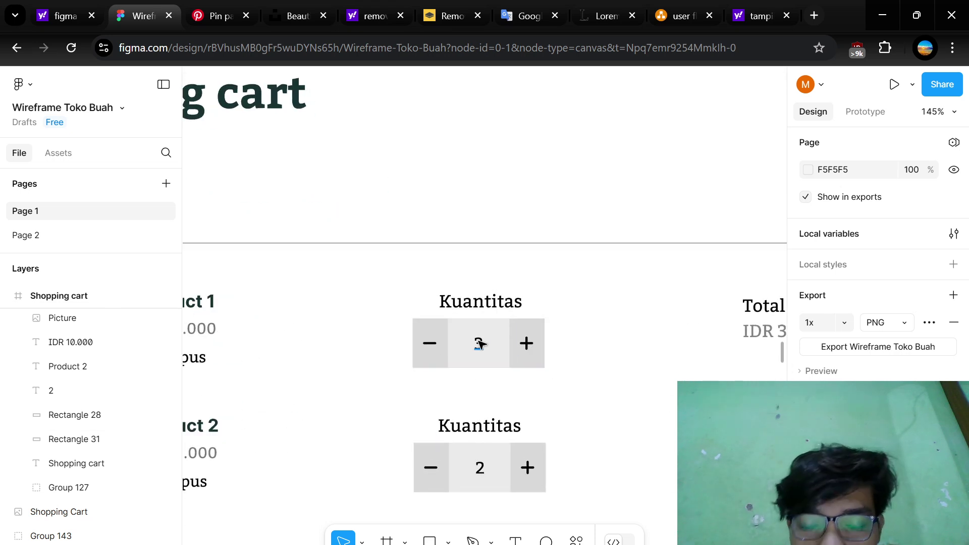
{"action": "key", "text": "Escape"}
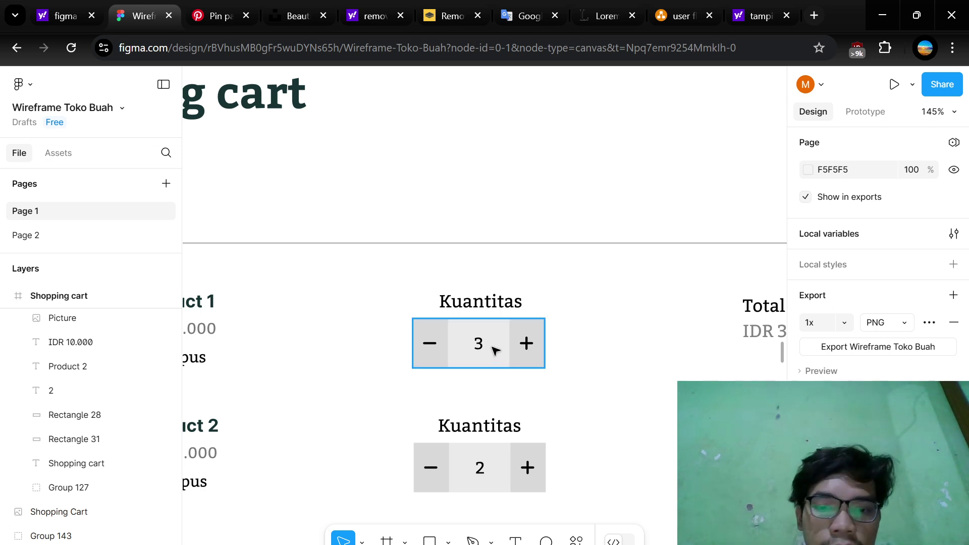
{"action": "scroll", "coordinate": [490, 352], "scroll_direction": "down", "scroll_amount": 5}
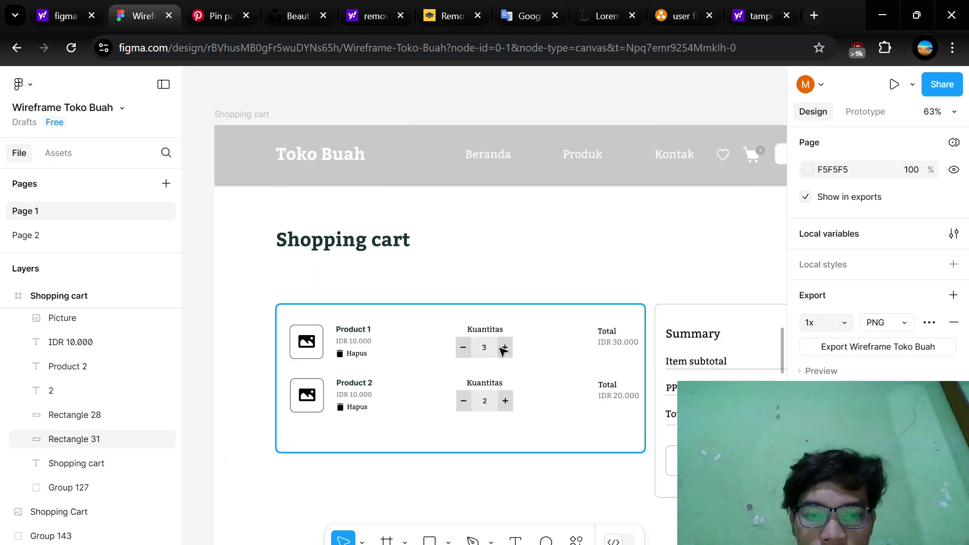
{"action": "scroll", "coordinate": [501, 352], "scroll_direction": "down", "scroll_amount": 2}
{"action": "scroll", "coordinate": [501, 352], "scroll_direction": "left", "scroll_amount": 5}
{"action": "scroll", "coordinate": [501, 352], "scroll_direction": "left", "scroll_amount": 8}
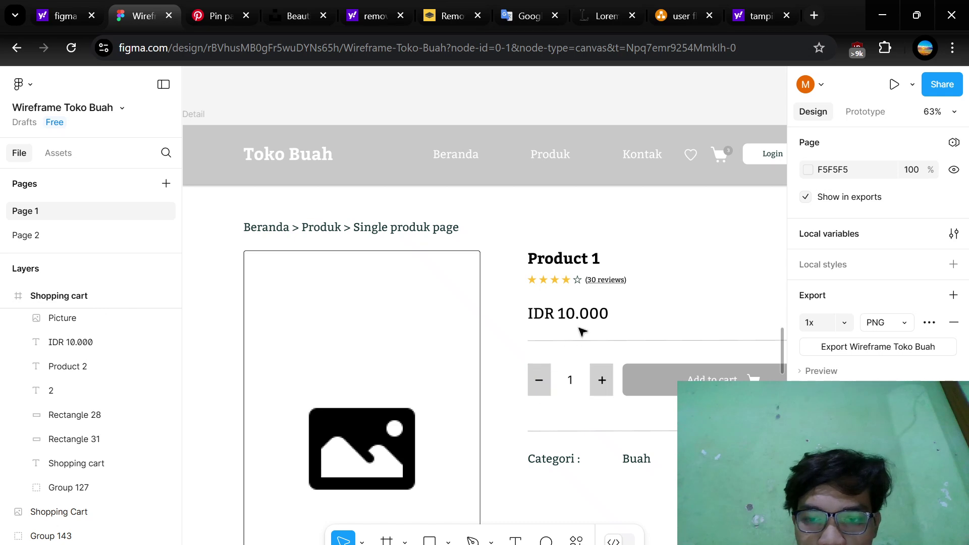
- Review the Shopping cart frame's Summary box, product details, Kuantitas selectors and row totals
{"action": "scroll", "coordinate": [553, 381], "scroll_direction": "right", "scroll_amount": 10}
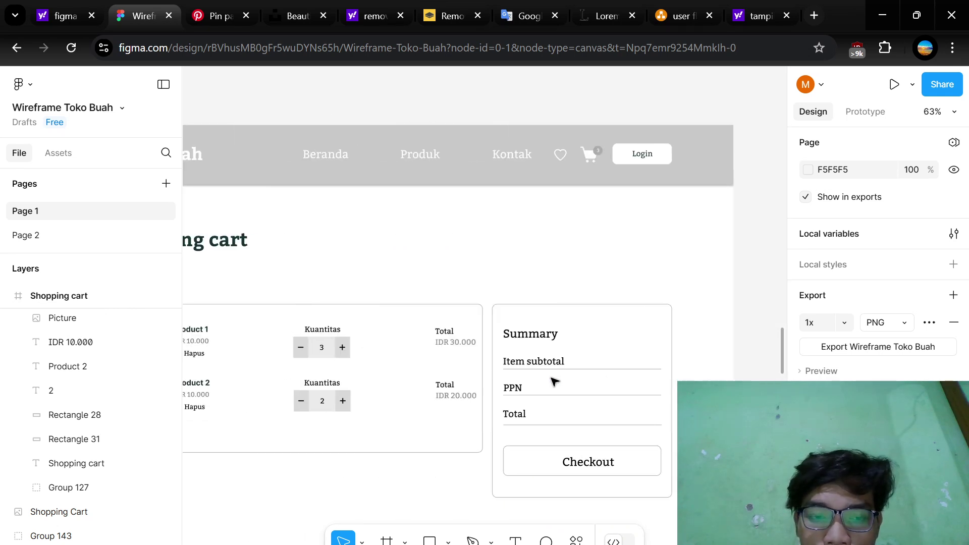
{"action": "scroll", "coordinate": [540, 336], "scroll_direction": "right", "scroll_amount": 2}
{"action": "scroll", "coordinate": [569, 343], "scroll_direction": "up", "scroll_amount": 5}
{"action": "scroll", "coordinate": [573, 338], "scroll_direction": "left", "scroll_amount": 4}
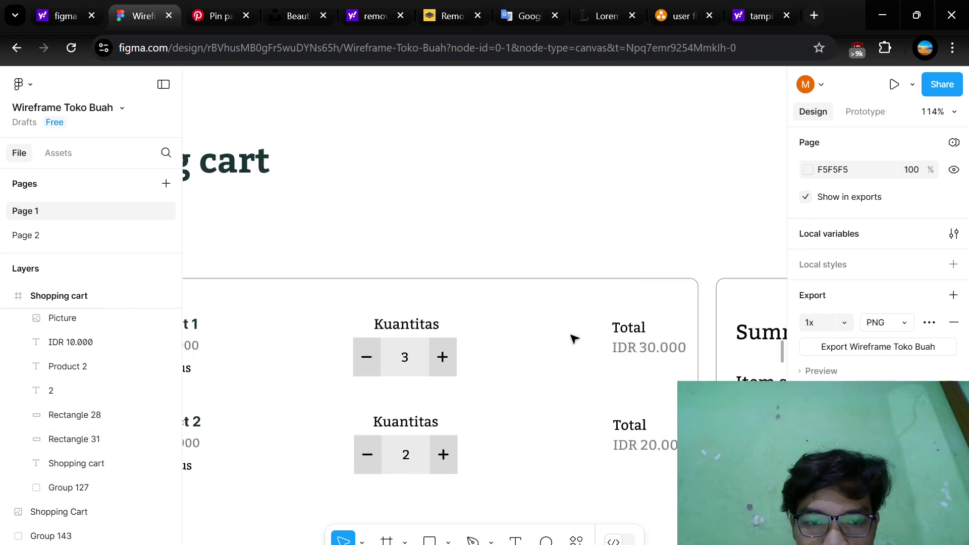
{"action": "scroll", "coordinate": [188, 328], "scroll_direction": "left", "scroll_amount": 4}
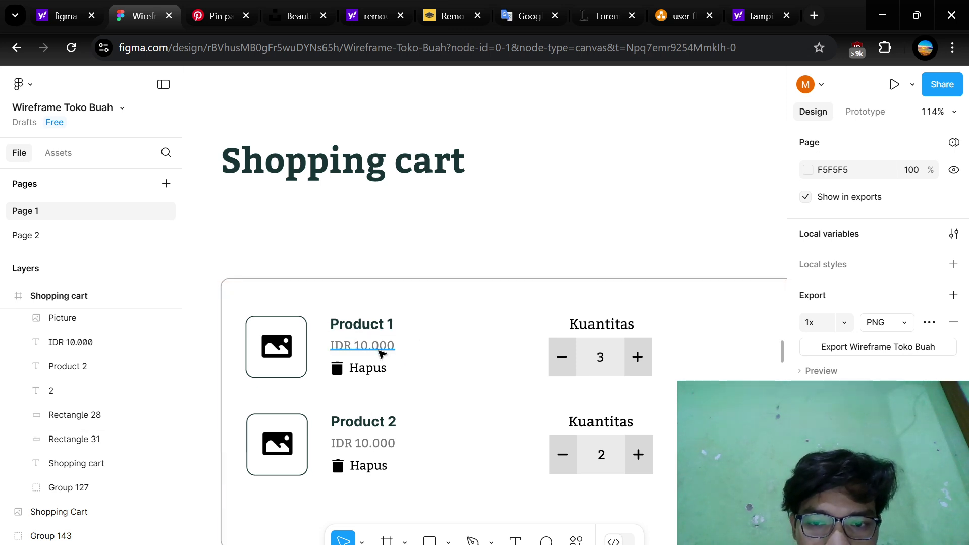
{"action": "scroll", "coordinate": [551, 343], "scroll_direction": "right", "scroll_amount": 3}
{"action": "scroll", "coordinate": [708, 347], "scroll_direction": "right", "scroll_amount": 2}
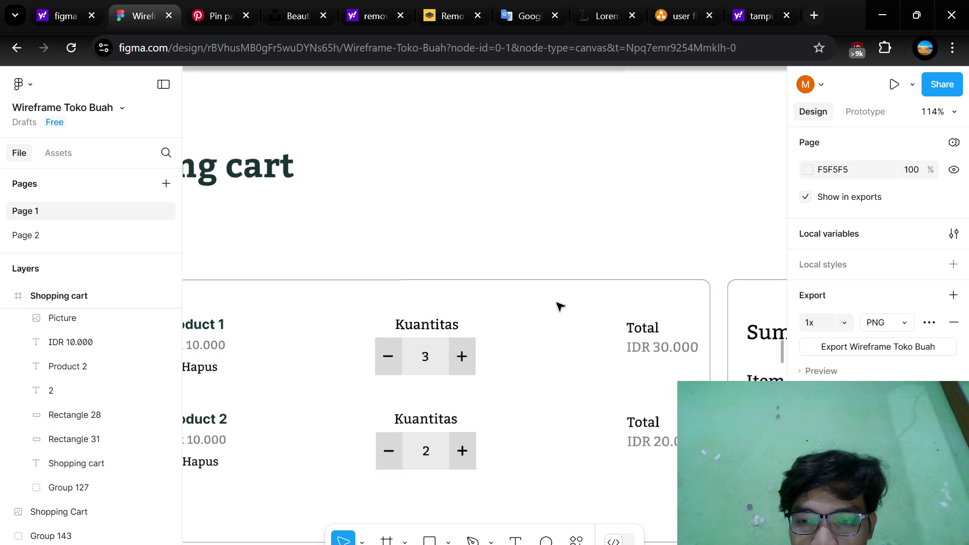
{"action": "scroll", "coordinate": [606, 305], "scroll_direction": "down", "scroll_amount": 3}
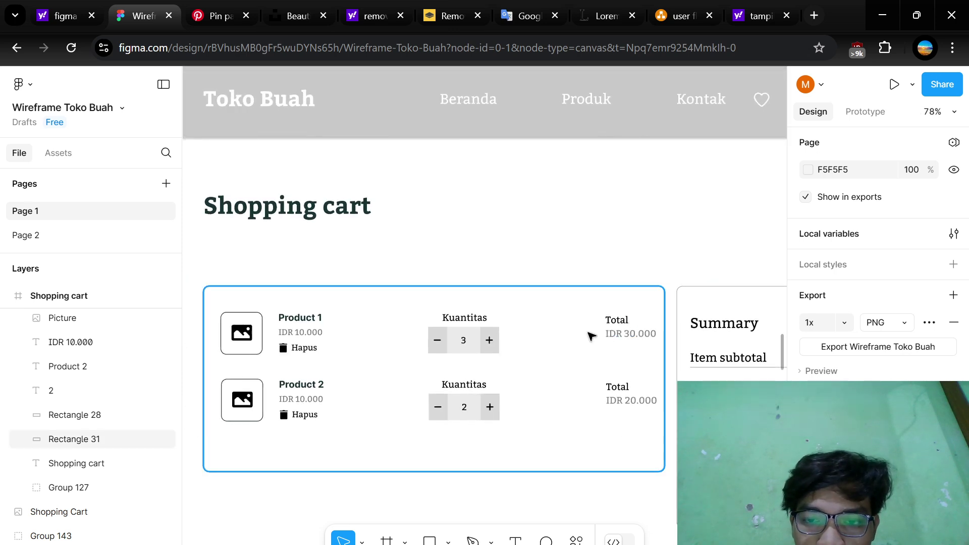
{"action": "scroll", "coordinate": [590, 335], "scroll_direction": "left", "scroll_amount": 2}
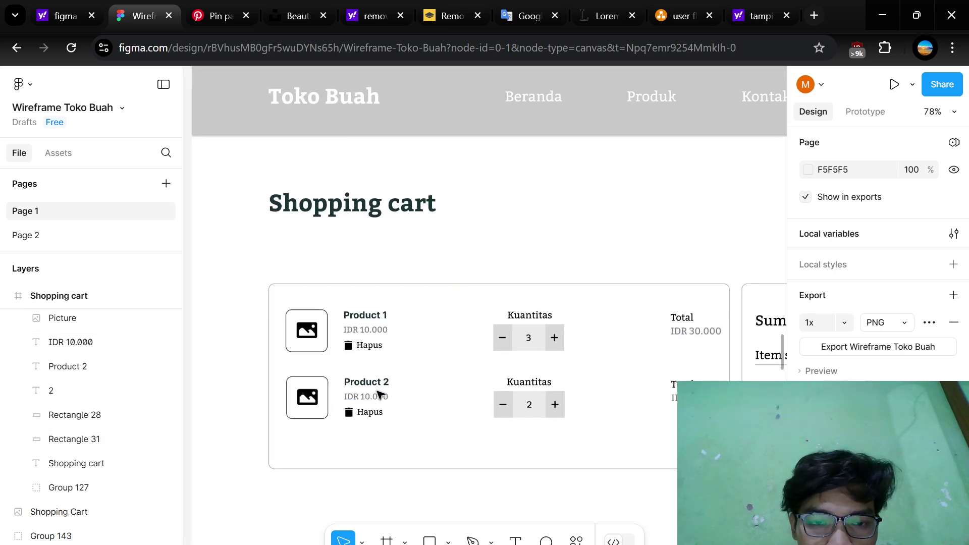
- Extend the bottom edge of the Shopping cart's product list box to a height of 329 and deselect it
{"action": "scroll", "coordinate": [456, 339], "scroll_direction": "down", "scroll_amount": 2}
{"action": "scroll", "coordinate": [456, 340], "scroll_direction": "down", "scroll_amount": 3}
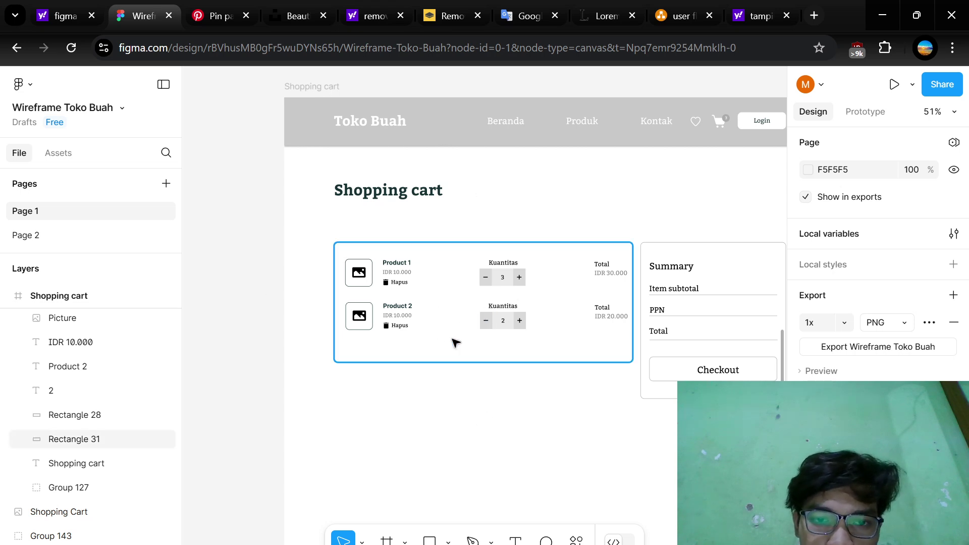
{"action": "scroll", "coordinate": [455, 343], "scroll_direction": "down", "scroll_amount": 2}
{"action": "left_click", "coordinate": [492, 244]}
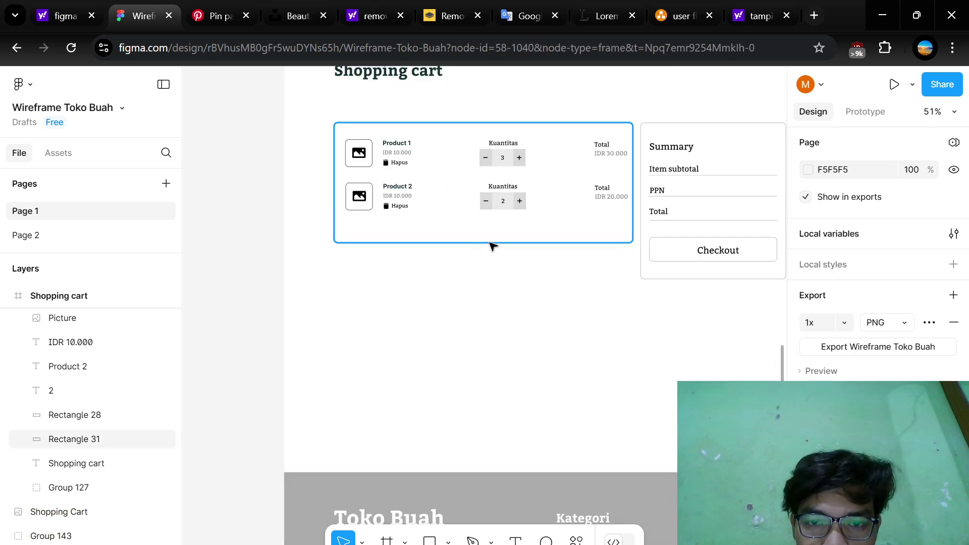
{"action": "mouse_move", "coordinate": [492, 243]}
{"action": "left_mouse_down"}
{"action": "mouse_move", "coordinate": [495, 459]}
{"action": "mouse_move", "coordinate": [486, 236]}
{"action": "mouse_move", "coordinate": [486, 453]}
{"action": "mouse_move", "coordinate": [483, 248]}
{"action": "left_mouse_up"}
{"action": "scroll", "coordinate": [485, 288], "scroll_direction": "up", "scroll_amount": 5}
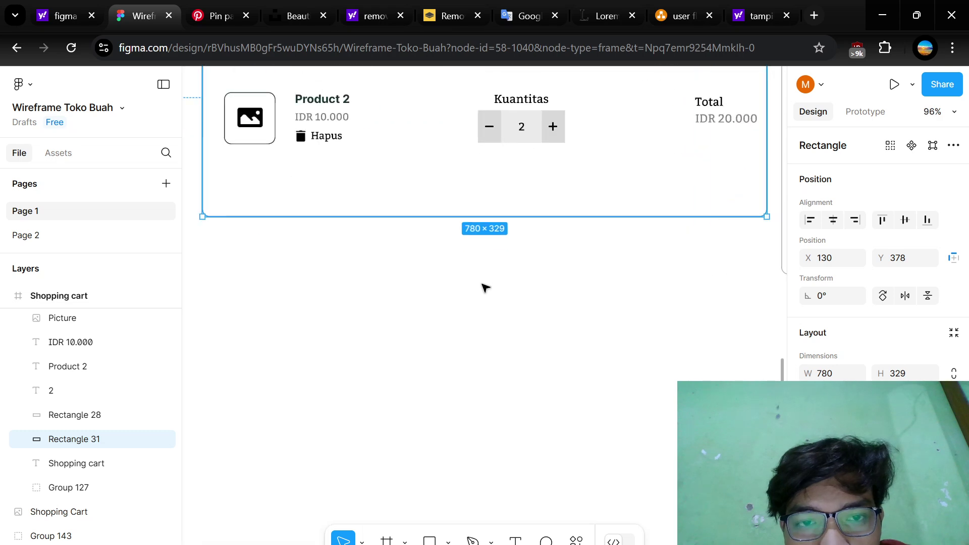
{"action": "scroll", "coordinate": [486, 288], "scroll_direction": "up", "scroll_amount": 3}
{"action": "scroll", "coordinate": [485, 288], "scroll_direction": "down", "scroll_amount": 5}
{"action": "scroll", "coordinate": [486, 288], "scroll_direction": "up", "scroll_amount": 2}
{"action": "scroll", "coordinate": [485, 288], "scroll_direction": "left", "scroll_amount": 1}
{"action": "left_click", "coordinate": [318, 308]}
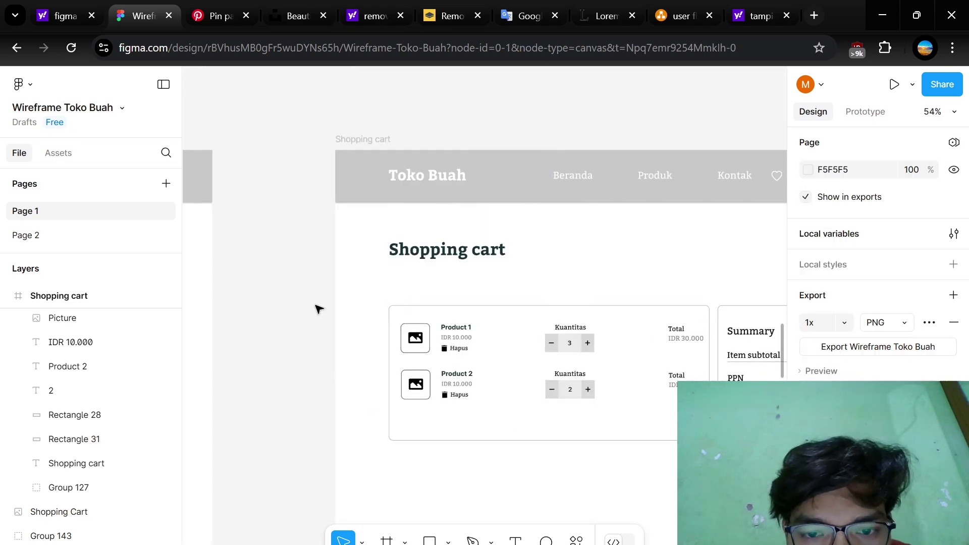
- Inspect the spacing between the cart's product rows, their totals and the Summary box
{"action": "scroll", "coordinate": [536, 364], "scroll_direction": "up", "scroll_amount": 3}
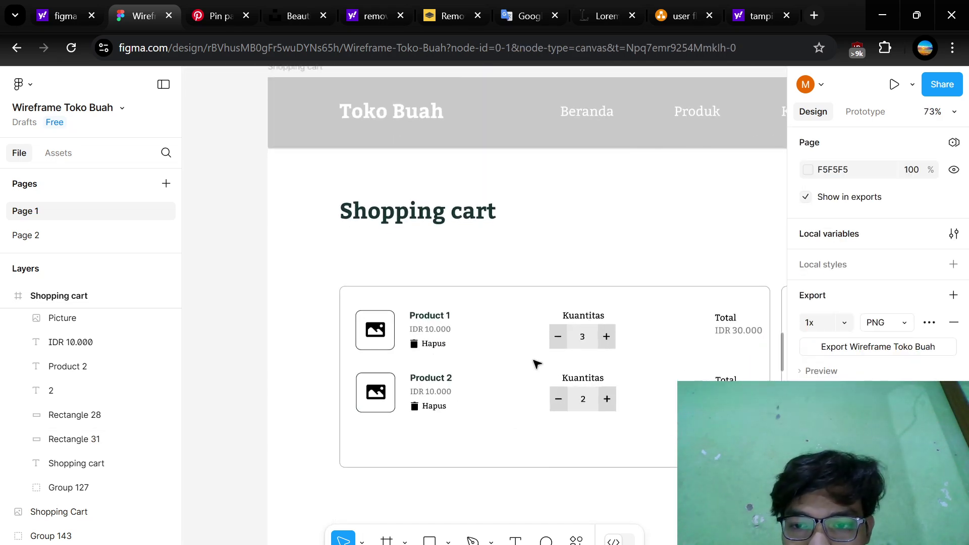
{"action": "scroll", "coordinate": [431, 390], "scroll_direction": "up", "scroll_amount": 3}
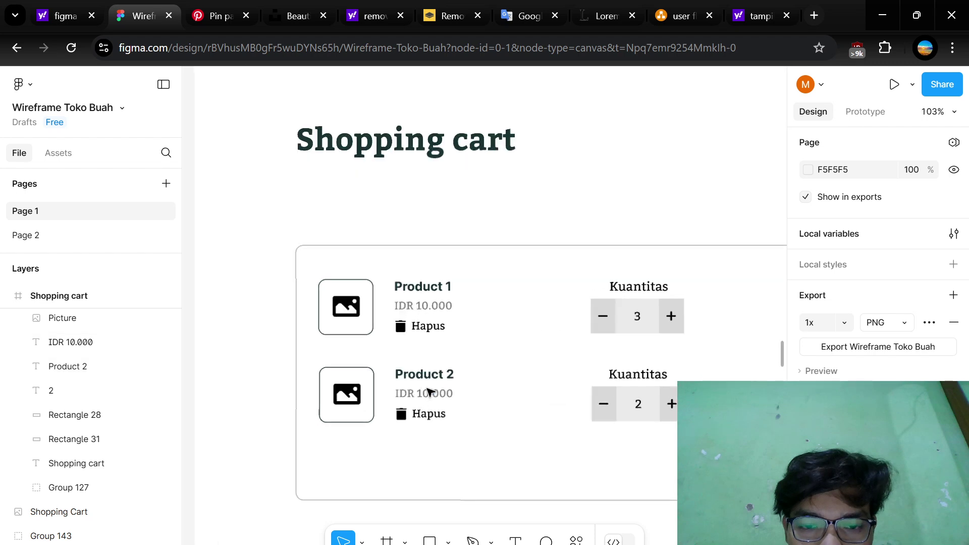
{"action": "scroll", "coordinate": [475, 380], "scroll_direction": "right", "scroll_amount": 5}
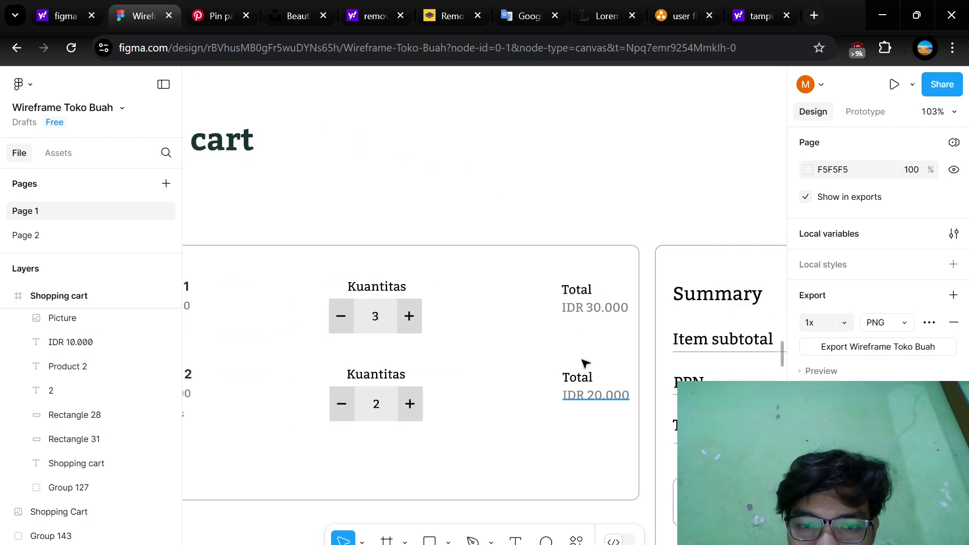
{"action": "scroll", "coordinate": [505, 419], "scroll_direction": "down", "scroll_amount": 1}
{"action": "scroll", "coordinate": [505, 419], "scroll_direction": "down", "scroll_amount": 2}
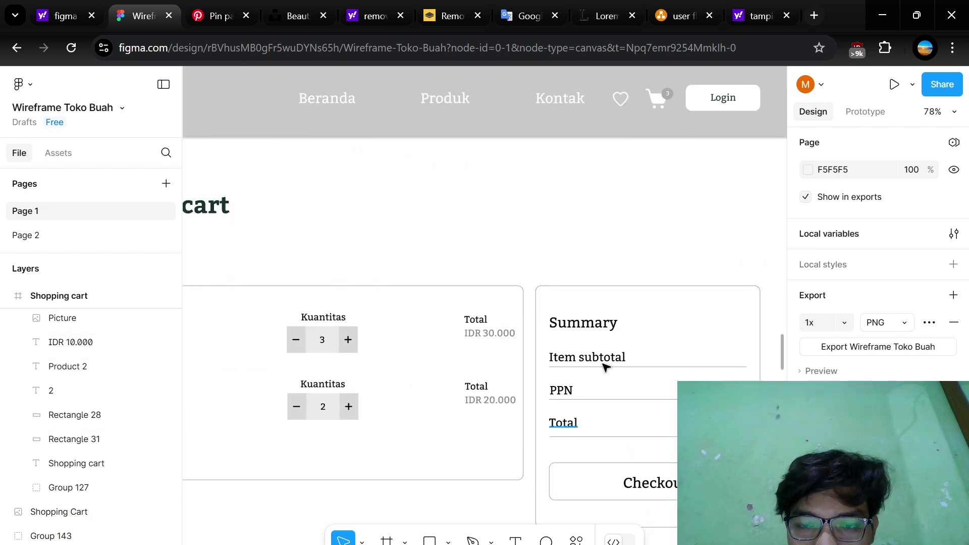
{"action": "scroll", "coordinate": [603, 366], "scroll_direction": "right", "scroll_amount": 3}
{"action": "scroll", "coordinate": [591, 303], "scroll_direction": "left", "scroll_amount": 1}
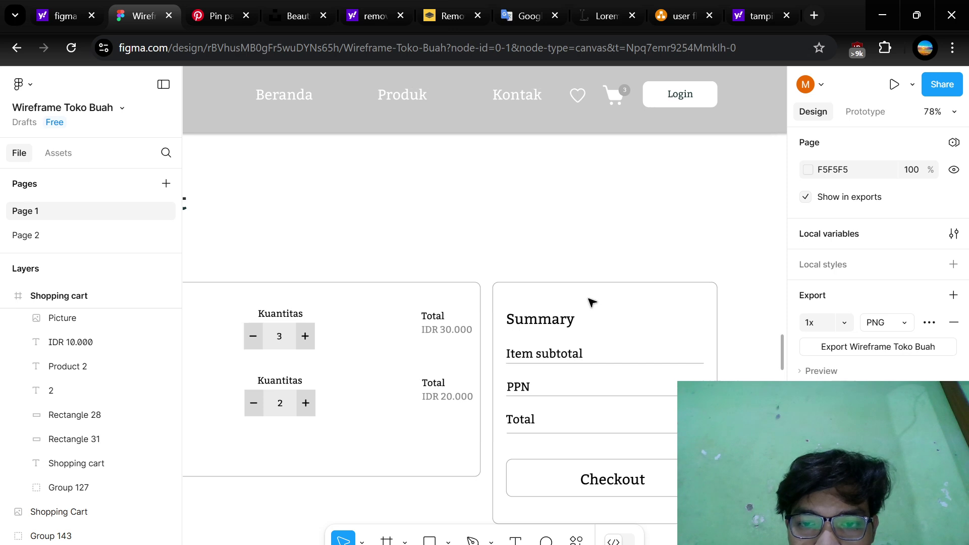
{"action": "scroll", "coordinate": [591, 303], "scroll_direction": "left", "scroll_amount": 15}
{"action": "scroll", "coordinate": [591, 302], "scroll_direction": "right", "scroll_amount": 18}
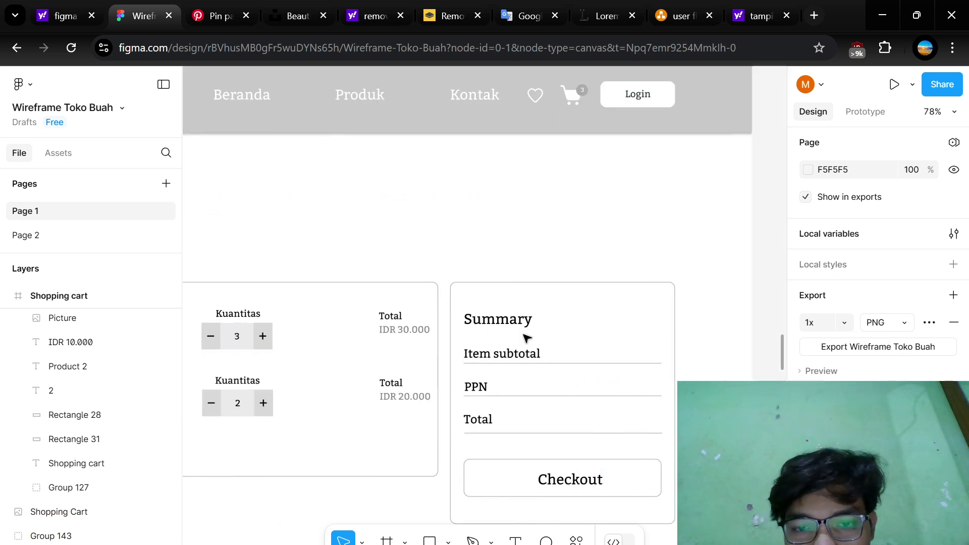
- Examine the Summary box's Item subtotal, PPN, Total and Checkout elements up close against the product row totals
{"action": "scroll", "coordinate": [504, 325], "scroll_direction": "up", "scroll_amount": 4}
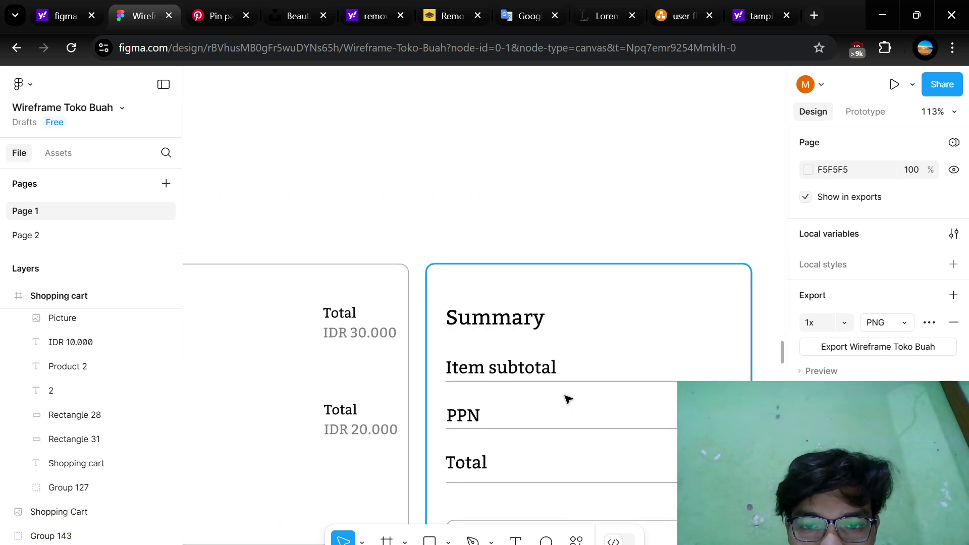
{"action": "scroll", "coordinate": [567, 398], "scroll_direction": "down", "scroll_amount": 5}
{"action": "scroll", "coordinate": [567, 398], "scroll_direction": "right", "scroll_amount": 2}
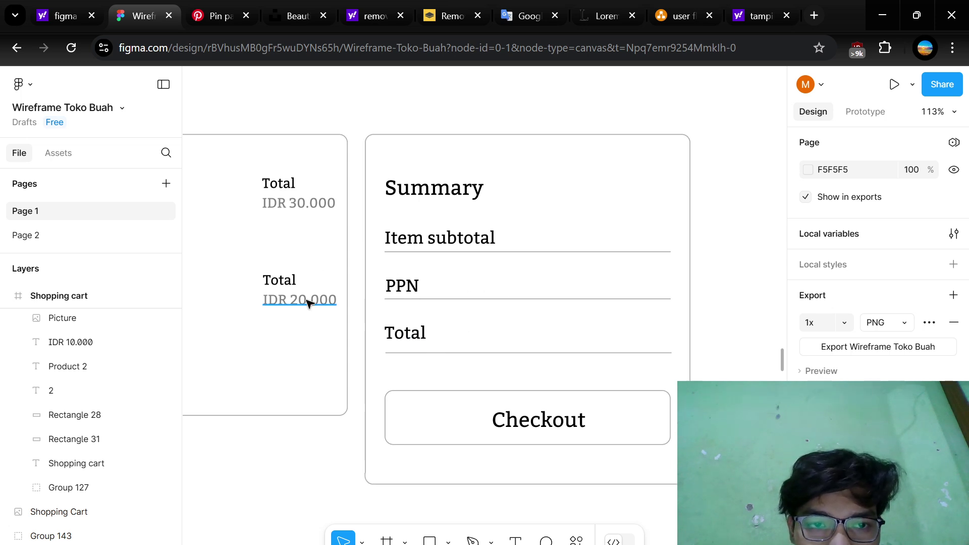
{"action": "scroll", "coordinate": [309, 303], "scroll_direction": "left", "scroll_amount": 2}
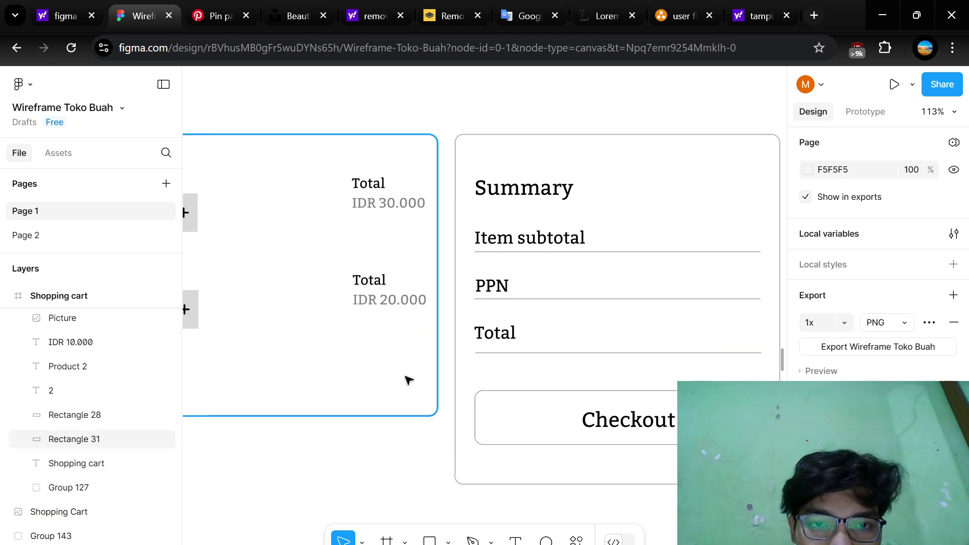
{"action": "scroll", "coordinate": [408, 380], "scroll_direction": "left", "scroll_amount": 1}
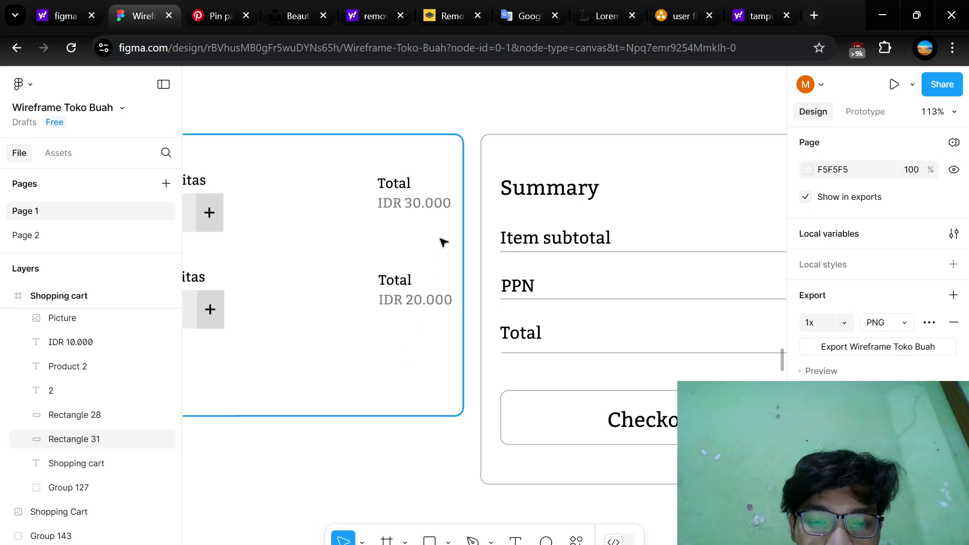
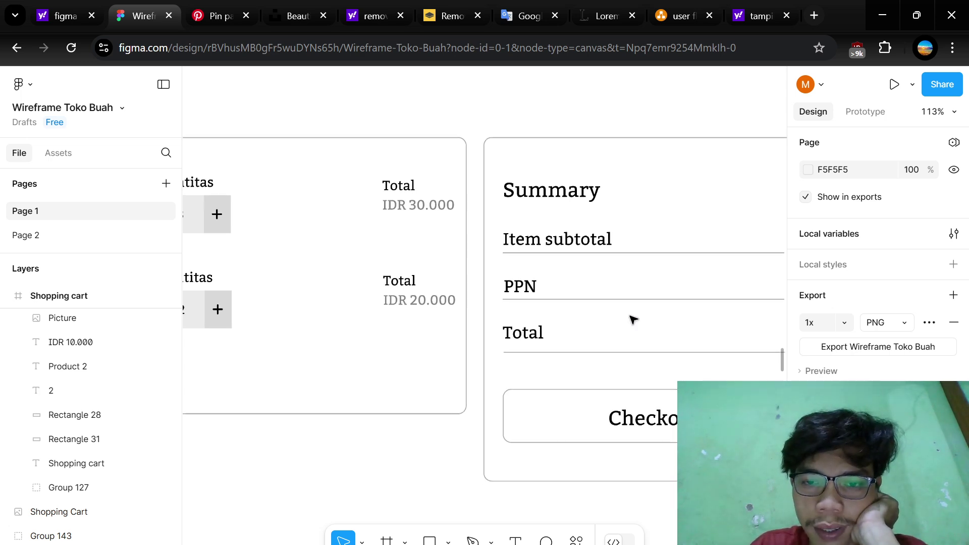
{"action": "scroll", "coordinate": [632, 317], "scroll_direction": "down", "scroll_amount": 2}
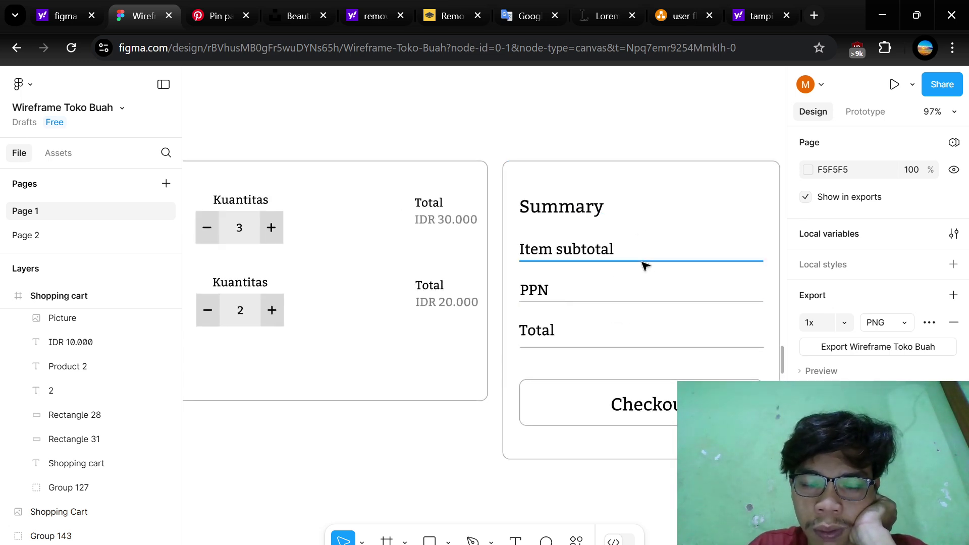
{"action": "scroll", "coordinate": [642, 268], "scroll_direction": "left", "scroll_amount": 6}
{"action": "scroll", "coordinate": [643, 265], "scroll_direction": "right", "scroll_amount": 5}
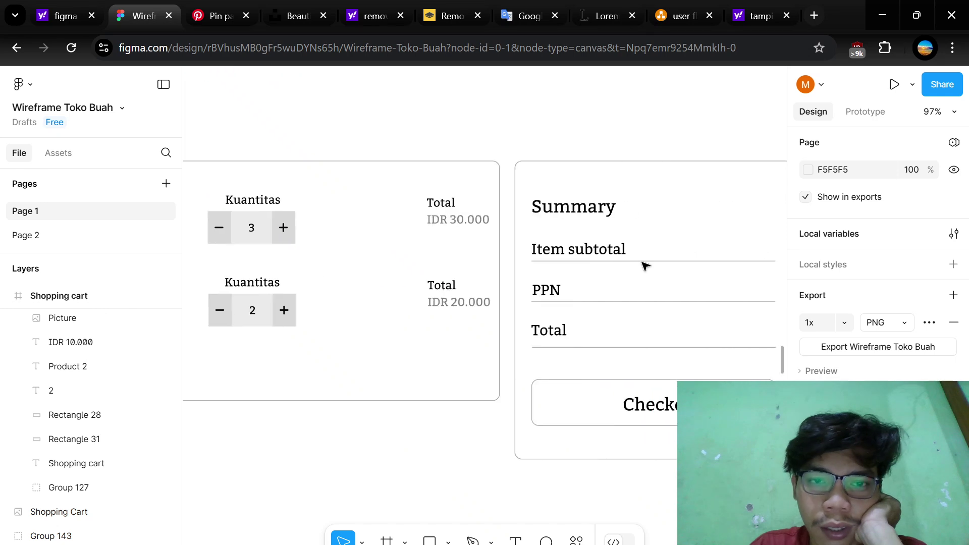
{"action": "scroll", "coordinate": [644, 265], "scroll_direction": "left", "scroll_amount": 3}
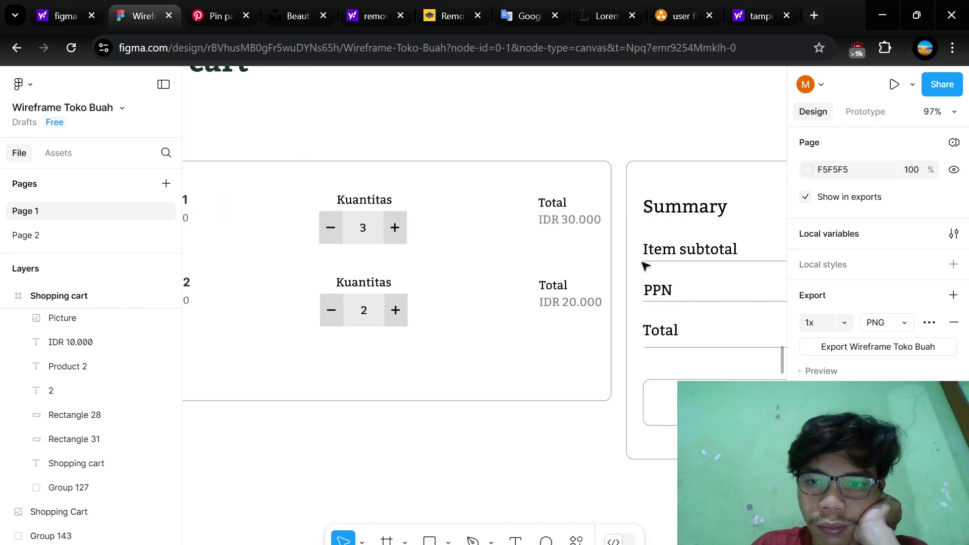
- Move Product 1's thumbnail frame together with its picture icon slightly right, closer to the product name
{"action": "scroll", "coordinate": [641, 266], "scroll_direction": "left", "scroll_amount": 10}
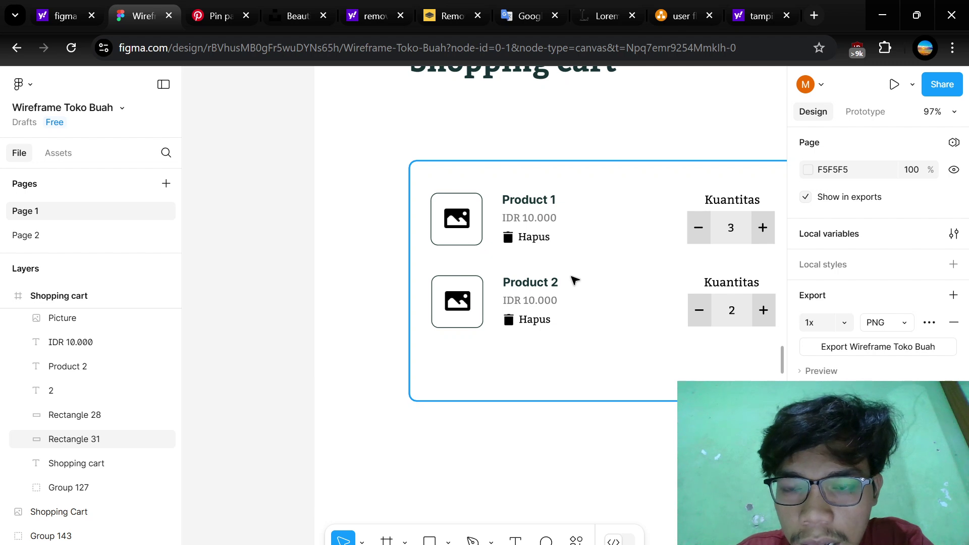
{"action": "scroll", "coordinate": [574, 280], "scroll_direction": "right", "scroll_amount": 2}
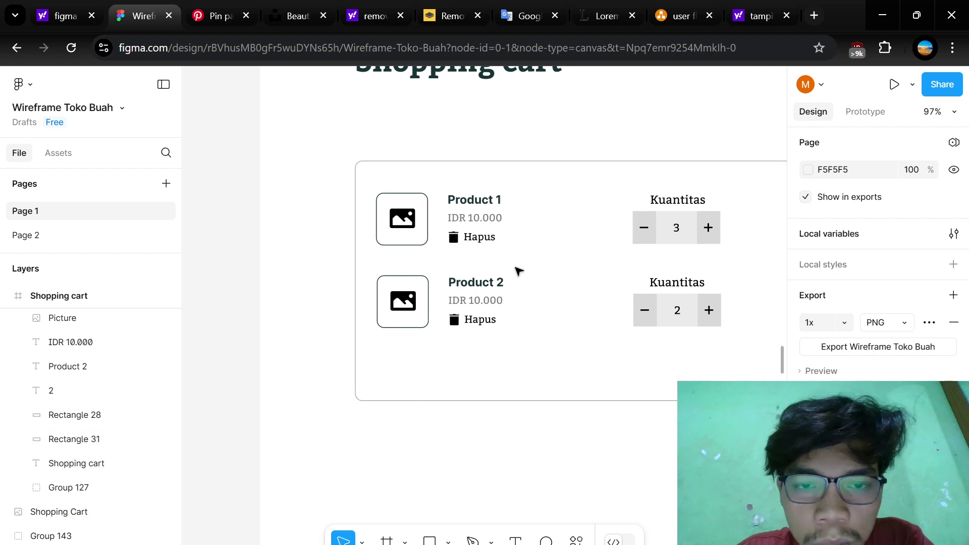
{"action": "left_click", "coordinate": [420, 223]}
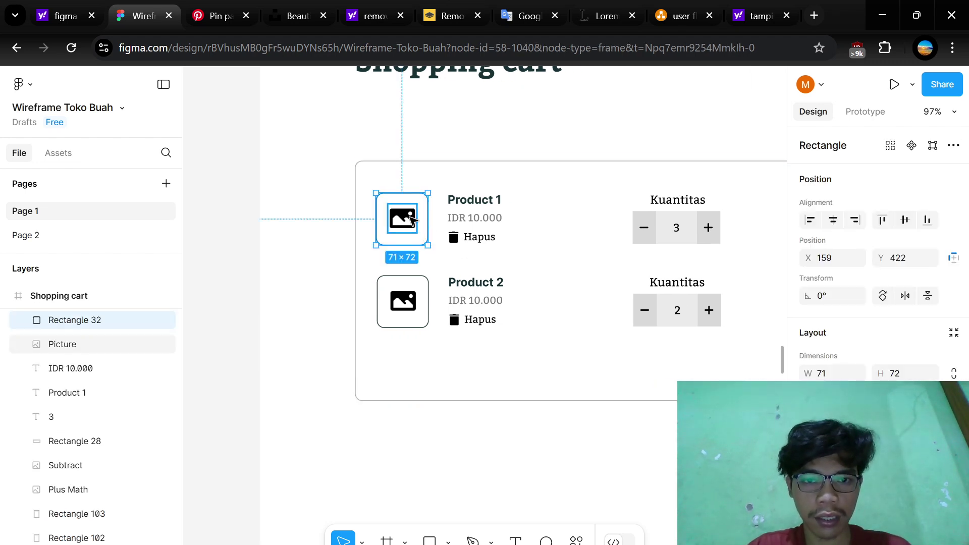
{"action": "left_click", "coordinate": [412, 219], "text": "shift"}
{"action": "mouse_move", "coordinate": [427, 220]}
{"action": "left_mouse_down"}
{"action": "mouse_move", "coordinate": [422, 202]}
{"action": "mouse_move", "coordinate": [430, 204]}
{"action": "left_mouse_up"}
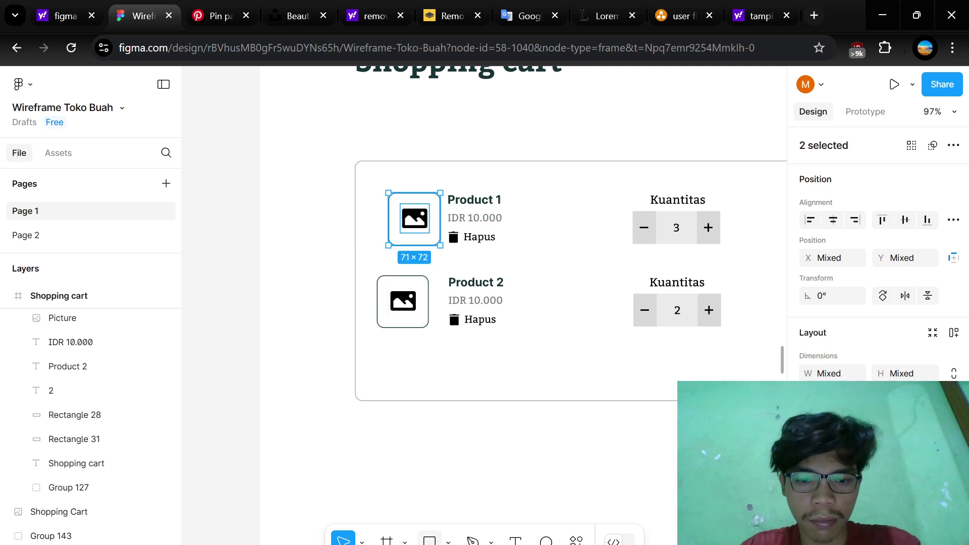
- Draw a small rectangle about 23 × 21 between the list box's edge and Product 1's thumbnail
{"action": "key", "text": "r"}
{"action": "scroll", "coordinate": [352, 261], "scroll_direction": "up", "scroll_amount": 5}
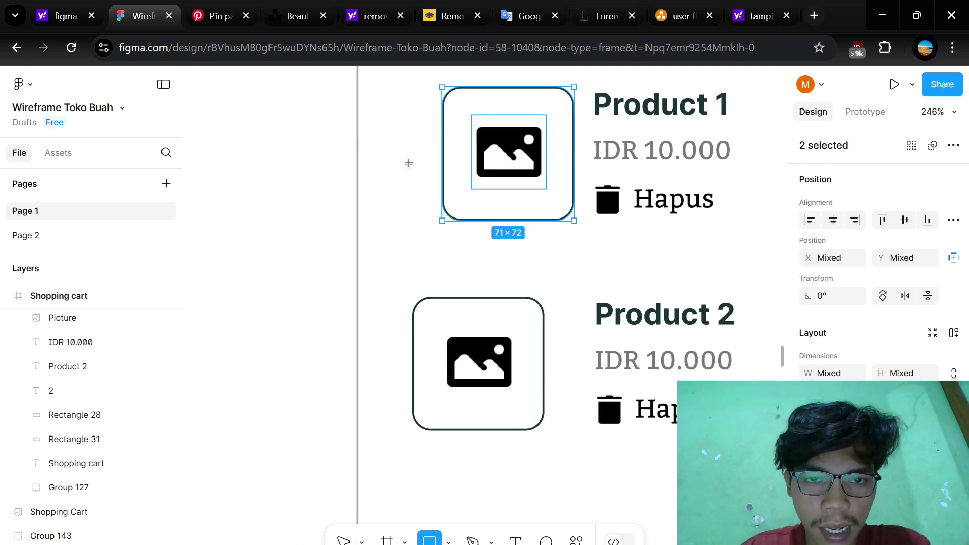
{"action": "mouse_move", "coordinate": [387, 138]}
{"action": "left_mouse_down"}
{"action": "mouse_move", "coordinate": [413, 178]}
{"action": "mouse_move", "coordinate": [431, 178]}
{"action": "mouse_move", "coordinate": [396, 153]}
{"action": "left_mouse_up"}
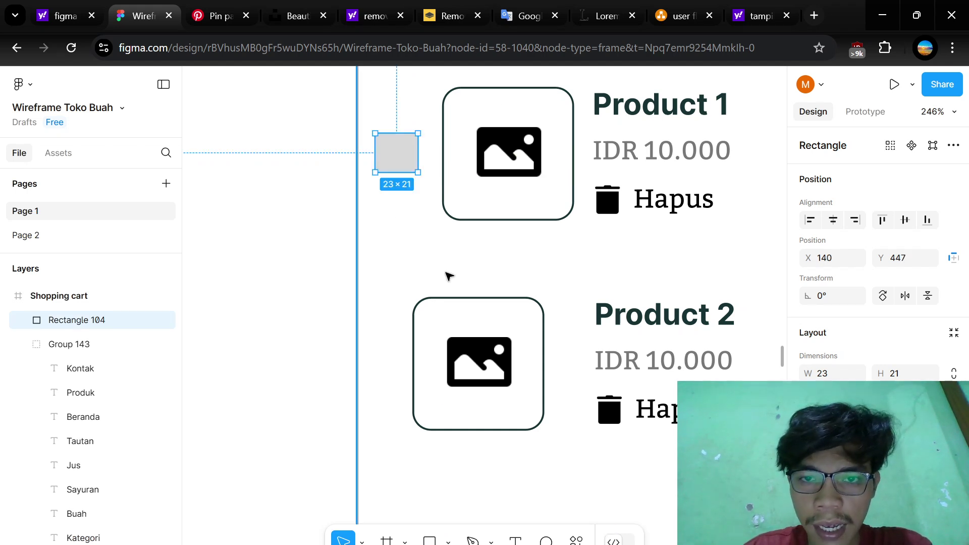
{"action": "scroll", "coordinate": [448, 276], "scroll_direction": "down", "scroll_amount": 5}
{"action": "scroll", "coordinate": [501, 233], "scroll_direction": "right", "scroll_amount": 3}
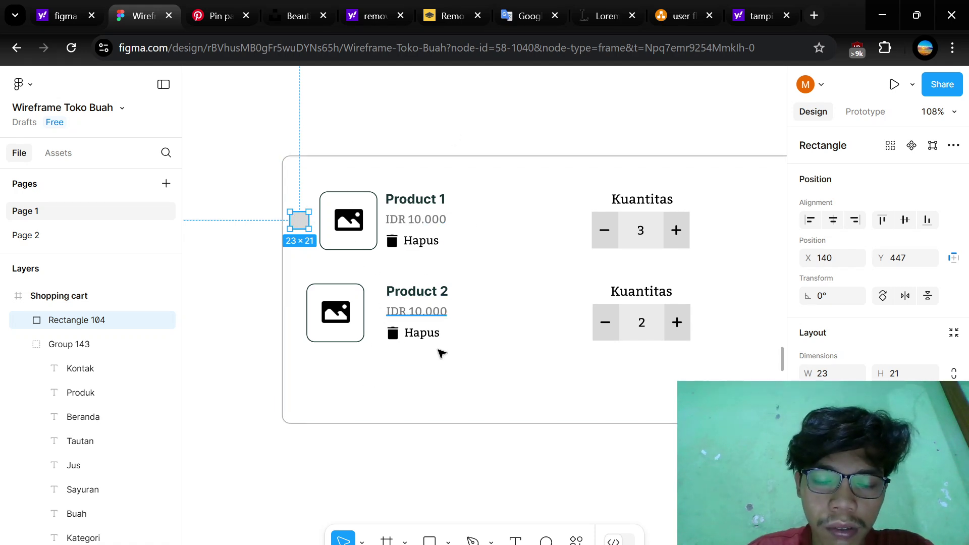
{"action": "scroll", "coordinate": [497, 311], "scroll_direction": "down", "scroll_amount": 3}
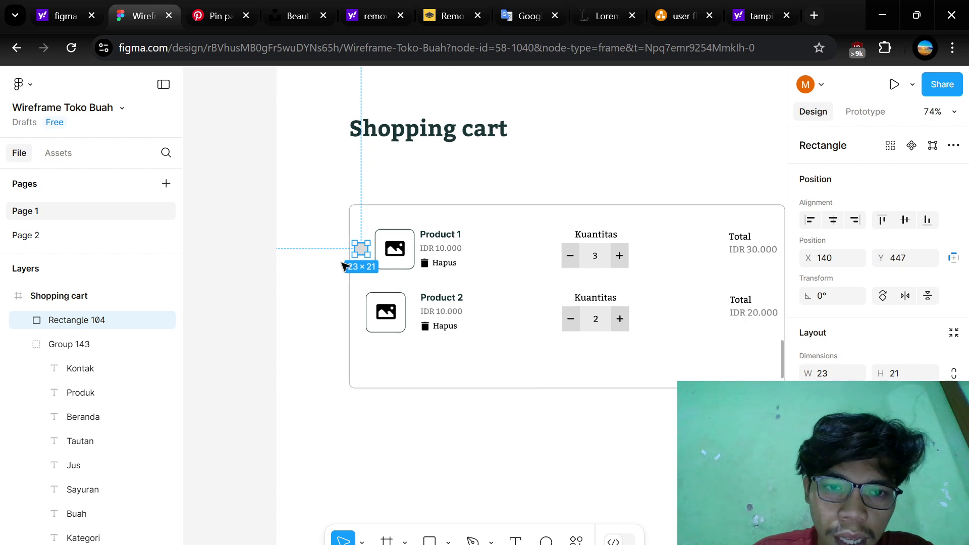
{"action": "scroll", "coordinate": [407, 222], "scroll_direction": "up", "scroll_amount": 5}
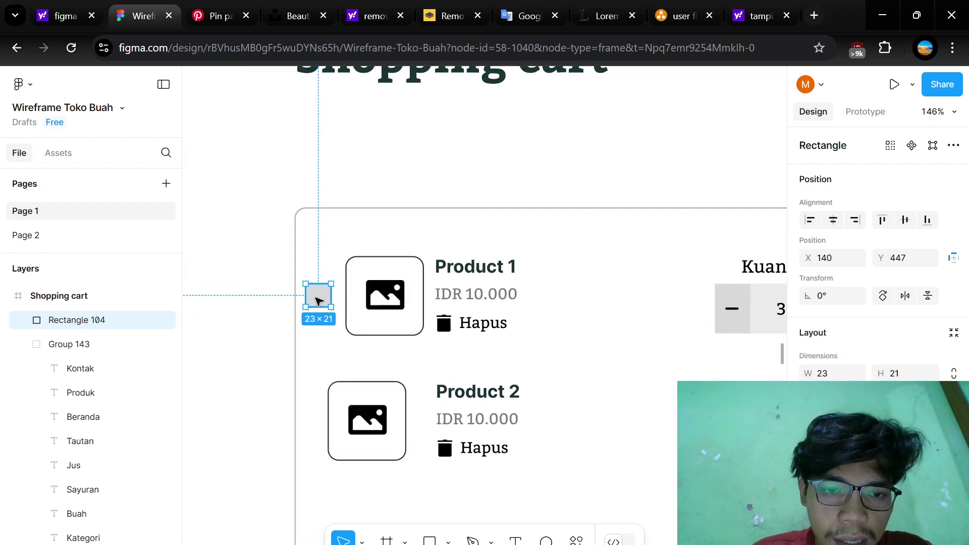
{"action": "scroll", "coordinate": [328, 309], "scroll_direction": "up", "scroll_amount": 5}
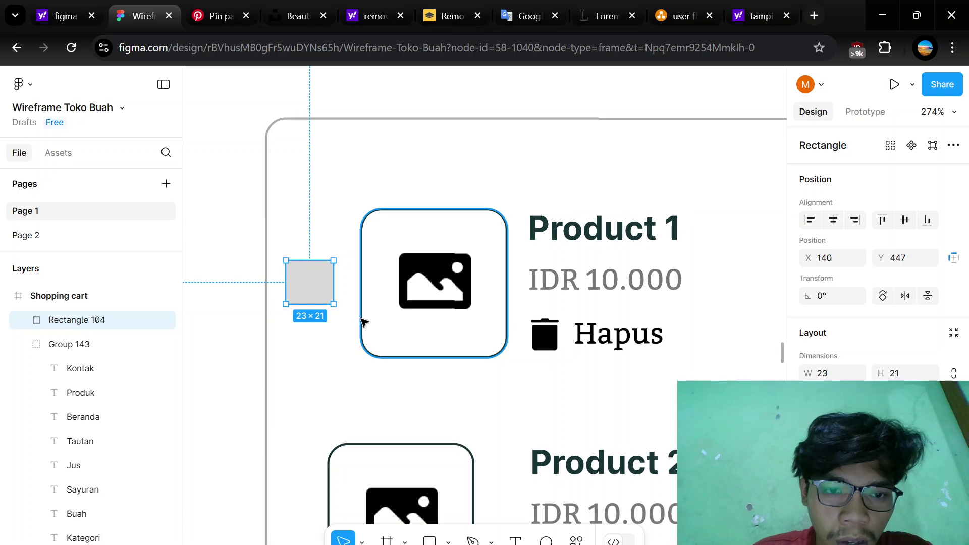
{"action": "scroll", "coordinate": [363, 319], "scroll_direction": "left", "scroll_amount": 3}
{"action": "left_click", "coordinate": [448, 540]}
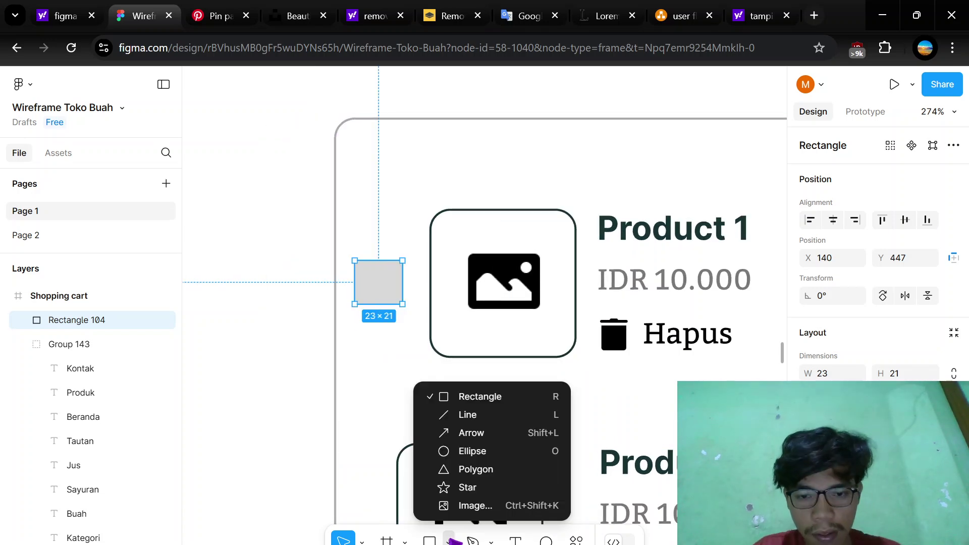
{"action": "left_click", "coordinate": [403, 376]}
{"action": "left_click", "coordinate": [395, 292]}
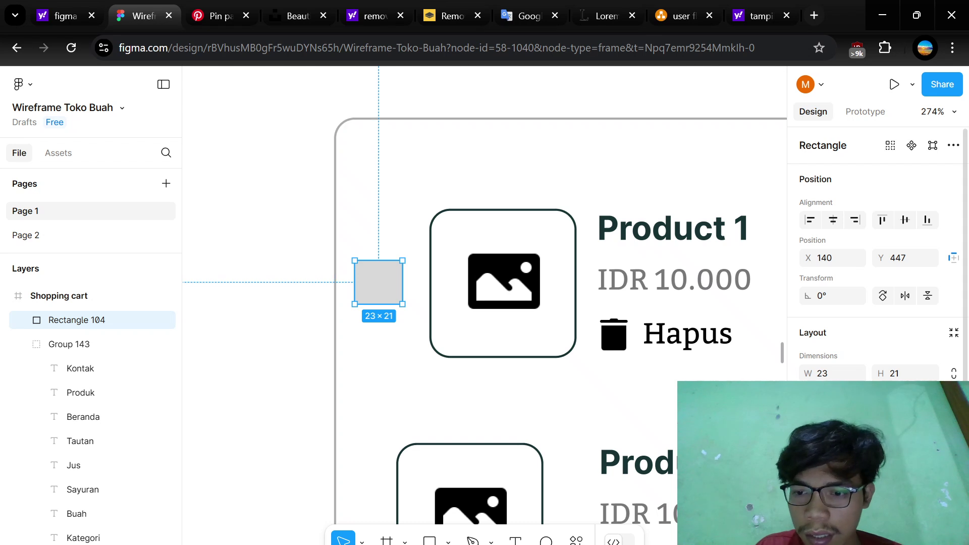
- Add a black outline to the small rectangle beside Product 1's thumbnail and remove its grey fill
{"action": "scroll", "coordinate": [876, 253], "scroll_direction": "down", "scroll_amount": 2}
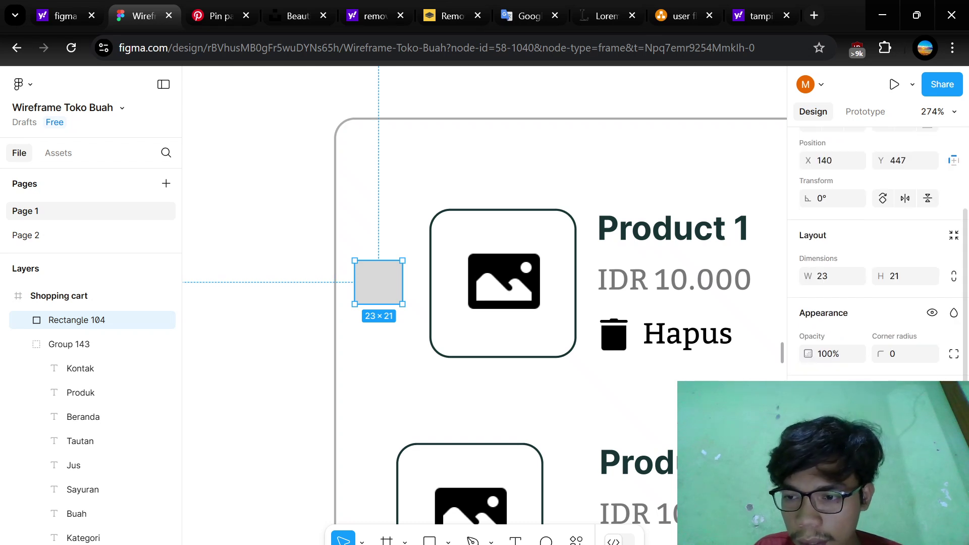
{"action": "left_click", "coordinate": [954, 451]}
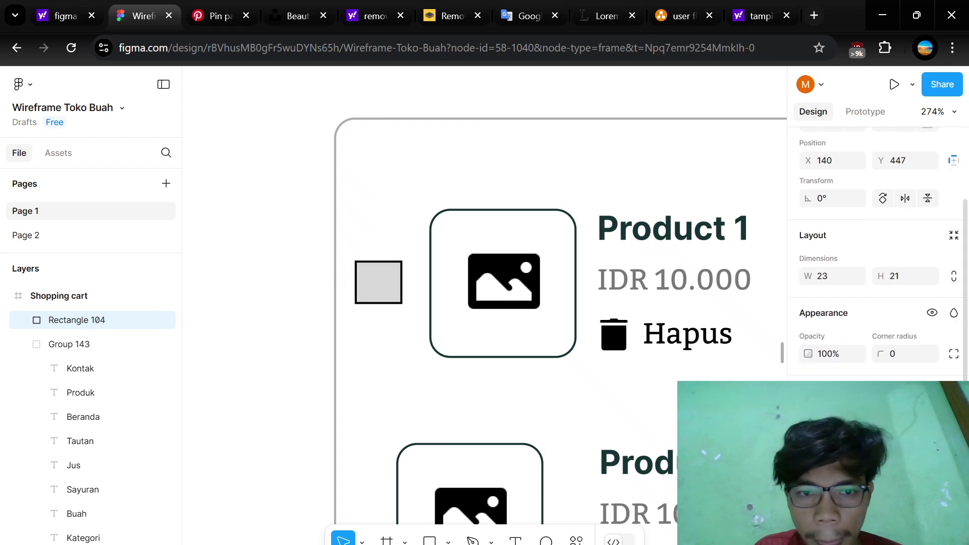
{"action": "left_click", "coordinate": [953, 414]}
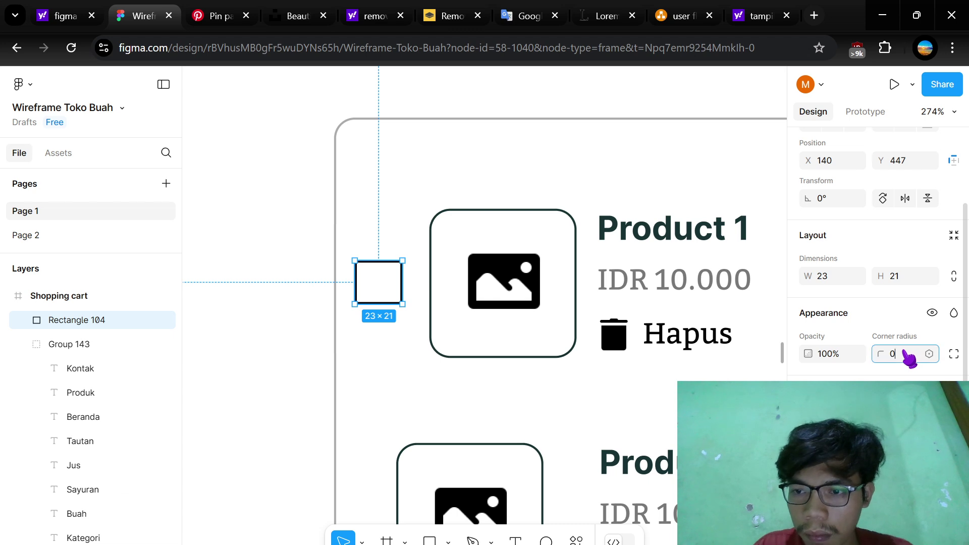
- Try a corner radius of 10 on the small checkbox rectangle and undo it
{"action": "key", "text": "BackSpace"}
{"action": "type", "text": "1"}
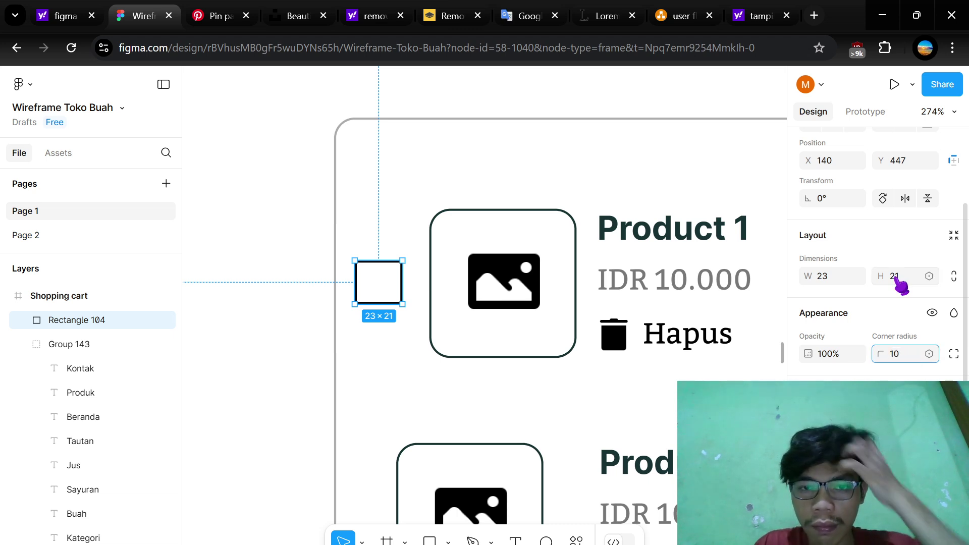
{"action": "key", "text": "Return"}
{"action": "key", "text": "Escape"}
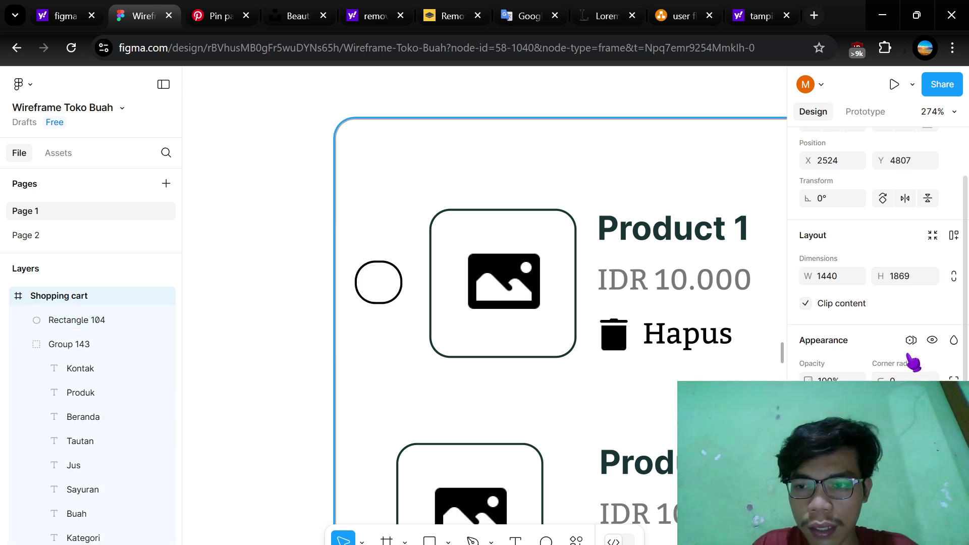
{"action": "key", "text": "ctrl+z"}
{"action": "key", "text": "ctrl+z"}
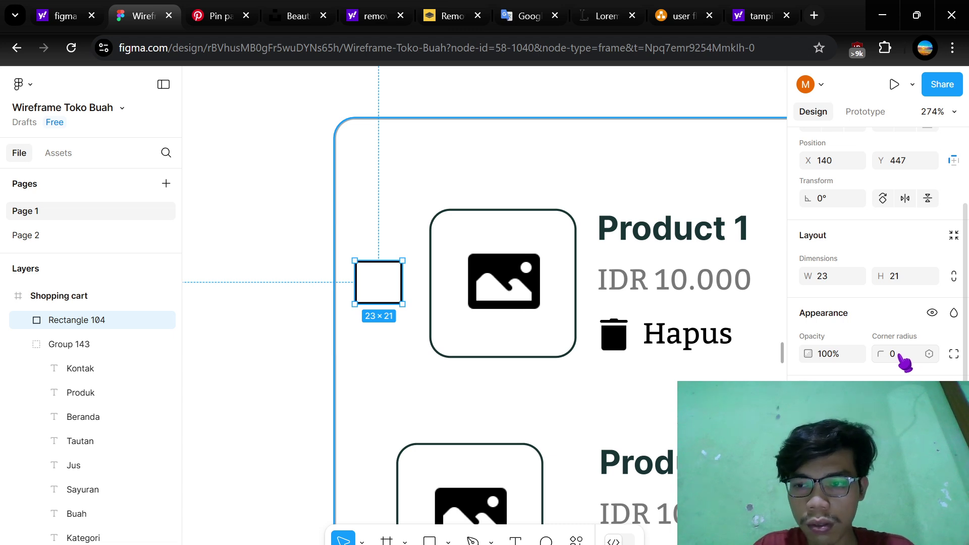
- Set the checkbox rectangle's corner radius to 5 and deselect it
{"action": "left_click", "coordinate": [901, 356]}
{"action": "type", "text": "5"}
{"action": "key", "text": "Return"}
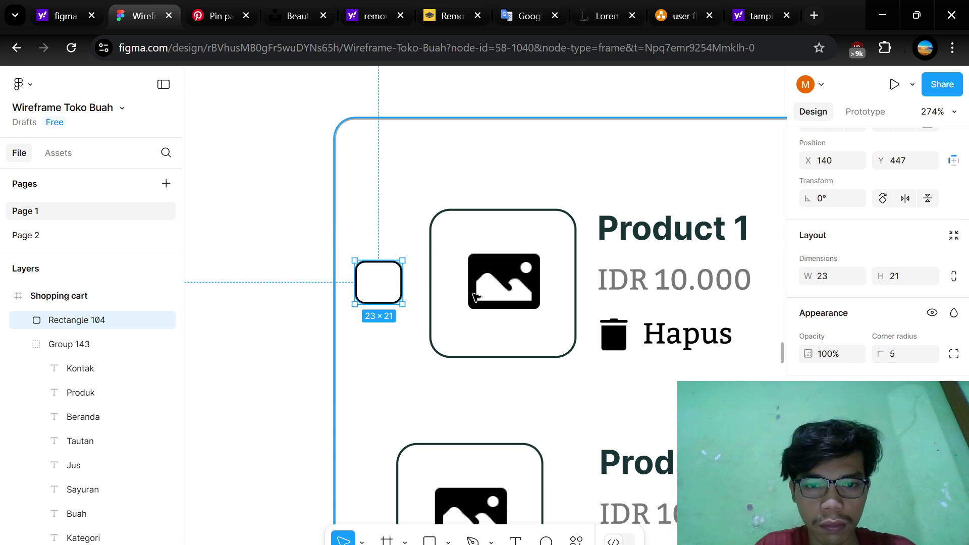
{"action": "left_click", "coordinate": [303, 363]}
{"action": "left_click", "coordinate": [379, 285]}
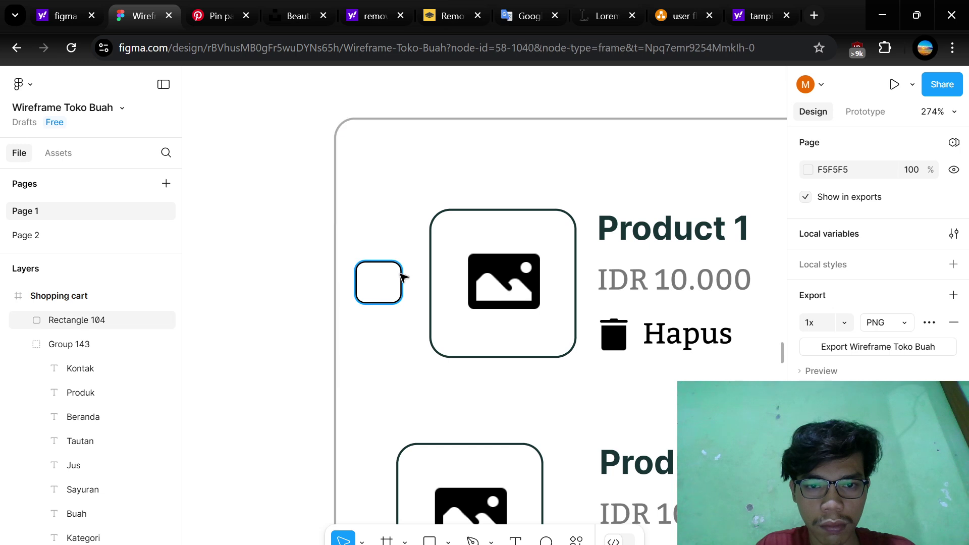
- Move Product 2's thumbnail frame together with its picture icon right, aligning it directly below Product 1's thumbnail
{"action": "scroll", "coordinate": [413, 394], "scroll_direction": "down", "scroll_amount": 2}
{"action": "left_click", "coordinate": [471, 375]}
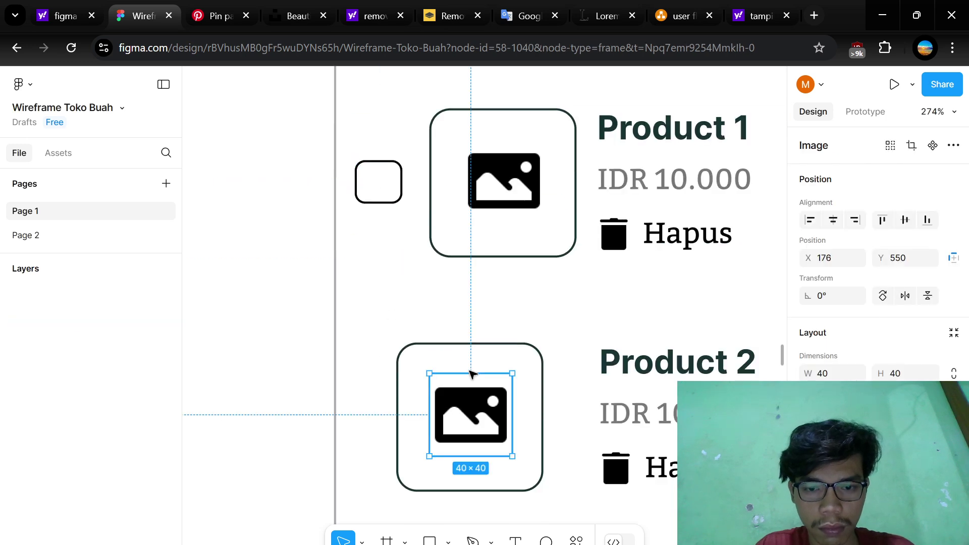
{"action": "left_click", "coordinate": [517, 358], "text": "shift"}
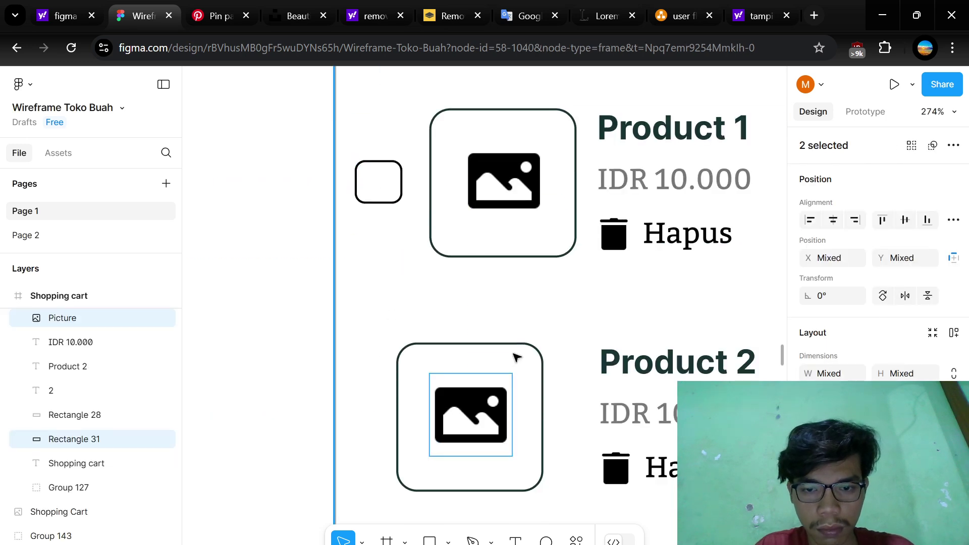
{"action": "left_click", "coordinate": [539, 355], "text": "shift"}
{"action": "key", "text": "ctrl+v"}
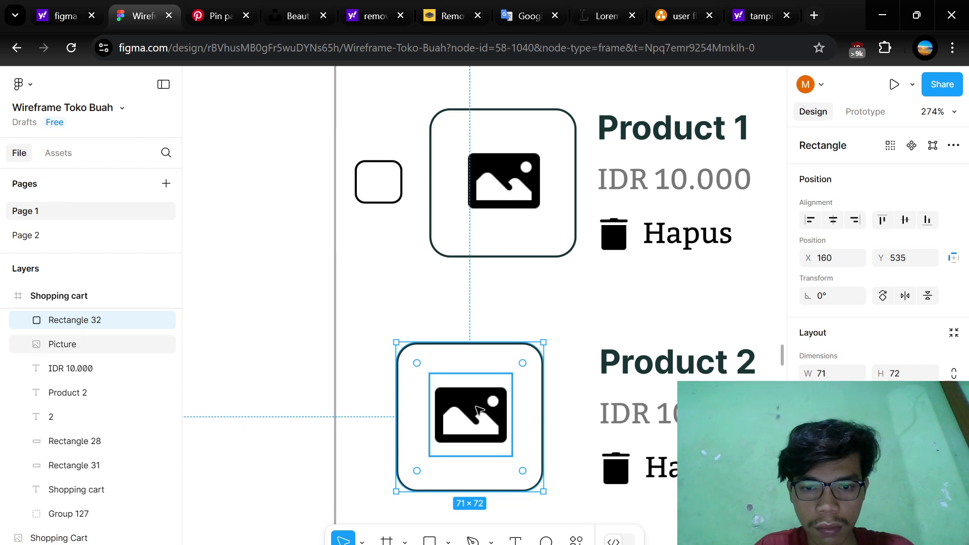
{"action": "left_click", "coordinate": [508, 415], "text": "shift"}
{"action": "left_click_drag", "start_coordinate": [520, 415], "coordinate": [559, 415]}
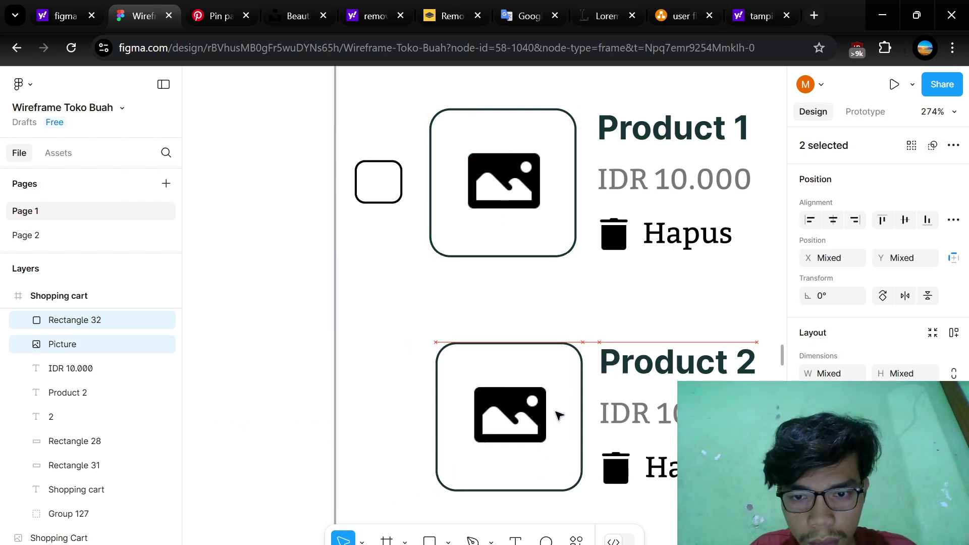
{"action": "key", "text": "Escape"}
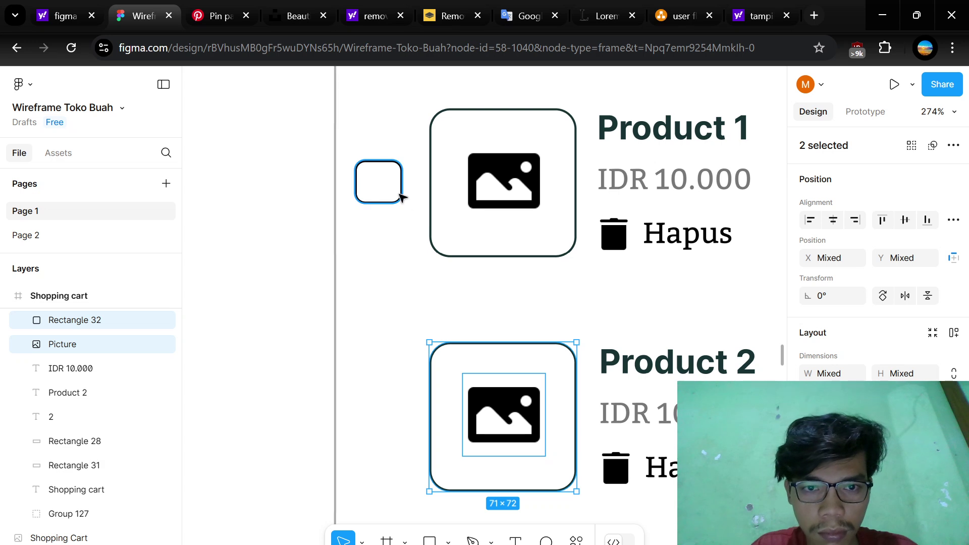
- Duplicate Product 1's checkbox and place the copy beside Product 2's thumbnail, vertically centred on it at X 140, Y 560
{"action": "left_click", "coordinate": [398, 193]}
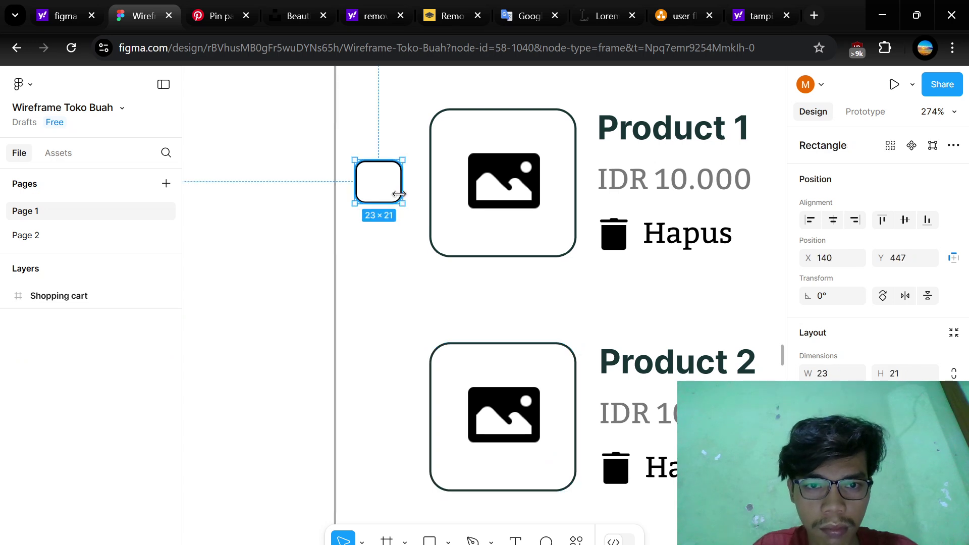
{"action": "left_click", "coordinate": [380, 423]}
{"action": "key", "text": "ctrl+v"}
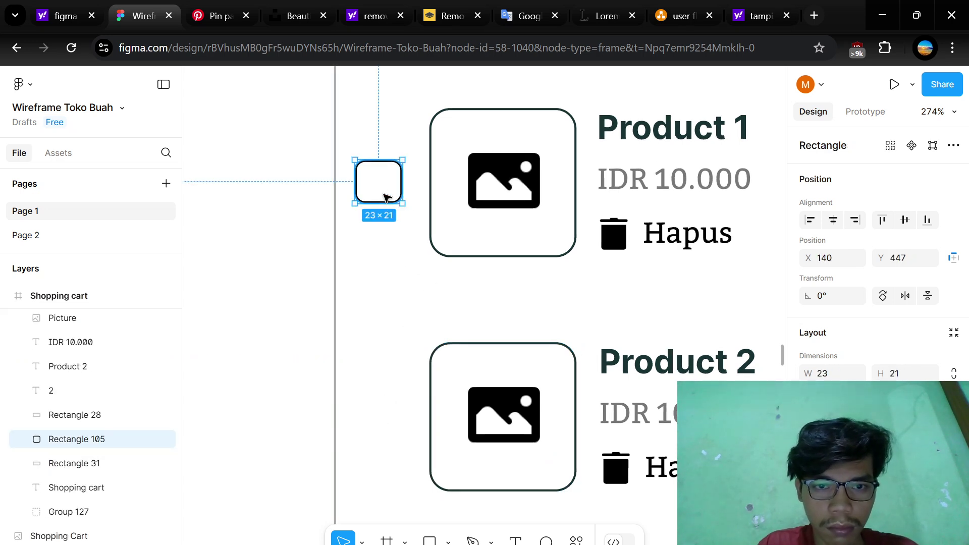
{"action": "left_click_drag", "start_coordinate": [389, 200], "coordinate": [388, 432]}
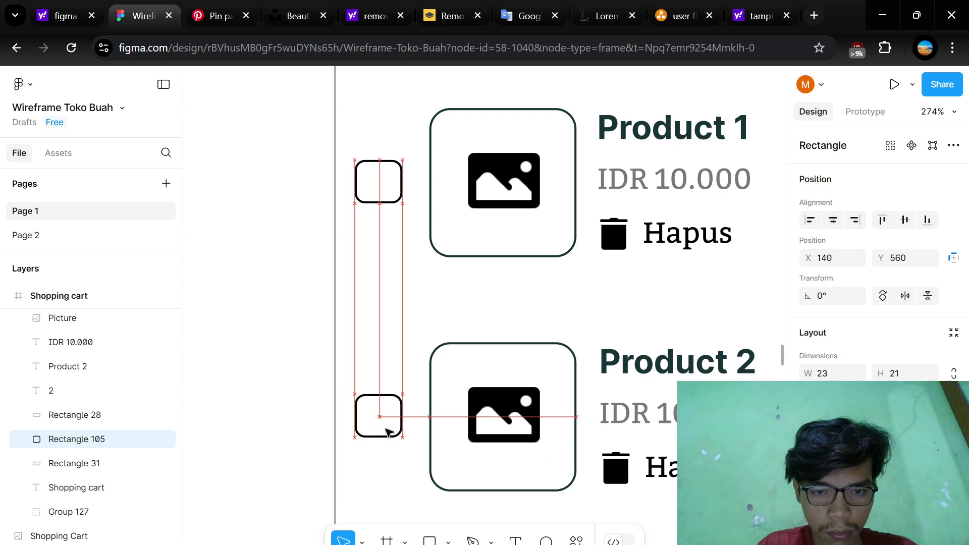
{"action": "left_click", "coordinate": [288, 434]}
{"action": "scroll", "coordinate": [288, 434], "scroll_direction": "down", "scroll_amount": 10}
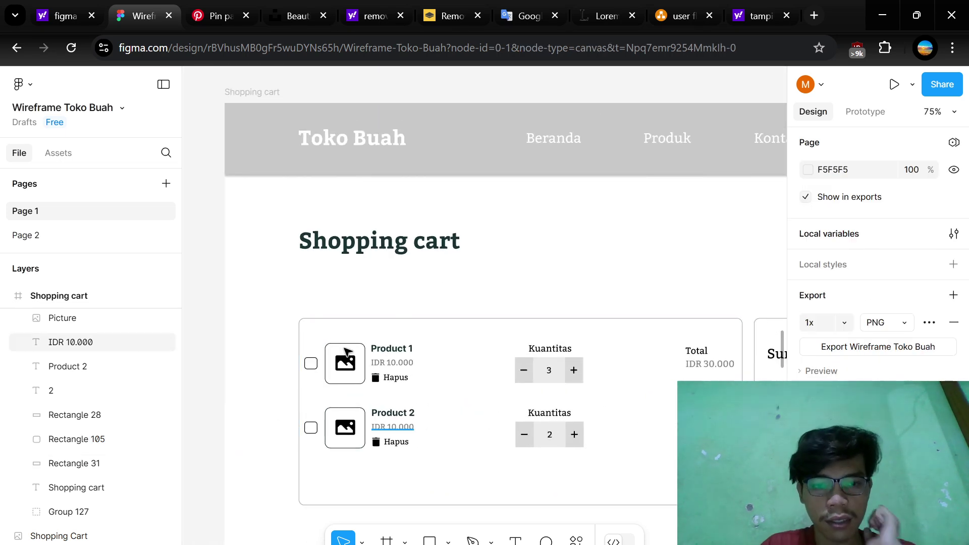
- Insert the Done check mark icon from the Icons8 plugin and close the plugin
{"action": "scroll", "coordinate": [333, 364], "scroll_direction": "up", "scroll_amount": 5}
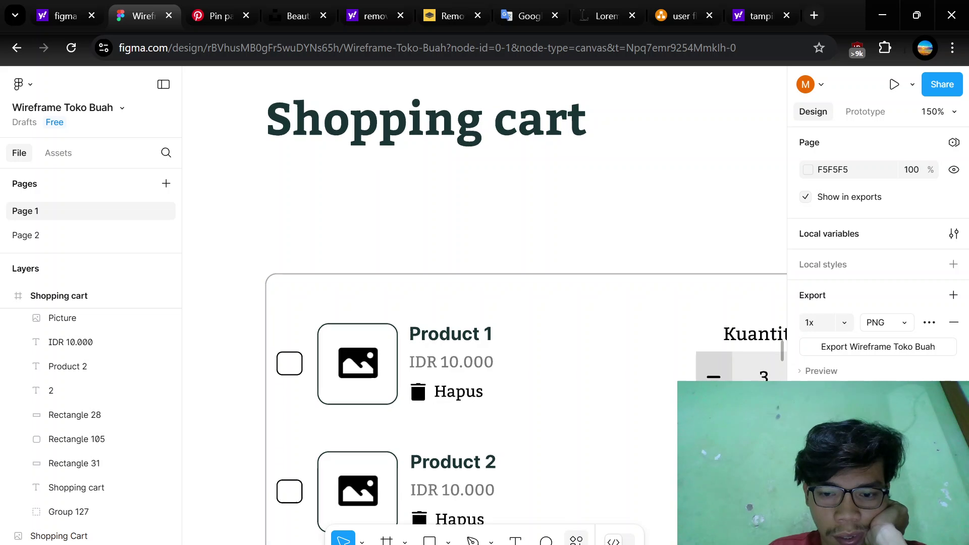
{"action": "key", "text": "ctrl+k"}
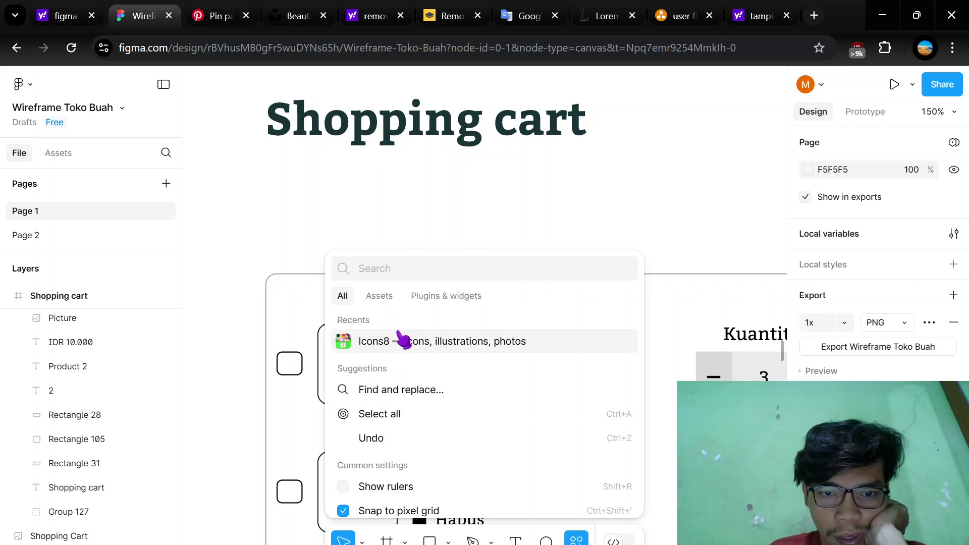
{"action": "left_click", "coordinate": [405, 343]}
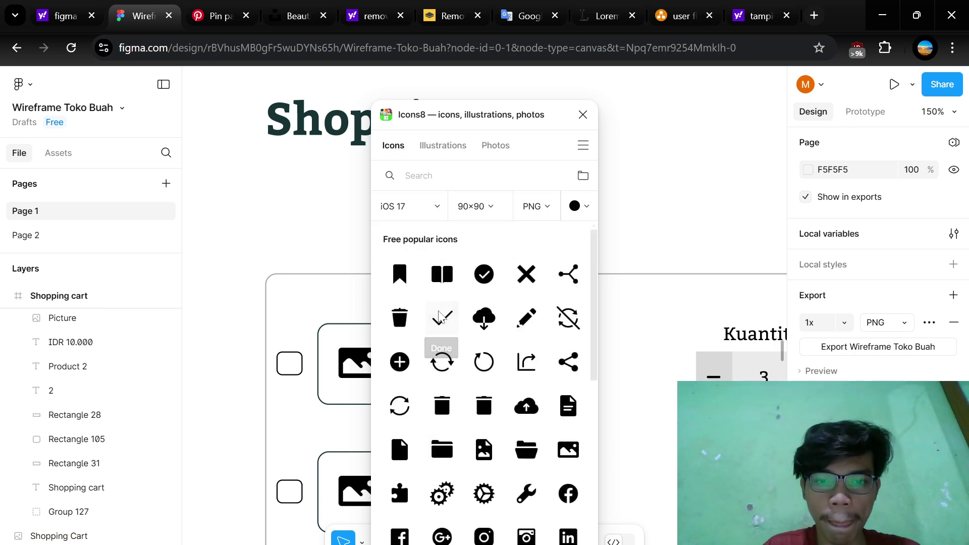
{"action": "left_click", "coordinate": [441, 321]}
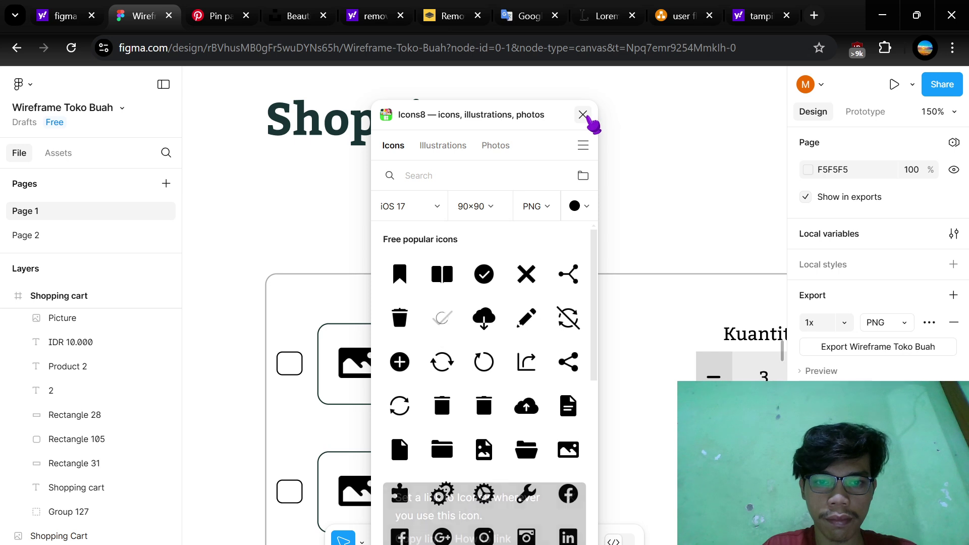
{"action": "left_click", "coordinate": [582, 116]}
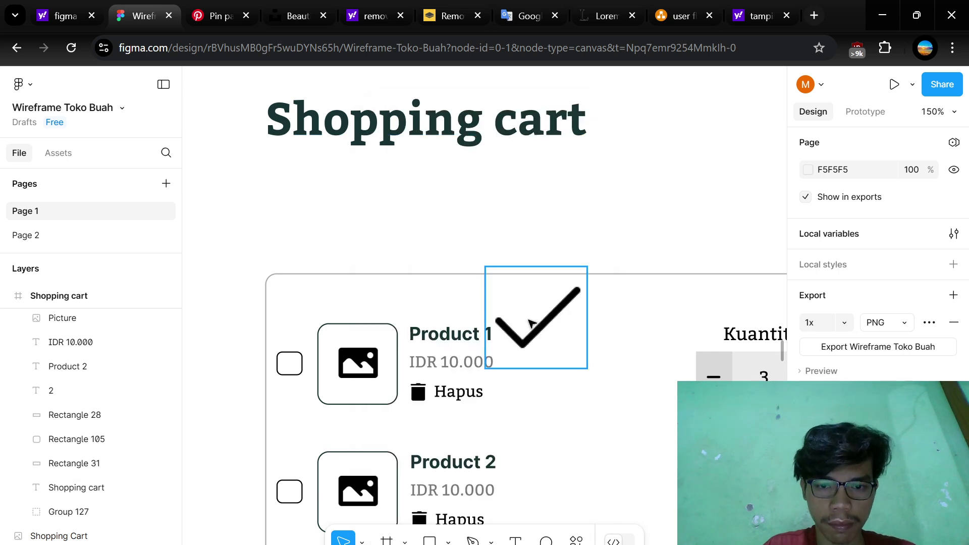
- Resize the inserted check mark icon to 20 × 20
{"action": "left_click", "coordinate": [535, 330]}
{"action": "left_click", "coordinate": [831, 374]}
{"action": "key", "text": "BackSpace"}
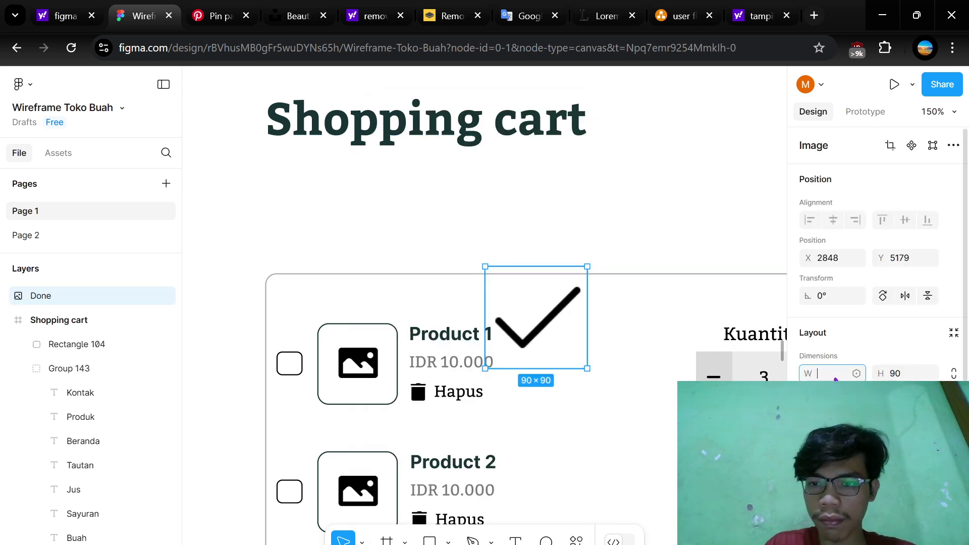
{"action": "type", "text": "20"}
{"action": "key", "text": "Return"}
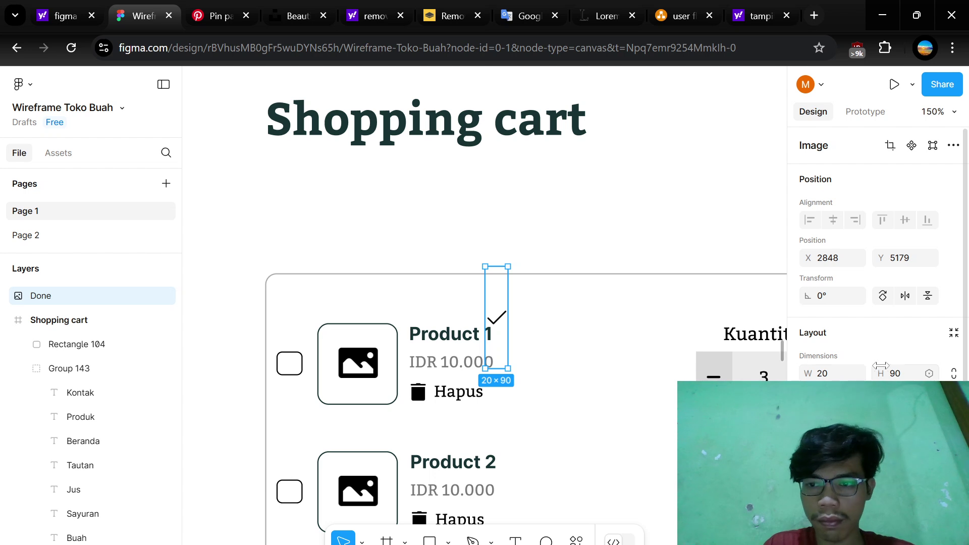
{"action": "key", "text": "Return"}
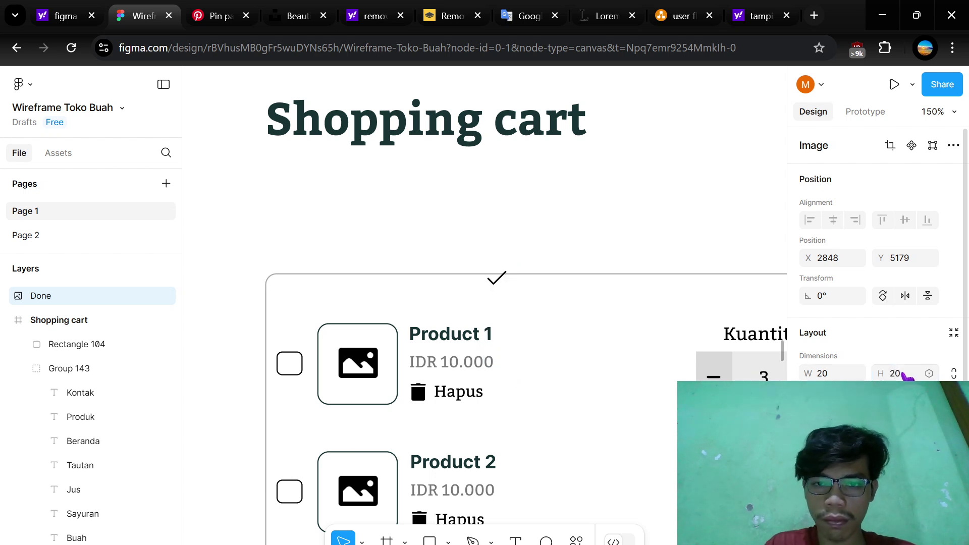
- Move the 20 × 20 check mark icon into Product 1's checkbox, centring it horizontally at X 2666, Y 5254
{"action": "left_click_drag", "start_coordinate": [498, 277], "coordinate": [299, 368]}
{"action": "scroll", "coordinate": [300, 367], "scroll_direction": "up", "scroll_amount": 5}
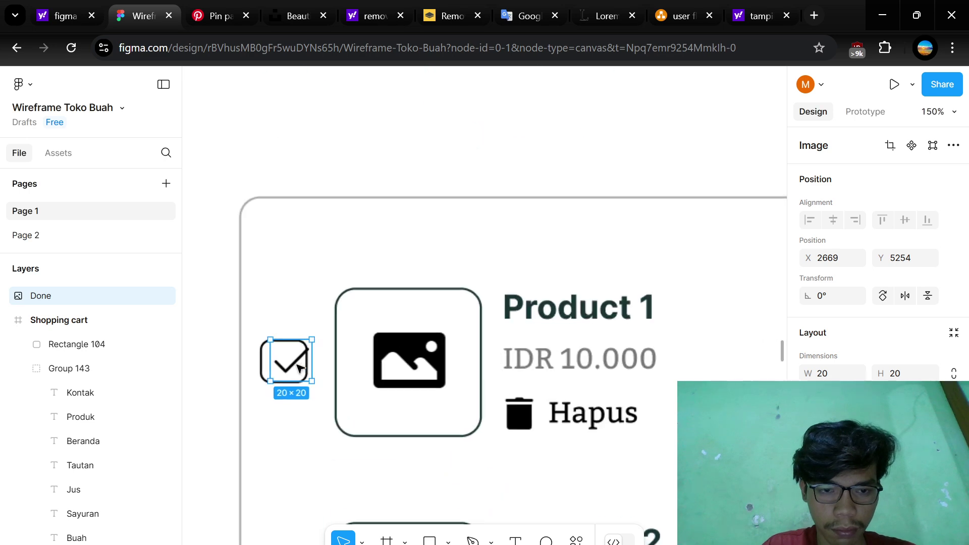
{"action": "scroll", "coordinate": [364, 334], "scroll_direction": "up", "scroll_amount": 3}
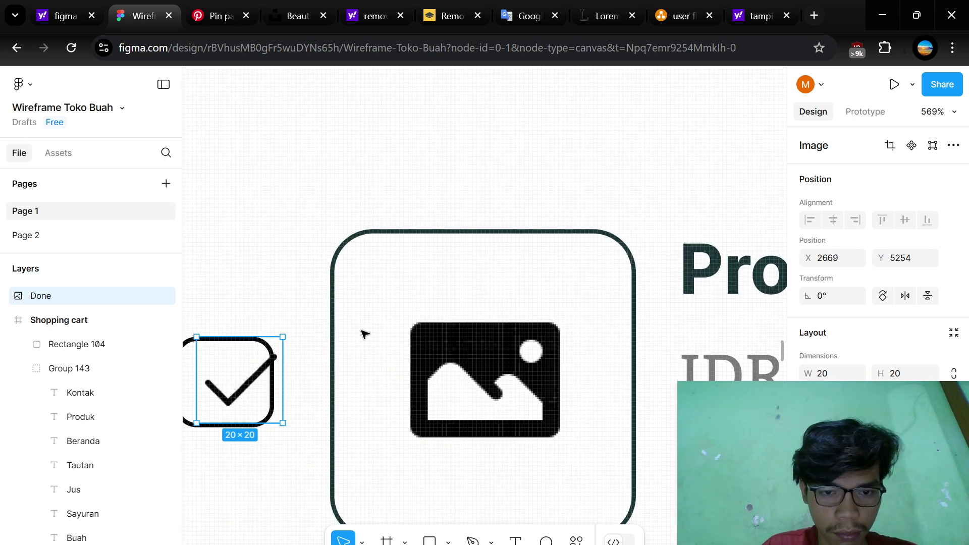
{"action": "scroll", "coordinate": [311, 362], "scroll_direction": "left", "scroll_amount": 2}
{"action": "key", "text": "Left"}
{"action": "key", "text": "Left"}
{"action": "key", "text": "Left"}
{"action": "key", "text": "Left"}
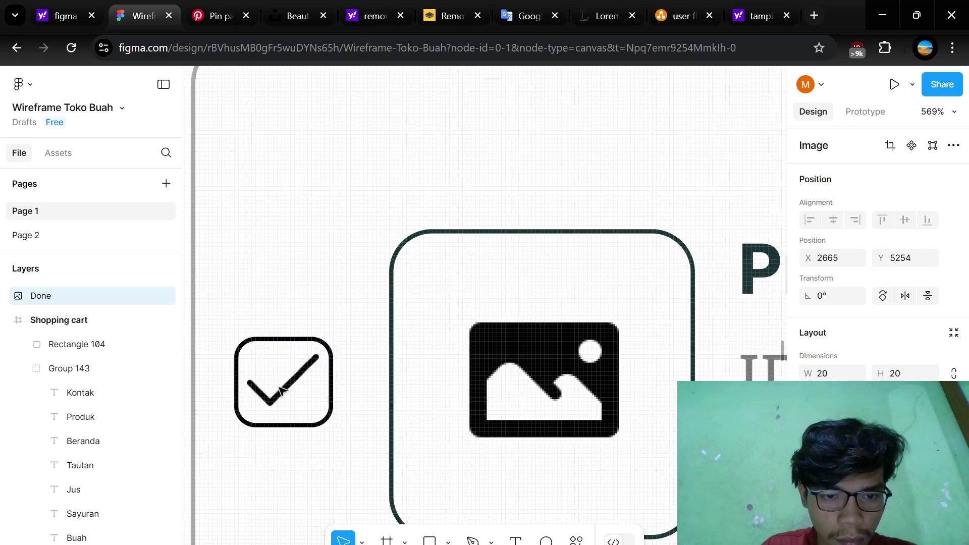
{"action": "left_click", "coordinate": [424, 389]}
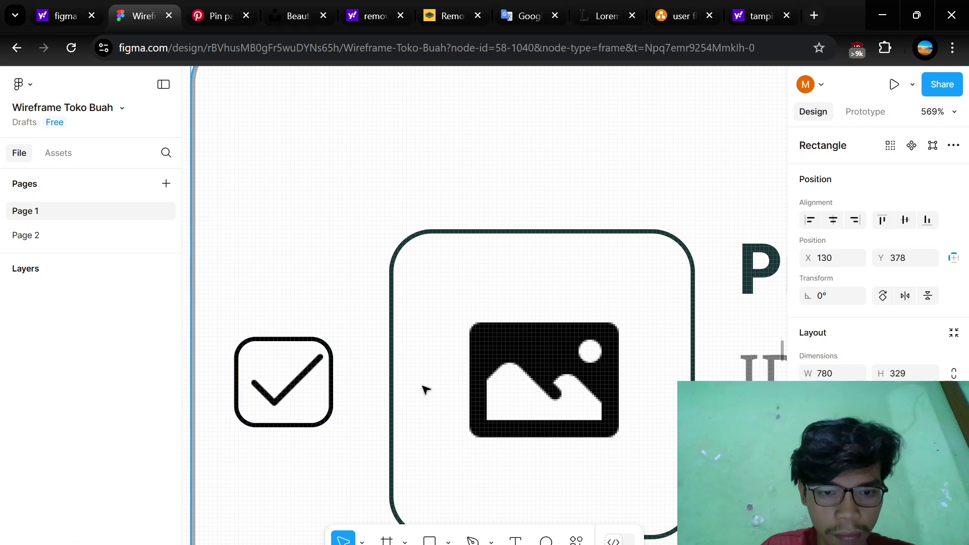
{"action": "scroll", "coordinate": [426, 390], "scroll_direction": "down", "scroll_amount": 5}
{"action": "scroll", "coordinate": [427, 389], "scroll_direction": "down", "scroll_amount": 3}
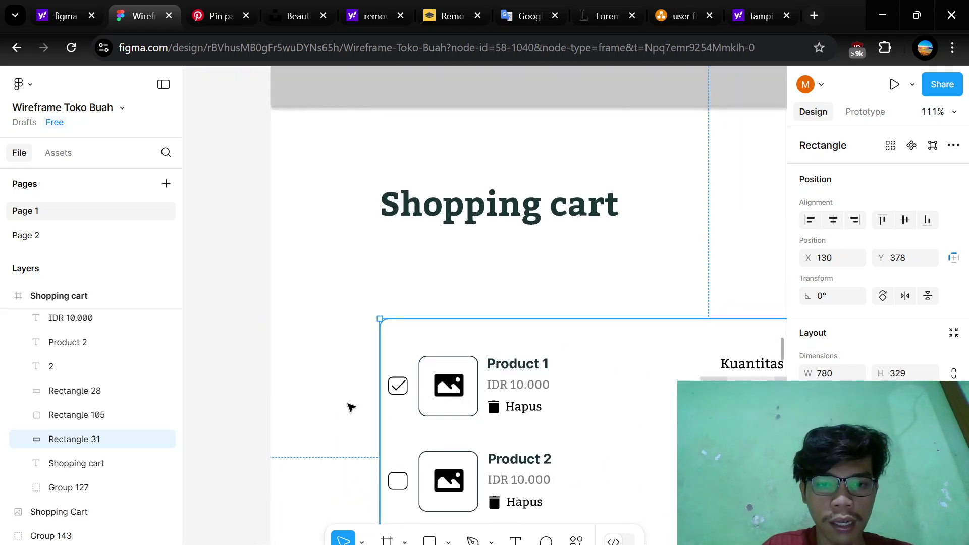
{"action": "left_click", "coordinate": [218, 389]}
- Examine the checkboxes, thumbnails and product rows of the Shopping cart page for placement and alignment
{"action": "scroll", "coordinate": [516, 410], "scroll_direction": "down", "scroll_amount": 2}
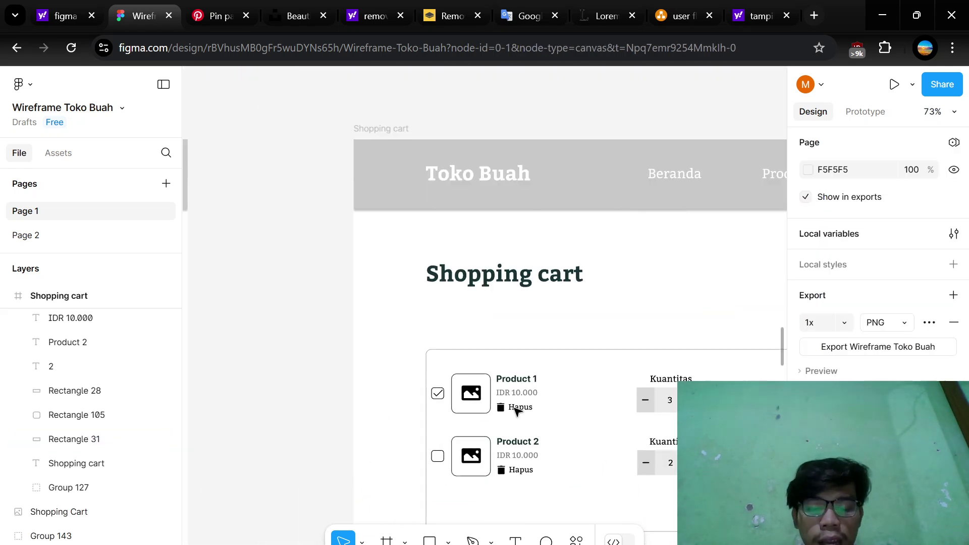
{"action": "scroll", "coordinate": [556, 397], "scroll_direction": "right", "scroll_amount": 3}
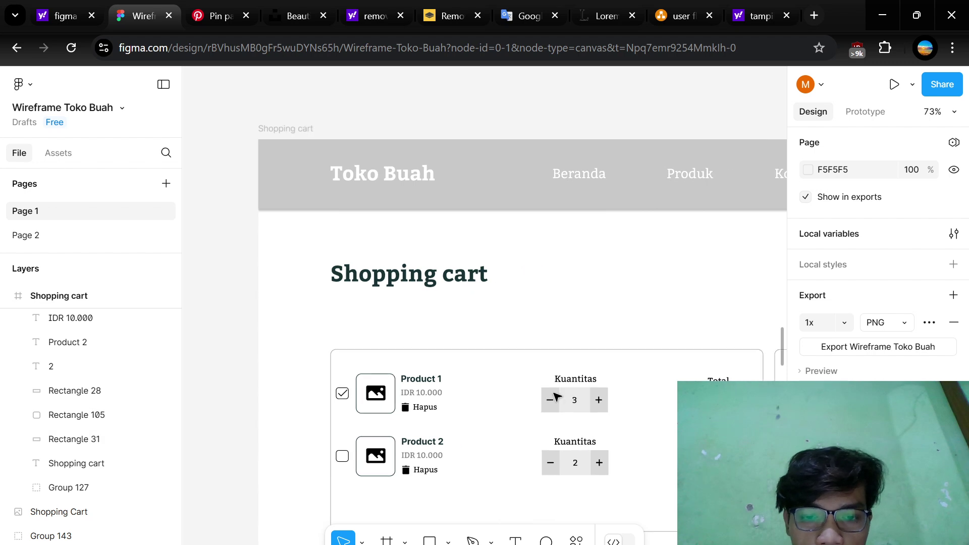
{"action": "scroll", "coordinate": [555, 396], "scroll_direction": "down", "scroll_amount": 1}
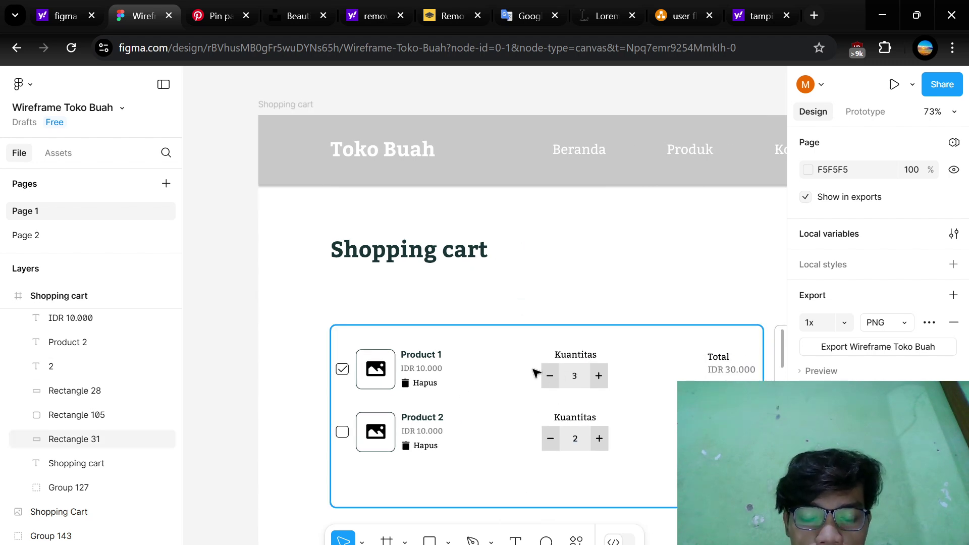
{"action": "scroll", "coordinate": [535, 373], "scroll_direction": "right", "scroll_amount": 3}
{"action": "scroll", "coordinate": [434, 374], "scroll_direction": "left", "scroll_amount": 1}
{"action": "scroll", "coordinate": [434, 374], "scroll_direction": "down", "scroll_amount": 1}
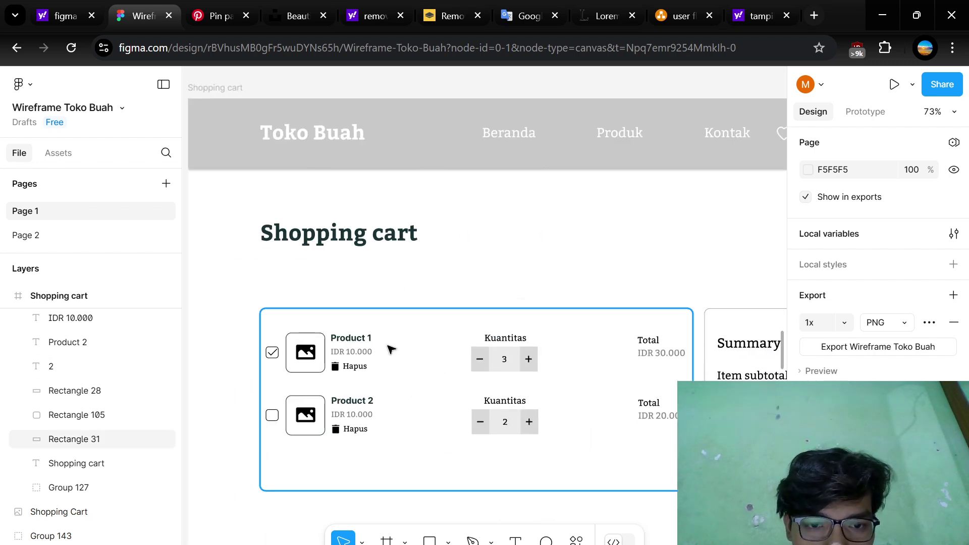
{"action": "scroll", "coordinate": [276, 360], "scroll_direction": "up", "scroll_amount": 3}
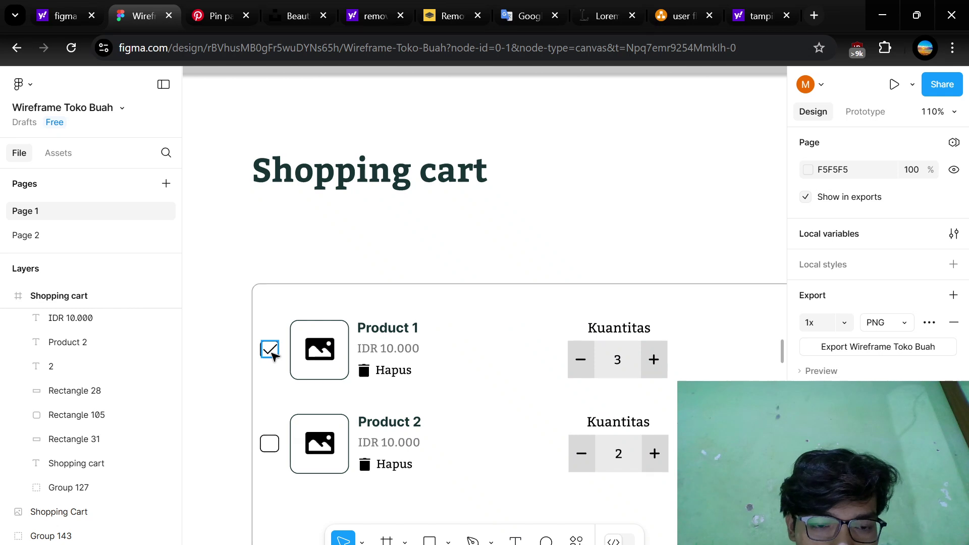
{"action": "scroll", "coordinate": [271, 353], "scroll_direction": "up", "scroll_amount": 3}
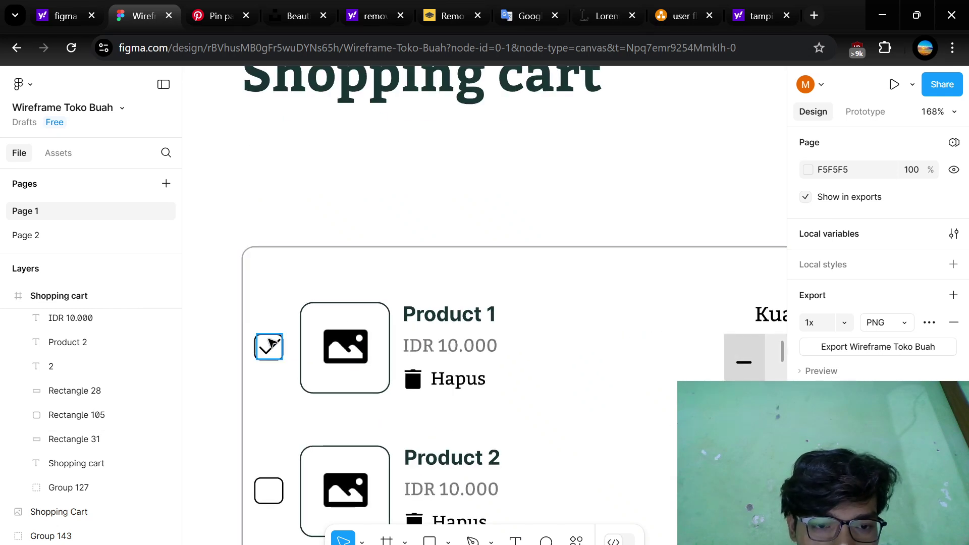
{"action": "scroll", "coordinate": [272, 345], "scroll_direction": "up", "scroll_amount": 3}
{"action": "scroll", "coordinate": [287, 373], "scroll_direction": "down", "scroll_amount": 2}
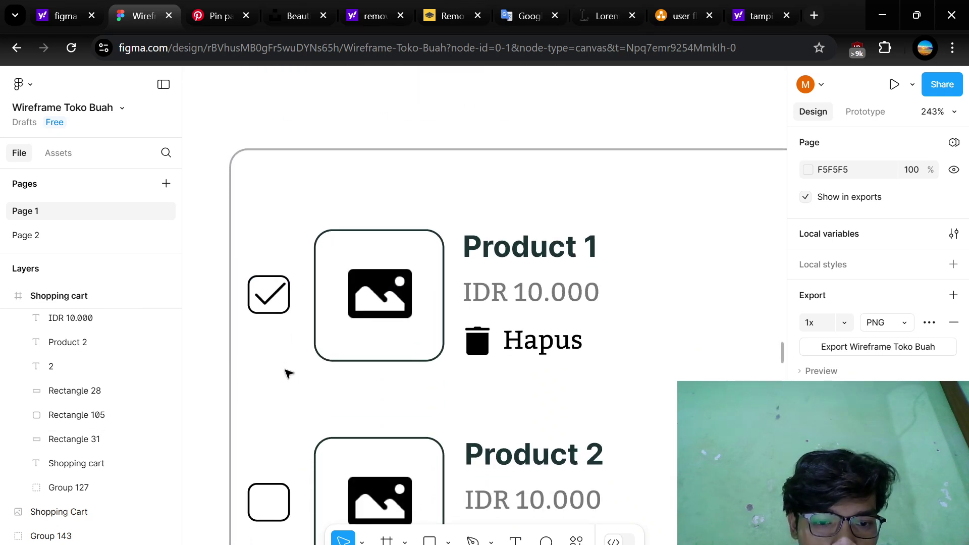
{"action": "scroll", "coordinate": [499, 437], "scroll_direction": "down", "scroll_amount": 3}
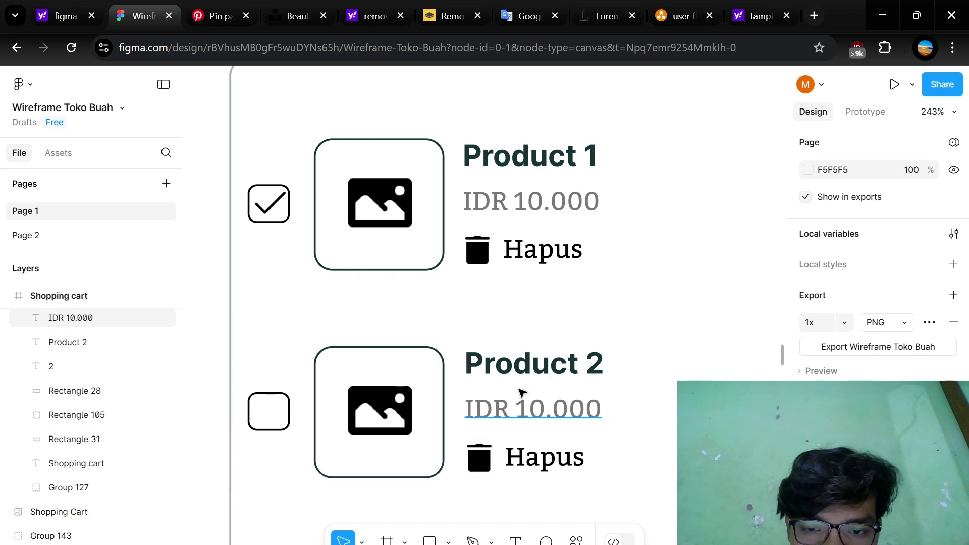
{"action": "scroll", "coordinate": [512, 326], "scroll_direction": "down", "scroll_amount": 5}
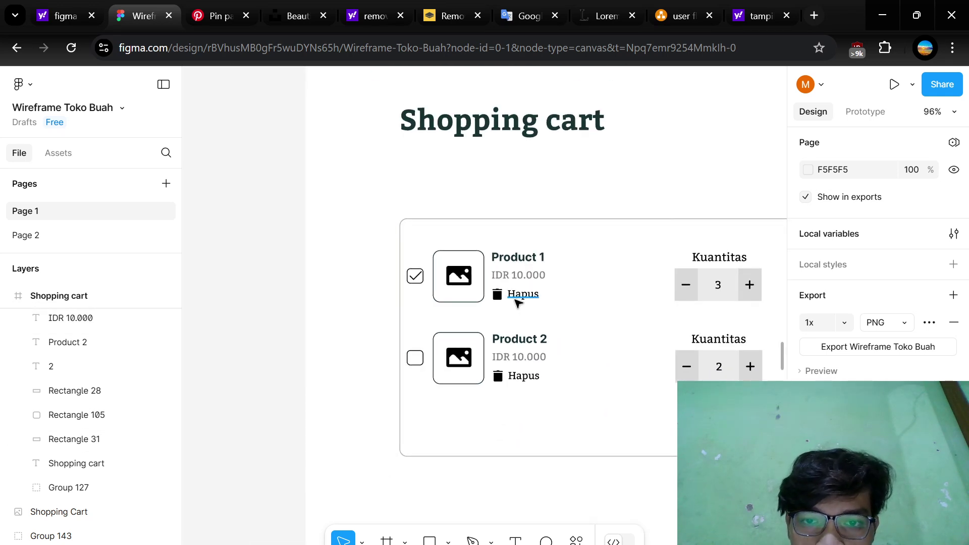
{"action": "scroll", "coordinate": [331, 244], "scroll_direction": "right", "scroll_amount": 2}
{"action": "scroll", "coordinate": [325, 275], "scroll_direction": "up", "scroll_amount": 3}
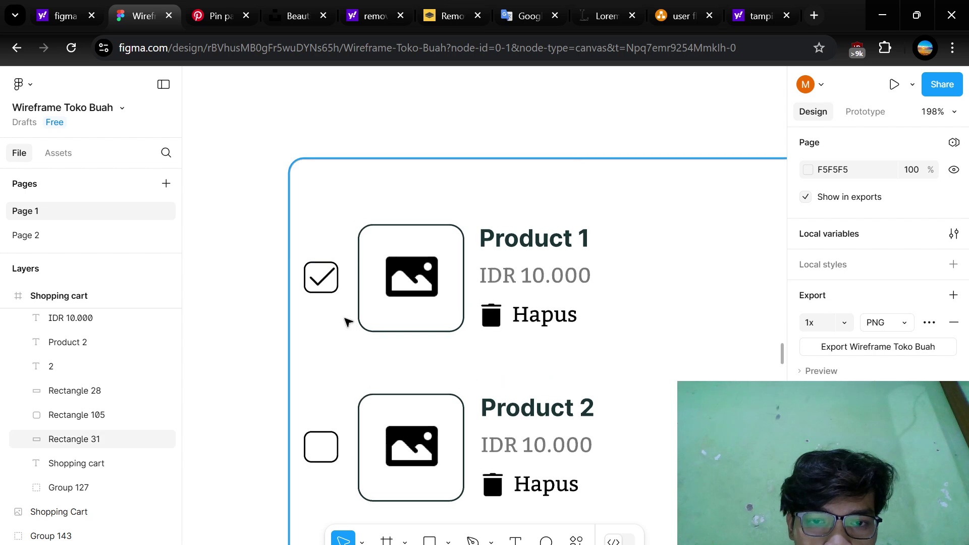
{"action": "scroll", "coordinate": [432, 309], "scroll_direction": "down", "scroll_amount": 2}
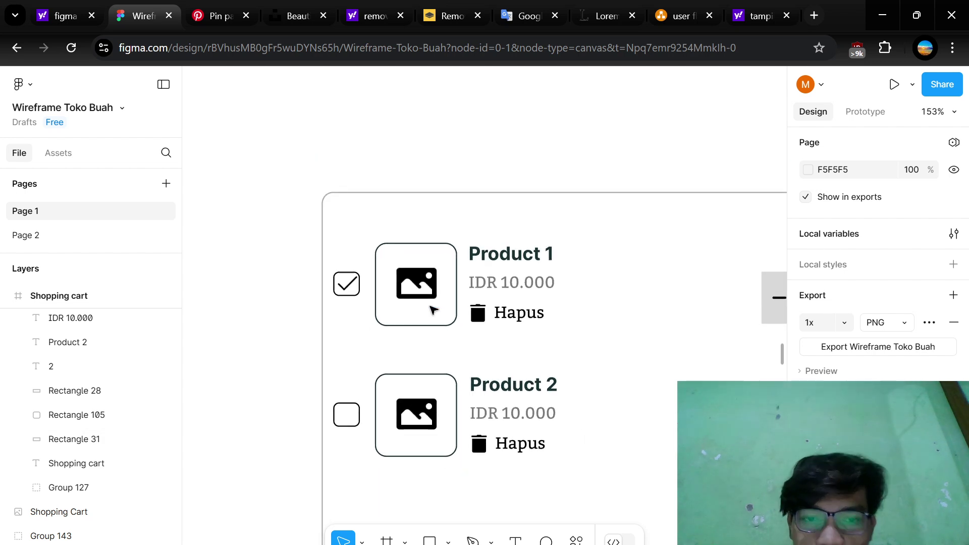
{"action": "scroll", "coordinate": [433, 309], "scroll_direction": "down", "scroll_amount": 2}
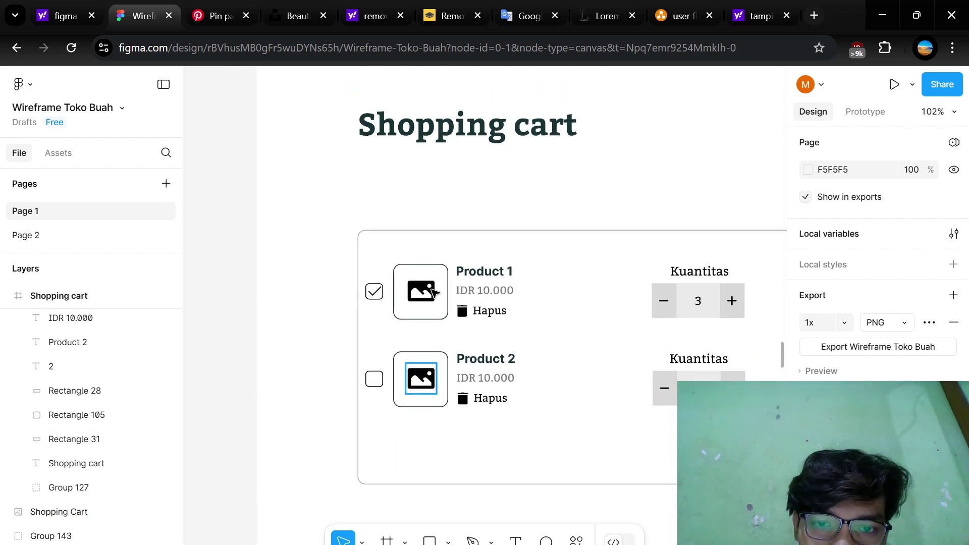
{"action": "scroll", "coordinate": [433, 293], "scroll_direction": "up", "scroll_amount": 2}
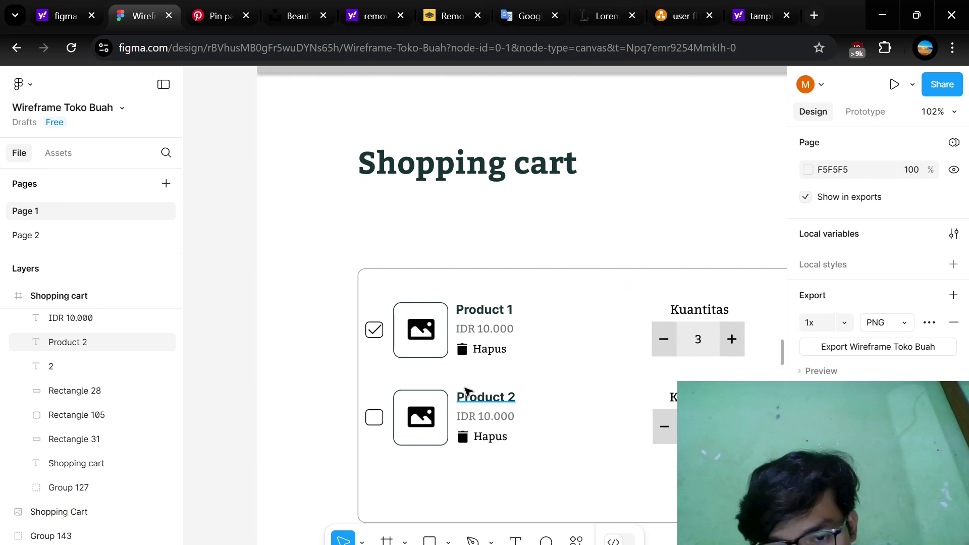
{"action": "scroll", "coordinate": [372, 329], "scroll_direction": "up", "scroll_amount": 3}
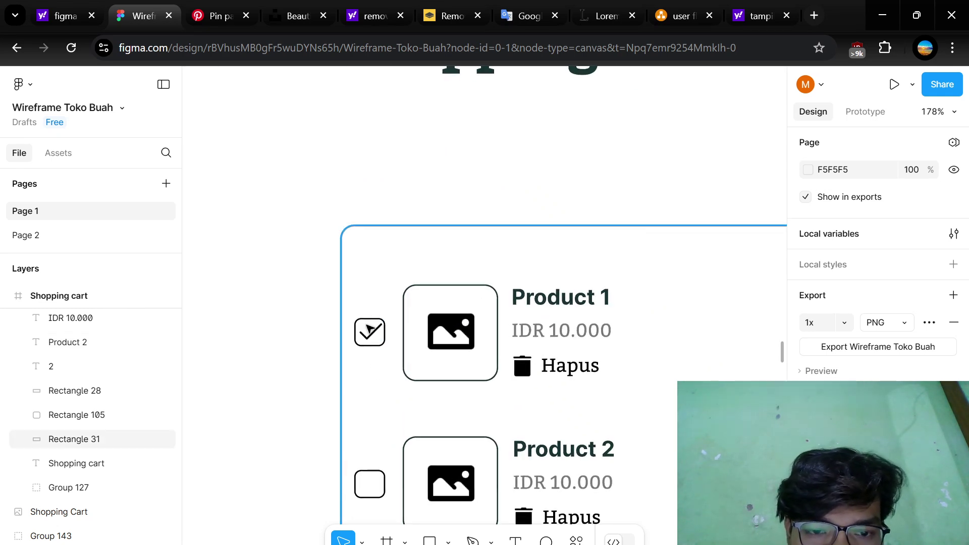
- Duplicate Product 1's check mark and place the copy inside Product 2's checkbox at X 143, Y 560
{"action": "left_click", "coordinate": [370, 329]}
{"action": "scroll", "coordinate": [377, 331], "scroll_direction": "down", "scroll_amount": 3}
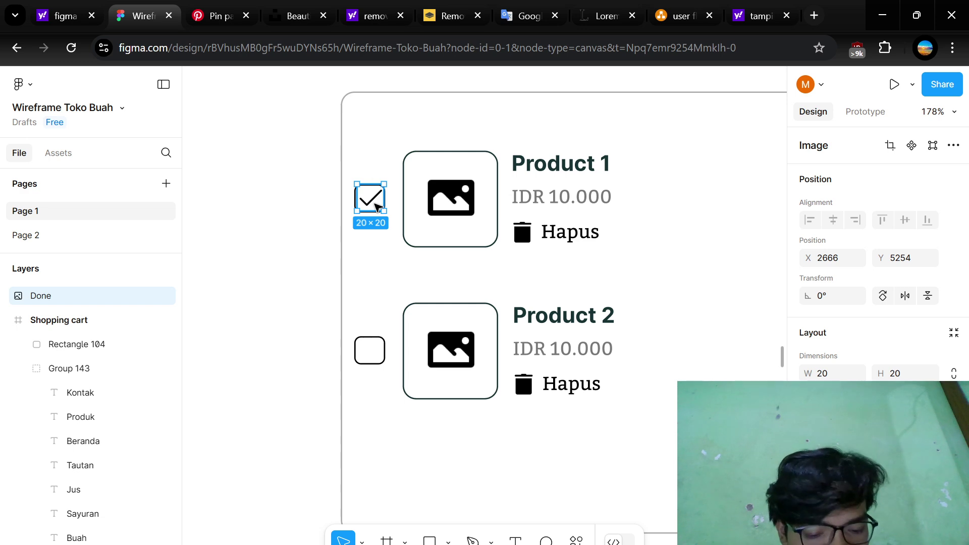
{"action": "left_click", "coordinate": [377, 358]}
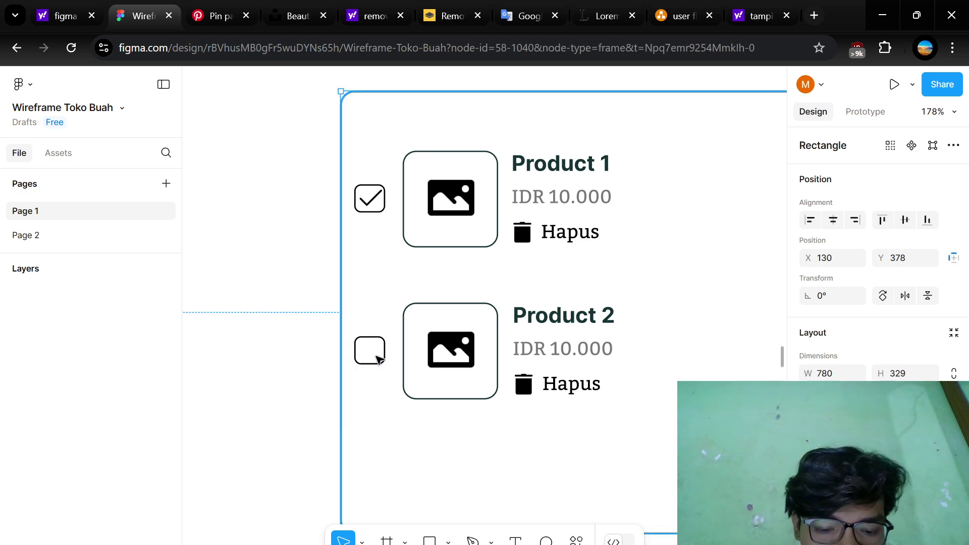
{"action": "left_click", "coordinate": [369, 197]}
{"action": "left_click_drag", "start_coordinate": [368, 198], "coordinate": [378, 353]}
{"action": "key", "text": "Up"}
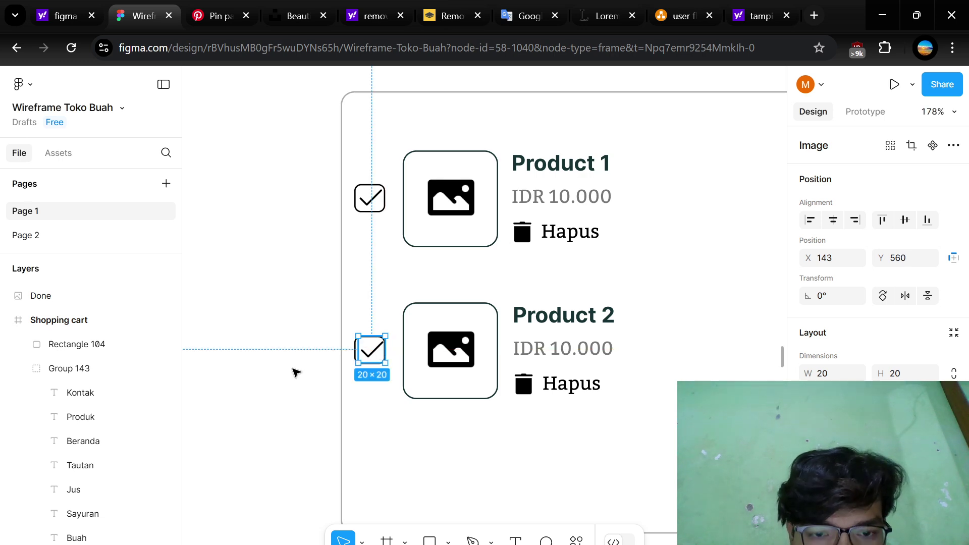
{"action": "left_click", "coordinate": [296, 372]}
{"action": "scroll", "coordinate": [467, 363], "scroll_direction": "down", "scroll_amount": 6}
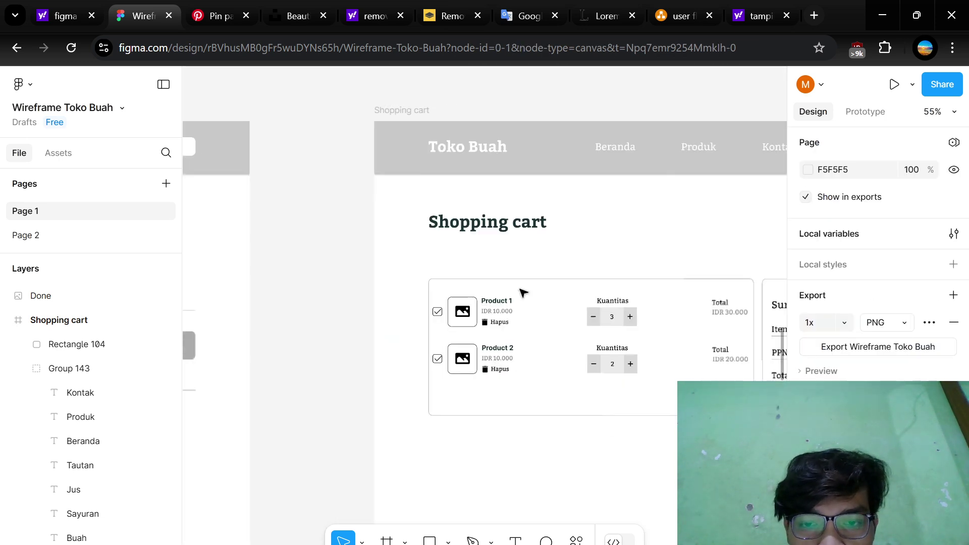
{"action": "scroll", "coordinate": [510, 295], "scroll_direction": "up", "scroll_amount": 3}
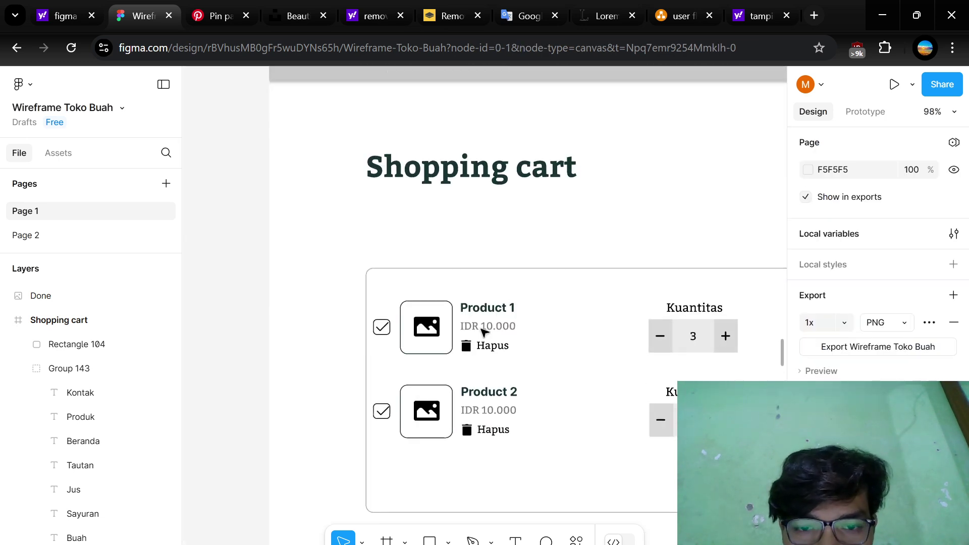
- Delete the check mark from Product 2's checkbox
{"action": "left_click", "coordinate": [384, 412]}
{"action": "key", "text": "Delete"}
{"action": "scroll", "coordinate": [467, 386], "scroll_direction": "right", "scroll_amount": 3}
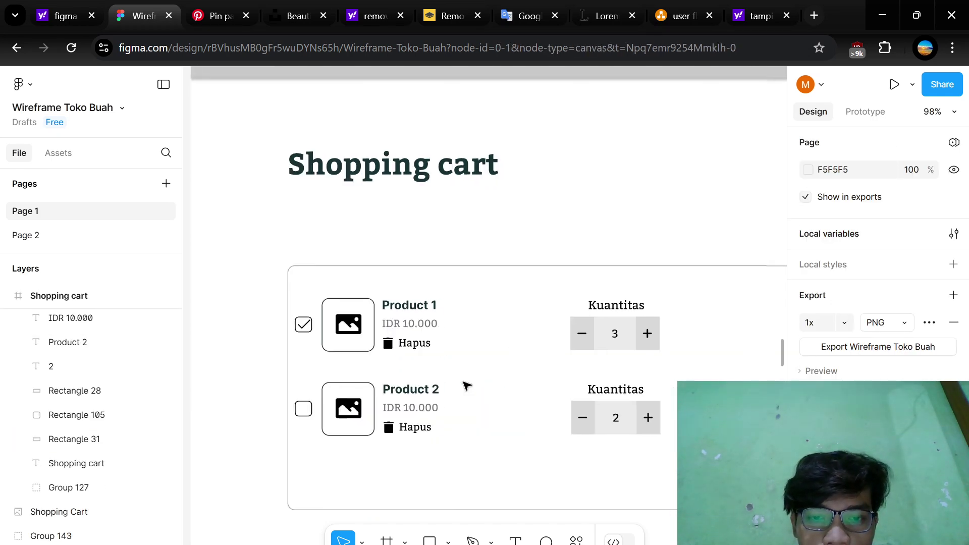
- Examine the cart rows' checkboxes, quantity controls and totals against the neighbouring Summary card
{"action": "scroll", "coordinate": [439, 342], "scroll_direction": "down", "scroll_amount": 2}
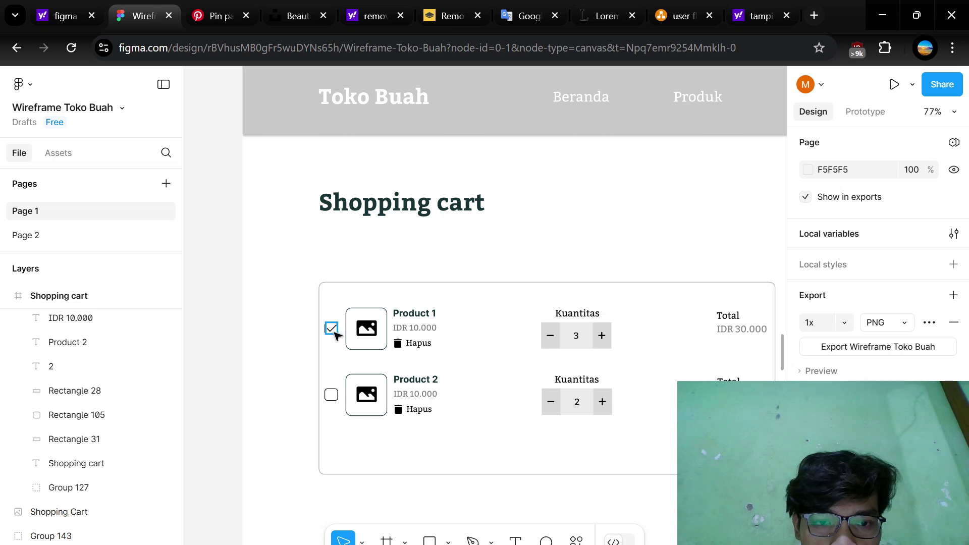
{"action": "scroll", "coordinate": [333, 333], "scroll_direction": "up", "scroll_amount": 3}
{"action": "scroll", "coordinate": [386, 339], "scroll_direction": "down", "scroll_amount": 2}
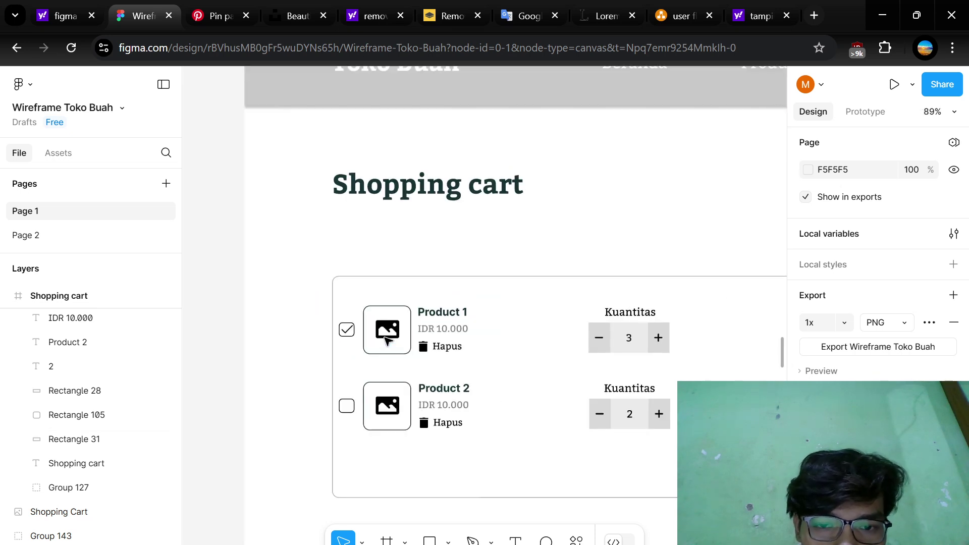
{"action": "scroll", "coordinate": [388, 339], "scroll_direction": "right", "scroll_amount": 10}
{"action": "scroll", "coordinate": [502, 396], "scroll_direction": "down", "scroll_amount": 1}
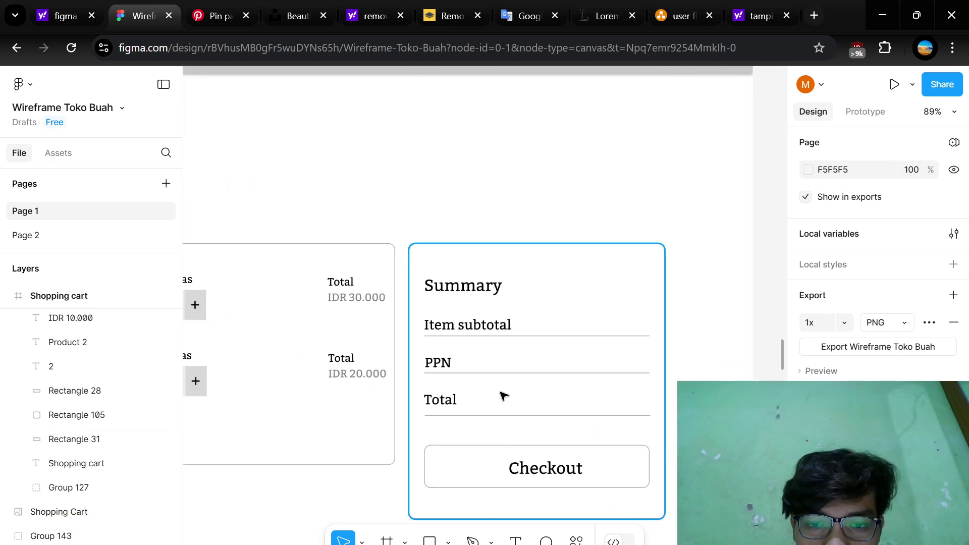
{"action": "scroll", "coordinate": [476, 380], "scroll_direction": "up", "scroll_amount": 3}
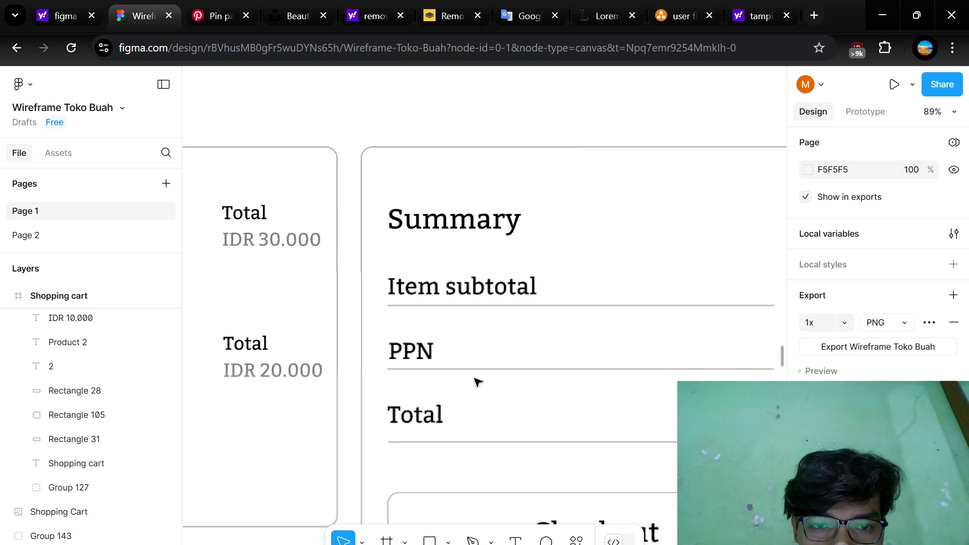
{"action": "left_click", "coordinate": [277, 246]}
{"action": "scroll", "coordinate": [275, 245], "scroll_direction": "left", "scroll_amount": 5}
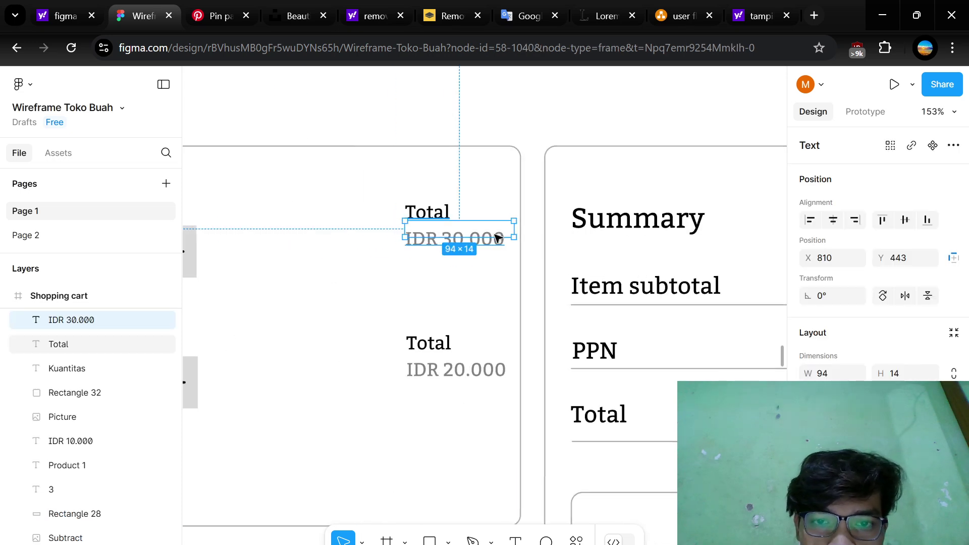
{"action": "scroll", "coordinate": [483, 353], "scroll_direction": "left", "scroll_amount": 5}
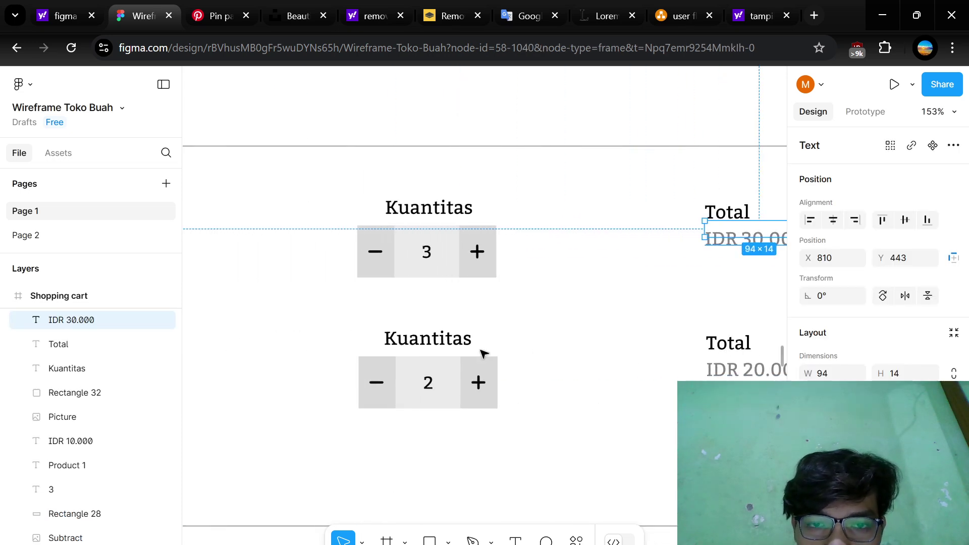
{"action": "scroll", "coordinate": [483, 353], "scroll_direction": "down", "scroll_amount": 5}
{"action": "scroll", "coordinate": [482, 353], "scroll_direction": "left", "scroll_amount": 3}
{"action": "scroll", "coordinate": [411, 356], "scroll_direction": "up", "scroll_amount": 4}
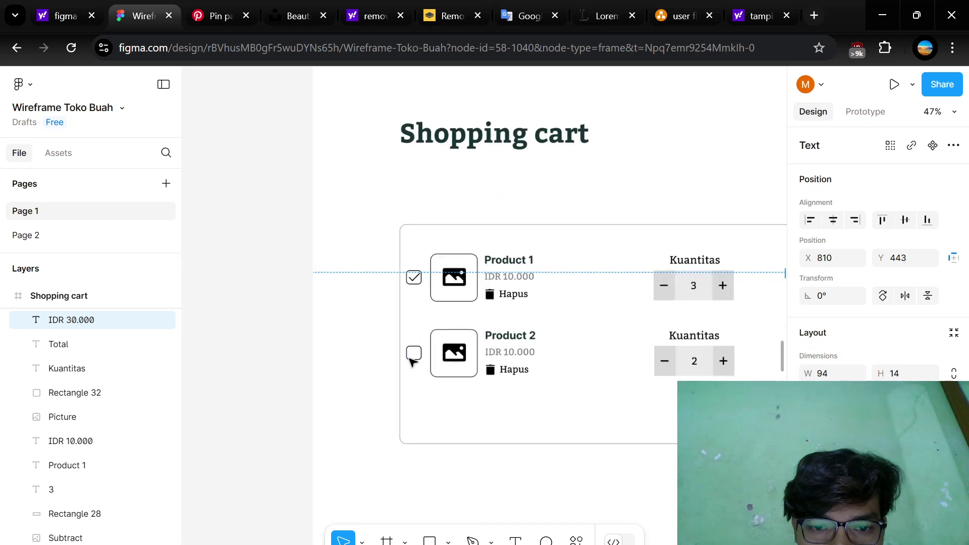
{"action": "left_click", "coordinate": [417, 355]}
{"action": "scroll", "coordinate": [656, 329], "scroll_direction": "right", "scroll_amount": 5}
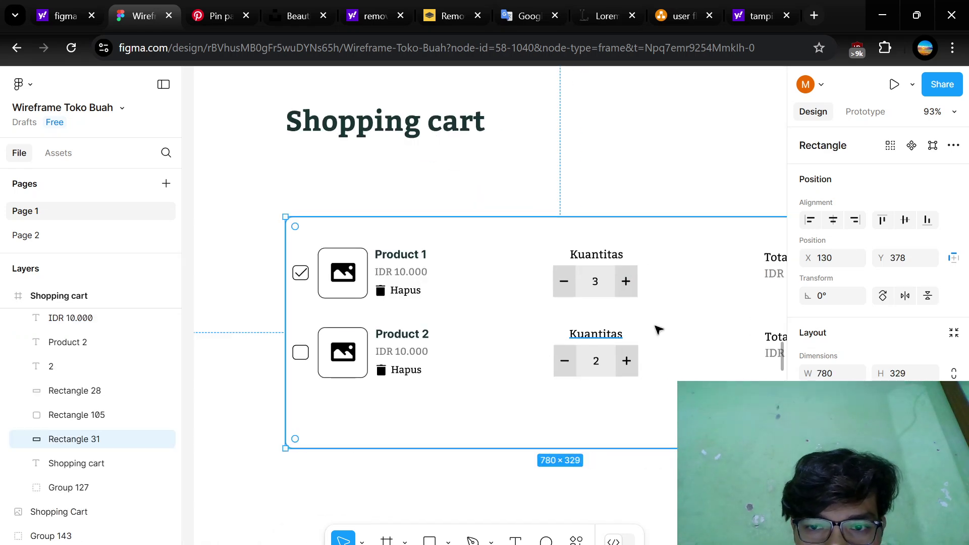
{"action": "scroll", "coordinate": [651, 302], "scroll_direction": "right", "scroll_amount": 1}
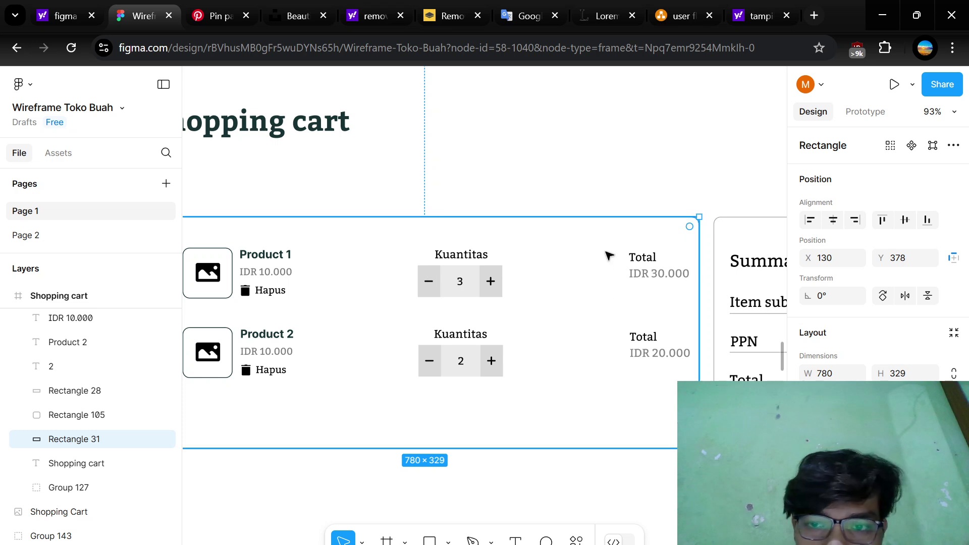
{"action": "scroll", "coordinate": [605, 251], "scroll_direction": "up", "scroll_amount": 3}
{"action": "scroll", "coordinate": [605, 251], "scroll_direction": "up", "scroll_amount": 3}
{"action": "scroll", "coordinate": [547, 367], "scroll_direction": "right", "scroll_amount": 4}
{"action": "scroll", "coordinate": [547, 368], "scroll_direction": "down", "scroll_amount": 2}
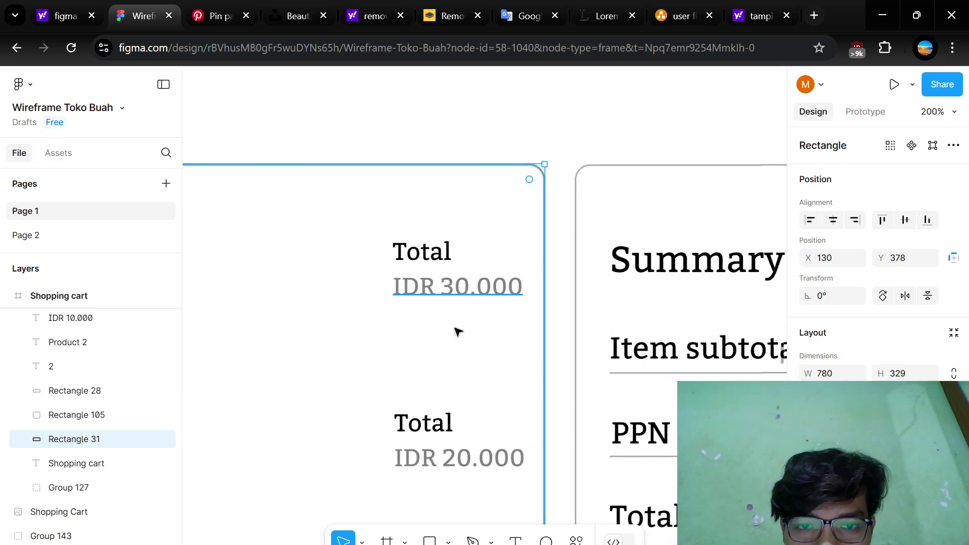
- Examine the product totals and the Summary card with its subtotal, PPN, Total and Checkout areas on the Shopping cart page
{"action": "left_click", "coordinate": [476, 284]}
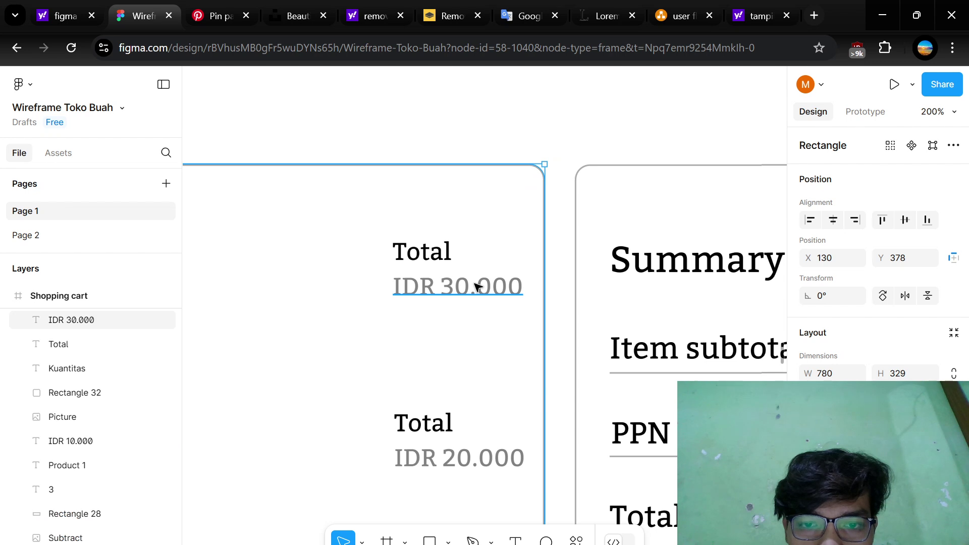
{"action": "left_click", "coordinate": [471, 456]}
{"action": "scroll", "coordinate": [547, 392], "scroll_direction": "down", "scroll_amount": 5}
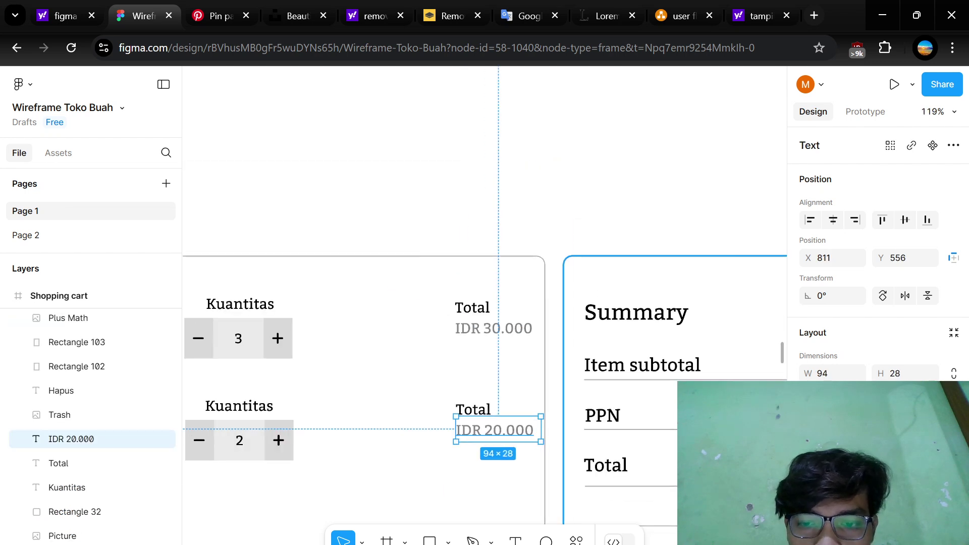
{"action": "scroll", "coordinate": [555, 396], "scroll_direction": "right", "scroll_amount": 4}
{"action": "scroll", "coordinate": [555, 396], "scroll_direction": "down", "scroll_amount": 2}
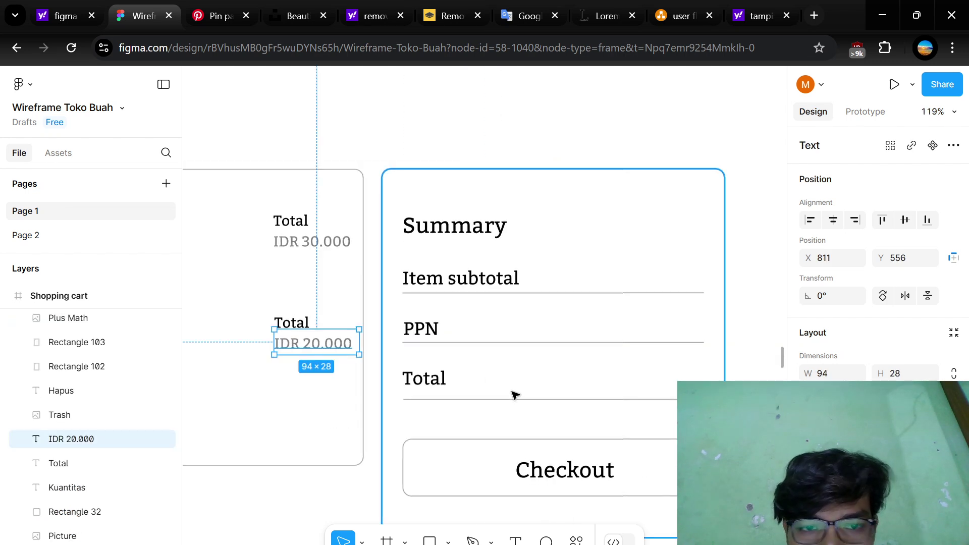
{"action": "left_click", "coordinate": [485, 337]}
{"action": "scroll", "coordinate": [485, 415], "scroll_direction": "down", "scroll_amount": 3}
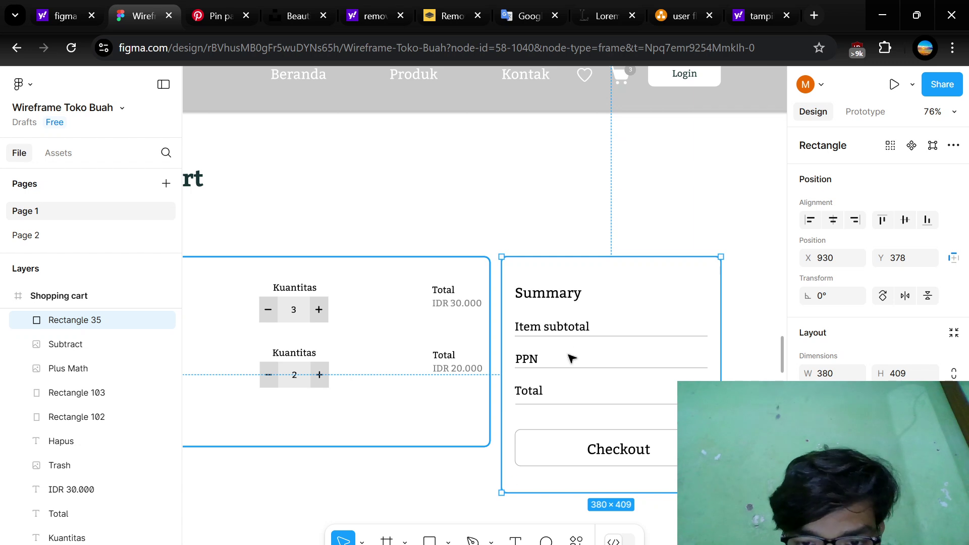
{"action": "scroll", "coordinate": [458, 376], "scroll_direction": "left", "scroll_amount": 3}
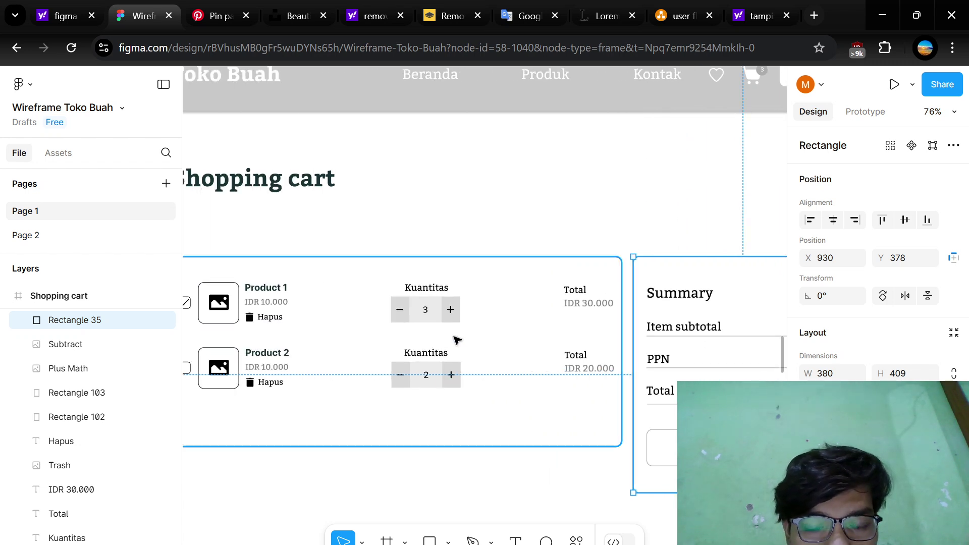
{"action": "scroll", "coordinate": [454, 338], "scroll_direction": "down", "scroll_amount": 3}
{"action": "left_click", "coordinate": [214, 353]}
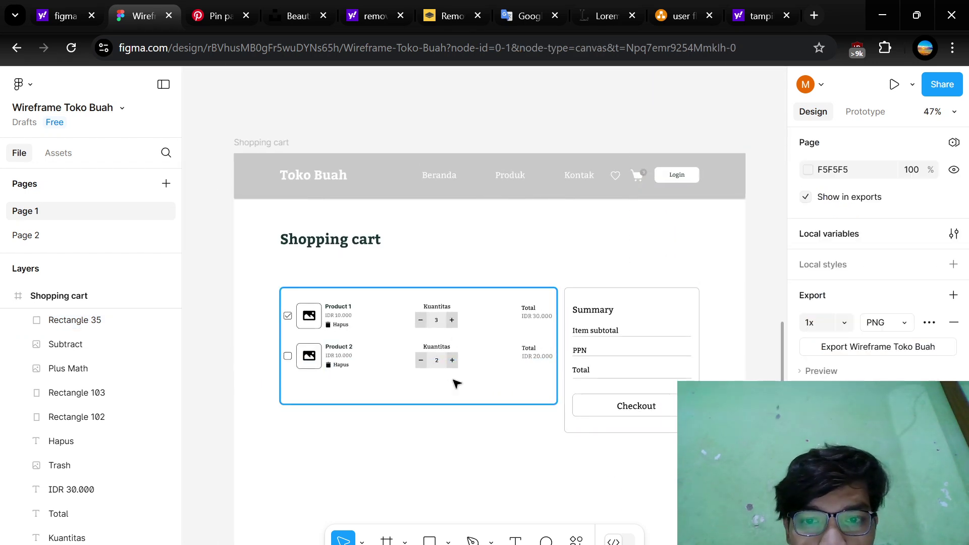
{"action": "scroll", "coordinate": [457, 383], "scroll_direction": "down", "scroll_amount": 2}
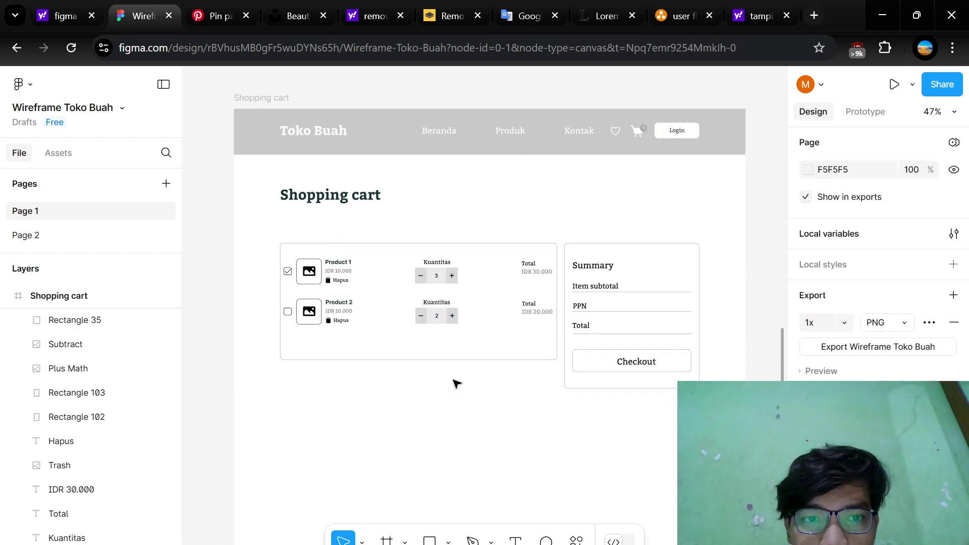
- Show the column layout grid over the Shopping cart frame and check the cards and footer against it
{"action": "left_click", "coordinate": [279, 99]}
{"action": "scroll", "coordinate": [878, 253], "scroll_direction": "down", "scroll_amount": 5}
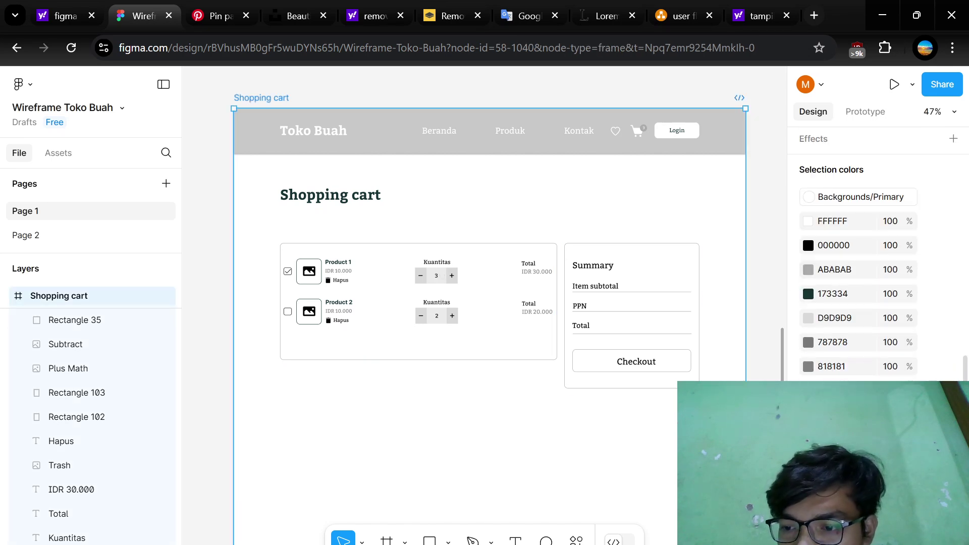
{"action": "key", "text": "ctrl+shift+4"}
{"action": "scroll", "coordinate": [466, 261], "scroll_direction": "down", "scroll_amount": 3}
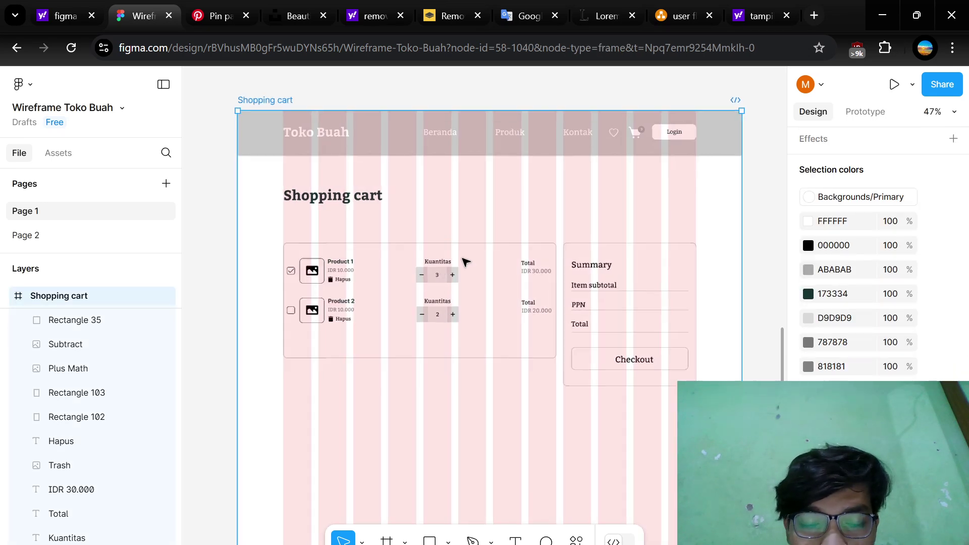
{"action": "scroll", "coordinate": [466, 262], "scroll_direction": "down", "scroll_amount": 2}
{"action": "scroll", "coordinate": [465, 262], "scroll_direction": "down", "scroll_amount": 5}
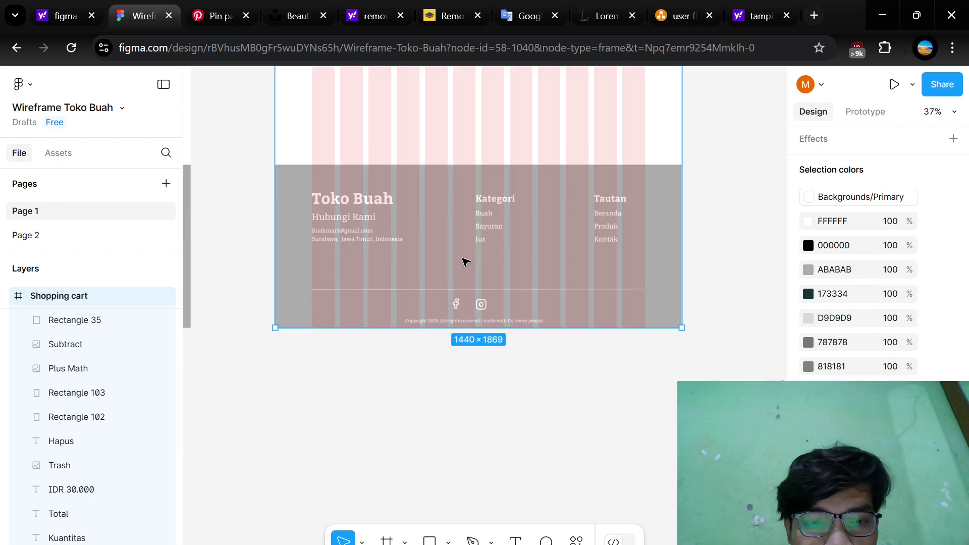
{"action": "scroll", "coordinate": [463, 259], "scroll_direction": "up", "scroll_amount": 9}
- Hide the column layout grid on the Shopping cart frame and clear the selection
{"action": "left_click", "coordinate": [515, 188]}
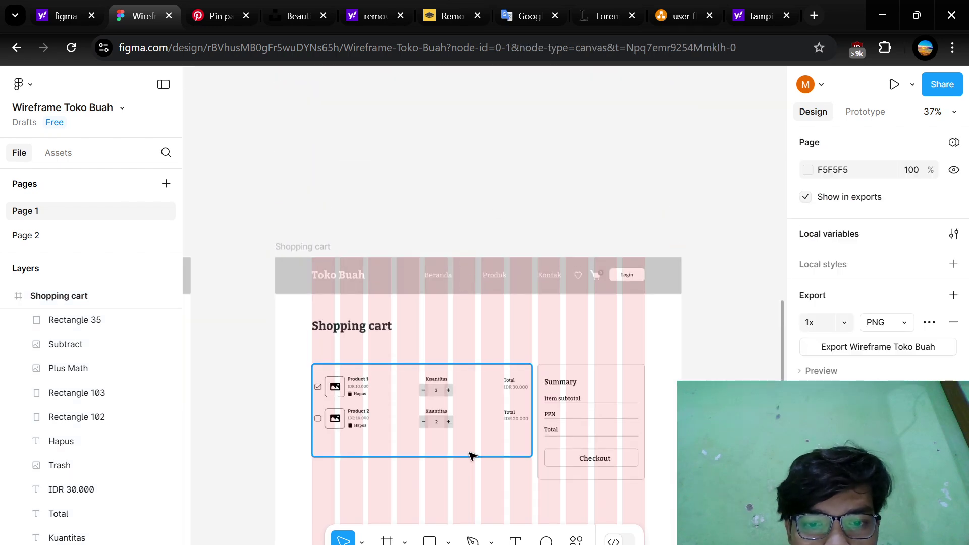
{"action": "left_click", "coordinate": [323, 247]}
{"action": "scroll", "coordinate": [878, 252], "scroll_direction": "down", "scroll_amount": 10}
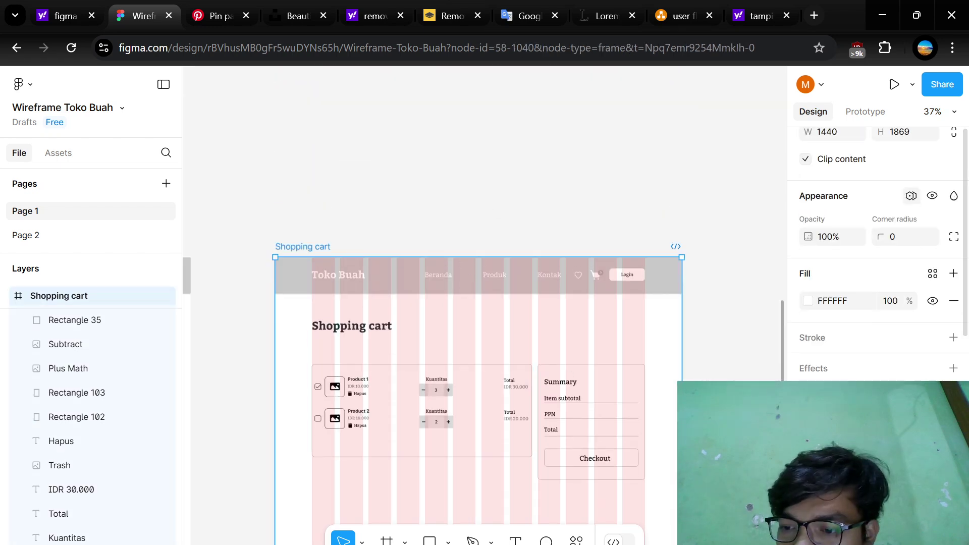
{"action": "key", "text": "ctrl+shift+4"}
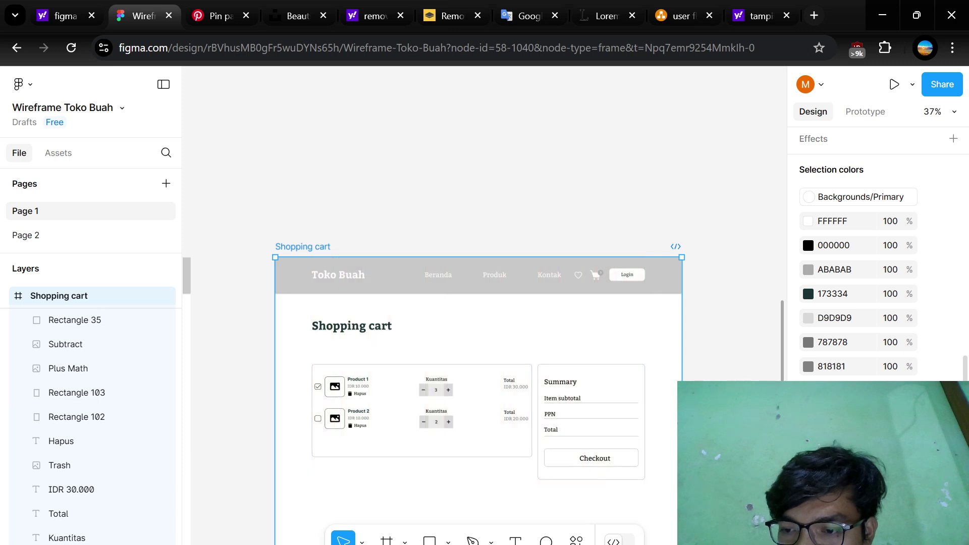
{"action": "left_click", "coordinate": [711, 379]}
- Examine the Shopping cart page's header and footer alongside the neighbouring Detail page
{"action": "scroll", "coordinate": [660, 402], "scroll_direction": "down", "scroll_amount": 5}
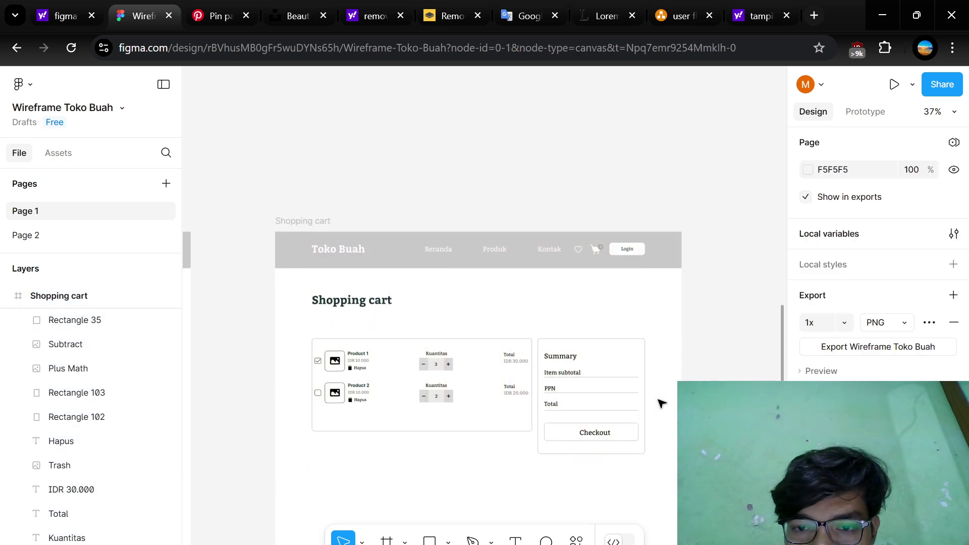
{"action": "scroll", "coordinate": [661, 402], "scroll_direction": "up", "scroll_amount": 7}
{"action": "scroll", "coordinate": [661, 402], "scroll_direction": "up", "scroll_amount": 5}
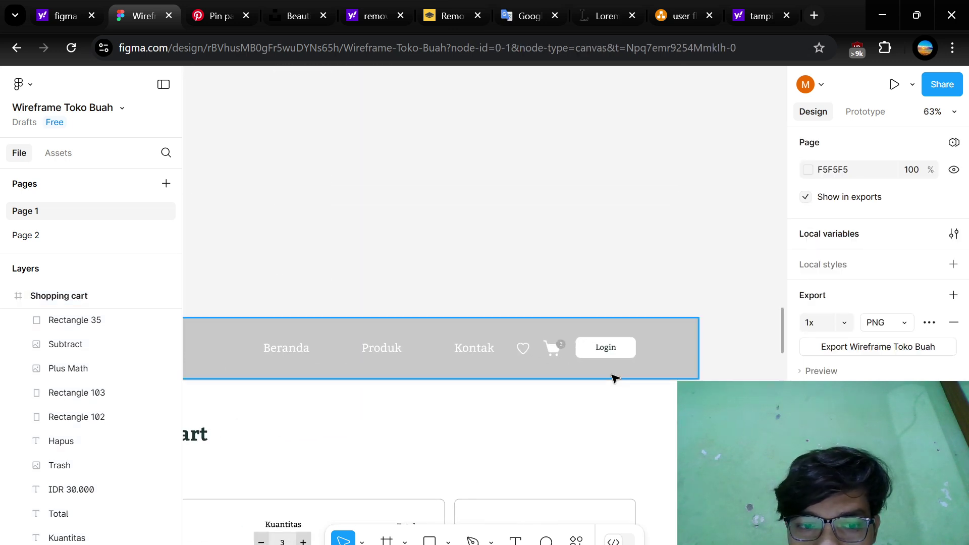
{"action": "scroll", "coordinate": [615, 379], "scroll_direction": "down", "scroll_amount": 6}
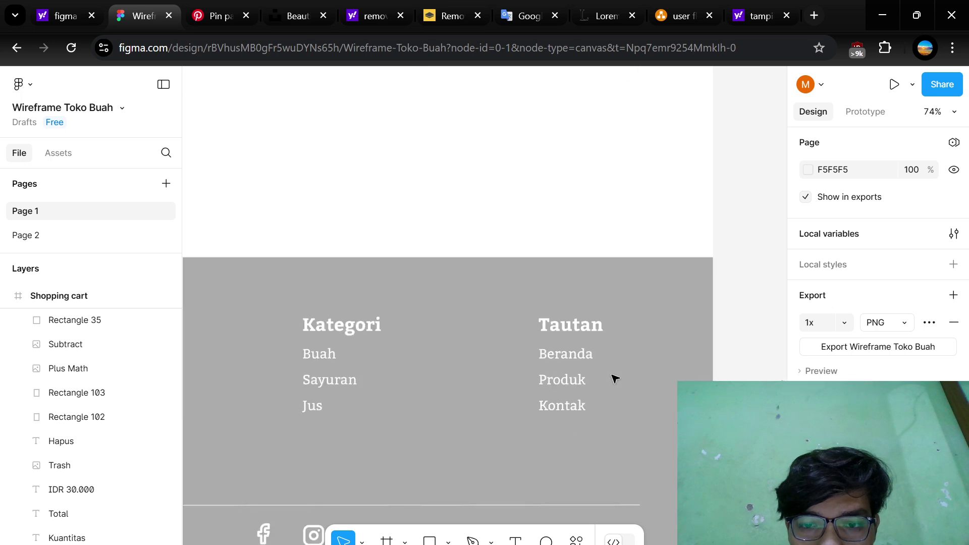
{"action": "scroll", "coordinate": [615, 379], "scroll_direction": "down", "scroll_amount": 3}
{"action": "scroll", "coordinate": [615, 379], "scroll_direction": "up", "scroll_amount": 2}
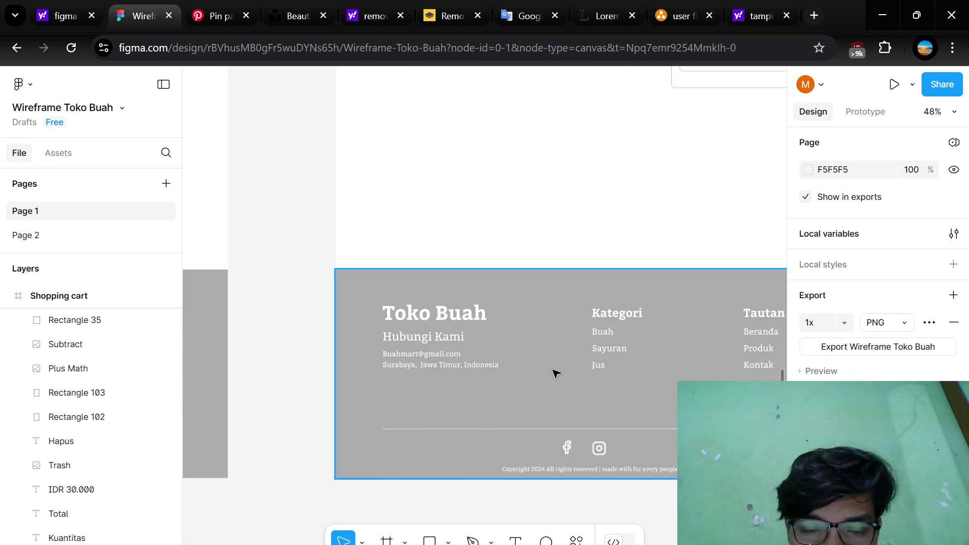
{"action": "scroll", "coordinate": [482, 422], "scroll_direction": "down", "scroll_amount": 3}
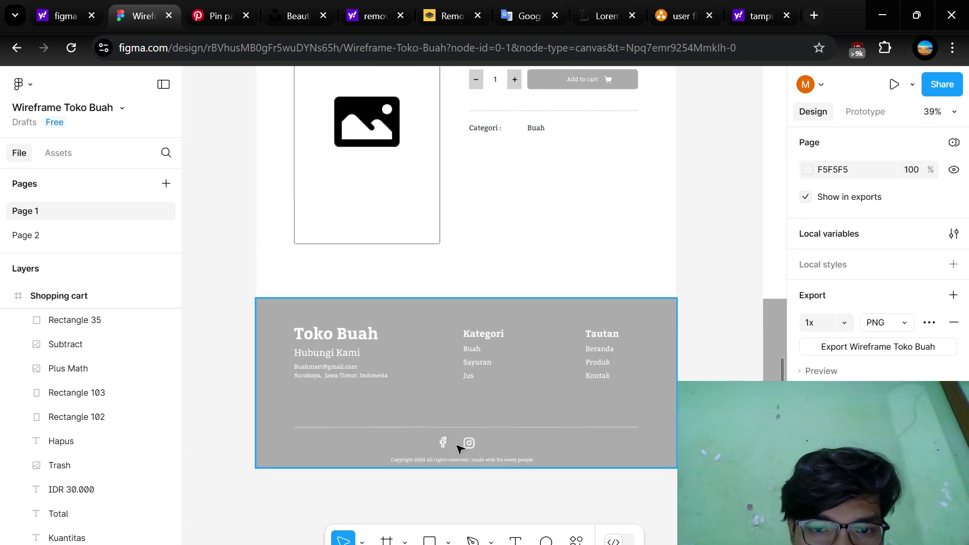
{"action": "scroll", "coordinate": [504, 352], "scroll_direction": "down", "scroll_amount": 3}
{"action": "scroll", "coordinate": [509, 349], "scroll_direction": "right", "scroll_amount": 5}
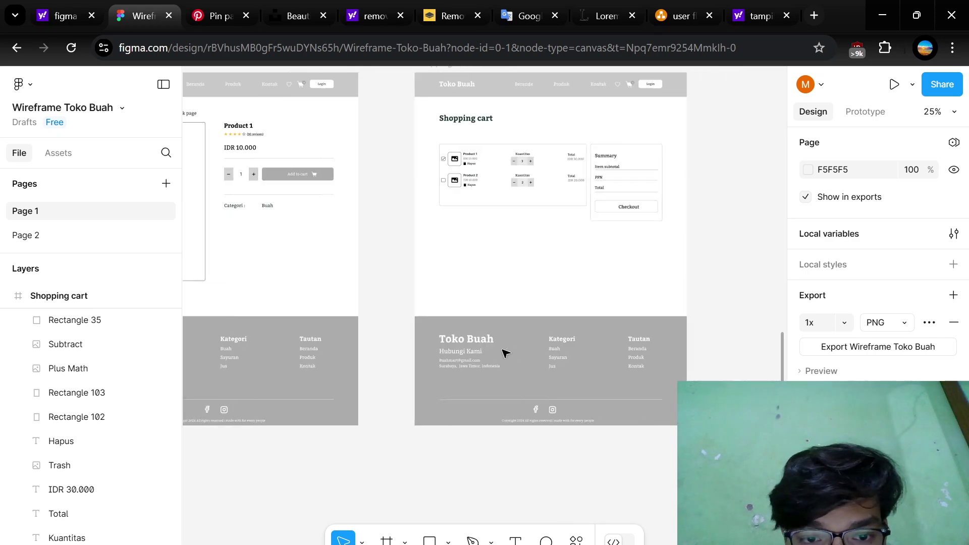
{"action": "scroll", "coordinate": [512, 347], "scroll_direction": "up", "scroll_amount": 3}
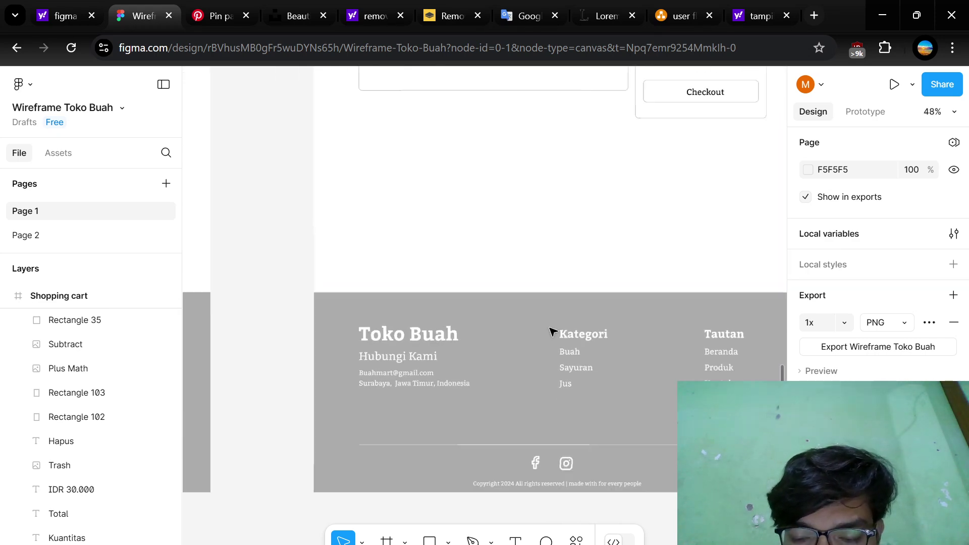
{"action": "scroll", "coordinate": [552, 331], "scroll_direction": "down", "scroll_amount": 2}
{"action": "key", "text": "alt+Tab"}
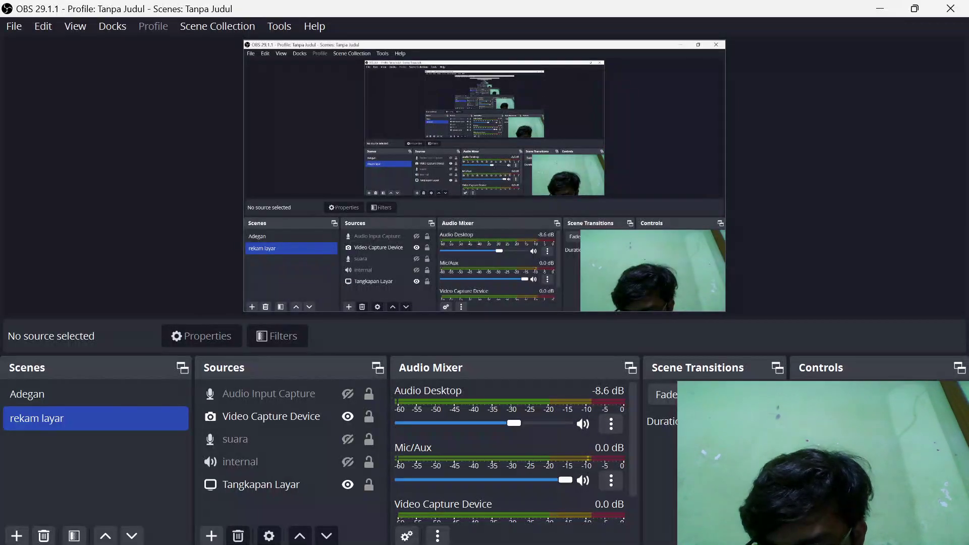
{"action": "key", "text": "alt+Tab"}
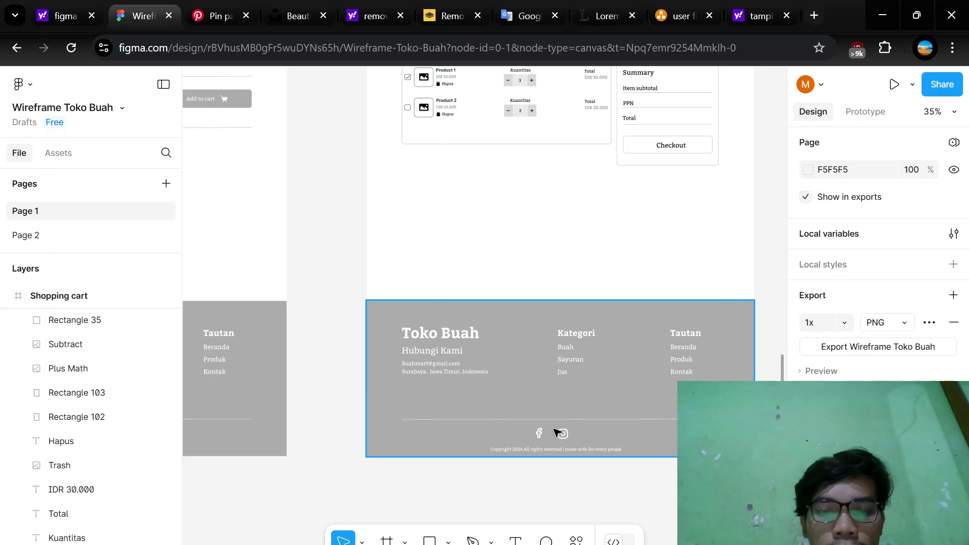
- Review the Home, Produk, Detail and Shopping cart wireframes side by side for overall layout consistency
{"action": "scroll", "coordinate": [550, 431], "scroll_direction": "down", "scroll_amount": 2}
{"action": "scroll", "coordinate": [543, 385], "scroll_direction": "down", "scroll_amount": 2}
{"action": "scroll", "coordinate": [581, 378], "scroll_direction": "left", "scroll_amount": 5}
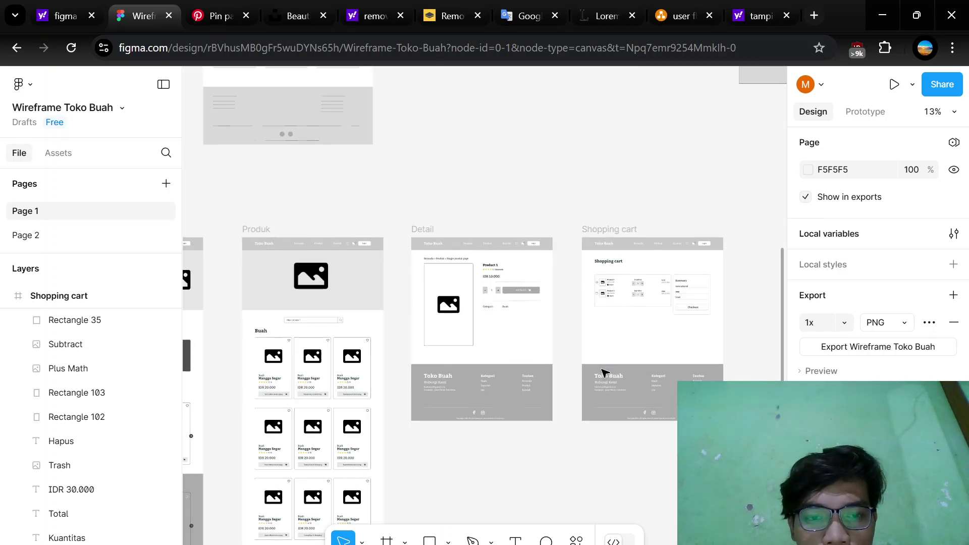
{"action": "scroll", "coordinate": [580, 353], "scroll_direction": "left", "scroll_amount": 5}
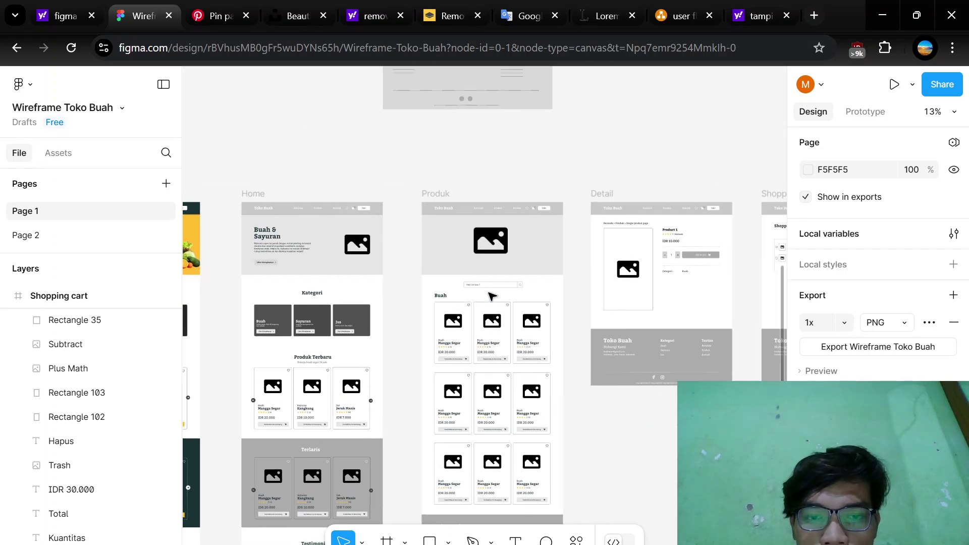
{"action": "scroll", "coordinate": [488, 296], "scroll_direction": "down", "scroll_amount": 2}
{"action": "scroll", "coordinate": [489, 296], "scroll_direction": "down", "scroll_amount": 2}
{"action": "scroll", "coordinate": [493, 296], "scroll_direction": "up", "scroll_amount": 5}
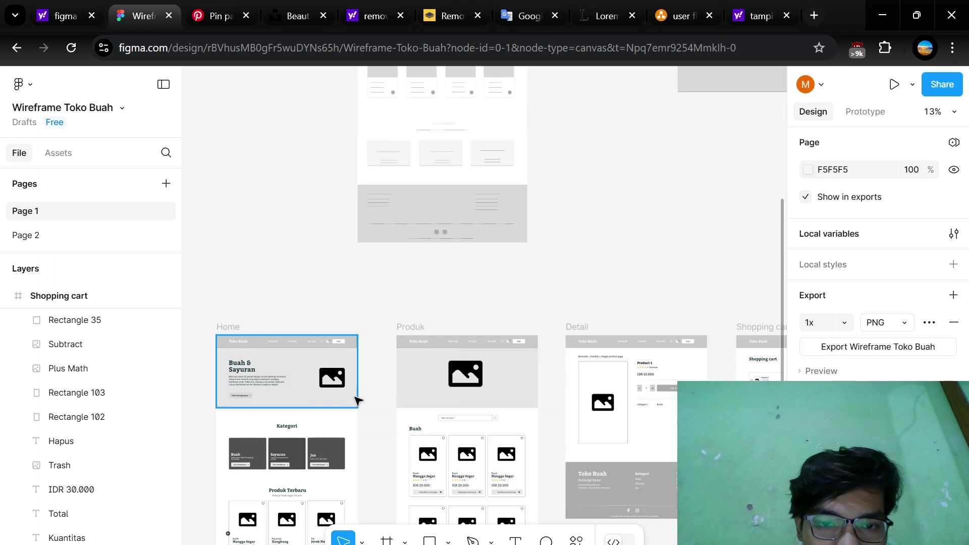
{"action": "scroll", "coordinate": [357, 400], "scroll_direction": "down", "scroll_amount": 2}
{"action": "scroll", "coordinate": [357, 400], "scroll_direction": "down", "scroll_amount": 2}
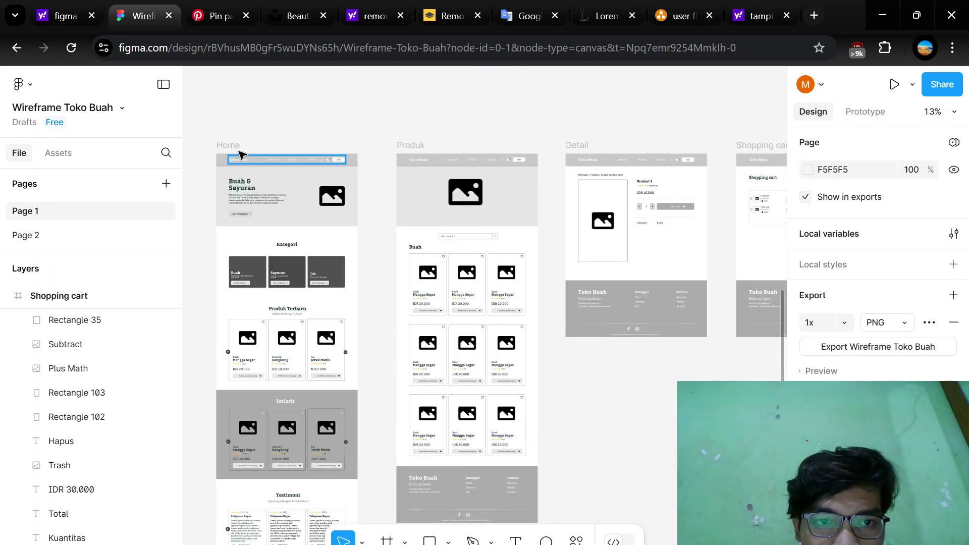
{"action": "scroll", "coordinate": [555, 228], "scroll_direction": "right", "scroll_amount": 4}
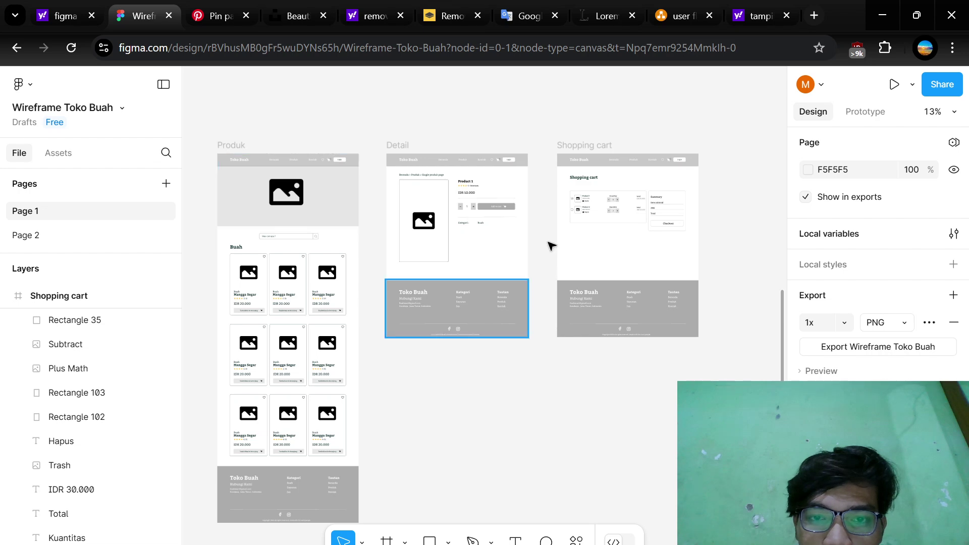
{"action": "scroll", "coordinate": [552, 246], "scroll_direction": "left", "scroll_amount": 6}
{"action": "scroll", "coordinate": [443, 249], "scroll_direction": "right", "scroll_amount": 3}
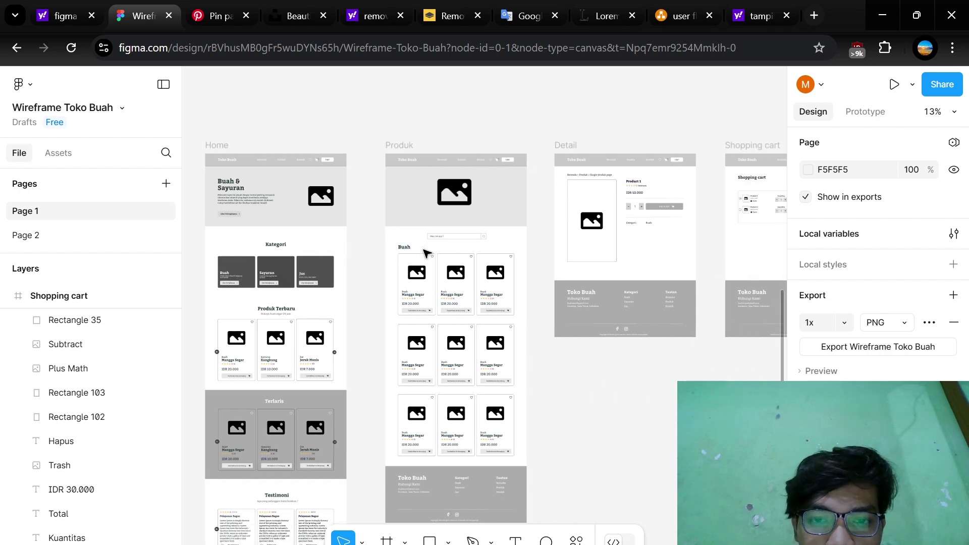
- Examine the Produk page's product cards up close and compare them with the Home and Detail pages
{"action": "scroll", "coordinate": [426, 252], "scroll_direction": "right", "scroll_amount": 1}
{"action": "scroll", "coordinate": [510, 301], "scroll_direction": "up", "scroll_amount": 3}
{"action": "scroll", "coordinate": [513, 302], "scroll_direction": "left", "scroll_amount": 2}
{"action": "scroll", "coordinate": [513, 301], "scroll_direction": "up", "scroll_amount": 1}
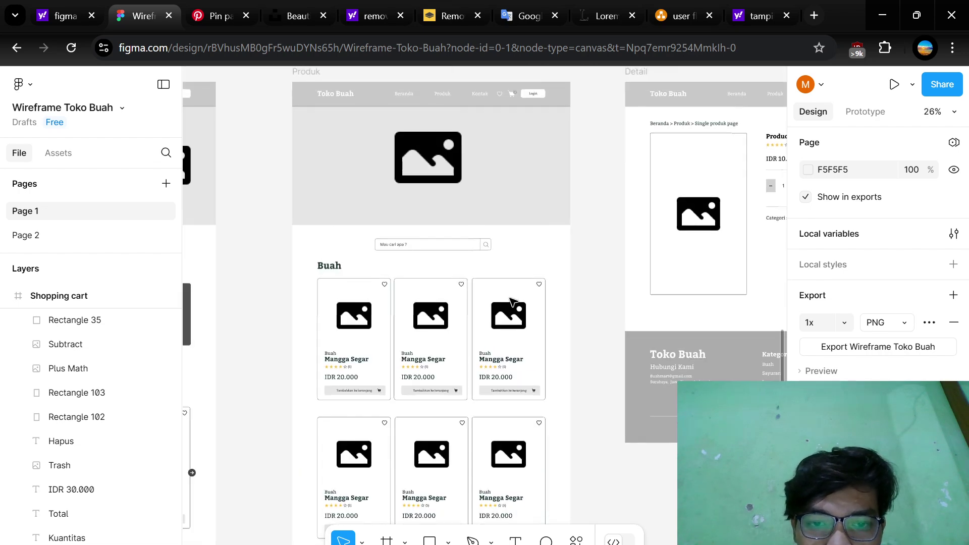
{"action": "left_click", "coordinate": [509, 301]}
{"action": "scroll", "coordinate": [511, 302], "scroll_direction": "up", "scroll_amount": 4}
{"action": "scroll", "coordinate": [512, 302], "scroll_direction": "left", "scroll_amount": 6}
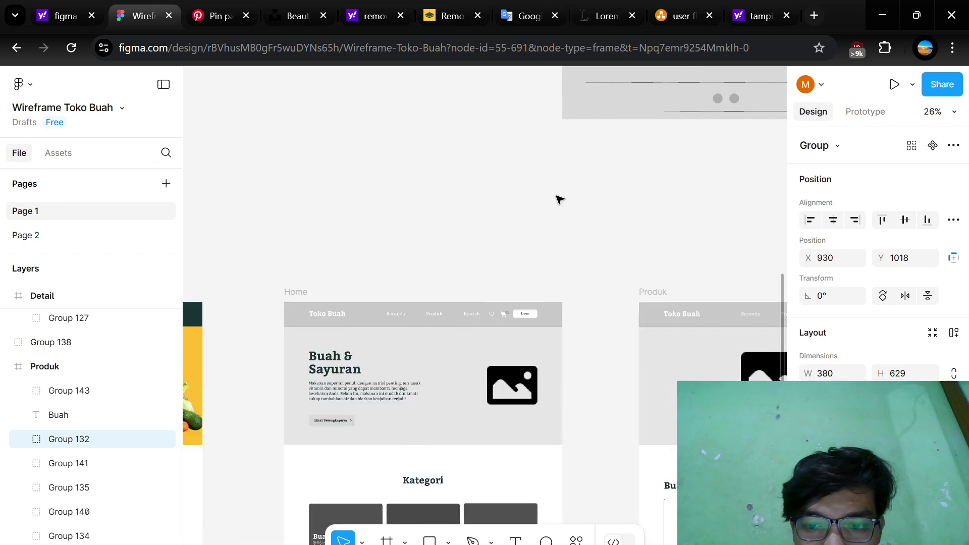
{"action": "left_click", "coordinate": [559, 199]}
{"action": "scroll", "coordinate": [561, 198], "scroll_direction": "right", "scroll_amount": 7}
{"action": "scroll", "coordinate": [523, 342], "scroll_direction": "right", "scroll_amount": 2}
{"action": "scroll", "coordinate": [523, 342], "scroll_direction": "down", "scroll_amount": 5}
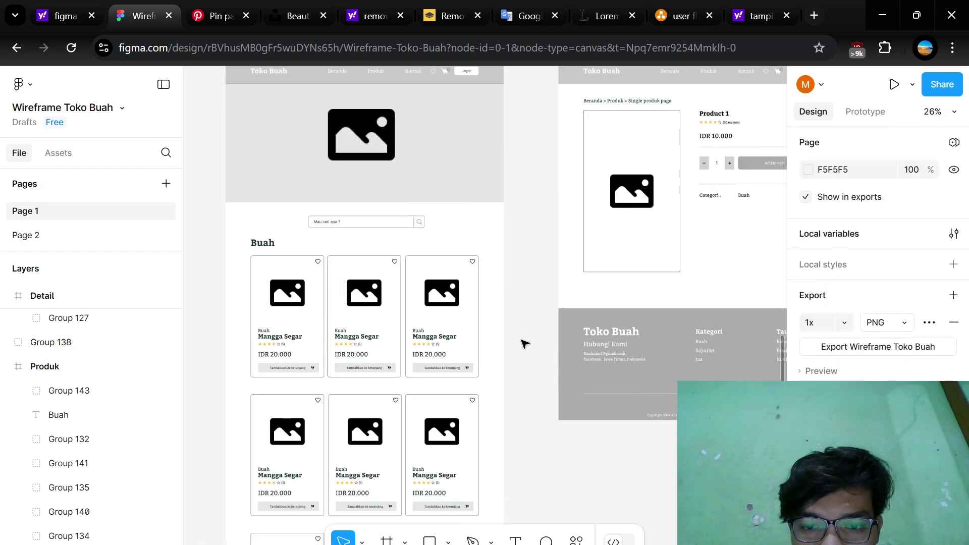
{"action": "scroll", "coordinate": [523, 344], "scroll_direction": "down", "scroll_amount": 2}
{"action": "scroll", "coordinate": [523, 344], "scroll_direction": "right", "scroll_amount": 5}
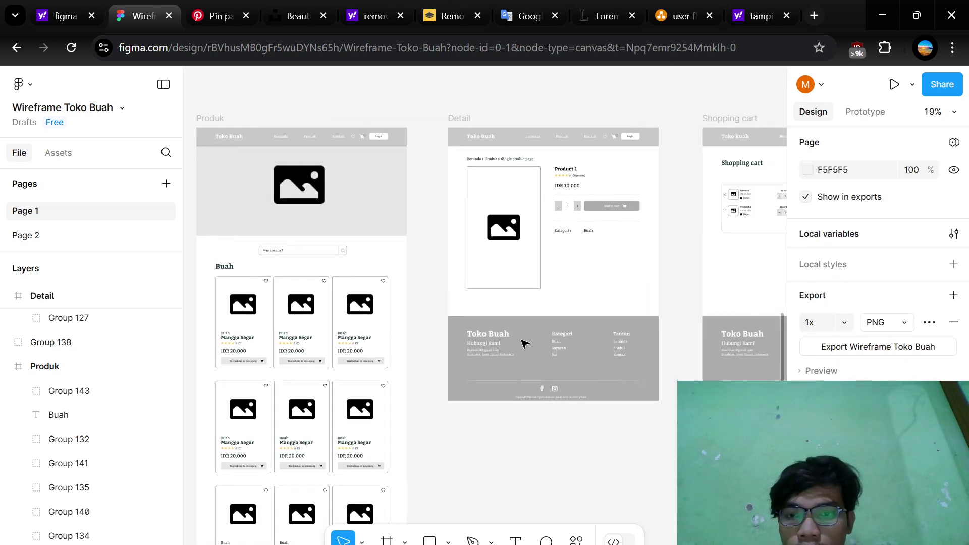
- Recolour the border of the product list card on the Shopping cart page with the dark green already used on the page
{"action": "scroll", "coordinate": [523, 344], "scroll_direction": "up", "scroll_amount": 2}
{"action": "scroll", "coordinate": [524, 343], "scroll_direction": "up", "scroll_amount": 4}
{"action": "scroll", "coordinate": [523, 344], "scroll_direction": "right", "scroll_amount": 3}
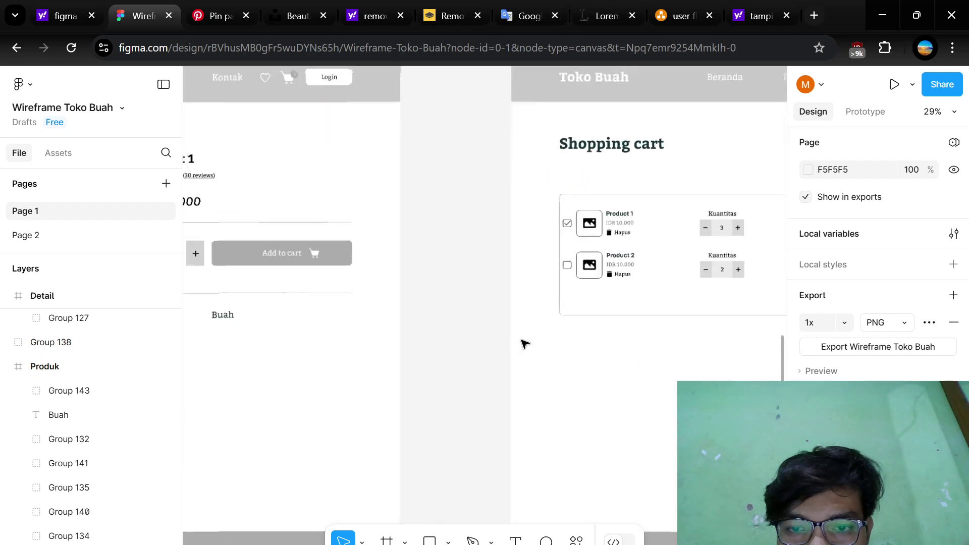
{"action": "scroll", "coordinate": [523, 344], "scroll_direction": "up", "scroll_amount": 5}
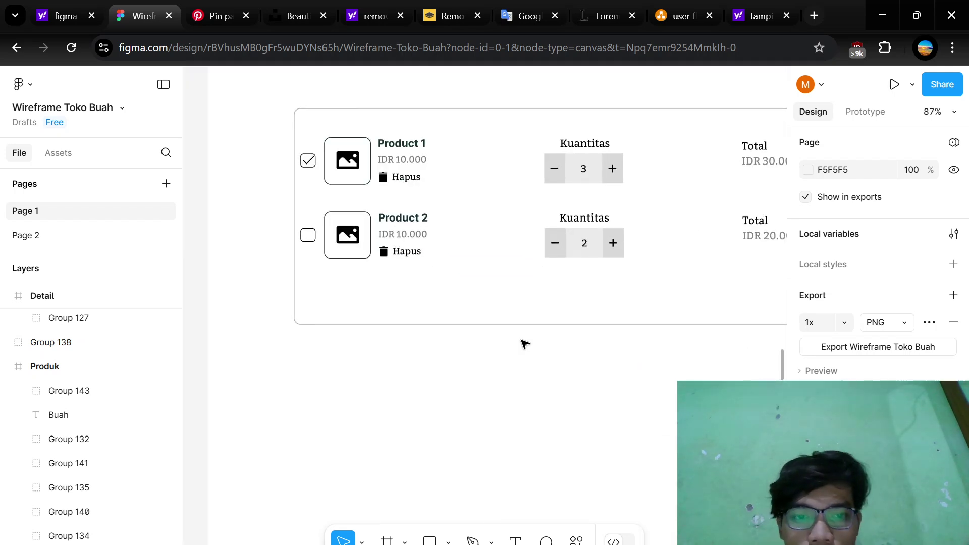
{"action": "scroll", "coordinate": [522, 272], "scroll_direction": "up", "scroll_amount": 2}
{"action": "scroll", "coordinate": [522, 273], "scroll_direction": "left", "scroll_amount": 1}
{"action": "left_click", "coordinate": [547, 222]}
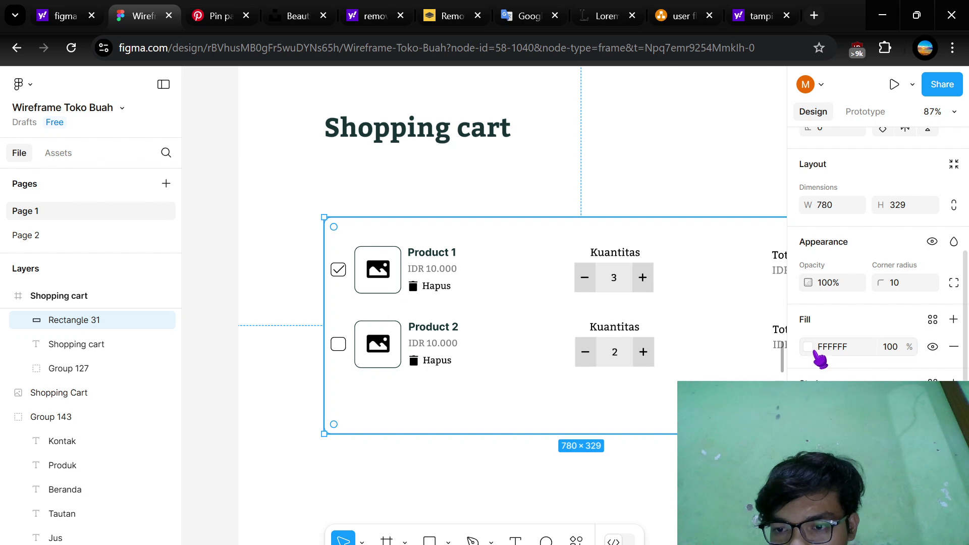
{"action": "left_click", "coordinate": [808, 347]}
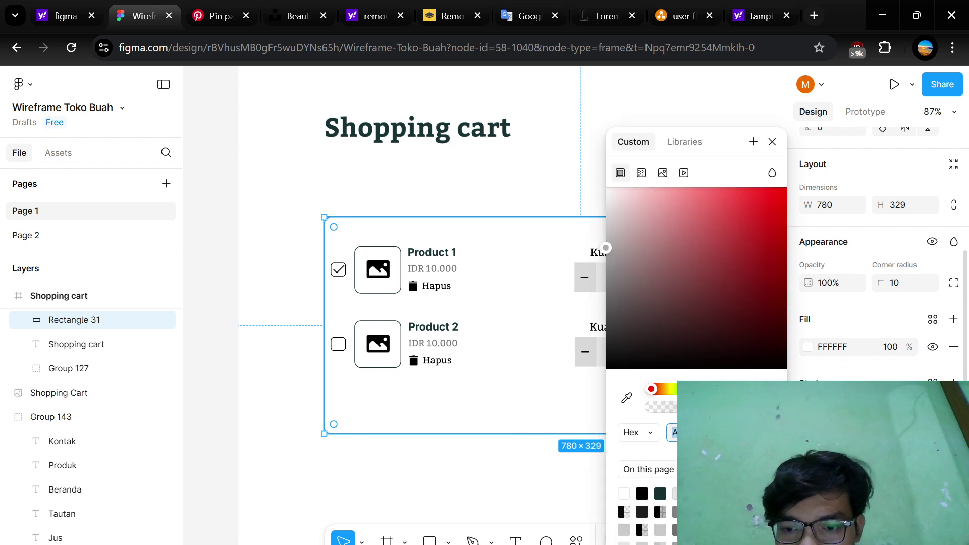
{"action": "left_click", "coordinate": [660, 492]}
{"action": "left_click", "coordinate": [455, 513]}
{"action": "scroll", "coordinate": [456, 513], "scroll_direction": "down", "scroll_amount": 3}
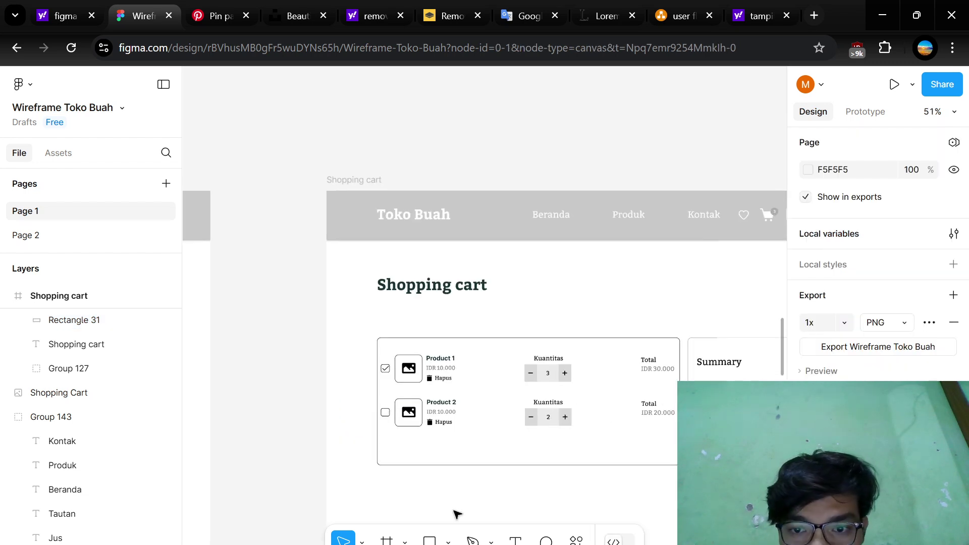
{"action": "scroll", "coordinate": [456, 513], "scroll_direction": "right", "scroll_amount": 2}
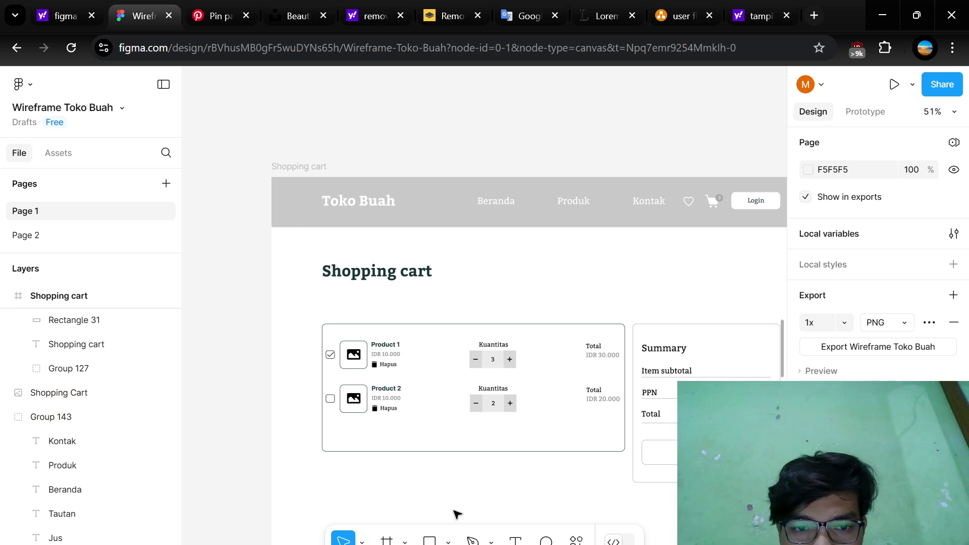
- Group Product 1's name, price, trash icon and Hapus label, and shift the group slightly right, away from the product picture
{"action": "scroll", "coordinate": [342, 335], "scroll_direction": "up", "scroll_amount": 5}
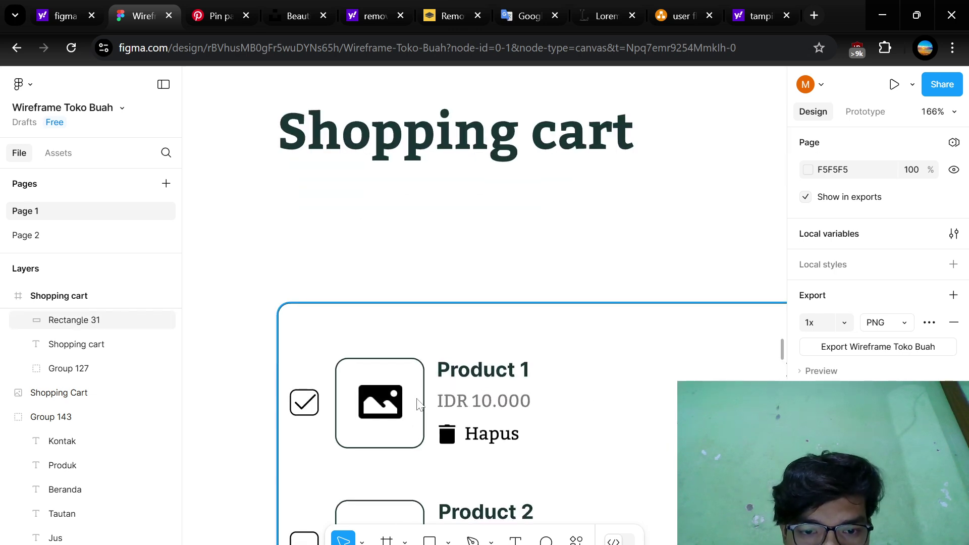
{"action": "left_click", "coordinate": [446, 301]}
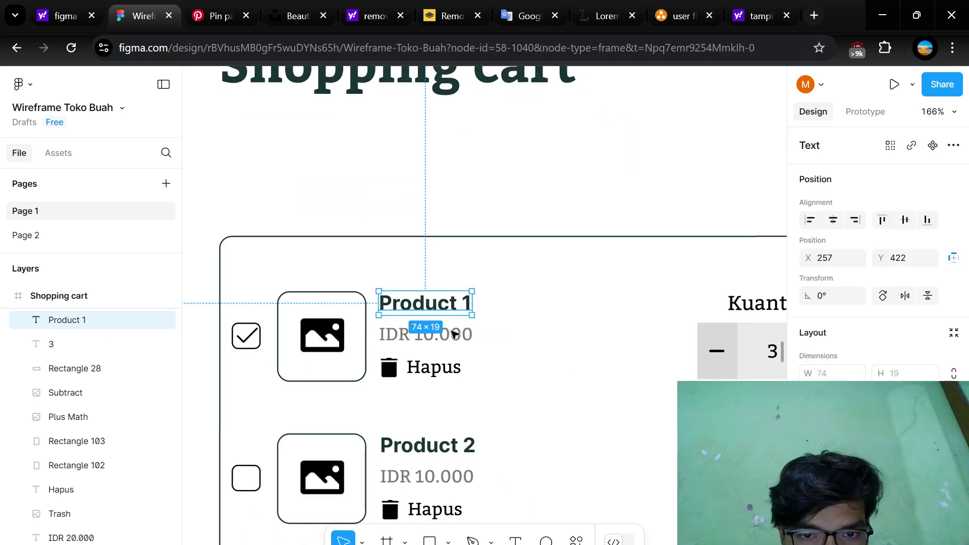
{"action": "left_click", "coordinate": [456, 343], "text": "shift"}
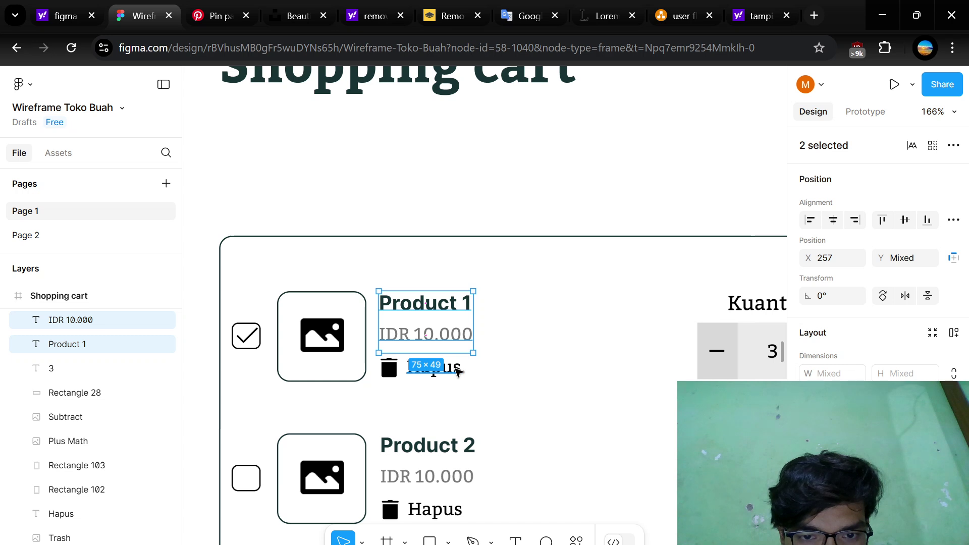
{"action": "left_click", "coordinate": [456, 370], "text": "shift"}
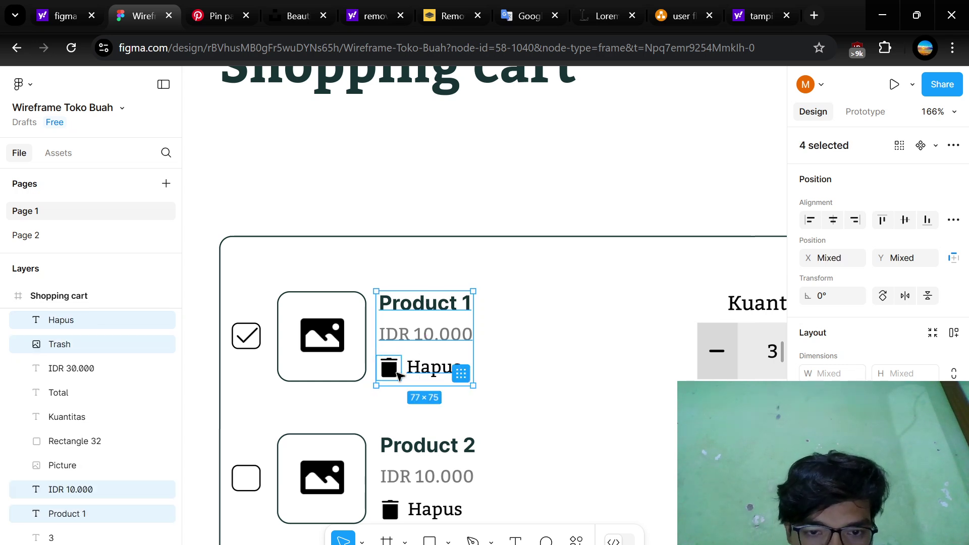
{"action": "key", "text": "ctrl+g"}
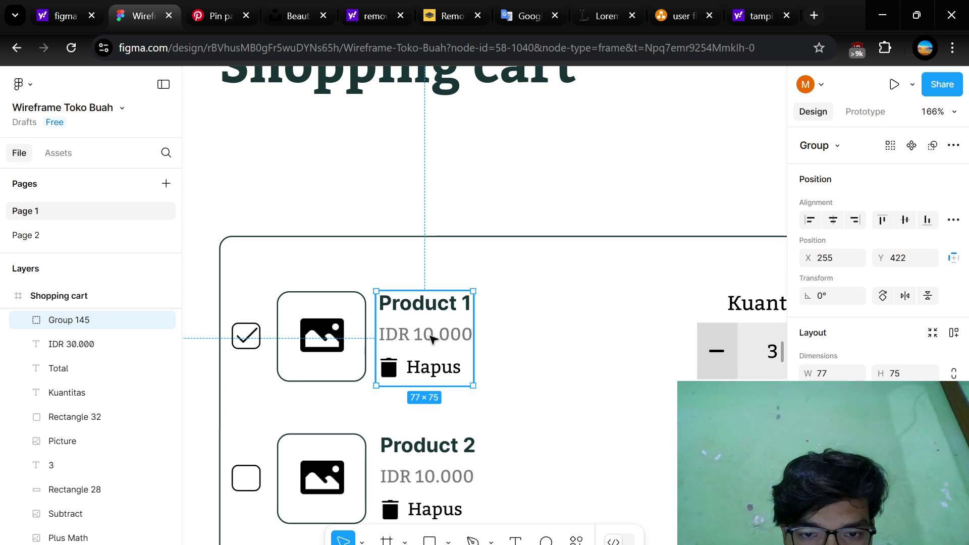
{"action": "left_click_drag", "start_coordinate": [438, 337], "coordinate": [455, 337]}
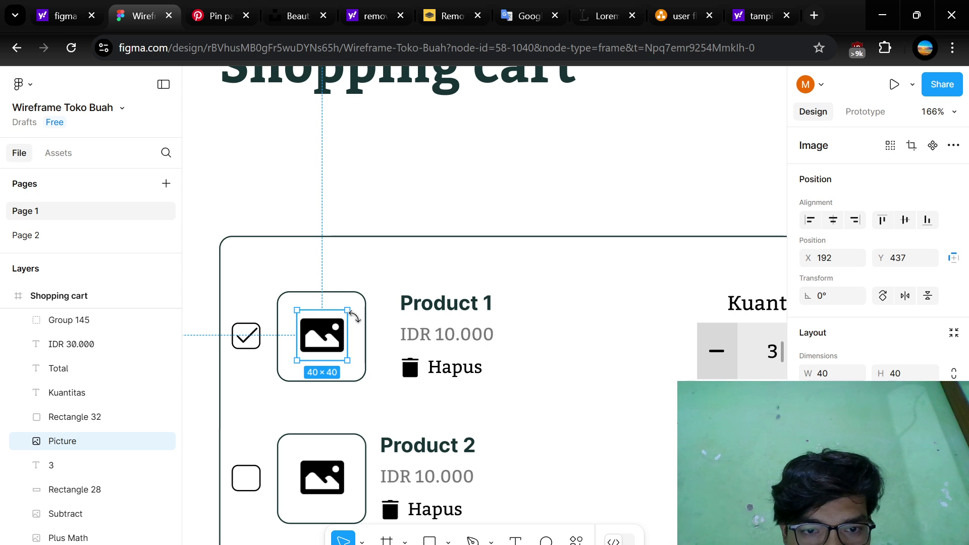
- Move Product 1's picture and its frame together to sit evenly between the checkbox and the product text, with 19 px gaps
{"action": "left_click", "coordinate": [367, 309], "text": "shift"}
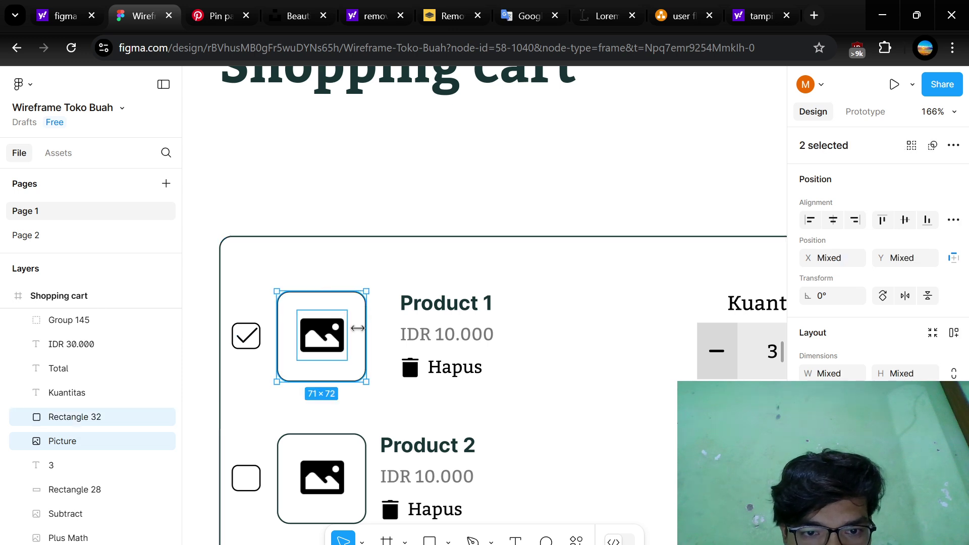
{"action": "left_click_drag", "start_coordinate": [358, 332], "coordinate": [365, 334]}
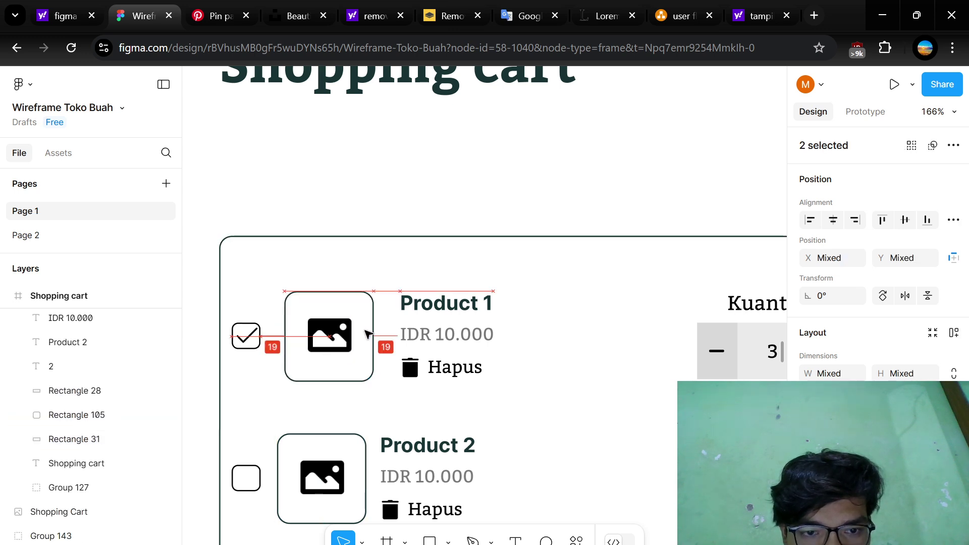
{"action": "left_click", "coordinate": [525, 376]}
{"action": "scroll", "coordinate": [525, 376], "scroll_direction": "down", "scroll_amount": 3}
{"action": "scroll", "coordinate": [527, 377], "scroll_direction": "down", "scroll_amount": 5}
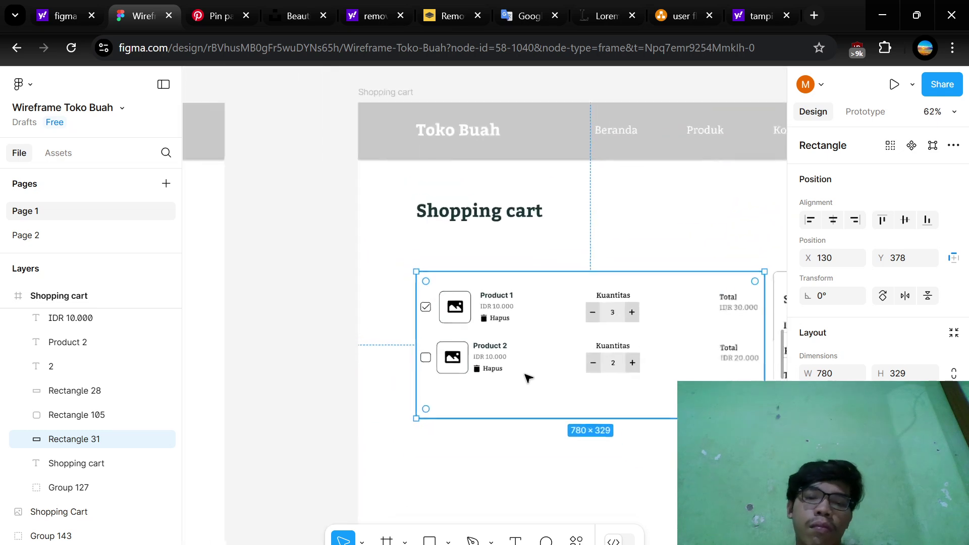
{"action": "scroll", "coordinate": [528, 378], "scroll_direction": "down", "scroll_amount": 1}
{"action": "scroll", "coordinate": [522, 356], "scroll_direction": "up", "scroll_amount": 10}
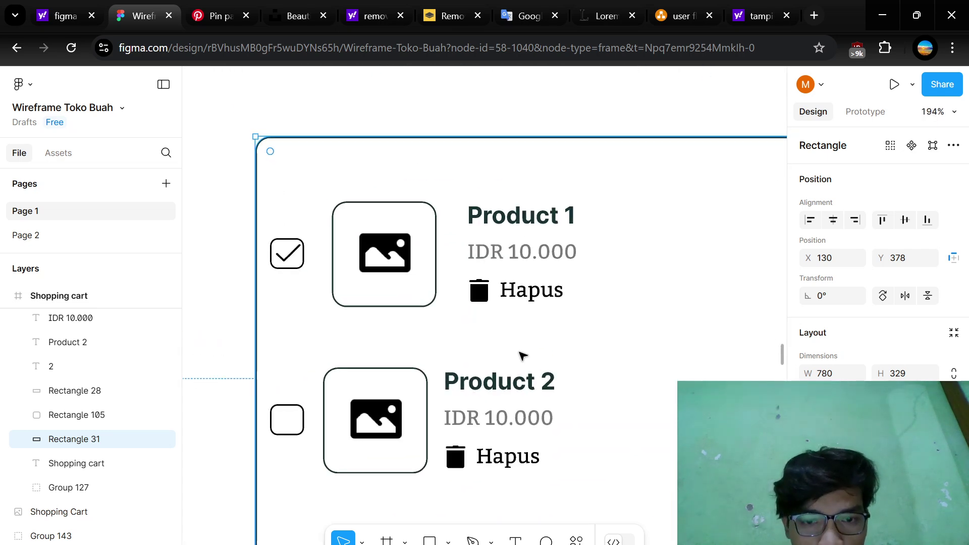
- Move Product 2's name, price, trash icon and Hapus label together to the right, roughly under Product 1's text
{"action": "left_click", "coordinate": [518, 374]}
{"action": "left_click", "coordinate": [533, 418], "text": "shift"}
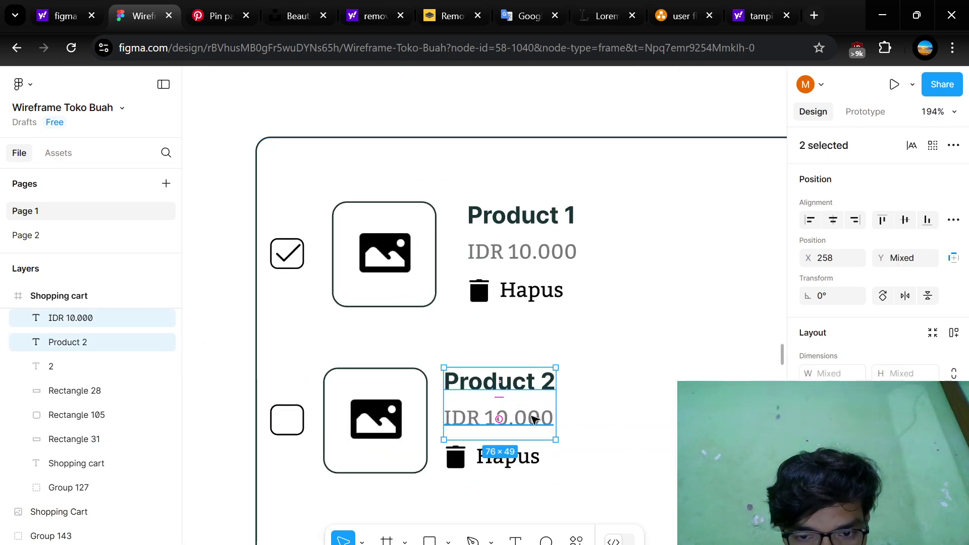
{"action": "left_click", "coordinate": [522, 462], "text": "shift"}
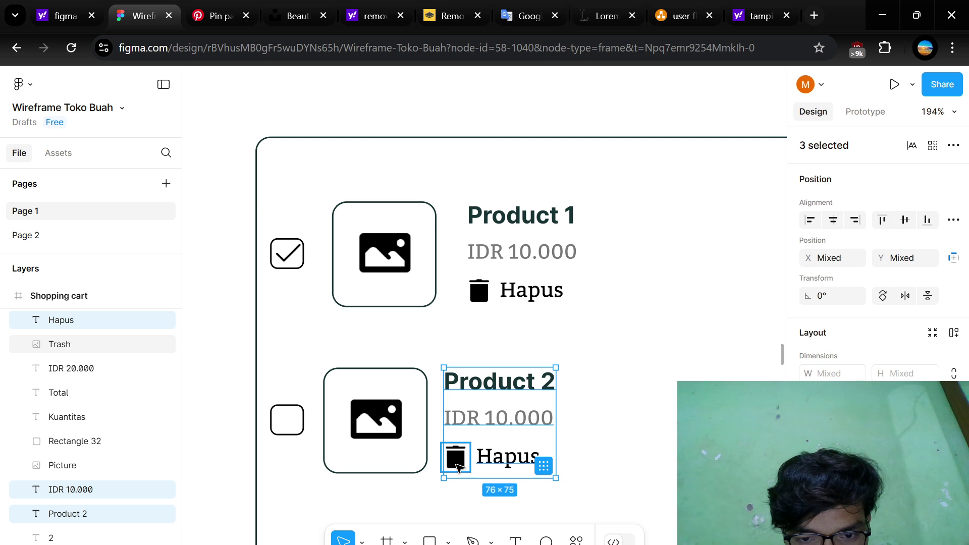
{"action": "mouse_move", "coordinate": [503, 437]}
{"action": "left_mouse_down"}
{"action": "mouse_move", "coordinate": [522, 437]}
{"action": "mouse_move", "coordinate": [511, 437]}
{"action": "left_mouse_up"}
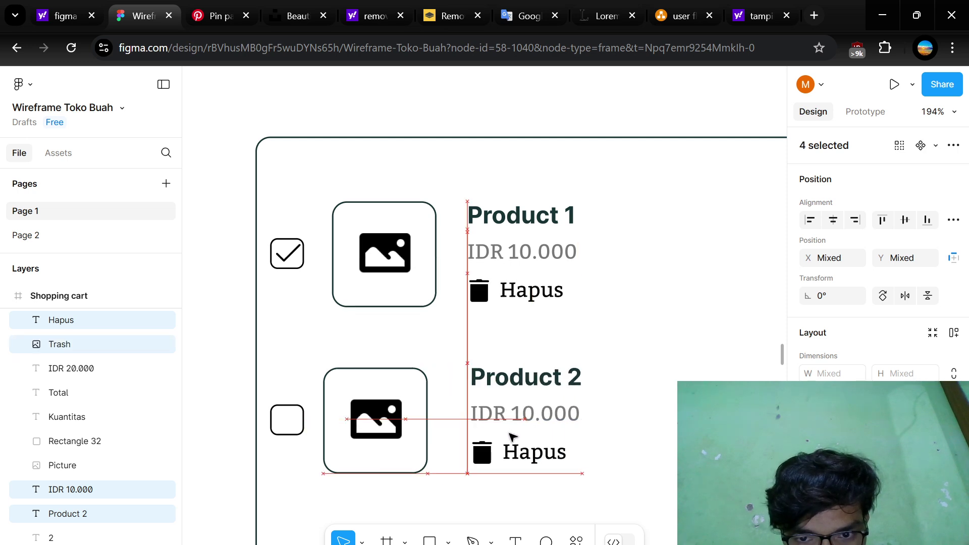
- Shift Product 2's picture icon and its rounded frame right to align them vertically with Product 1's picture frame
{"action": "left_click", "coordinate": [427, 389]}
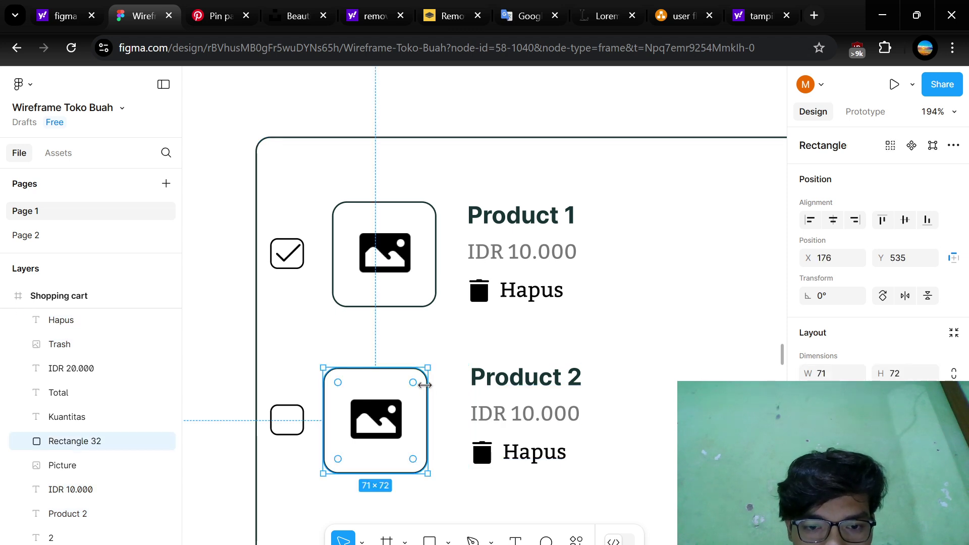
{"action": "left_click", "coordinate": [391, 429], "text": "shift"}
{"action": "left_click_drag", "start_coordinate": [410, 418], "coordinate": [419, 422]}
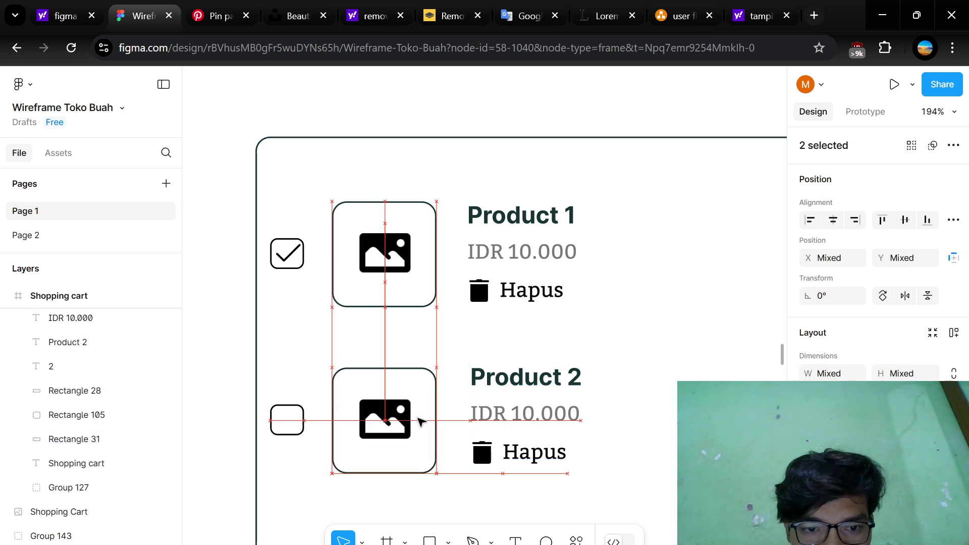
{"action": "left_click", "coordinate": [608, 350]}
- Review the finished Shopping cart layout alongside the Detail, Produk and Home wireframe frames
{"action": "scroll", "coordinate": [607, 350], "scroll_direction": "down", "scroll_amount": 5}
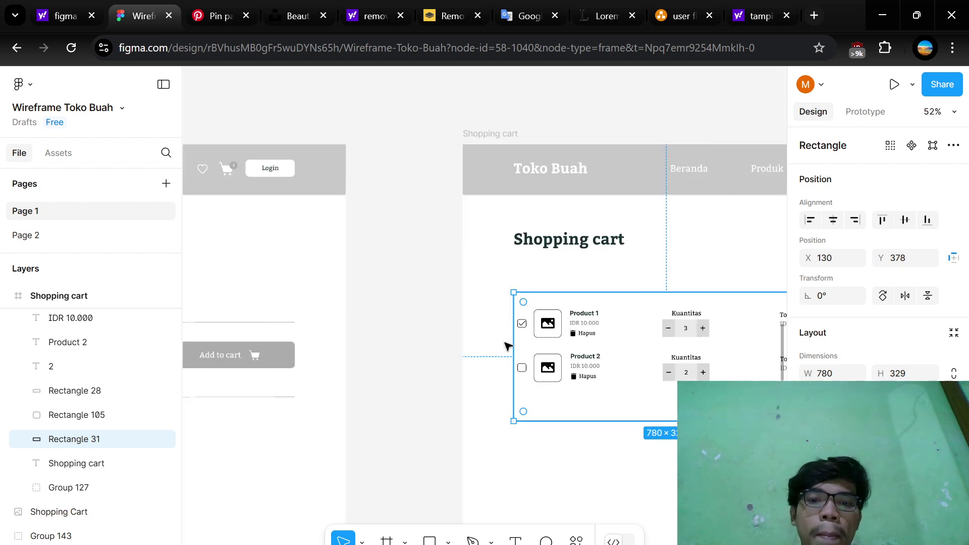
{"action": "left_click", "coordinate": [437, 380]}
{"action": "scroll", "coordinate": [437, 379], "scroll_direction": "right", "scroll_amount": 5}
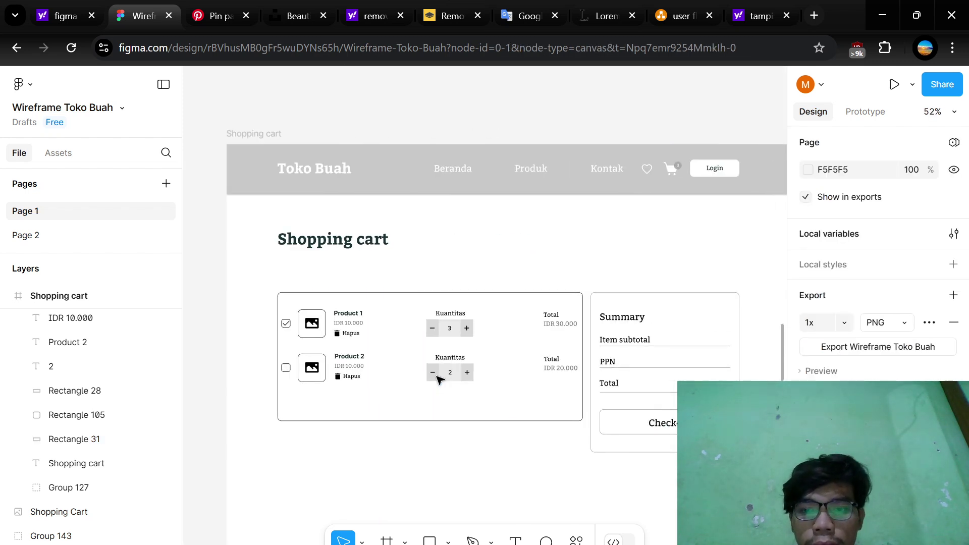
{"action": "scroll", "coordinate": [437, 379], "scroll_direction": "down", "scroll_amount": 3}
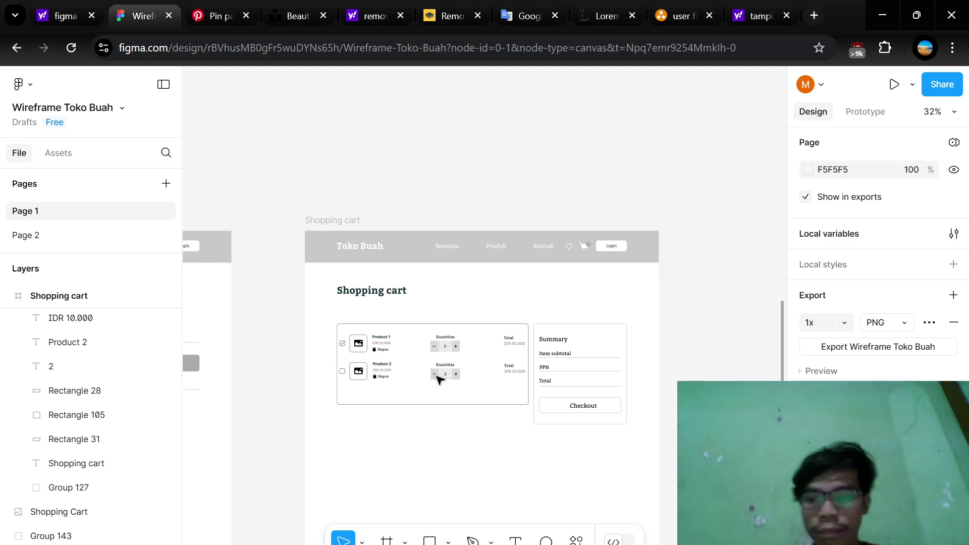
{"action": "scroll", "coordinate": [437, 380], "scroll_direction": "down", "scroll_amount": 2}
{"action": "scroll", "coordinate": [438, 381], "scroll_direction": "left", "scroll_amount": 5}
{"action": "scroll", "coordinate": [438, 381], "scroll_direction": "down", "scroll_amount": 2}
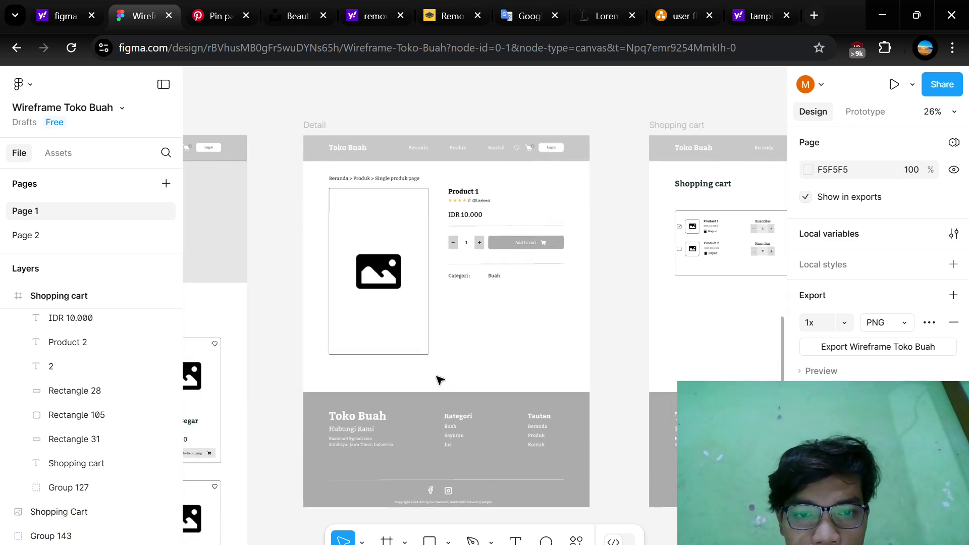
{"action": "scroll", "coordinate": [463, 411], "scroll_direction": "left", "scroll_amount": 10}
{"action": "scroll", "coordinate": [463, 412], "scroll_direction": "down", "scroll_amount": 3}
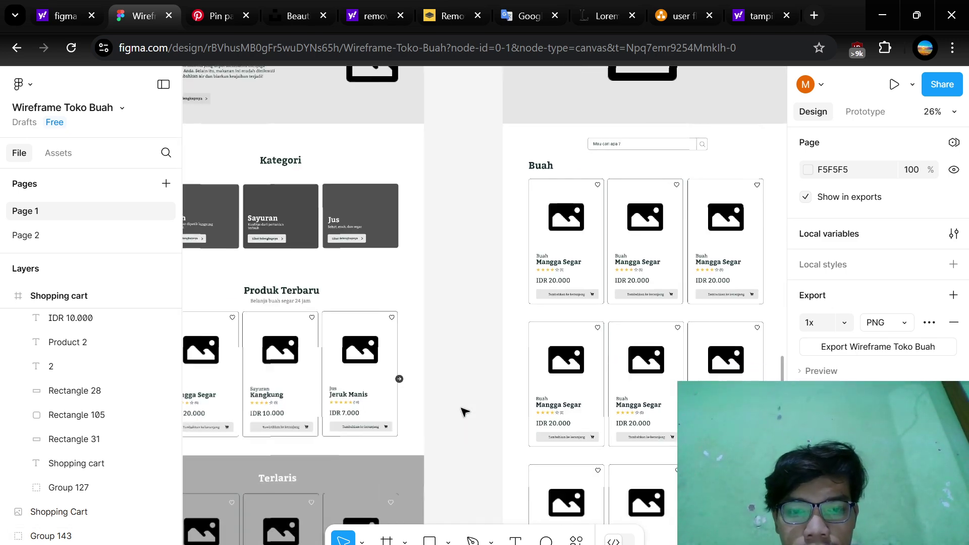
{"action": "scroll", "coordinate": [464, 411], "scroll_direction": "up", "scroll_amount": 3}
{"action": "scroll", "coordinate": [464, 411], "scroll_direction": "down", "scroll_amount": 2}
{"action": "scroll", "coordinate": [463, 410], "scroll_direction": "right", "scroll_amount": 3}
{"action": "scroll", "coordinate": [463, 410], "scroll_direction": "down", "scroll_amount": 3}
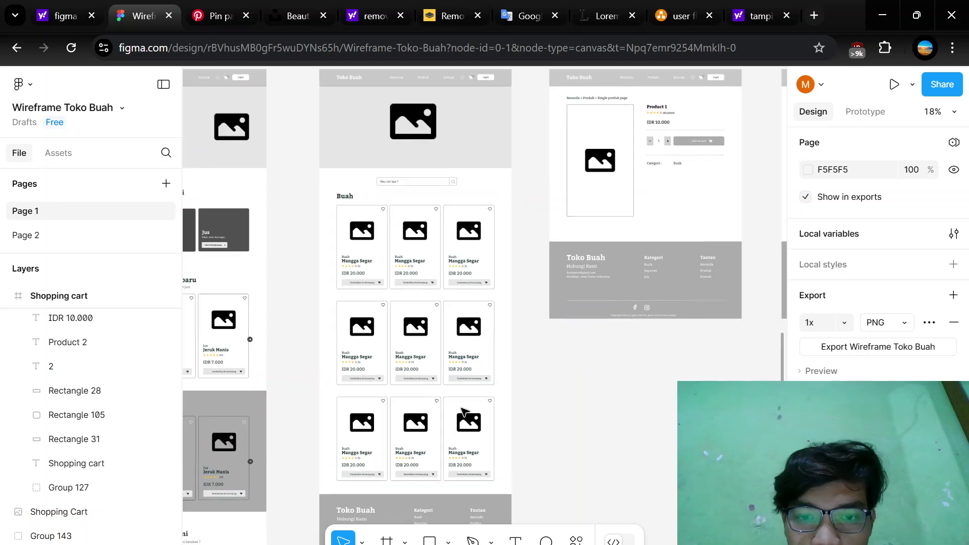
{"action": "scroll", "coordinate": [465, 411], "scroll_direction": "up", "scroll_amount": 2}
{"action": "key", "text": "alt+Tab"}
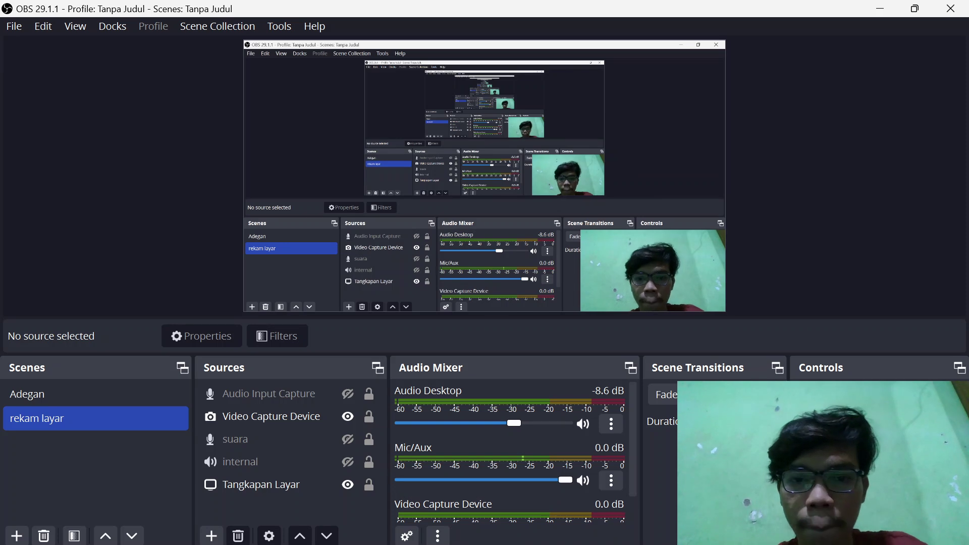
{"action": "key", "text": "super+Down"}
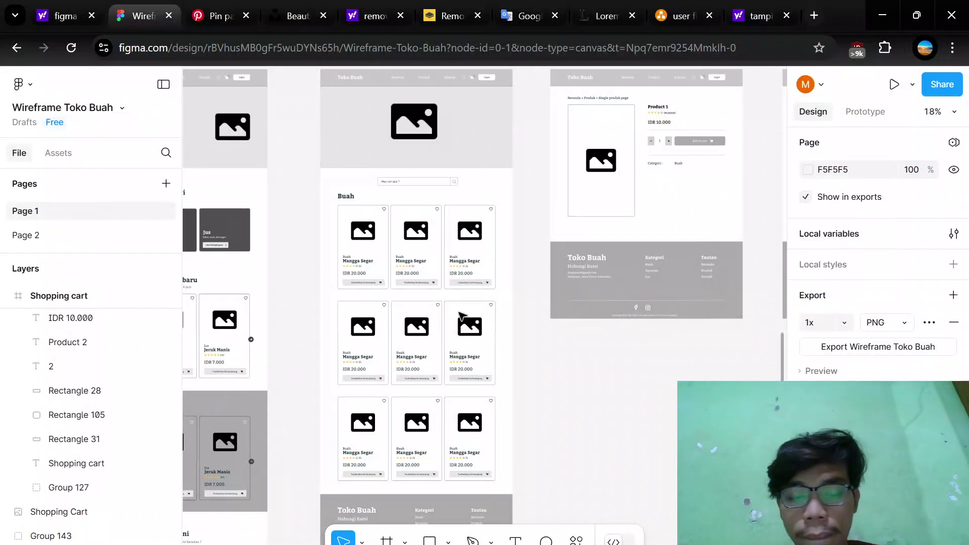
- Examine the coloured Beranda design beside the grey Home wireframe, from the header through the Kategori section
{"action": "scroll", "coordinate": [423, 309], "scroll_direction": "left", "scroll_amount": 4}
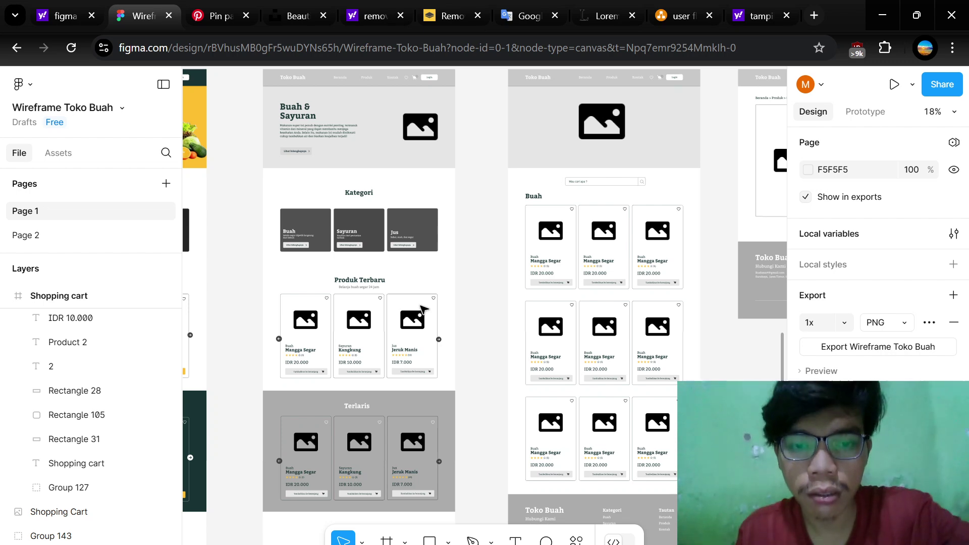
{"action": "scroll", "coordinate": [318, 238], "scroll_direction": "left", "scroll_amount": 3}
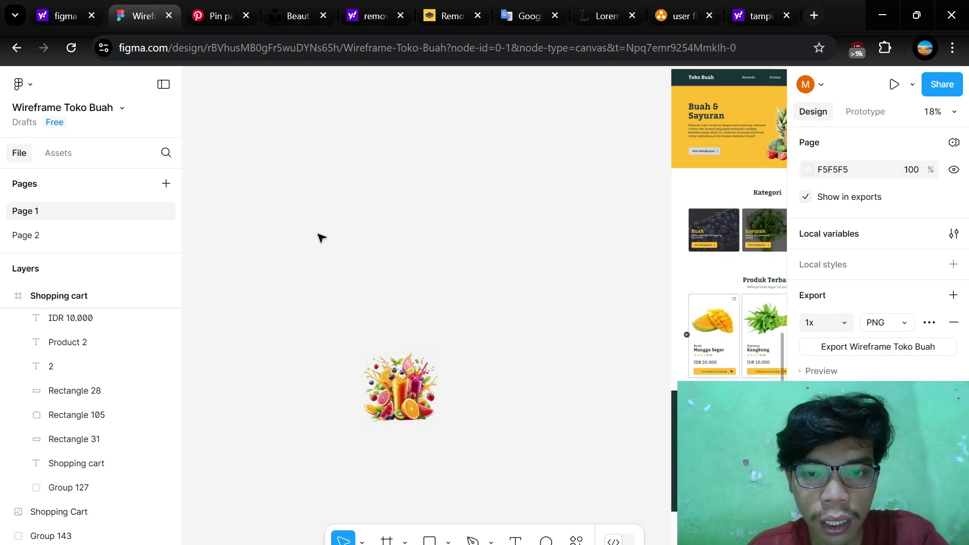
{"action": "scroll", "coordinate": [319, 237], "scroll_direction": "right", "scroll_amount": 1}
{"action": "scroll", "coordinate": [382, 233], "scroll_direction": "up", "scroll_amount": 3}
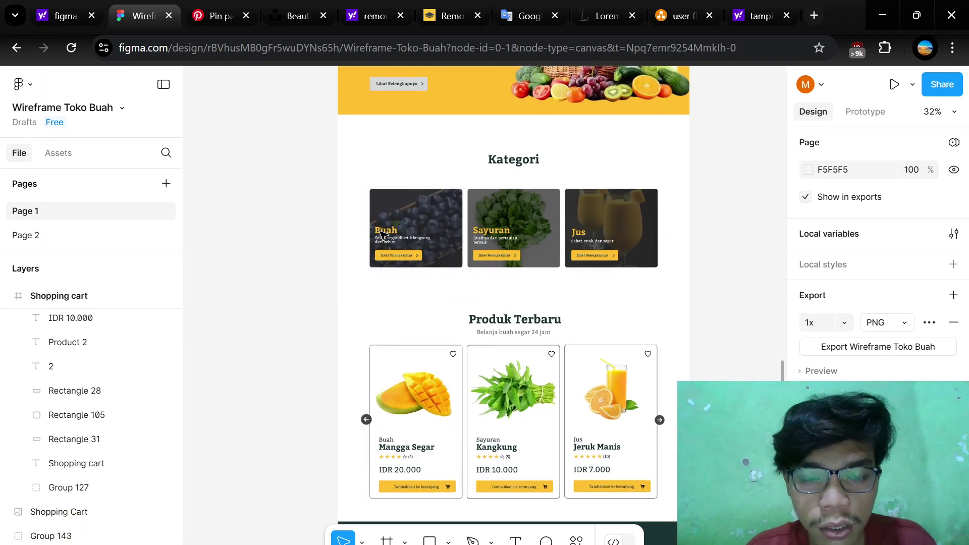
{"action": "scroll", "coordinate": [510, 229], "scroll_direction": "up", "scroll_amount": 3}
{"action": "scroll", "coordinate": [507, 231], "scroll_direction": "right", "scroll_amount": 1}
{"action": "scroll", "coordinate": [507, 230], "scroll_direction": "down", "scroll_amount": 1}
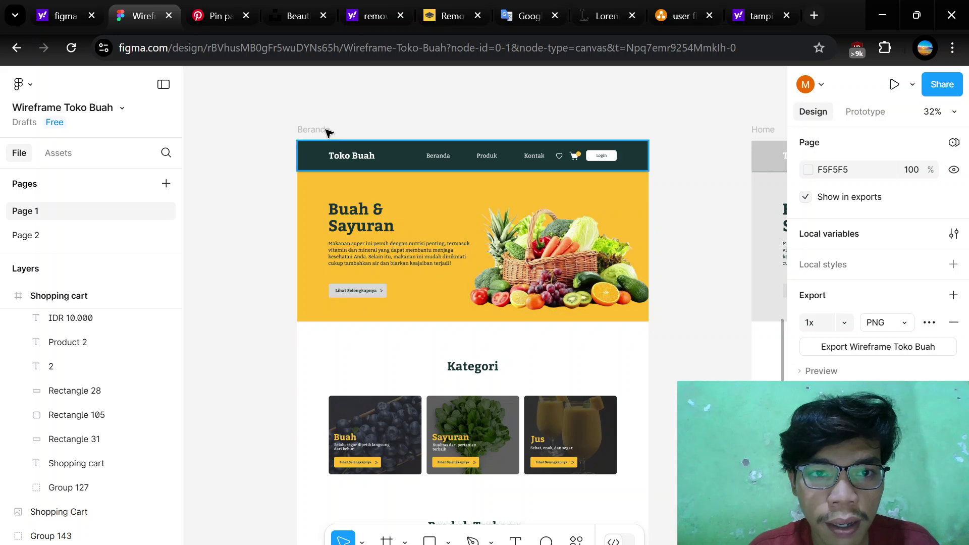
{"action": "scroll", "coordinate": [454, 237], "scroll_direction": "down", "scroll_amount": 1}
{"action": "scroll", "coordinate": [518, 252], "scroll_direction": "down", "scroll_amount": 3}
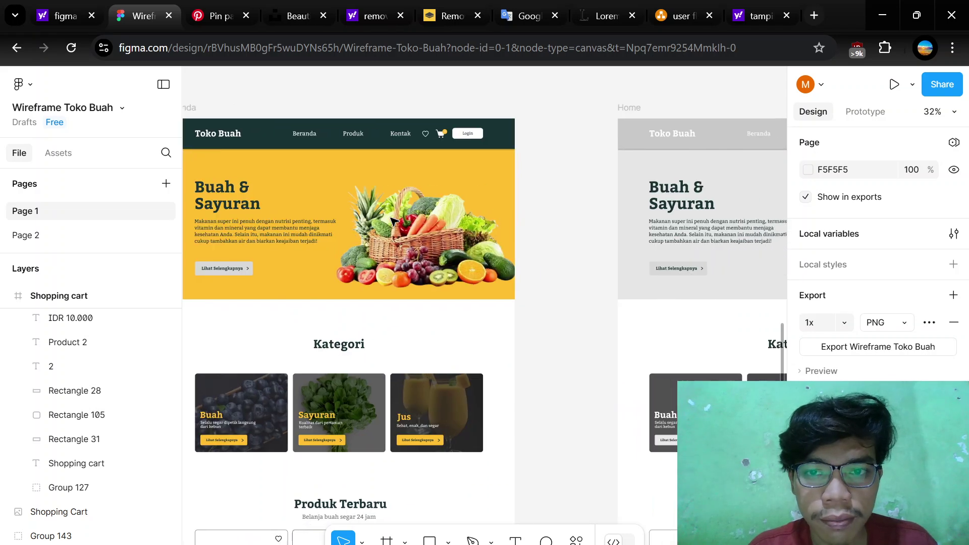
{"action": "scroll", "coordinate": [444, 195], "scroll_direction": "down", "scroll_amount": 2}
{"action": "scroll", "coordinate": [443, 195], "scroll_direction": "up", "scroll_amount": 2}
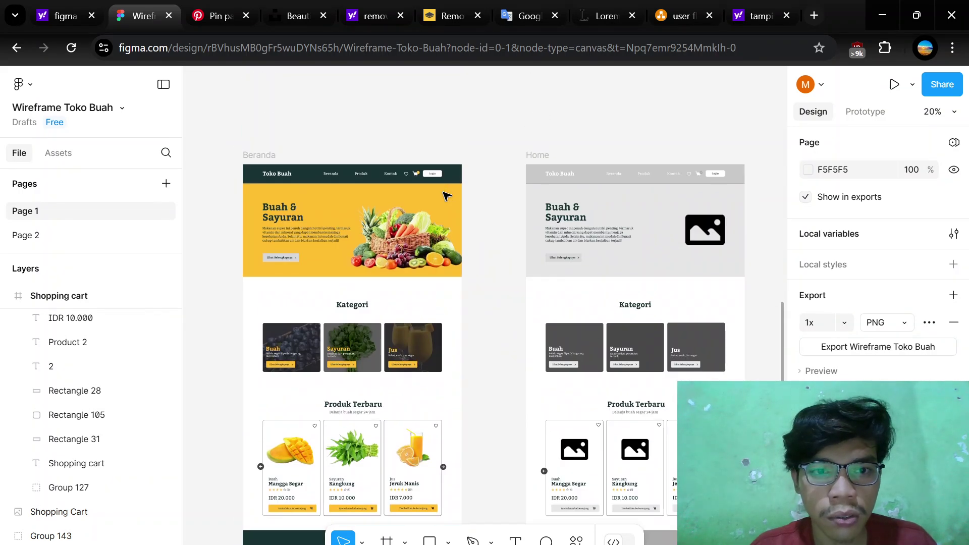
{"action": "scroll", "coordinate": [443, 195], "scroll_direction": "up", "scroll_amount": 3}
- Compare the hero banner's fruit basket image in Beranda with the picture placeholder in the Home wireframe
{"action": "left_click", "coordinate": [519, 288]}
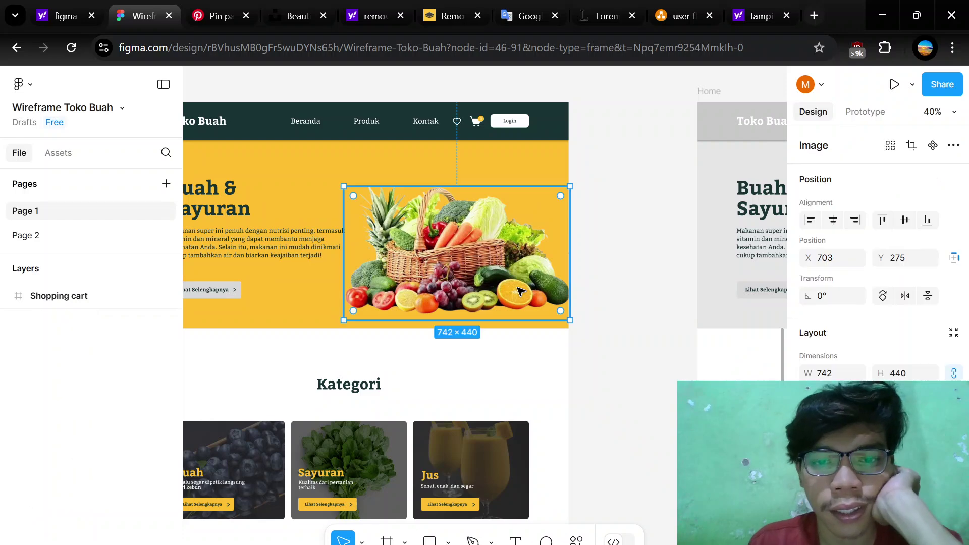
{"action": "scroll", "coordinate": [522, 288], "scroll_direction": "right", "scroll_amount": 10}
{"action": "left_click", "coordinate": [505, 255]}
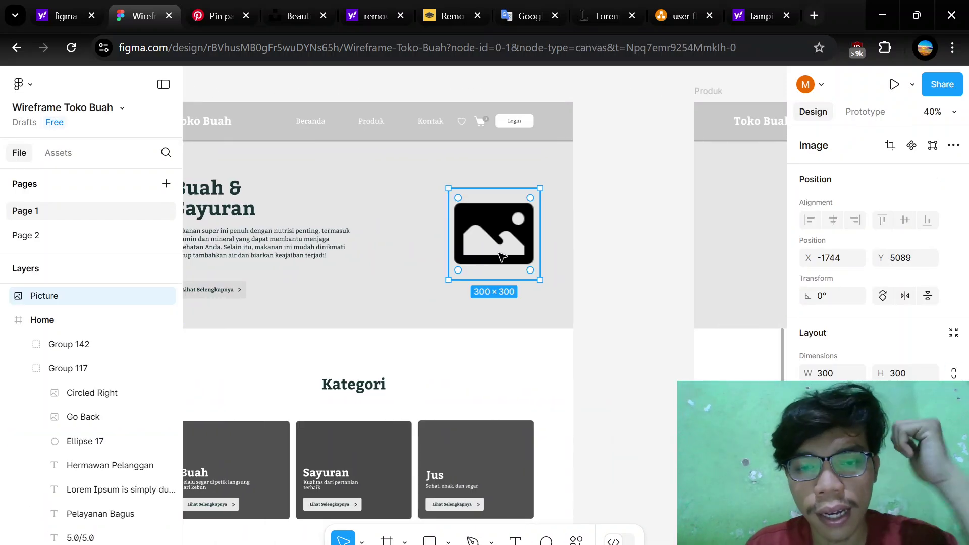
{"action": "scroll", "coordinate": [501, 257], "scroll_direction": "left", "scroll_amount": 3}
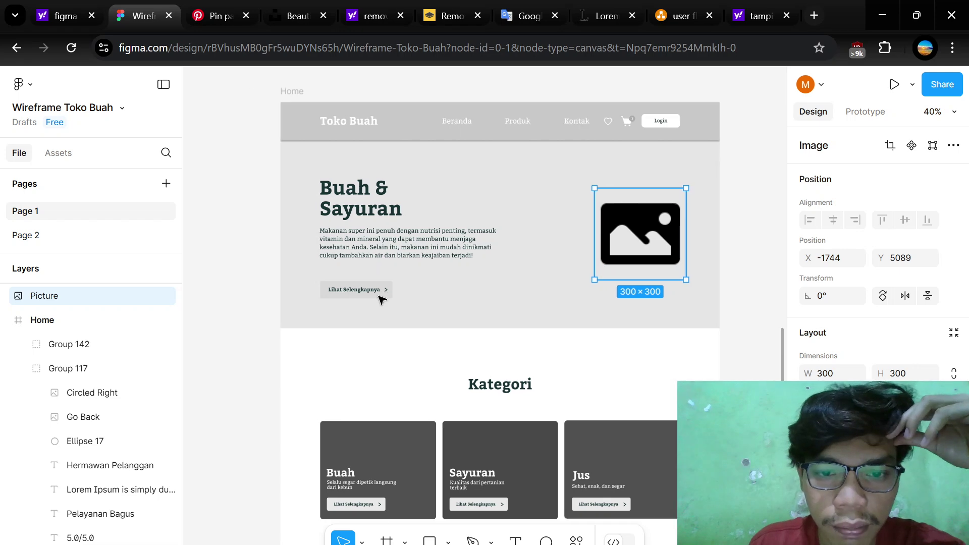
{"action": "scroll", "coordinate": [381, 298], "scroll_direction": "left", "scroll_amount": 10}
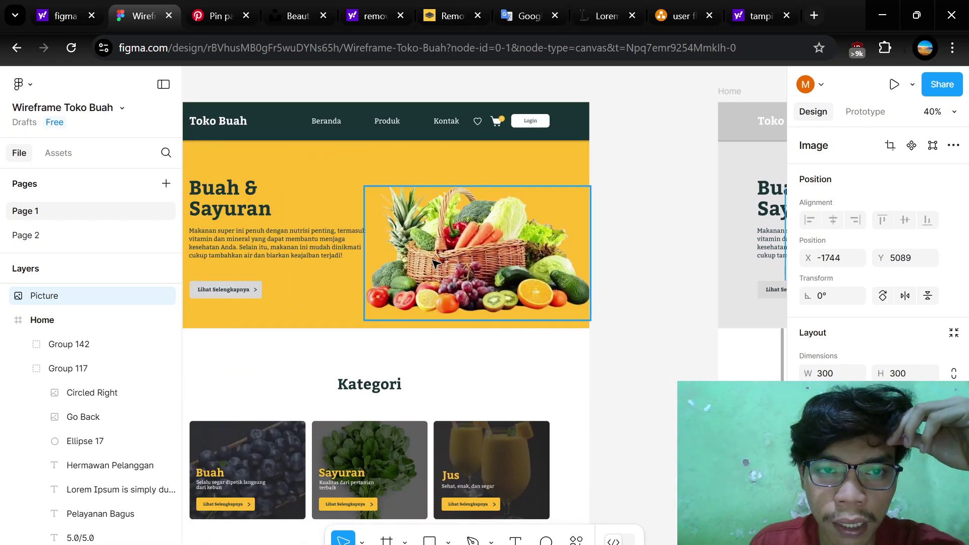
{"action": "scroll", "coordinate": [434, 262], "scroll_direction": "left", "scroll_amount": 3}
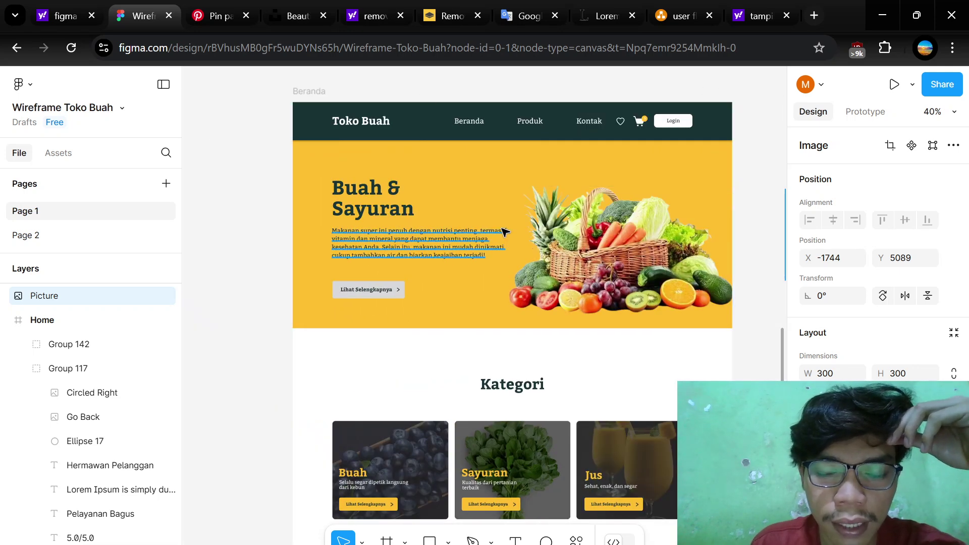
{"action": "left_click", "coordinate": [563, 237]}
{"action": "scroll", "coordinate": [670, 298], "scroll_direction": "right", "scroll_amount": 3}
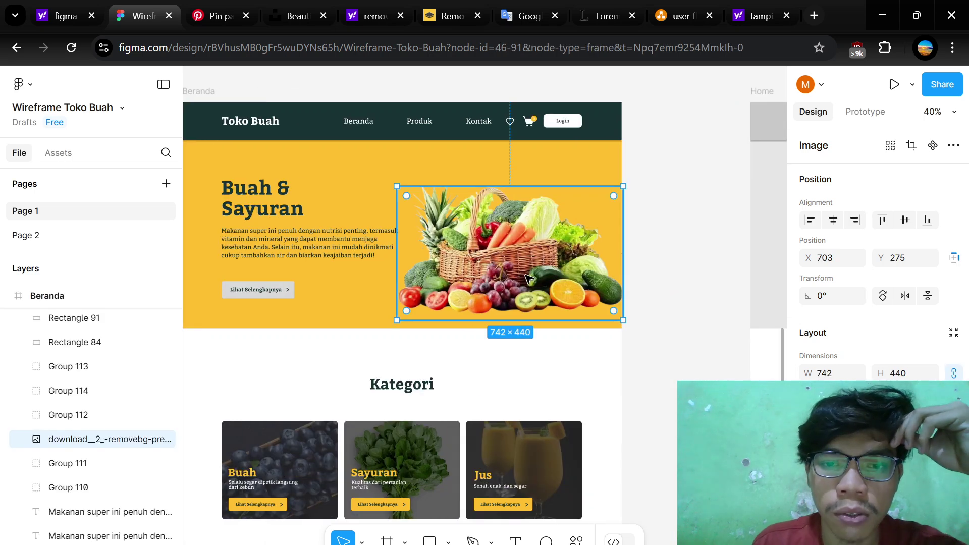
{"action": "scroll", "coordinate": [497, 276], "scroll_direction": "left", "scroll_amount": 3}
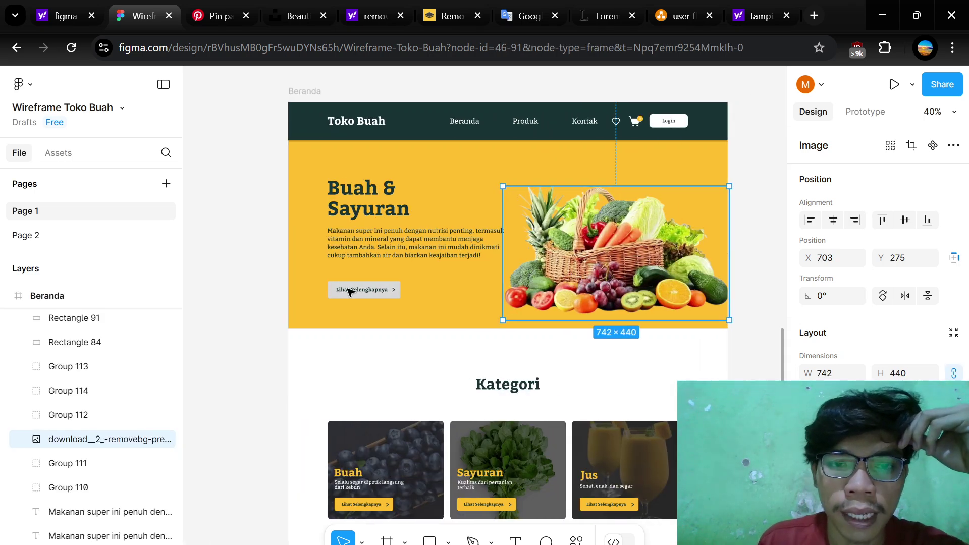
{"action": "left_click", "coordinate": [241, 316]}
- Examine the Kategori, Produk Terbaru and Terlaris sections of the Beranda page
{"action": "scroll", "coordinate": [508, 271], "scroll_direction": "down", "scroll_amount": 8}
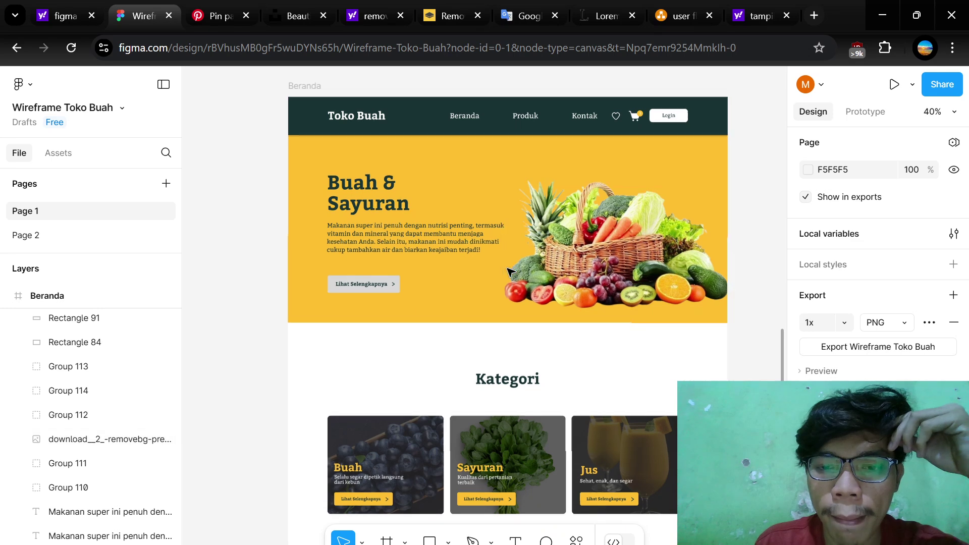
{"action": "scroll", "coordinate": [508, 271], "scroll_direction": "up", "scroll_amount": 3}
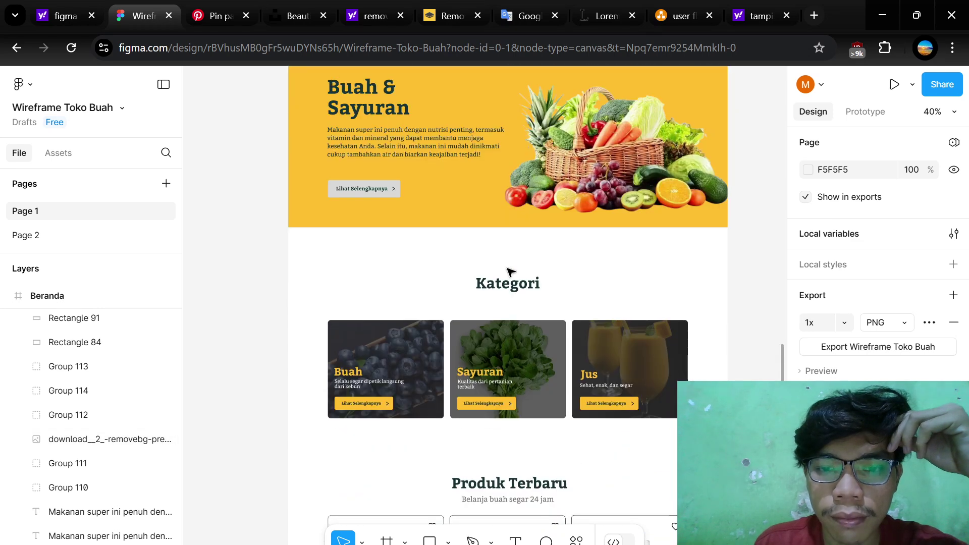
{"action": "scroll", "coordinate": [509, 272], "scroll_direction": "down", "scroll_amount": 3}
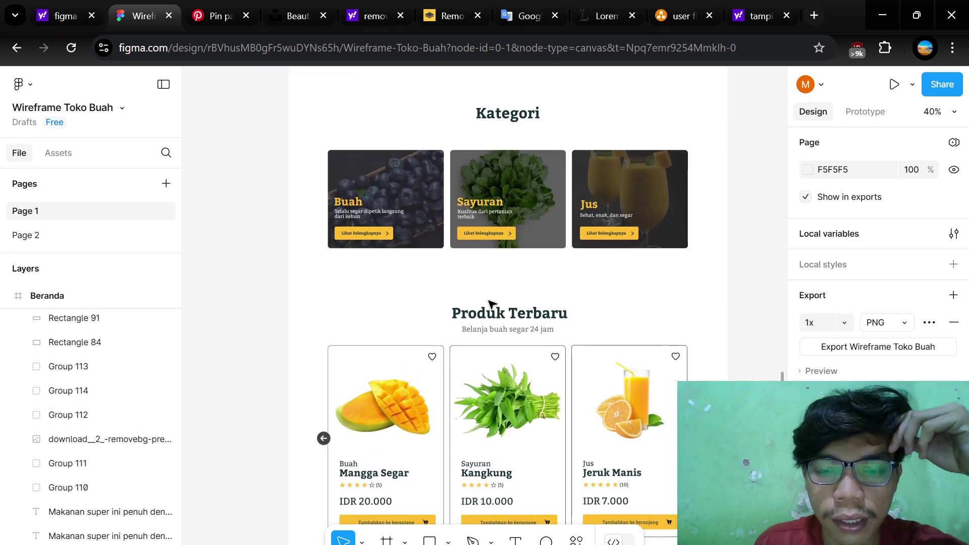
{"action": "scroll", "coordinate": [491, 303], "scroll_direction": "down", "scroll_amount": 3}
{"action": "scroll", "coordinate": [489, 303], "scroll_direction": "down", "scroll_amount": 1}
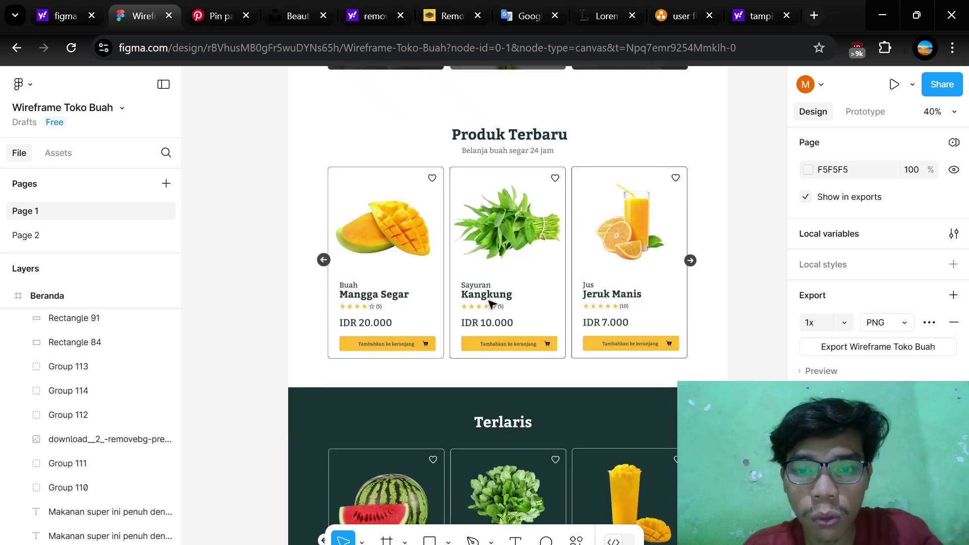
{"action": "scroll", "coordinate": [411, 277], "scroll_direction": "up", "scroll_amount": 2}
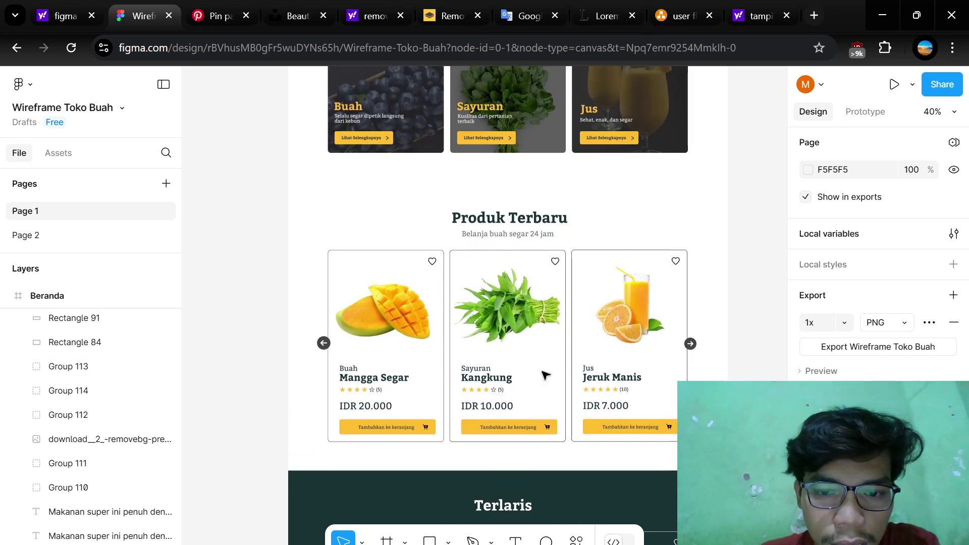
{"action": "scroll", "coordinate": [565, 379], "scroll_direction": "up", "scroll_amount": 3}
{"action": "scroll", "coordinate": [567, 380], "scroll_direction": "down", "scroll_amount": 6}
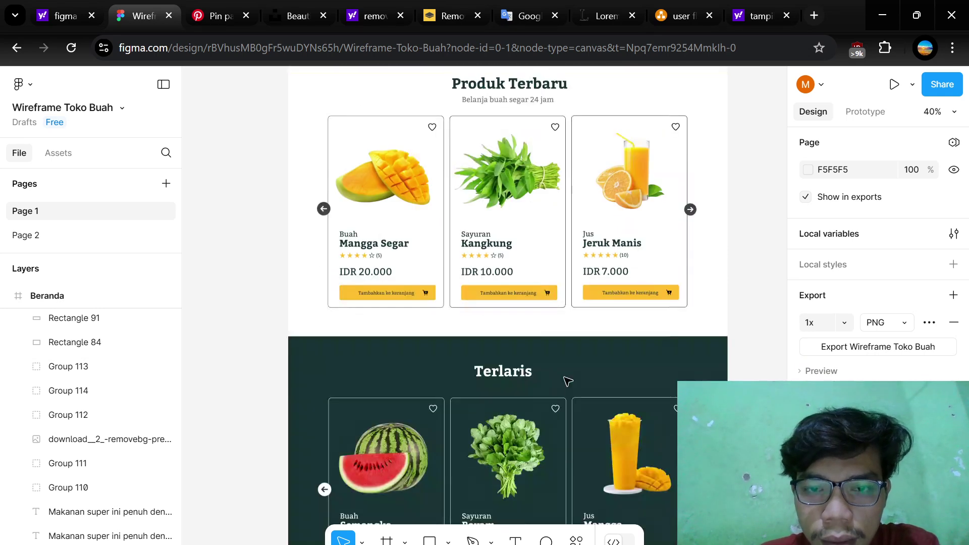
{"action": "scroll", "coordinate": [560, 393], "scroll_direction": "up", "scroll_amount": 3}
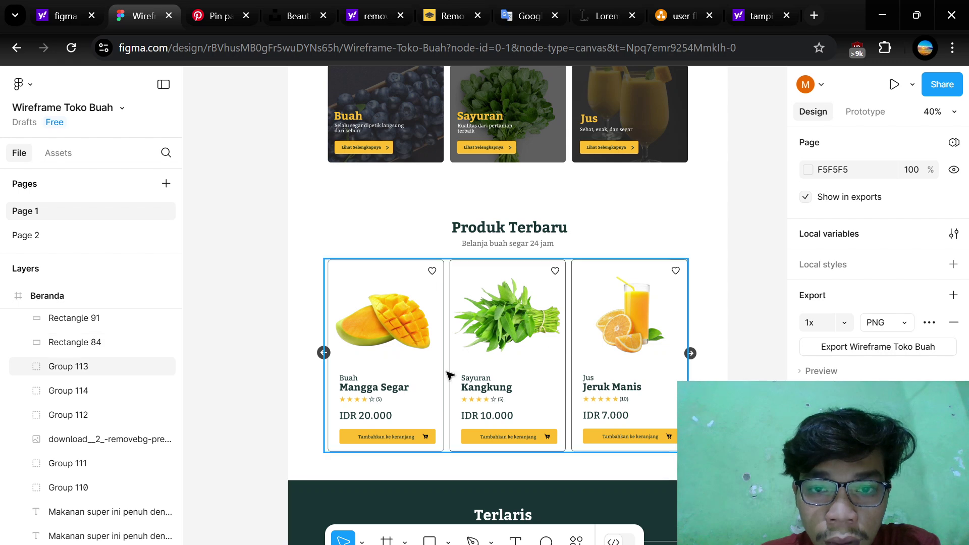
{"action": "scroll", "coordinate": [444, 368], "scroll_direction": "up", "scroll_amount": 3}
{"action": "scroll", "coordinate": [449, 374], "scroll_direction": "down", "scroll_amount": 3}
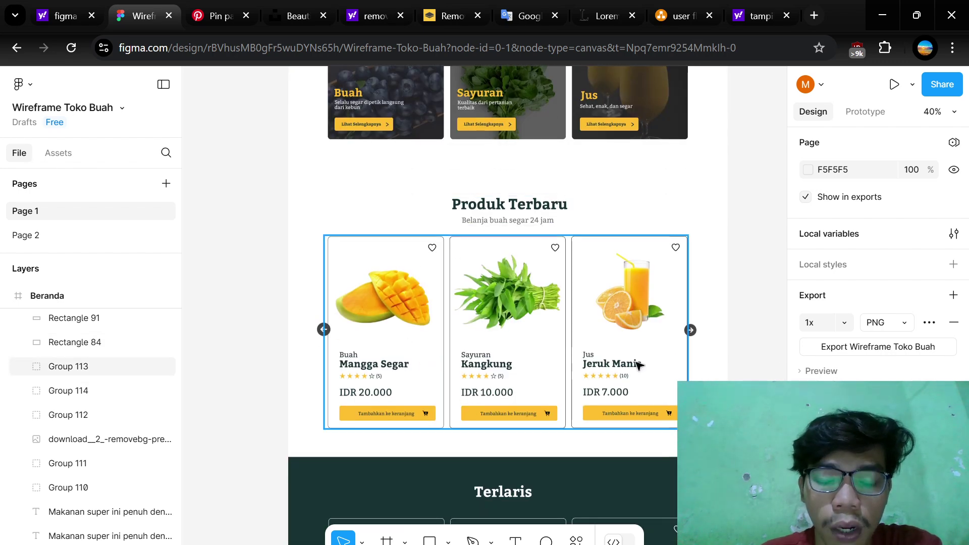
{"action": "scroll", "coordinate": [625, 384], "scroll_direction": "up", "scroll_amount": 2}
{"action": "scroll", "coordinate": [622, 385], "scroll_direction": "up", "scroll_amount": 2}
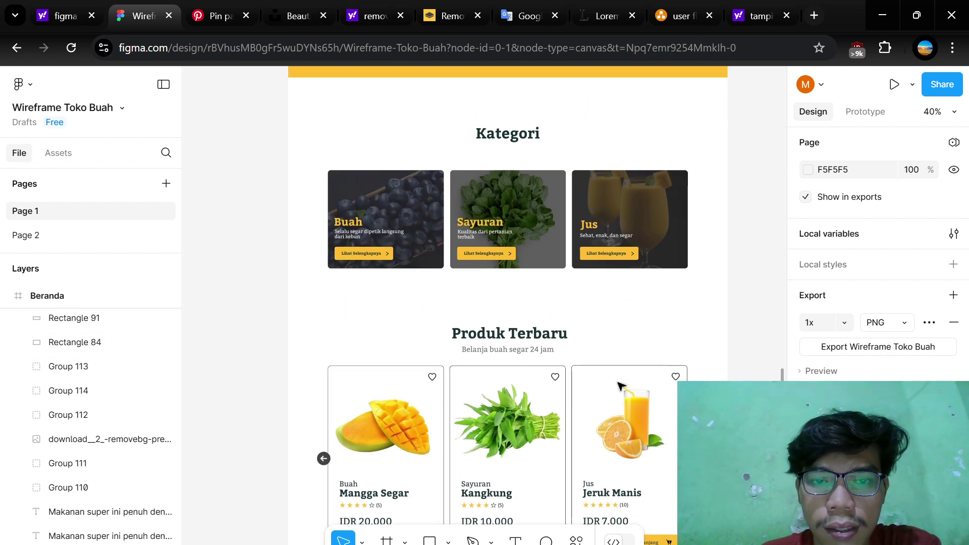
- Examine the Terlaris product cards, Testimoni reviews and footer of the coloured Beranda page
{"action": "scroll", "coordinate": [621, 385], "scroll_direction": "down", "scroll_amount": 5}
{"action": "scroll", "coordinate": [621, 386], "scroll_direction": "down", "scroll_amount": 3}
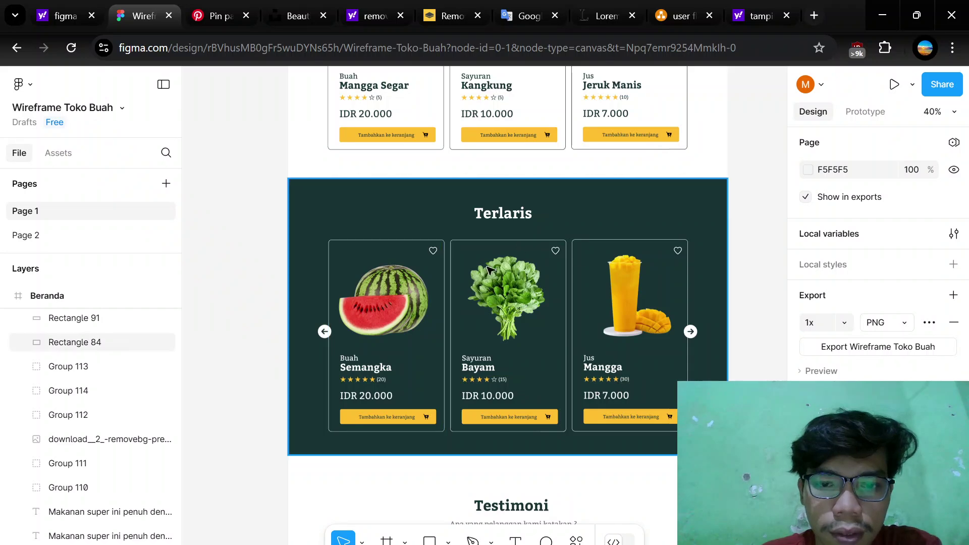
{"action": "scroll", "coordinate": [543, 359], "scroll_direction": "down", "scroll_amount": 3}
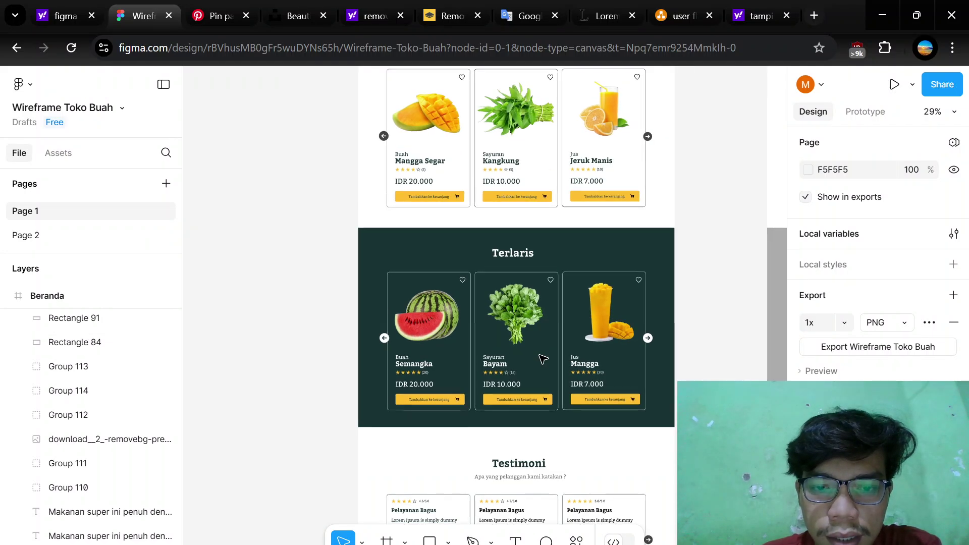
{"action": "scroll", "coordinate": [544, 361], "scroll_direction": "down", "scroll_amount": 4}
{"action": "scroll", "coordinate": [535, 333], "scroll_direction": "up", "scroll_amount": 2}
{"action": "scroll", "coordinate": [532, 322], "scroll_direction": "up", "scroll_amount": 3}
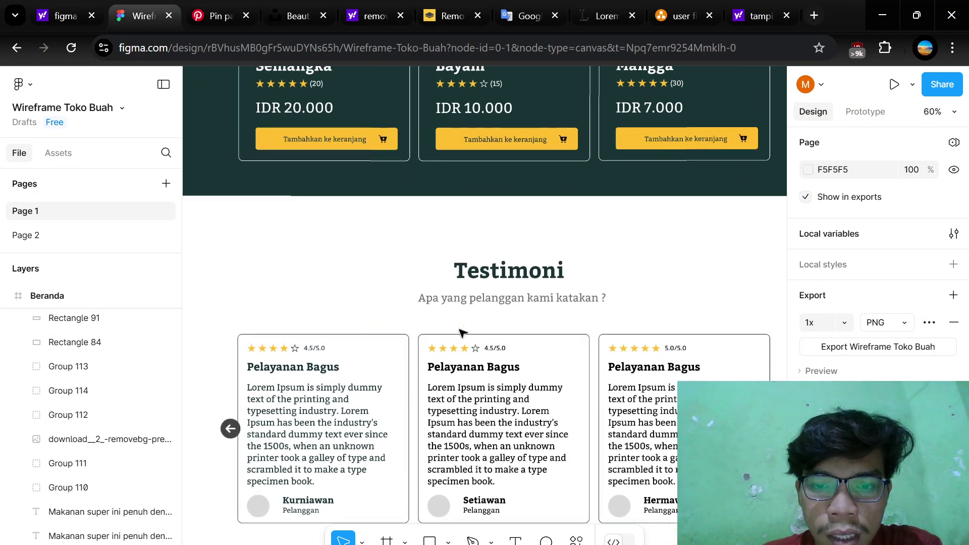
{"action": "scroll", "coordinate": [534, 294], "scroll_direction": "down", "scroll_amount": 4}
{"action": "scroll", "coordinate": [505, 227], "scroll_direction": "down", "scroll_amount": 3}
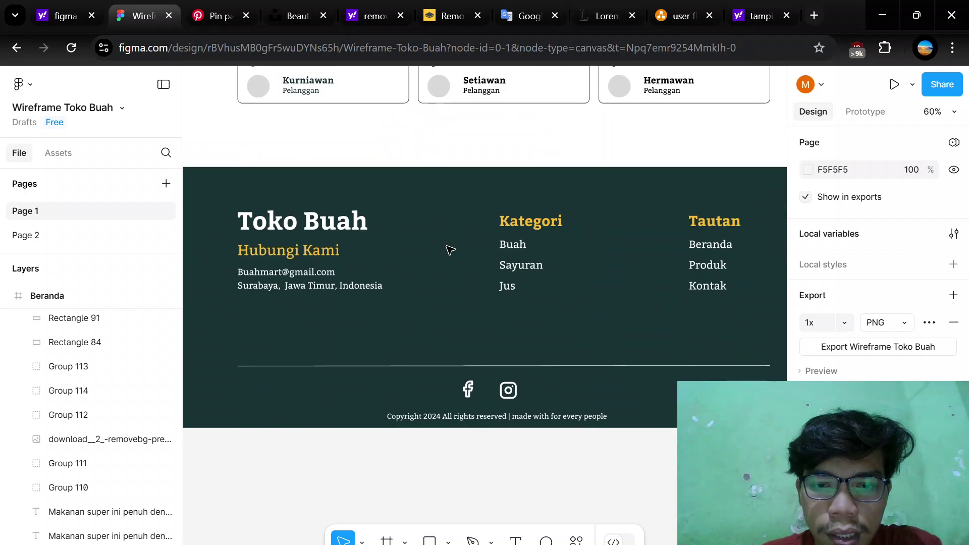
{"action": "scroll", "coordinate": [464, 320], "scroll_direction": "down", "scroll_amount": 2}
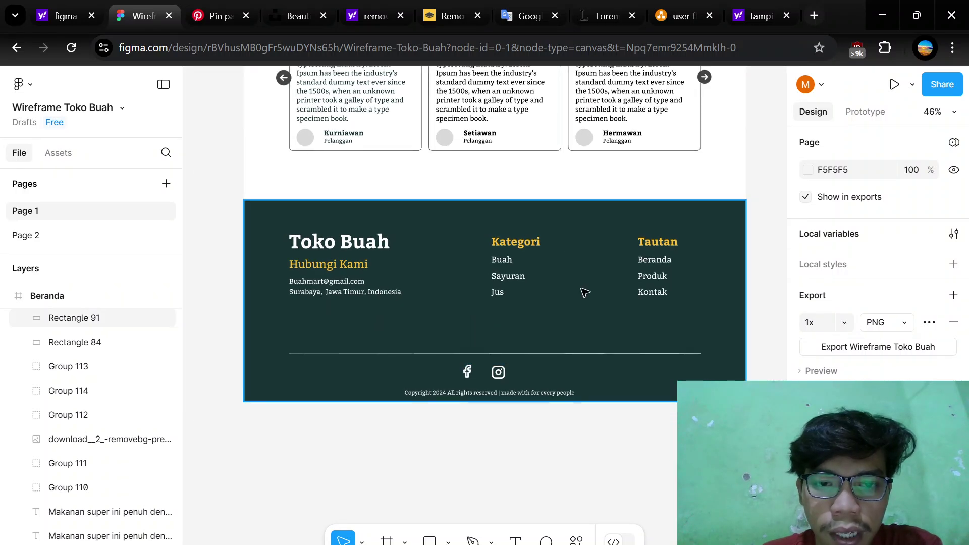
- Compare the whole coloured Beranda page with the grey Home, Produk and Detail wireframes
{"action": "scroll", "coordinate": [585, 292], "scroll_direction": "down", "scroll_amount": 4}
{"action": "scroll", "coordinate": [584, 292], "scroll_direction": "up", "scroll_amount": 5}
{"action": "scroll", "coordinate": [585, 293], "scroll_direction": "down", "scroll_amount": 1}
{"action": "scroll", "coordinate": [584, 293], "scroll_direction": "right", "scroll_amount": 1}
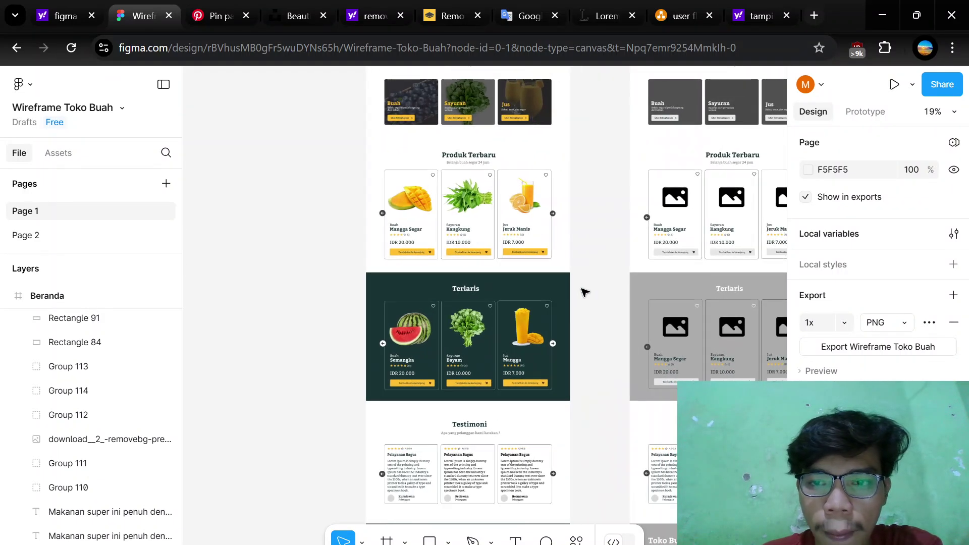
{"action": "scroll", "coordinate": [584, 292], "scroll_direction": "down", "scroll_amount": 2}
{"action": "scroll", "coordinate": [585, 293], "scroll_direction": "left", "scroll_amount": 2}
{"action": "scroll", "coordinate": [584, 292], "scroll_direction": "up", "scroll_amount": 4}
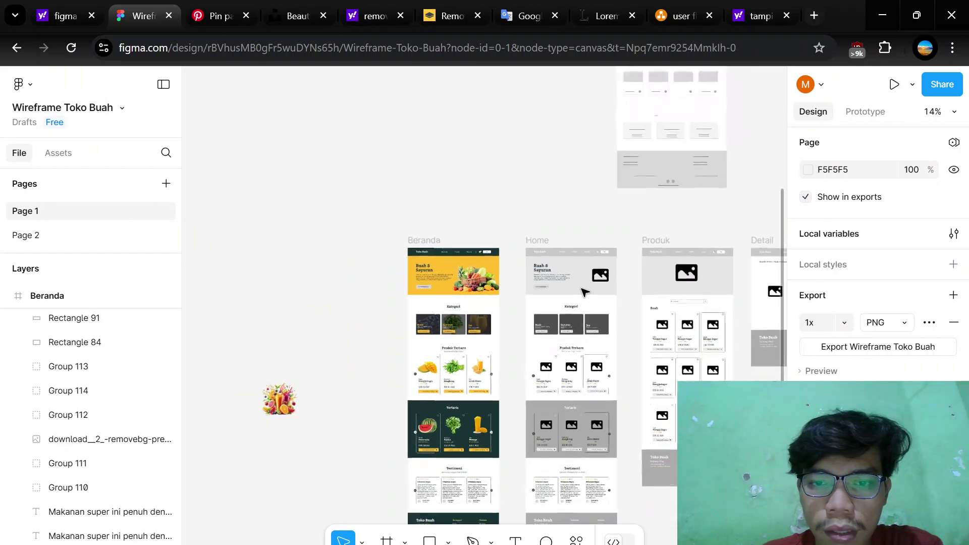
{"action": "scroll", "coordinate": [584, 293], "scroll_direction": "down", "scroll_amount": 2}
{"action": "scroll", "coordinate": [584, 292], "scroll_direction": "right", "scroll_amount": 2}
{"action": "scroll", "coordinate": [585, 293], "scroll_direction": "up", "scroll_amount": 2}
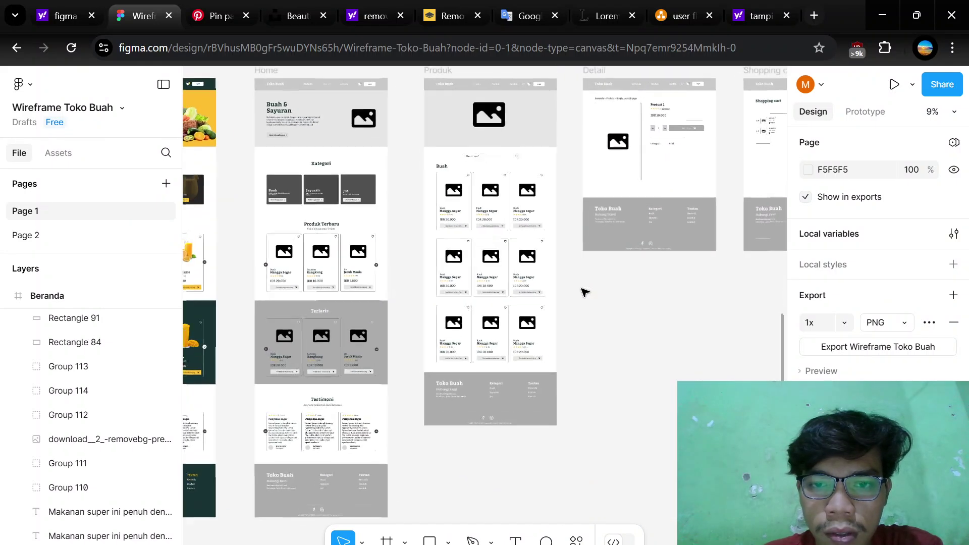
{"action": "scroll", "coordinate": [584, 292], "scroll_direction": "up", "scroll_amount": 2}
{"action": "scroll", "coordinate": [584, 292], "scroll_direction": "left", "scroll_amount": 2}
{"action": "scroll", "coordinate": [584, 292], "scroll_direction": "up", "scroll_amount": 1}
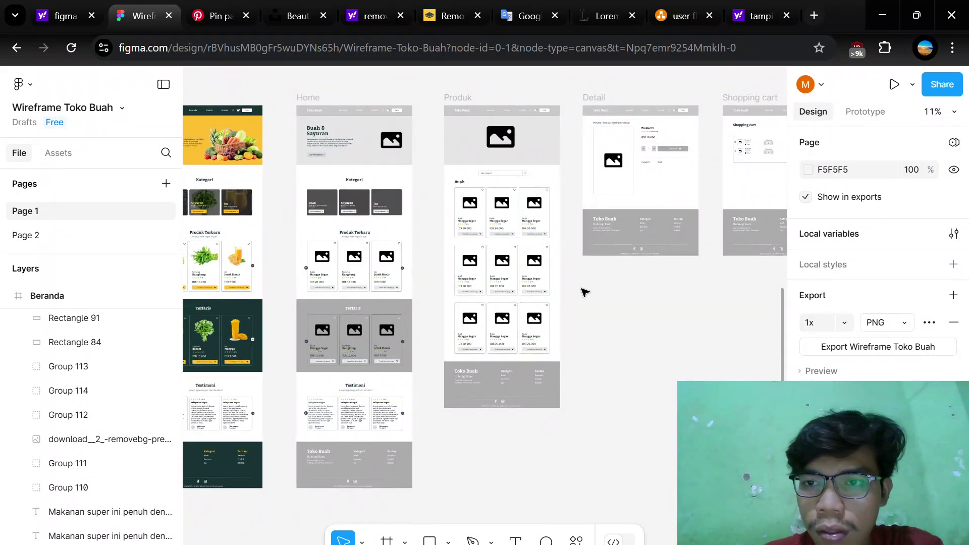
- Look past the Shopping cart wireframe for the earlier checkout and payment designs
{"action": "scroll", "coordinate": [548, 372], "scroll_direction": "right", "scroll_amount": 5}
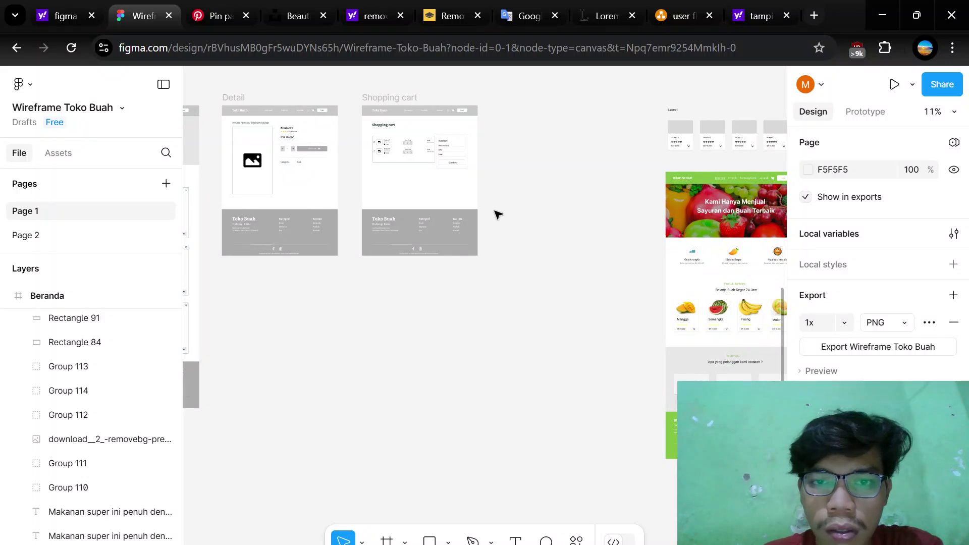
{"action": "scroll", "coordinate": [495, 212], "scroll_direction": "up", "scroll_amount": 3}
{"action": "scroll", "coordinate": [498, 215], "scroll_direction": "up", "scroll_amount": 3}
{"action": "scroll", "coordinate": [498, 215], "scroll_direction": "left", "scroll_amount": 2}
{"action": "scroll", "coordinate": [498, 215], "scroll_direction": "down", "scroll_amount": 3, "text": "ctrl"}
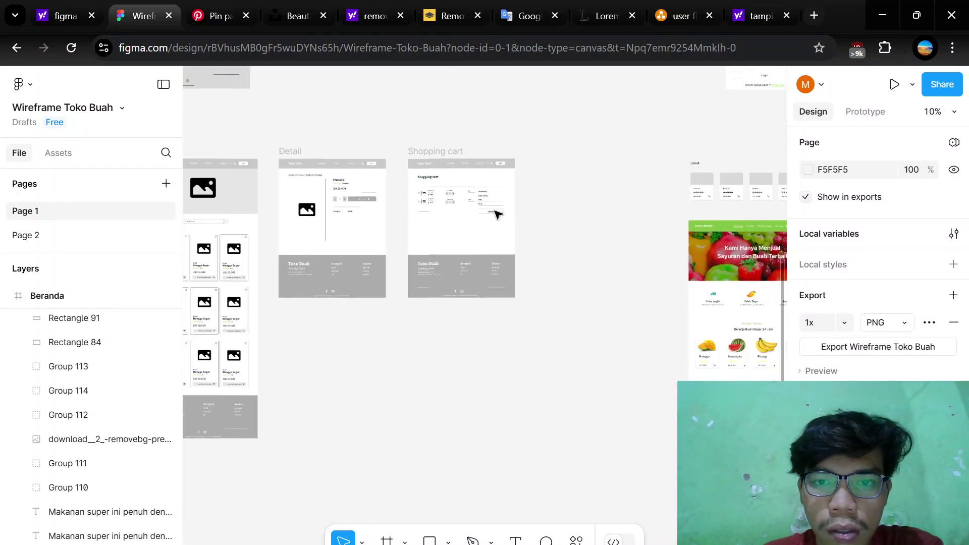
{"action": "scroll", "coordinate": [498, 215], "scroll_direction": "down", "scroll_amount": 5}
{"action": "scroll", "coordinate": [498, 215], "scroll_direction": "right", "scroll_amount": 5}
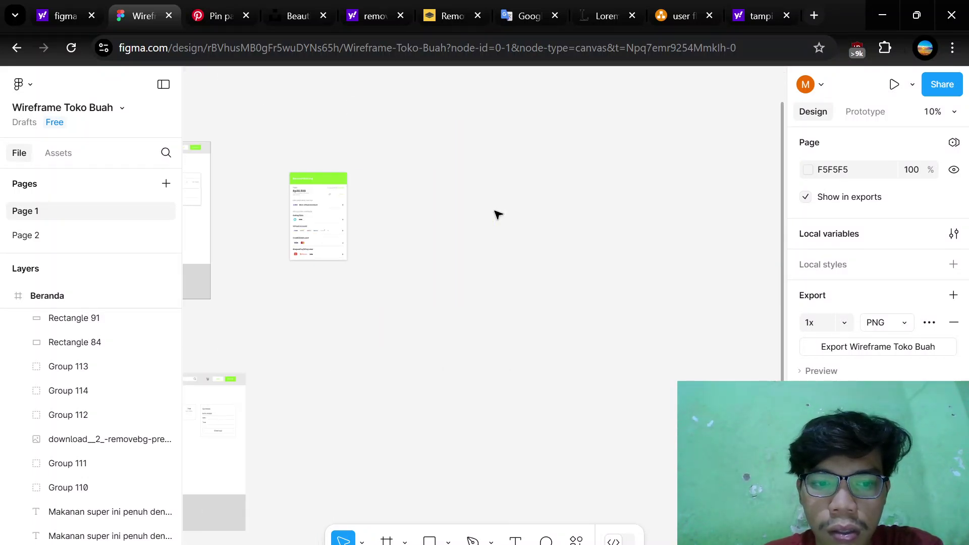
{"action": "scroll", "coordinate": [498, 215], "scroll_direction": "up", "scroll_amount": 3, "text": "ctrl"}
{"action": "scroll", "coordinate": [381, 229], "scroll_direction": "left", "scroll_amount": 5}
{"action": "scroll", "coordinate": [381, 229], "scroll_direction": "up", "scroll_amount": 1}
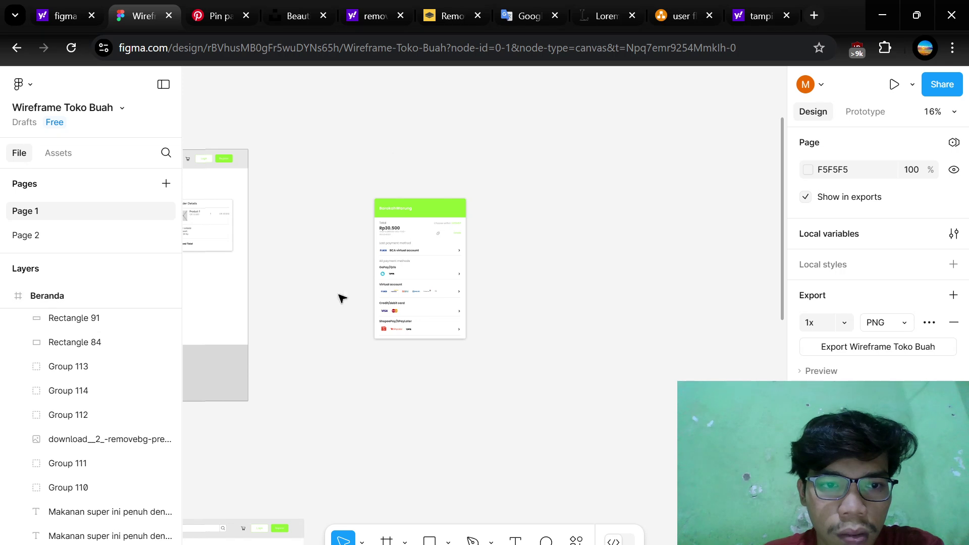
{"action": "scroll", "coordinate": [413, 197], "scroll_direction": "left", "scroll_amount": 4}
{"action": "scroll", "coordinate": [413, 197], "scroll_direction": "right", "scroll_amount": 2}
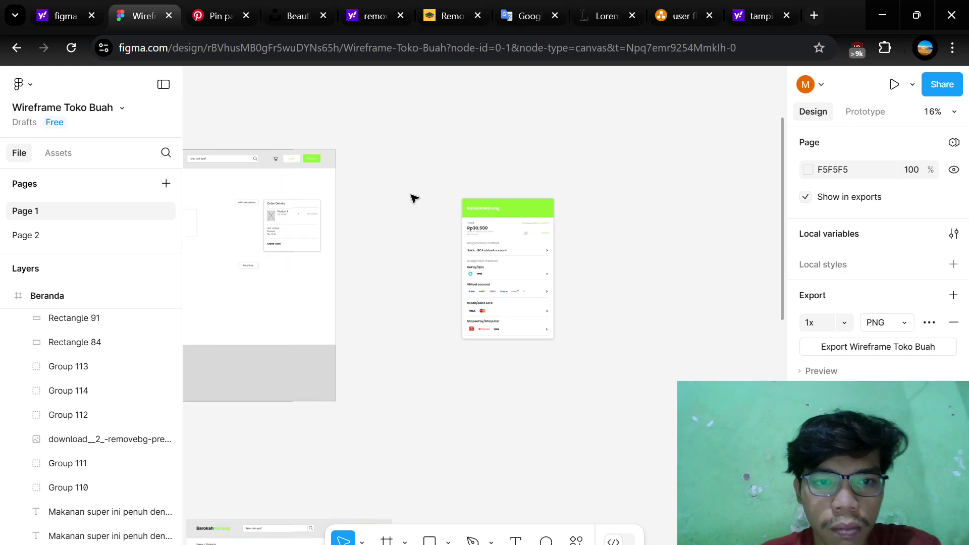
- Examine the BarokahWarung payment method design and select its group
{"action": "scroll", "coordinate": [396, 202], "scroll_direction": "up", "scroll_amount": 3, "text": "ctrl"}
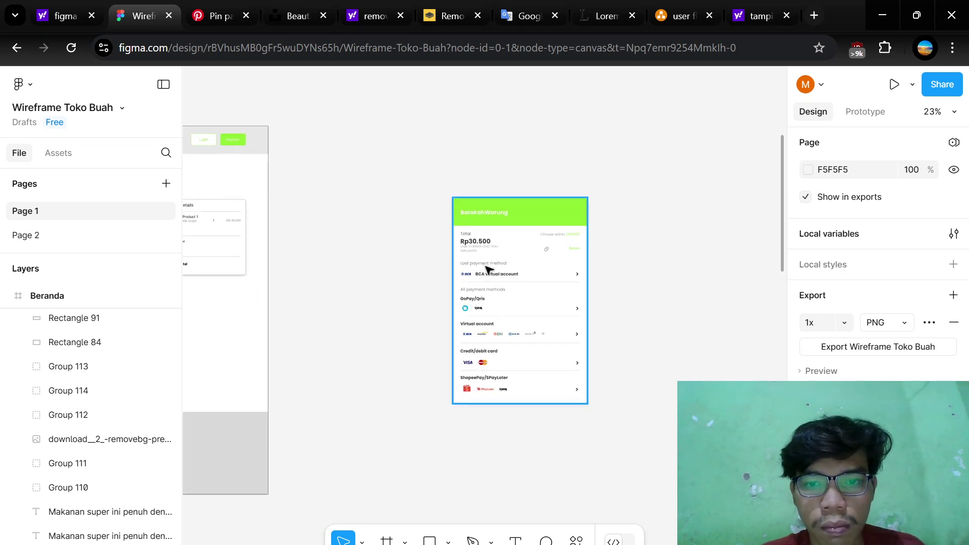
{"action": "scroll", "coordinate": [512, 189], "scroll_direction": "up", "scroll_amount": 5, "text": "ctrl"}
{"action": "scroll", "coordinate": [512, 185], "scroll_direction": "up", "scroll_amount": 3}
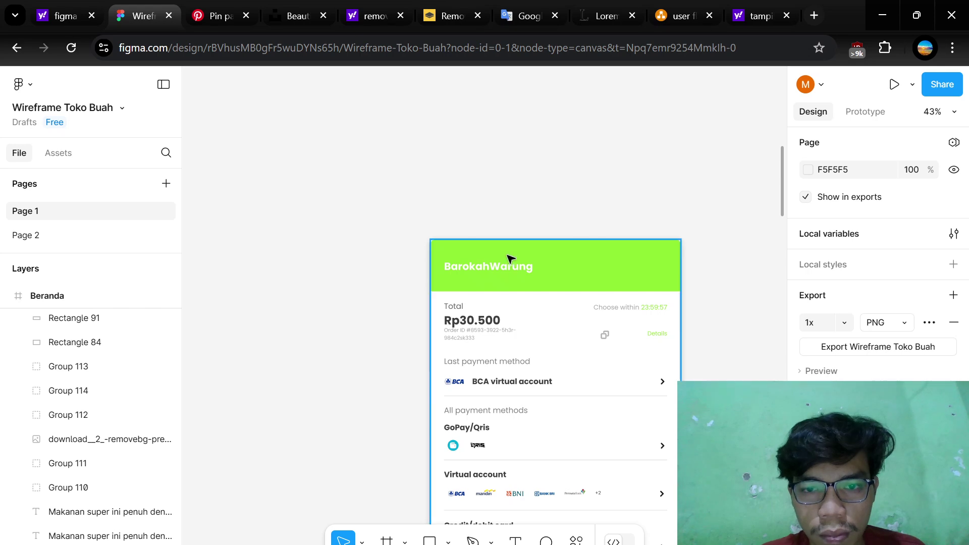
{"action": "left_click", "coordinate": [512, 273]}
{"action": "scroll", "coordinate": [427, 357], "scroll_direction": "down", "scroll_amount": 3, "text": "ctrl"}
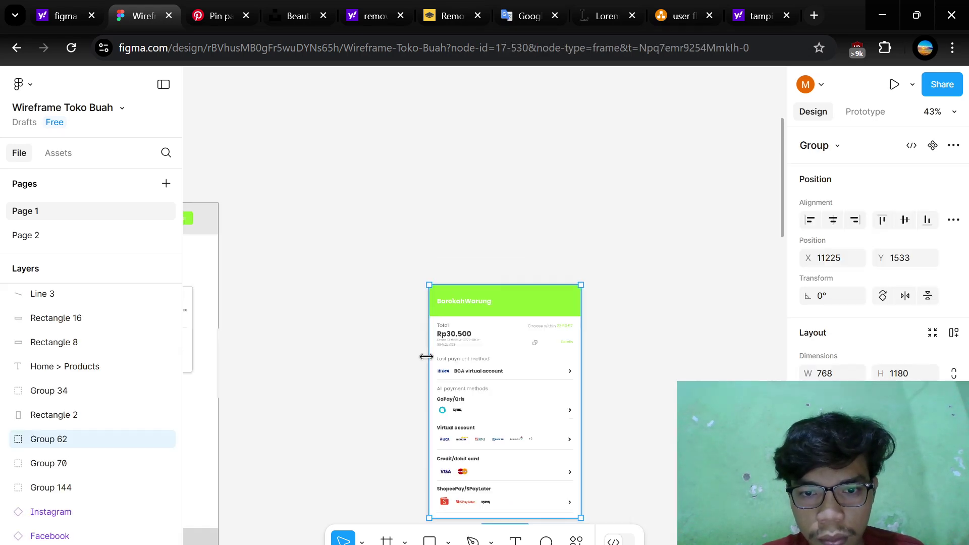
- Review the green Buah Segar page and the row of Beranda, Home, Produk, Detail and Shopping cart frames
{"action": "scroll", "coordinate": [510, 324], "scroll_direction": "down", "scroll_amount": 8}
{"action": "scroll", "coordinate": [513, 324], "scroll_direction": "up", "scroll_amount": 5}
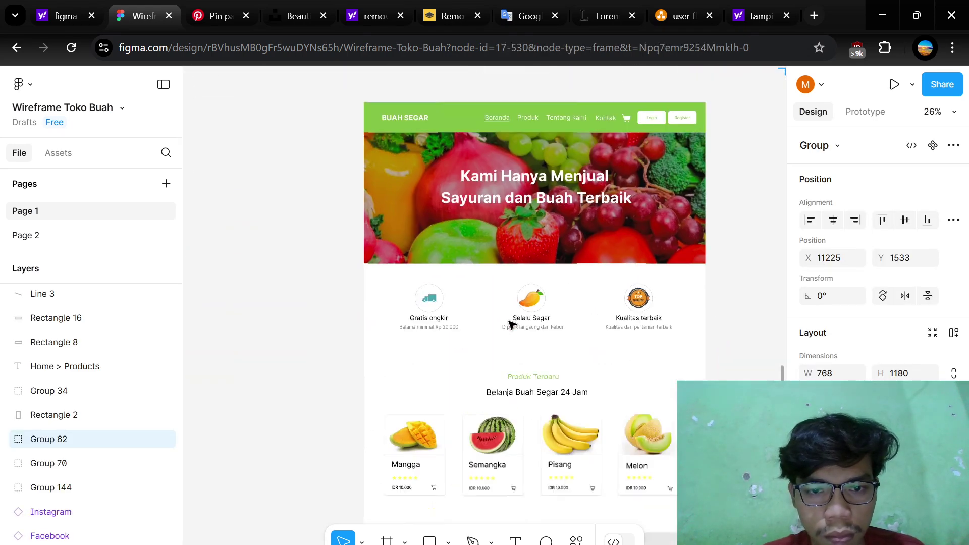
{"action": "scroll", "coordinate": [513, 325], "scroll_direction": "left", "scroll_amount": 8}
{"action": "scroll", "coordinate": [510, 324], "scroll_direction": "left", "scroll_amount": 2}
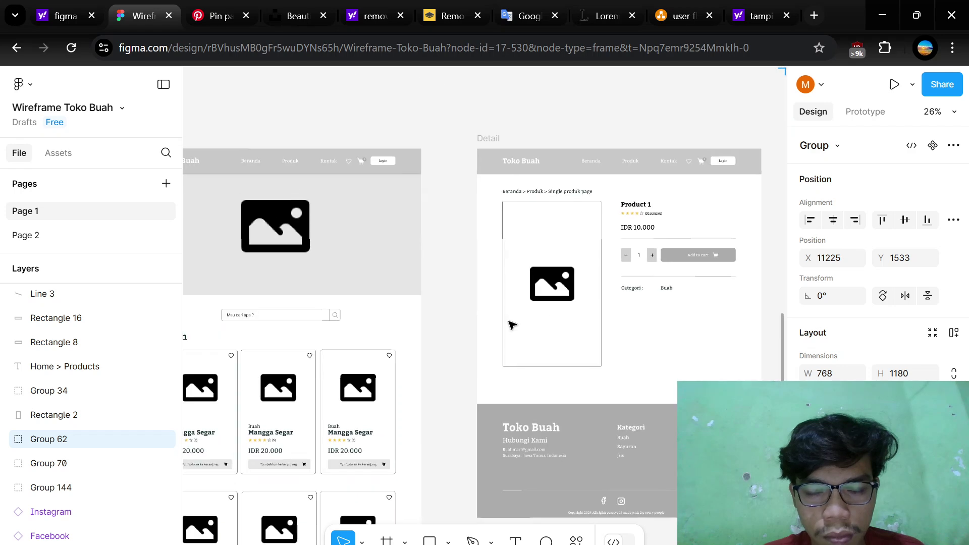
{"action": "scroll", "coordinate": [558, 303], "scroll_direction": "down", "scroll_amount": 2, "text": "ctrl"}
{"action": "scroll", "coordinate": [559, 309], "scroll_direction": "left", "scroll_amount": 6}
{"action": "scroll", "coordinate": [562, 309], "scroll_direction": "right", "scroll_amount": 5}
{"action": "scroll", "coordinate": [561, 308], "scroll_direction": "down", "scroll_amount": 2}
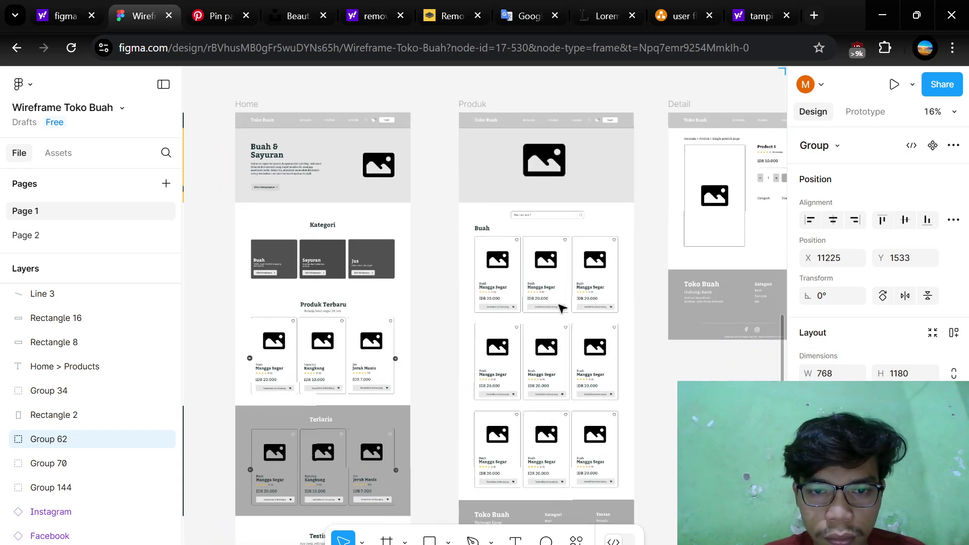
{"action": "scroll", "coordinate": [614, 348], "scroll_direction": "down", "scroll_amount": 5, "text": "ctrl"}
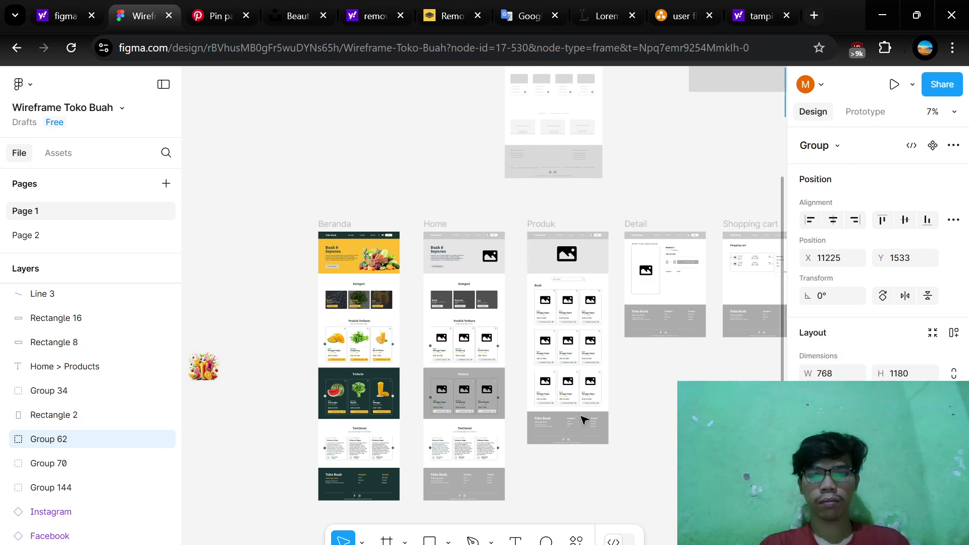
{"action": "left_click", "coordinate": [656, 544]}
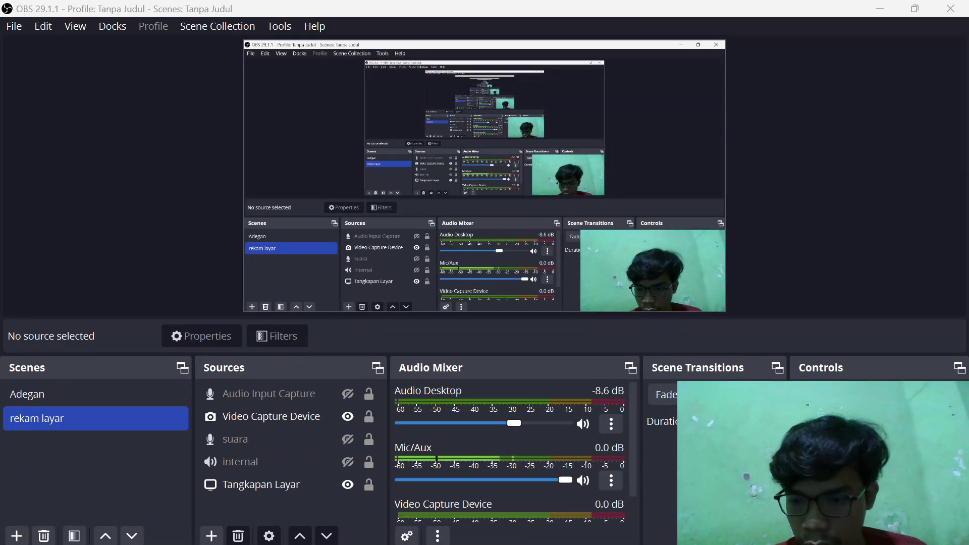
{"action": "key", "text": "alt+Tab"}
- Examine the earlier Registrasi Form, Login Form, checkout and payment designs beside the Shopping cart wireframe
{"action": "scroll", "coordinate": [608, 369], "scroll_direction": "right", "scroll_amount": 3}
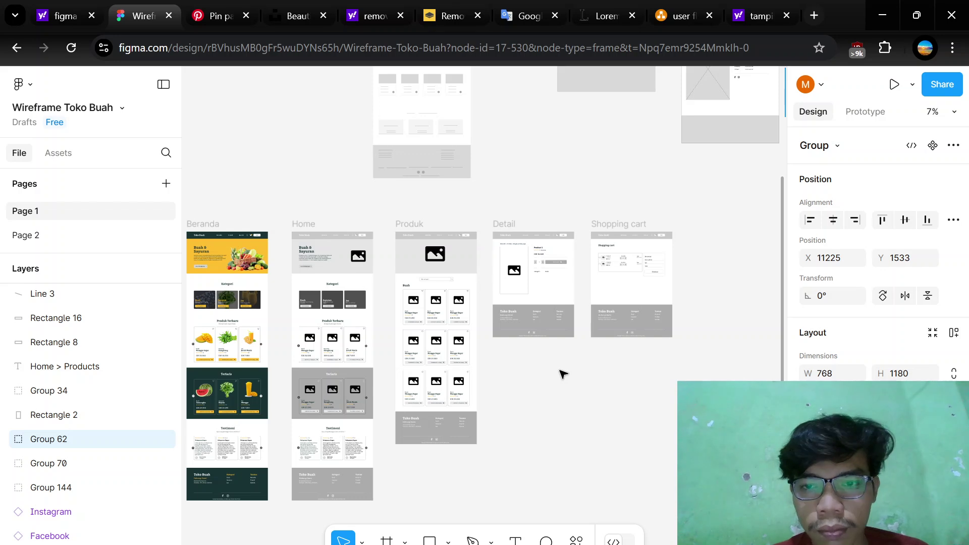
{"action": "scroll", "coordinate": [563, 374], "scroll_direction": "right", "scroll_amount": 3}
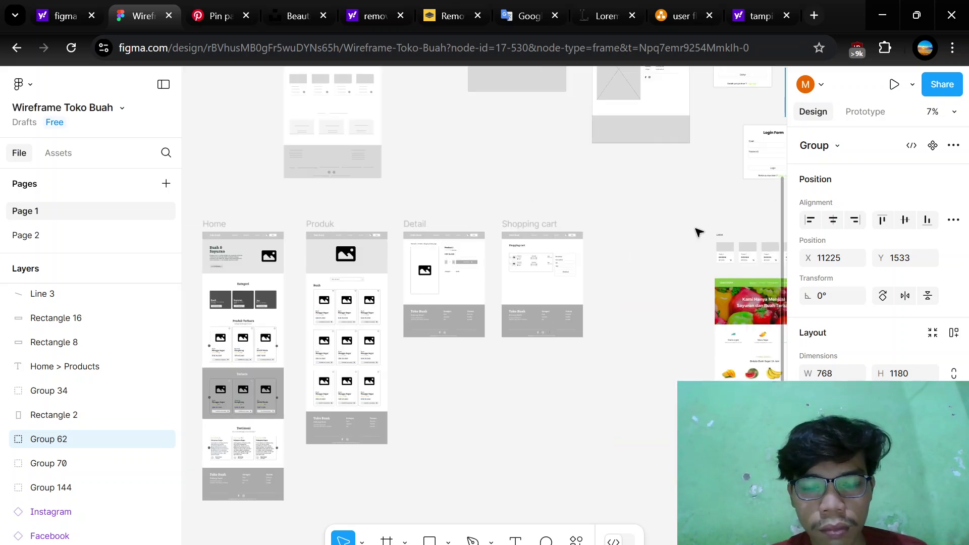
{"action": "scroll", "coordinate": [698, 231], "scroll_direction": "up", "scroll_amount": 2}
{"action": "scroll", "coordinate": [698, 232], "scroll_direction": "right", "scroll_amount": 10}
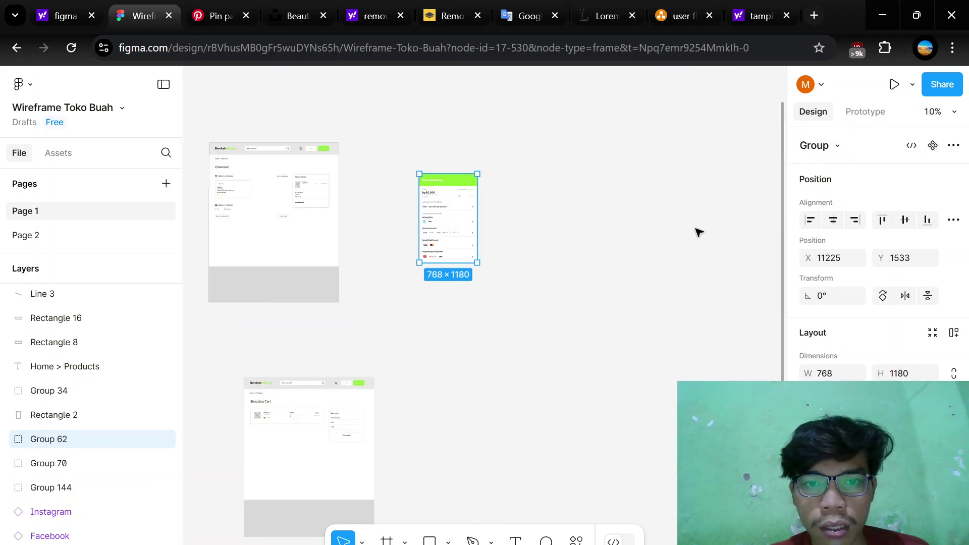
{"action": "scroll", "coordinate": [608, 248], "scroll_direction": "left", "scroll_amount": 5}
{"action": "scroll", "coordinate": [607, 249], "scroll_direction": "up", "scroll_amount": 3}
{"action": "scroll", "coordinate": [607, 248], "scroll_direction": "left", "scroll_amount": 10}
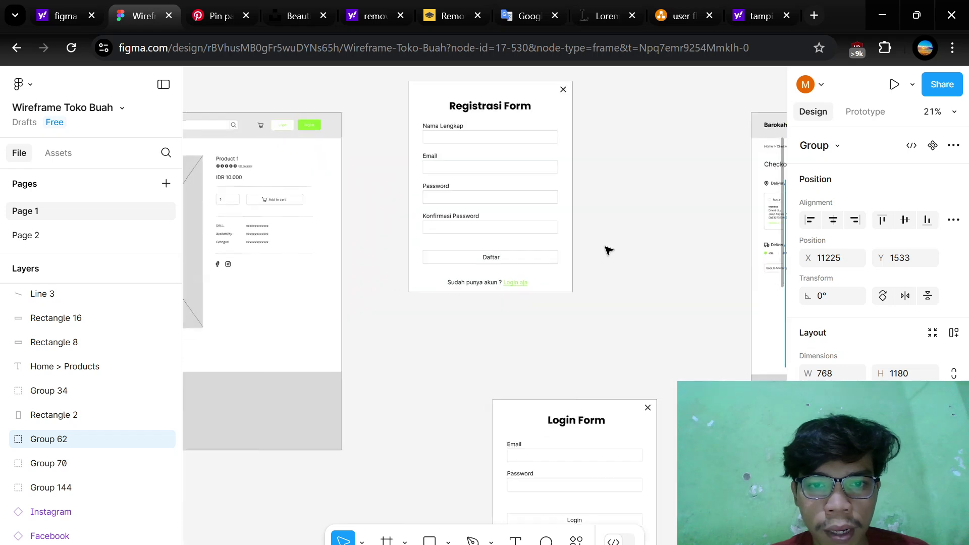
{"action": "scroll", "coordinate": [608, 249], "scroll_direction": "up", "scroll_amount": 3}
{"action": "scroll", "coordinate": [607, 248], "scroll_direction": "right", "scroll_amount": 3}
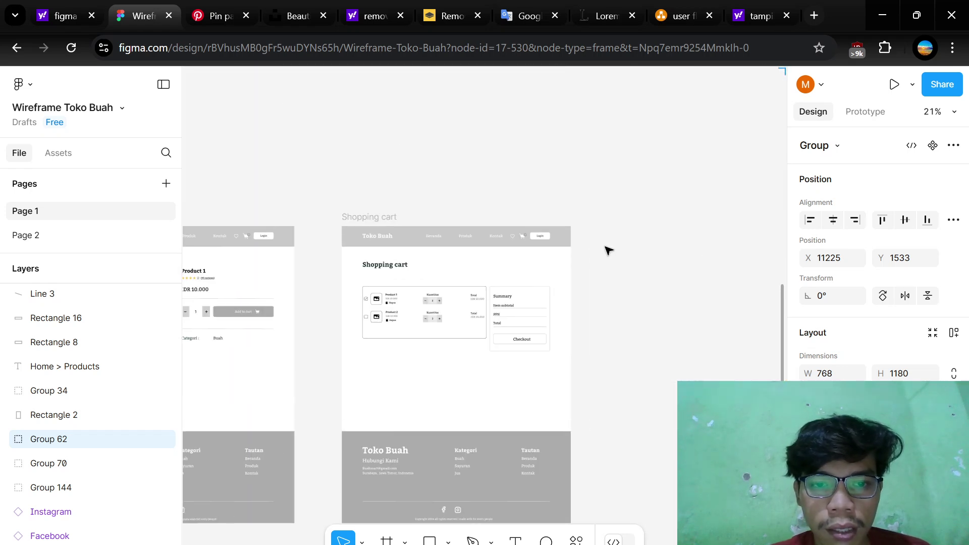
- Examine the earlier BarokahWarung Checkout page with its delivery address and order details sections
{"action": "scroll", "coordinate": [607, 249], "scroll_direction": "up", "scroll_amount": 10}
{"action": "scroll", "coordinate": [607, 248], "scroll_direction": "right", "scroll_amount": 3}
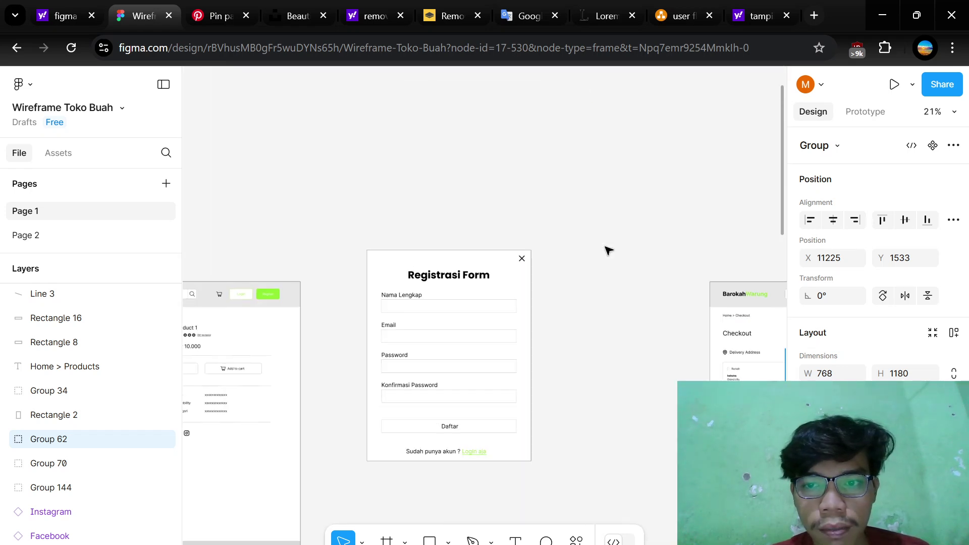
{"action": "scroll", "coordinate": [608, 248], "scroll_direction": "right", "scroll_amount": 3}
{"action": "scroll", "coordinate": [607, 249], "scroll_direction": "right", "scroll_amount": 4}
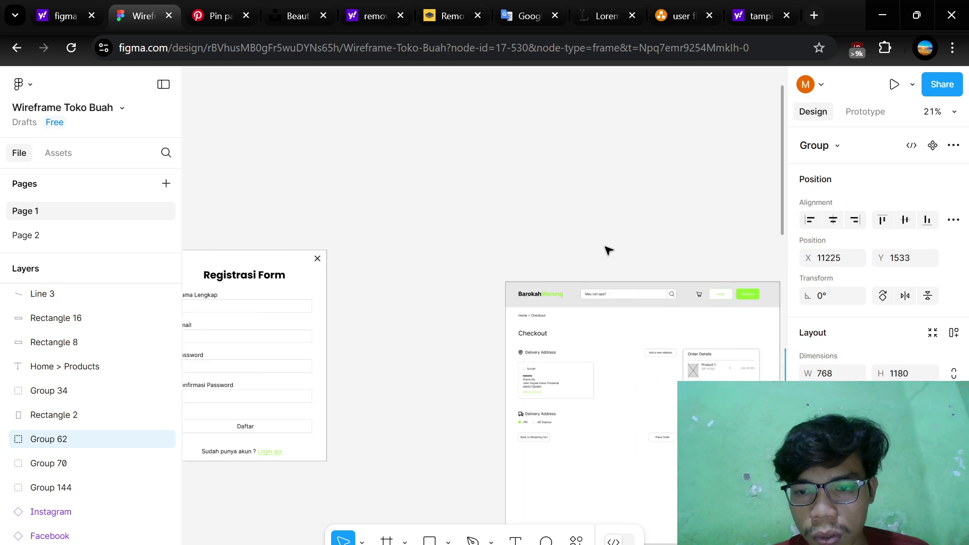
{"action": "scroll", "coordinate": [608, 248], "scroll_direction": "down", "scroll_amount": 10}
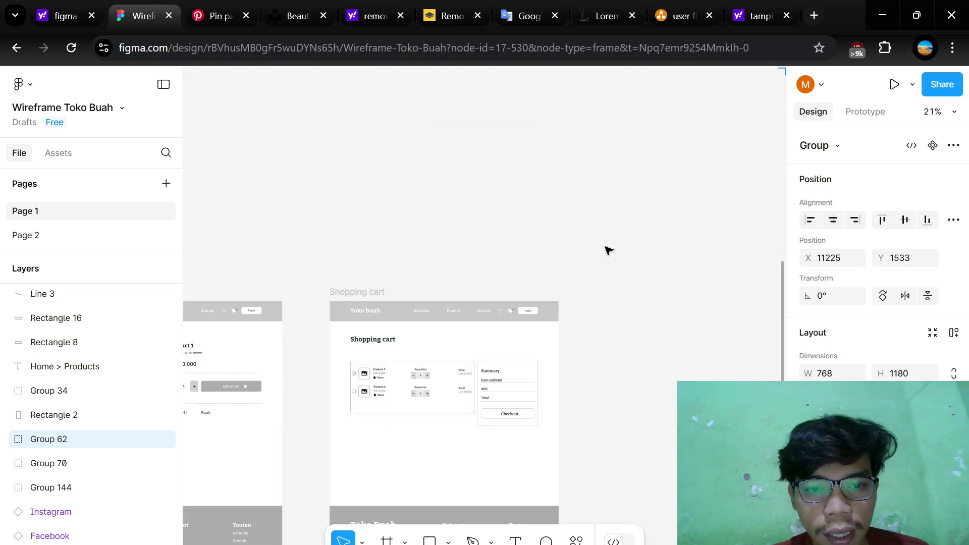
{"action": "scroll", "coordinate": [607, 248], "scroll_direction": "left", "scroll_amount": 4}
- Add a blank 1440 × 1024 frame from the Wireframe desktop preset below the Detail frame
{"action": "left_click", "coordinate": [584, 168]}
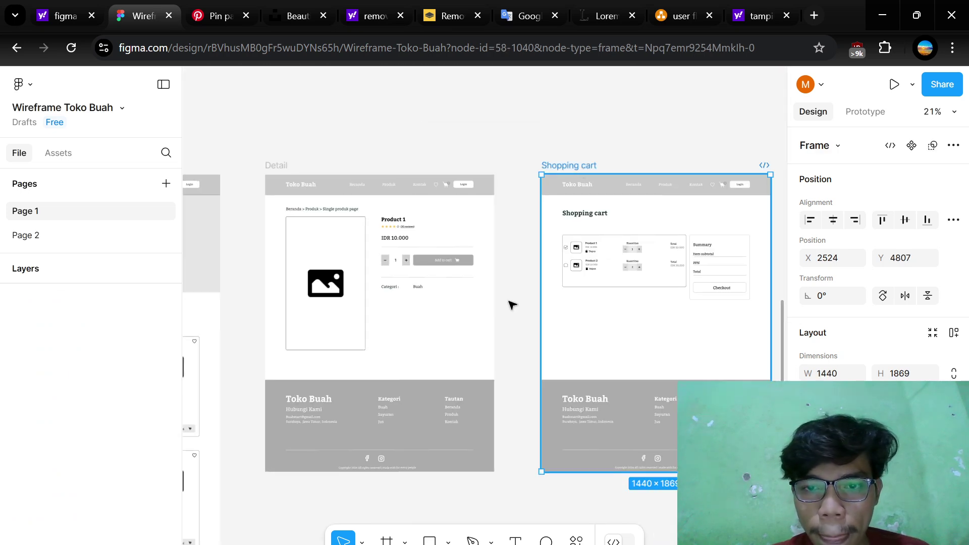
{"action": "scroll", "coordinate": [426, 417], "scroll_direction": "down", "scroll_amount": 5}
{"action": "scroll", "coordinate": [428, 421], "scroll_direction": "left", "scroll_amount": 3}
{"action": "scroll", "coordinate": [427, 419], "scroll_direction": "down", "scroll_amount": 4}
{"action": "scroll", "coordinate": [427, 420], "scroll_direction": "left", "scroll_amount": 1}
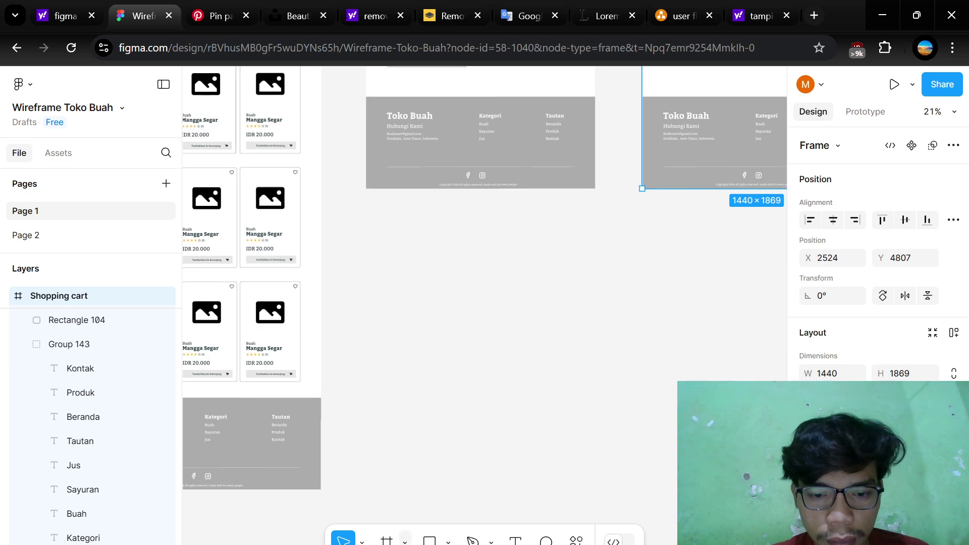
{"action": "left_click", "coordinate": [406, 538]}
{"action": "left_click", "coordinate": [433, 470]}
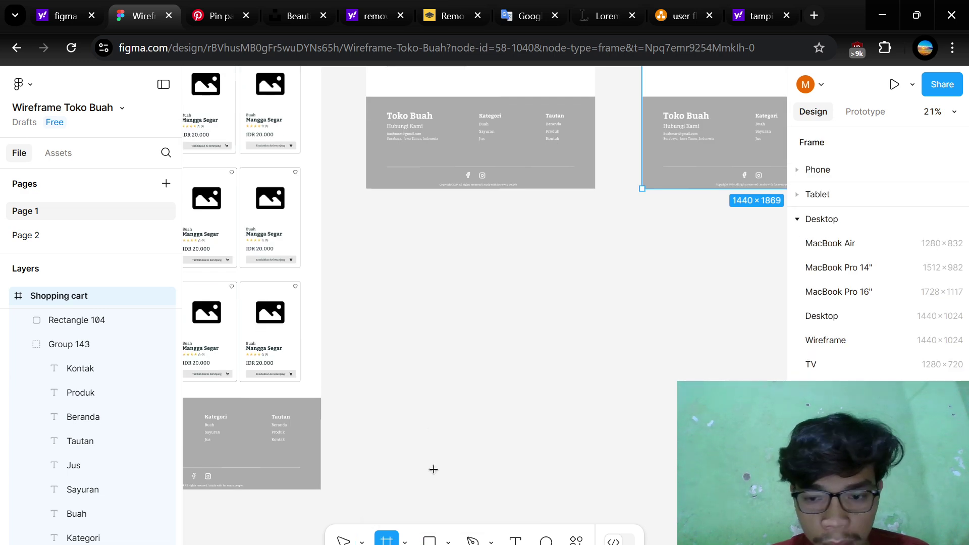
{"action": "scroll", "coordinate": [839, 346], "scroll_direction": "down", "scroll_amount": 1}
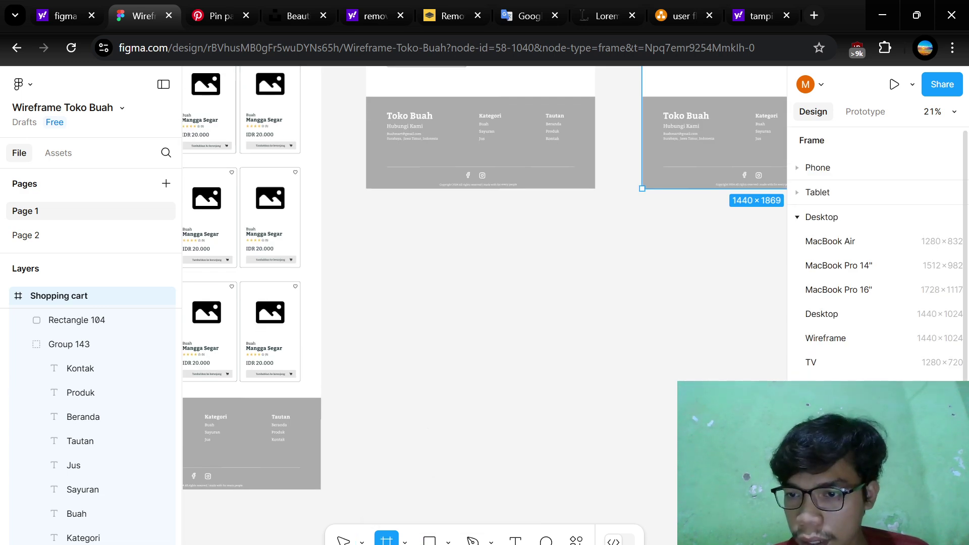
{"action": "left_click", "coordinate": [839, 346]}
{"action": "scroll", "coordinate": [560, 337], "scroll_direction": "down", "scroll_amount": 2}
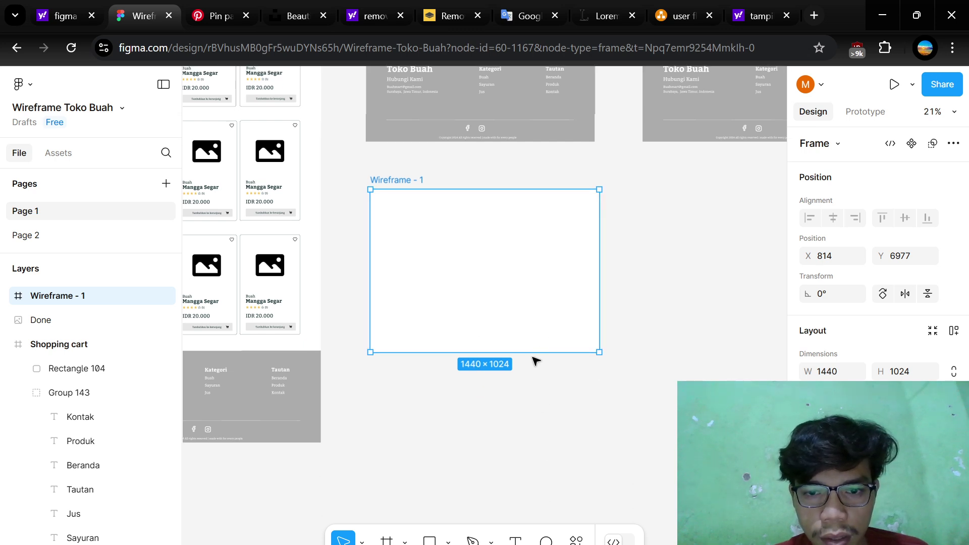
- Extend the Wireframe - 1 frame to a height of 1891 and copy the Detail page's Toko Buah header into it
{"action": "left_click_drag", "start_coordinate": [536, 353], "coordinate": [541, 490]}
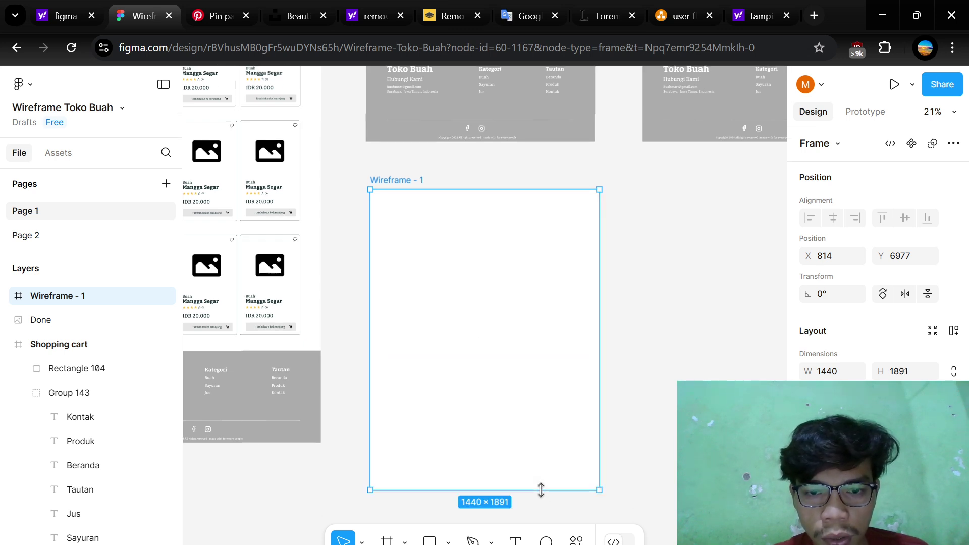
{"action": "scroll", "coordinate": [620, 333], "scroll_direction": "up", "scroll_amount": 10}
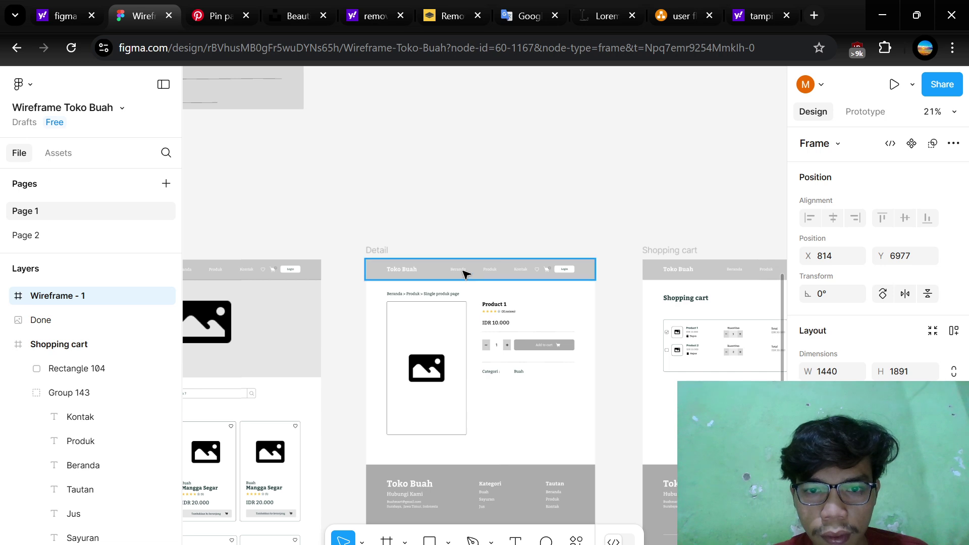
{"action": "left_click", "coordinate": [463, 273]}
{"action": "scroll", "coordinate": [463, 273], "scroll_direction": "down", "scroll_amount": 6}
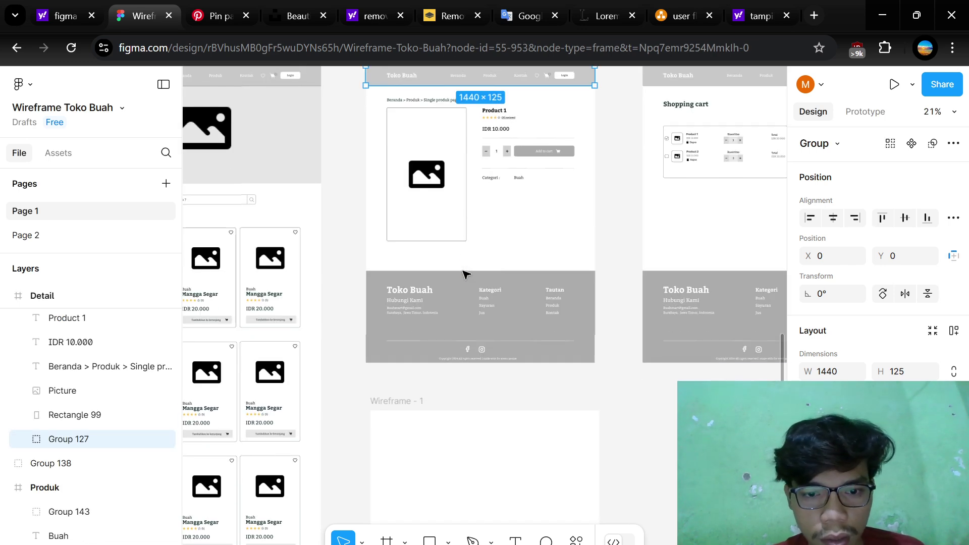
{"action": "left_click", "coordinate": [411, 335]}
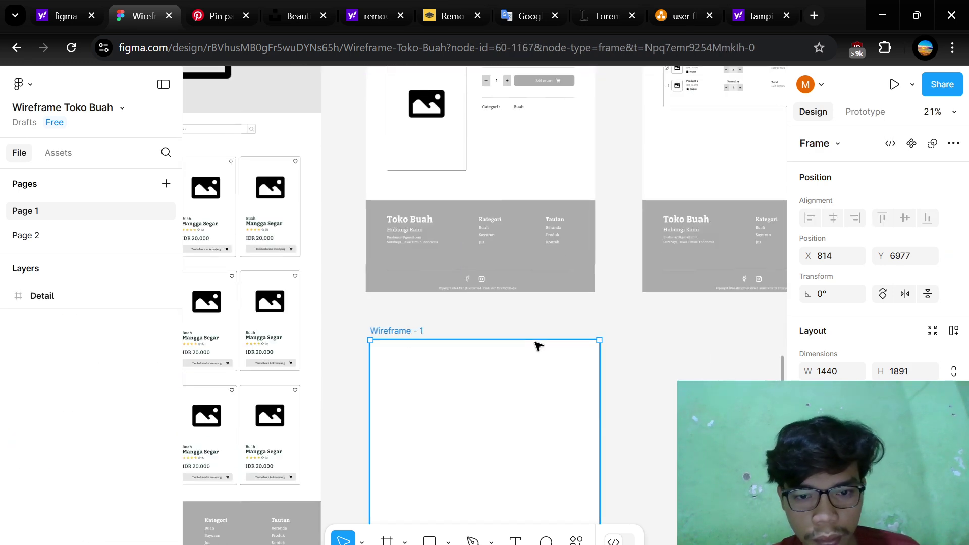
{"action": "key", "text": "ctrl+v"}
{"action": "left_click", "coordinate": [612, 358]}
{"action": "scroll", "coordinate": [610, 359], "scroll_direction": "up", "scroll_amount": 2}
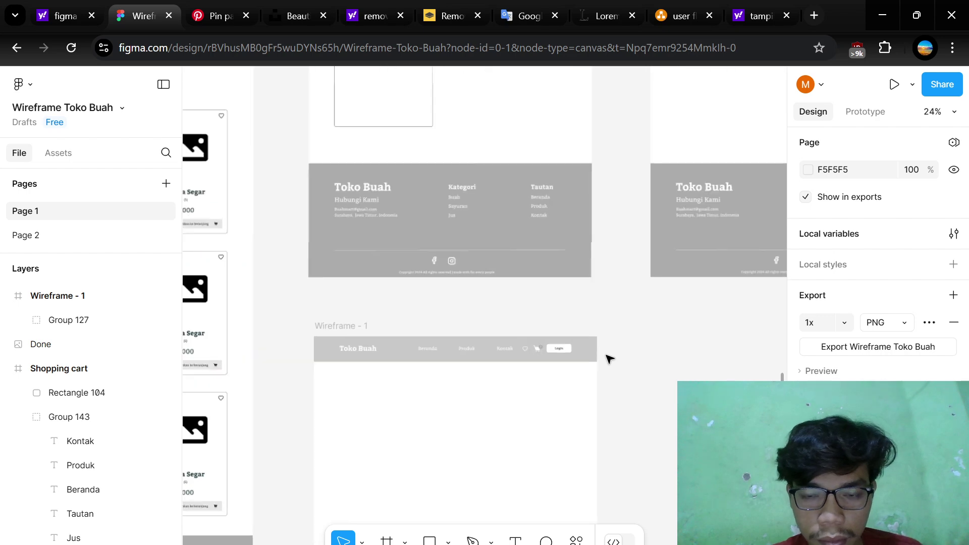
- Ungroup the earlier BarokahWarung Checkout page design so its elements can be selected individually
{"action": "scroll", "coordinate": [609, 358], "scroll_direction": "down", "scroll_amount": 6}
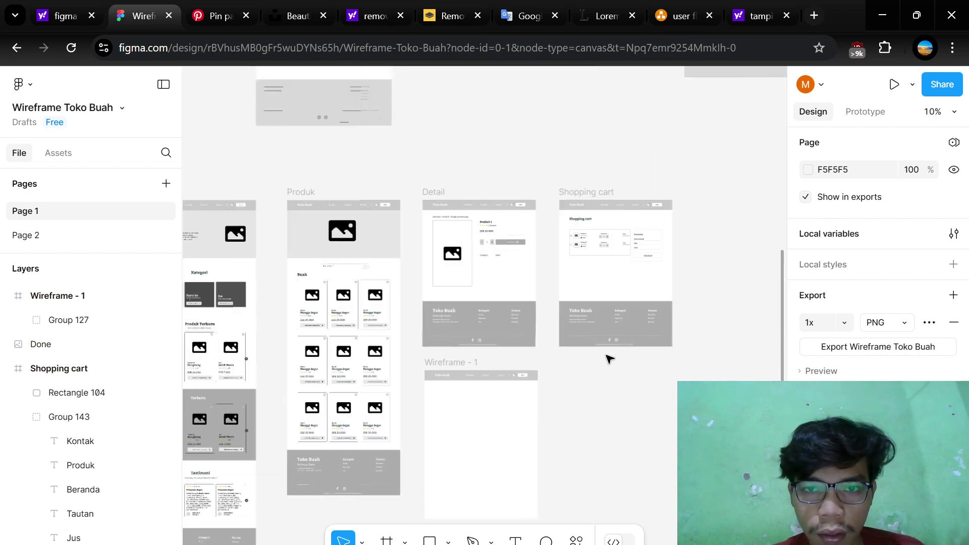
{"action": "scroll", "coordinate": [609, 359], "scroll_direction": "up", "scroll_amount": 10}
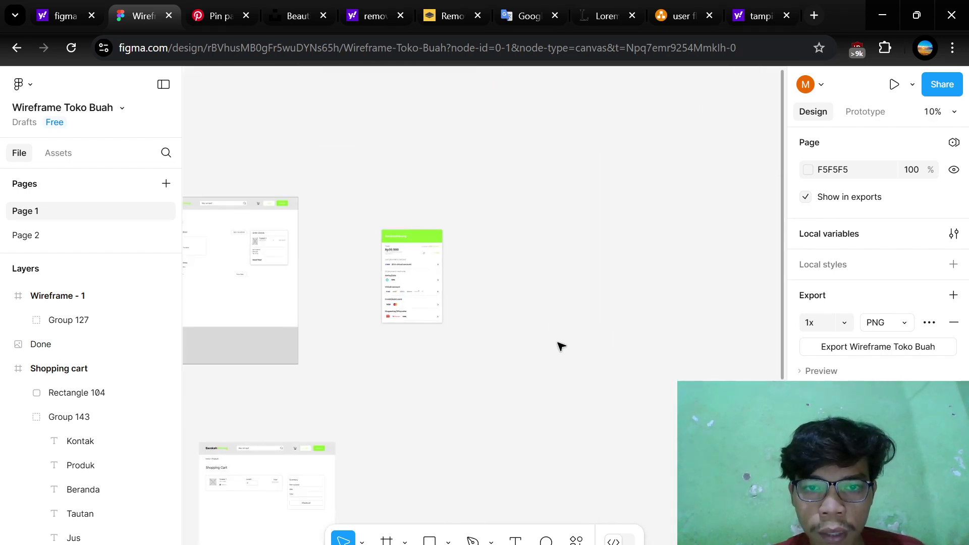
{"action": "scroll", "coordinate": [459, 307], "scroll_direction": "up", "scroll_amount": 5}
{"action": "scroll", "coordinate": [459, 308], "scroll_direction": "left", "scroll_amount": 8}
{"action": "scroll", "coordinate": [458, 307], "scroll_direction": "up", "scroll_amount": 5}
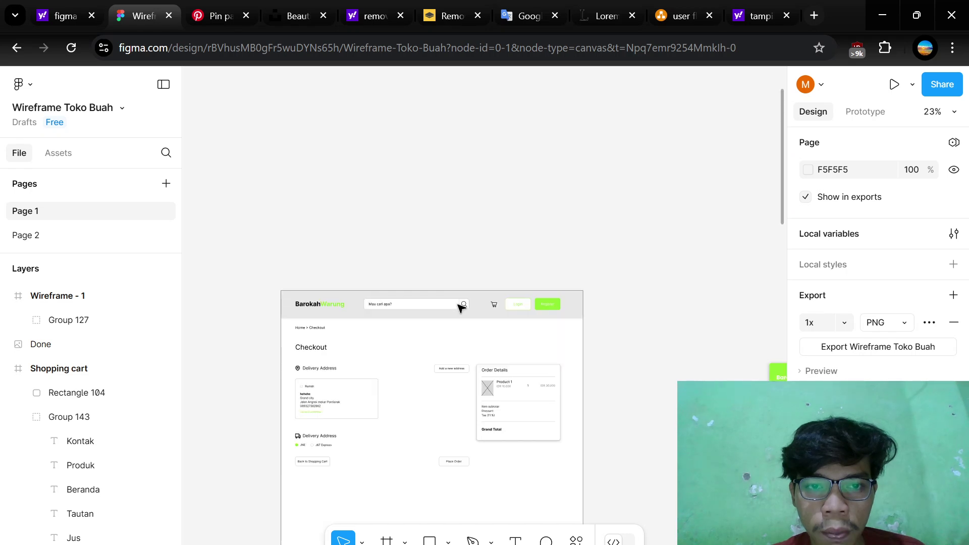
{"action": "scroll", "coordinate": [459, 307], "scroll_direction": "up", "scroll_amount": 3}
{"action": "scroll", "coordinate": [458, 308], "scroll_direction": "down", "scroll_amount": 5}
{"action": "scroll", "coordinate": [459, 307], "scroll_direction": "left", "scroll_amount": 1}
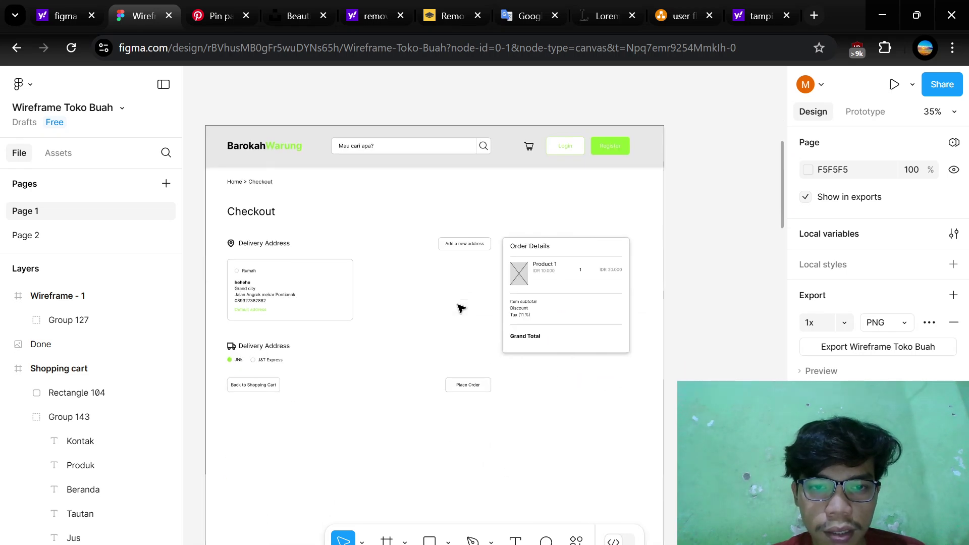
{"action": "scroll", "coordinate": [474, 323], "scroll_direction": "left", "scroll_amount": 4}
{"action": "scroll", "coordinate": [512, 206], "scroll_direction": "right", "scroll_amount": 2}
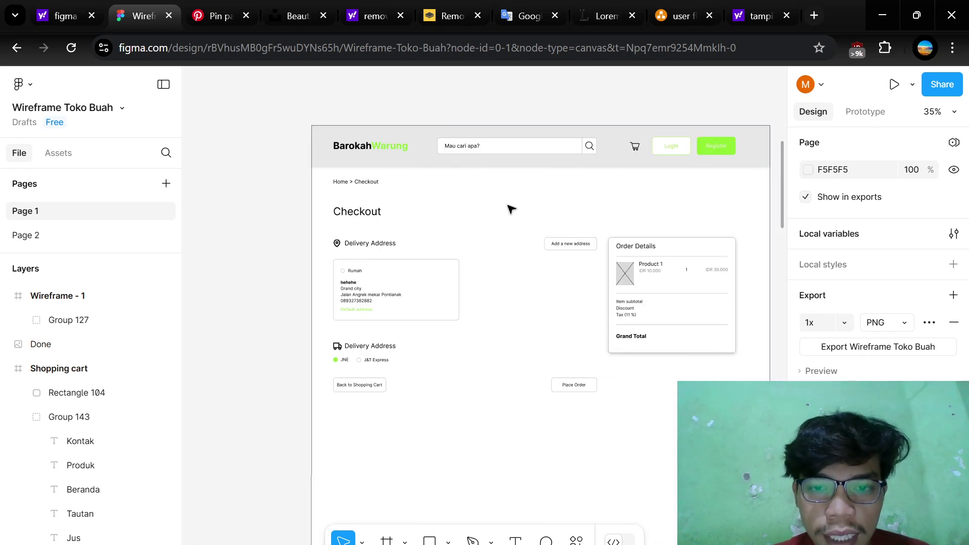
{"action": "left_click", "coordinate": [471, 216]}
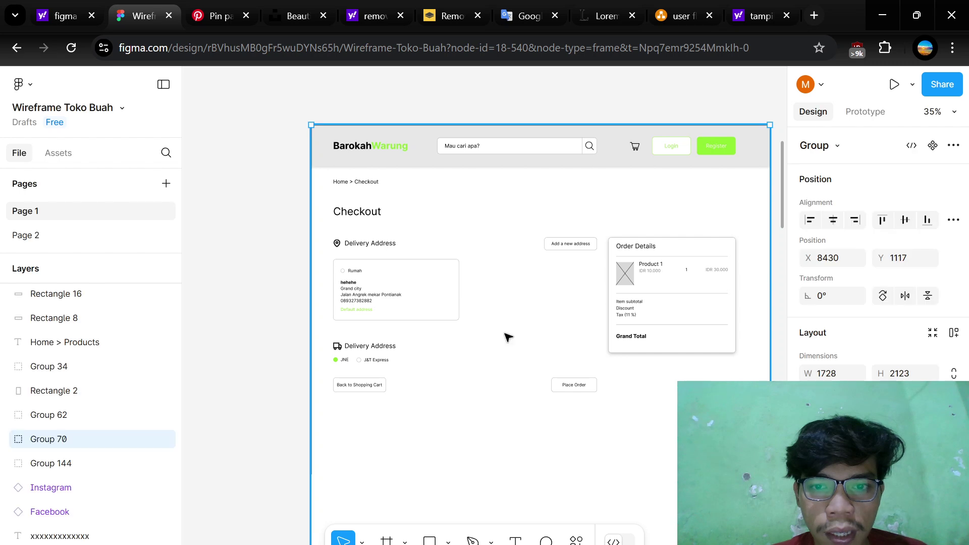
{"action": "scroll", "coordinate": [508, 339], "scroll_direction": "down", "scroll_amount": 1}
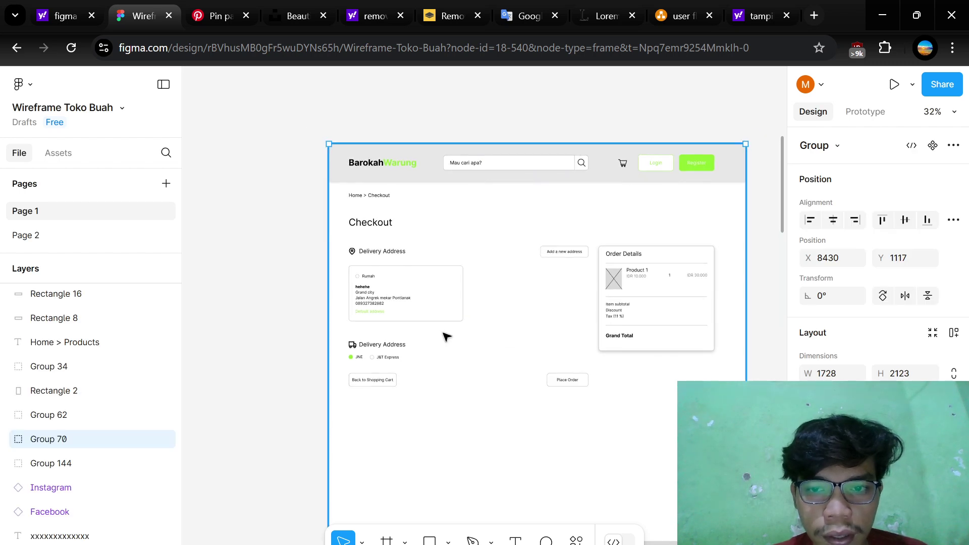
{"action": "scroll", "coordinate": [446, 336], "scroll_direction": "up", "scroll_amount": 2}
{"action": "right_click", "coordinate": [495, 266]}
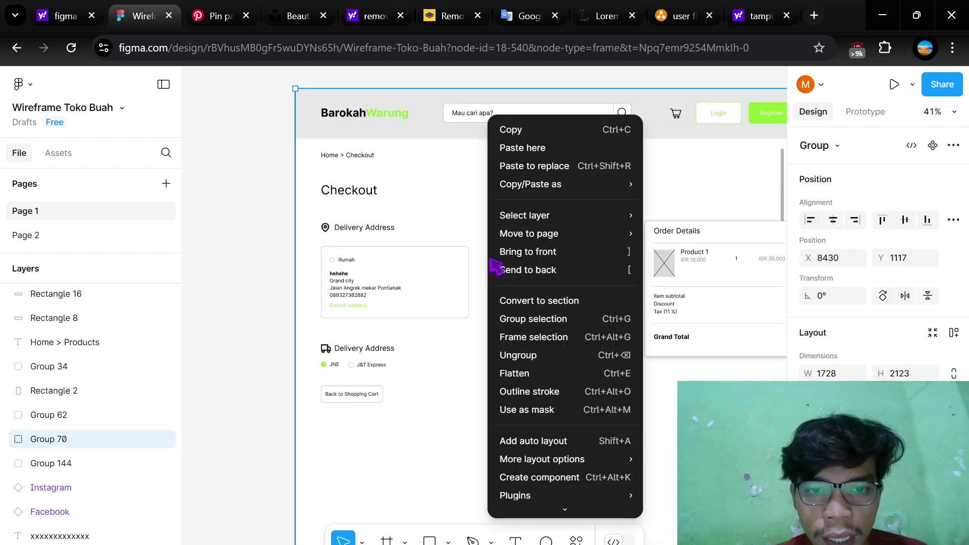
{"action": "left_click", "coordinate": [519, 356]}
{"action": "left_click", "coordinate": [254, 343]}
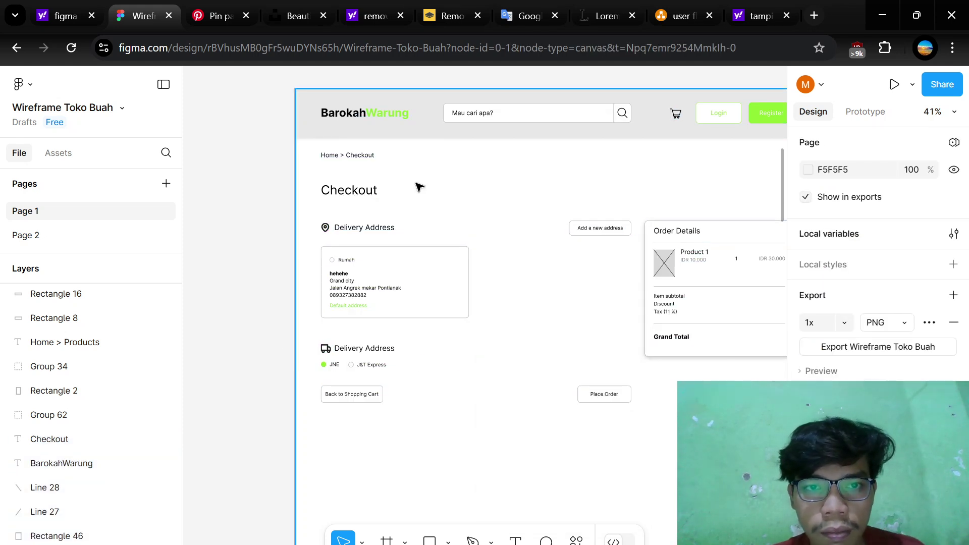
- Copy the Checkout heading from the BarokahWarung Checkout page
{"action": "scroll", "coordinate": [419, 187], "scroll_direction": "down", "scroll_amount": 2}
{"action": "scroll", "coordinate": [418, 186], "scroll_direction": "right", "scroll_amount": 3}
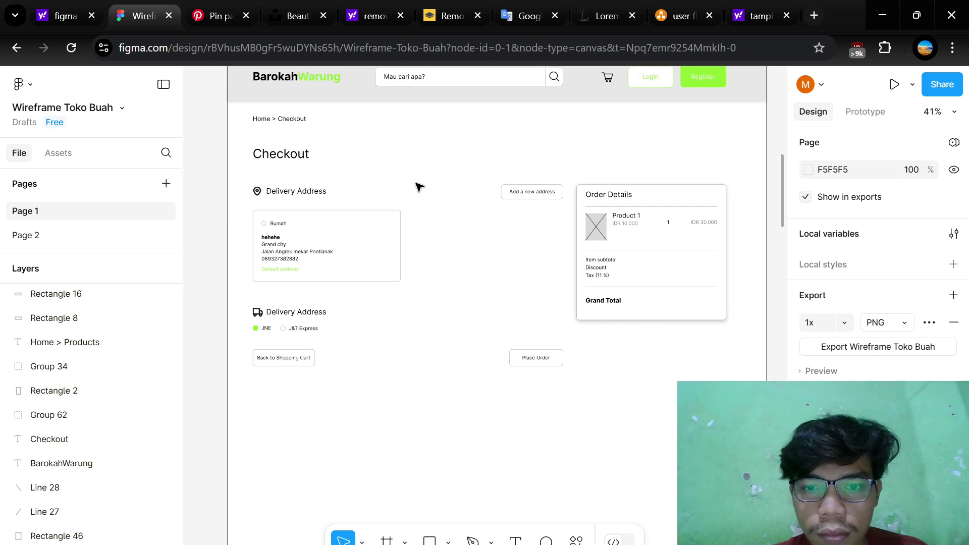
{"action": "scroll", "coordinate": [318, 160], "scroll_direction": "up", "scroll_amount": 2}
{"action": "scroll", "coordinate": [352, 296], "scroll_direction": "down", "scroll_amount": 3}
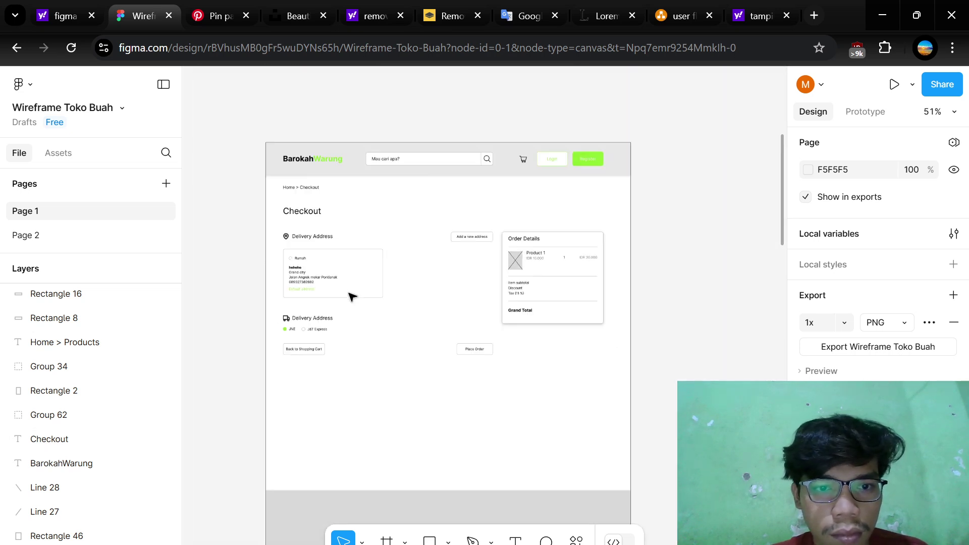
{"action": "left_click", "coordinate": [310, 211]}
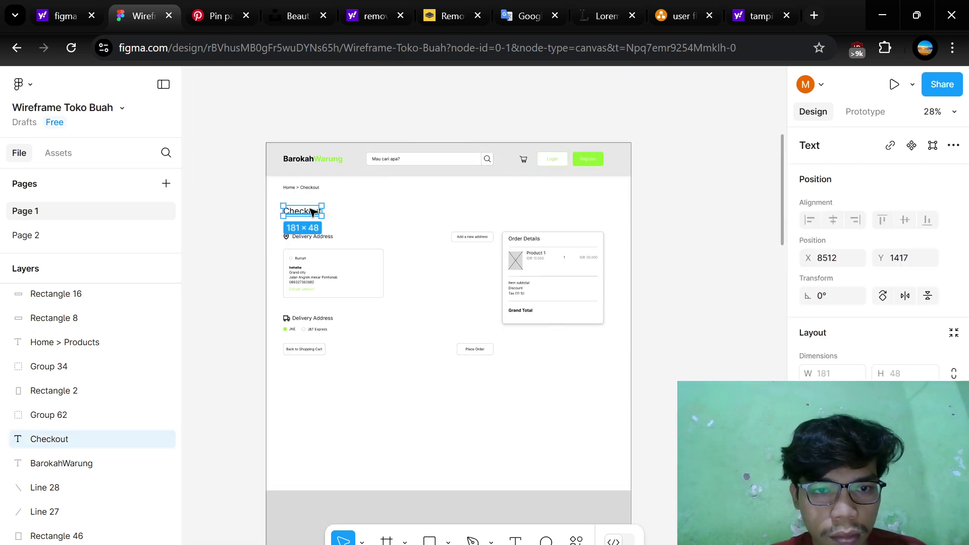
- Examine the Shopping cart wireframe's product list, quantity controls and Summary box with its Checkout button
{"action": "scroll", "coordinate": [386, 305], "scroll_direction": "down", "scroll_amount": 12}
{"action": "scroll", "coordinate": [386, 305], "scroll_direction": "left", "scroll_amount": 9}
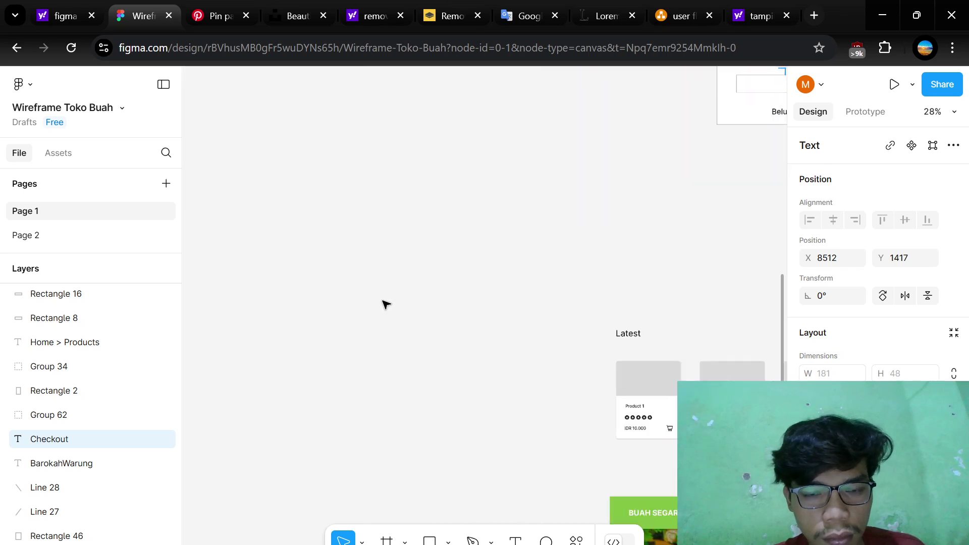
{"action": "scroll", "coordinate": [386, 305], "scroll_direction": "down", "scroll_amount": 2}
{"action": "scroll", "coordinate": [386, 305], "scroll_direction": "left", "scroll_amount": 6}
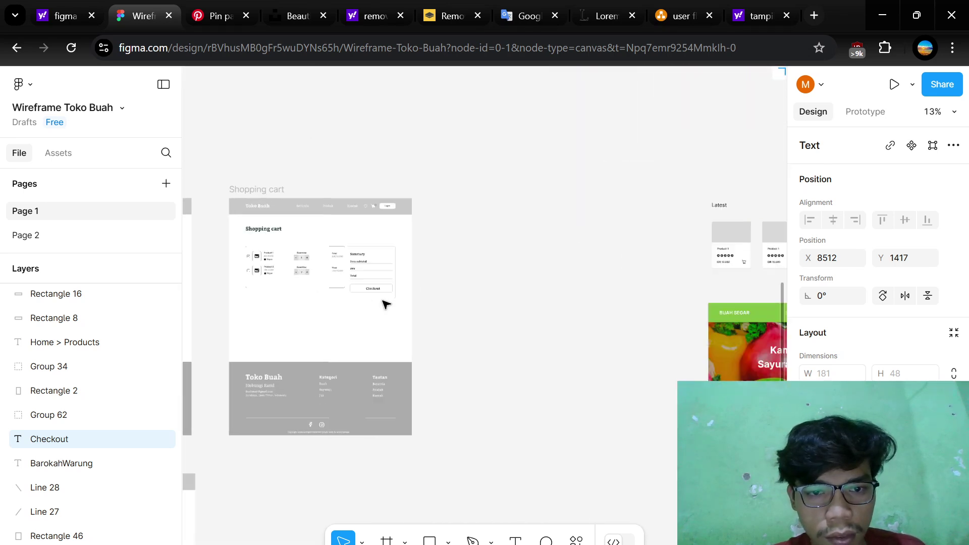
{"action": "scroll", "coordinate": [386, 304], "scroll_direction": "up", "scroll_amount": 3}
{"action": "scroll", "coordinate": [386, 304], "scroll_direction": "up", "scroll_amount": 2}
{"action": "scroll", "coordinate": [386, 305], "scroll_direction": "left", "scroll_amount": 5}
{"action": "scroll", "coordinate": [505, 253], "scroll_direction": "up", "scroll_amount": 3}
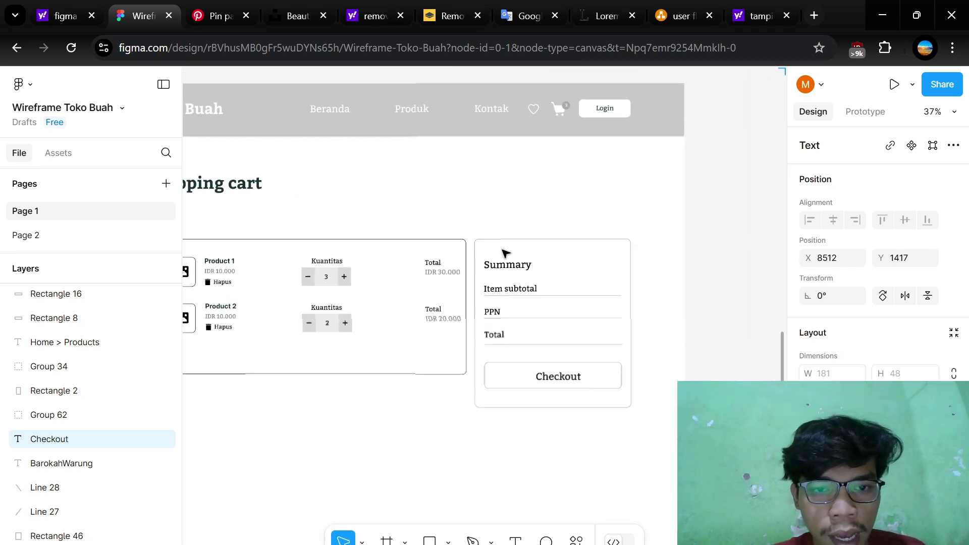
{"action": "scroll", "coordinate": [503, 255], "scroll_direction": "up", "scroll_amount": 2}
{"action": "scroll", "coordinate": [504, 255], "scroll_direction": "left", "scroll_amount": 2}
{"action": "scroll", "coordinate": [564, 402], "scroll_direction": "down", "scroll_amount": 2}
{"action": "scroll", "coordinate": [564, 402], "scroll_direction": "right", "scroll_amount": 2}
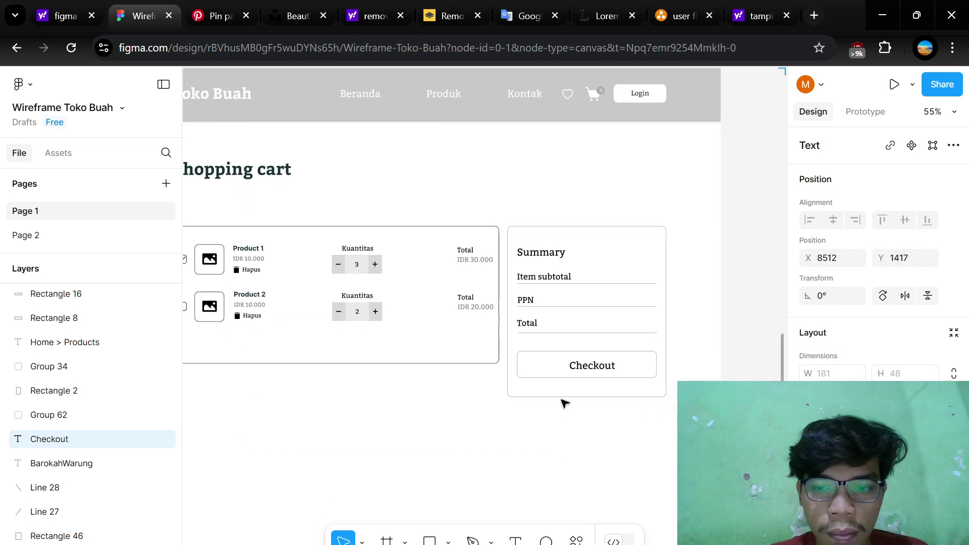
{"action": "scroll", "coordinate": [620, 364], "scroll_direction": "down", "scroll_amount": 10}
{"action": "scroll", "coordinate": [621, 365], "scroll_direction": "left", "scroll_amount": 5}
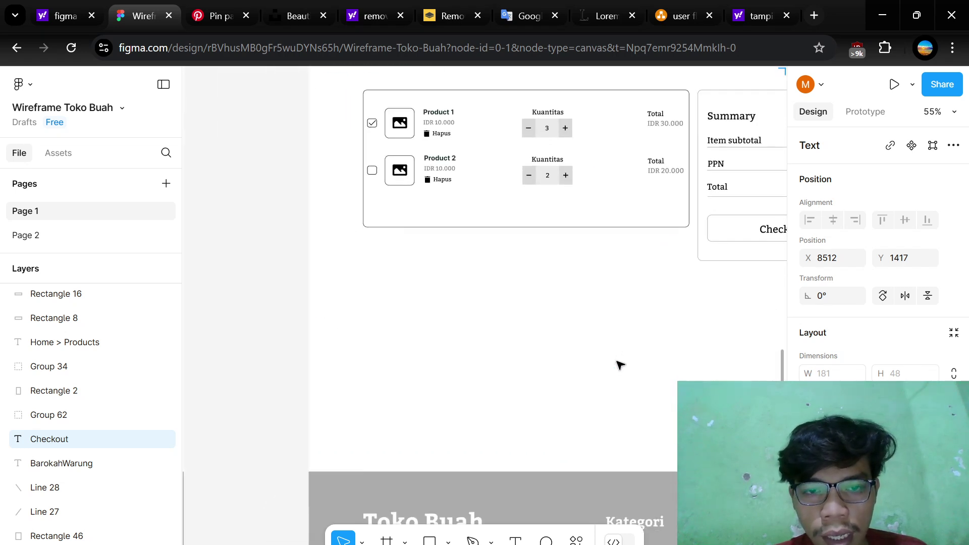
- Paste the copied Checkout heading into the Wireframe - 1 frame below the Toko Buah header
{"action": "scroll", "coordinate": [437, 467], "scroll_direction": "up", "scroll_amount": 5}
{"action": "scroll", "coordinate": [437, 467], "scroll_direction": "left", "scroll_amount": 5}
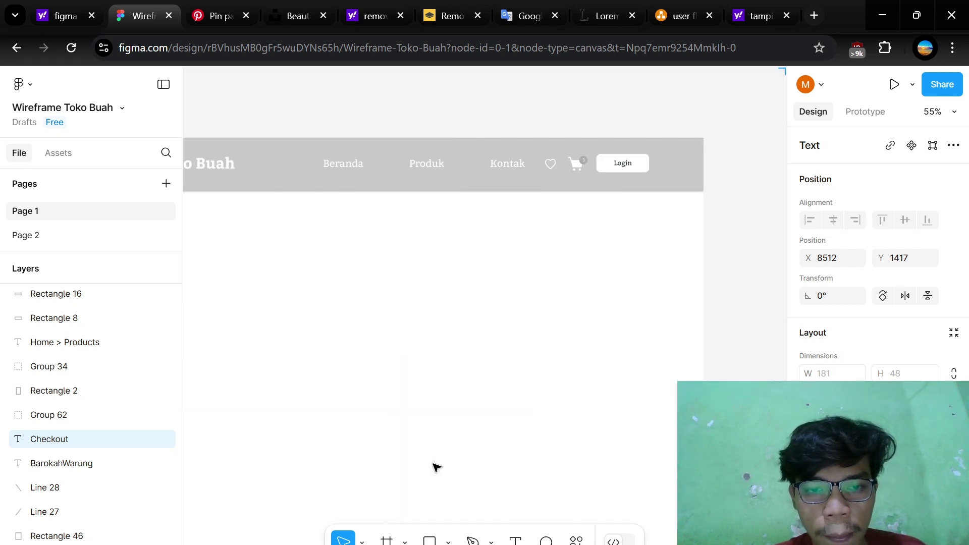
{"action": "left_click", "coordinate": [425, 363]}
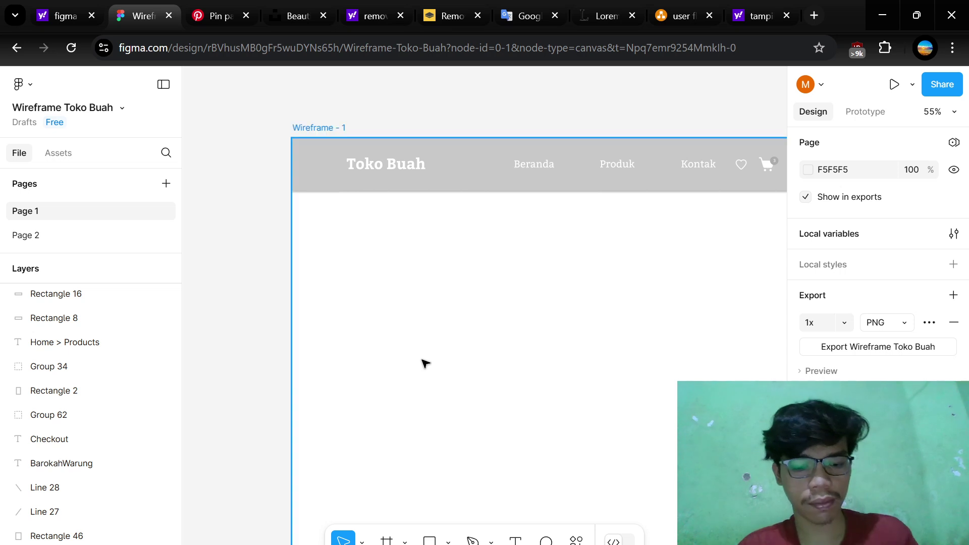
{"action": "key", "text": "ctrl+v"}
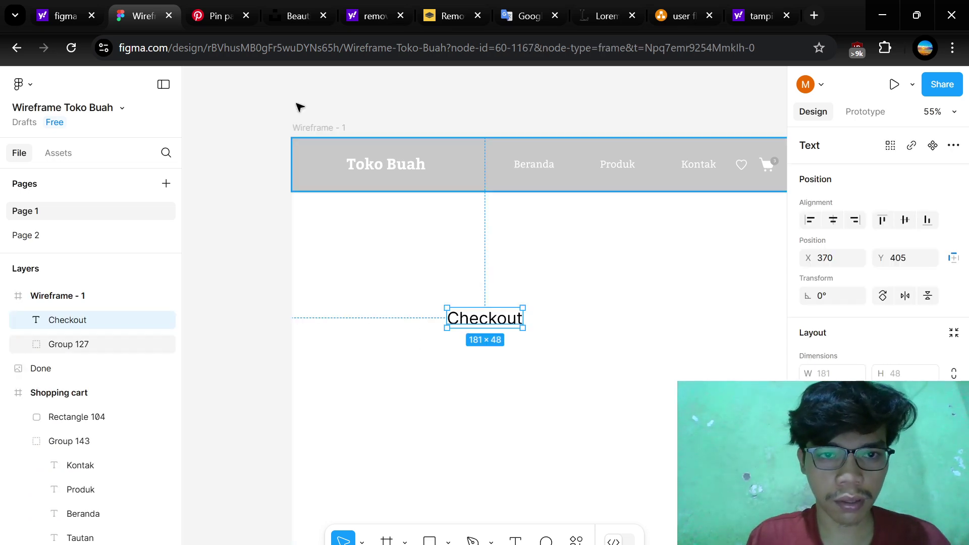
- Add a centred layout grid of 12 columns to the Wireframe - 1 frame
{"action": "left_click", "coordinate": [327, 129]}
{"action": "scroll", "coordinate": [878, 252], "scroll_direction": "down", "scroll_amount": 4}
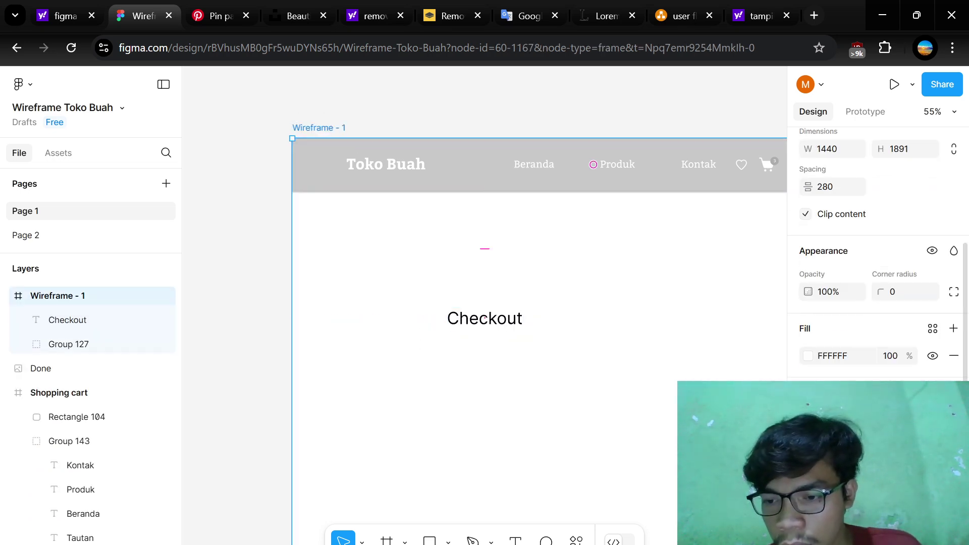
{"action": "key", "text": "shift+g"}
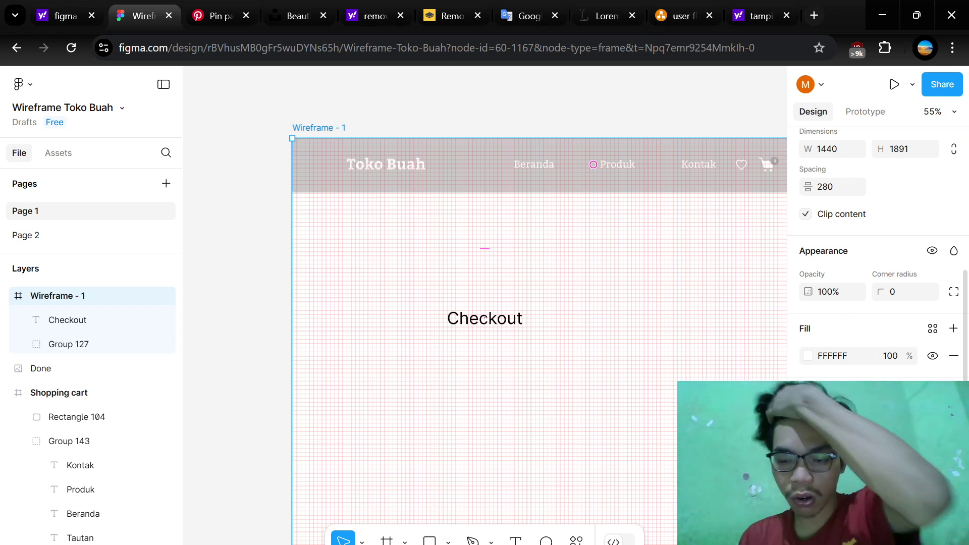
{"action": "left_click", "coordinate": [838, 497]}
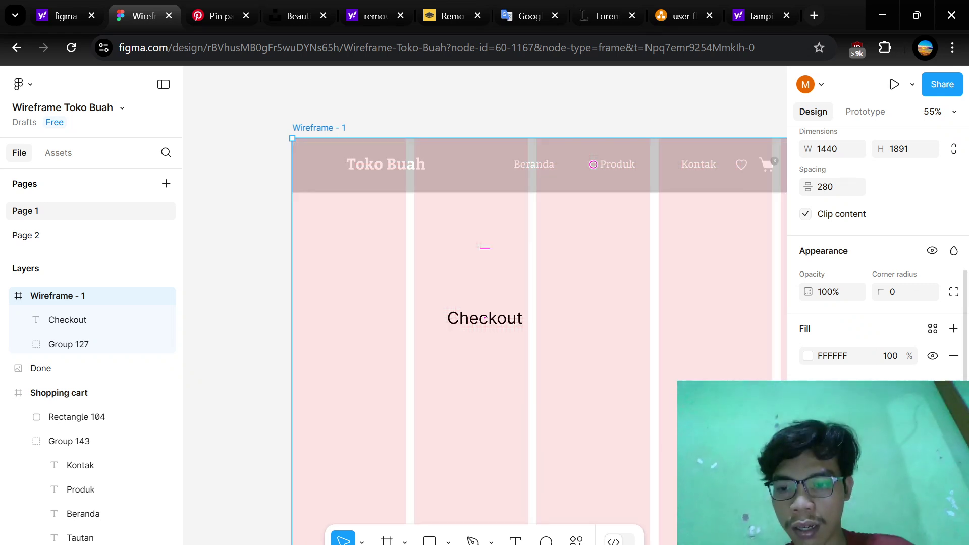
{"action": "left_click", "coordinate": [809, 497]}
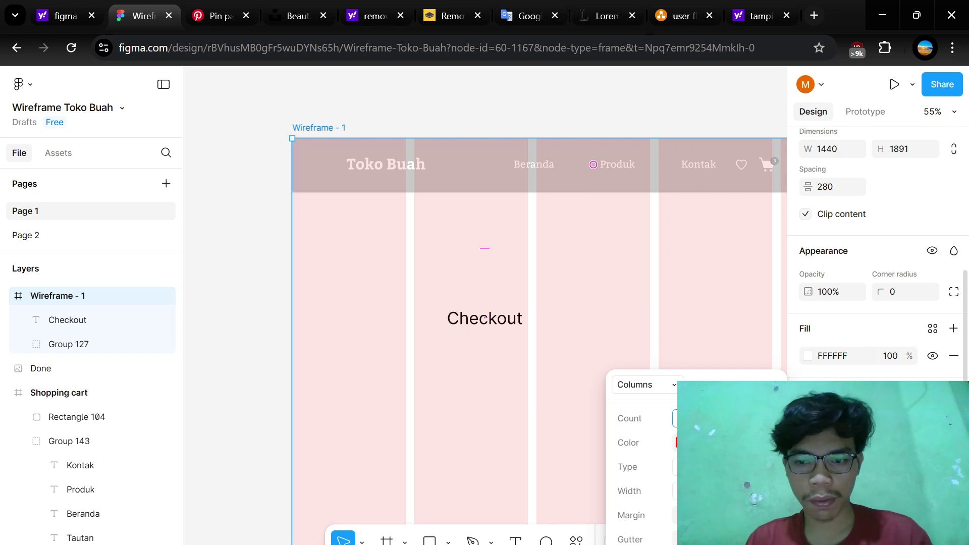
{"action": "type", "text": "12"}
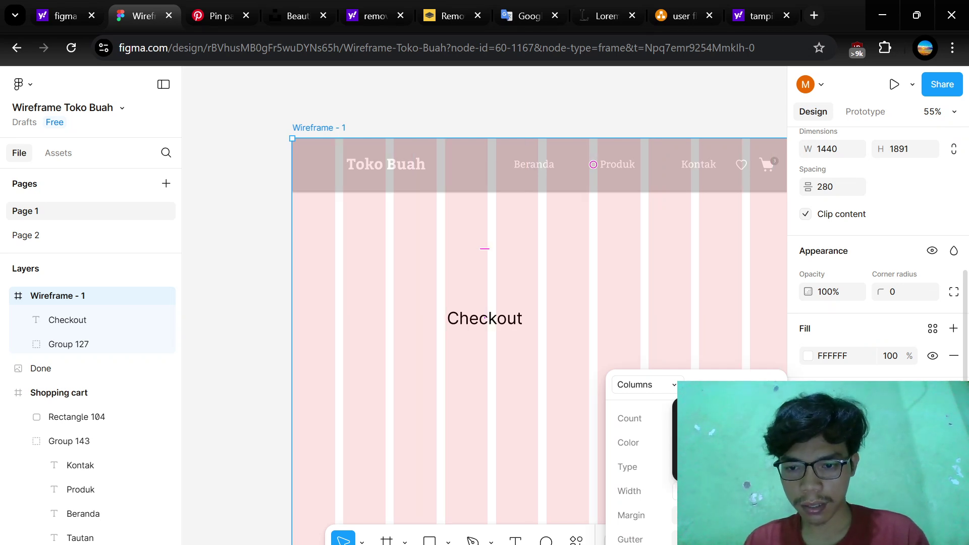
{"action": "left_click", "coordinate": [716, 448]}
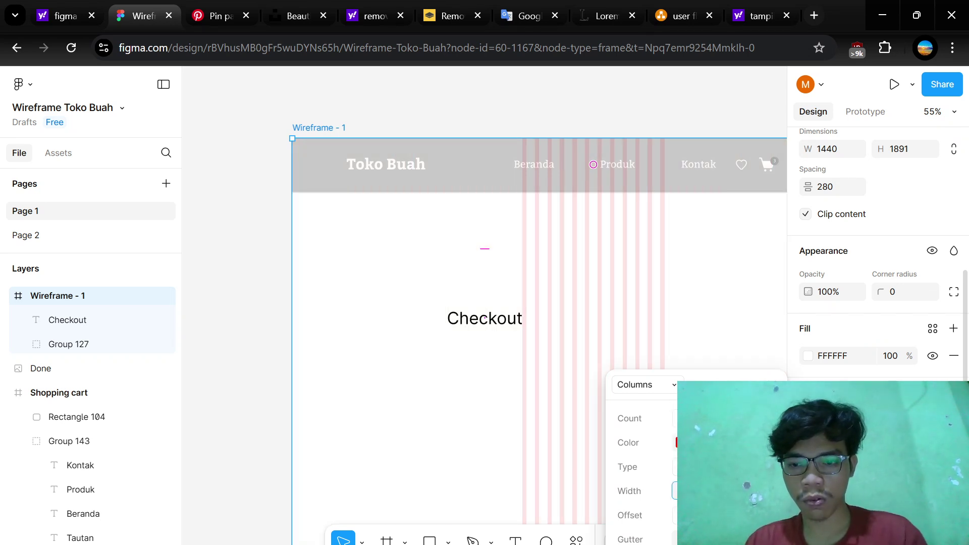
{"action": "key", "text": "Return"}
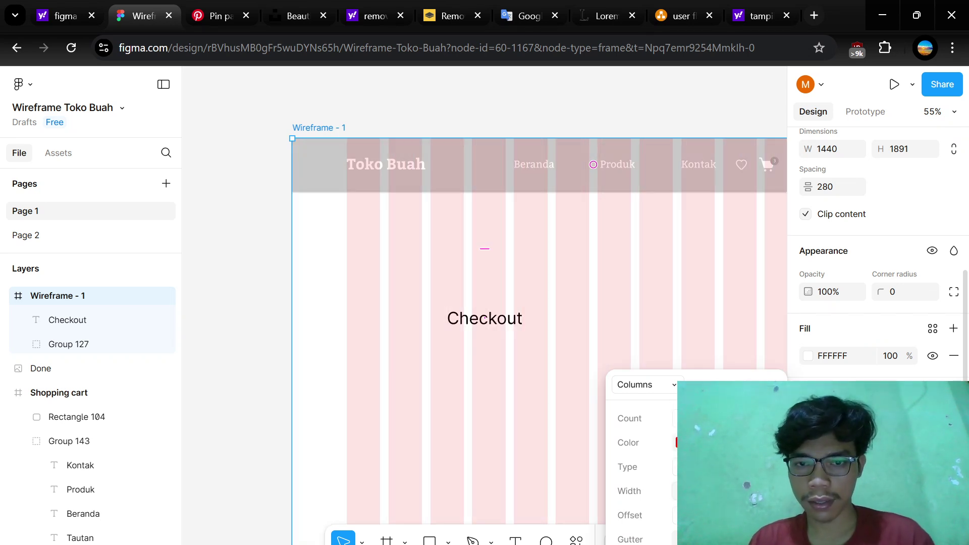
{"action": "left_click", "coordinate": [267, 329]}
- Move the Checkout heading to X 129, Y 284, in line with the first grid column
{"action": "left_click", "coordinate": [513, 318]}
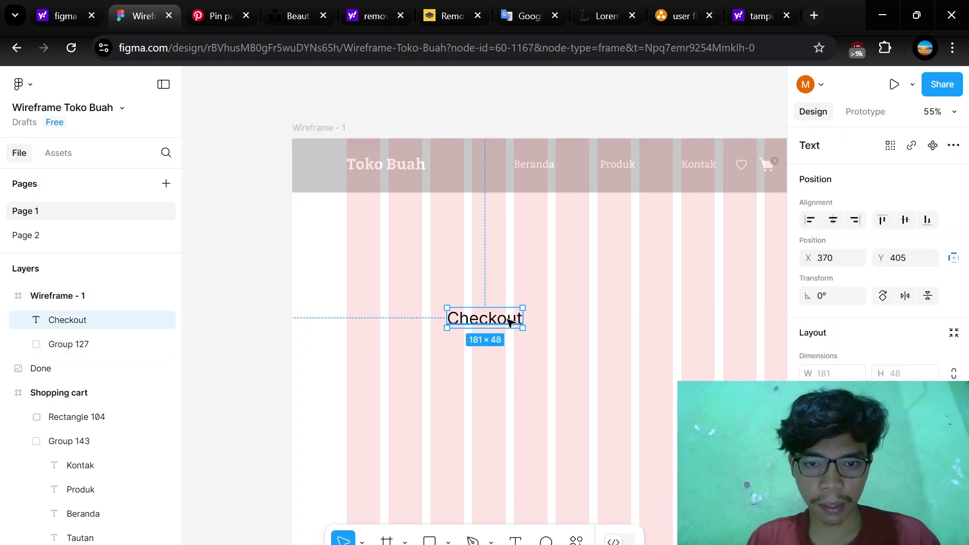
{"action": "left_click_drag", "start_coordinate": [510, 322], "coordinate": [396, 295]}
{"action": "scroll", "coordinate": [406, 275], "scroll_direction": "up", "scroll_amount": 3}
{"action": "scroll", "coordinate": [407, 275], "scroll_direction": "up", "scroll_amount": 2}
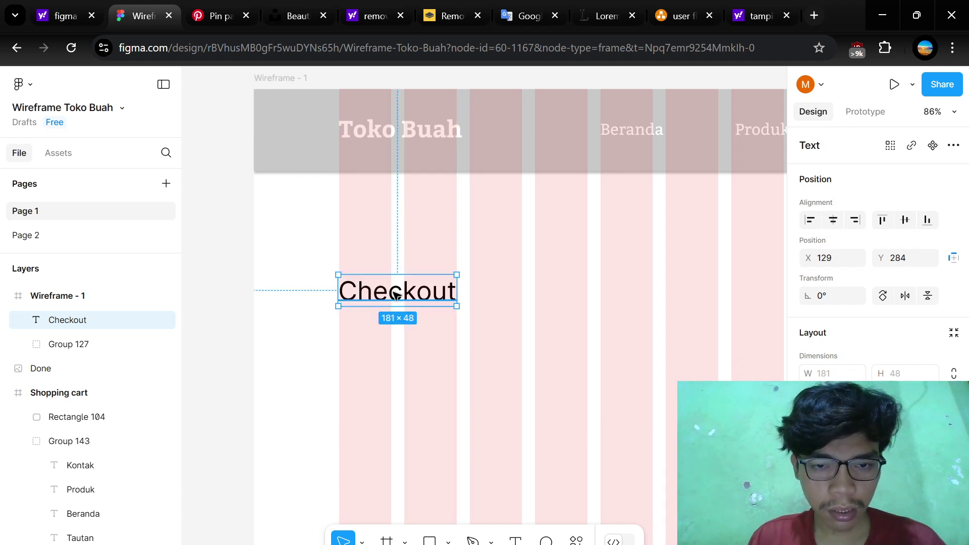
- Recolour the Checkout heading text in Wireframe - 1 with the very dark green swatch from the page colours
{"action": "double_click", "coordinate": [396, 295]}
{"action": "scroll", "coordinate": [875, 404], "scroll_direction": "down", "scroll_amount": 5}
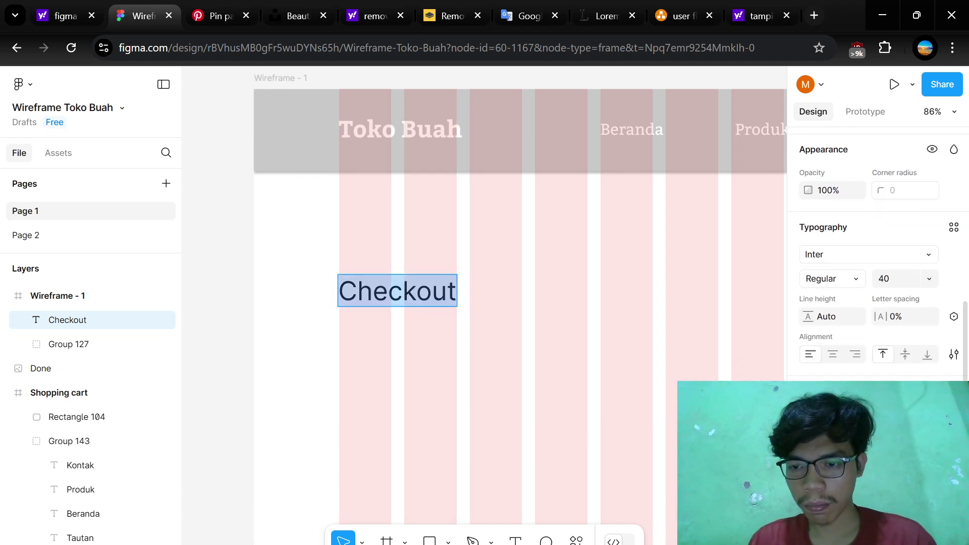
{"action": "left_click", "coordinate": [808, 421]}
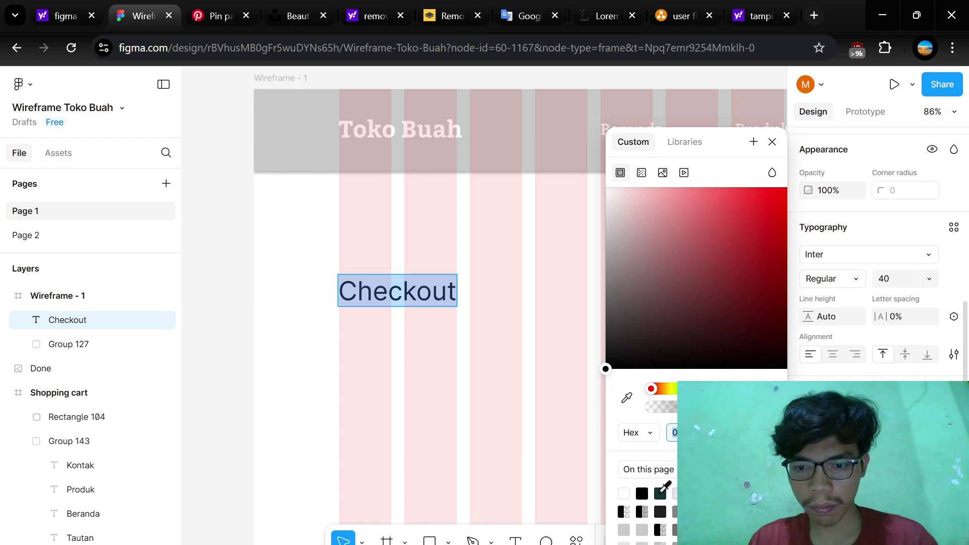
{"action": "left_click", "coordinate": [660, 493]}
{"action": "left_click", "coordinate": [242, 361]}
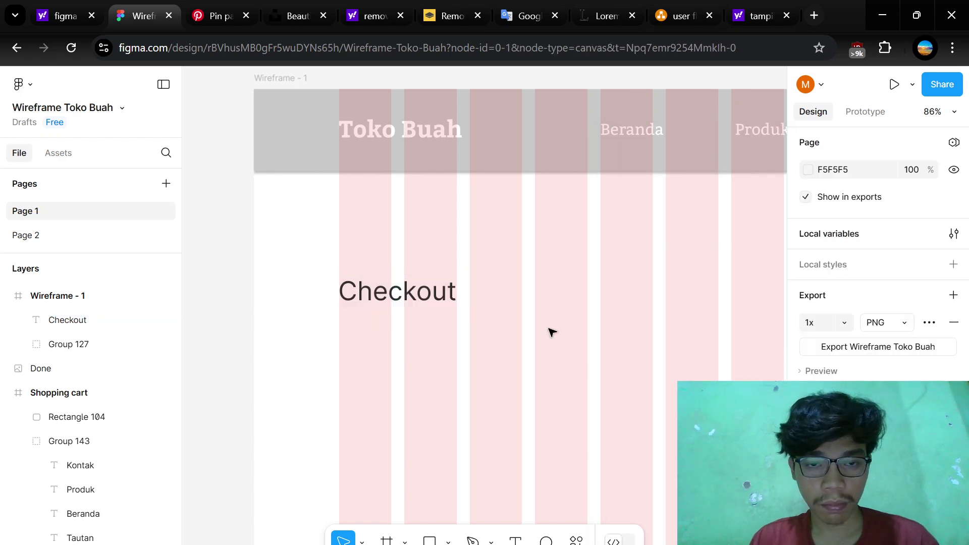
- Copy the Delivery Address label, its map pin icon and the address card rectangle from the BarokahWarung Checkout page
{"action": "scroll", "coordinate": [551, 331], "scroll_direction": "down", "scroll_amount": 6}
{"action": "scroll", "coordinate": [551, 331], "scroll_direction": "down", "scroll_amount": 2}
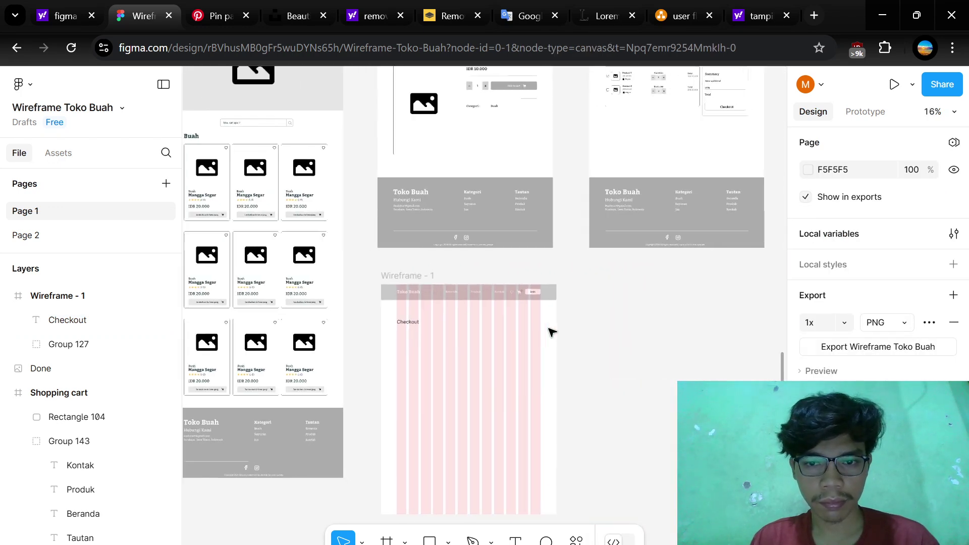
{"action": "scroll", "coordinate": [551, 331], "scroll_direction": "down", "scroll_amount": 10}
{"action": "scroll", "coordinate": [552, 332], "scroll_direction": "up", "scroll_amount": 8}
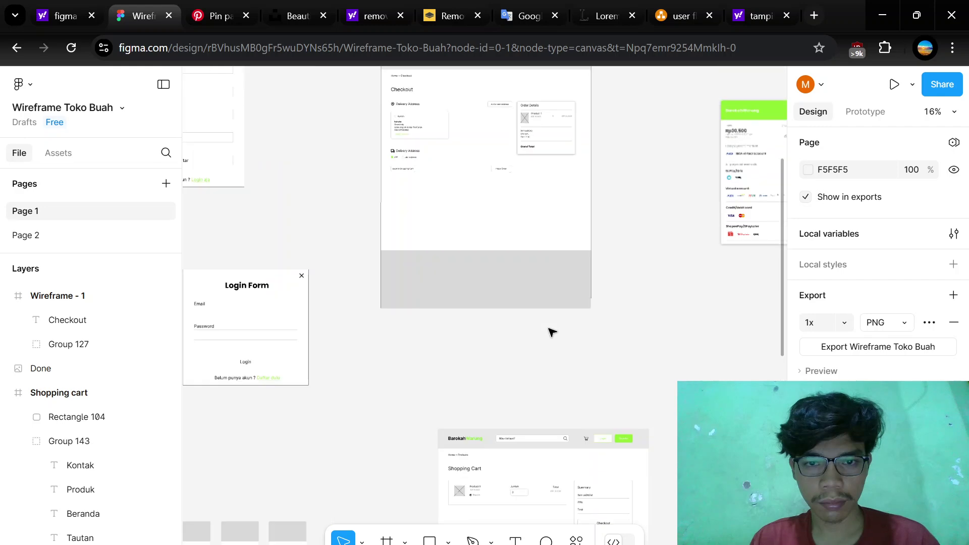
{"action": "scroll", "coordinate": [433, 222], "scroll_direction": "up", "scroll_amount": 4}
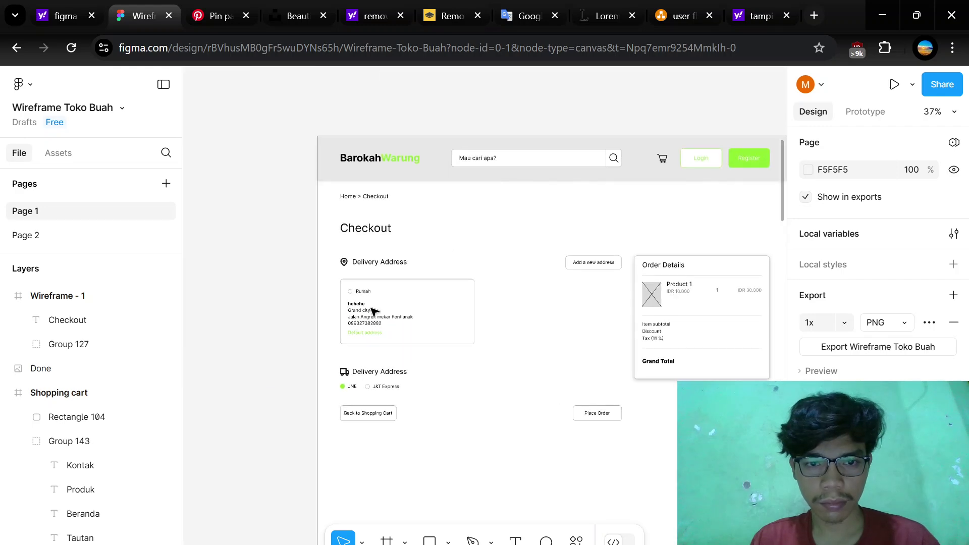
{"action": "scroll", "coordinate": [383, 262], "scroll_direction": "up", "scroll_amount": 5}
{"action": "left_click", "coordinate": [388, 264]}
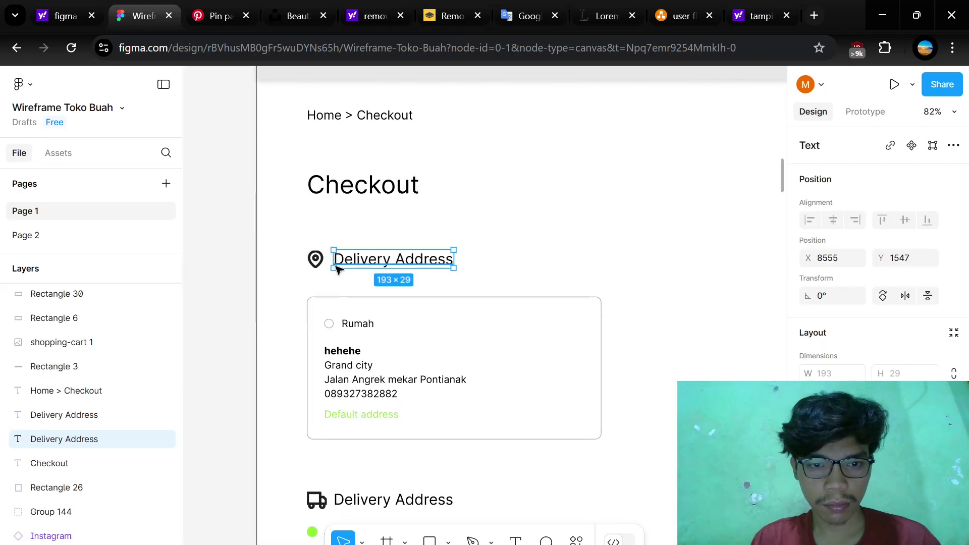
{"action": "left_click", "coordinate": [316, 261], "text": "shift"}
{"action": "left_click", "coordinate": [482, 299], "text": "shift"}
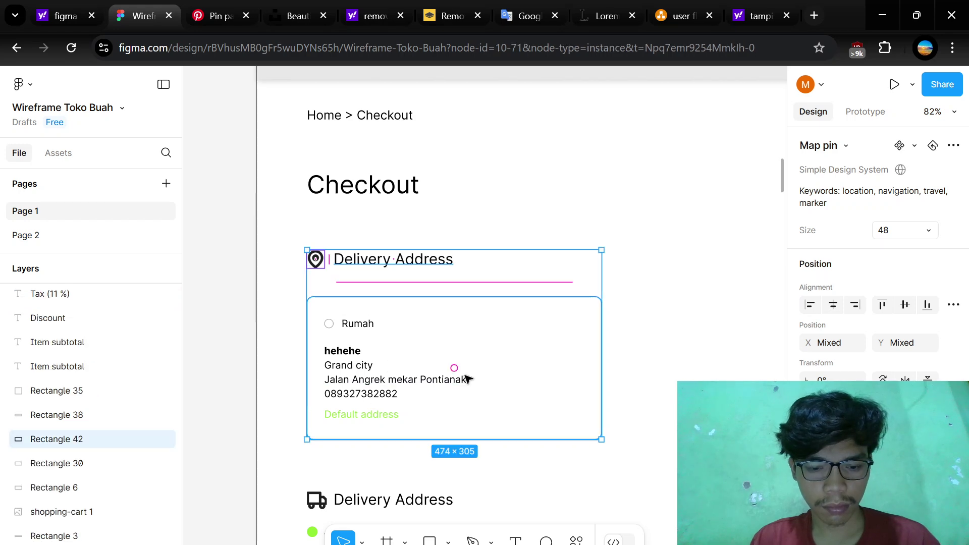
- Paste the copied Delivery Address elements into Wireframe - 1 below the Checkout heading, with the card rectangle at X 130, Y 458
{"action": "scroll", "coordinate": [467, 379], "scroll_direction": "down", "scroll_amount": 5}
{"action": "scroll", "coordinate": [467, 378], "scroll_direction": "up", "scroll_amount": 5}
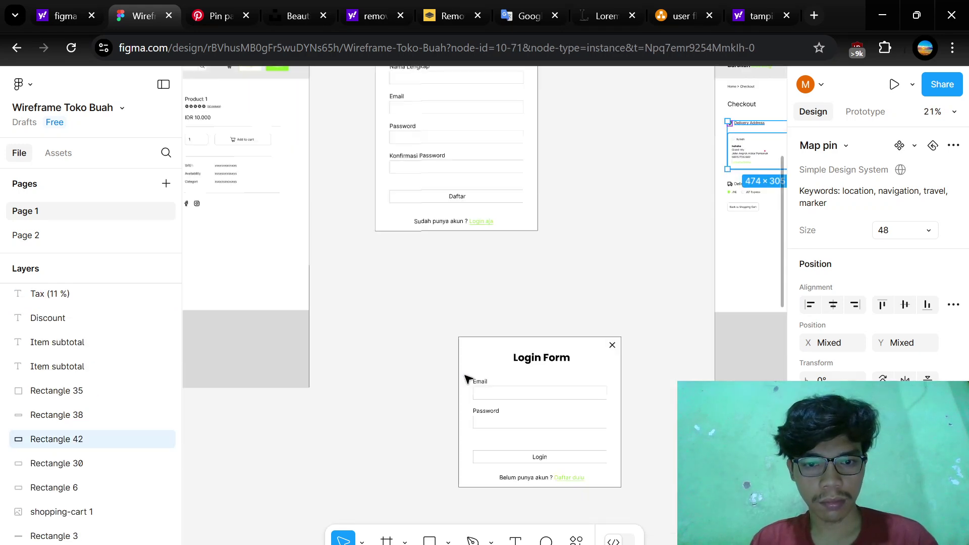
{"action": "scroll", "coordinate": [466, 378], "scroll_direction": "down", "scroll_amount": 5}
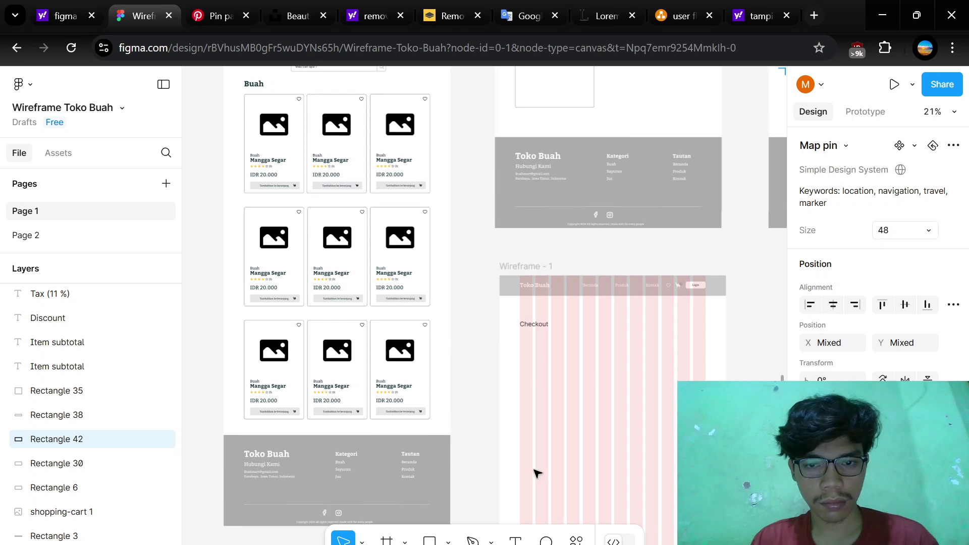
{"action": "left_click", "coordinate": [537, 472]}
{"action": "scroll", "coordinate": [583, 359], "scroll_direction": "up", "scroll_amount": 1}
{"action": "scroll", "coordinate": [560, 351], "scroll_direction": "up", "scroll_amount": 4}
{"action": "left_click", "coordinate": [485, 343]}
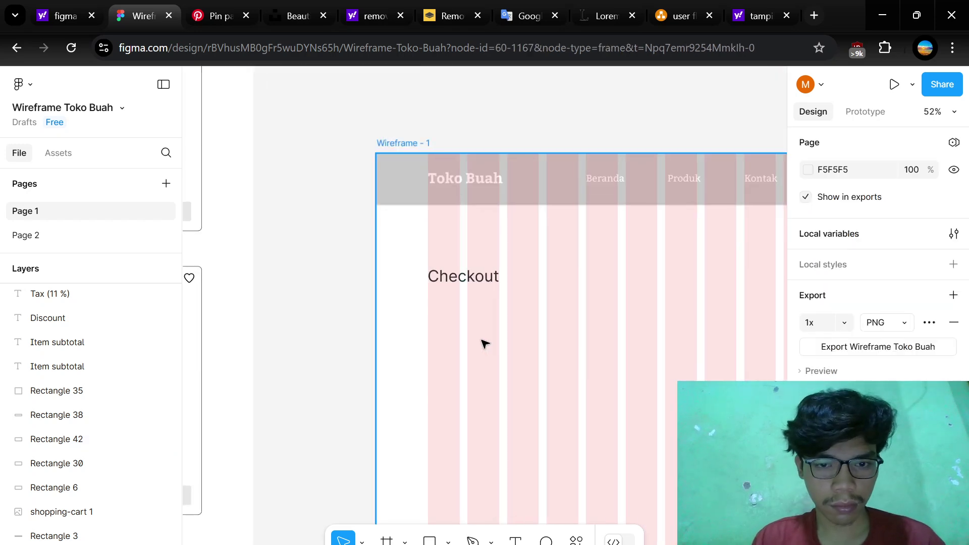
{"action": "key", "text": "ctrl+v"}
{"action": "left_click_drag", "start_coordinate": [541, 320], "coordinate": [573, 359]}
{"action": "left_click", "coordinate": [541, 301]}
- Examine the pasted Delivery Address label and empty card against the column grid in Wireframe - 1
{"action": "scroll", "coordinate": [541, 301], "scroll_direction": "down", "scroll_amount": 5}
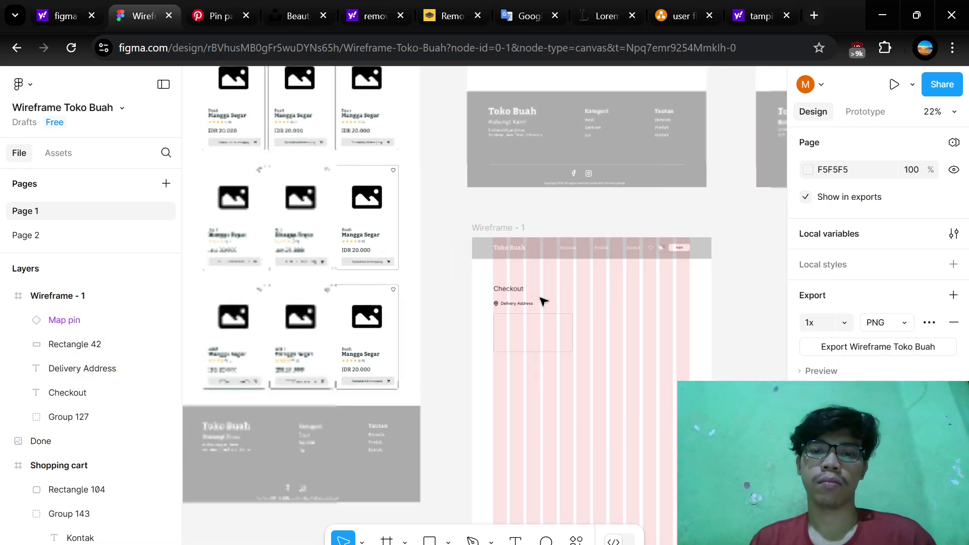
{"action": "scroll", "coordinate": [541, 302], "scroll_direction": "up", "scroll_amount": 5}
{"action": "scroll", "coordinate": [540, 300], "scroll_direction": "up", "scroll_amount": 3}
{"action": "scroll", "coordinate": [540, 301], "scroll_direction": "down", "scroll_amount": 5}
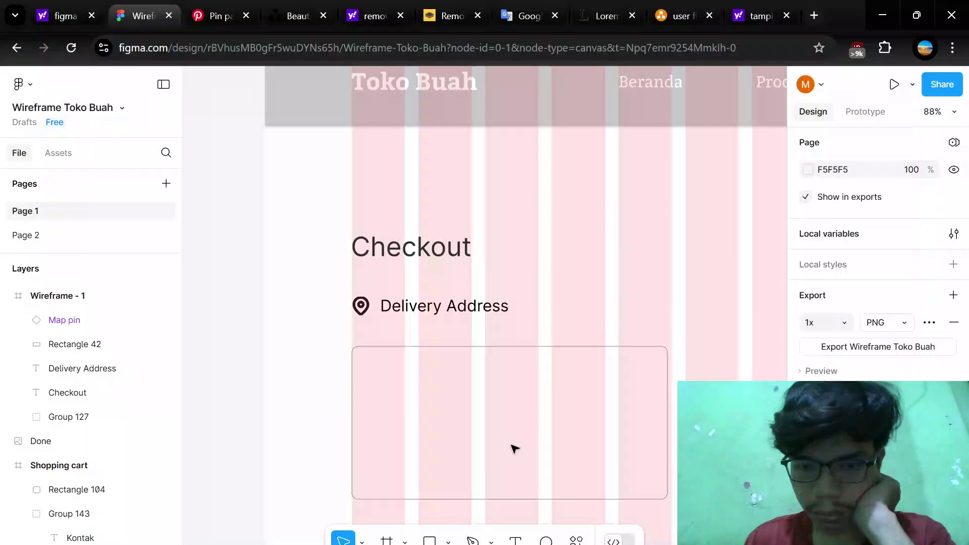
{"action": "scroll", "coordinate": [514, 449], "scroll_direction": "down", "scroll_amount": 1}
{"action": "scroll", "coordinate": [515, 448], "scroll_direction": "down", "scroll_amount": 2}
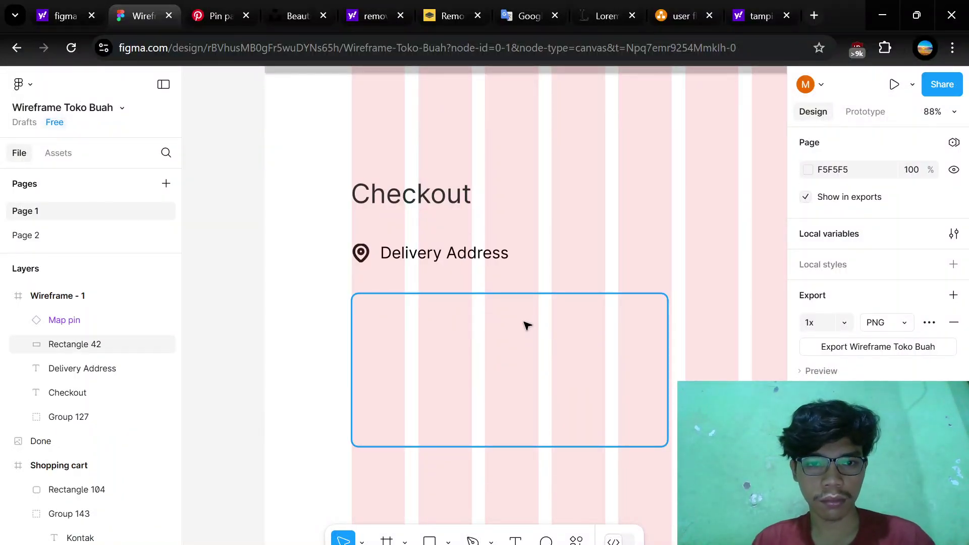
{"action": "scroll", "coordinate": [519, 371], "scroll_direction": "down", "scroll_amount": 4}
{"action": "scroll", "coordinate": [645, 251], "scroll_direction": "right", "scroll_amount": 1}
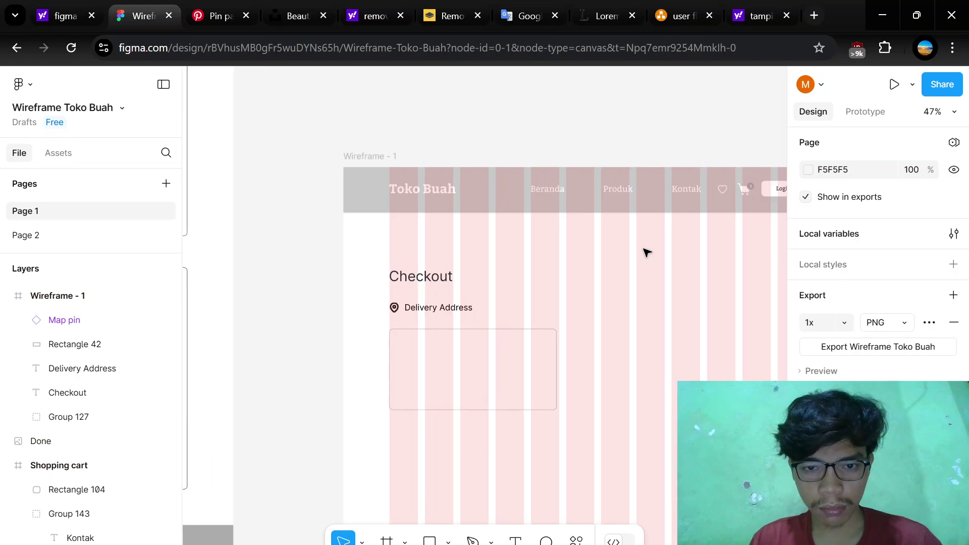
- Copy the Rumah radio option, recipient name, address lines, phone number and Default address label from the BarokahWarung address card
{"action": "scroll", "coordinate": [644, 251], "scroll_direction": "down", "scroll_amount": 10}
{"action": "scroll", "coordinate": [646, 251], "scroll_direction": "right", "scroll_amount": 4}
{"action": "scroll", "coordinate": [646, 251], "scroll_direction": "up", "scroll_amount": 3}
{"action": "scroll", "coordinate": [646, 251], "scroll_direction": "down", "scroll_amount": 2}
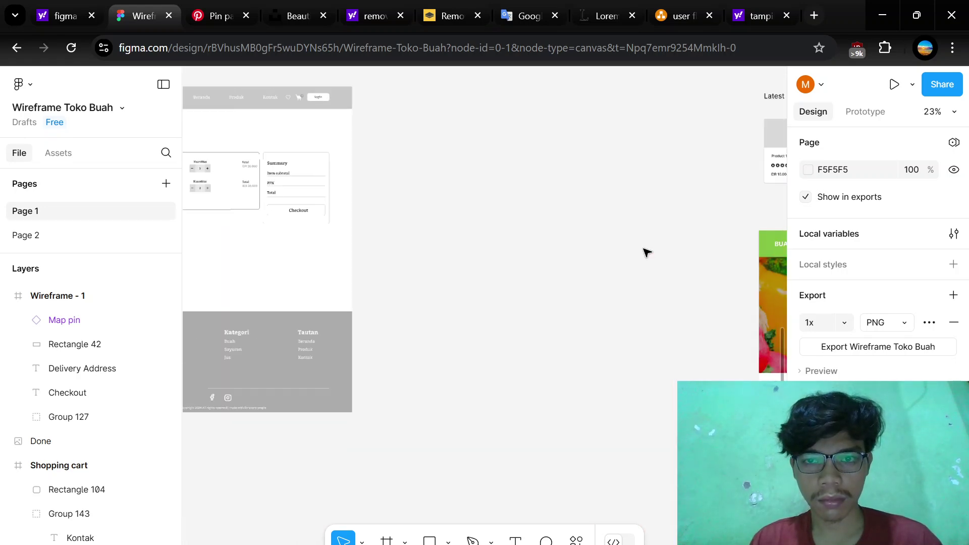
{"action": "scroll", "coordinate": [646, 250], "scroll_direction": "down", "scroll_amount": 10}
{"action": "scroll", "coordinate": [454, 392], "scroll_direction": "down", "scroll_amount": 5}
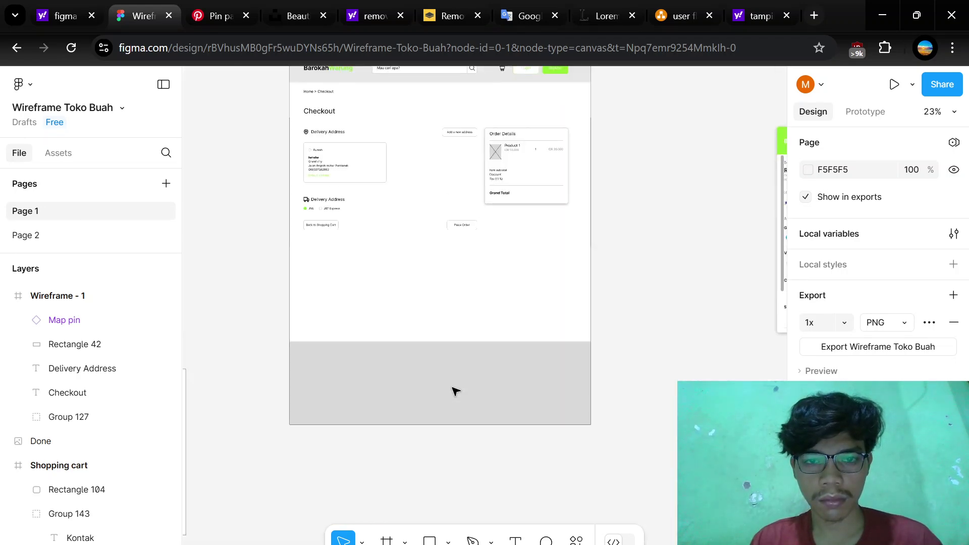
{"action": "scroll", "coordinate": [454, 392], "scroll_direction": "up", "scroll_amount": 3}
{"action": "scroll", "coordinate": [454, 392], "scroll_direction": "up", "scroll_amount": 5}
{"action": "scroll", "coordinate": [455, 392], "scroll_direction": "down", "scroll_amount": 3}
{"action": "scroll", "coordinate": [454, 392], "scroll_direction": "left", "scroll_amount": 3}
{"action": "scroll", "coordinate": [454, 392], "scroll_direction": "up", "scroll_amount": 3}
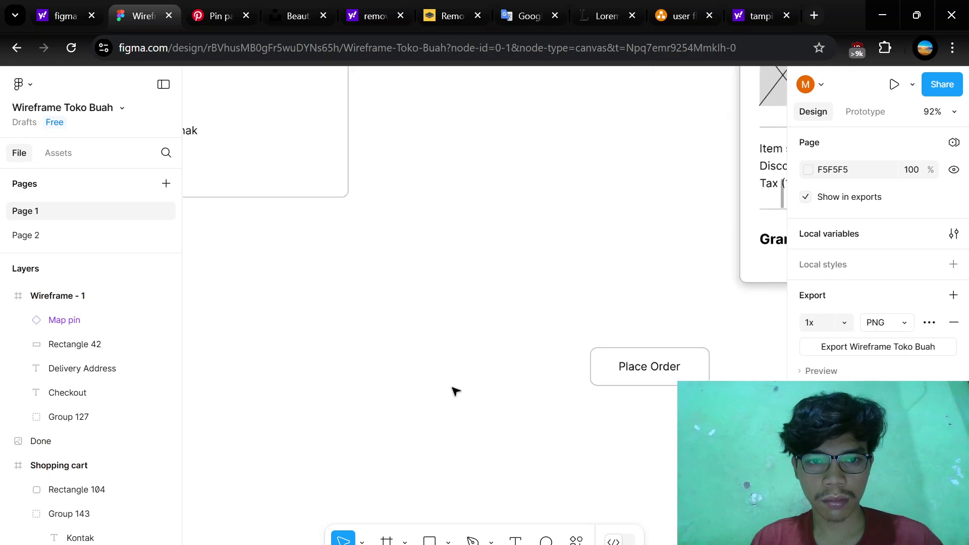
{"action": "scroll", "coordinate": [454, 392], "scroll_direction": "up", "scroll_amount": 4}
{"action": "scroll", "coordinate": [426, 282], "scroll_direction": "left", "scroll_amount": 1}
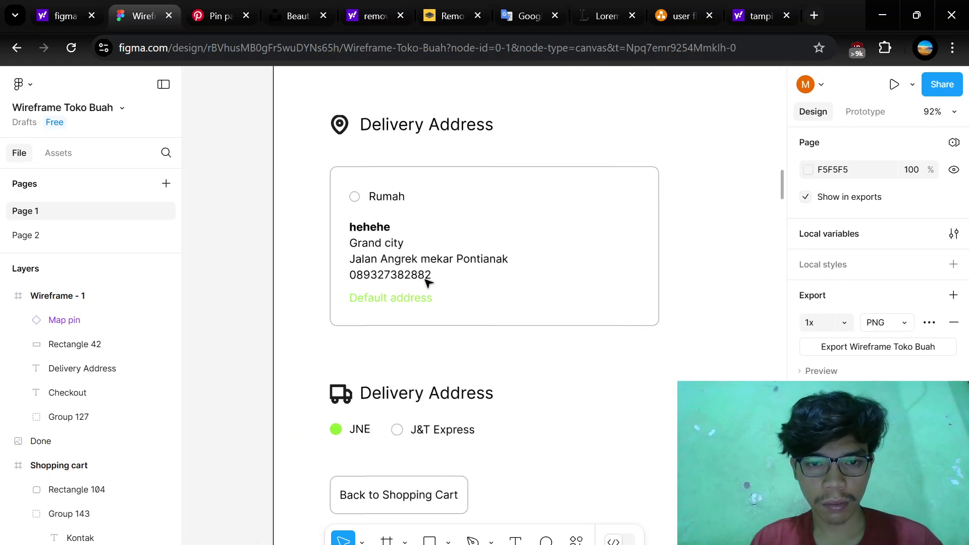
{"action": "left_click", "coordinate": [392, 200]}
{"action": "left_click", "coordinate": [355, 198], "text": "shift"}
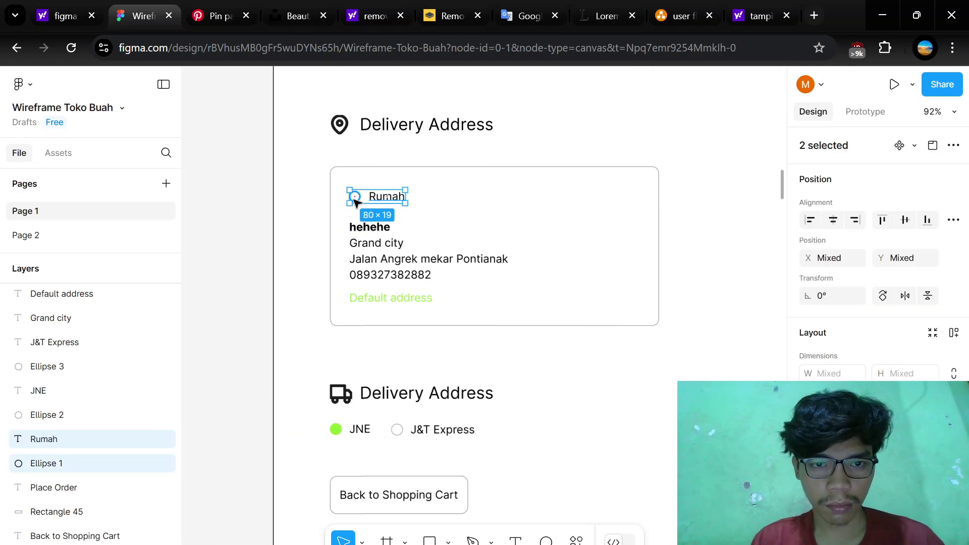
{"action": "left_click", "coordinate": [363, 229], "text": "shift"}
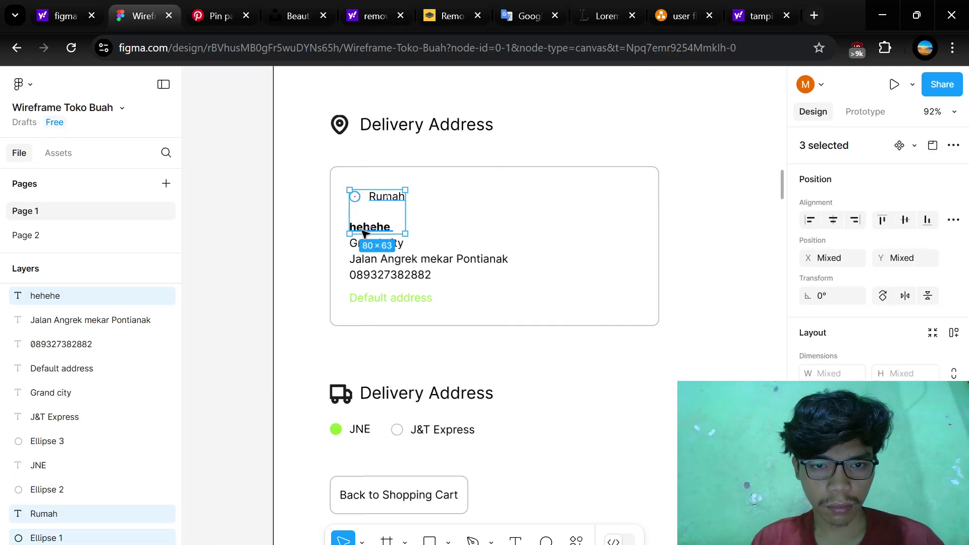
{"action": "left_click", "coordinate": [428, 262], "text": "shift"}
{"action": "left_click", "coordinate": [386, 276], "text": "shift"}
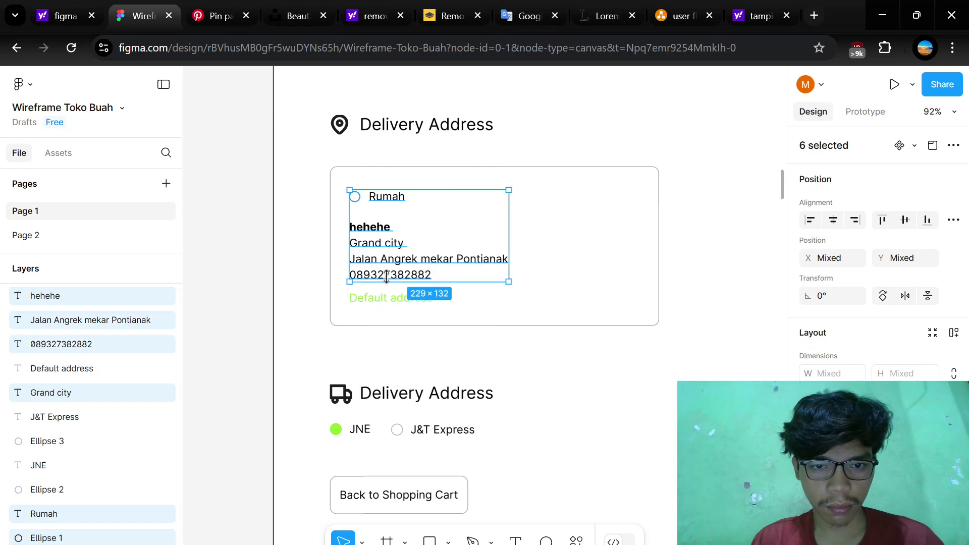
{"action": "left_click", "coordinate": [389, 298], "text": "shift"}
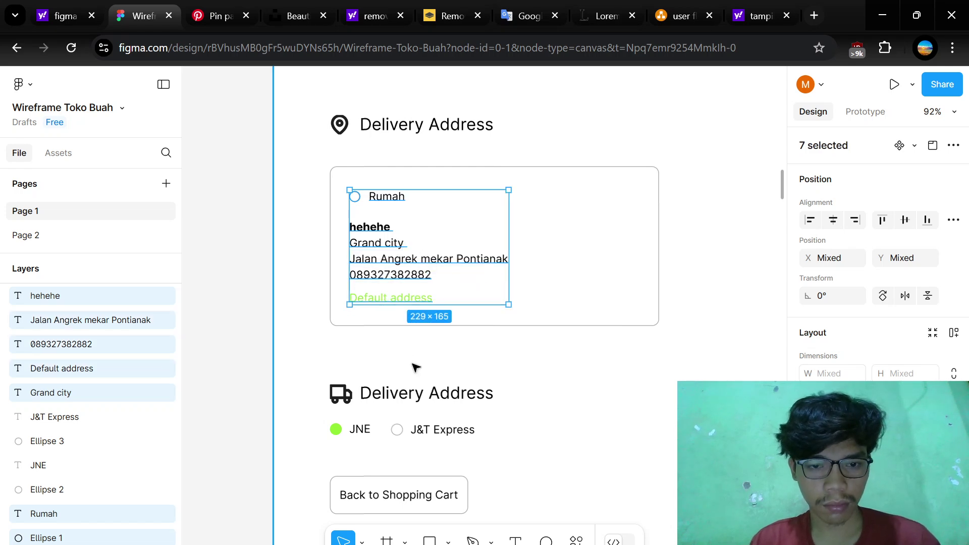
- Paste the copied address details into Wireframe - 1 and place them inside the card rectangle, left edge at X 173
{"action": "scroll", "coordinate": [414, 367], "scroll_direction": "down", "scroll_amount": 1}
{"action": "scroll", "coordinate": [414, 367], "scroll_direction": "down", "scroll_amount": 10, "text": "ctrl"}
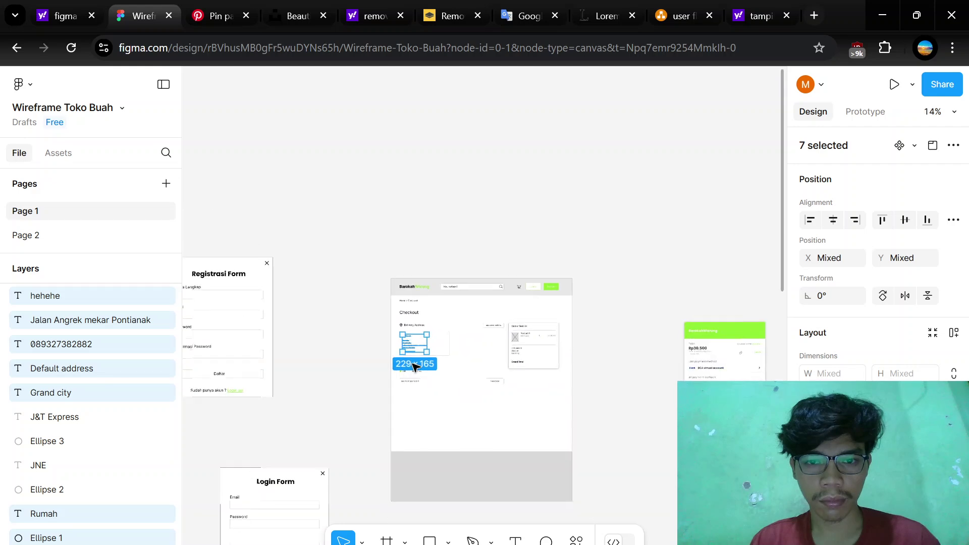
{"action": "scroll", "coordinate": [413, 366], "scroll_direction": "left", "scroll_amount": 10}
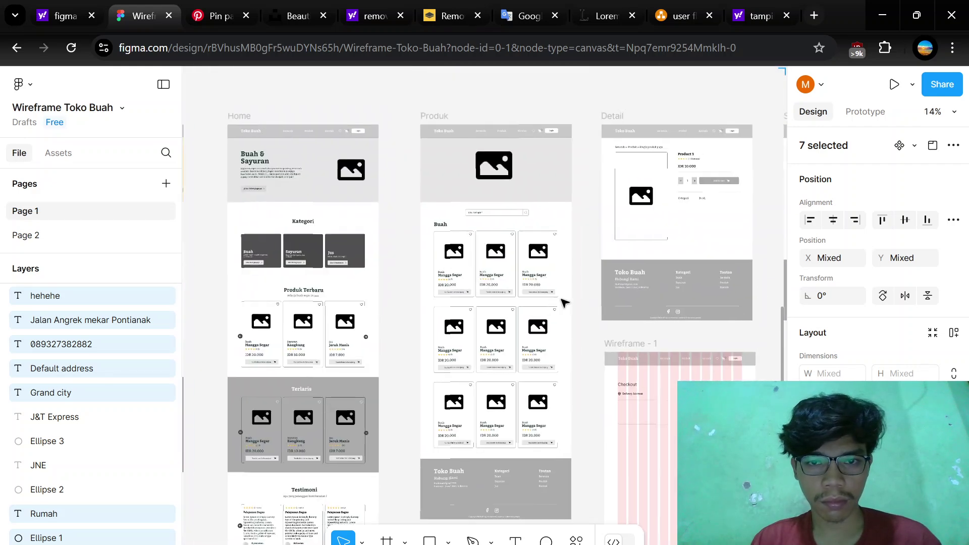
{"action": "scroll", "coordinate": [564, 301], "scroll_direction": "right", "scroll_amount": 2}
{"action": "scroll", "coordinate": [575, 353], "scroll_direction": "up", "scroll_amount": 5, "text": "ctrl"}
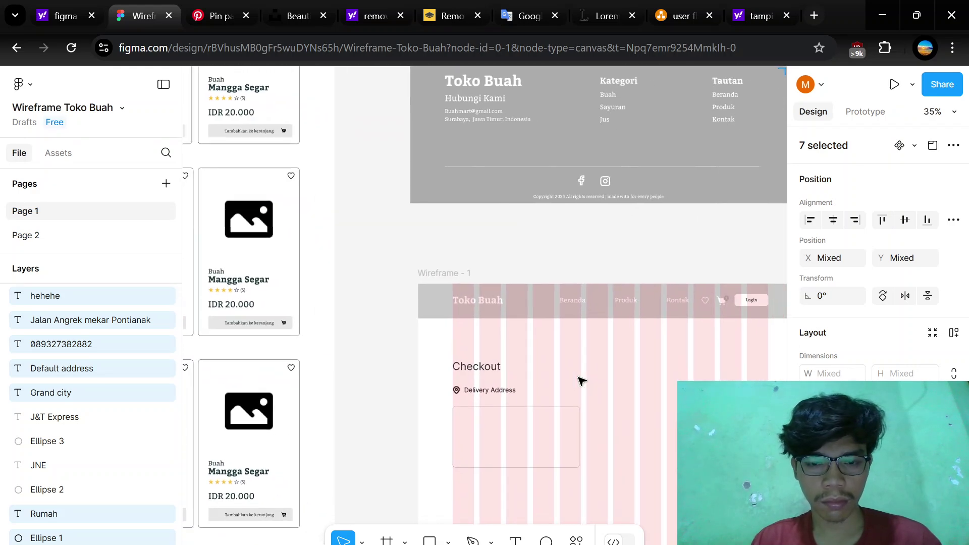
{"action": "scroll", "coordinate": [580, 381], "scroll_direction": "up", "scroll_amount": 3, "text": "ctrl"}
{"action": "scroll", "coordinate": [579, 381], "scroll_direction": "down", "scroll_amount": 2}
{"action": "left_click", "coordinate": [469, 414]}
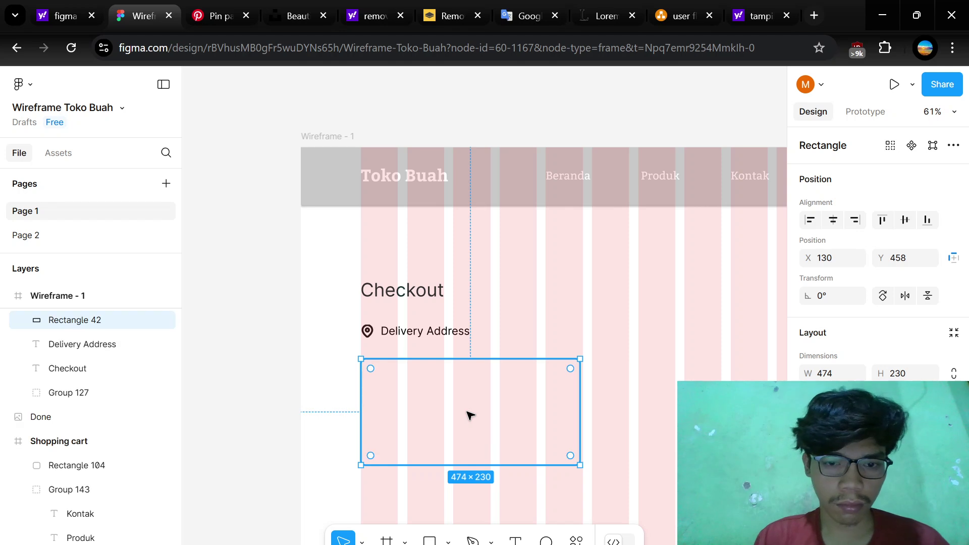
{"action": "key", "text": "ctrl+v"}
{"action": "left_click_drag", "start_coordinate": [559, 342], "coordinate": [447, 394]}
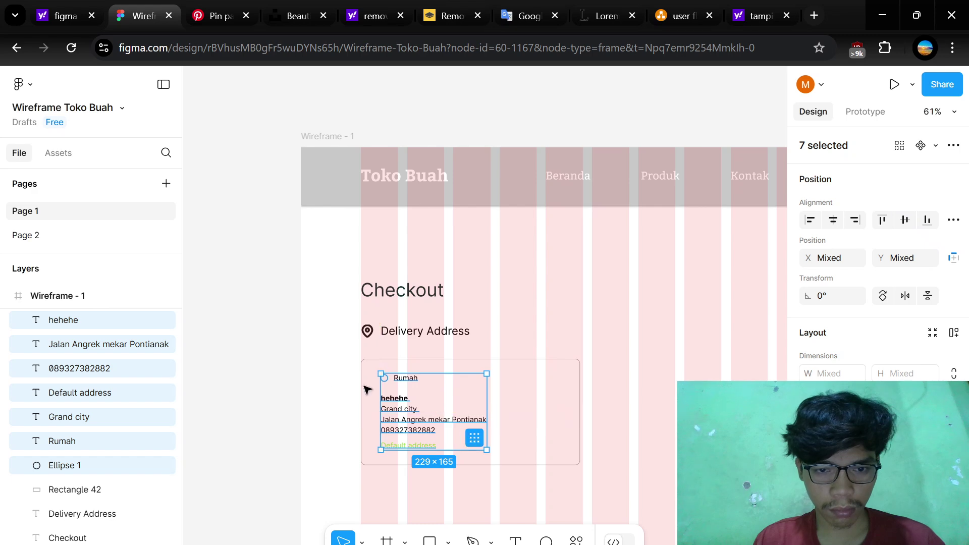
{"action": "left_click", "coordinate": [316, 391]}
- Recolour the Default address text in the Wireframe - 1 card to orange
{"action": "scroll", "coordinate": [375, 388], "scroll_direction": "up", "scroll_amount": 5}
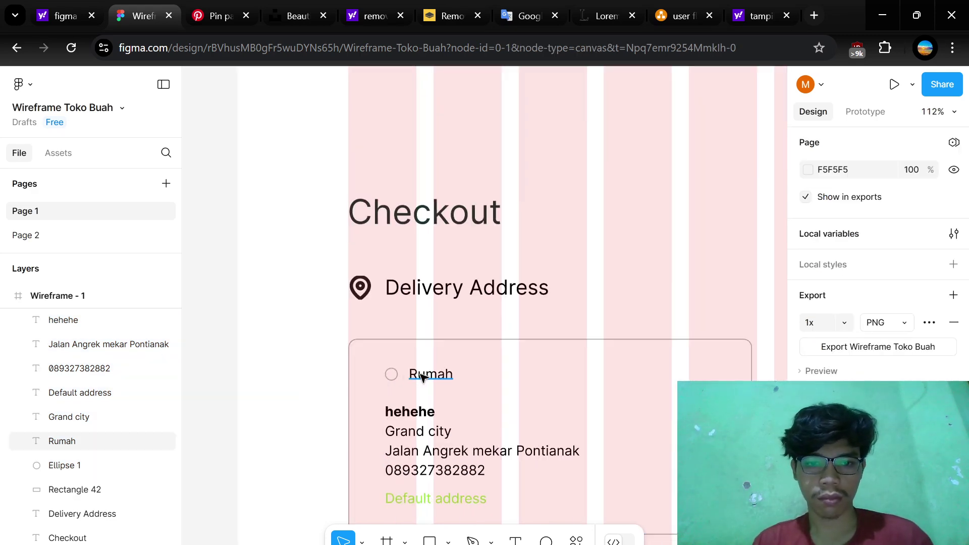
{"action": "scroll", "coordinate": [422, 374], "scroll_direction": "down", "scroll_amount": 2}
{"action": "scroll", "coordinate": [421, 374], "scroll_direction": "right", "scroll_amount": 1}
{"action": "left_click", "coordinate": [422, 417]}
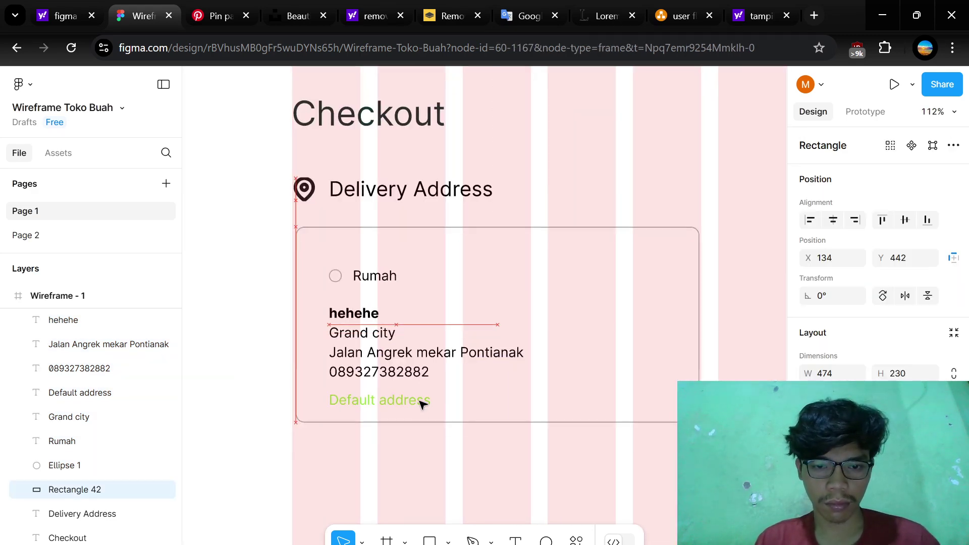
{"action": "key", "text": "Escape"}
{"action": "left_click", "coordinate": [424, 407]}
{"action": "double_click", "coordinate": [424, 407]}
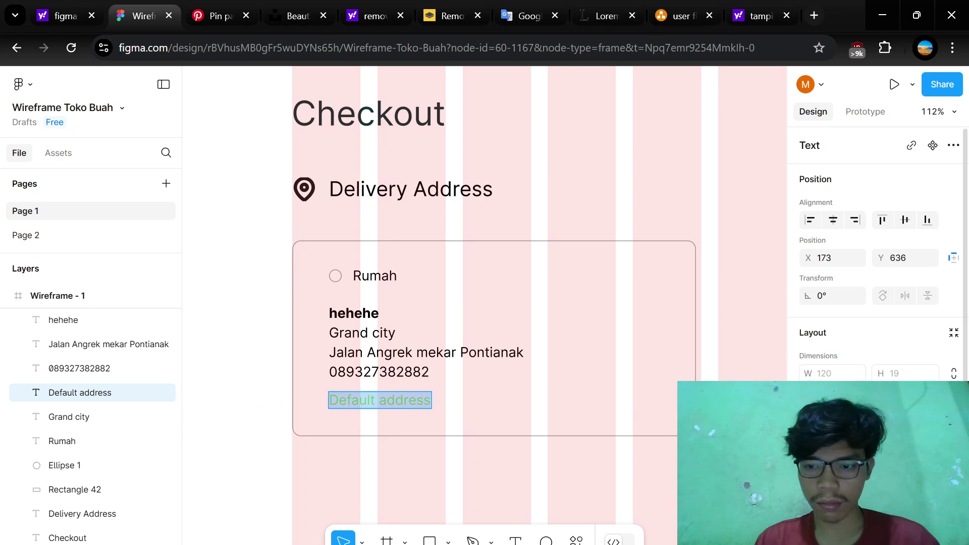
{"action": "left_click", "coordinate": [810, 423]}
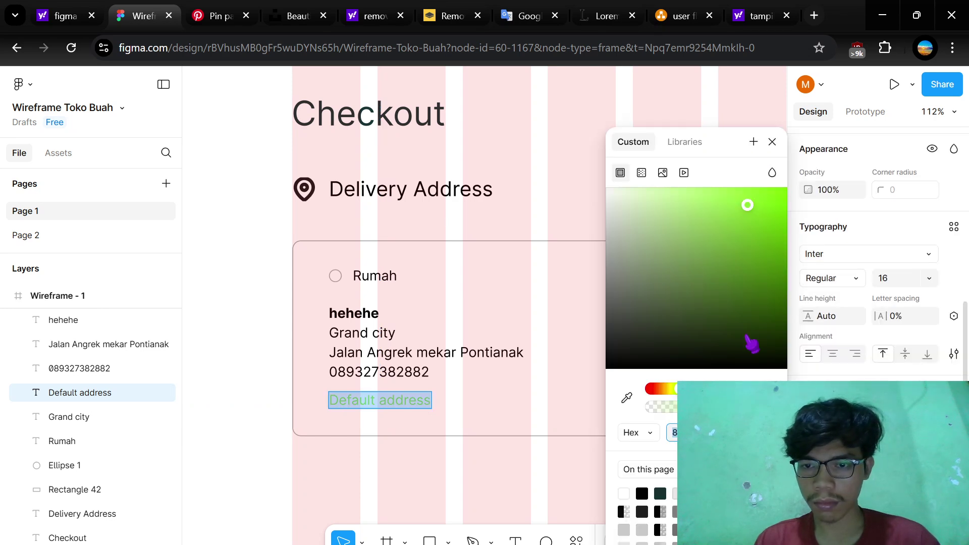
{"action": "left_click", "coordinate": [662, 490]}
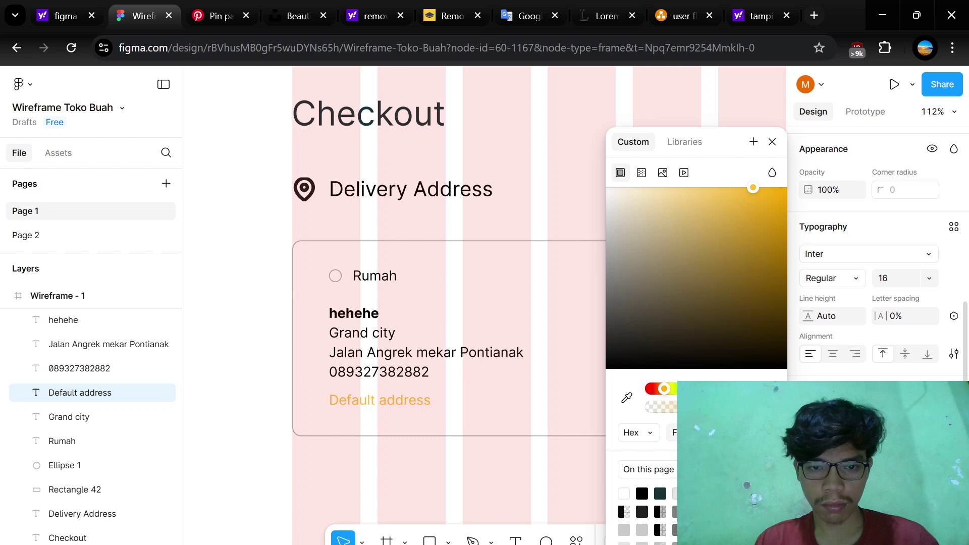
{"action": "left_click", "coordinate": [279, 444]}
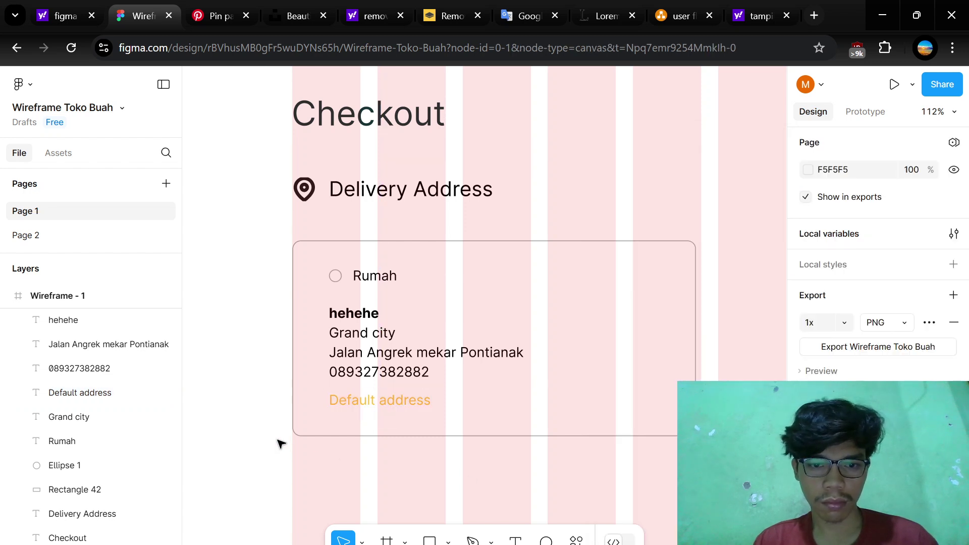
- Recolour the Default address text in the Wireframe - 1 address card to light grey
{"action": "left_click", "coordinate": [385, 400]}
{"action": "double_click", "coordinate": [385, 401]}
{"action": "scroll", "coordinate": [878, 252], "scroll_direction": "down", "scroll_amount": 3}
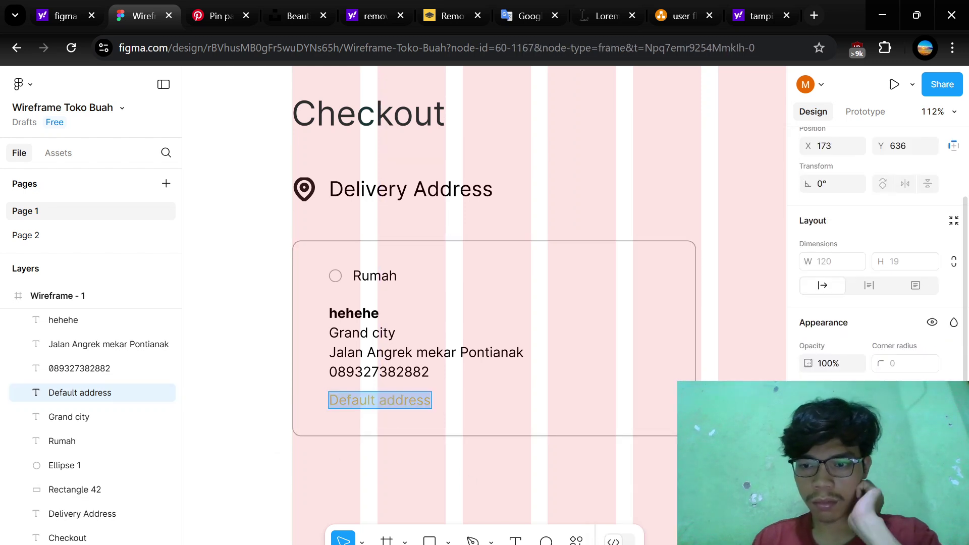
{"action": "scroll", "coordinate": [878, 253], "scroll_direction": "down", "scroll_amount": 3}
{"action": "left_click", "coordinate": [808, 424]}
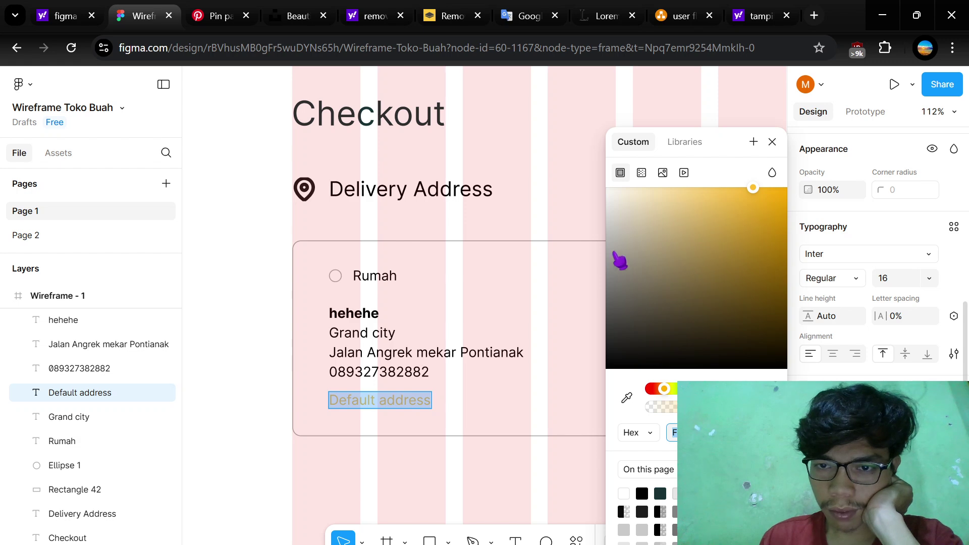
{"action": "key", "text": "Escape"}
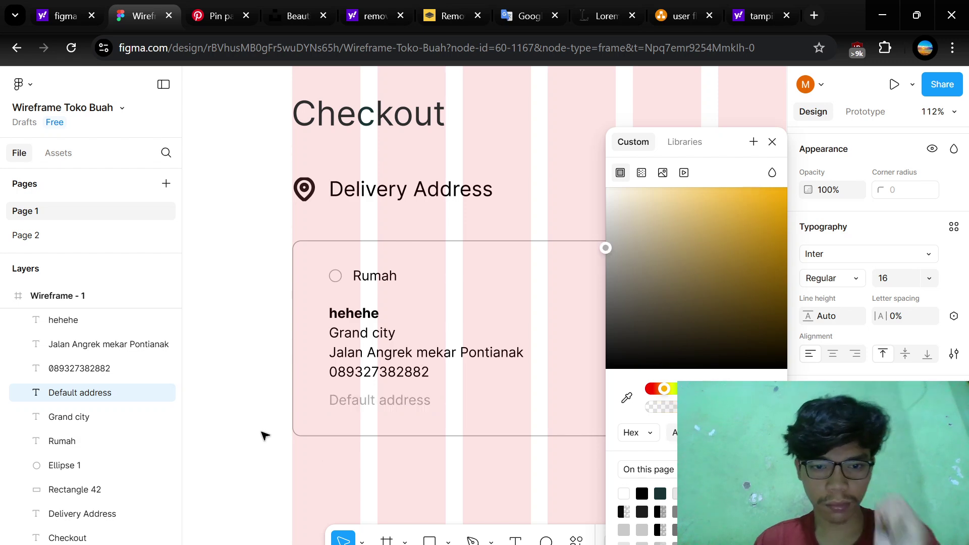
{"action": "left_click", "coordinate": [243, 424]}
- Copy the truck icon, its Delivery Address heading and the JNE and J&T Express radio options from the BarokahWarung Checkout page
{"action": "scroll", "coordinate": [477, 386], "scroll_direction": "down", "scroll_amount": 5}
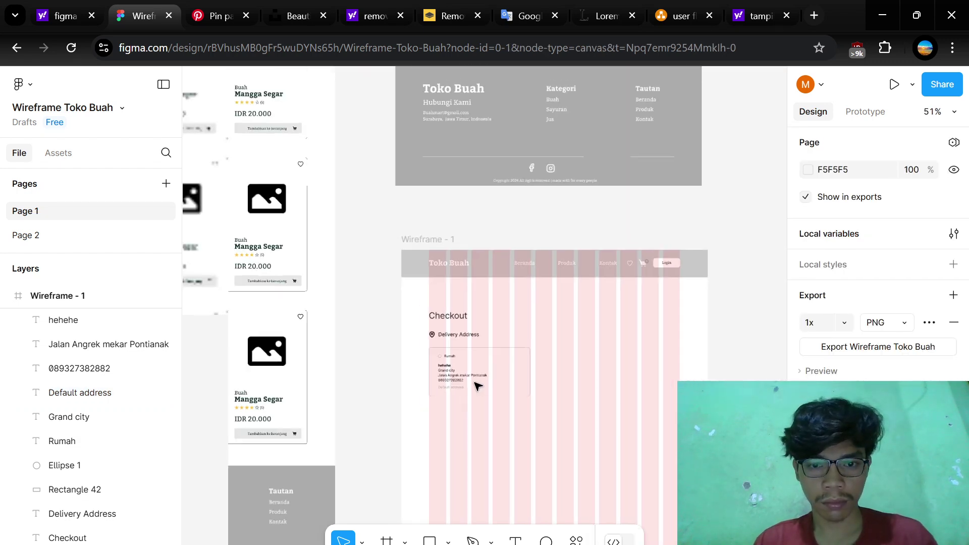
{"action": "scroll", "coordinate": [595, 355], "scroll_direction": "up", "scroll_amount": 2}
{"action": "scroll", "coordinate": [595, 358], "scroll_direction": "up", "scroll_amount": 15}
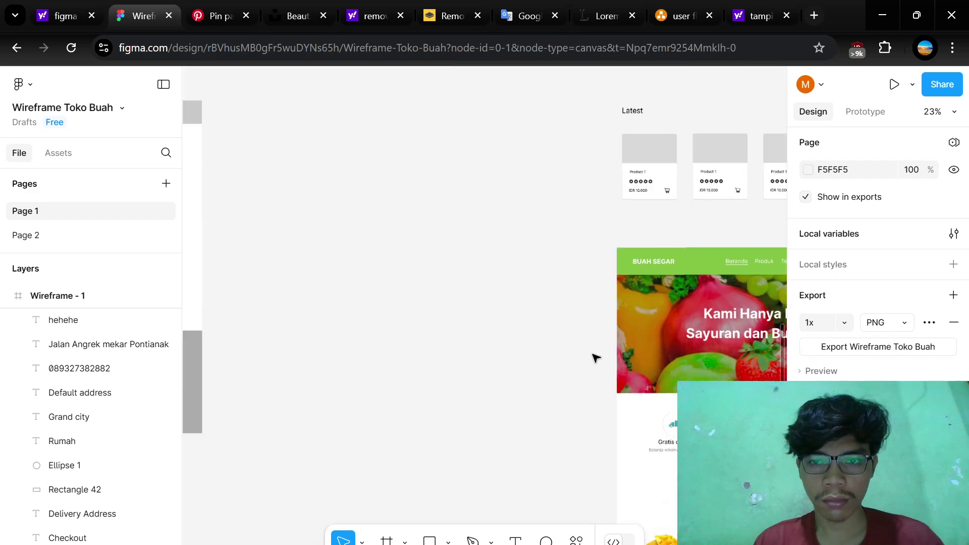
{"action": "scroll", "coordinate": [395, 415], "scroll_direction": "down", "scroll_amount": 5}
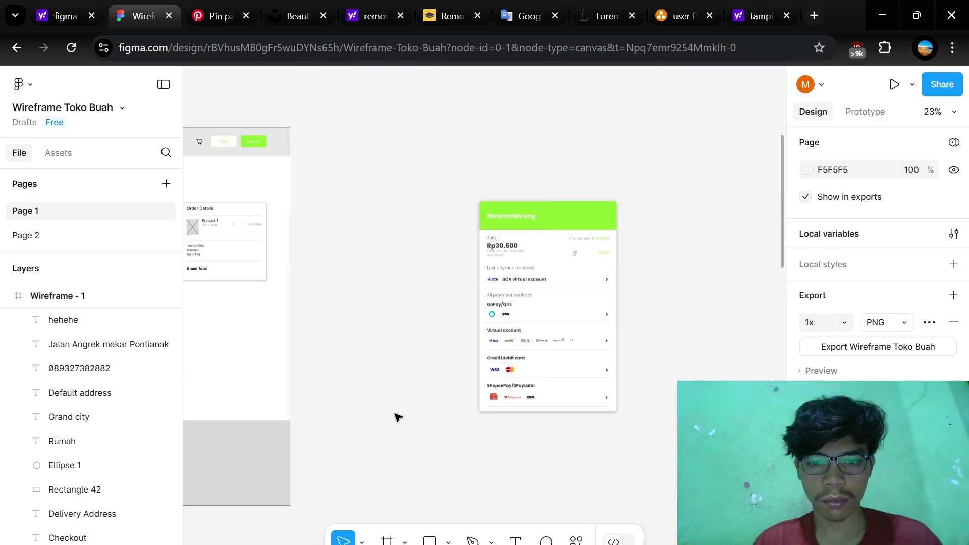
{"action": "scroll", "coordinate": [396, 416], "scroll_direction": "up", "scroll_amount": 3}
{"action": "scroll", "coordinate": [396, 415], "scroll_direction": "down", "scroll_amount": 5}
{"action": "scroll", "coordinate": [463, 387], "scroll_direction": "up", "scroll_amount": 4}
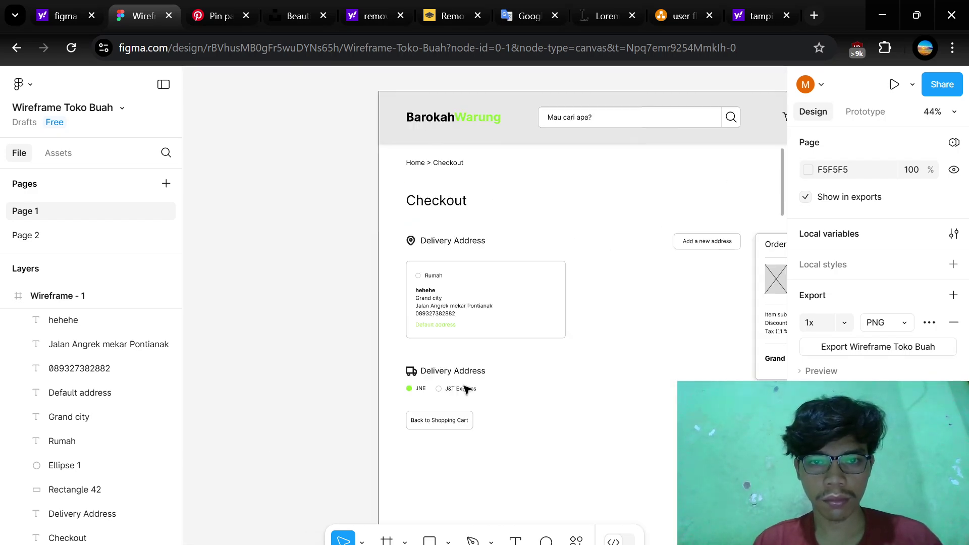
{"action": "scroll", "coordinate": [463, 388], "scroll_direction": "up", "scroll_amount": 3}
{"action": "left_click", "coordinate": [443, 355]}
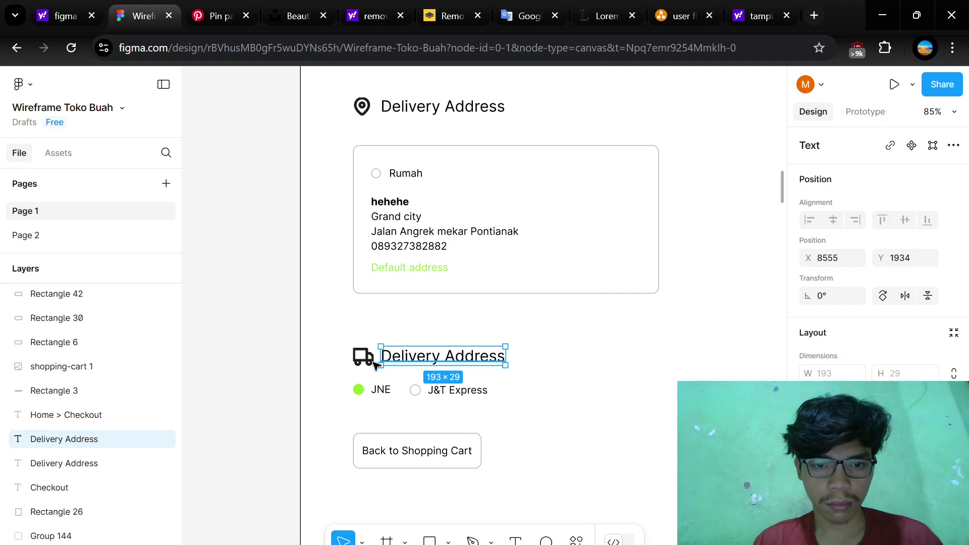
{"action": "left_click", "coordinate": [365, 358]}
{"action": "left_click", "coordinate": [358, 389], "text": "shift"}
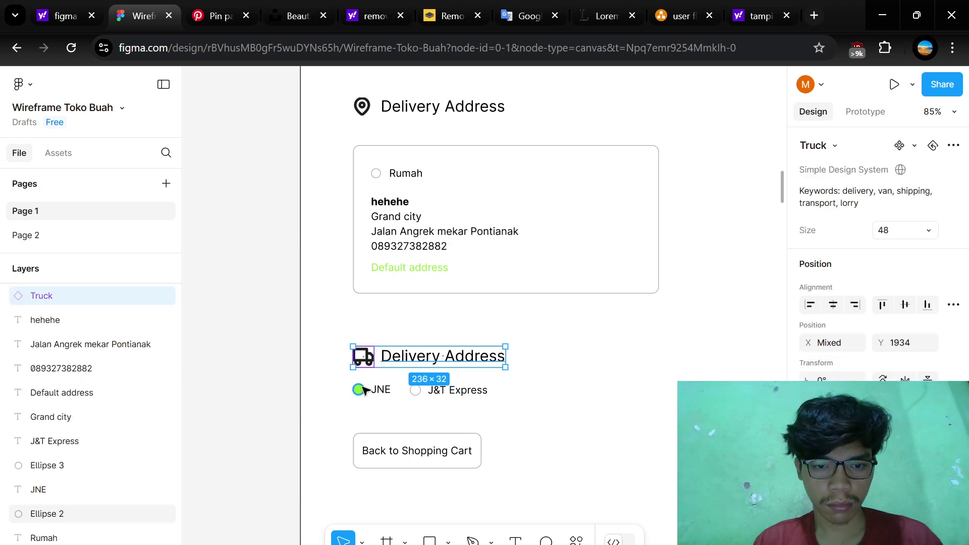
{"action": "left_click", "coordinate": [383, 390], "text": "shift"}
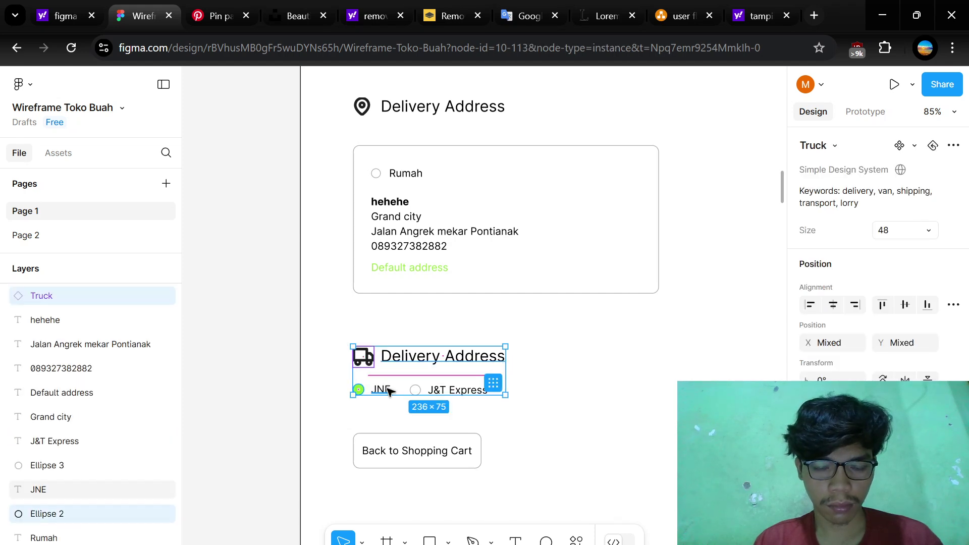
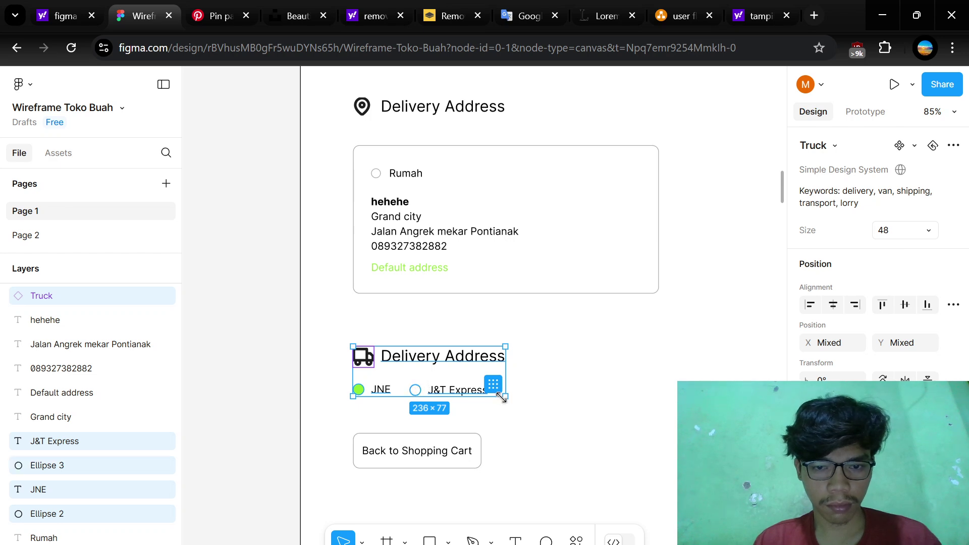
- Paste the copied truck heading and courier options into Wireframe - 1 and place them below the address card
{"action": "scroll", "coordinate": [396, 438], "scroll_direction": "down", "scroll_amount": 5}
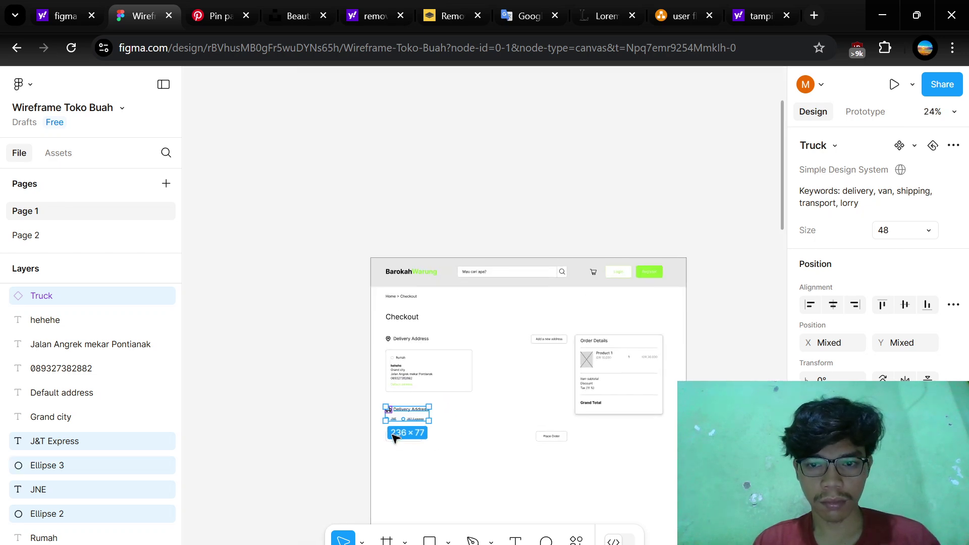
{"action": "scroll", "coordinate": [395, 438], "scroll_direction": "down", "scroll_amount": 5}
{"action": "scroll", "coordinate": [395, 438], "scroll_direction": "down", "scroll_amount": 1}
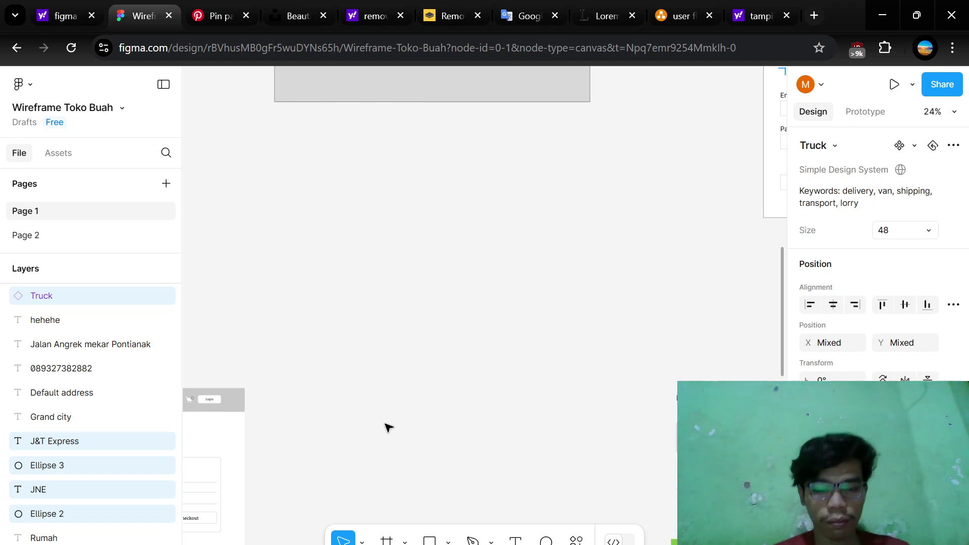
{"action": "scroll", "coordinate": [389, 428], "scroll_direction": "down", "scroll_amount": 5}
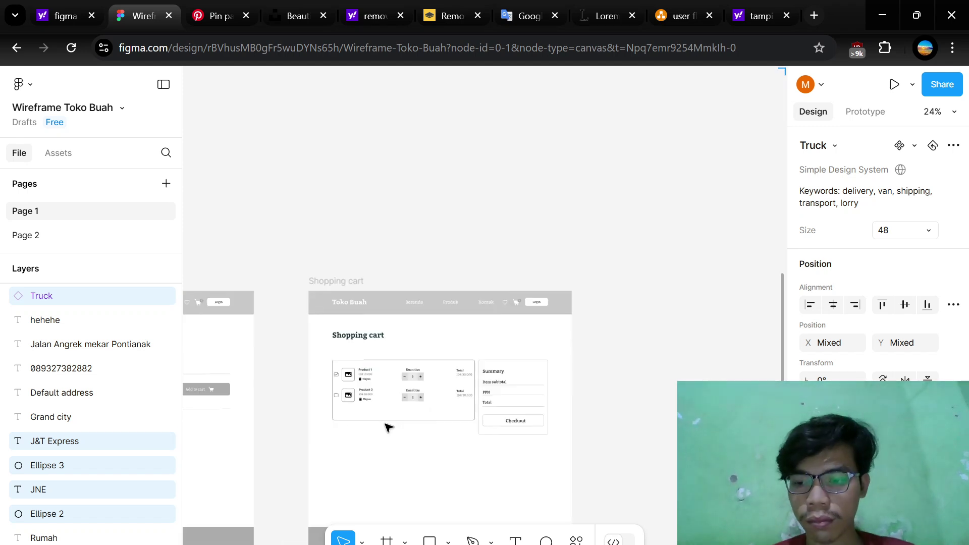
{"action": "scroll", "coordinate": [414, 426], "scroll_direction": "up", "scroll_amount": 3}
{"action": "scroll", "coordinate": [414, 426], "scroll_direction": "down", "scroll_amount": 10}
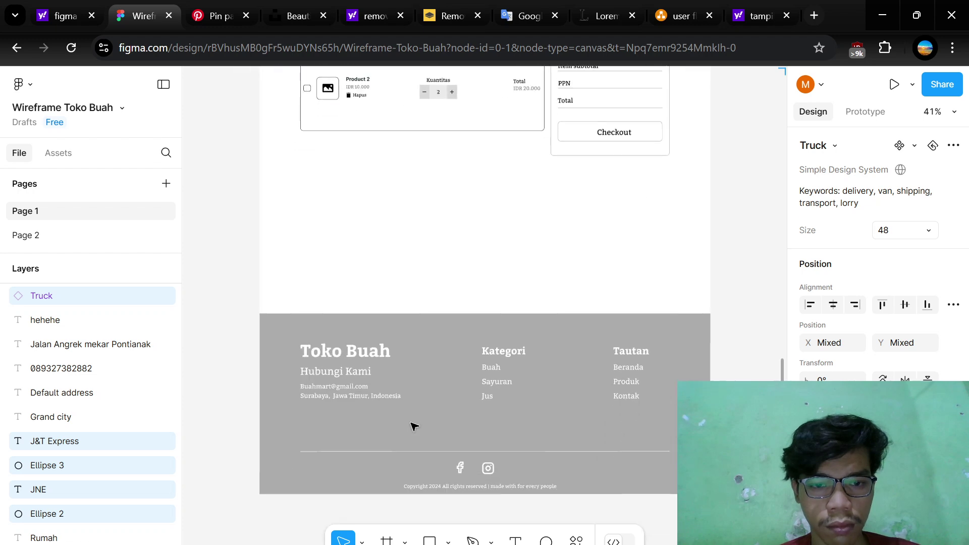
{"action": "scroll", "coordinate": [414, 427], "scroll_direction": "left", "scroll_amount": 4}
{"action": "scroll", "coordinate": [414, 426], "scroll_direction": "left", "scroll_amount": 5}
{"action": "scroll", "coordinate": [414, 426], "scroll_direction": "down", "scroll_amount": 2}
{"action": "scroll", "coordinate": [410, 426], "scroll_direction": "up", "scroll_amount": 1}
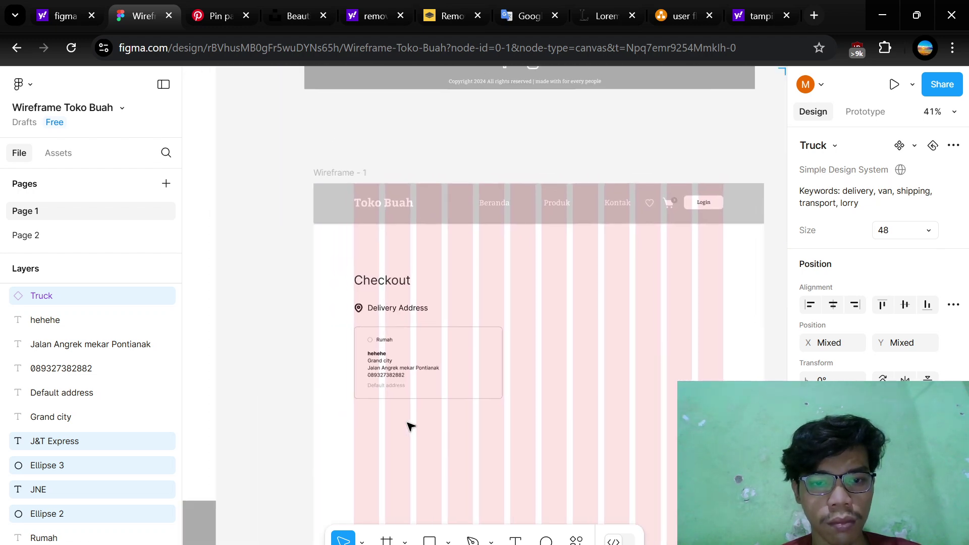
{"action": "scroll", "coordinate": [409, 428], "scroll_direction": "up", "scroll_amount": 5}
{"action": "left_click", "coordinate": [422, 396]}
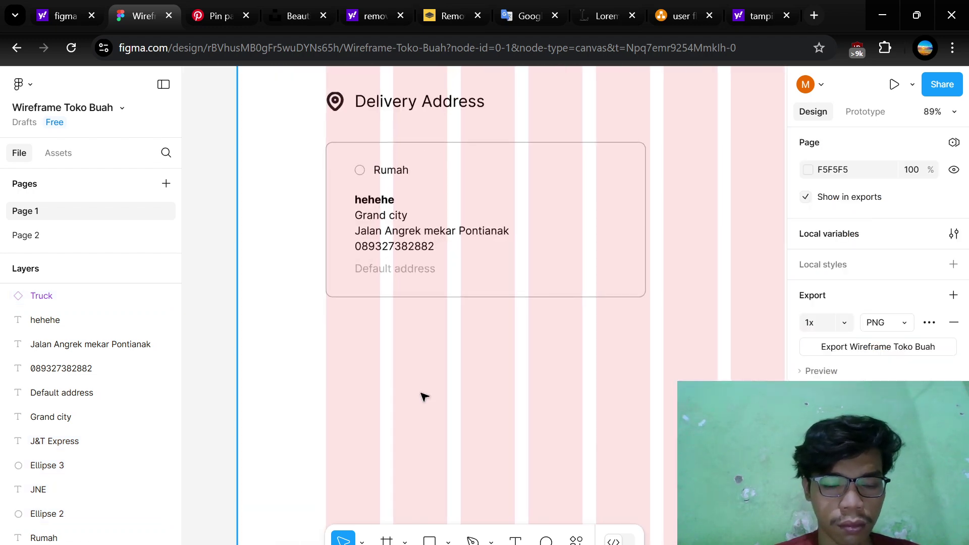
{"action": "key", "text": "ctrl+v"}
{"action": "left_click_drag", "start_coordinate": [489, 330], "coordinate": [451, 380]}
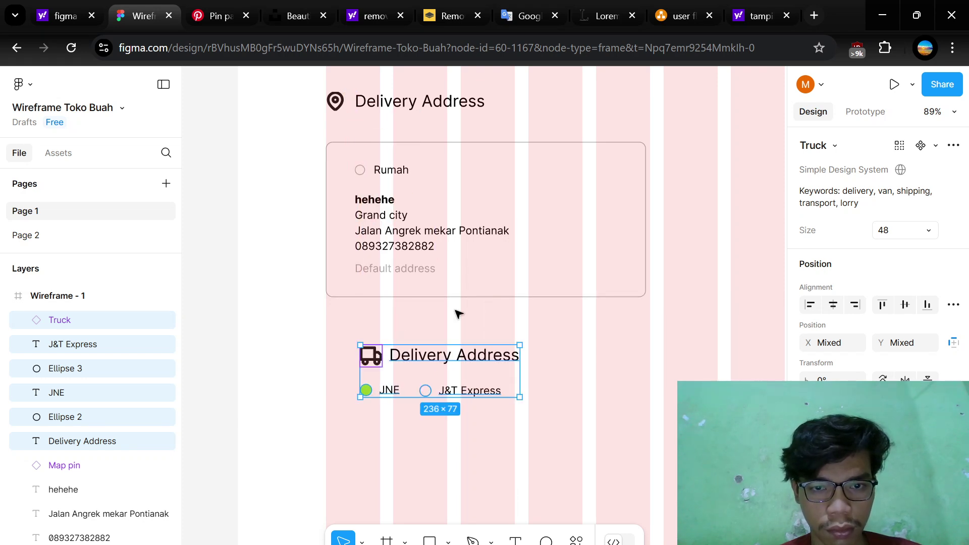
{"action": "left_click", "coordinate": [346, 187]}
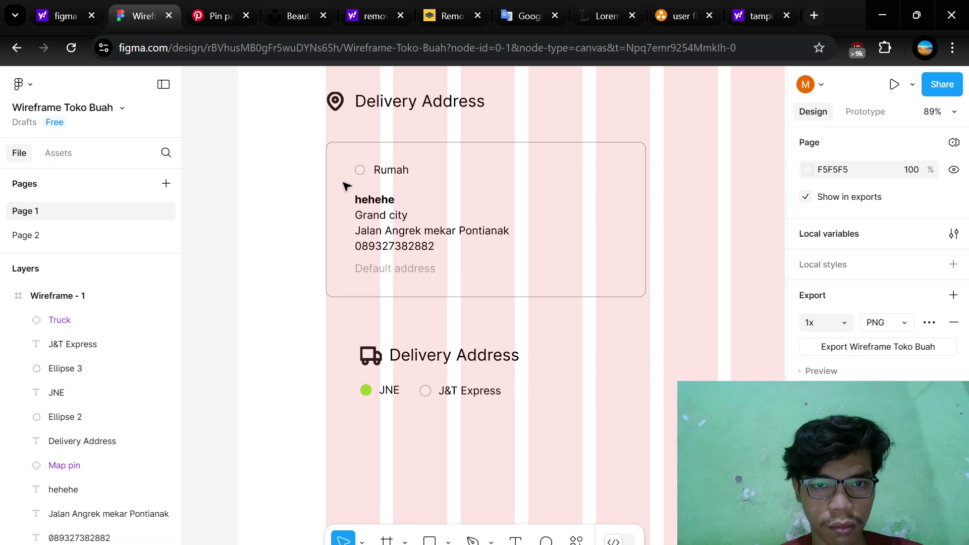
- Set the font of the Delivery Address heading beside the map pin to Kadwa
{"action": "left_click", "coordinate": [395, 174]}
{"action": "double_click", "coordinate": [452, 101]}
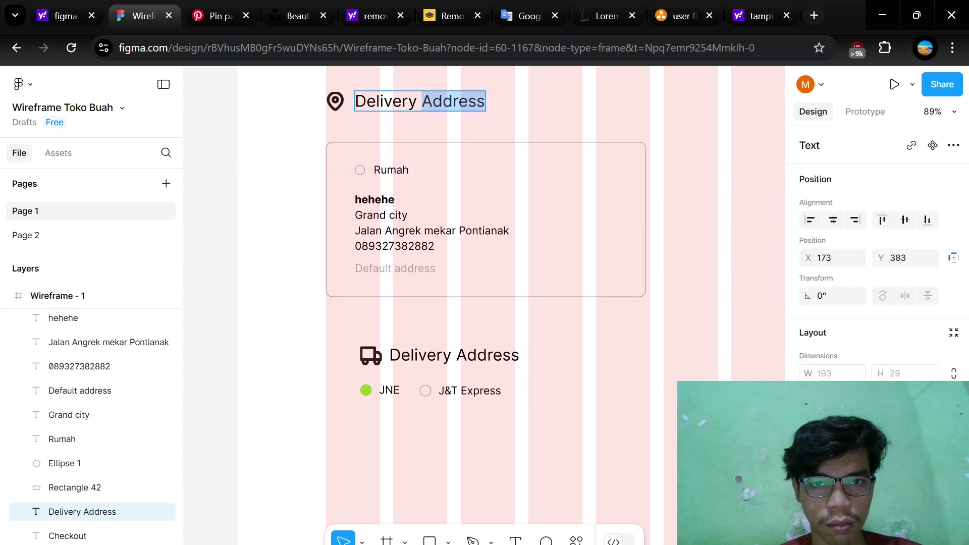
{"action": "triple_click", "coordinate": [434, 101]}
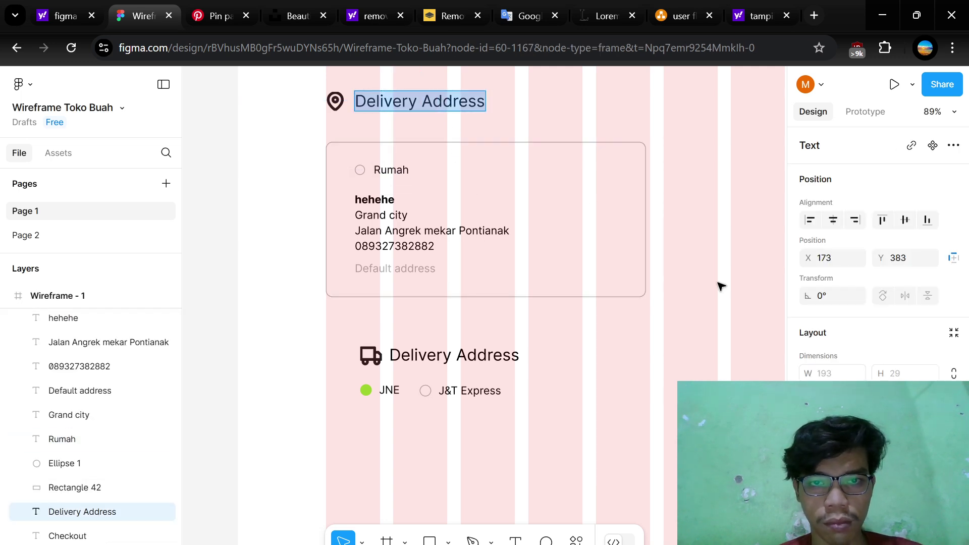
{"action": "scroll", "coordinate": [858, 303], "scroll_direction": "down", "scroll_amount": 2}
{"action": "scroll", "coordinate": [863, 277], "scroll_direction": "down", "scroll_amount": 3}
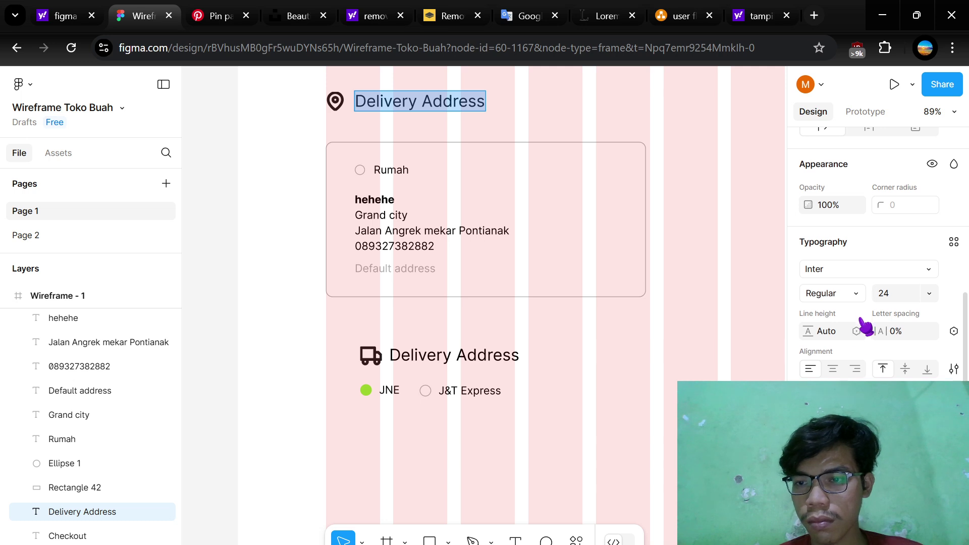
{"action": "left_click", "coordinate": [862, 272]}
{"action": "type", "text": "kad"}
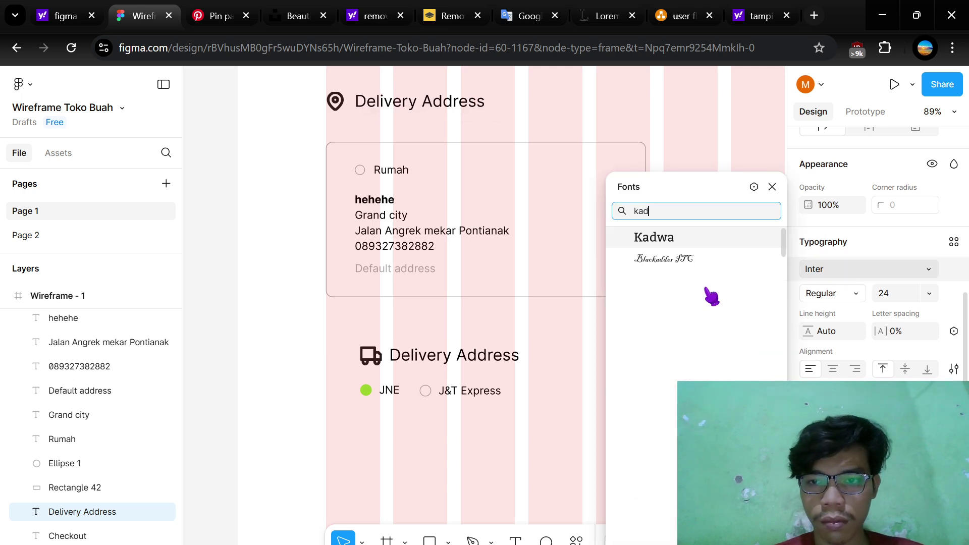
{"action": "left_click", "coordinate": [714, 247]}
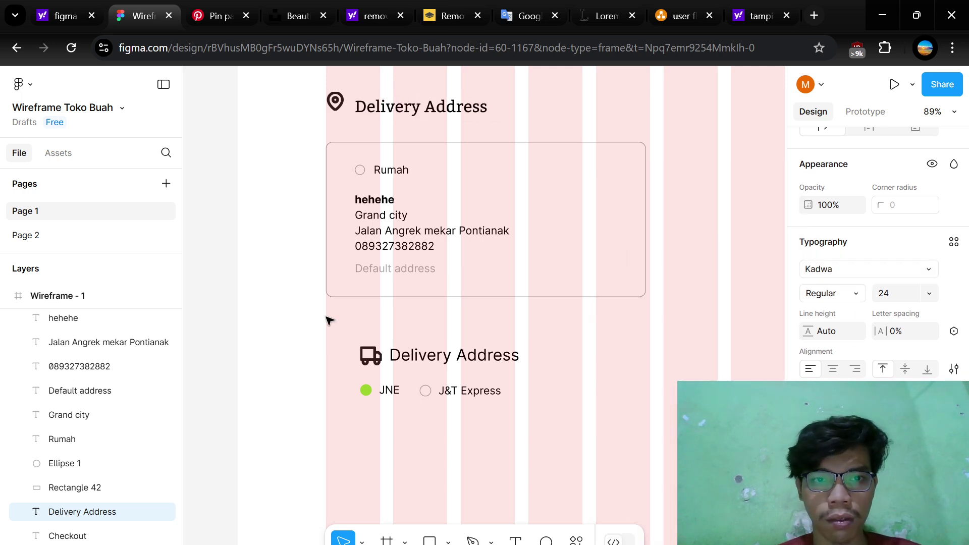
- Move the Kadwa Delivery Address heading up slightly so it lines up vertically with the map pin icon
{"action": "key", "text": "Escape"}
{"action": "scroll", "coordinate": [372, 307], "scroll_direction": "up", "scroll_amount": 4}
{"action": "scroll", "coordinate": [372, 309], "scroll_direction": "up", "scroll_amount": 3}
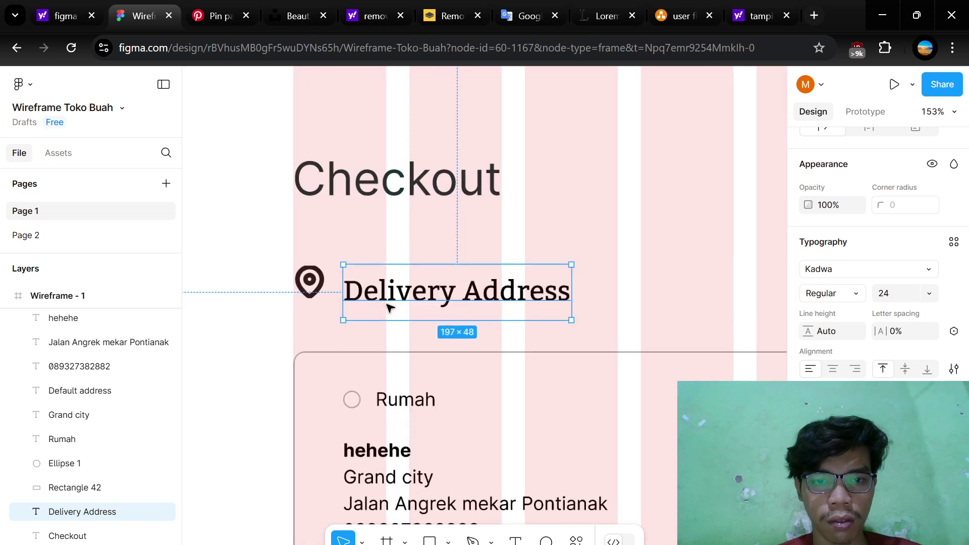
{"action": "left_click_drag", "start_coordinate": [409, 302], "coordinate": [410, 291]}
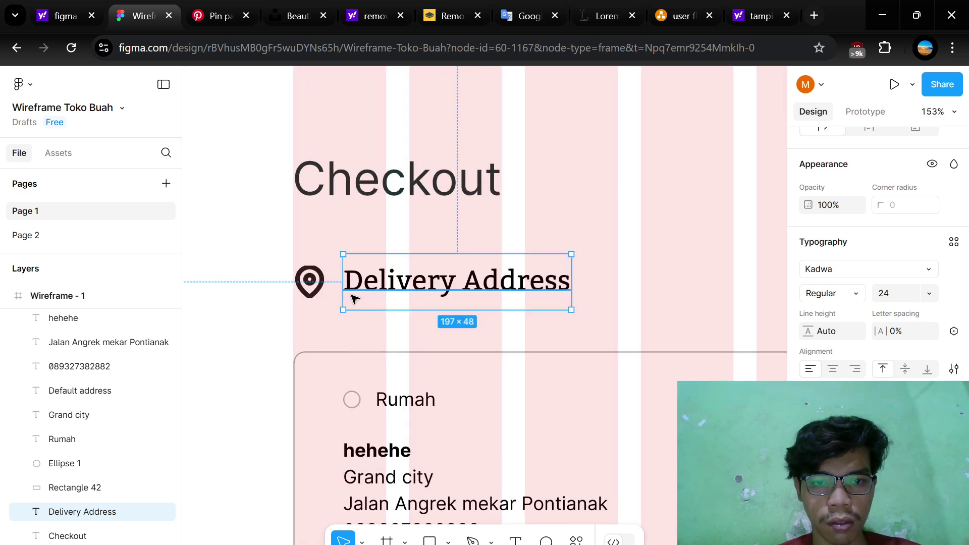
{"action": "left_click", "coordinate": [417, 243]}
- Set the font of the Checkout title in Wireframe - 1 to Kadwa
{"action": "left_click", "coordinate": [399, 179]}
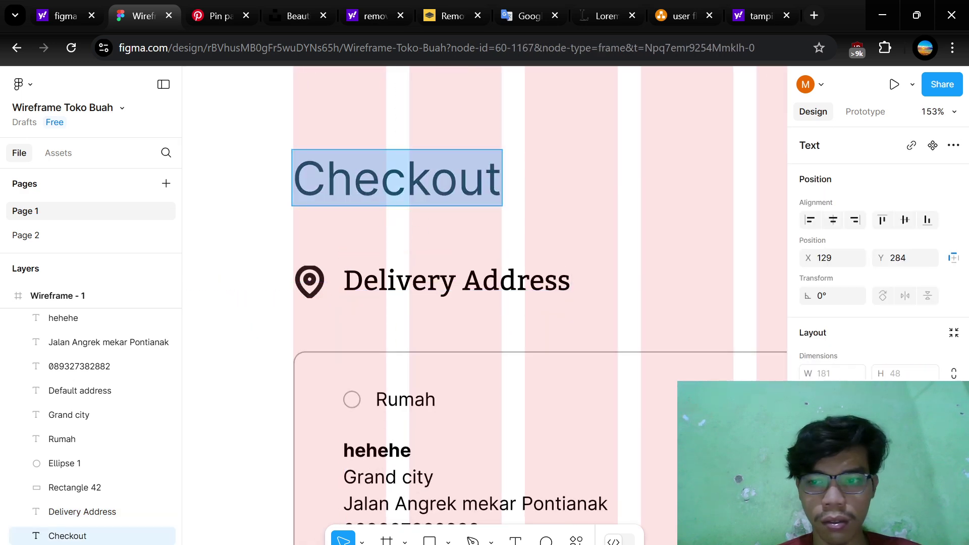
{"action": "scroll", "coordinate": [878, 303], "scroll_direction": "down", "scroll_amount": 3}
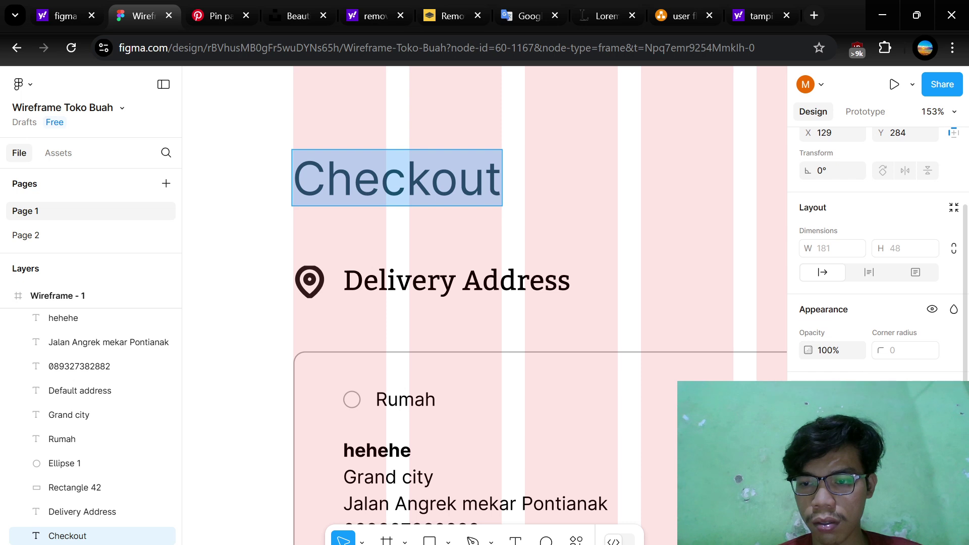
{"action": "left_click", "coordinate": [848, 413]}
{"action": "type", "text": "kad"}
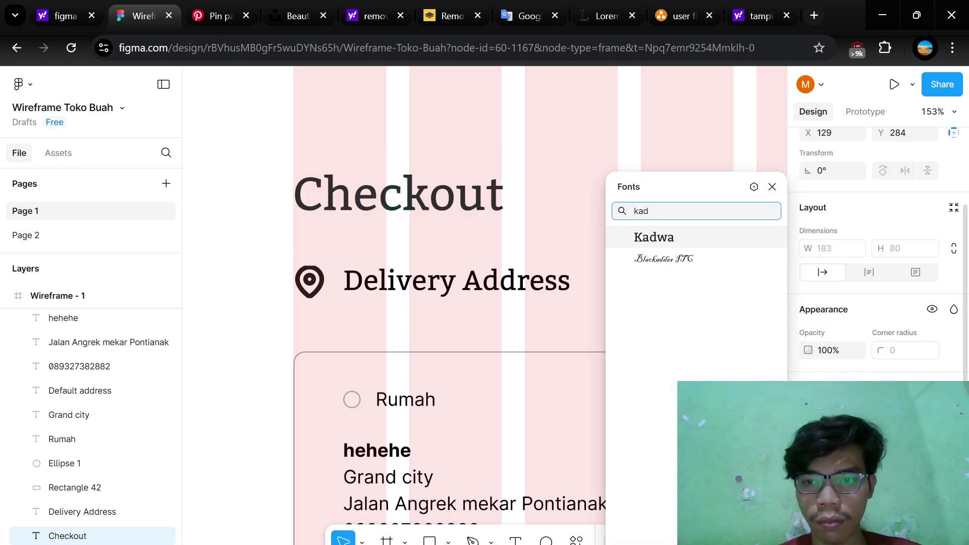
{"action": "left_click", "coordinate": [713, 246]}
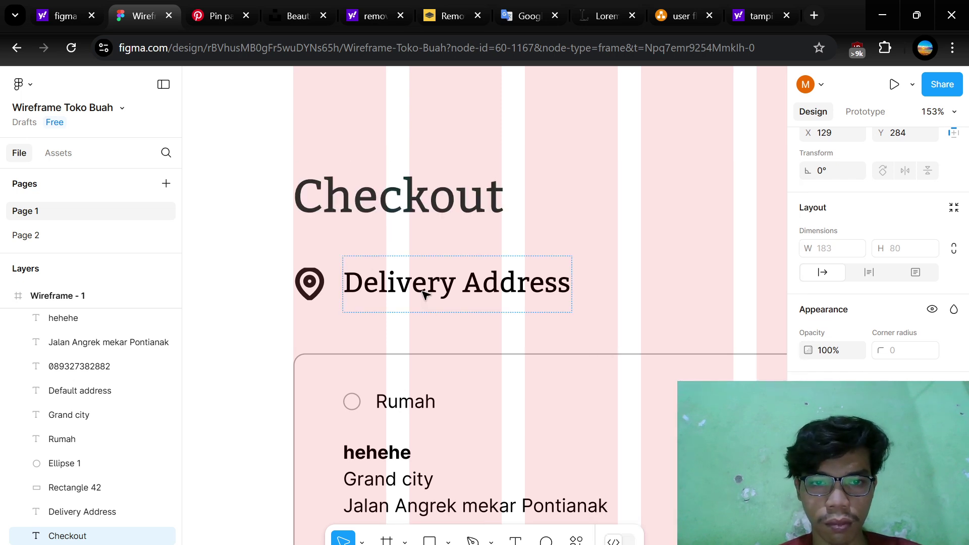
- Move the Checkout title up to leave more space above the Delivery Address heading
{"action": "scroll", "coordinate": [431, 312], "scroll_direction": "up", "scroll_amount": 4}
{"action": "double_click", "coordinate": [402, 313]}
{"action": "left_click", "coordinate": [402, 313]}
{"action": "key", "text": "Escape"}
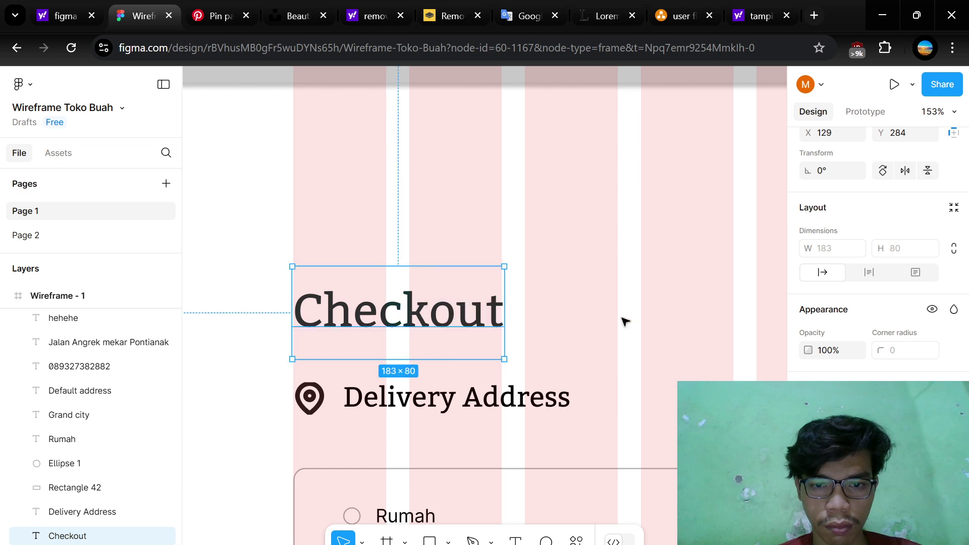
{"action": "left_click_drag", "start_coordinate": [414, 321], "coordinate": [412, 269]}
{"action": "left_click", "coordinate": [372, 346]}
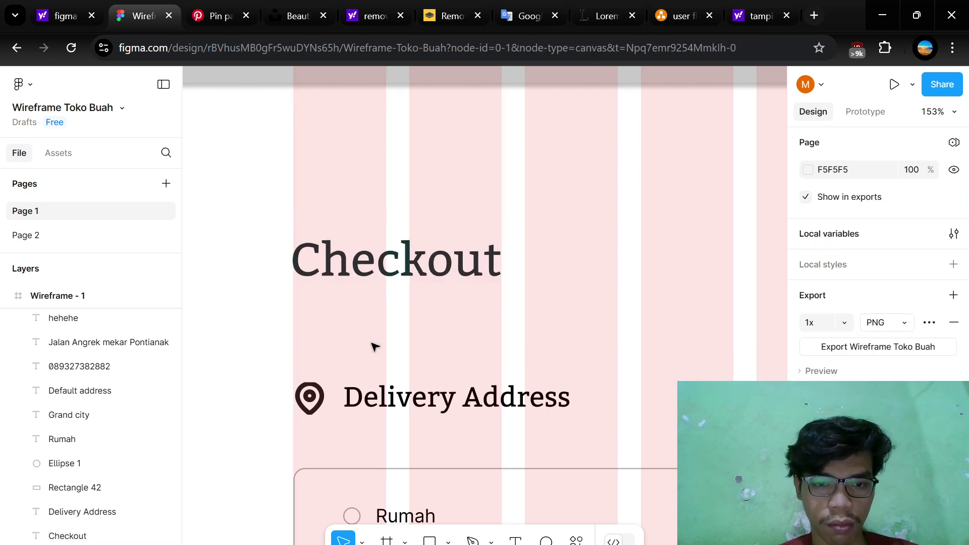
- Group the truck icon, its Delivery Address heading, and the JNE and J&T Express options with their circles in Wireframe - 1
{"action": "scroll", "coordinate": [372, 347], "scroll_direction": "down", "scroll_amount": 5}
{"action": "scroll", "coordinate": [374, 346], "scroll_direction": "down", "scroll_amount": 2}
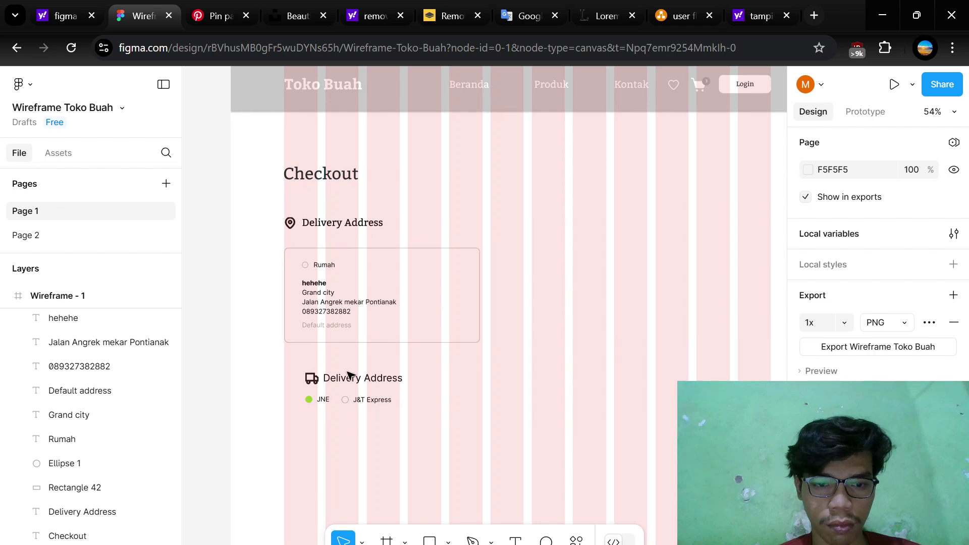
{"action": "scroll", "coordinate": [350, 374], "scroll_direction": "up", "scroll_amount": 5}
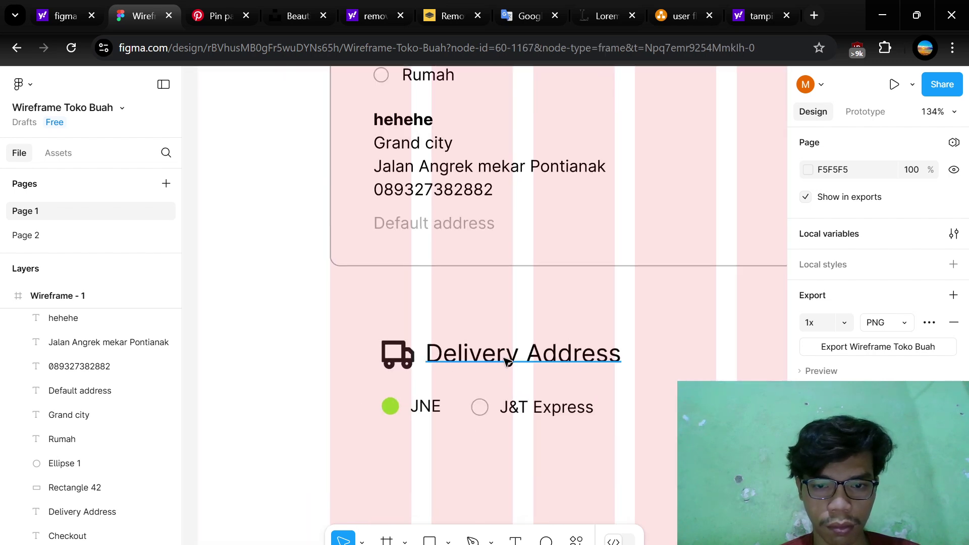
{"action": "left_click", "coordinate": [507, 361]}
{"action": "left_click", "coordinate": [414, 364], "text": "shift"}
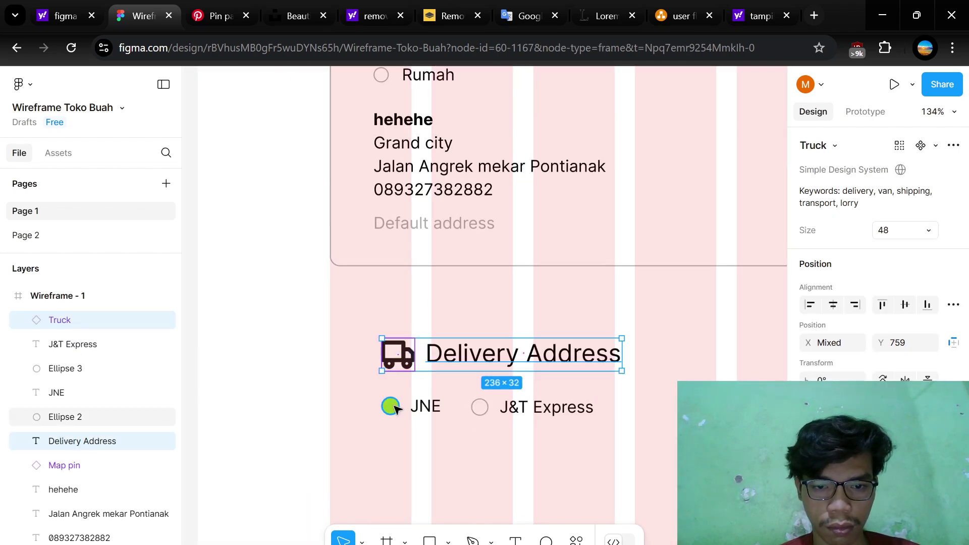
{"action": "left_click", "coordinate": [393, 405], "text": "shift"}
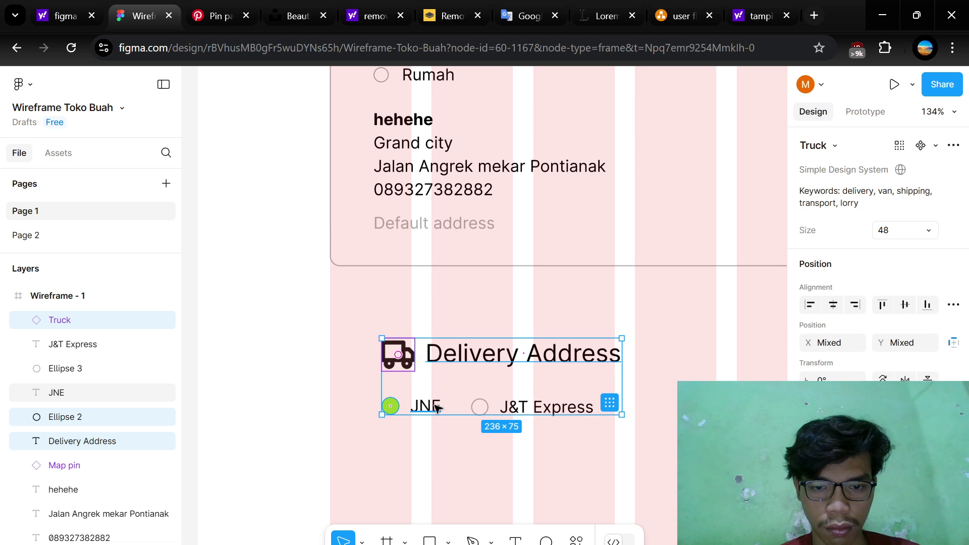
{"action": "left_click", "coordinate": [437, 408], "text": "shift"}
{"action": "left_click", "coordinate": [488, 408], "text": "shift"}
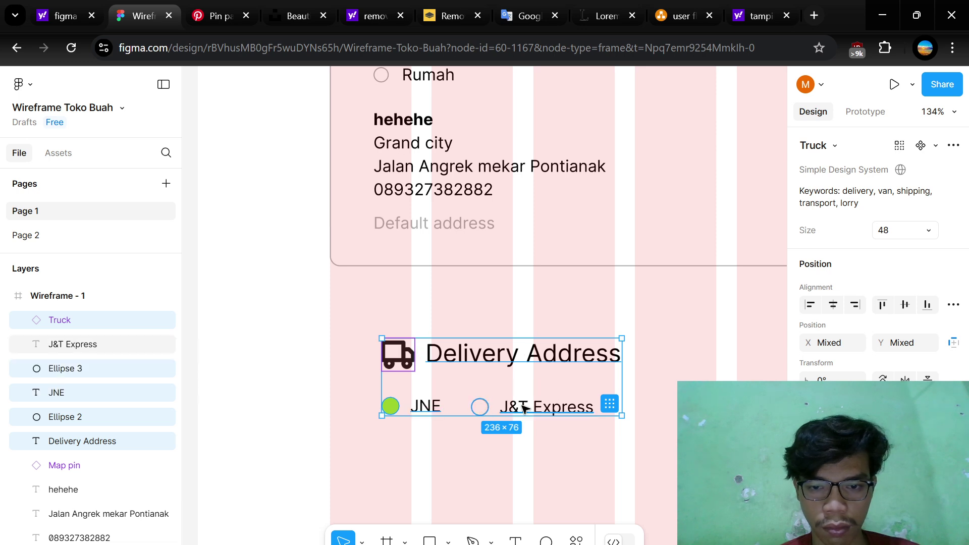
{"action": "key", "text": "ctrl+g"}
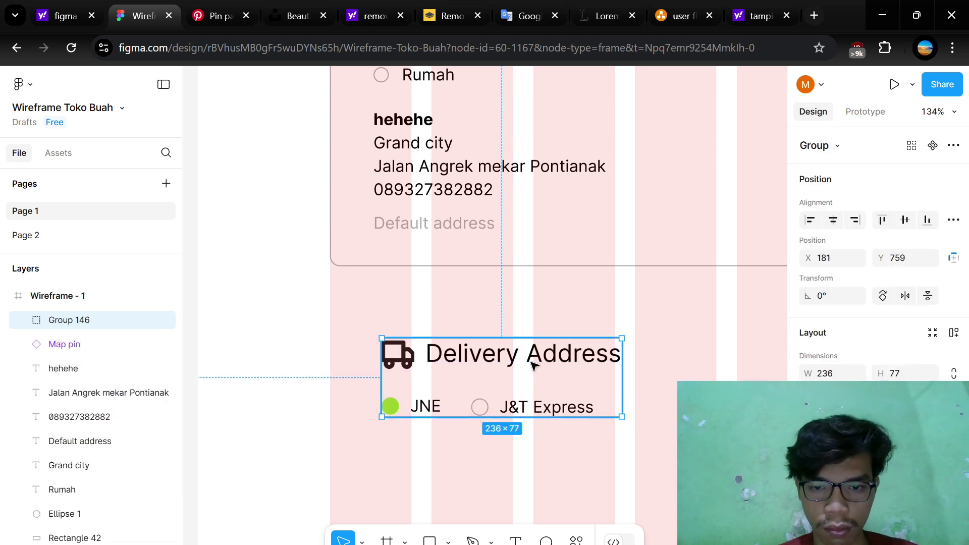
- Align the grouped truck heading and courier options with the address card's left edge at X 130, Y 754, and ungroup them
{"action": "left_click_drag", "start_coordinate": [513, 364], "coordinate": [474, 360]}
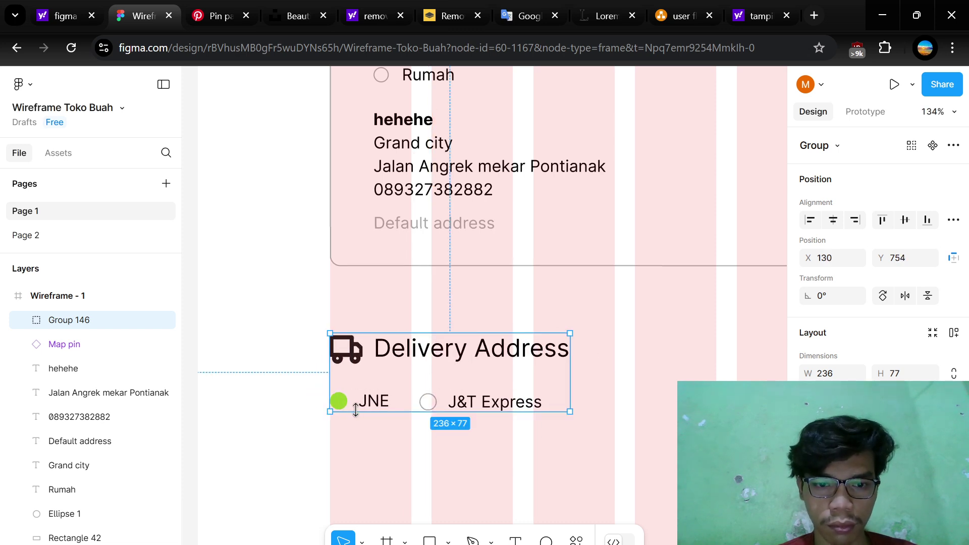
{"action": "left_click", "coordinate": [367, 384]}
{"action": "left_click", "coordinate": [399, 355]}
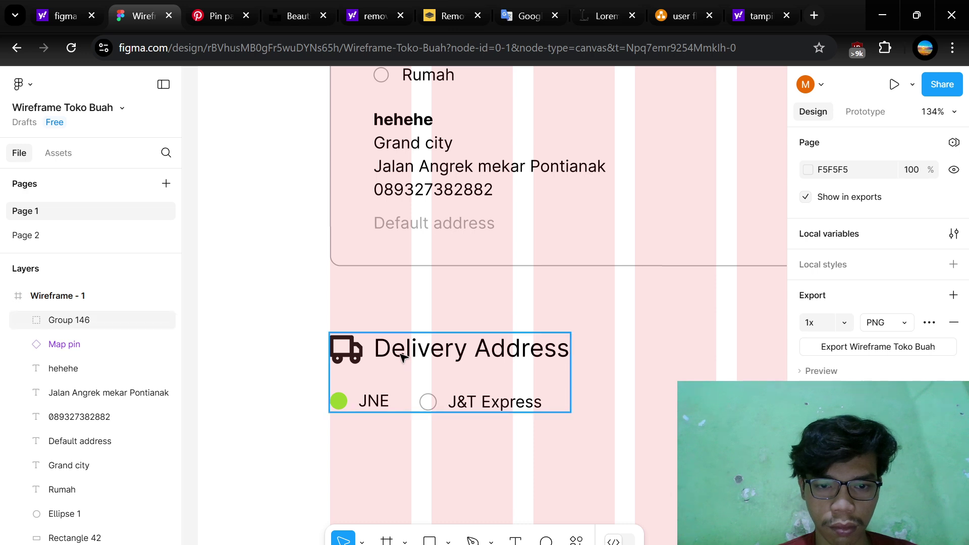
{"action": "right_click", "coordinate": [394, 363]}
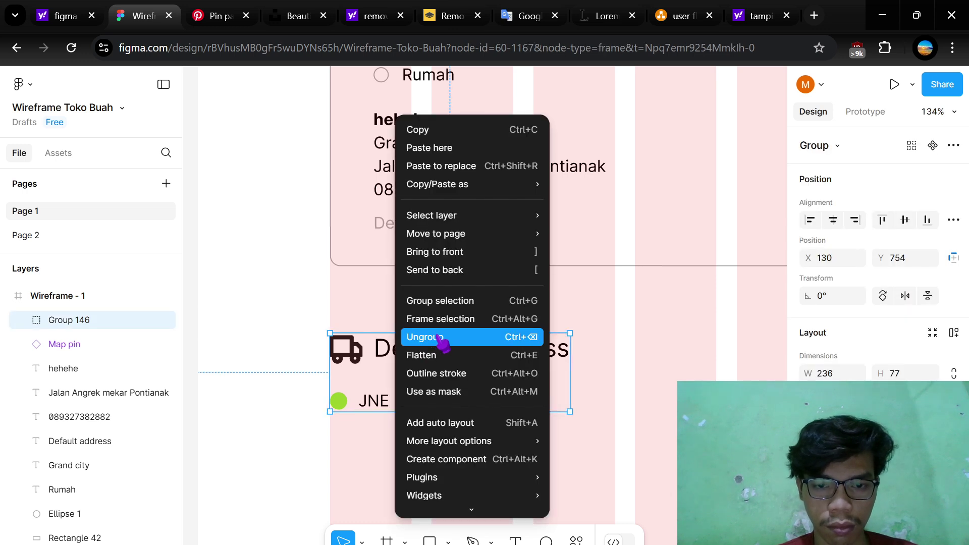
{"action": "left_click", "coordinate": [438, 338]}
{"action": "left_click", "coordinate": [256, 368]}
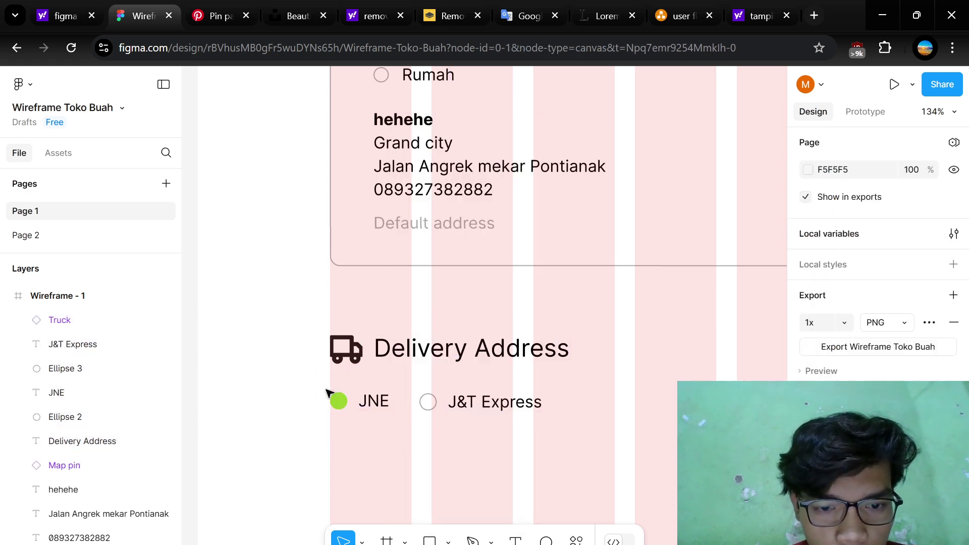
- Replace the green fill of the JNE option's circle with a light grey outline
{"action": "left_click", "coordinate": [340, 402]}
{"action": "scroll", "coordinate": [878, 253], "scroll_direction": "down", "scroll_amount": 3}
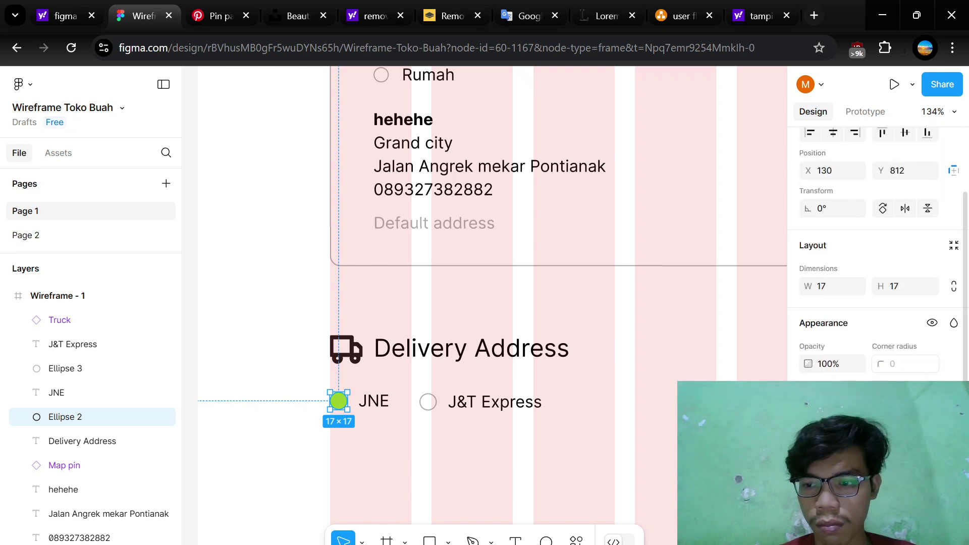
{"action": "left_click", "coordinate": [807, 419]}
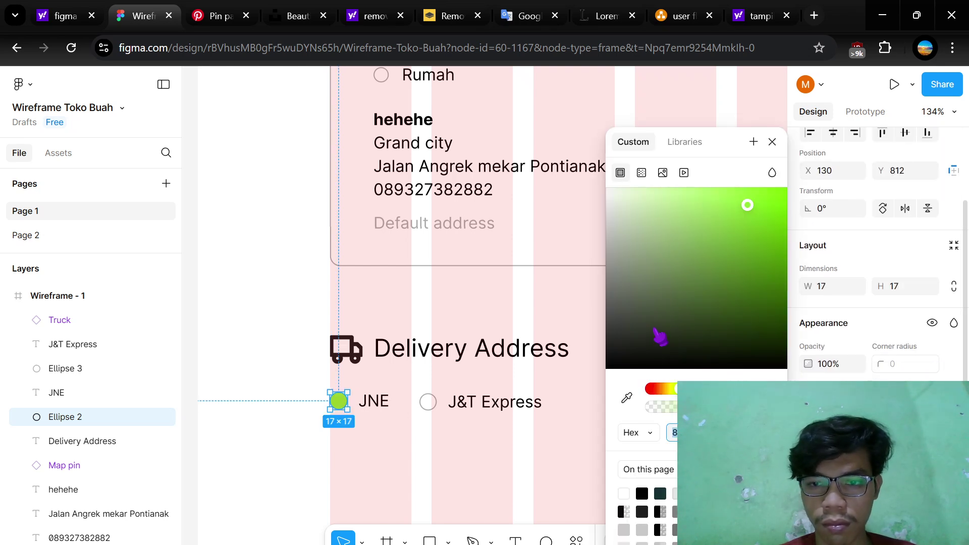
{"action": "left_click", "coordinate": [631, 305]}
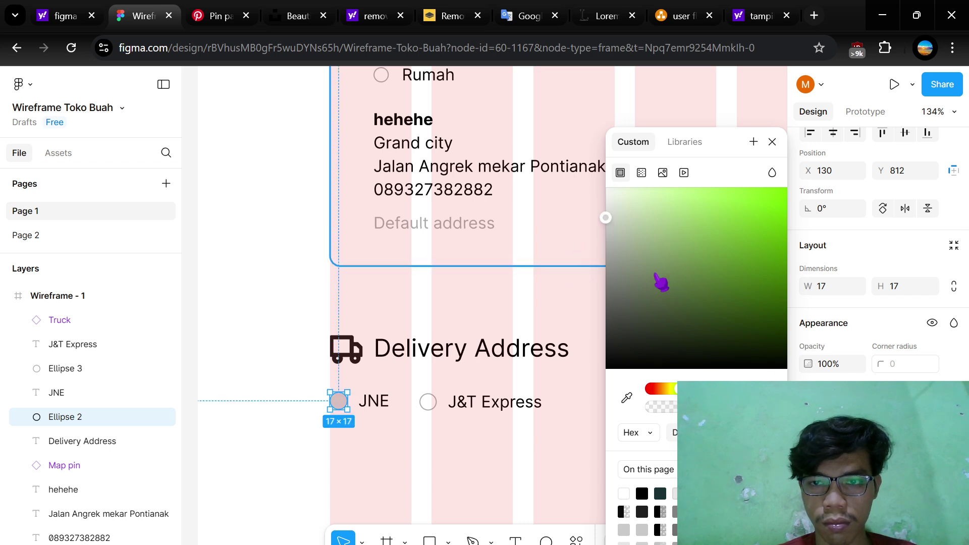
{"action": "key", "text": "Escape"}
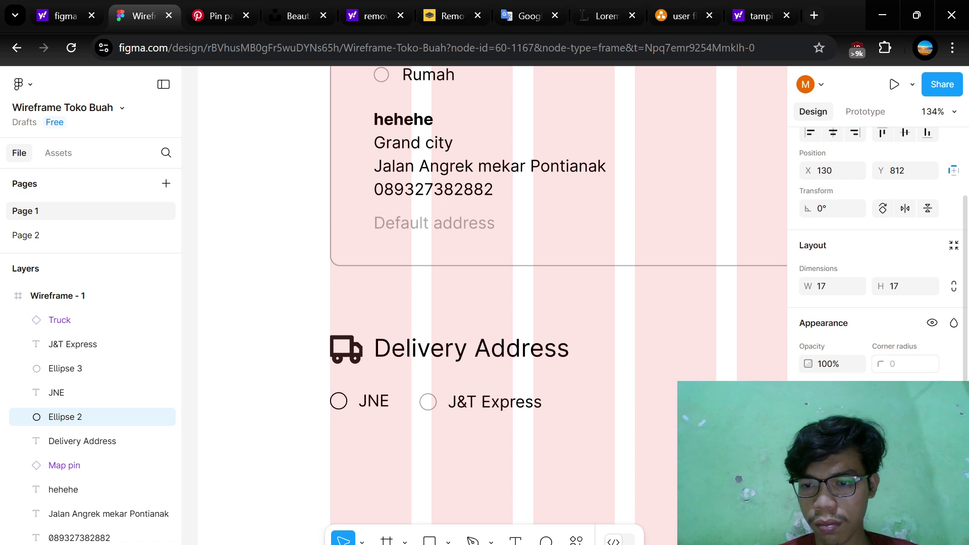
{"action": "left_click", "coordinate": [807, 419]}
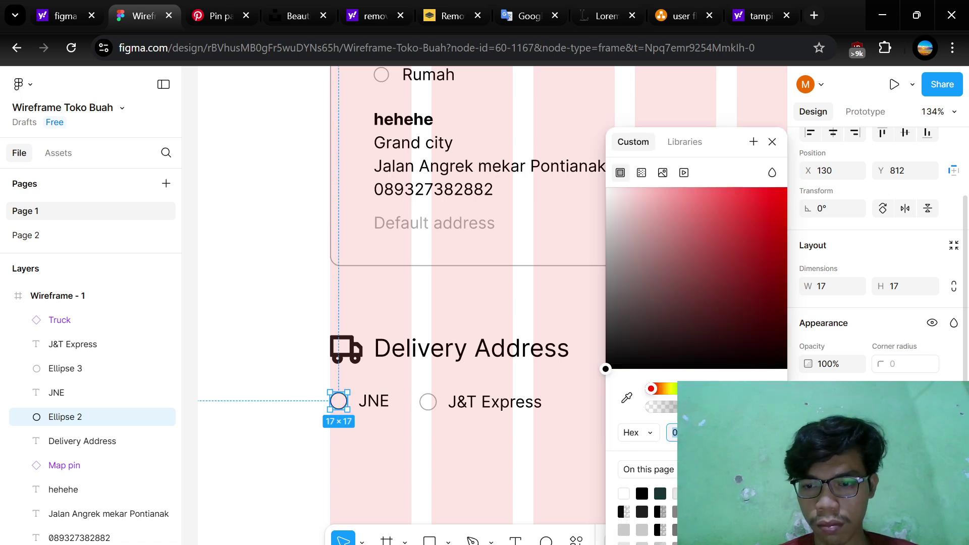
{"action": "left_click_drag", "start_coordinate": [605, 369], "coordinate": [606, 215]}
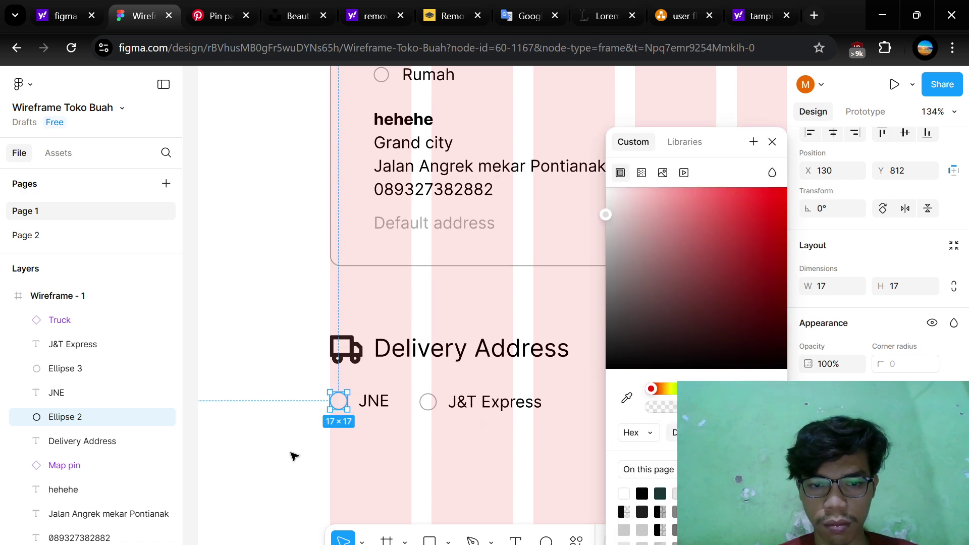
{"action": "left_click", "coordinate": [293, 454]}
- Copy the Back to Shopping Cart label and the Place Order button from the BarokahWarung Checkout page
{"action": "scroll", "coordinate": [292, 454], "scroll_direction": "down", "scroll_amount": 5, "text": "ctrl"}
{"action": "scroll", "coordinate": [361, 443], "scroll_direction": "up", "scroll_amount": 3, "text": "ctrl"}
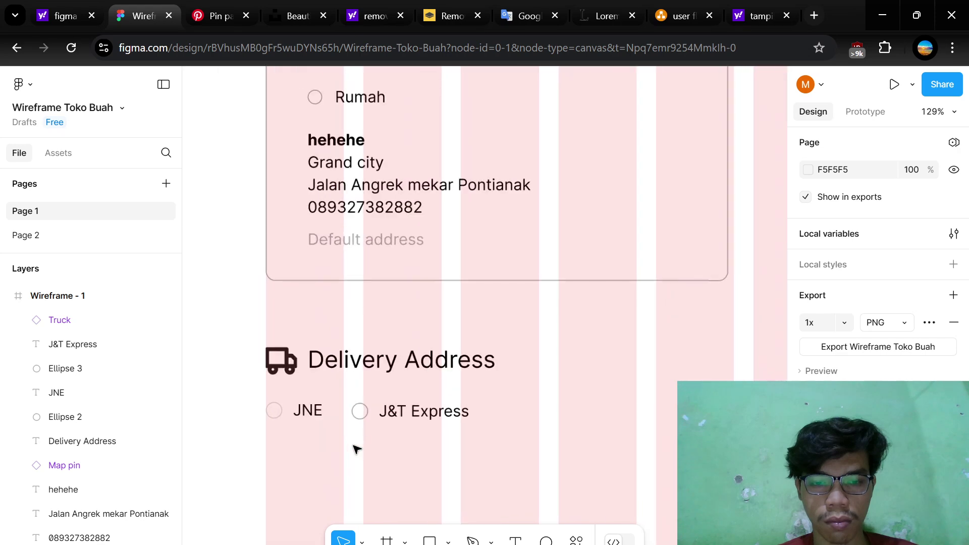
{"action": "scroll", "coordinate": [452, 418], "scroll_direction": "down", "scroll_amount": 5, "text": "ctrl"}
{"action": "scroll", "coordinate": [452, 417], "scroll_direction": "down", "scroll_amount": 3, "text": "ctrl"}
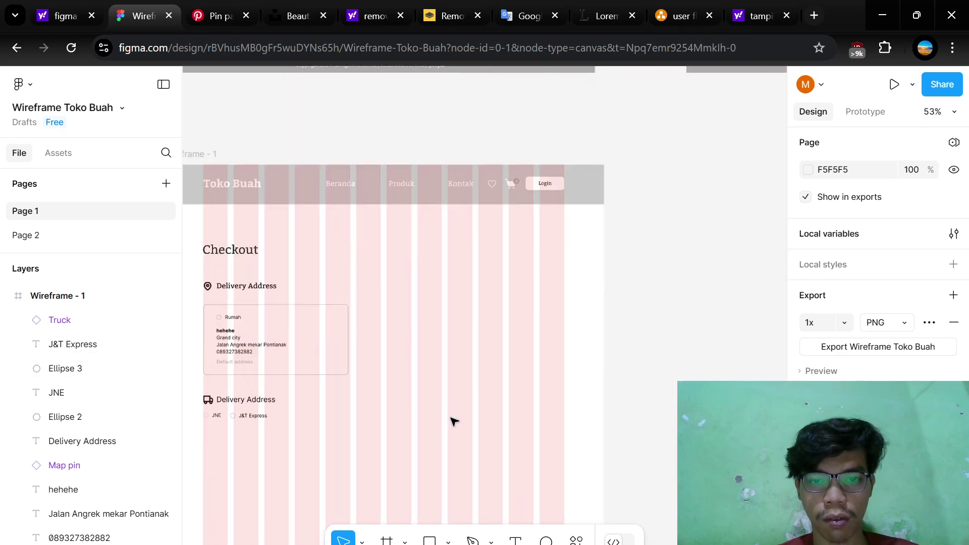
{"action": "scroll", "coordinate": [632, 277], "scroll_direction": "down", "scroll_amount": 6}
{"action": "scroll", "coordinate": [632, 277], "scroll_direction": "down", "scroll_amount": 10}
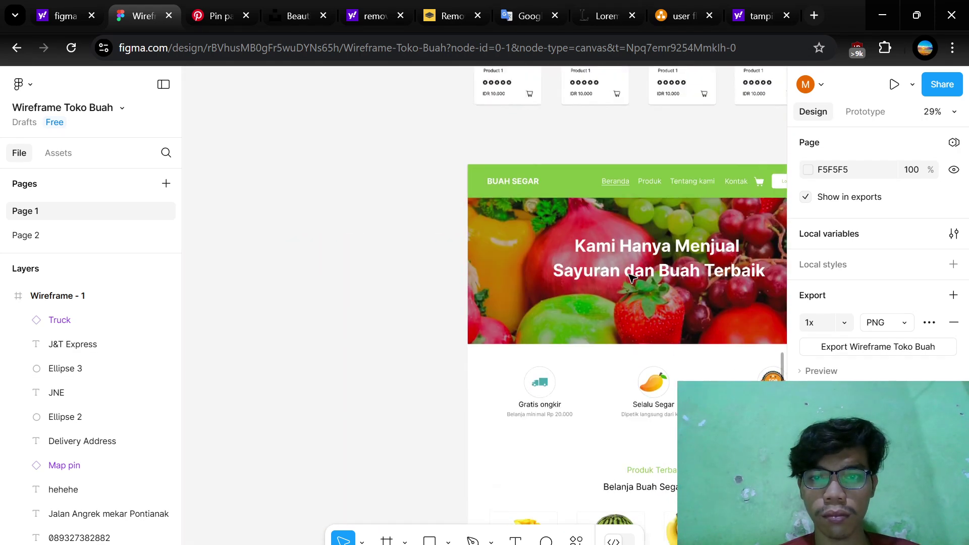
{"action": "scroll", "coordinate": [632, 277], "scroll_direction": "right", "scroll_amount": 4}
{"action": "scroll", "coordinate": [632, 277], "scroll_direction": "up", "scroll_amount": 4}
{"action": "scroll", "coordinate": [632, 277], "scroll_direction": "up", "scroll_amount": 2}
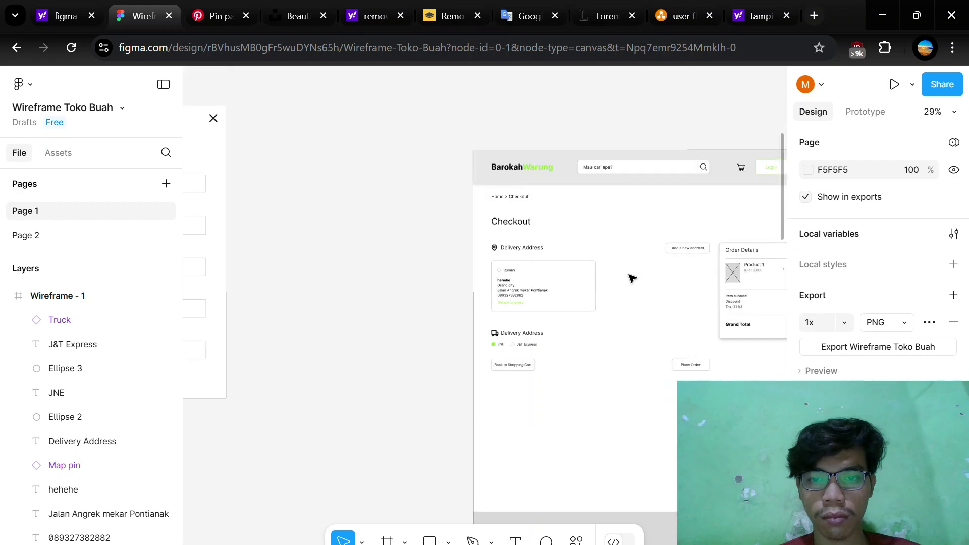
{"action": "scroll", "coordinate": [631, 274], "scroll_direction": "right", "scroll_amount": 2}
{"action": "scroll", "coordinate": [519, 346], "scroll_direction": "up", "scroll_amount": 3, "text": "ctrl"}
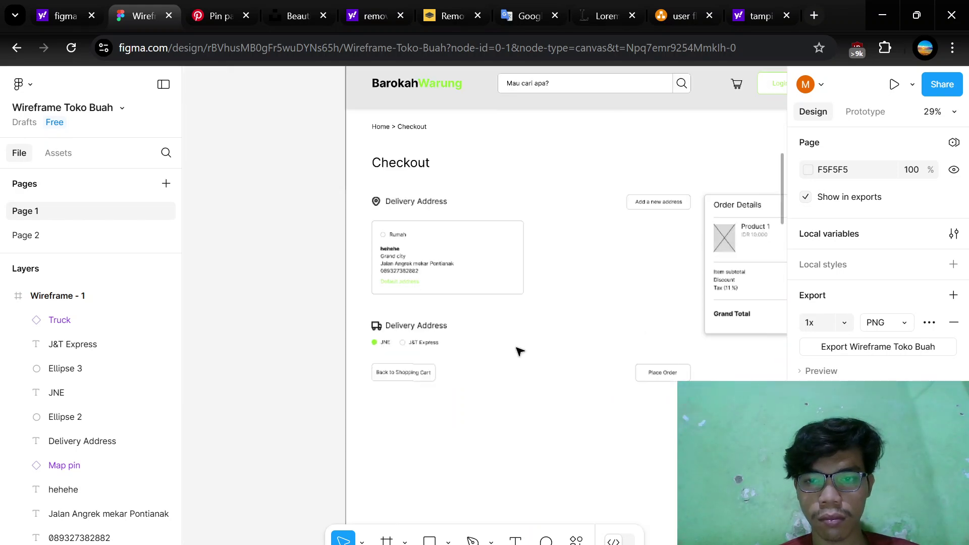
{"action": "left_click", "coordinate": [430, 371]}
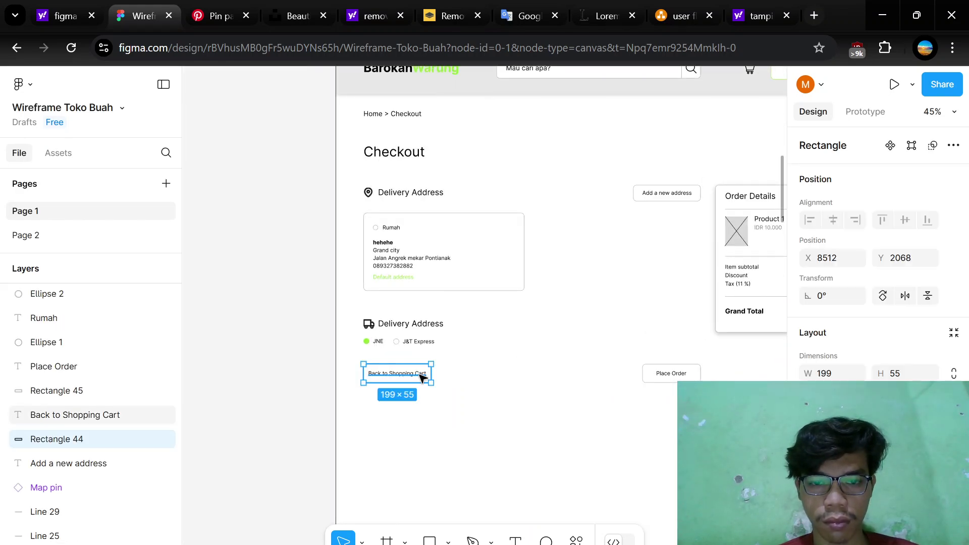
{"action": "left_click", "coordinate": [423, 377], "text": "shift"}
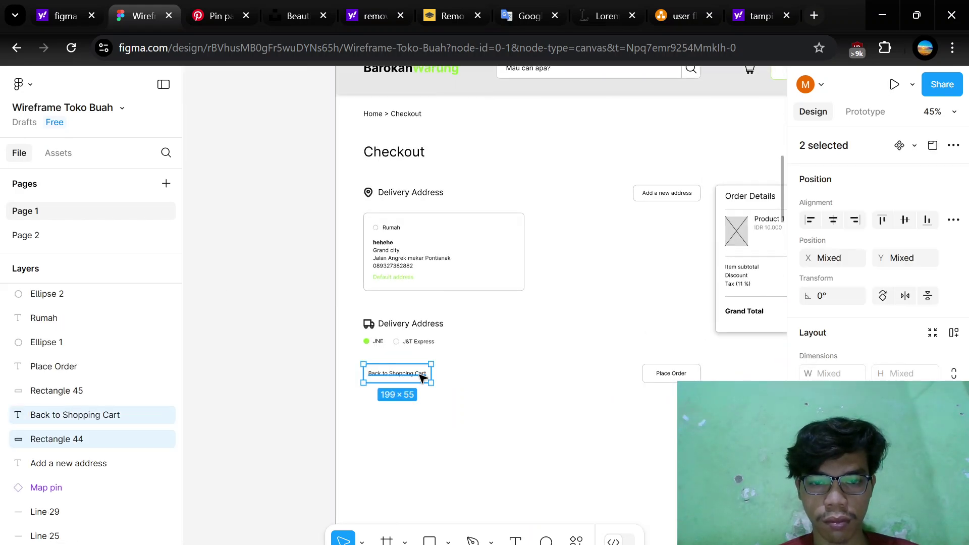
{"action": "left_click", "coordinate": [698, 371]}
{"action": "left_click", "coordinate": [681, 376], "text": "shift"}
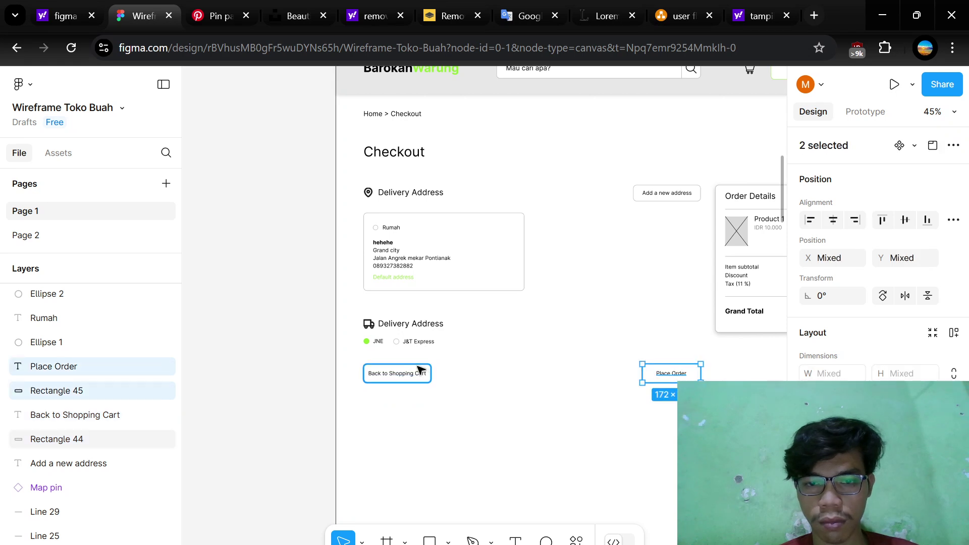
{"action": "left_click", "coordinate": [430, 372], "text": "shift"}
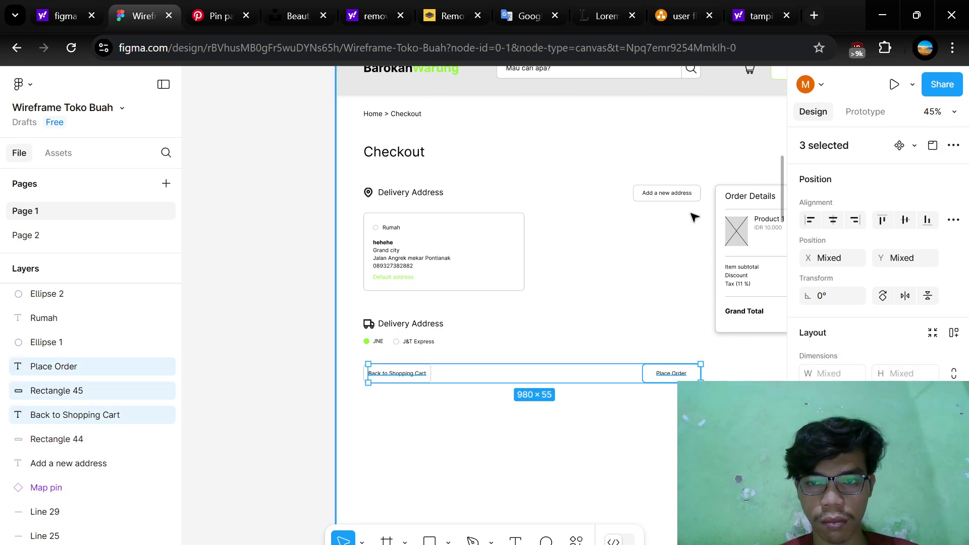
- Paste the Back to Shopping Cart label and Place Order button into Wireframe - 1, below the courier options and flush with their left edge
{"action": "scroll", "coordinate": [460, 442], "scroll_direction": "down", "scroll_amount": 5}
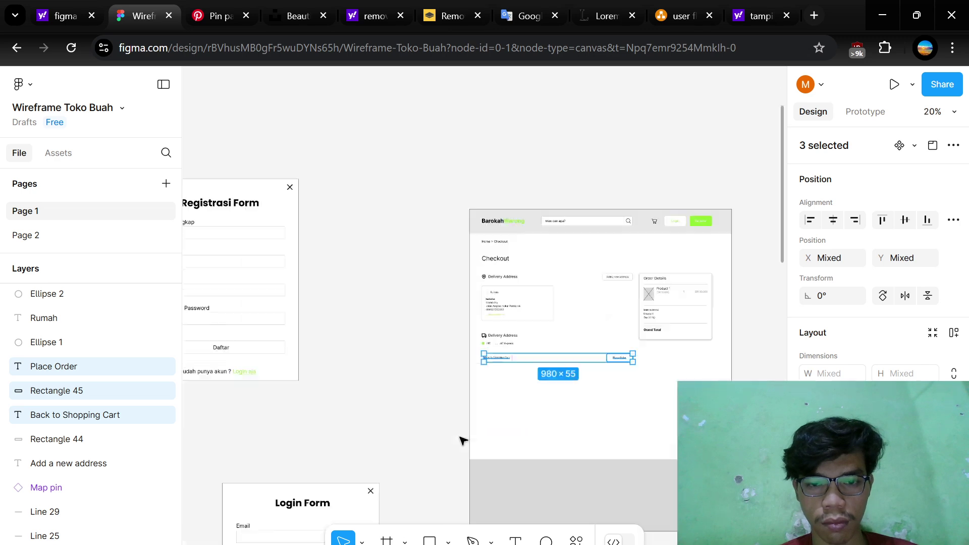
{"action": "scroll", "coordinate": [460, 441], "scroll_direction": "down", "scroll_amount": 5}
{"action": "scroll", "coordinate": [461, 441], "scroll_direction": "left", "scroll_amount": 5}
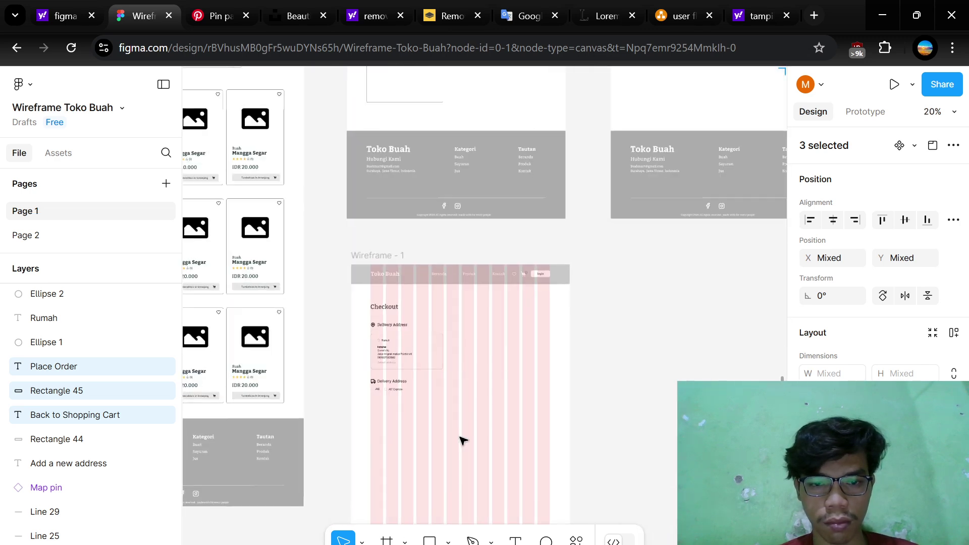
{"action": "scroll", "coordinate": [460, 441], "scroll_direction": "up", "scroll_amount": 5}
{"action": "scroll", "coordinate": [463, 441], "scroll_direction": "left", "scroll_amount": 2}
{"action": "scroll", "coordinate": [464, 441], "scroll_direction": "down", "scroll_amount": 1}
{"action": "left_click", "coordinate": [484, 327]}
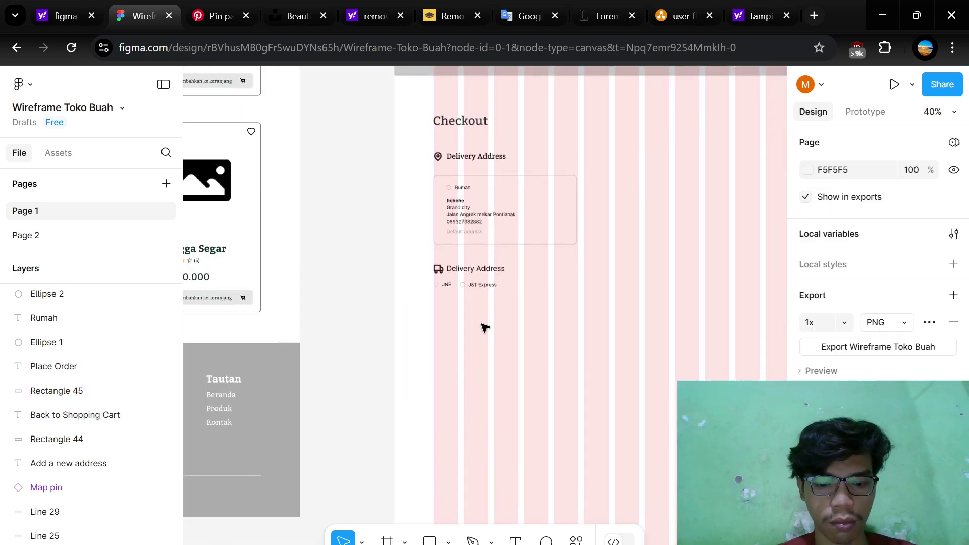
{"action": "key", "text": "ctrl+v"}
{"action": "scroll", "coordinate": [575, 319], "scroll_direction": "right", "scroll_amount": 2}
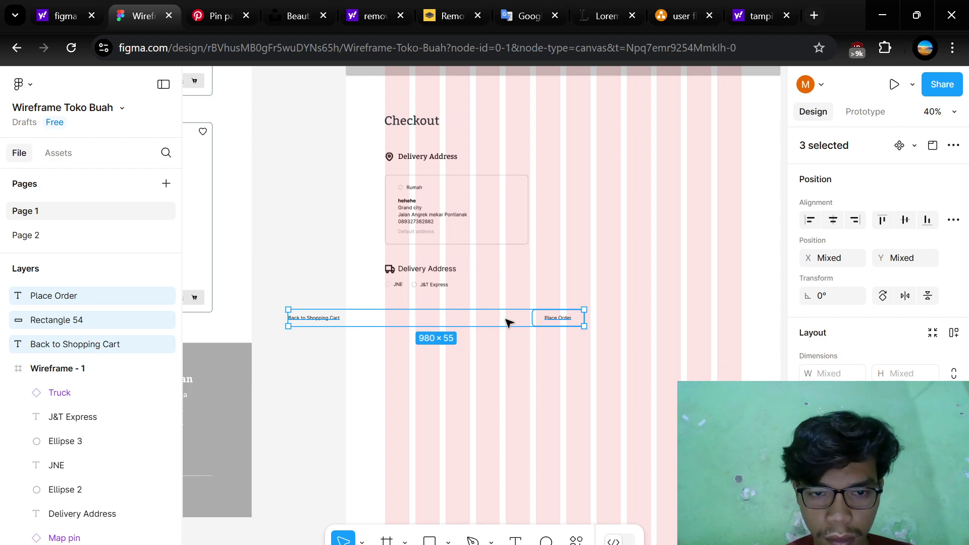
{"action": "left_click_drag", "start_coordinate": [506, 319], "coordinate": [603, 318]}
{"action": "scroll", "coordinate": [492, 303], "scroll_direction": "up", "scroll_amount": 5}
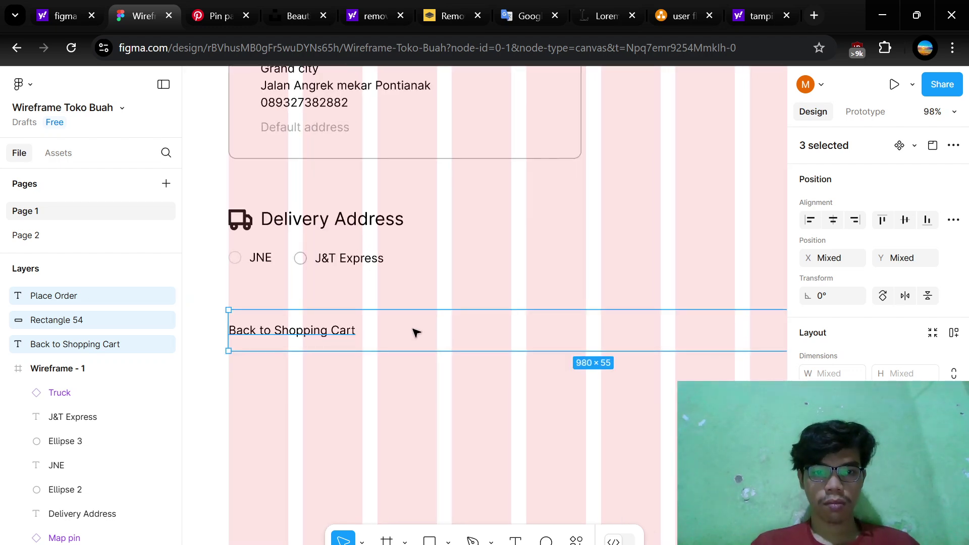
{"action": "left_click", "coordinate": [428, 454]}
- Try to place a copy of the Place Order button's outline behind the Back to Shopping Cart label in Wireframe - 1
{"action": "scroll", "coordinate": [428, 455], "scroll_direction": "down", "scroll_amount": 4}
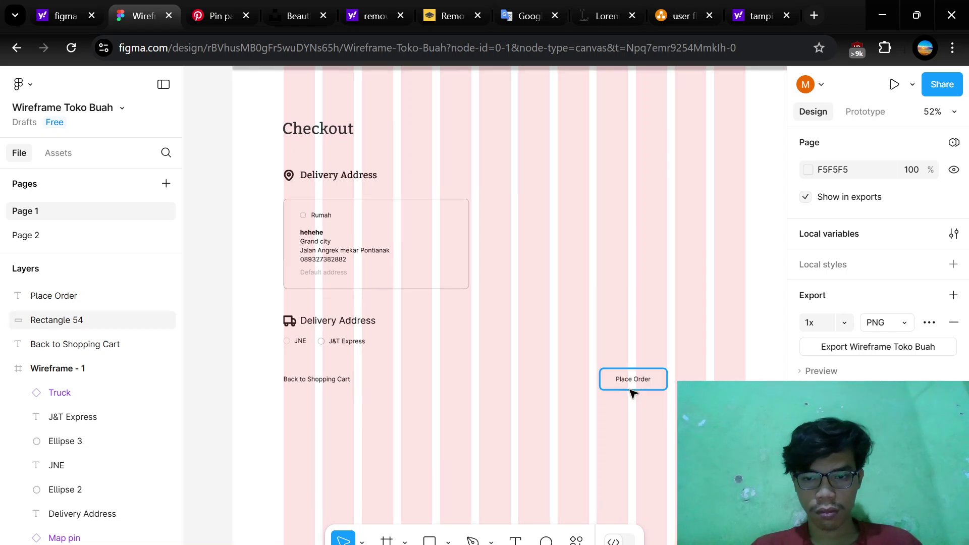
{"action": "left_click", "coordinate": [664, 376]}
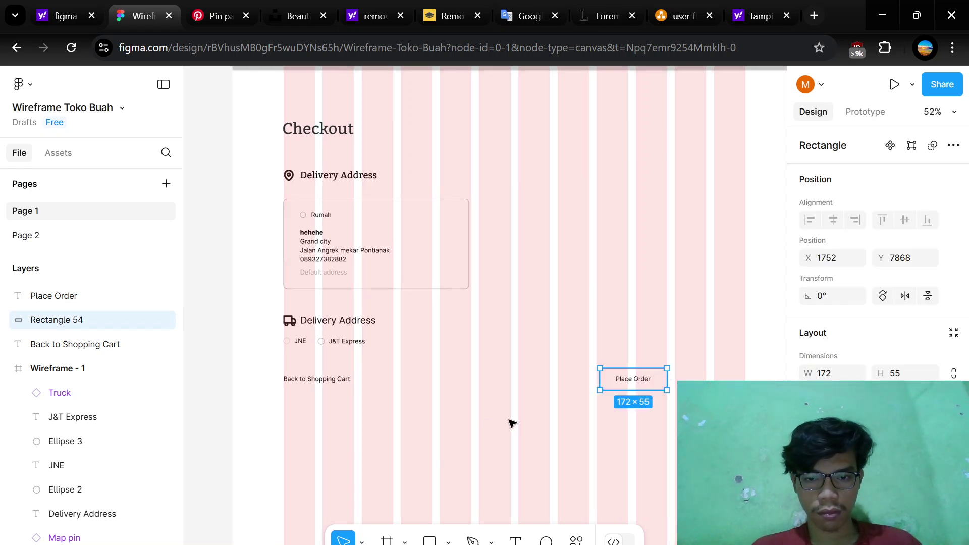
{"action": "scroll", "coordinate": [510, 423], "scroll_direction": "left", "scroll_amount": 2}
{"action": "left_click", "coordinate": [448, 394]}
{"action": "key", "text": "ctrl+v"}
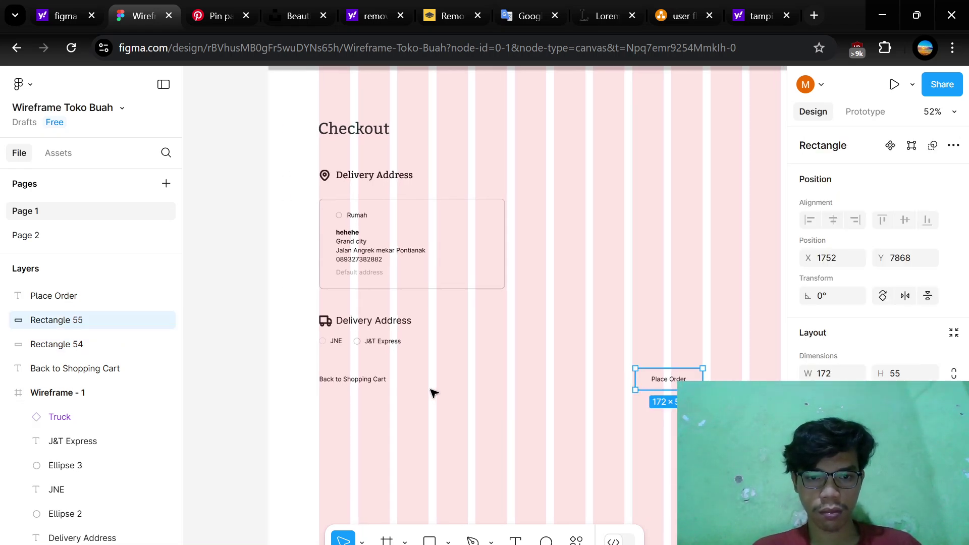
{"action": "scroll", "coordinate": [434, 394], "scroll_direction": "up", "scroll_amount": 3}
{"action": "left_click_drag", "start_coordinate": [727, 376], "coordinate": [288, 375]}
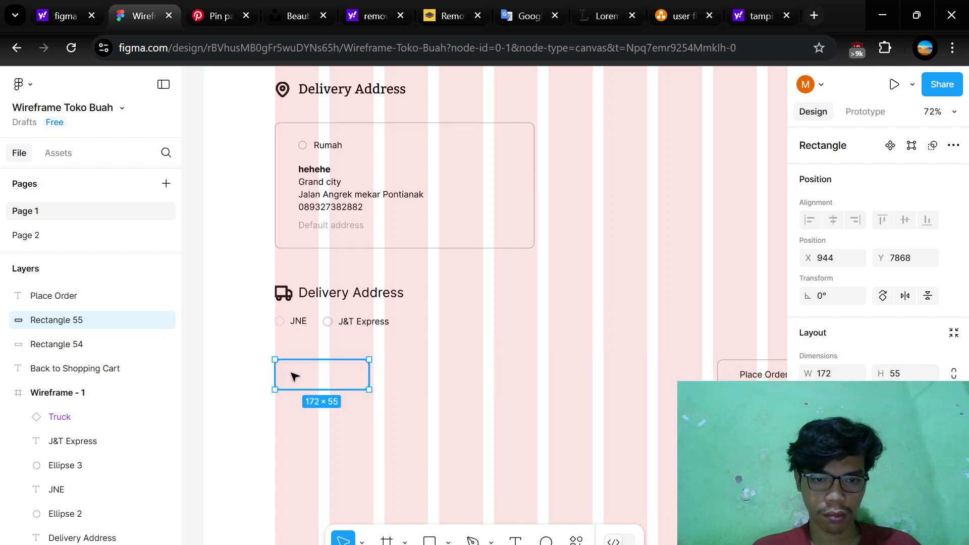
{"action": "right_click", "coordinate": [288, 375]}
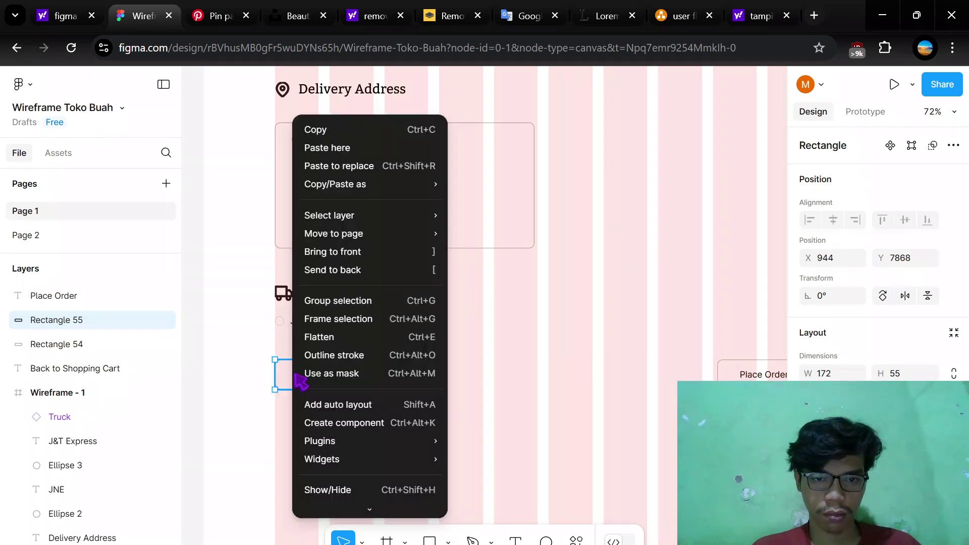
{"action": "left_click", "coordinate": [387, 270]}
- Remove the copied outline from around the Back to Shopping Cart label
{"action": "left_click", "coordinate": [474, 376]}
{"action": "scroll", "coordinate": [380, 378], "scroll_direction": "up", "scroll_amount": 5, "text": "ctrl"}
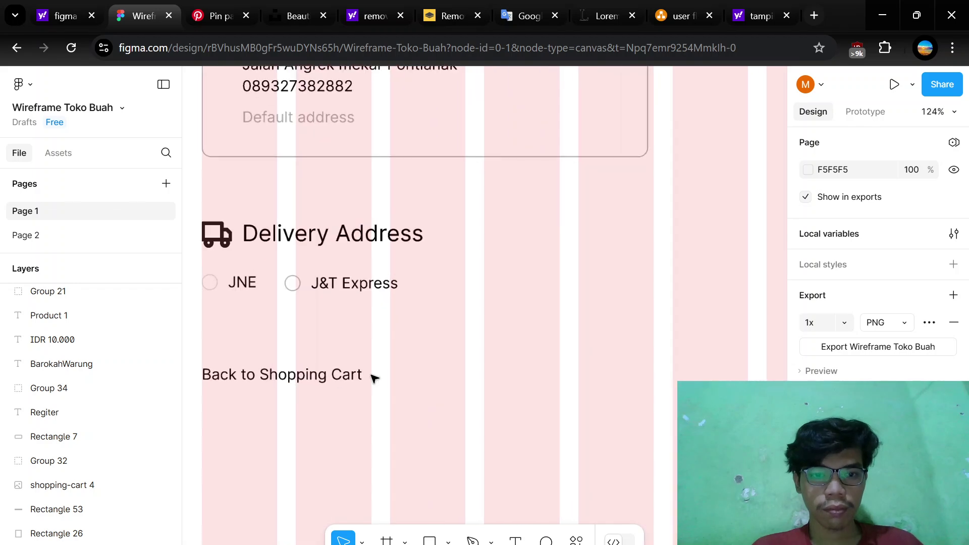
{"action": "left_click", "coordinate": [339, 375]}
{"action": "key", "text": "Escape"}
{"action": "left_click", "coordinate": [338, 379]}
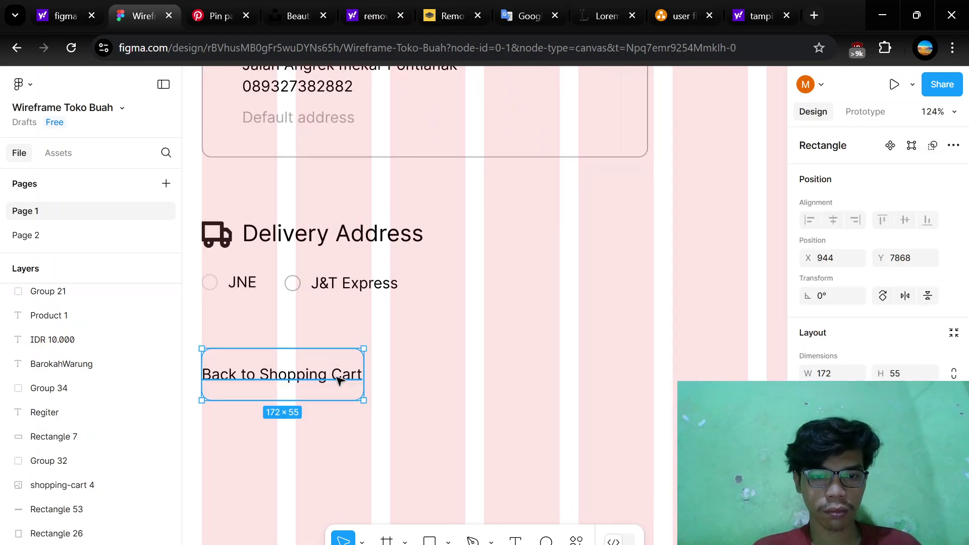
{"action": "key", "text": "Escape"}
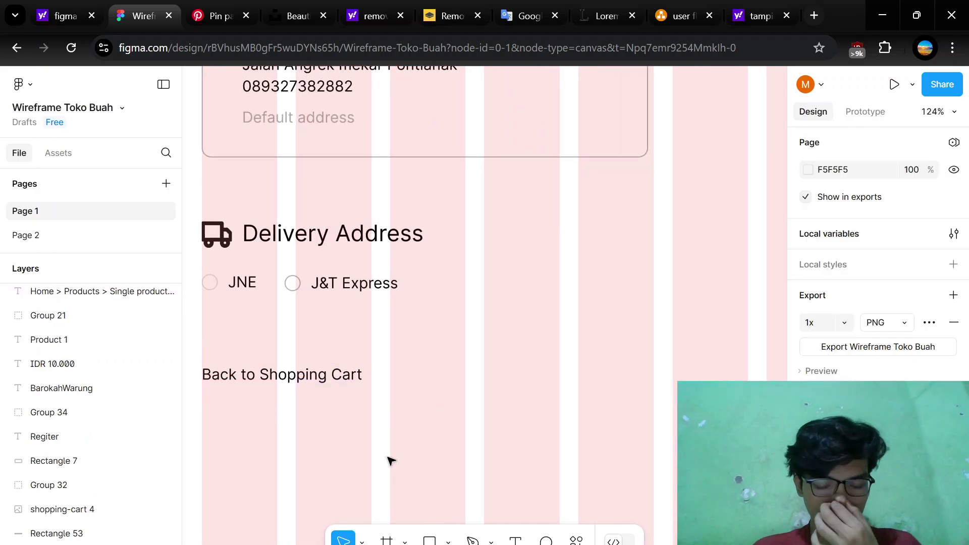
- Try to draw a new rectangle around the Back to Shopping Cart label, and undo it
{"action": "scroll", "coordinate": [382, 397], "scroll_direction": "left", "scroll_amount": 5}
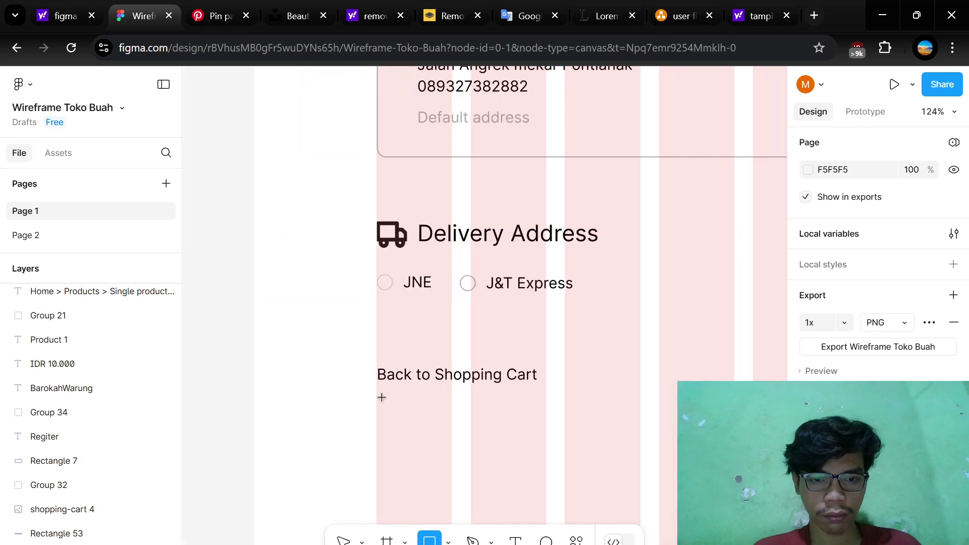
{"action": "left_click_drag", "start_coordinate": [374, 357], "coordinate": [570, 405]}
{"action": "key", "text": "ctrl+z"}
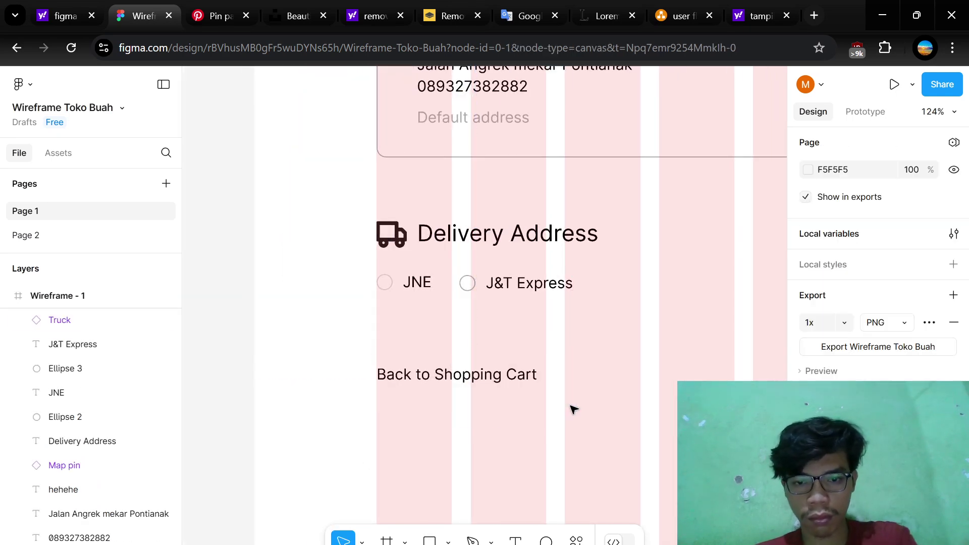
- Move the whole BarokahWarung Checkout page next to Wireframe - 1, below the Shopping cart frame
{"action": "left_click", "coordinate": [516, 385]}
{"action": "scroll", "coordinate": [602, 348], "scroll_direction": "down", "scroll_amount": 6}
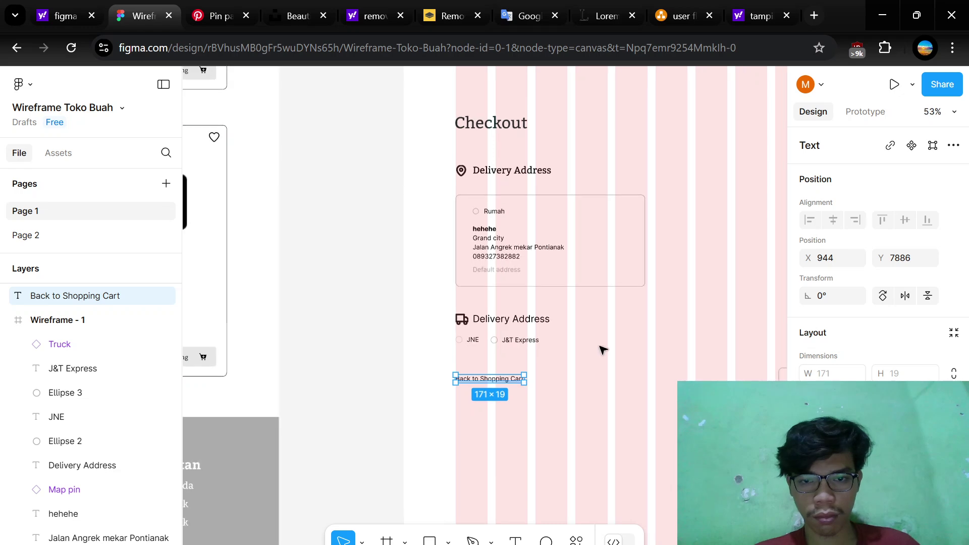
{"action": "scroll", "coordinate": [601, 348], "scroll_direction": "down", "scroll_amount": 6}
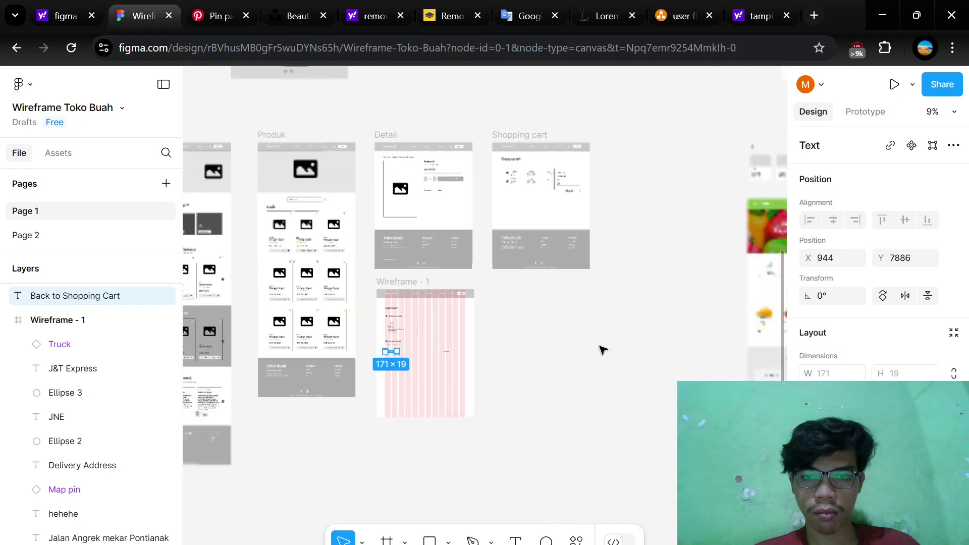
{"action": "scroll", "coordinate": [602, 349], "scroll_direction": "right", "scroll_amount": 3}
{"action": "scroll", "coordinate": [477, 194], "scroll_direction": "up", "scroll_amount": 2}
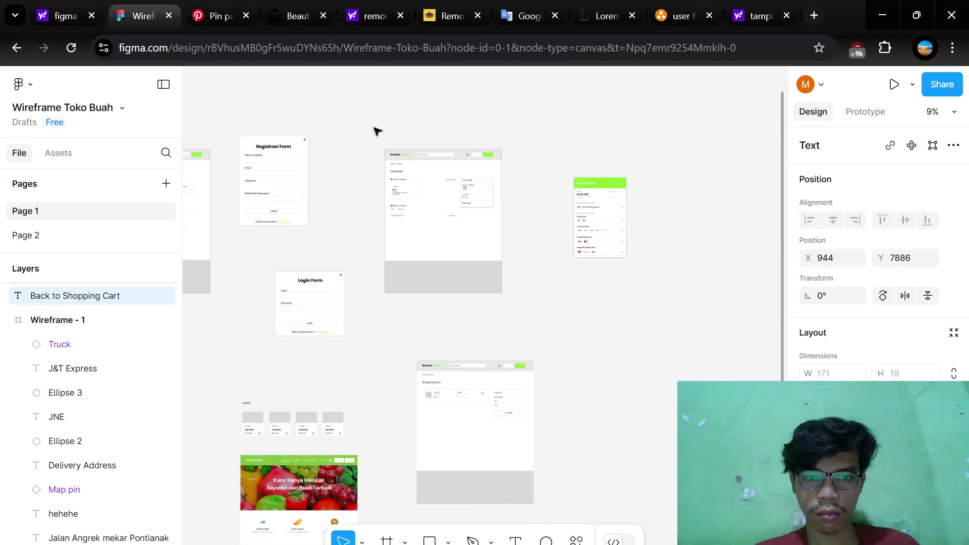
{"action": "left_click_drag", "start_coordinate": [377, 131], "coordinate": [517, 308]}
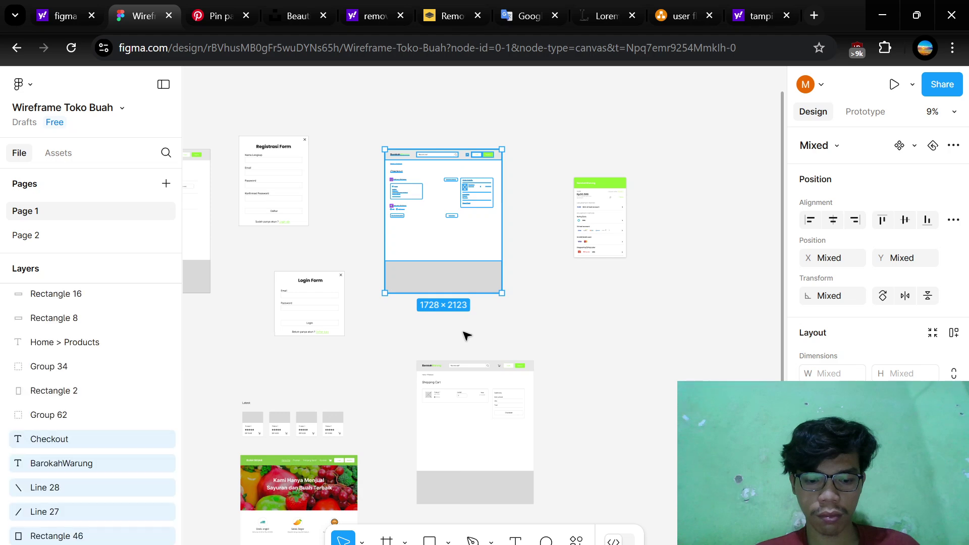
{"action": "scroll", "coordinate": [465, 335], "scroll_direction": "down", "scroll_amount": 3}
{"action": "scroll", "coordinate": [465, 335], "scroll_direction": "left", "scroll_amount": 5}
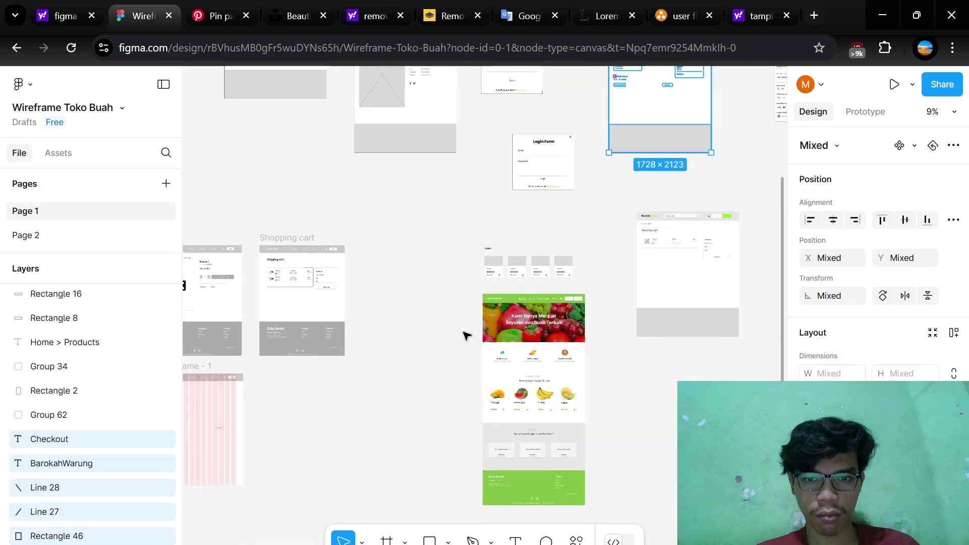
{"action": "scroll", "coordinate": [488, 287], "scroll_direction": "down", "scroll_amount": 3}
{"action": "left_click_drag", "start_coordinate": [538, 196], "coordinate": [380, 425]}
{"action": "scroll", "coordinate": [380, 426], "scroll_direction": "up", "scroll_amount": 5}
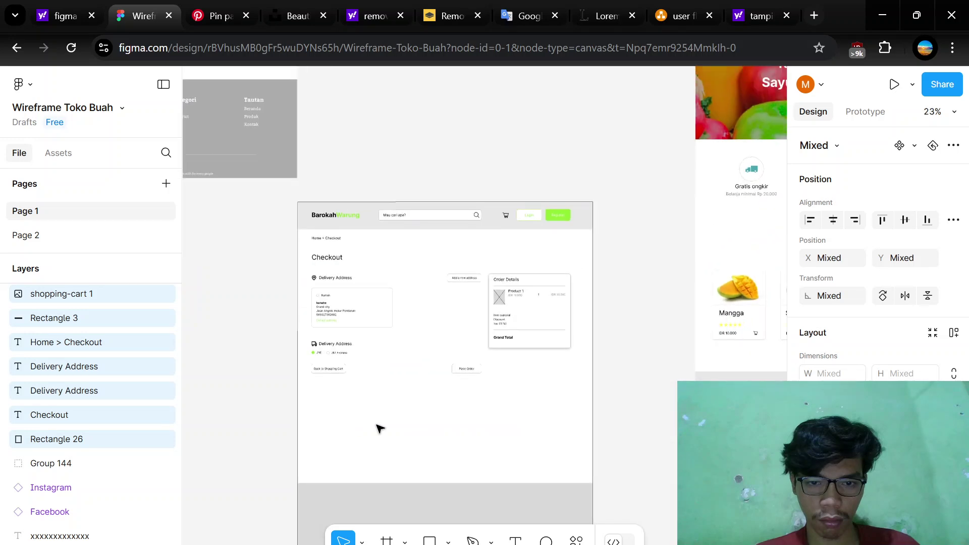
- Copy the Back to Shopping Cart button, both its label and its outline, from the BarokahWarung Checkout page
{"action": "scroll", "coordinate": [380, 428], "scroll_direction": "left", "scroll_amount": 5}
{"action": "scroll", "coordinate": [386, 377], "scroll_direction": "left", "scroll_amount": 6}
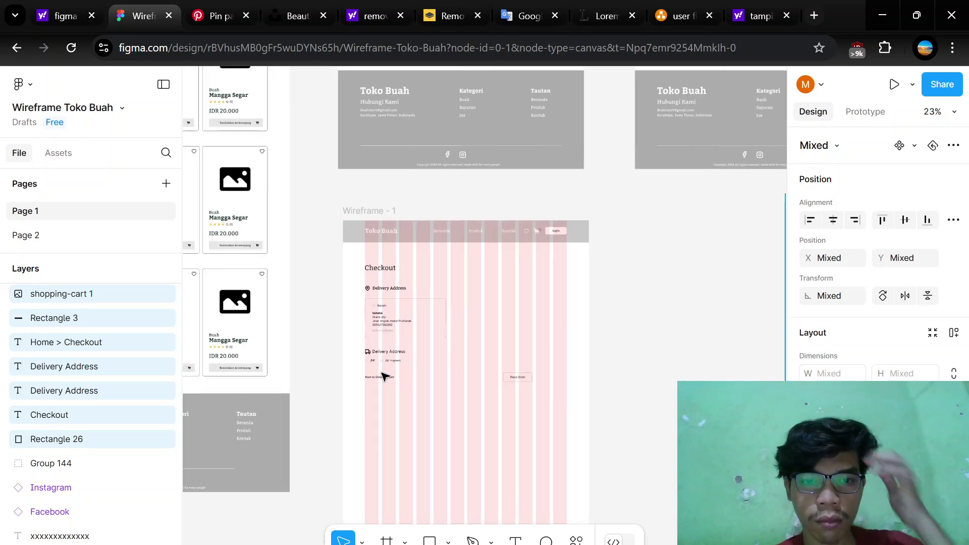
{"action": "scroll", "coordinate": [487, 348], "scroll_direction": "up", "scroll_amount": 3}
{"action": "scroll", "coordinate": [487, 348], "scroll_direction": "right", "scroll_amount": 10}
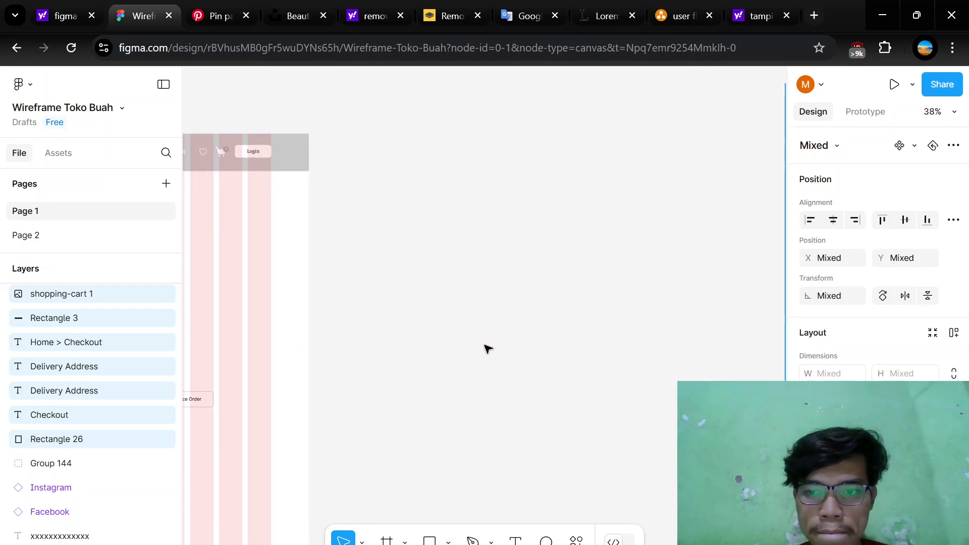
{"action": "left_click", "coordinate": [379, 387]}
{"action": "scroll", "coordinate": [512, 381], "scroll_direction": "up", "scroll_amount": 5}
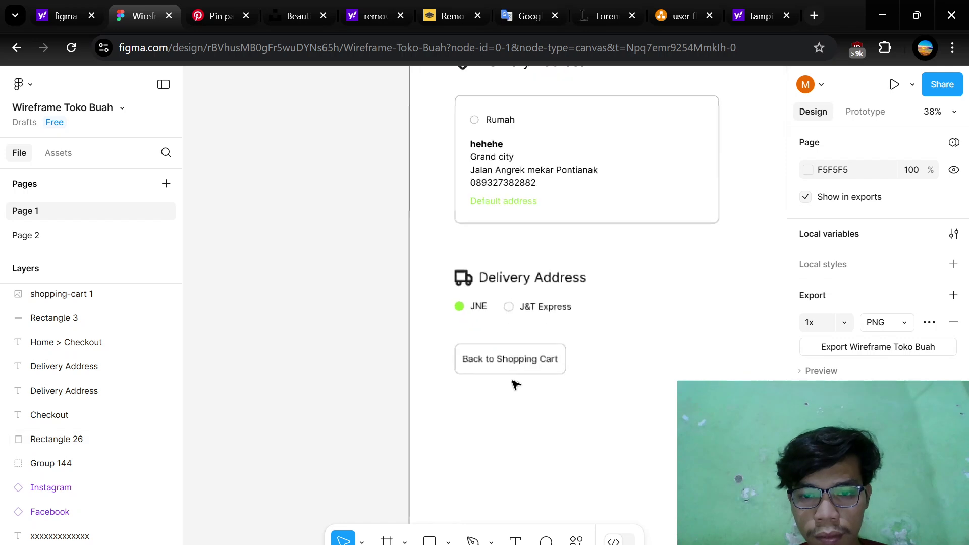
{"action": "left_click", "coordinate": [555, 350]}
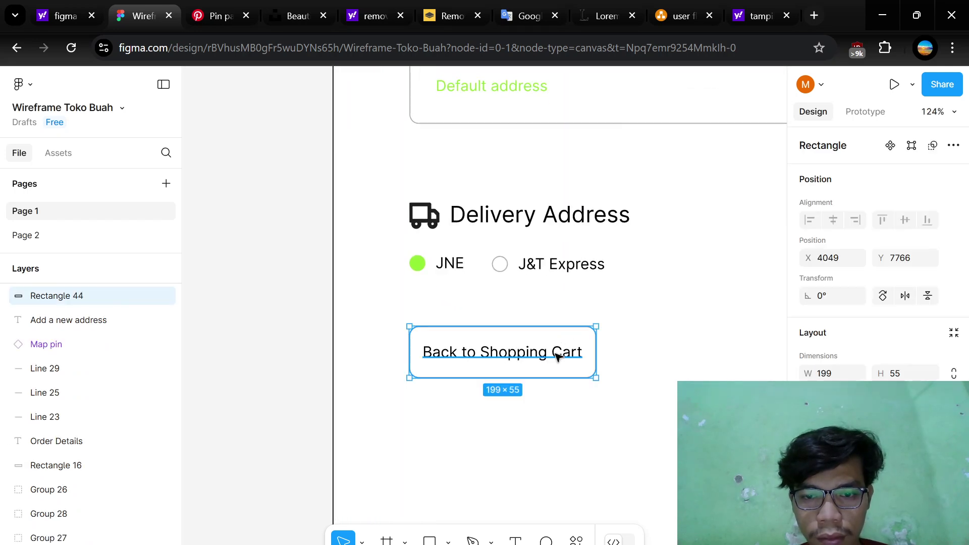
{"action": "left_click", "coordinate": [557, 350], "text": "shift"}
{"action": "scroll", "coordinate": [482, 384], "scroll_direction": "down", "scroll_amount": 4}
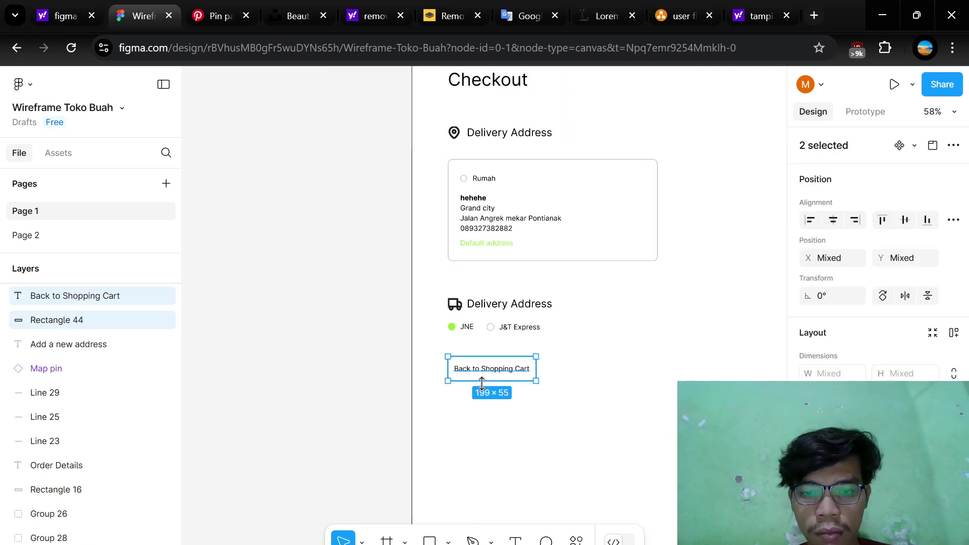
- Replace the plain Back to Shopping Cart label in Wireframe - 1 with the copied button, below the courier options and flush with their left edge
{"action": "scroll", "coordinate": [482, 386], "scroll_direction": "left", "scroll_amount": 8}
{"action": "scroll", "coordinate": [482, 386], "scroll_direction": "left", "scroll_amount": 10}
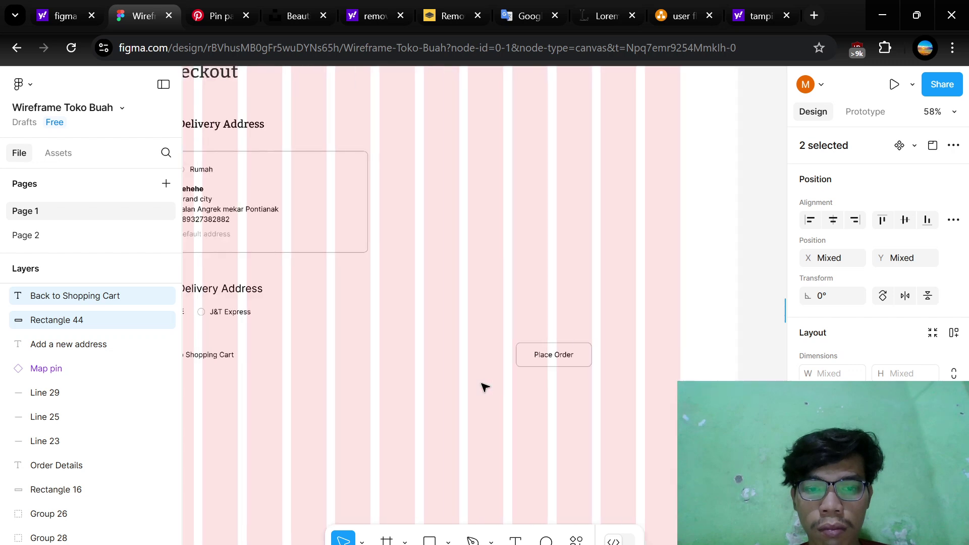
{"action": "left_click", "coordinate": [436, 356]}
{"action": "key", "text": "Escape"}
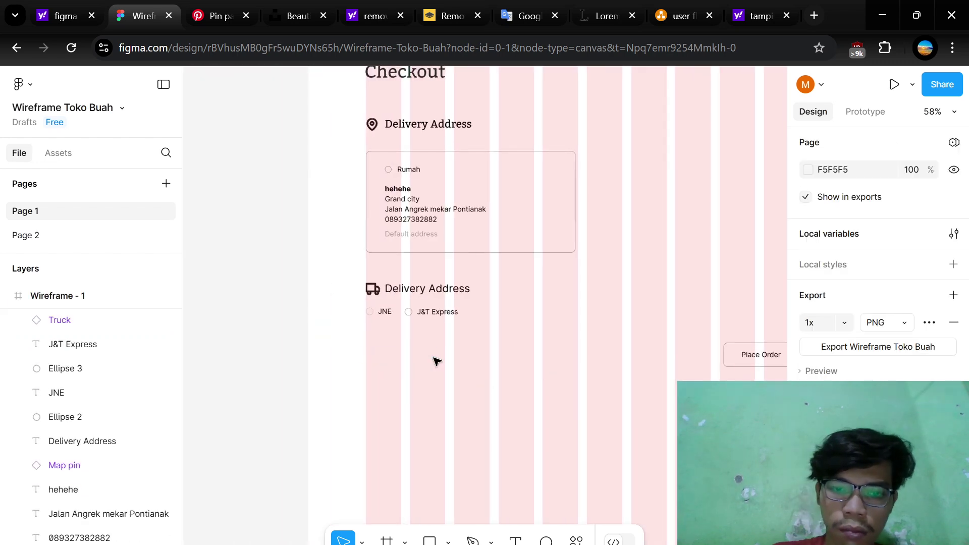
{"action": "key", "text": "ctrl+z"}
{"action": "scroll", "coordinate": [445, 346], "scroll_direction": "up", "scroll_amount": 2}
{"action": "scroll", "coordinate": [448, 349], "scroll_direction": "up", "scroll_amount": 1}
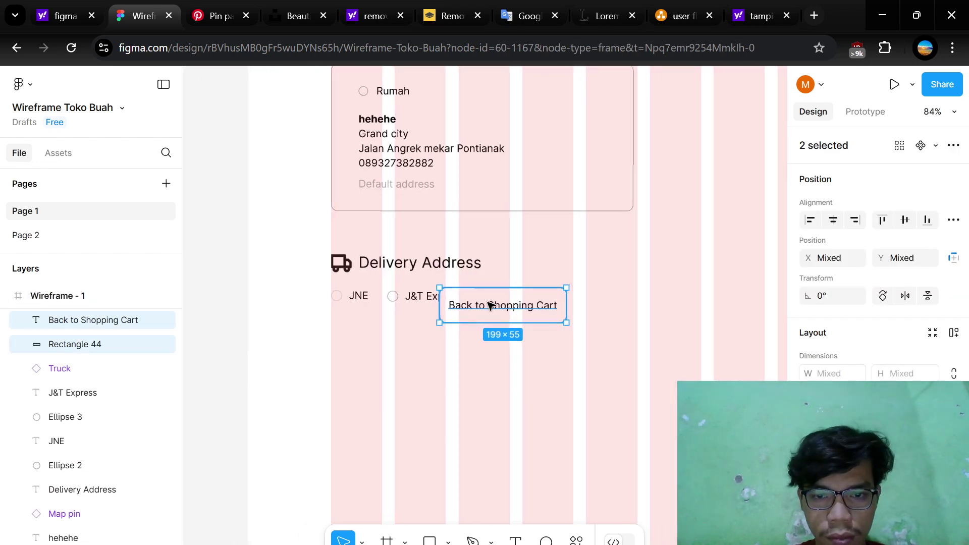
{"action": "left_click_drag", "start_coordinate": [436, 326], "coordinate": [429, 329]}
{"action": "left_click_drag", "start_coordinate": [382, 351], "coordinate": [391, 352]}
- Move the Place Order label and outline closer to the Back to Shopping Cart button, level with it
{"action": "scroll", "coordinate": [531, 359], "scroll_direction": "down", "scroll_amount": 2}
{"action": "scroll", "coordinate": [532, 359], "scroll_direction": "right", "scroll_amount": 1}
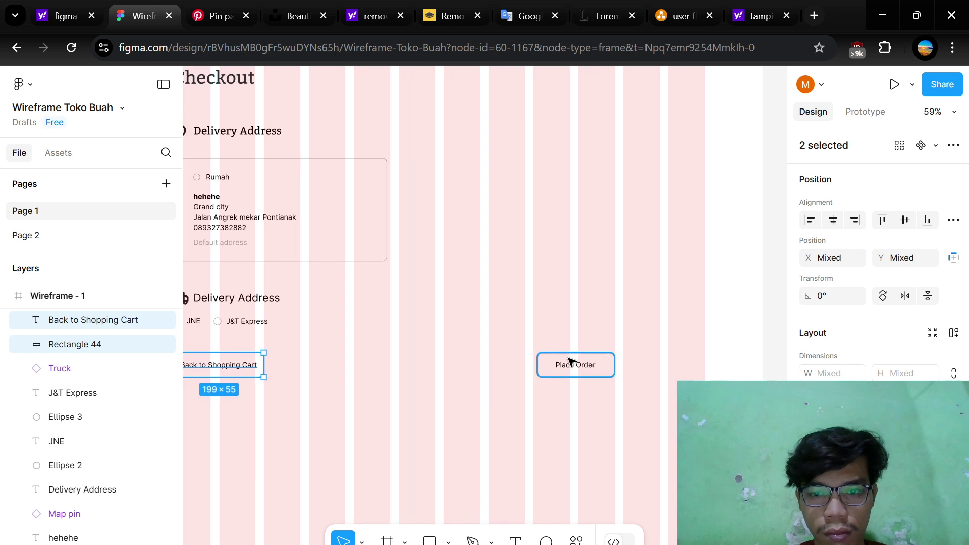
{"action": "left_click", "coordinate": [586, 364]}
{"action": "left_click", "coordinate": [590, 367], "text": "shift"}
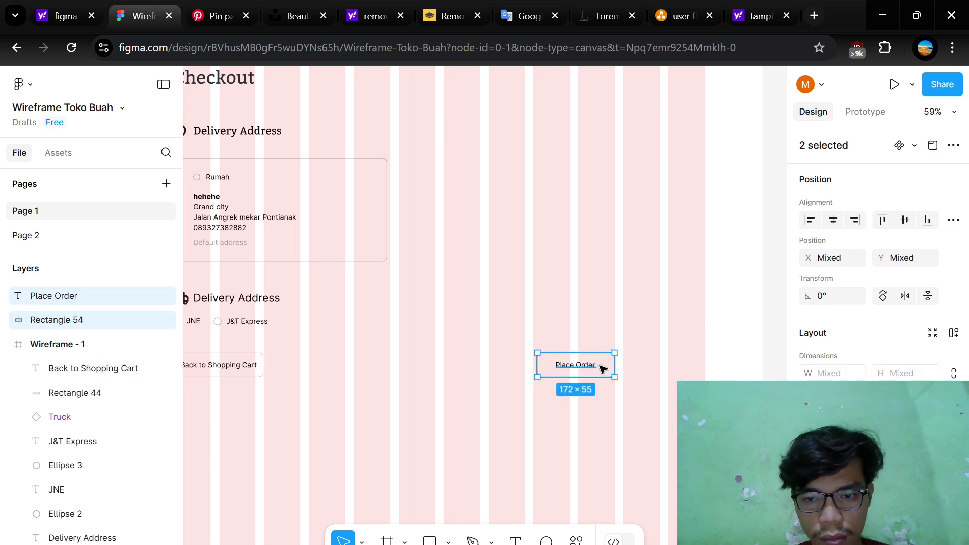
{"action": "left_click_drag", "start_coordinate": [604, 367], "coordinate": [521, 372]}
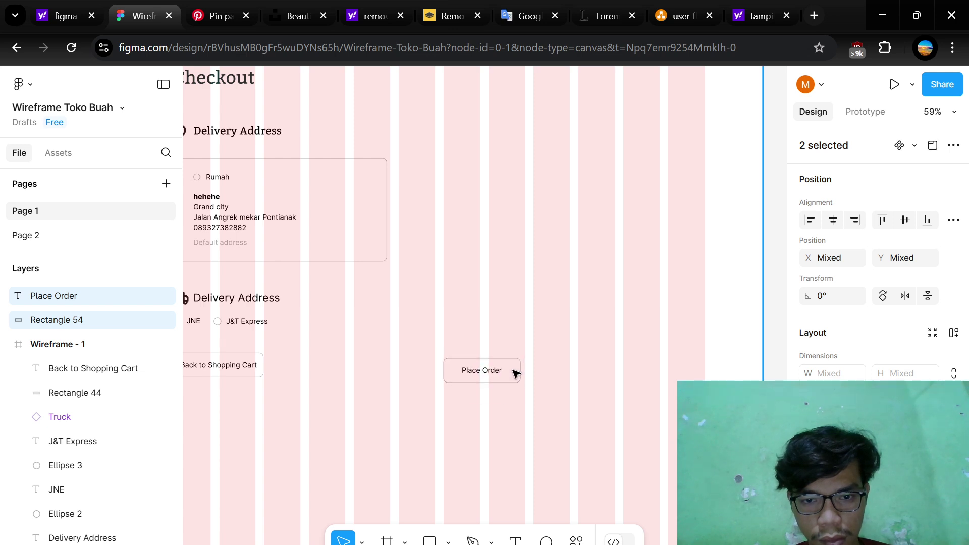
{"action": "left_click_drag", "start_coordinate": [514, 374], "coordinate": [514, 369]}
{"action": "left_click", "coordinate": [616, 430]}
- Copy the Add a new address button and the complete Order Details card, with all its texts, lines and image placeholder, from the BarokahWarung Checkout page
{"action": "scroll", "coordinate": [656, 478], "scroll_direction": "down", "scroll_amount": 5}
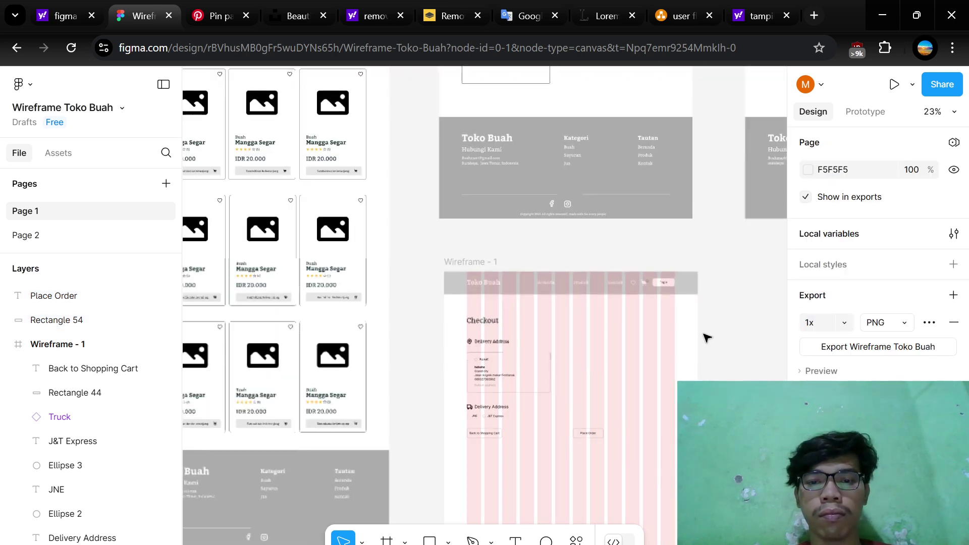
{"action": "scroll", "coordinate": [704, 335], "scroll_direction": "right", "scroll_amount": 8}
{"action": "scroll", "coordinate": [656, 337], "scroll_direction": "up", "scroll_amount": 3}
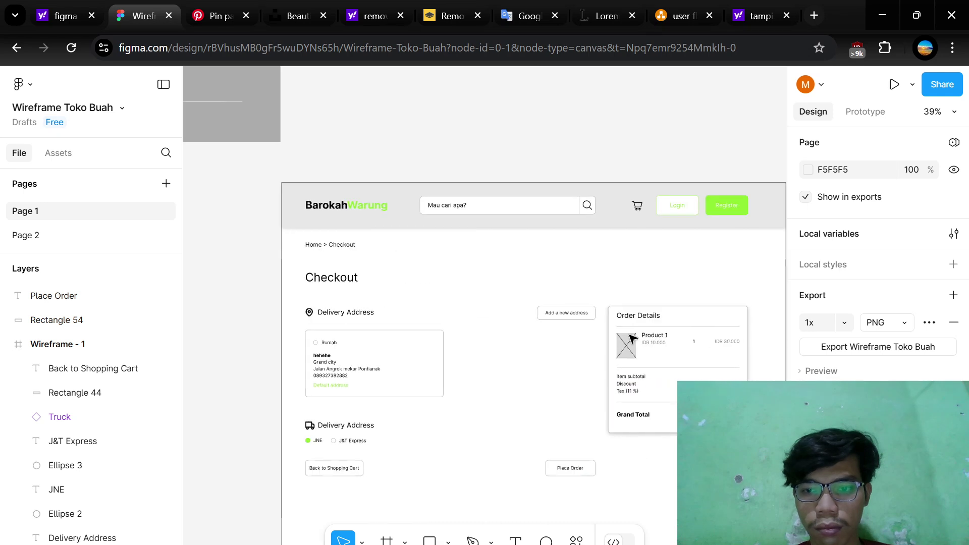
{"action": "scroll", "coordinate": [632, 338], "scroll_direction": "up", "scroll_amount": 3}
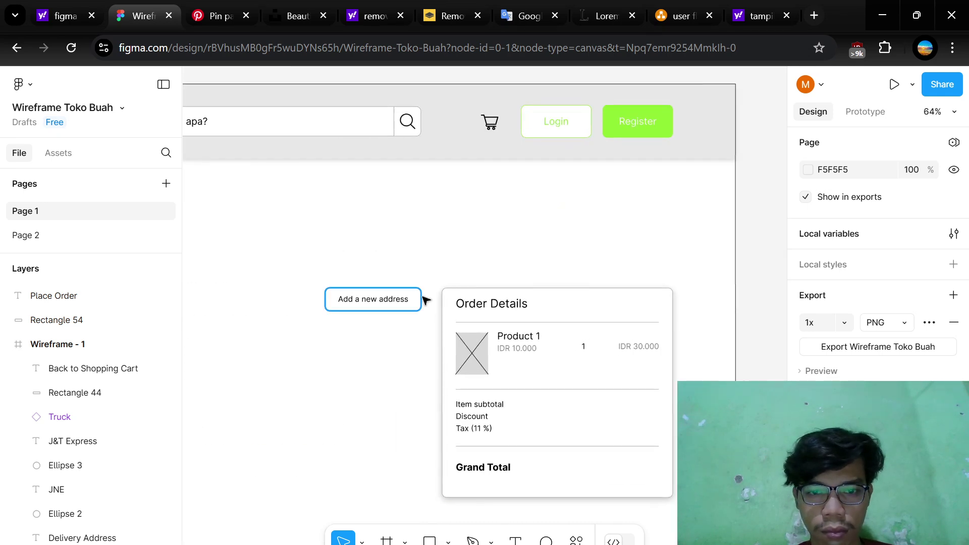
{"action": "left_click", "coordinate": [422, 300]}
{"action": "left_click", "coordinate": [398, 303], "text": "shift"}
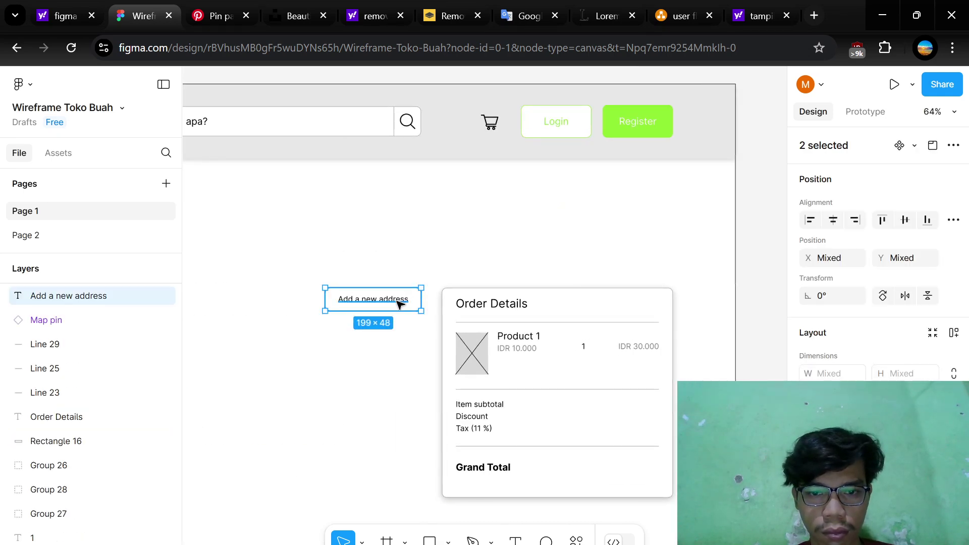
{"action": "left_click", "coordinate": [565, 298], "text": "shift"}
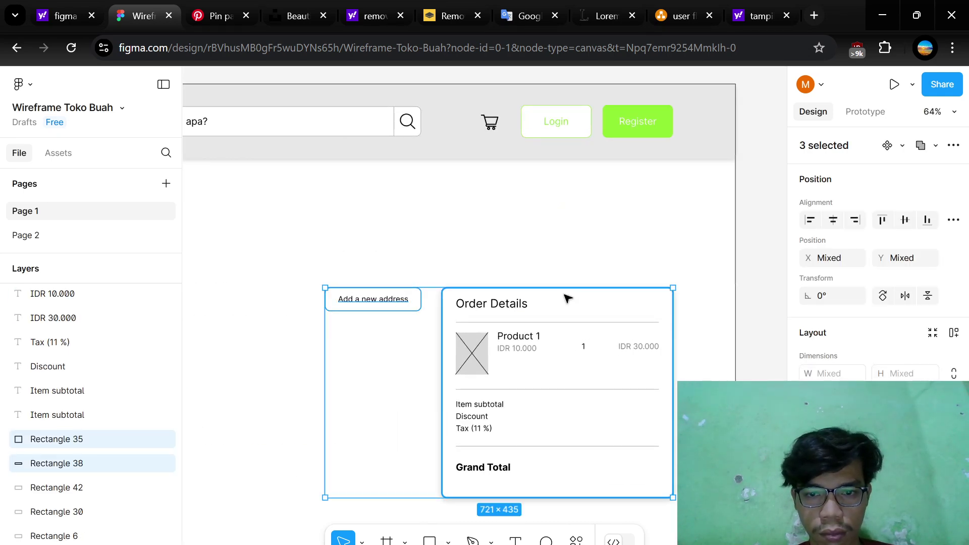
{"action": "left_click", "coordinate": [523, 308], "text": "shift"}
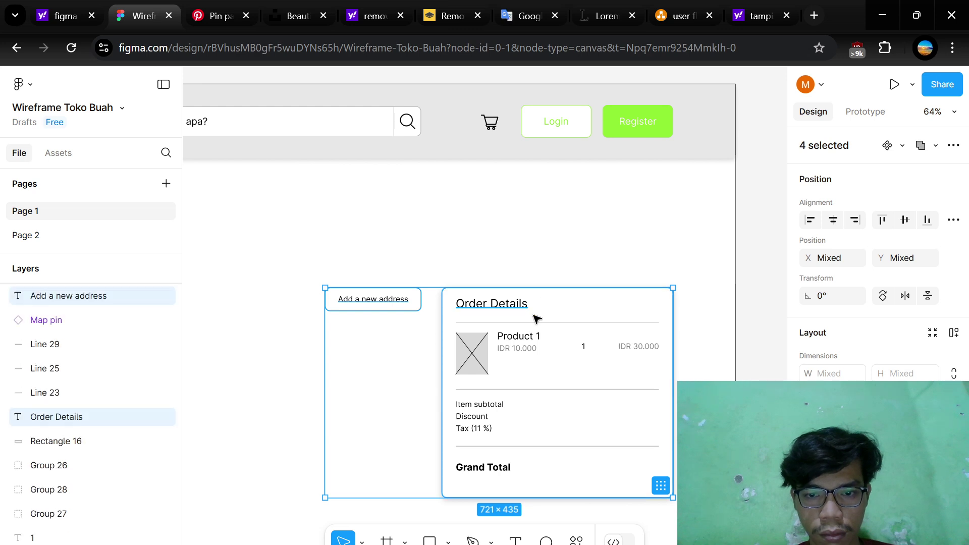
{"action": "left_click", "coordinate": [488, 355], "text": "shift"}
{"action": "left_click", "coordinate": [524, 341], "text": "shift"}
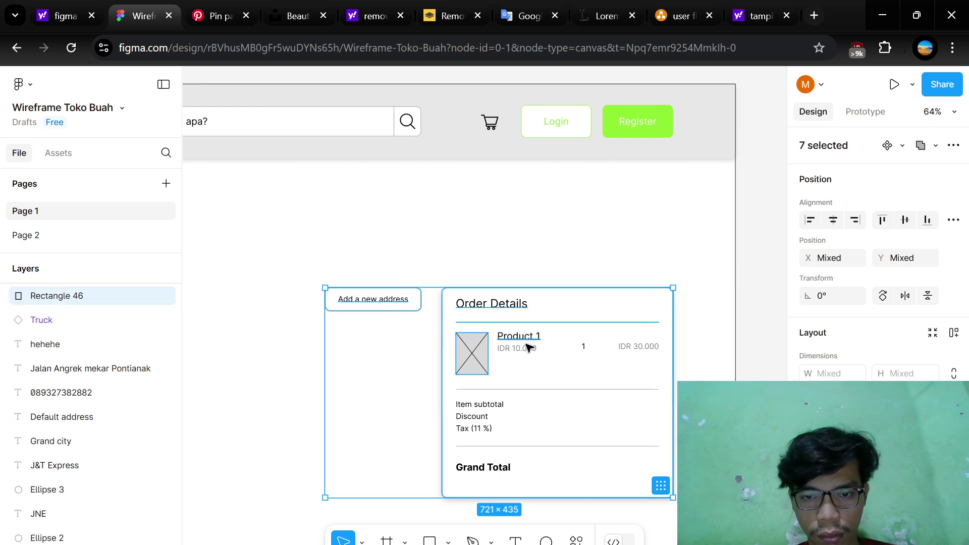
{"action": "left_click", "coordinate": [533, 352], "text": "shift"}
{"action": "left_click", "coordinate": [653, 347], "text": "shift"}
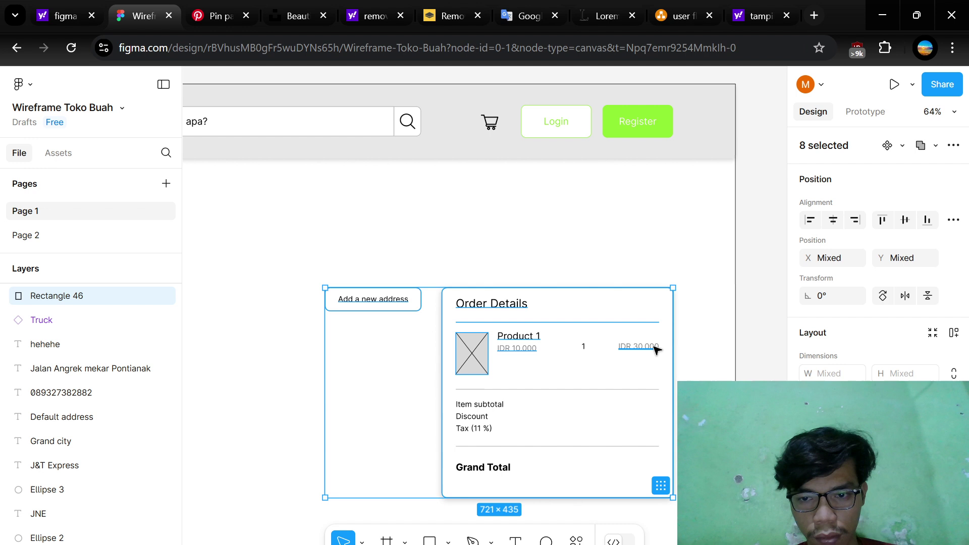
{"action": "left_click", "coordinate": [584, 347], "text": "shift"}
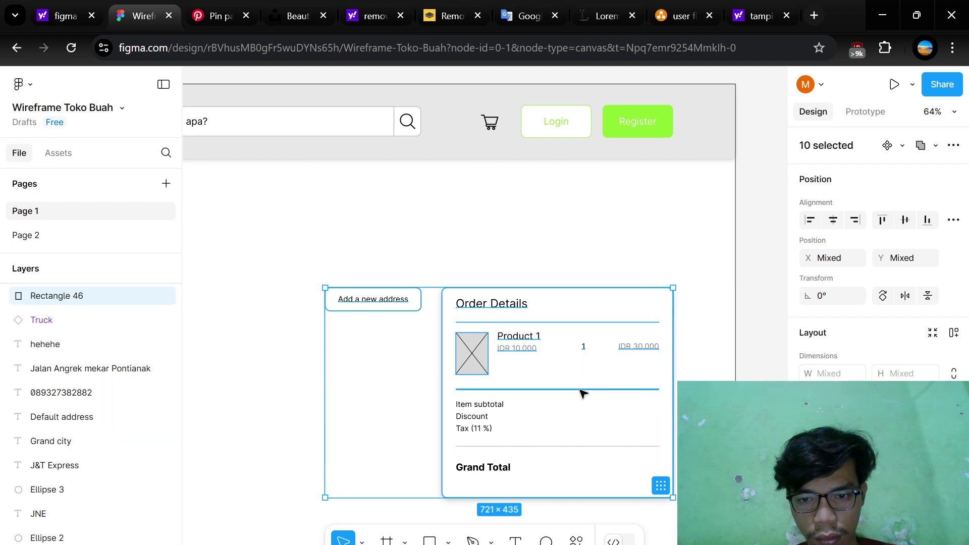
{"action": "left_click", "coordinate": [583, 391], "text": "shift"}
{"action": "left_click", "coordinate": [497, 405], "text": "shift"}
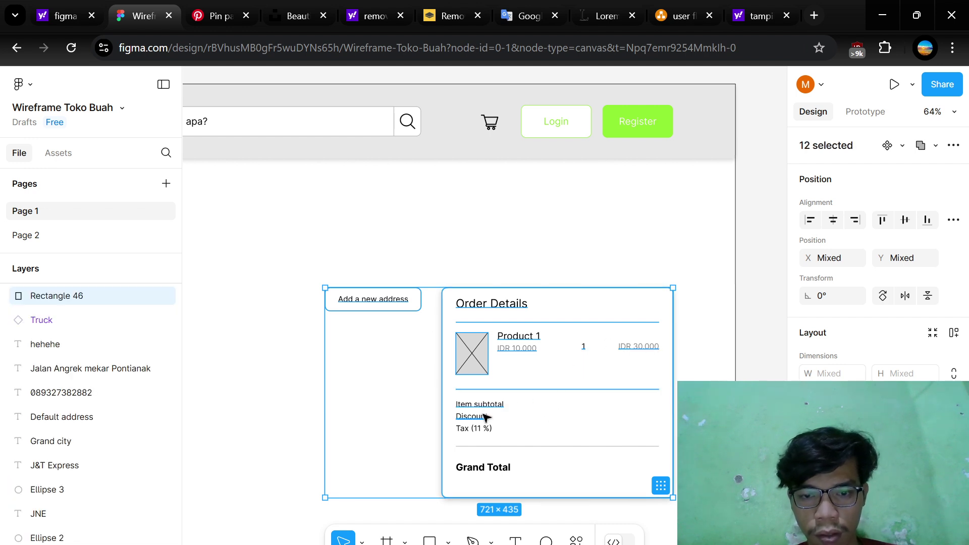
{"action": "left_click", "coordinate": [484, 418], "text": "shift"}
{"action": "left_click", "coordinate": [484, 430], "text": "shift"}
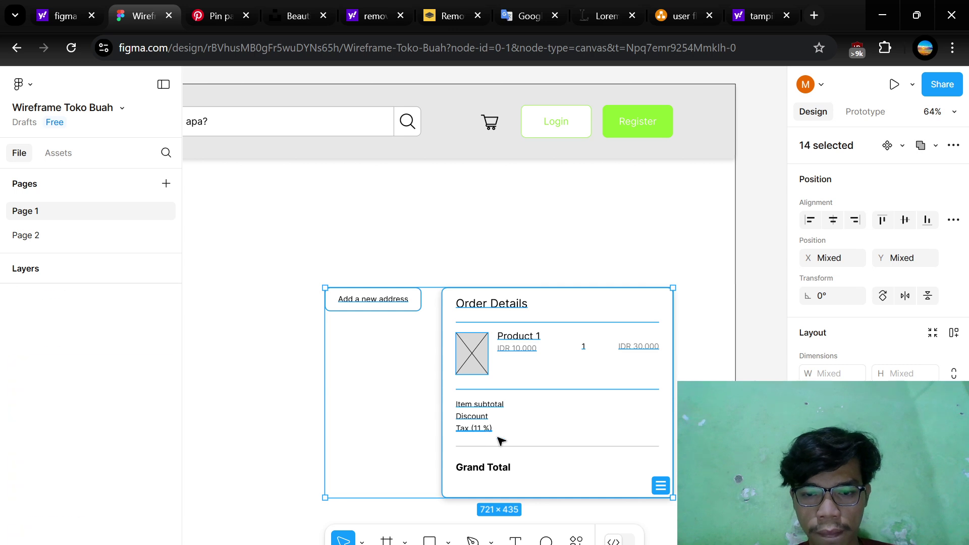
{"action": "left_click", "coordinate": [512, 447], "text": "shift"}
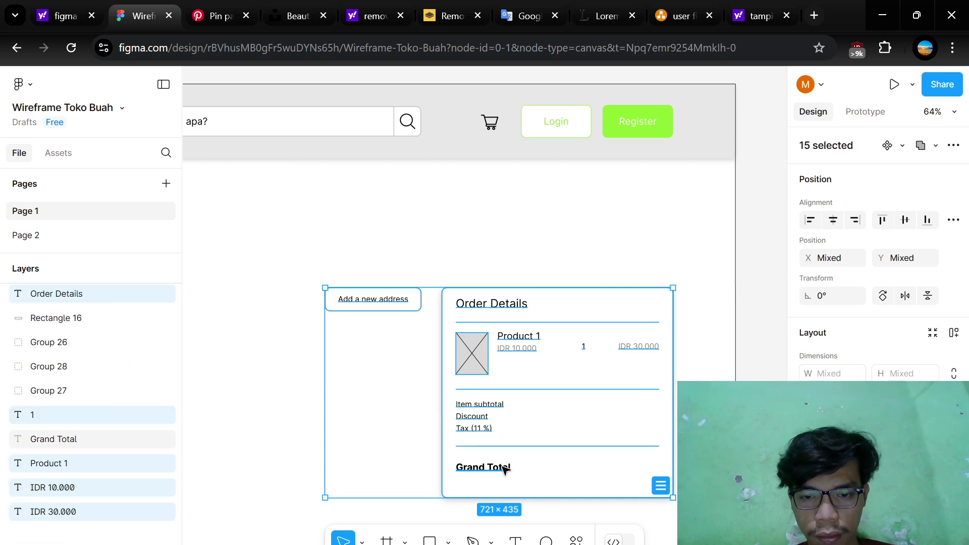
{"action": "left_click", "coordinate": [503, 467], "text": "shift"}
- Paste the copied button and Order Details card into Wireframe - 1, with the card's outer edge flush with the last layout column
{"action": "scroll", "coordinate": [528, 451], "scroll_direction": "down", "scroll_amount": 10}
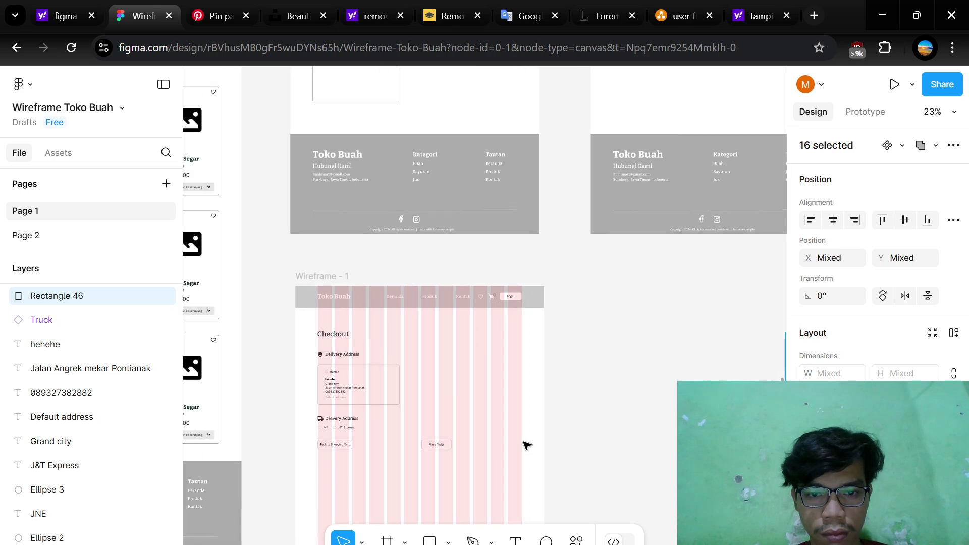
{"action": "scroll", "coordinate": [513, 418], "scroll_direction": "up", "scroll_amount": 5}
{"action": "left_click", "coordinate": [550, 339]}
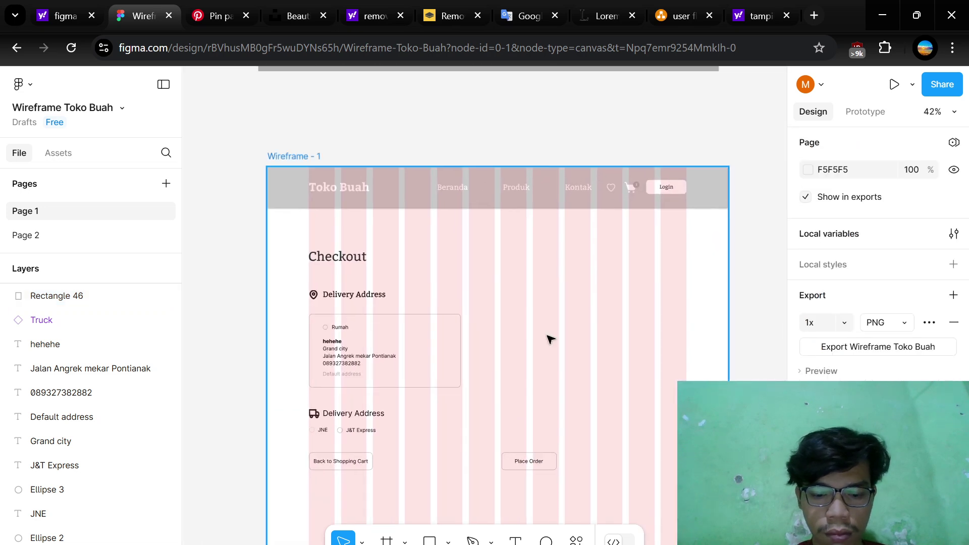
{"action": "key", "text": "ctrl+z"}
{"action": "left_click_drag", "start_coordinate": [553, 304], "coordinate": [640, 356]}
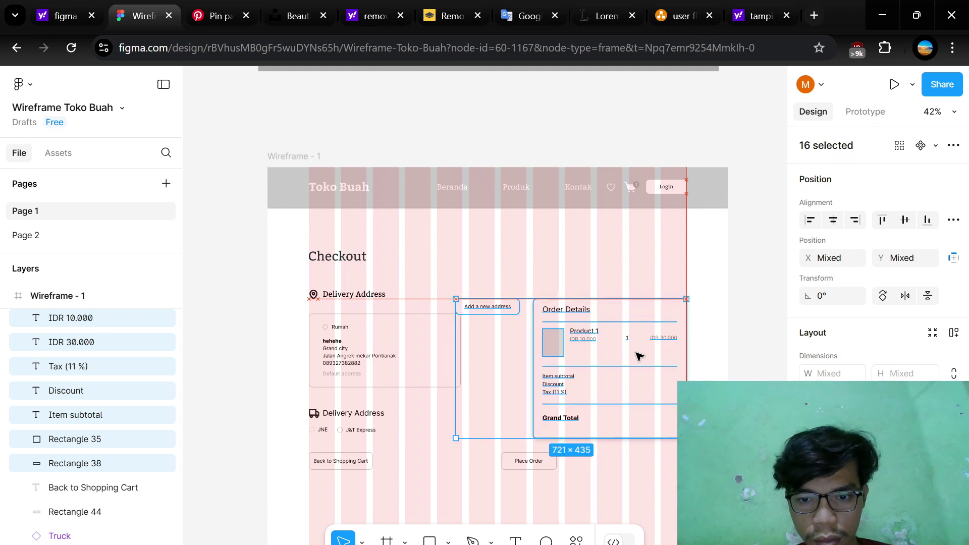
{"action": "left_click", "coordinate": [732, 355]}
- Move the Add a new address button, label and outline together, slightly up and closer to the Order Details card
{"action": "scroll", "coordinate": [591, 328], "scroll_direction": "up", "scroll_amount": 3}
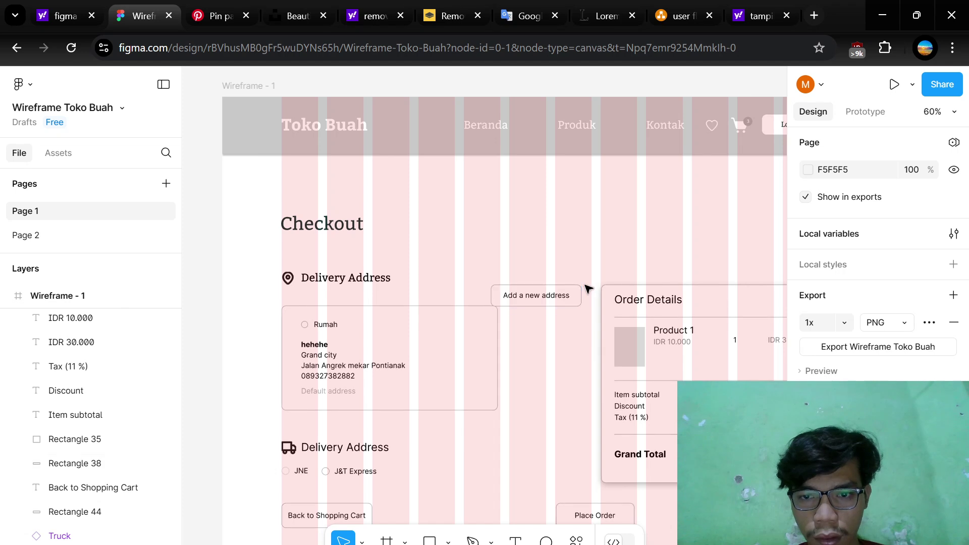
{"action": "left_click", "coordinate": [580, 292]}
{"action": "left_click", "coordinate": [571, 301], "text": "shift"}
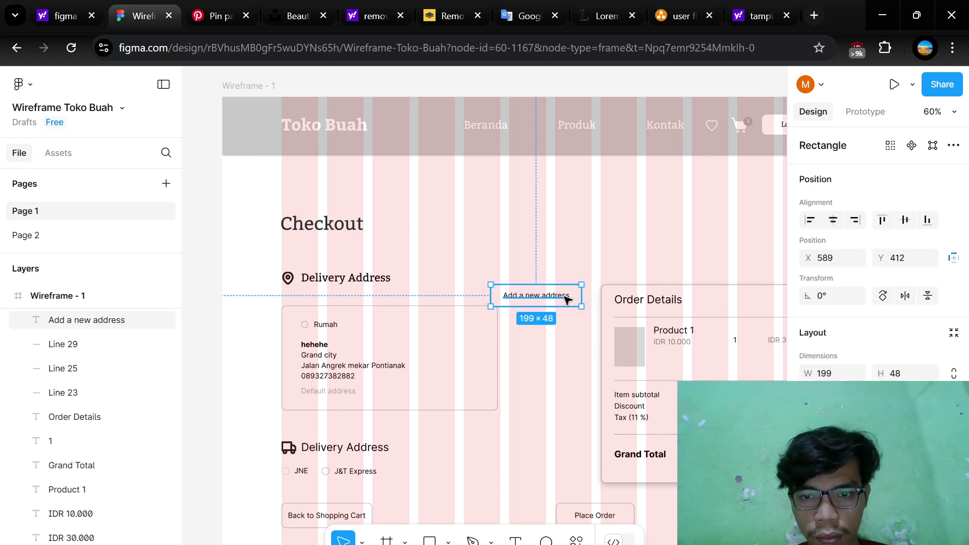
{"action": "mouse_move", "coordinate": [578, 303]}
{"action": "left_mouse_down"}
{"action": "mouse_move", "coordinate": [586, 286]}
{"action": "mouse_move", "coordinate": [588, 296]}
{"action": "left_mouse_up"}
{"action": "left_click", "coordinate": [568, 340]}
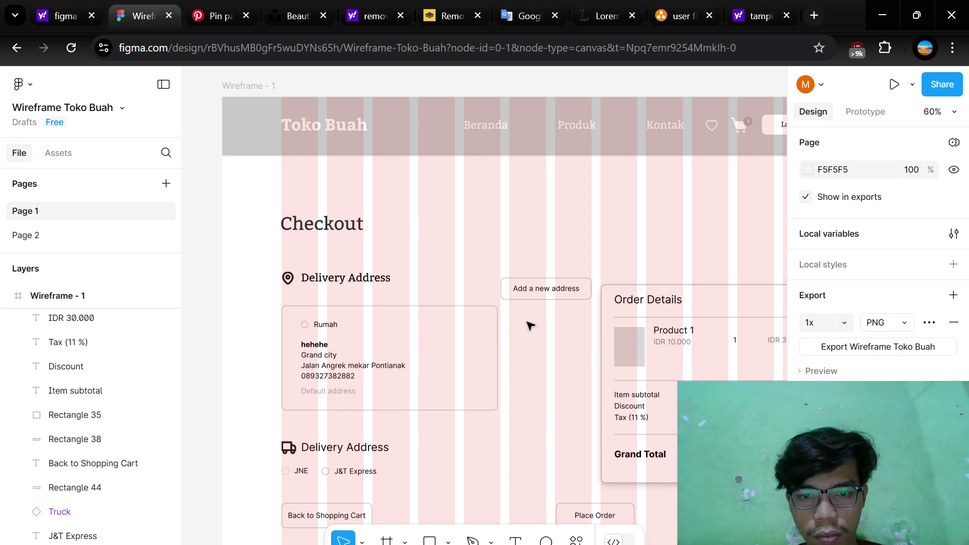
- Narrow the delivery address box in Wireframe - 1 to a width of 400, keeping its height
{"action": "left_click", "coordinate": [497, 330]}
{"action": "scroll", "coordinate": [585, 375], "scroll_direction": "down", "scroll_amount": 5}
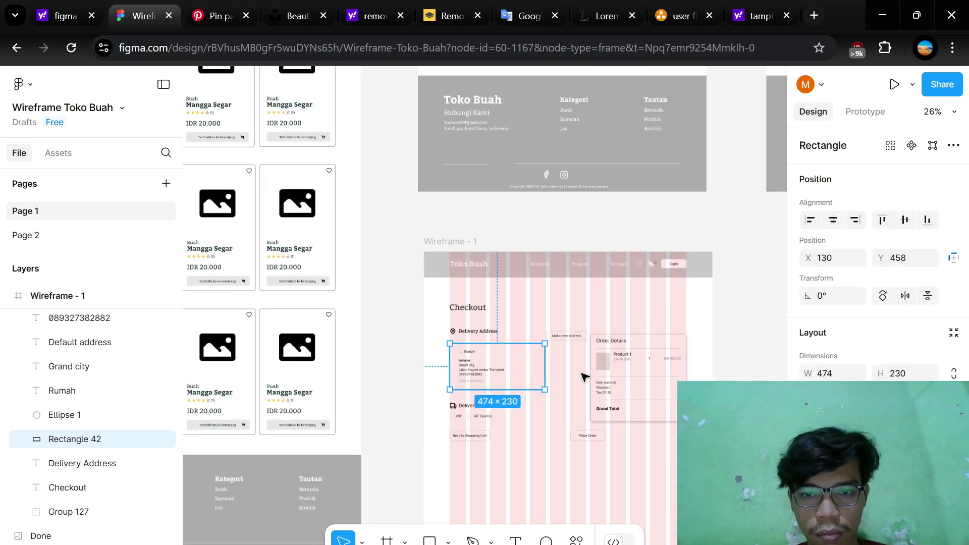
{"action": "scroll", "coordinate": [583, 378], "scroll_direction": "right", "scroll_amount": 3}
{"action": "scroll", "coordinate": [584, 376], "scroll_direction": "up", "scroll_amount": 3}
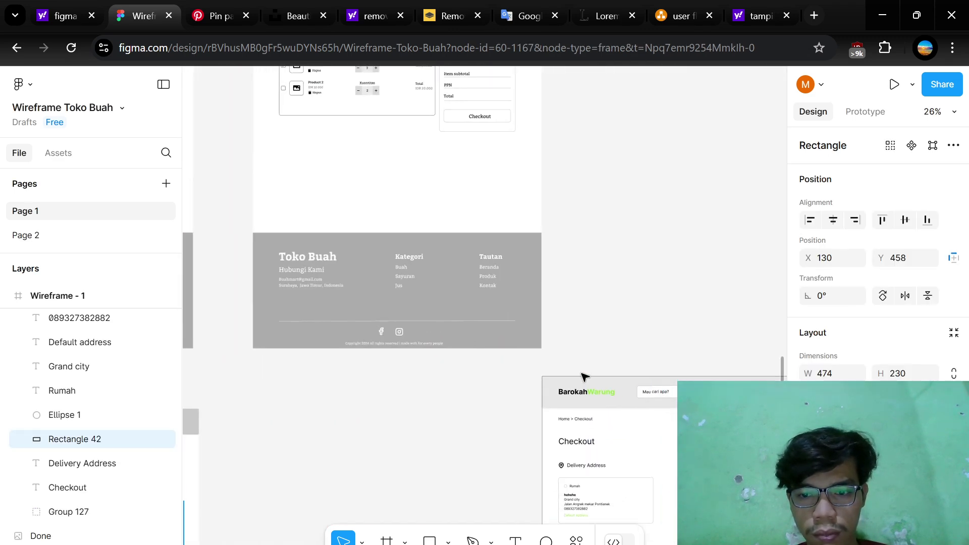
{"action": "scroll", "coordinate": [583, 376], "scroll_direction": "down", "scroll_amount": 2}
{"action": "scroll", "coordinate": [584, 375], "scroll_direction": "left", "scroll_amount": 2}
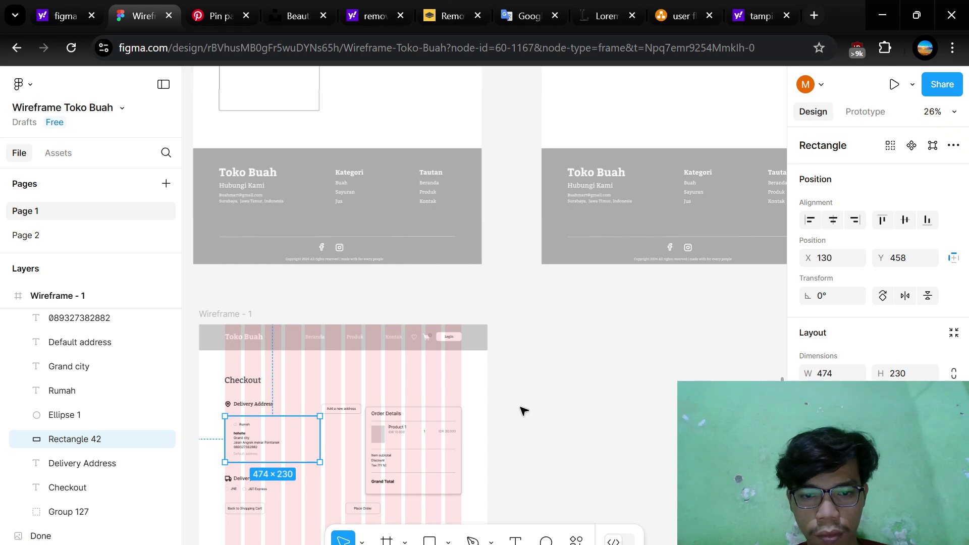
{"action": "scroll", "coordinate": [524, 410], "scroll_direction": "left", "scroll_amount": 4}
{"action": "scroll", "coordinate": [521, 410], "scroll_direction": "up", "scroll_amount": 5}
{"action": "scroll", "coordinate": [521, 409], "scroll_direction": "down", "scroll_amount": 3}
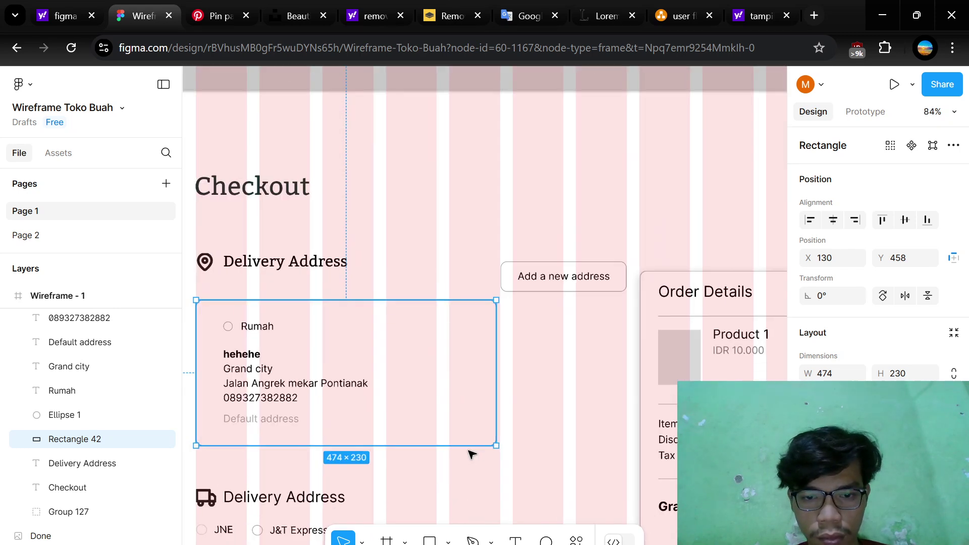
{"action": "scroll", "coordinate": [471, 454], "scroll_direction": "down", "scroll_amount": 1}
{"action": "left_click_drag", "start_coordinate": [478, 388], "coordinate": [454, 389]}
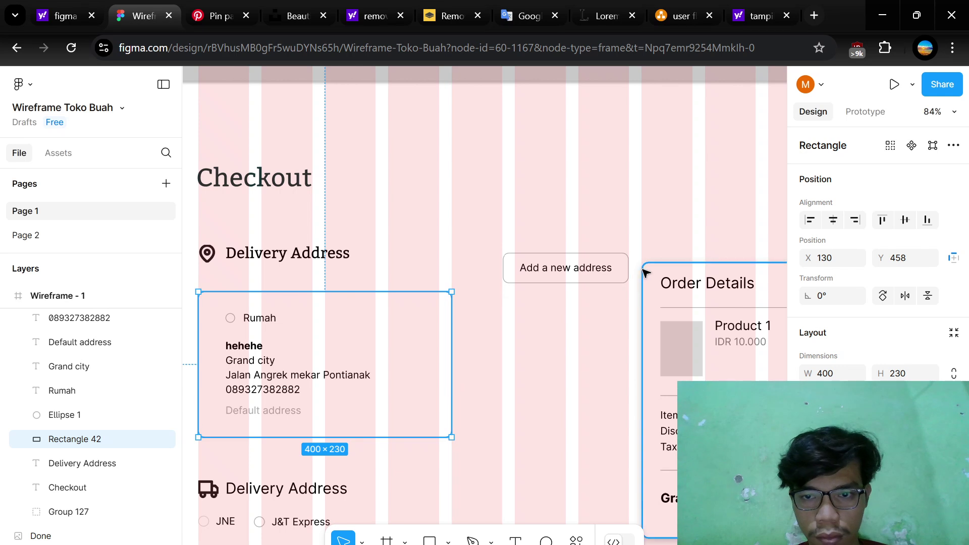
- Lower the Add a new address button slightly, moving its label and outline together beside the Order Details card
{"action": "left_click", "coordinate": [622, 273]}
{"action": "left_click", "coordinate": [612, 272], "text": "shift"}
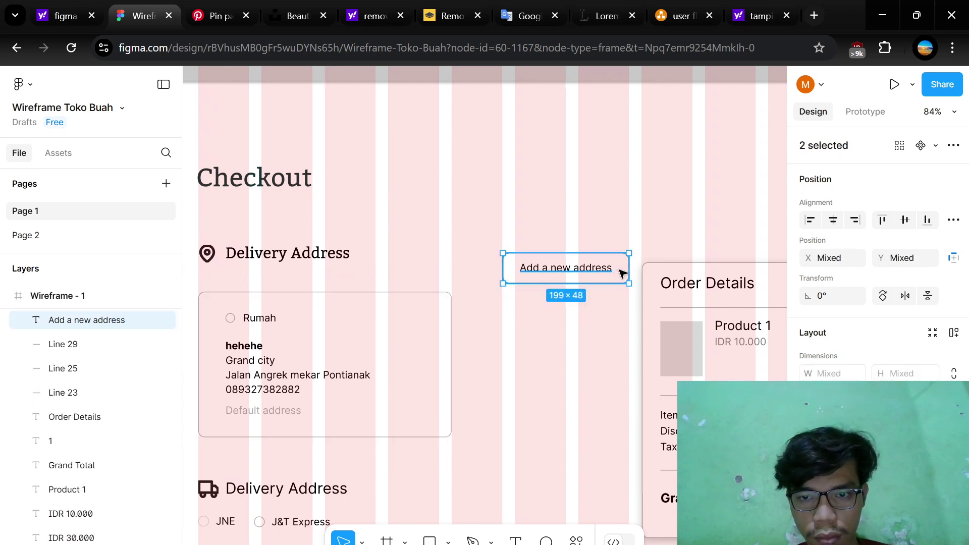
{"action": "mouse_move", "coordinate": [624, 273]}
{"action": "left_mouse_down"}
{"action": "mouse_move", "coordinate": [533, 264]}
{"action": "mouse_move", "coordinate": [624, 276]}
{"action": "left_mouse_up"}
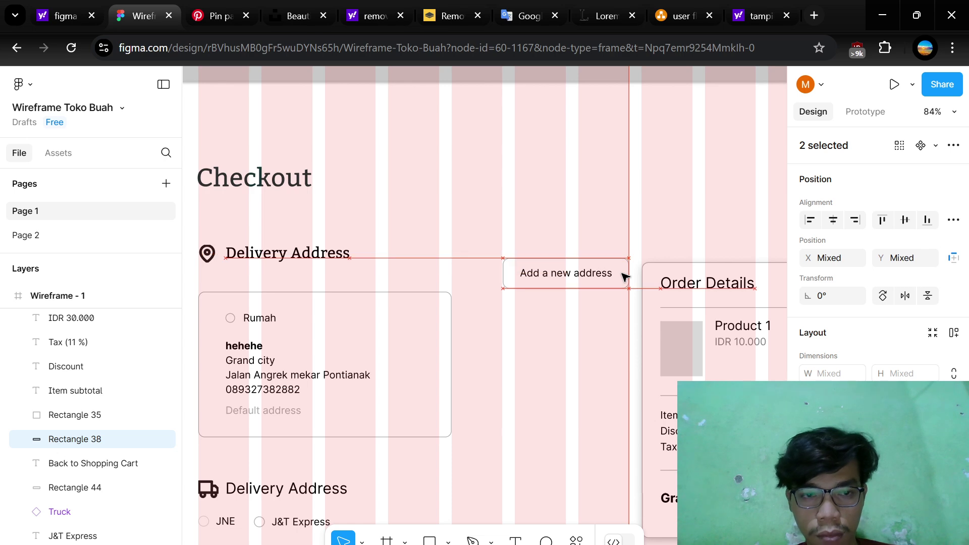
{"action": "left_click", "coordinate": [601, 343]}
- Move the Place Order label and outline toward Back to Shopping Cart until their far edge meets the Order Details card's near edge
{"action": "scroll", "coordinate": [601, 342], "scroll_direction": "down", "scroll_amount": 5}
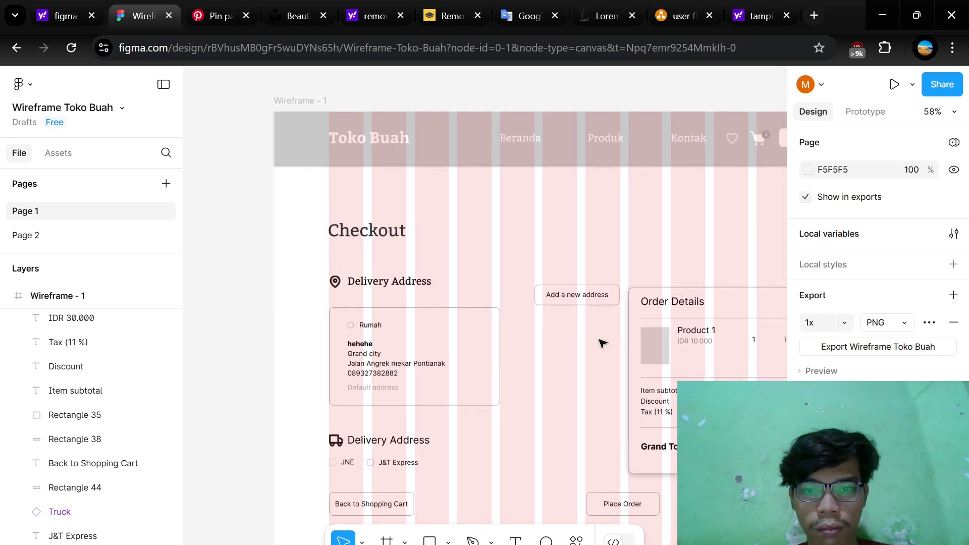
{"action": "scroll", "coordinate": [585, 427], "scroll_direction": "down", "scroll_amount": 2}
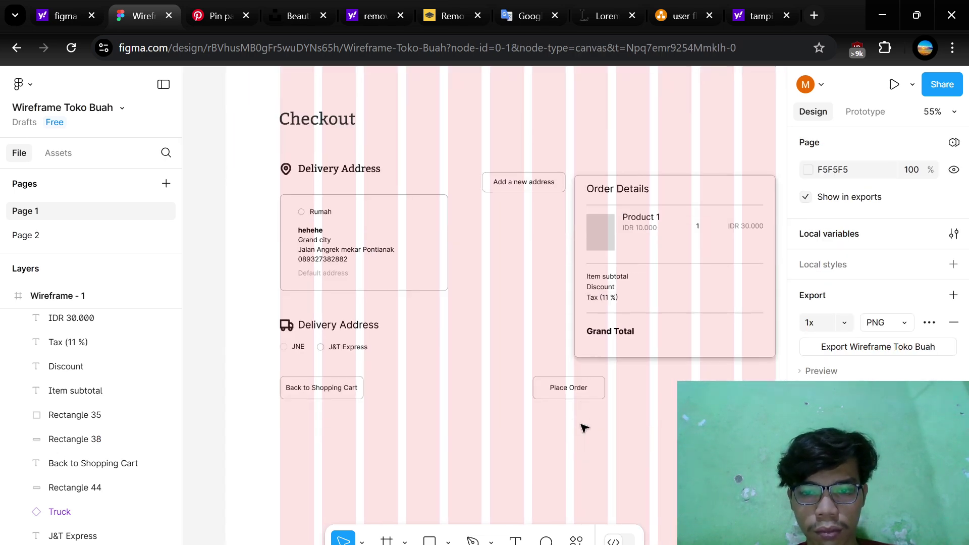
{"action": "left_click", "coordinate": [601, 391]}
{"action": "left_click", "coordinate": [600, 392], "text": "shift"}
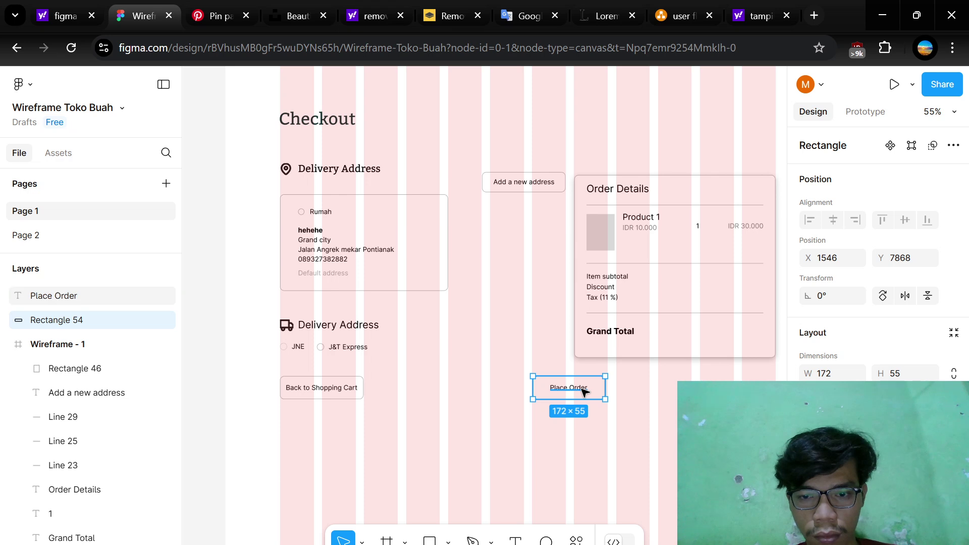
{"action": "left_click_drag", "start_coordinate": [599, 391], "coordinate": [582, 391]}
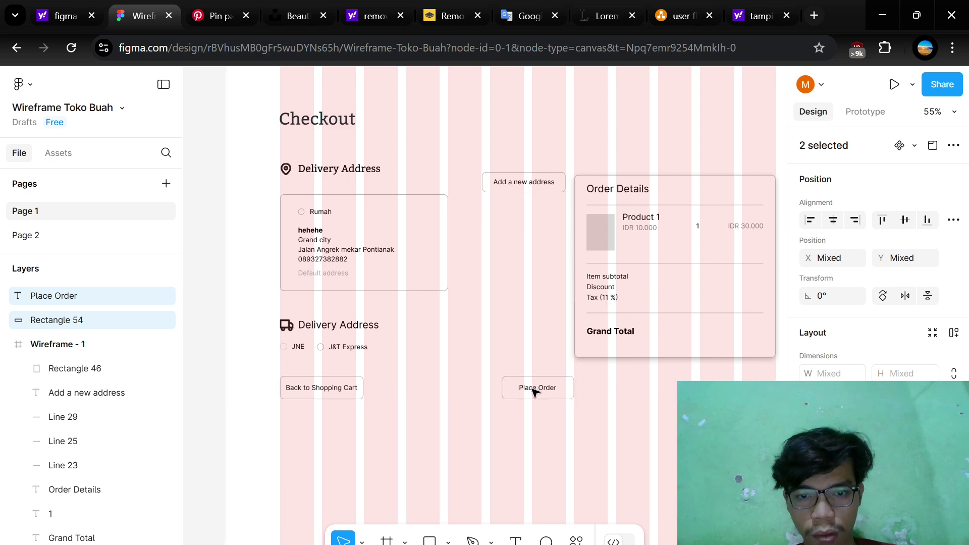
- Copy the grey Toko Buah footer group from the Produk frame and paste it into Wireframe - 1
{"action": "scroll", "coordinate": [533, 392], "scroll_direction": "down", "scroll_amount": 3}
{"action": "left_click", "coordinate": [335, 404]}
{"action": "scroll", "coordinate": [335, 404], "scroll_direction": "left", "scroll_amount": 5}
{"action": "scroll", "coordinate": [335, 404], "scroll_direction": "down", "scroll_amount": 2}
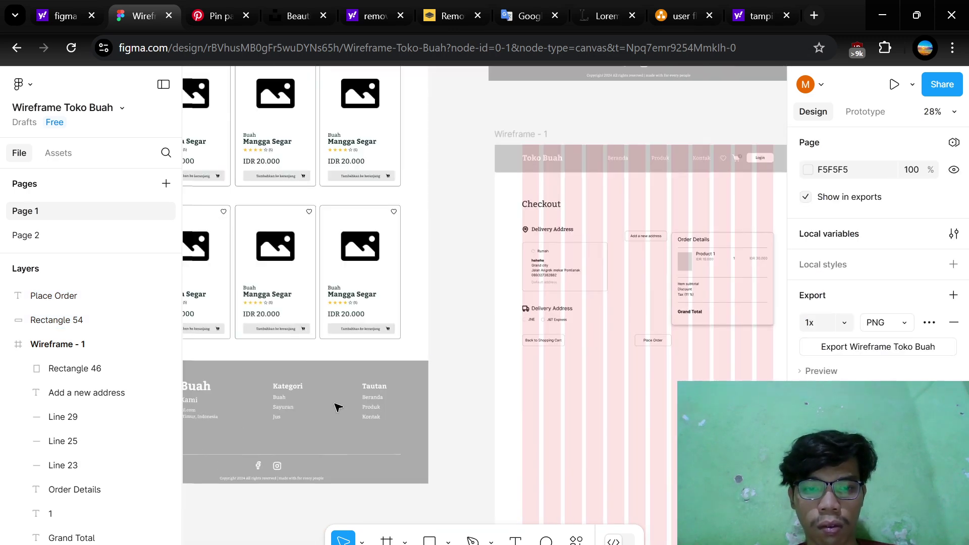
{"action": "left_click", "coordinate": [335, 407]}
{"action": "scroll", "coordinate": [485, 391], "scroll_direction": "right", "scroll_amount": 5}
{"action": "scroll", "coordinate": [484, 391], "scroll_direction": "down", "scroll_amount": 1}
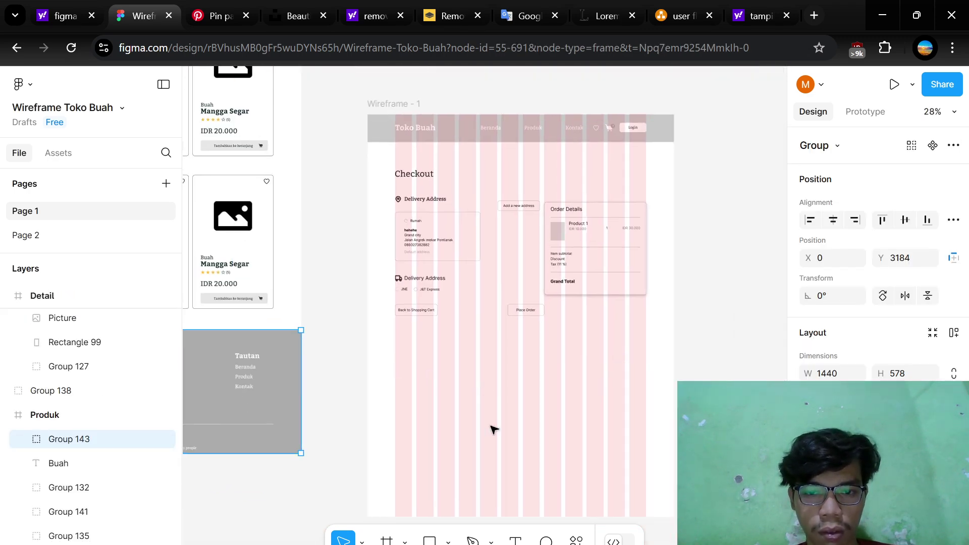
{"action": "left_click", "coordinate": [493, 429]}
{"action": "left_click", "coordinate": [399, 127]}
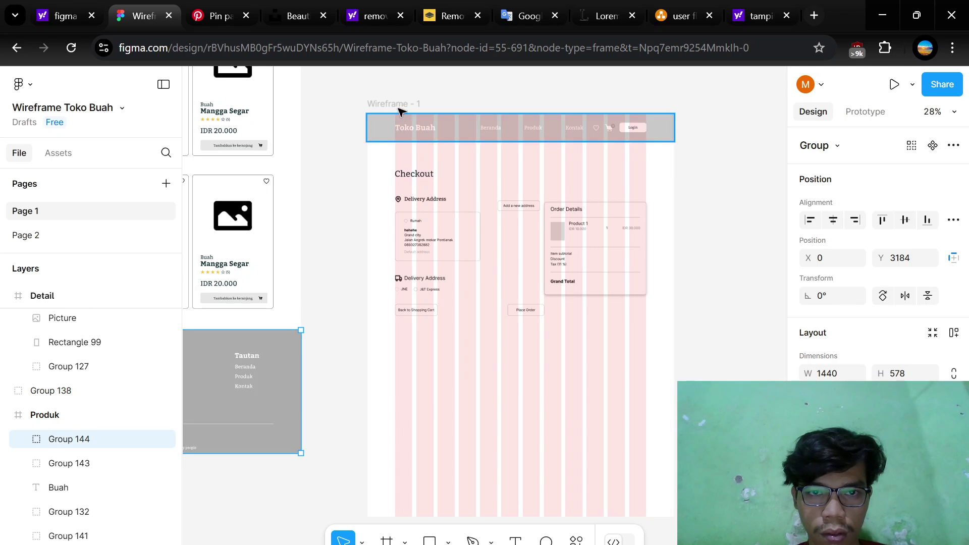
{"action": "left_click", "coordinate": [399, 104]}
{"action": "key", "text": "ctrl+v"}
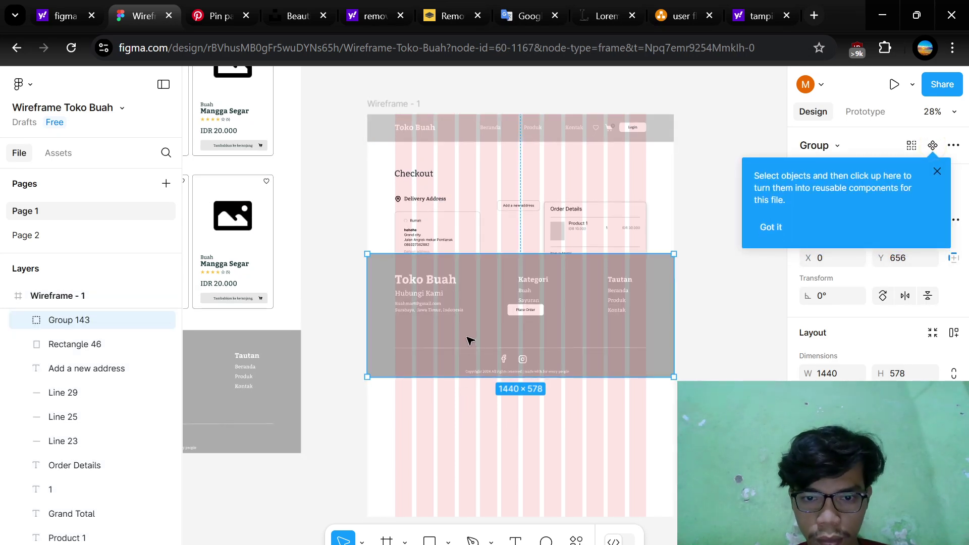
- Move the pasted footer below the Back to Shopping Cart and Place Order buttons, at X 16 and Y 1014
{"action": "left_click_drag", "start_coordinate": [493, 336], "coordinate": [471, 406]}
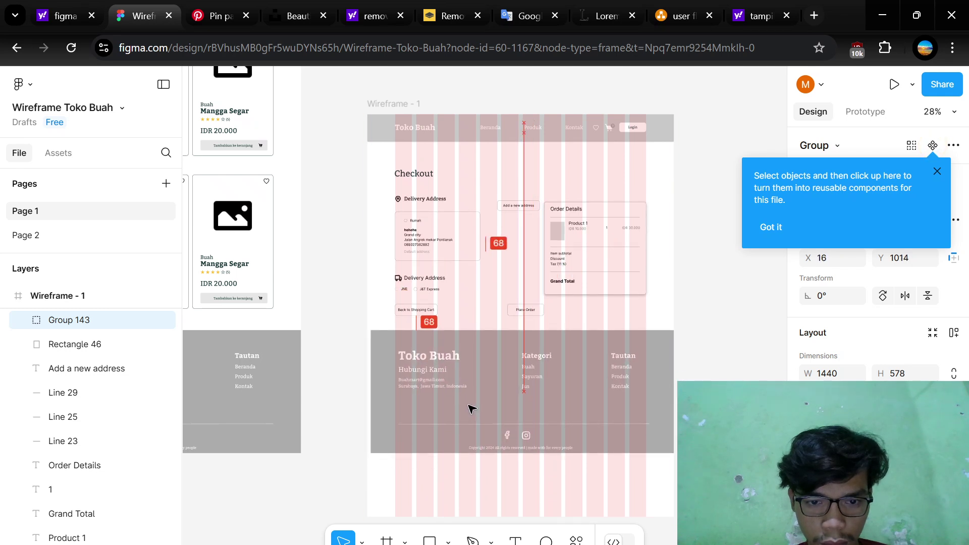
{"action": "key", "text": "Escape"}
{"action": "scroll", "coordinate": [494, 333], "scroll_direction": "down", "scroll_amount": 3}
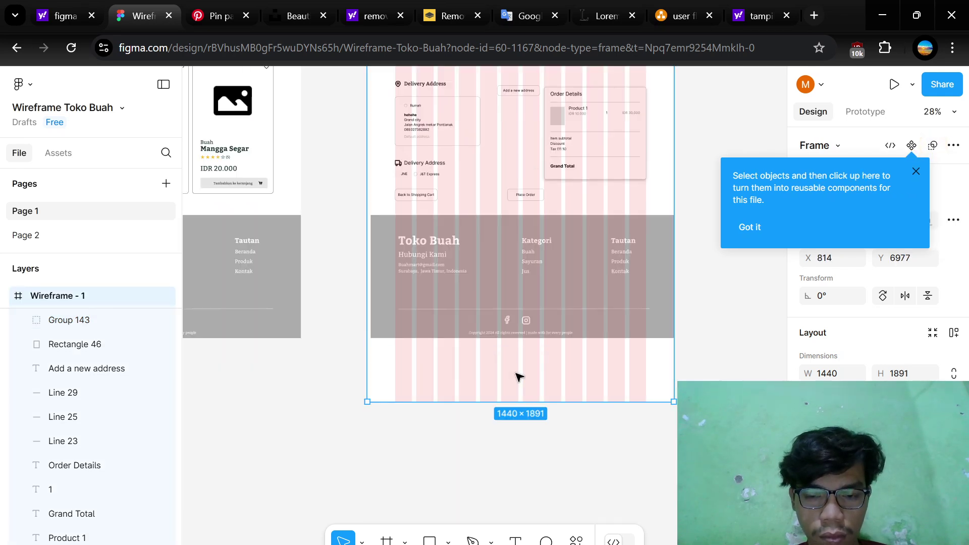
- Shorten the Wireframe - 1 frame to a height of 1623 and align the footer group with the frame's edge at X 0
{"action": "left_click_drag", "start_coordinate": [541, 400], "coordinate": [544, 343]}
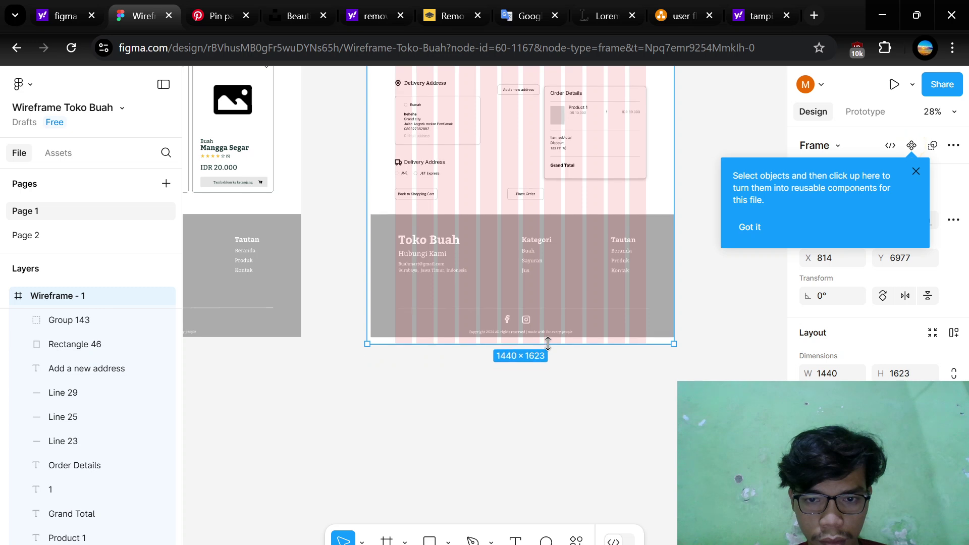
{"action": "scroll", "coordinate": [480, 275], "scroll_direction": "up", "scroll_amount": 5}
{"action": "scroll", "coordinate": [481, 275], "scroll_direction": "down", "scroll_amount": 3}
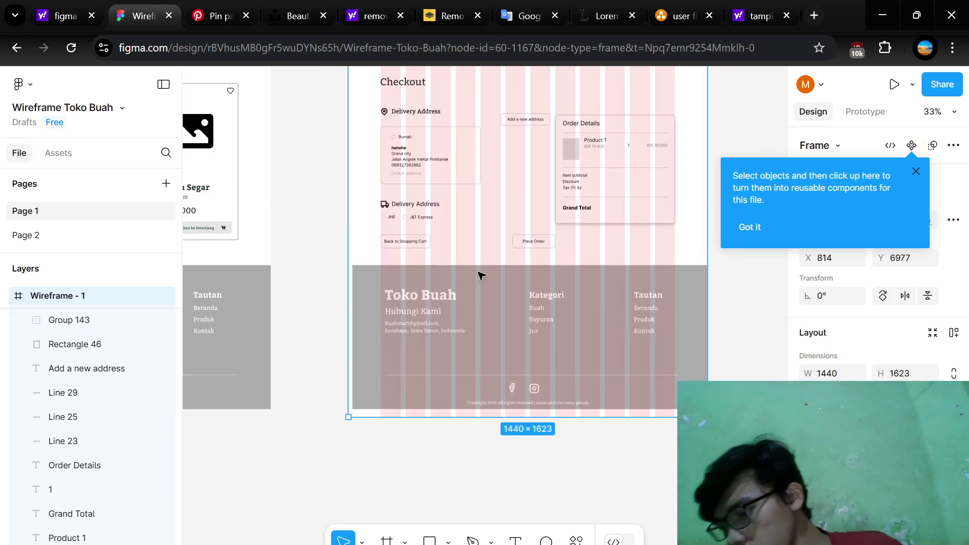
{"action": "left_click", "coordinate": [431, 310]}
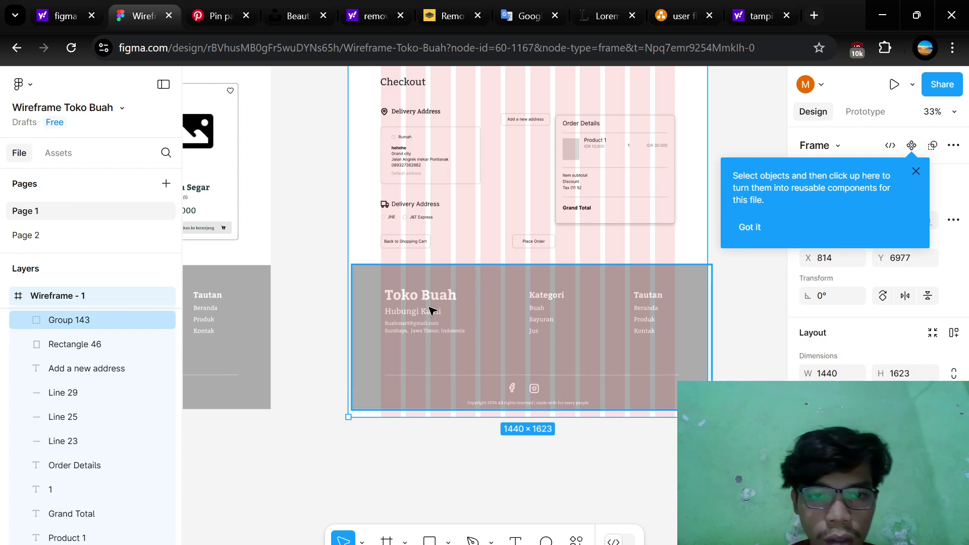
{"action": "scroll", "coordinate": [347, 339], "scroll_direction": "left", "scroll_amount": 5}
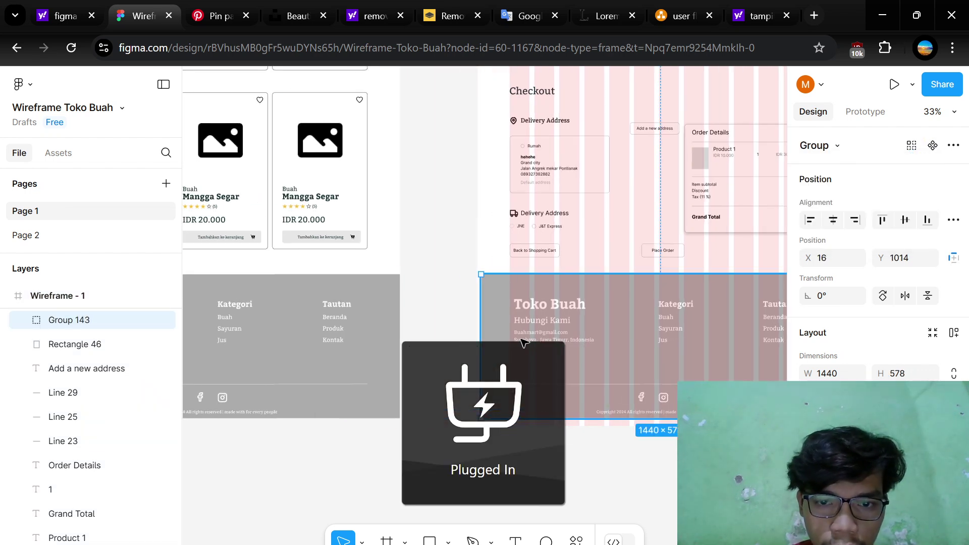
{"action": "mouse_move", "coordinate": [536, 339]}
{"action": "left_mouse_down"}
{"action": "mouse_move", "coordinate": [555, 343]}
{"action": "mouse_move", "coordinate": [534, 342]}
{"action": "left_mouse_up"}
{"action": "scroll", "coordinate": [586, 293], "scroll_direction": "up", "scroll_amount": 2}
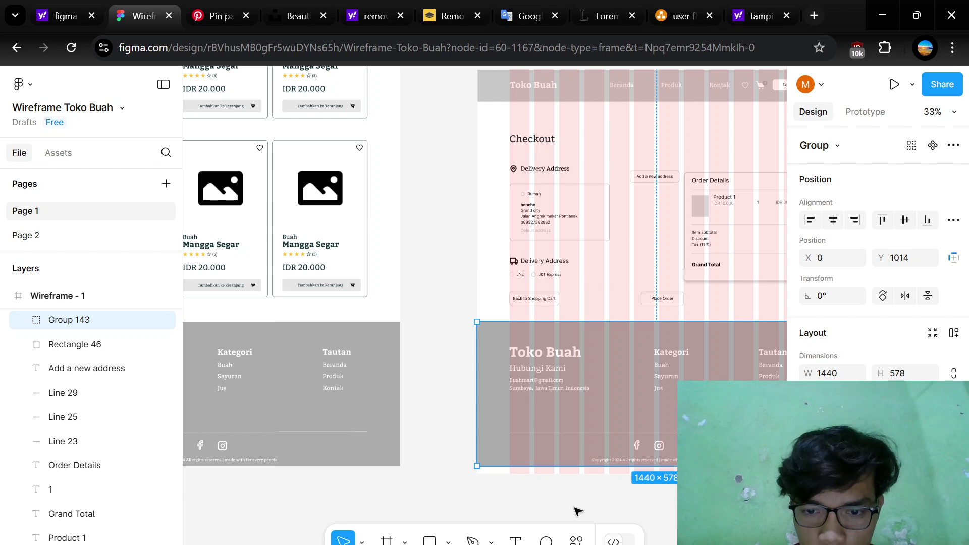
{"action": "left_click", "coordinate": [604, 479]}
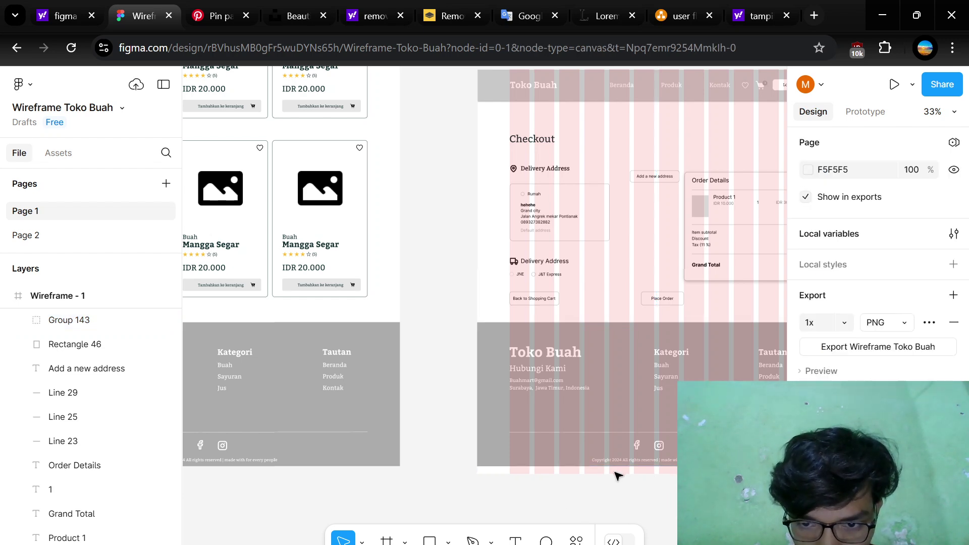
- Trim the Wireframe - 1 frame to a height of 1592, so its lower edge meets the end of the footer
{"action": "scroll", "coordinate": [617, 475], "scroll_direction": "up", "scroll_amount": 4}
{"action": "left_click", "coordinate": [499, 153]}
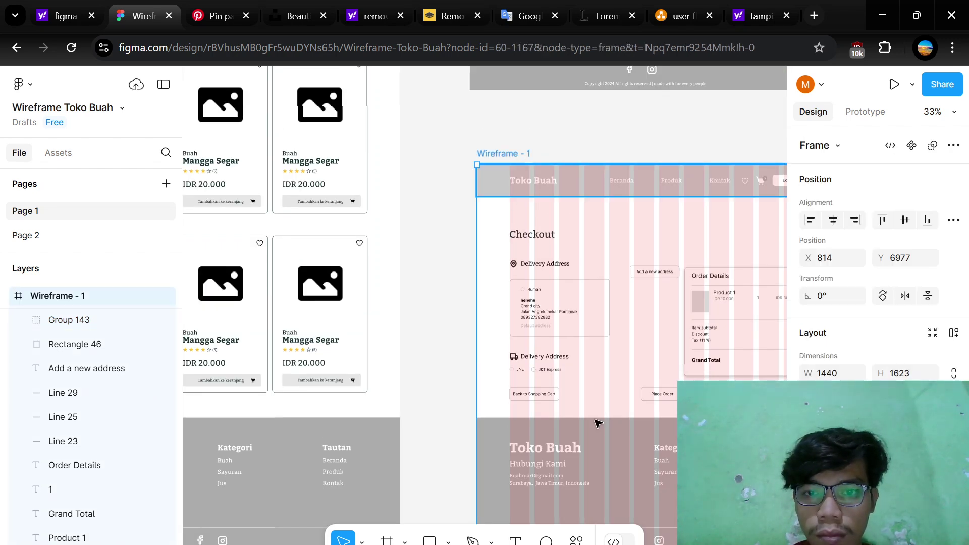
{"action": "scroll", "coordinate": [597, 423], "scroll_direction": "down", "scroll_amount": 3}
{"action": "scroll", "coordinate": [597, 422], "scroll_direction": "right", "scroll_amount": 3}
{"action": "left_click_drag", "start_coordinate": [591, 486], "coordinate": [597, 480]}
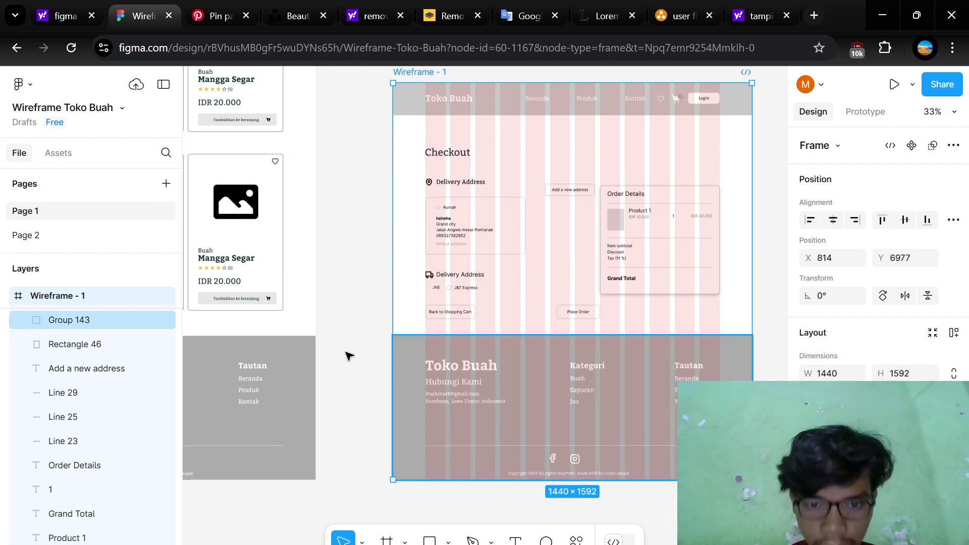
{"action": "left_click", "coordinate": [385, 321]}
- Review the product detail and Shopping cart frames, including the Summary card's Checkout button, alongside the Checkout page in Wireframe - 1
{"action": "scroll", "coordinate": [498, 286], "scroll_direction": "up", "scroll_amount": 3}
{"action": "scroll", "coordinate": [497, 286], "scroll_direction": "right", "scroll_amount": 2}
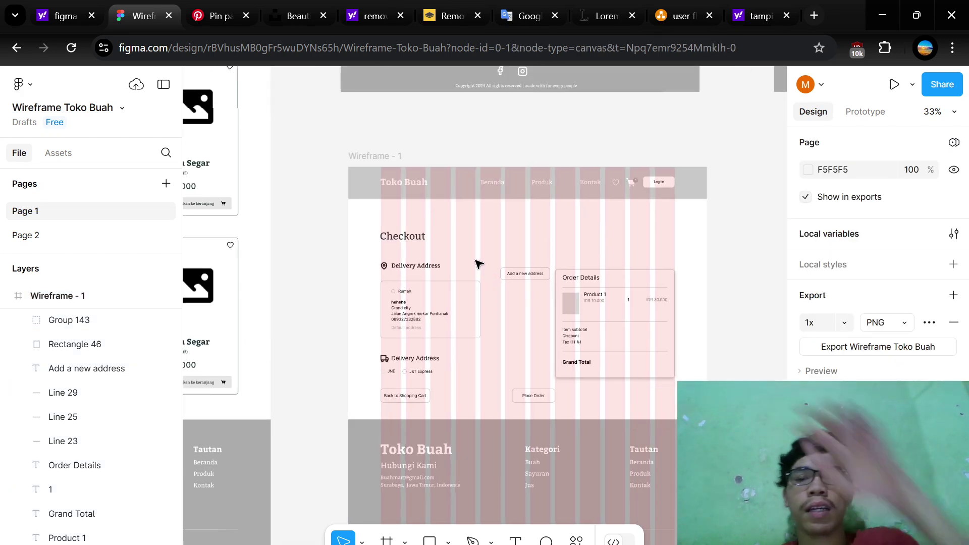
{"action": "scroll", "coordinate": [479, 264], "scroll_direction": "up", "scroll_amount": 4}
{"action": "scroll", "coordinate": [476, 262], "scroll_direction": "up", "scroll_amount": 3}
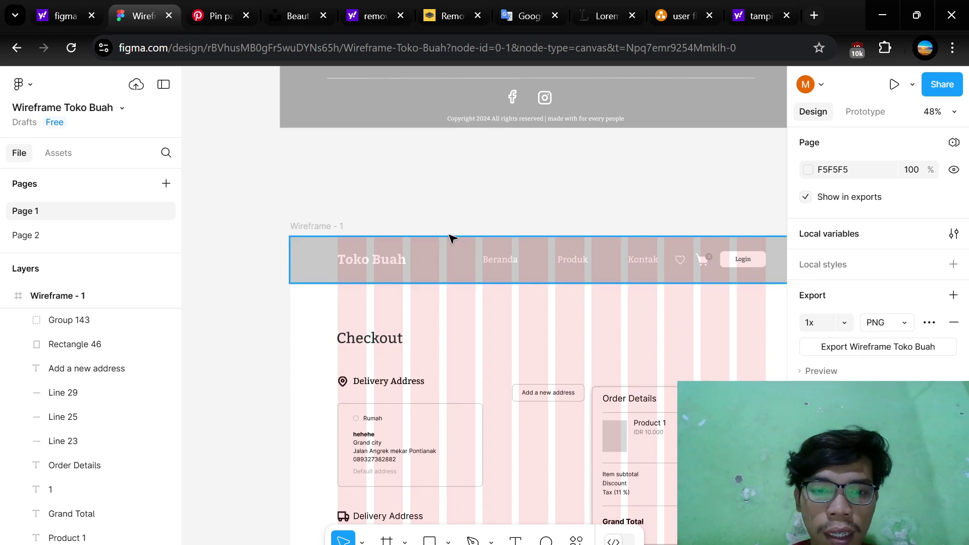
{"action": "scroll", "coordinate": [531, 320], "scroll_direction": "up", "scroll_amount": 2}
{"action": "scroll", "coordinate": [531, 320], "scroll_direction": "down", "scroll_amount": 5}
{"action": "scroll", "coordinate": [532, 322], "scroll_direction": "up", "scroll_amount": 1}
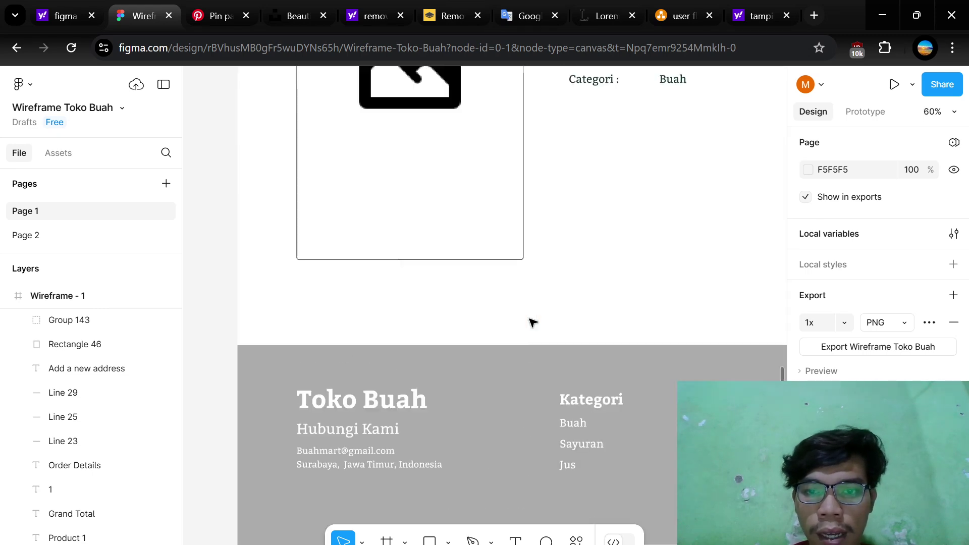
{"action": "scroll", "coordinate": [532, 321], "scroll_direction": "up", "scroll_amount": 5}
{"action": "scroll", "coordinate": [535, 446], "scroll_direction": "down", "scroll_amount": 1}
{"action": "scroll", "coordinate": [535, 446], "scroll_direction": "right", "scroll_amount": 6}
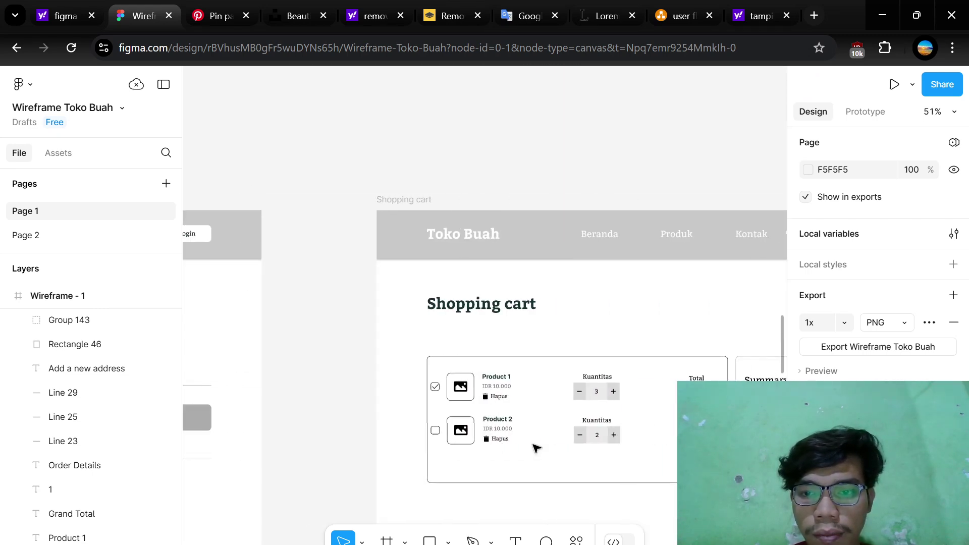
{"action": "scroll", "coordinate": [535, 448], "scroll_direction": "right", "scroll_amount": 4}
{"action": "scroll", "coordinate": [535, 448], "scroll_direction": "down", "scroll_amount": 3}
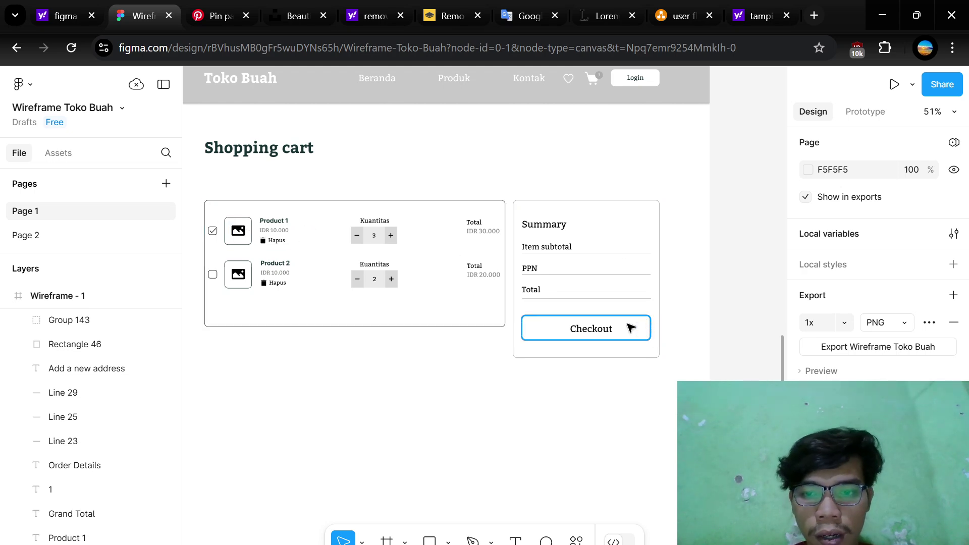
{"action": "scroll", "coordinate": [631, 328], "scroll_direction": "down", "scroll_amount": 15}
{"action": "scroll", "coordinate": [630, 327], "scroll_direction": "right", "scroll_amount": 3}
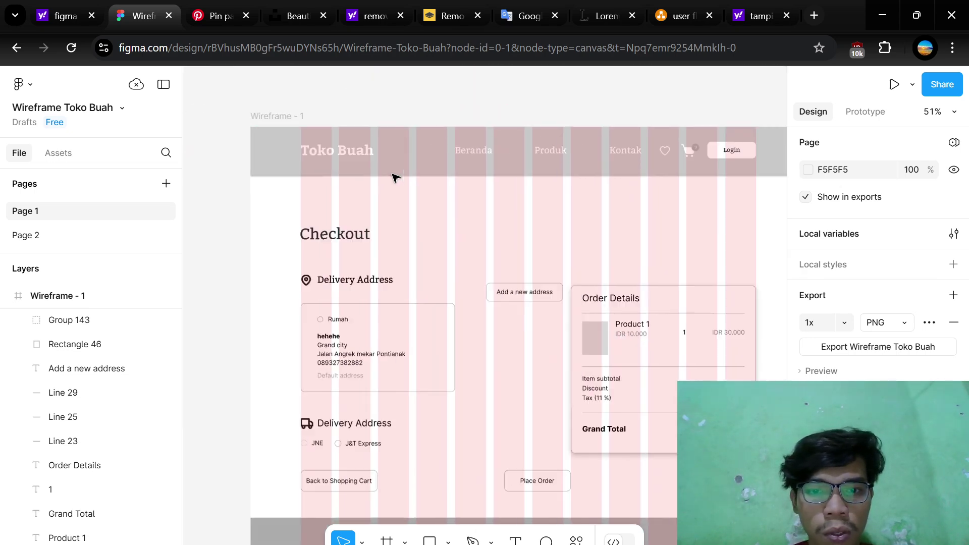
- Hide the column layout grid to view the Wireframe - 1 frame without its red columns
{"action": "scroll", "coordinate": [395, 177], "scroll_direction": "down", "scroll_amount": 3}
{"action": "left_click", "coordinate": [396, 178]}
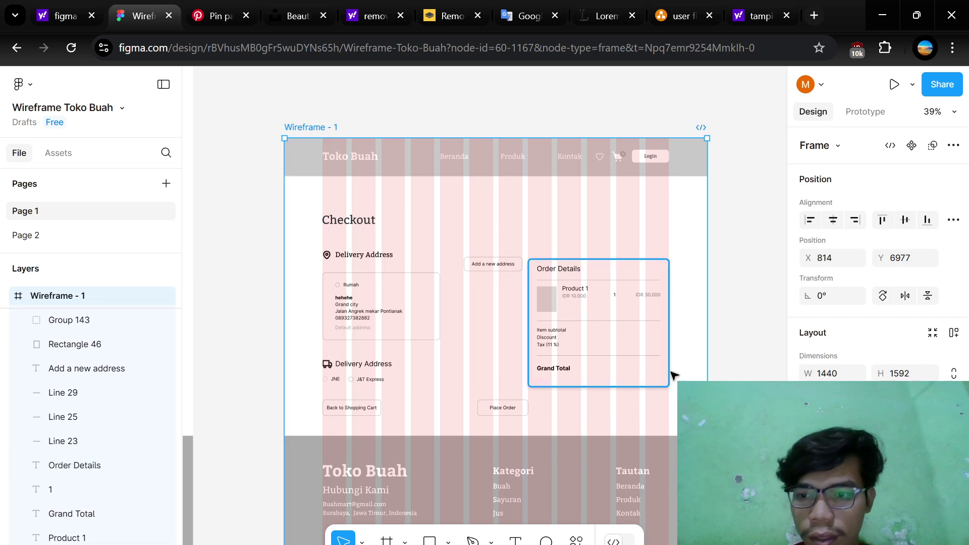
{"action": "scroll", "coordinate": [875, 252], "scroll_direction": "down", "scroll_amount": 5}
{"action": "key", "text": "ctrl+shift+4"}
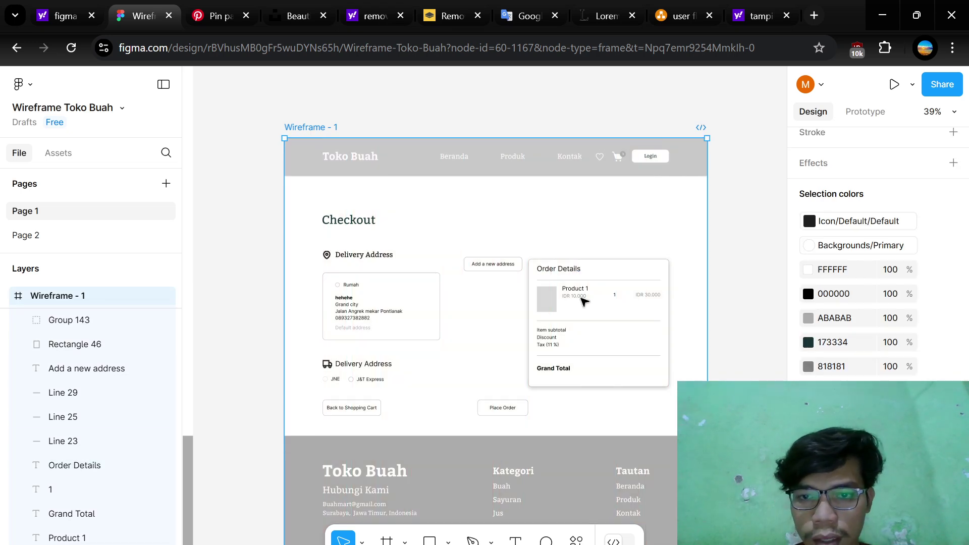
{"action": "left_click", "coordinate": [727, 258]}
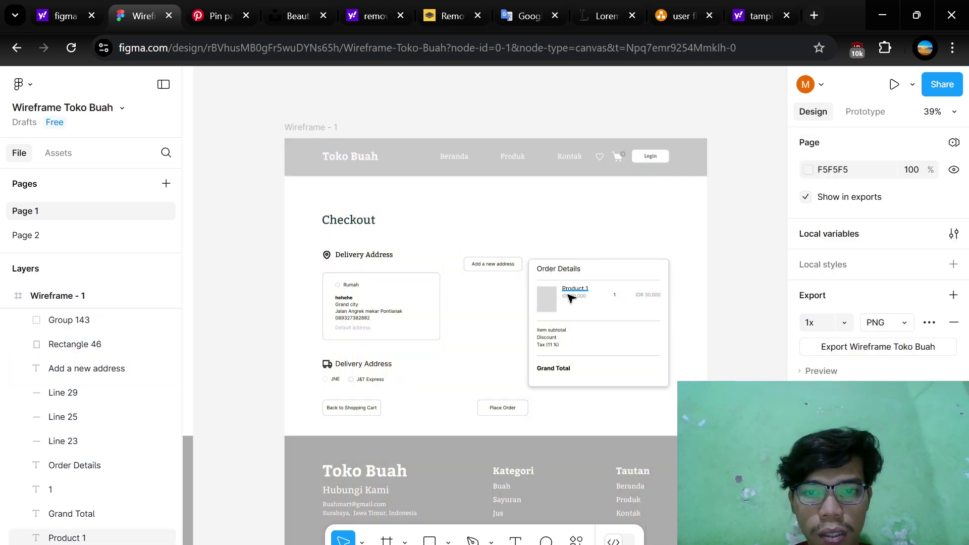
- Examine the Checkout page's delivery address card, JNE and J&T Express shipping options, buttons and Order Details card up close
{"action": "scroll", "coordinate": [389, 305], "scroll_direction": "up", "scroll_amount": 2}
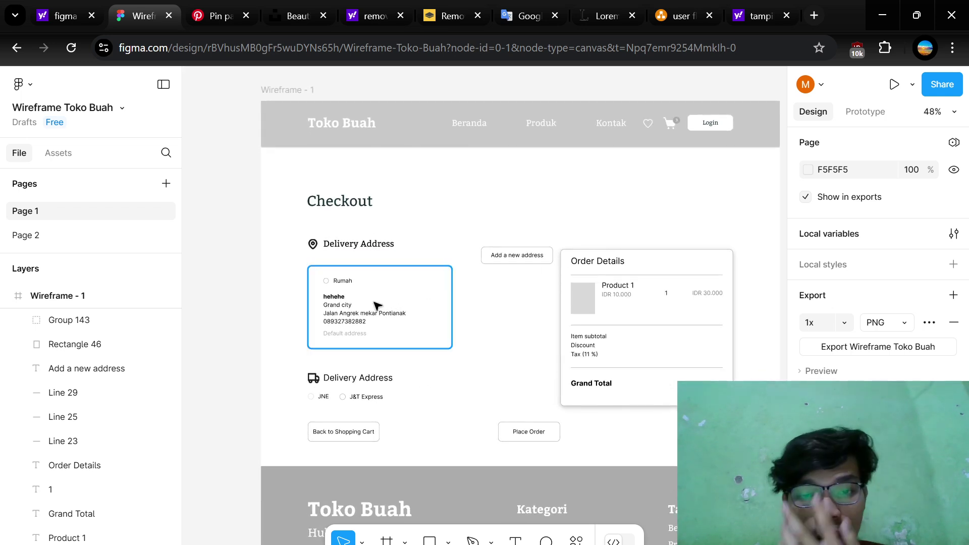
{"action": "scroll", "coordinate": [464, 269], "scroll_direction": "up", "scroll_amount": 2}
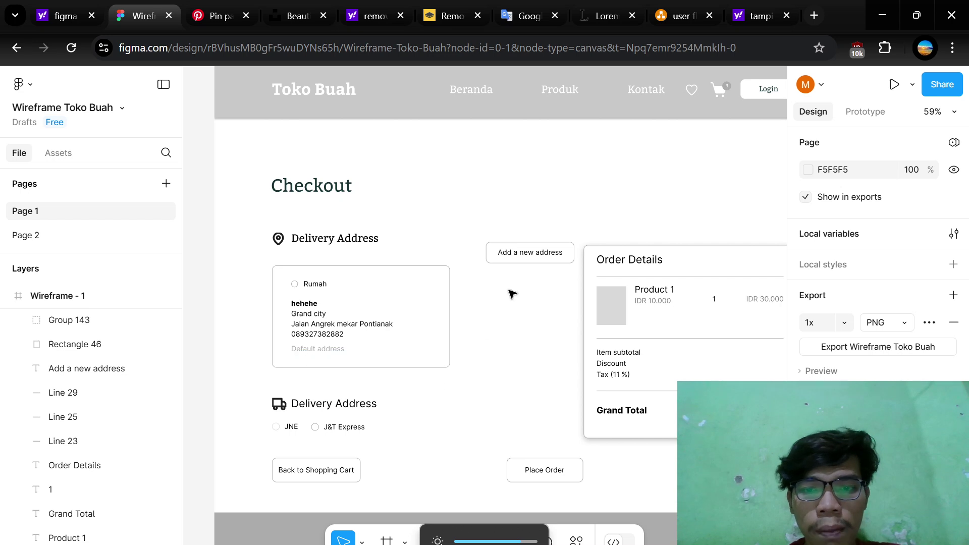
{"action": "scroll", "coordinate": [484, 279], "scroll_direction": "up", "scroll_amount": 2}
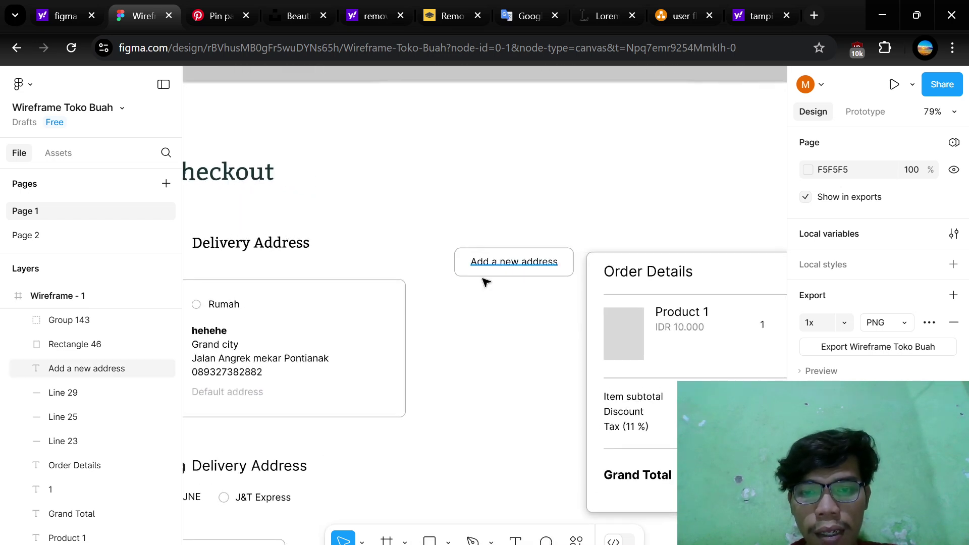
{"action": "scroll", "coordinate": [496, 271], "scroll_direction": "up", "scroll_amount": 1}
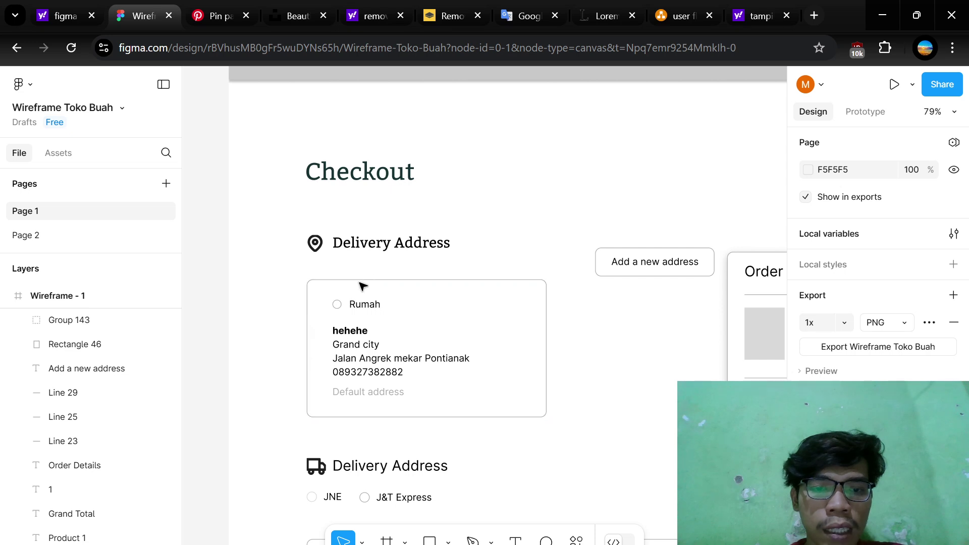
{"action": "scroll", "coordinate": [389, 433], "scroll_direction": "down", "scroll_amount": 3}
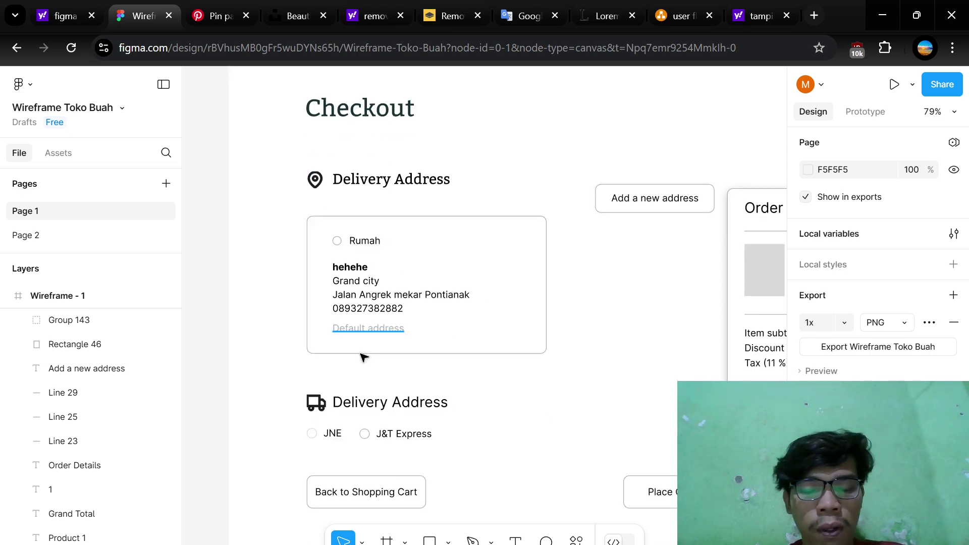
{"action": "scroll", "coordinate": [371, 405], "scroll_direction": "down", "scroll_amount": 3}
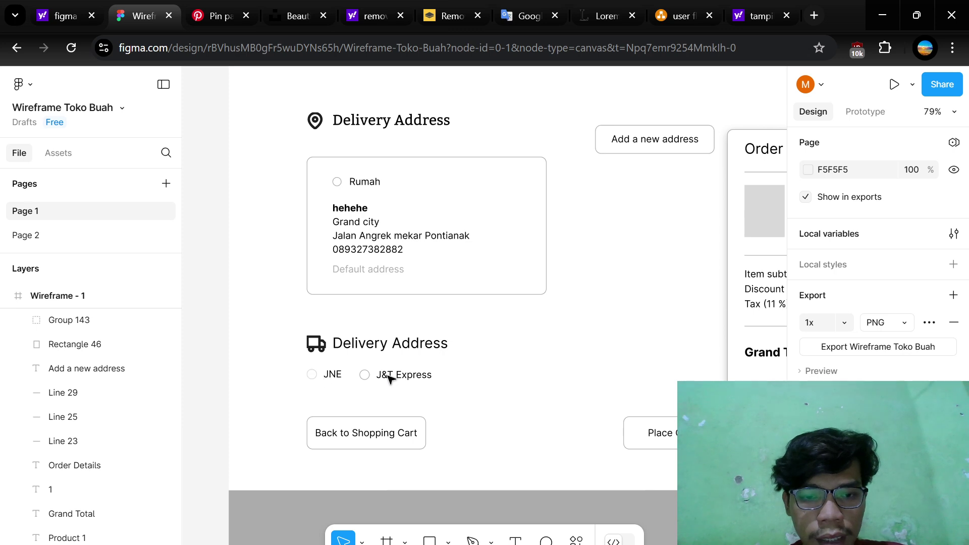
{"action": "scroll", "coordinate": [392, 376], "scroll_direction": "down", "scroll_amount": 3}
{"action": "scroll", "coordinate": [566, 242], "scroll_direction": "right", "scroll_amount": 10}
{"action": "scroll", "coordinate": [567, 243], "scroll_direction": "up", "scroll_amount": 6}
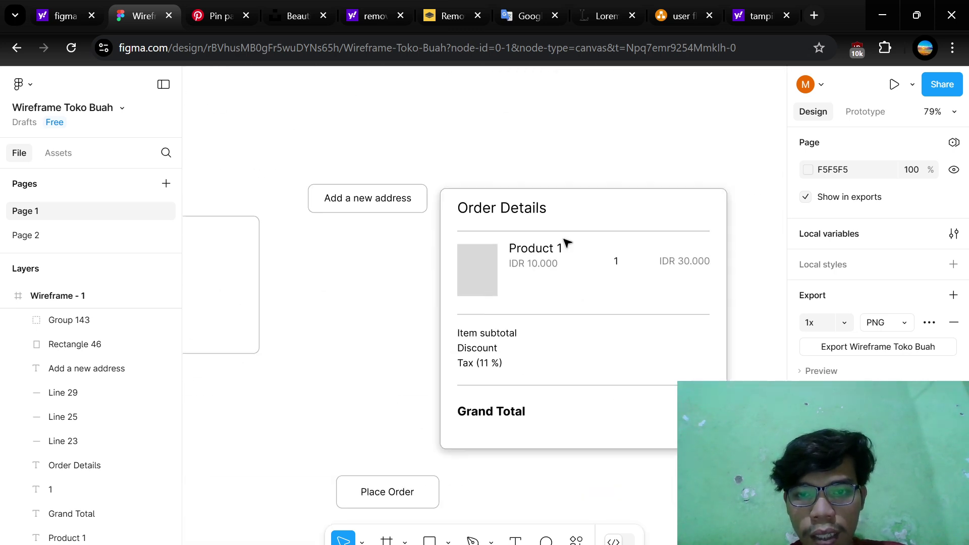
{"action": "scroll", "coordinate": [566, 244], "scroll_direction": "right", "scroll_amount": 4}
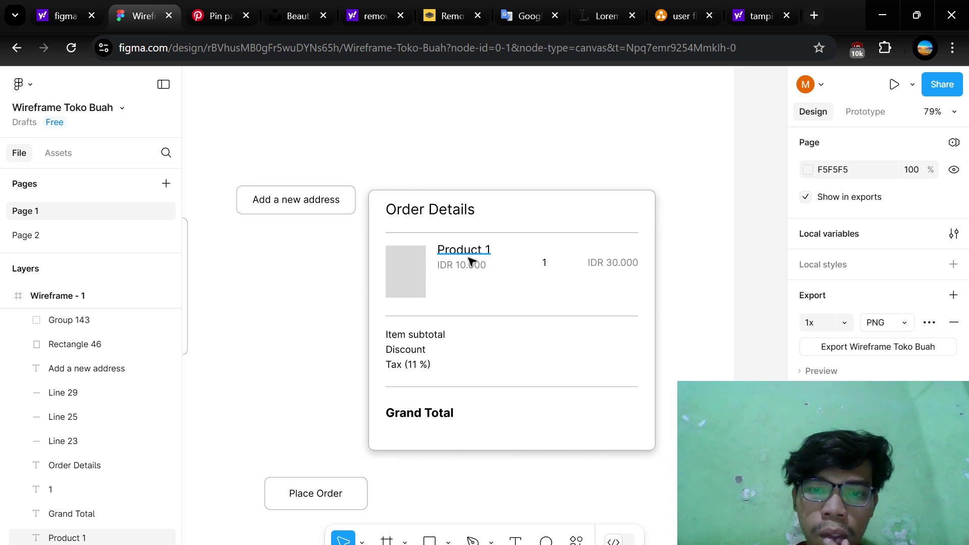
- Compare the Shopping cart frame's product rows and Summary card with the Checkout page's Order Details, Place Order and Back to Shopping Cart elements
{"action": "scroll", "coordinate": [472, 300], "scroll_direction": "down", "scroll_amount": 5, "text": "ctrl"}
{"action": "scroll", "coordinate": [472, 300], "scroll_direction": "up", "scroll_amount": 2}
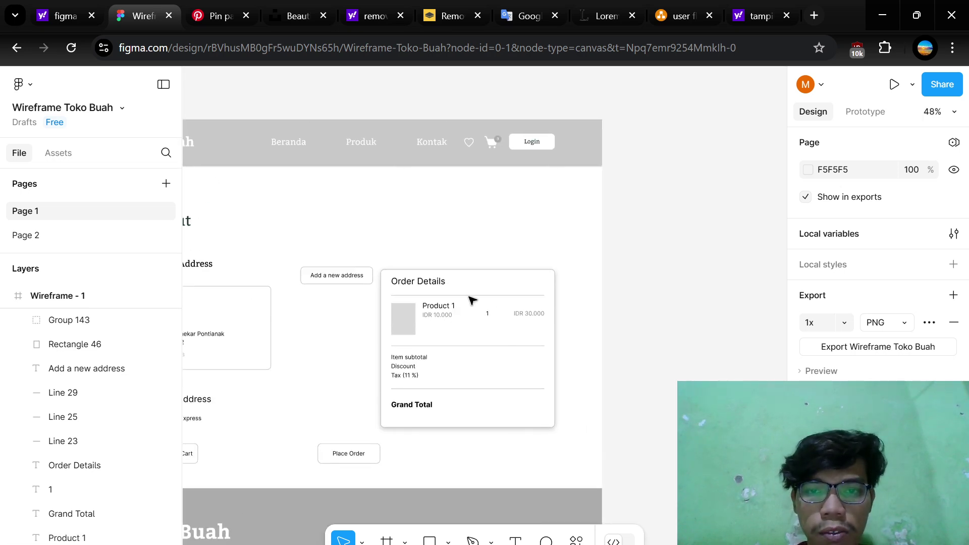
{"action": "scroll", "coordinate": [472, 300], "scroll_direction": "down", "scroll_amount": 6}
{"action": "scroll", "coordinate": [472, 300], "scroll_direction": "up", "scroll_amount": 5}
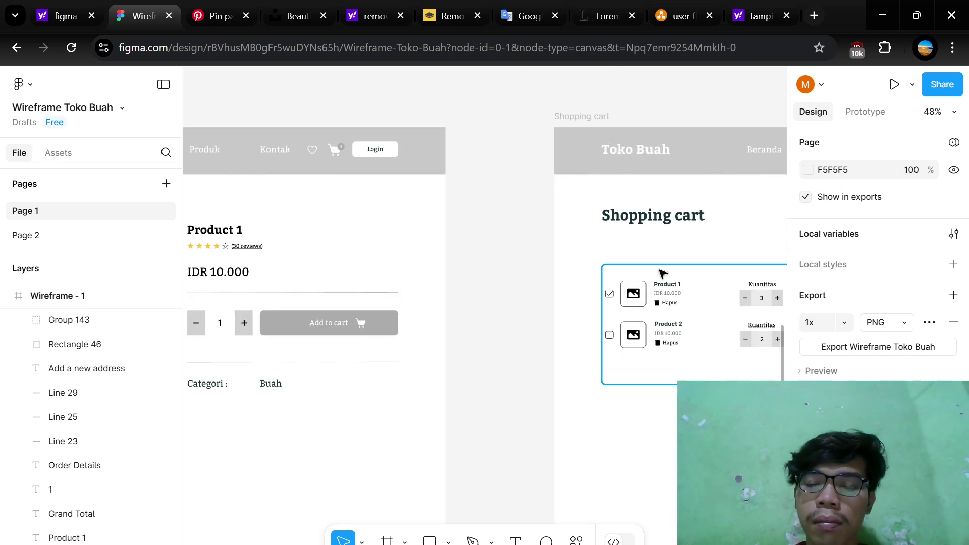
{"action": "scroll", "coordinate": [663, 274], "scroll_direction": "right", "scroll_amount": 3}
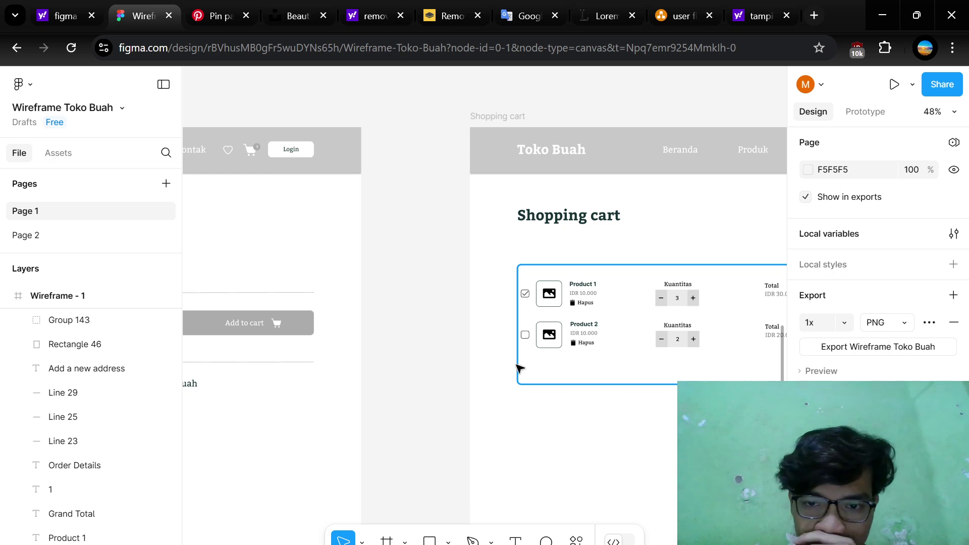
{"action": "scroll", "coordinate": [512, 374], "scroll_direction": "down", "scroll_amount": 10}
{"action": "scroll", "coordinate": [512, 373], "scroll_direction": "left", "scroll_amount": 5}
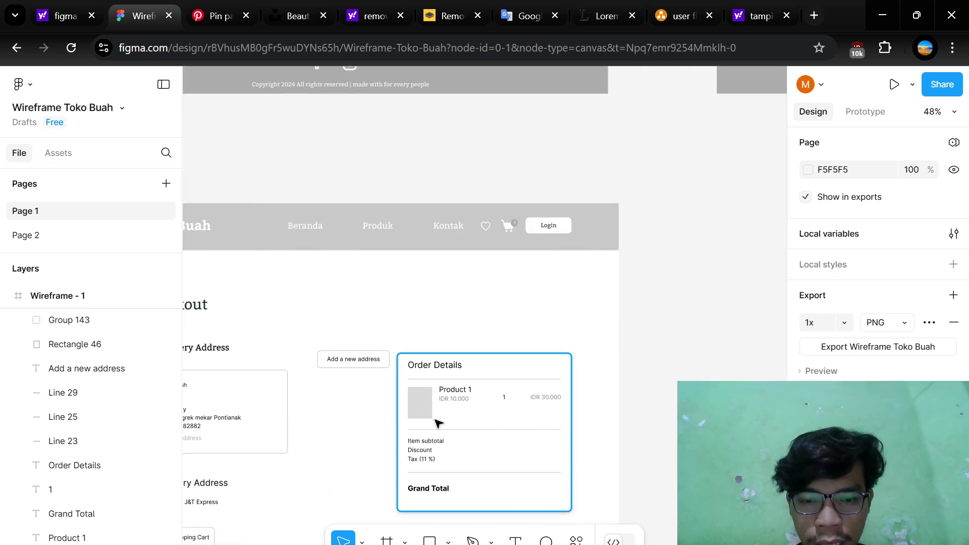
{"action": "scroll", "coordinate": [508, 465], "scroll_direction": "up", "scroll_amount": 5, "text": "ctrl"}
{"action": "scroll", "coordinate": [508, 465], "scroll_direction": "down", "scroll_amount": 3}
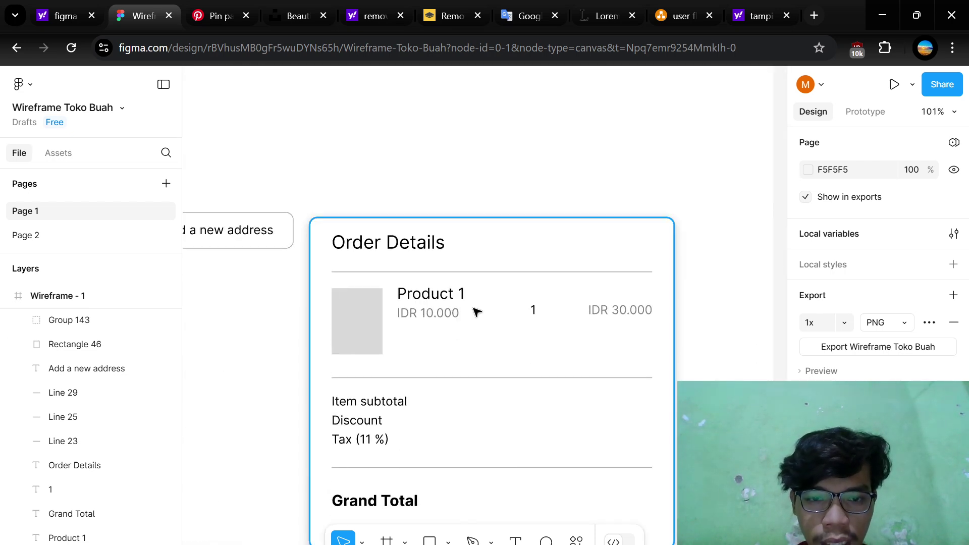
{"action": "scroll", "coordinate": [508, 301], "scroll_direction": "down", "scroll_amount": 5, "text": "ctrl"}
{"action": "scroll", "coordinate": [508, 301], "scroll_direction": "up", "scroll_amount": 10}
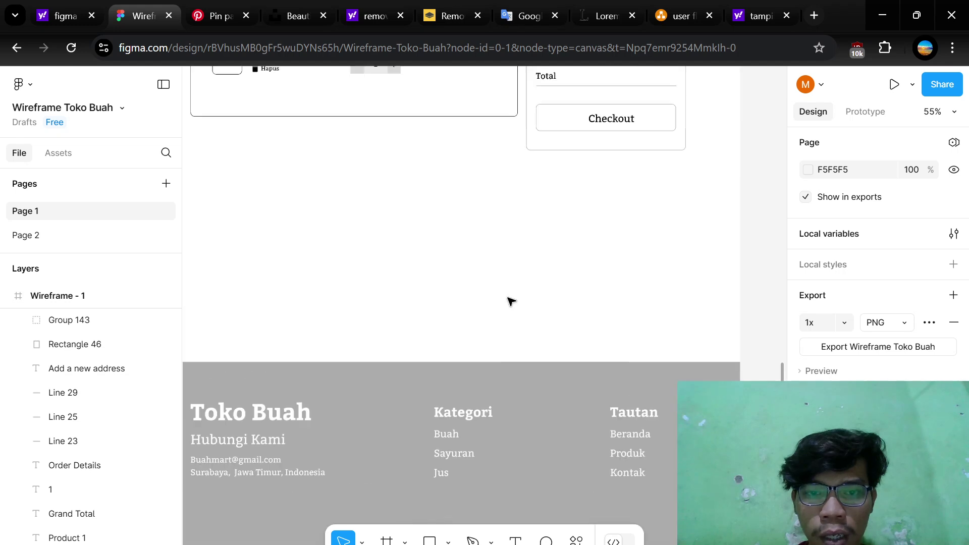
{"action": "scroll", "coordinate": [230, 415], "scroll_direction": "down", "scroll_amount": 10}
{"action": "scroll", "coordinate": [229, 414], "scroll_direction": "right", "scroll_amount": 3}
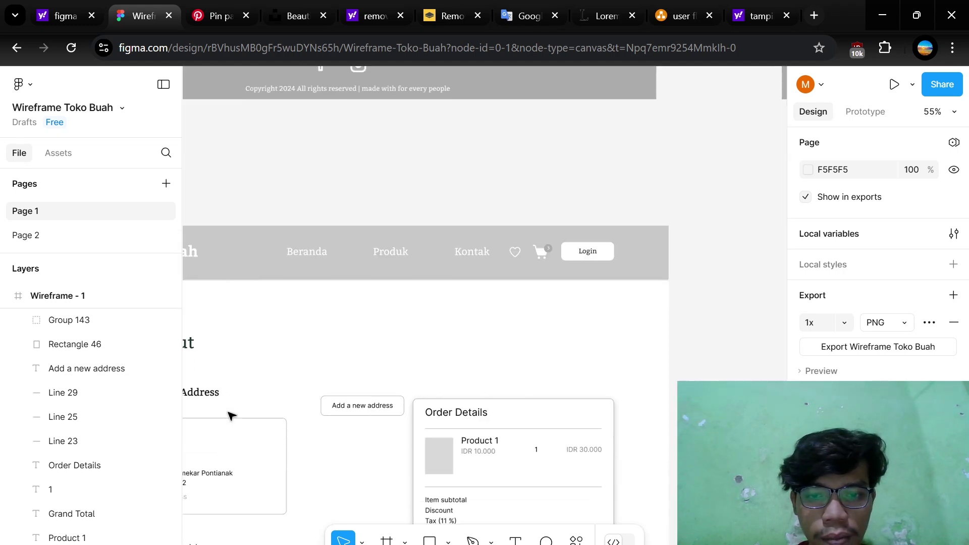
{"action": "scroll", "coordinate": [465, 522], "scroll_direction": "up", "scroll_amount": 3, "text": "ctrl"}
{"action": "scroll", "coordinate": [494, 426], "scroll_direction": "down", "scroll_amount": 3}
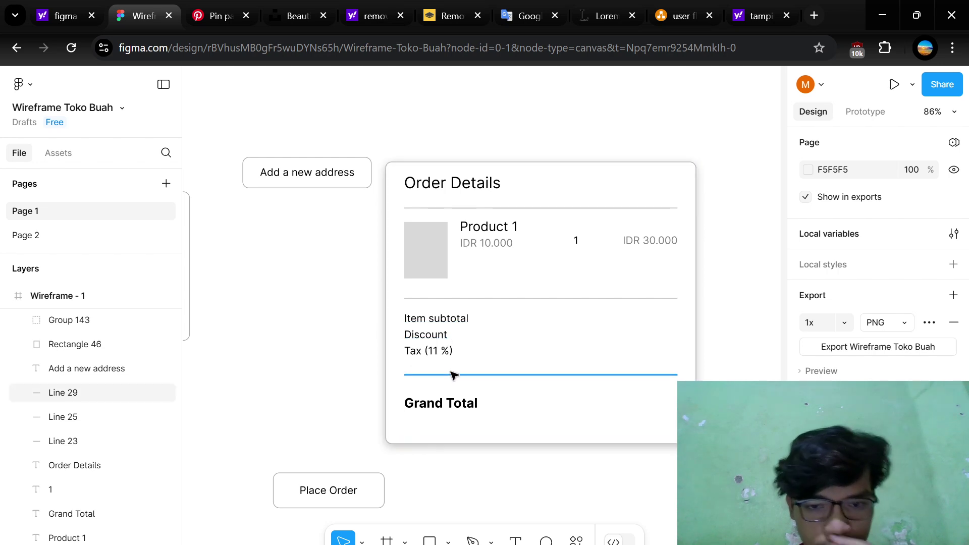
{"action": "scroll", "coordinate": [630, 343], "scroll_direction": "down", "scroll_amount": 5}
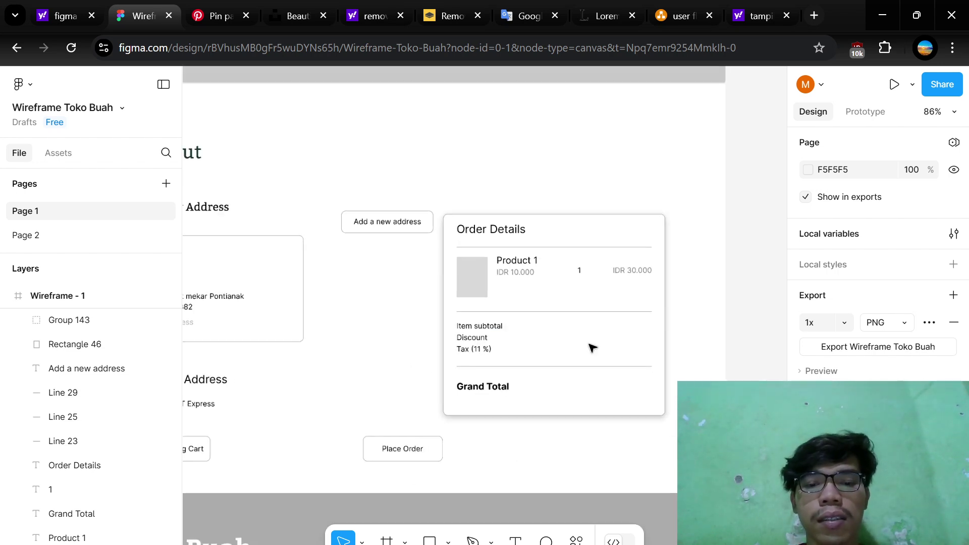
{"action": "scroll", "coordinate": [573, 355], "scroll_direction": "left", "scroll_amount": 3}
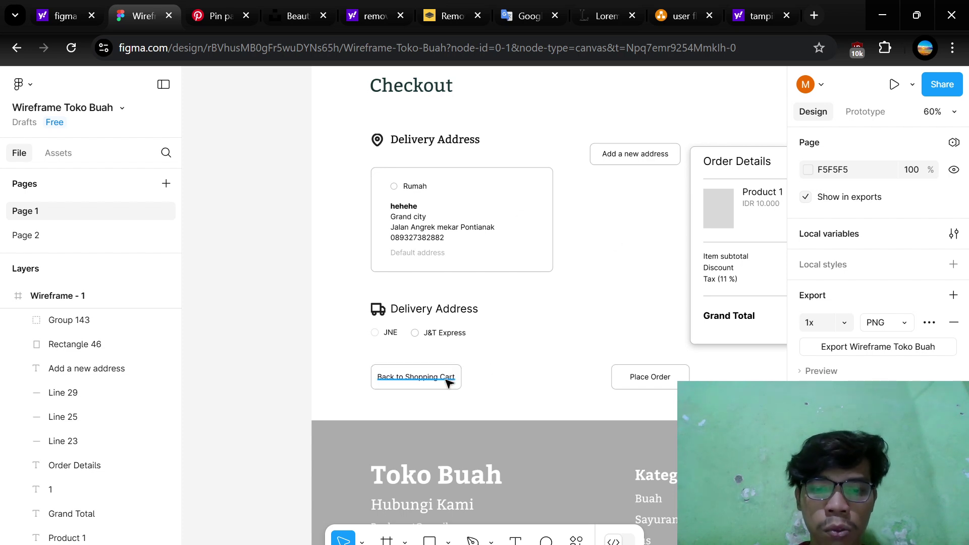
- Review the Shopping cart product list and Summary card, and the Place Order button on the Checkout page
{"action": "scroll", "coordinate": [447, 383], "scroll_direction": "down", "scroll_amount": 1}
{"action": "scroll", "coordinate": [562, 300], "scroll_direction": "down", "scroll_amount": 5}
{"action": "scroll", "coordinate": [560, 298], "scroll_direction": "right", "scroll_amount": 5}
{"action": "scroll", "coordinate": [560, 298], "scroll_direction": "up", "scroll_amount": 8}
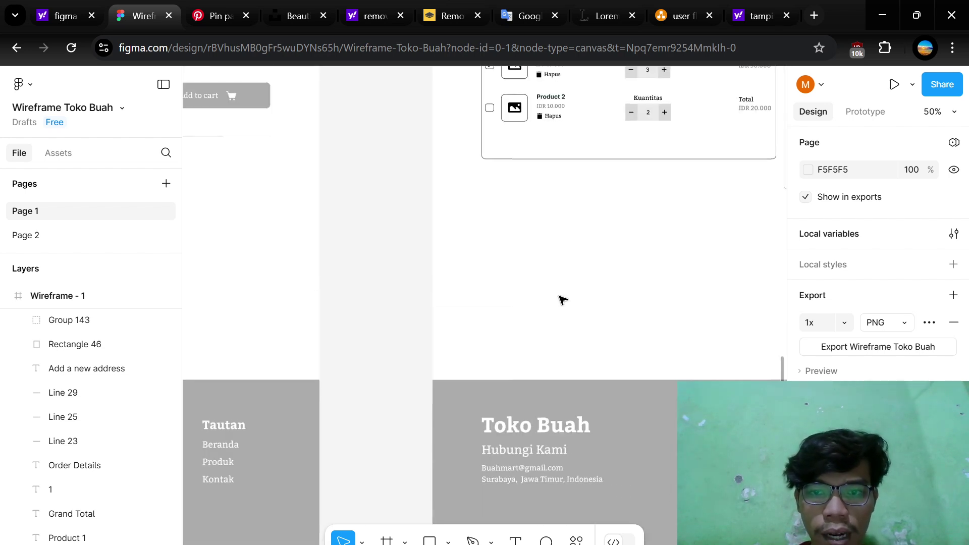
{"action": "scroll", "coordinate": [502, 303], "scroll_direction": "right", "scroll_amount": 5}
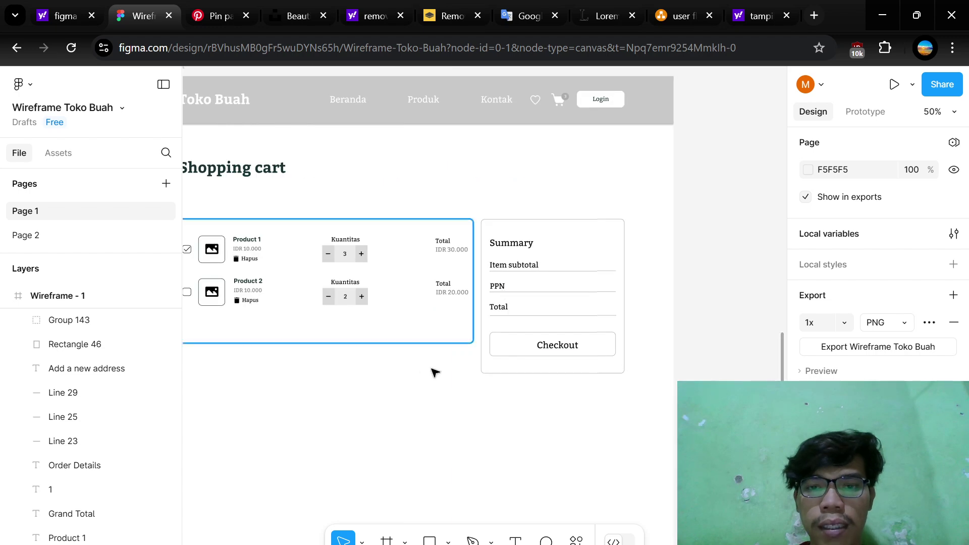
{"action": "scroll", "coordinate": [433, 372], "scroll_direction": "left", "scroll_amount": 3}
{"action": "scroll", "coordinate": [433, 373], "scroll_direction": "down", "scroll_amount": 8}
{"action": "scroll", "coordinate": [432, 372], "scroll_direction": "left", "scroll_amount": 3}
{"action": "scroll", "coordinate": [433, 372], "scroll_direction": "down", "scroll_amount": 7}
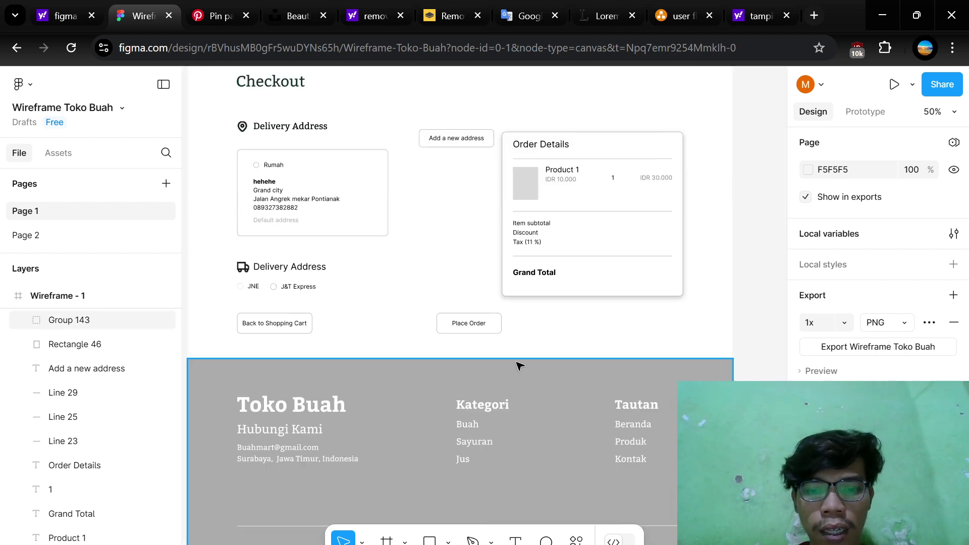
{"action": "scroll", "coordinate": [484, 329], "scroll_direction": "up", "scroll_amount": 3}
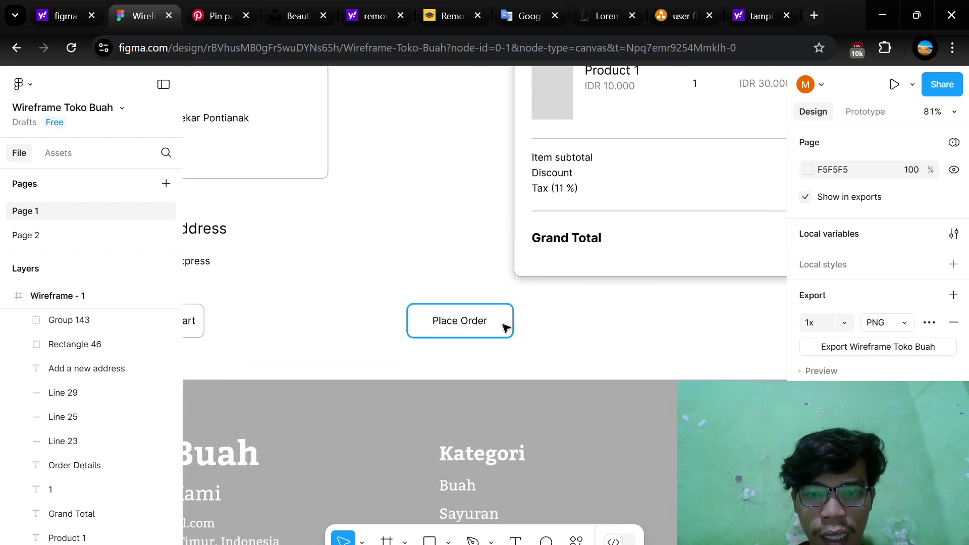
{"action": "scroll", "coordinate": [511, 318], "scroll_direction": "down", "scroll_amount": 8}
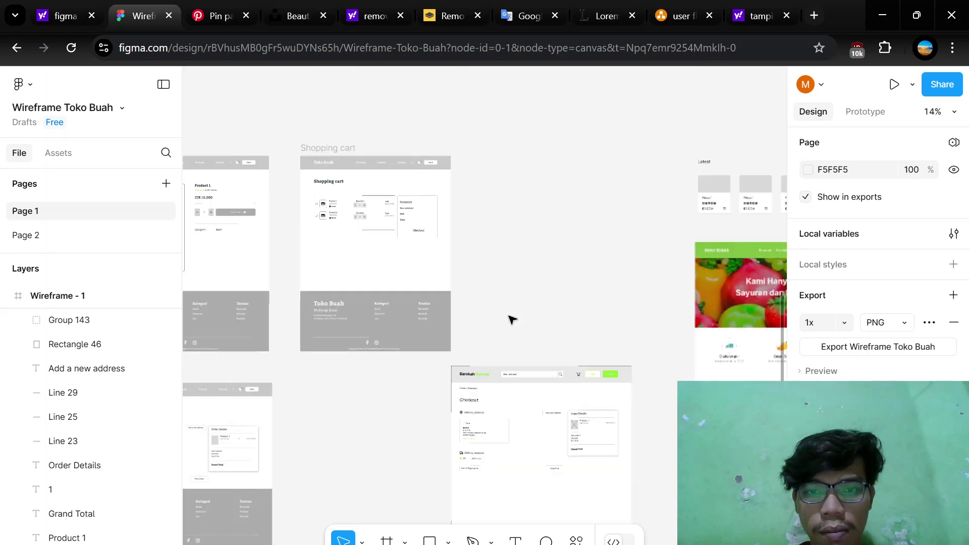
- Ungroup the green BarokahWarung payment card and change its header text to "Toko Buah"
{"action": "scroll", "coordinate": [511, 318], "scroll_direction": "right", "scroll_amount": 10}
{"action": "scroll", "coordinate": [510, 319], "scroll_direction": "down", "scroll_amount": 3}
{"action": "scroll", "coordinate": [435, 309], "scroll_direction": "left", "scroll_amount": 4}
{"action": "scroll", "coordinate": [435, 310], "scroll_direction": "up", "scroll_amount": 3}
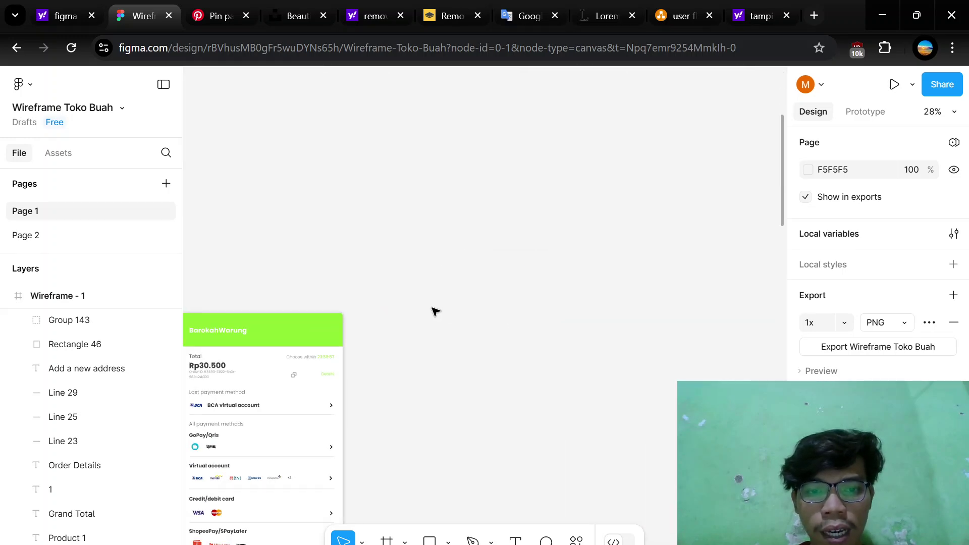
{"action": "scroll", "coordinate": [434, 310], "scroll_direction": "up", "scroll_amount": 2}
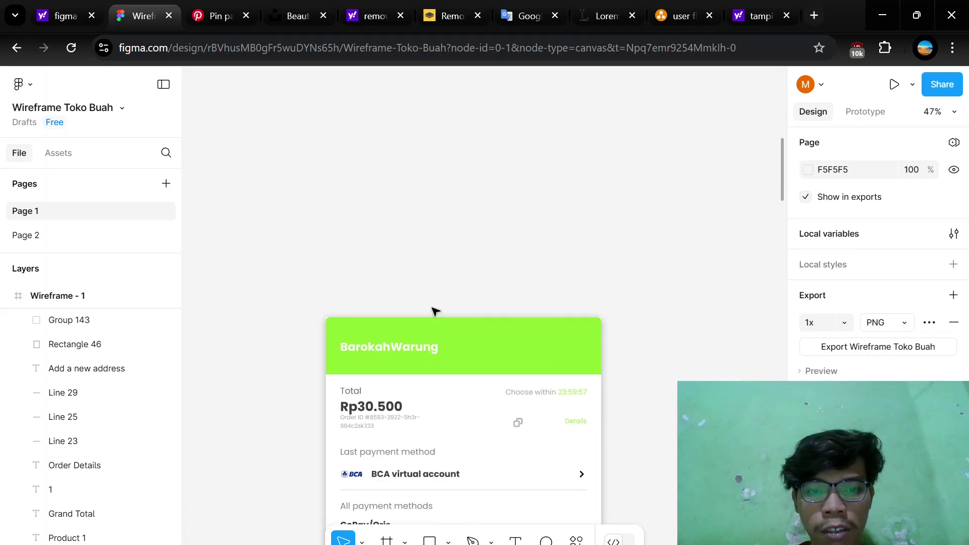
{"action": "left_click", "coordinate": [430, 348]}
{"action": "right_click", "coordinate": [431, 350]}
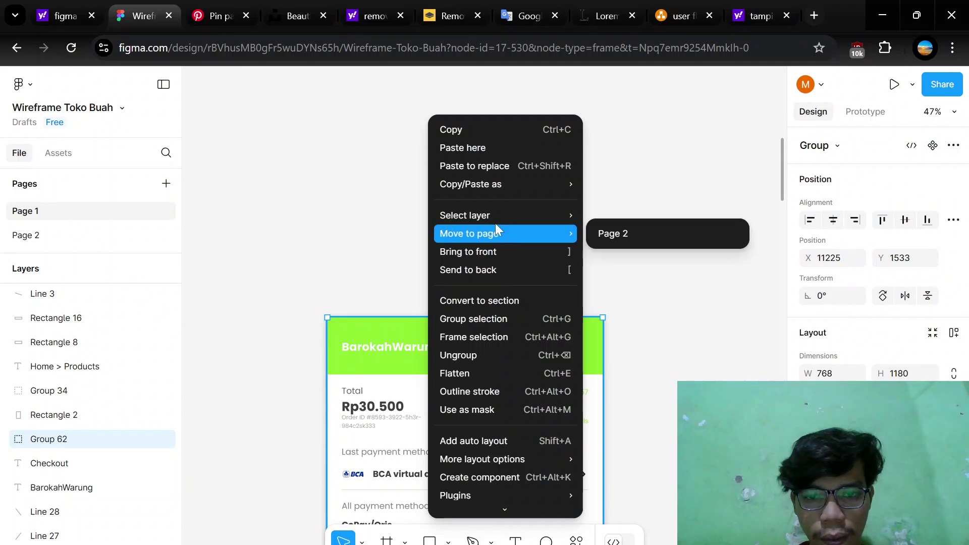
{"action": "left_click", "coordinate": [473, 356]}
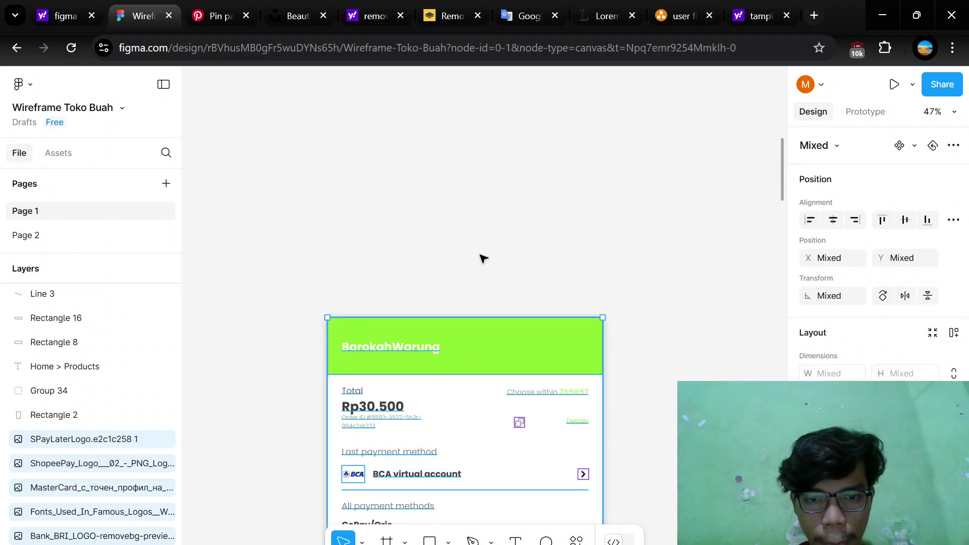
{"action": "left_click", "coordinate": [482, 258]}
{"action": "left_click", "coordinate": [435, 349]}
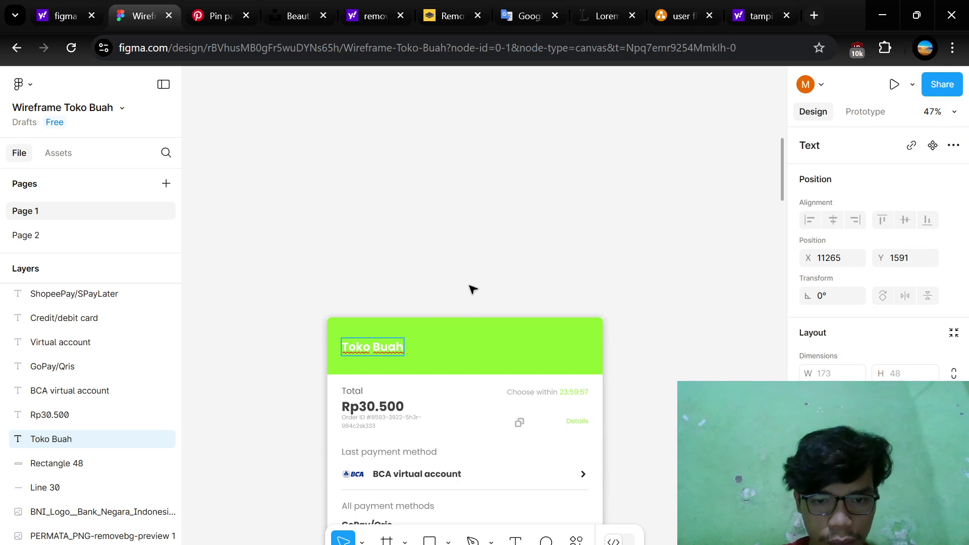
{"action": "left_click", "coordinate": [539, 214]}
- Group all elements of the Toko Buah payment card into a single group
{"action": "scroll", "coordinate": [536, 222], "scroll_direction": "down", "scroll_amount": 5}
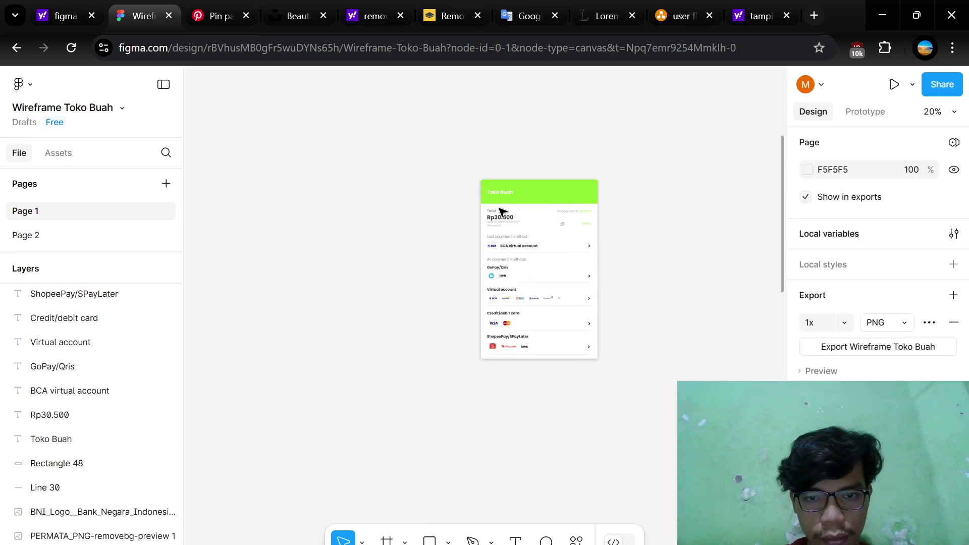
{"action": "left_click_drag", "start_coordinate": [462, 168], "coordinate": [619, 402]}
{"action": "right_click", "coordinate": [546, 257]}
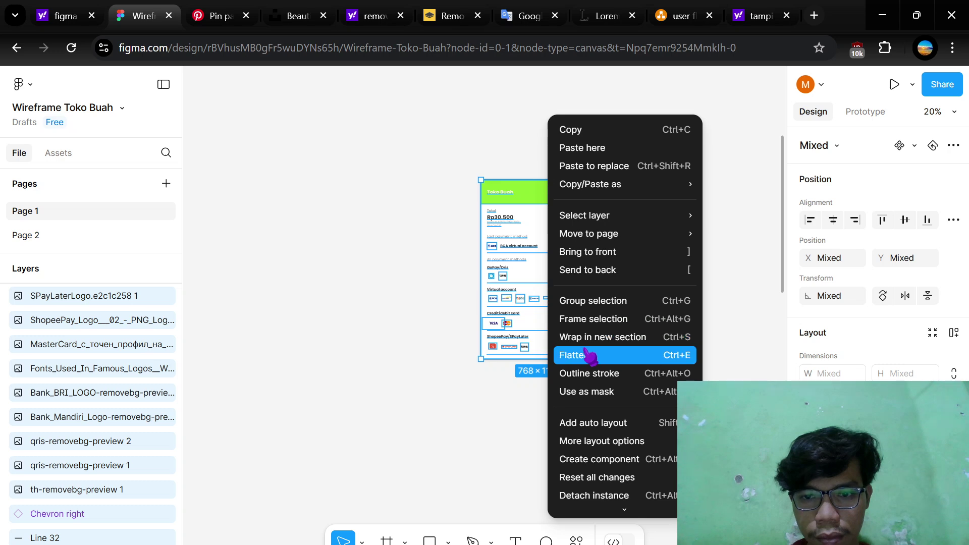
{"action": "key", "text": "ctrl+g"}
{"action": "scroll", "coordinate": [519, 372], "scroll_direction": "down", "scroll_amount": 3}
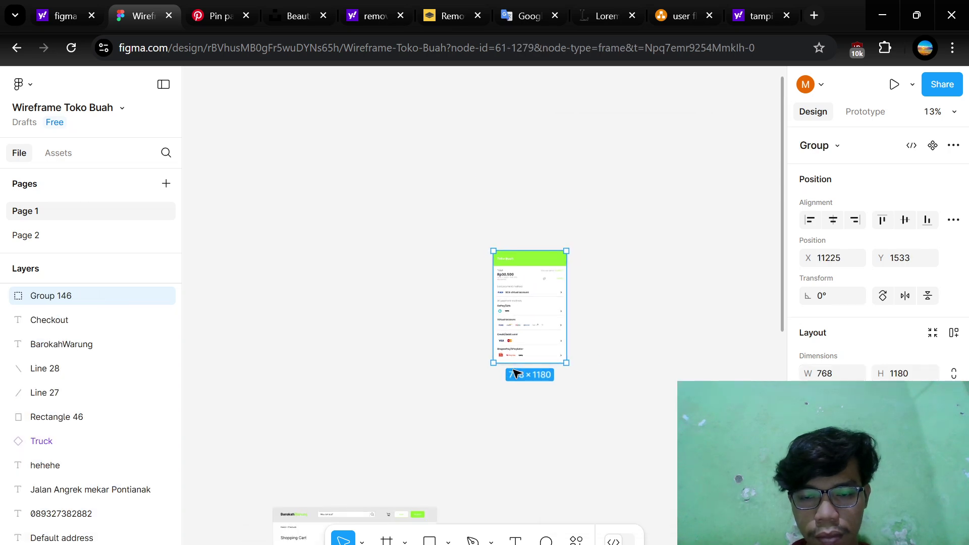
- Move the payment card group beside the Wireframe - 1 checkout frame, to about X 2666, Y 6977
{"action": "key", "text": "Escape"}
{"action": "scroll", "coordinate": [515, 372], "scroll_direction": "left", "scroll_amount": 5}
{"action": "left_click_drag", "start_coordinate": [704, 226], "coordinate": [599, 411]}
{"action": "scroll", "coordinate": [606, 353], "scroll_direction": "up", "scroll_amount": 3}
{"action": "scroll", "coordinate": [612, 346], "scroll_direction": "up", "scroll_amount": 2}
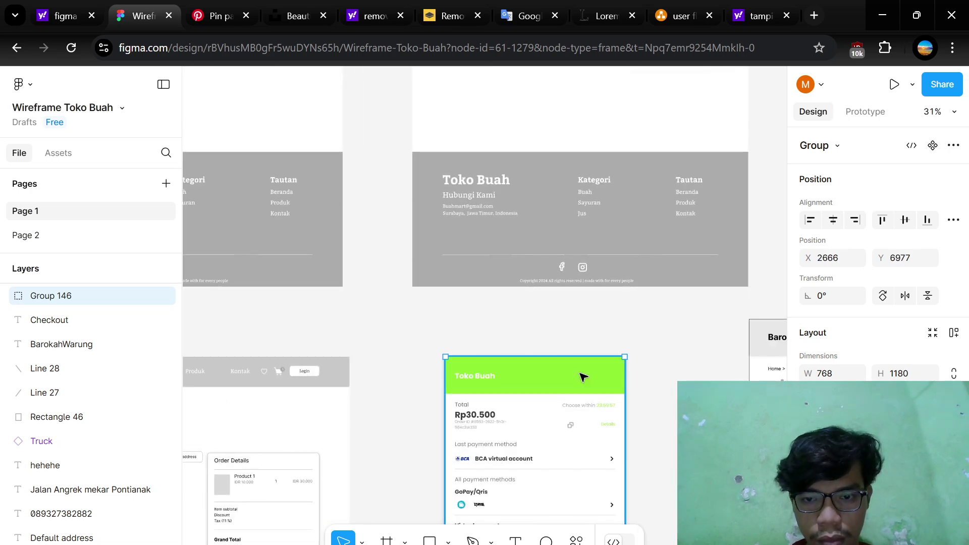
- Examine the payment card's total, last payment method and list of payment methods from GoPay/Qris to ShopeePay/SPayLater
{"action": "scroll", "coordinate": [558, 386], "scroll_direction": "down", "scroll_amount": 3}
{"action": "scroll", "coordinate": [553, 281], "scroll_direction": "left", "scroll_amount": 2}
{"action": "scroll", "coordinate": [671, 315], "scroll_direction": "down", "scroll_amount": 1}
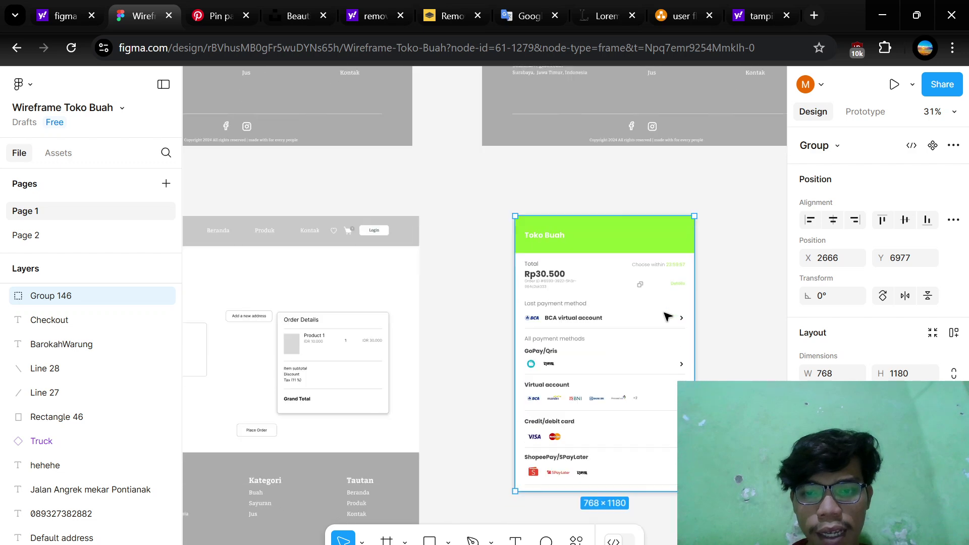
{"action": "scroll", "coordinate": [671, 315], "scroll_direction": "up", "scroll_amount": 2}
{"action": "scroll", "coordinate": [651, 273], "scroll_direction": "up", "scroll_amount": 1}
{"action": "scroll", "coordinate": [592, 313], "scroll_direction": "down", "scroll_amount": 1}
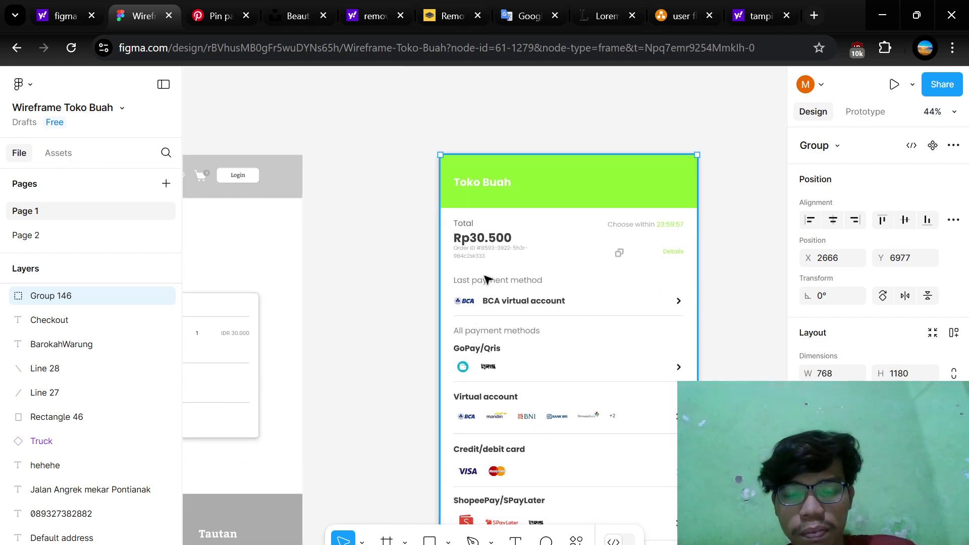
{"action": "scroll", "coordinate": [508, 388], "scroll_direction": "down", "scroll_amount": 1}
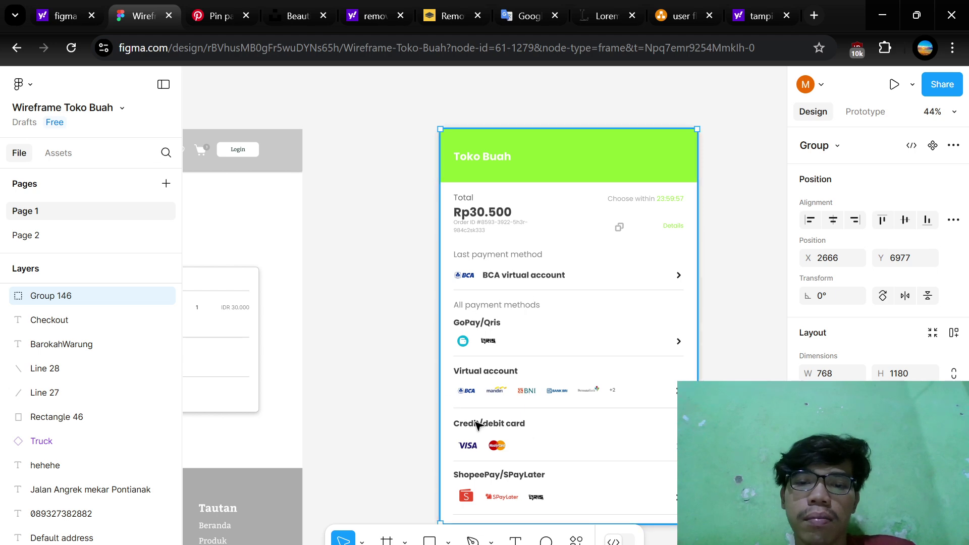
{"action": "left_click", "coordinate": [400, 371]}
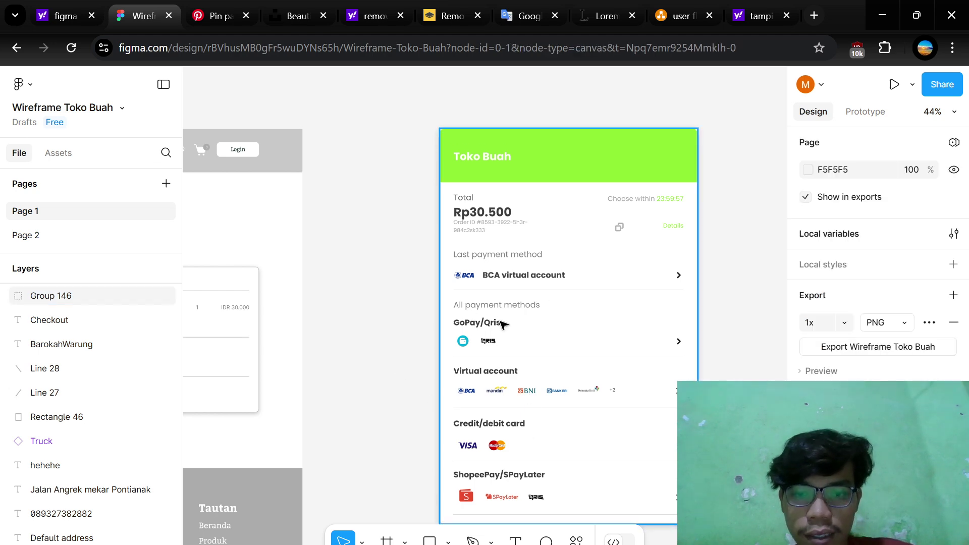
{"action": "scroll", "coordinate": [499, 321], "scroll_direction": "down", "scroll_amount": 2}
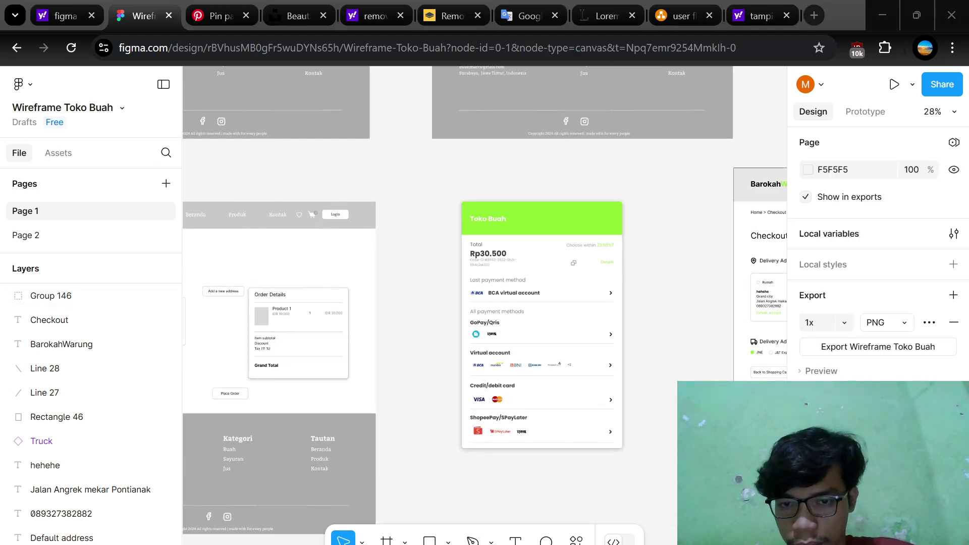
{"action": "key", "text": "alt+Tab"}
{"action": "key", "text": "alt+Tab"}
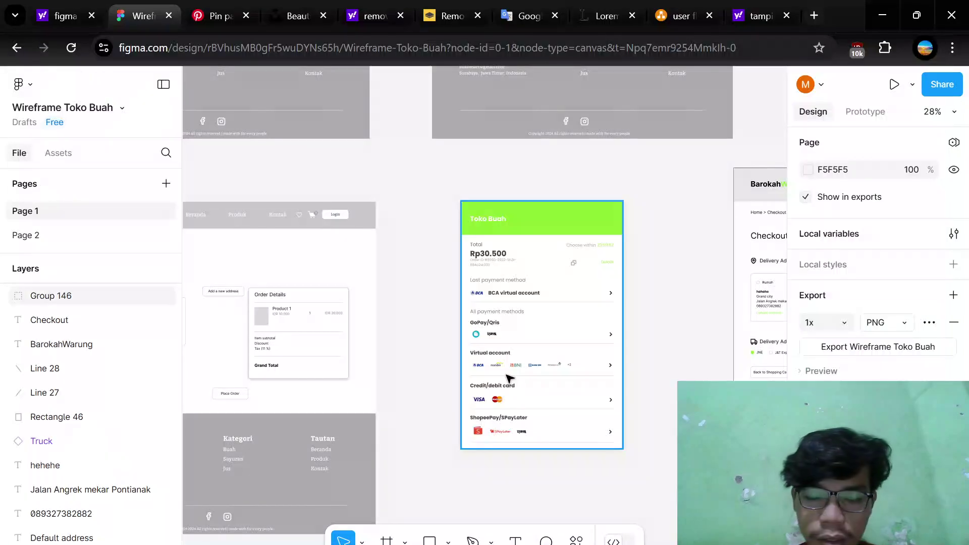
- Review the Beranda, Home, Produk and Detail frames side by side as an overview of the page designs
{"action": "scroll", "coordinate": [506, 378], "scroll_direction": "down", "scroll_amount": 2}
{"action": "scroll", "coordinate": [506, 379], "scroll_direction": "left", "scroll_amount": 2}
{"action": "scroll", "coordinate": [508, 378], "scroll_direction": "up", "scroll_amount": 1}
{"action": "scroll", "coordinate": [508, 378], "scroll_direction": "down", "scroll_amount": 2}
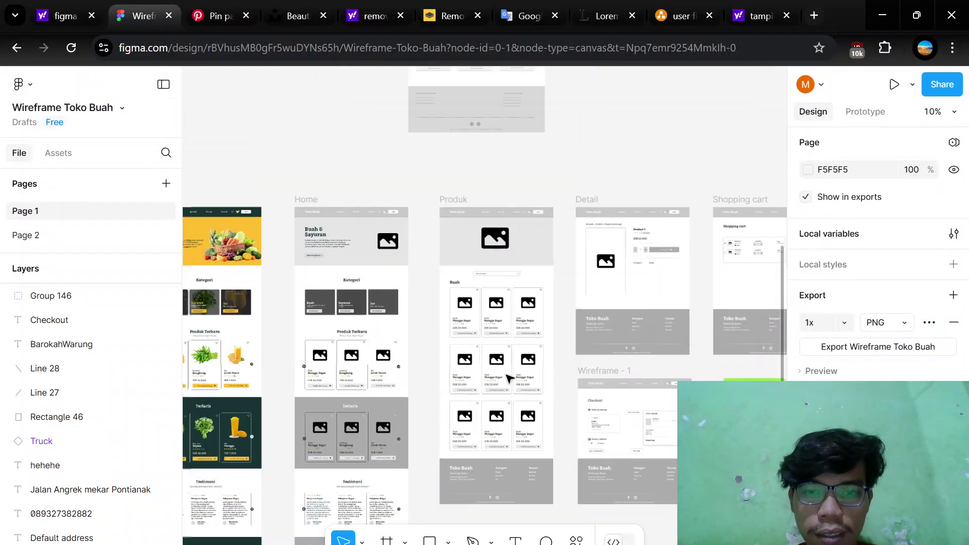
{"action": "scroll", "coordinate": [371, 340], "scroll_direction": "left", "scroll_amount": 5}
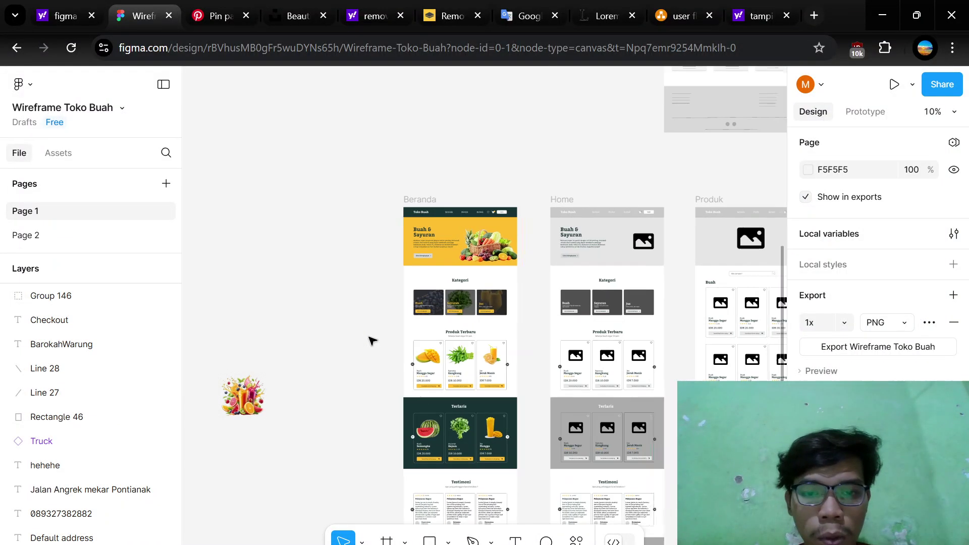
{"action": "scroll", "coordinate": [559, 328], "scroll_direction": "up", "scroll_amount": 1}
{"action": "scroll", "coordinate": [561, 329], "scroll_direction": "right", "scroll_amount": 4}
{"action": "scroll", "coordinate": [562, 329], "scroll_direction": "down", "scroll_amount": 1}
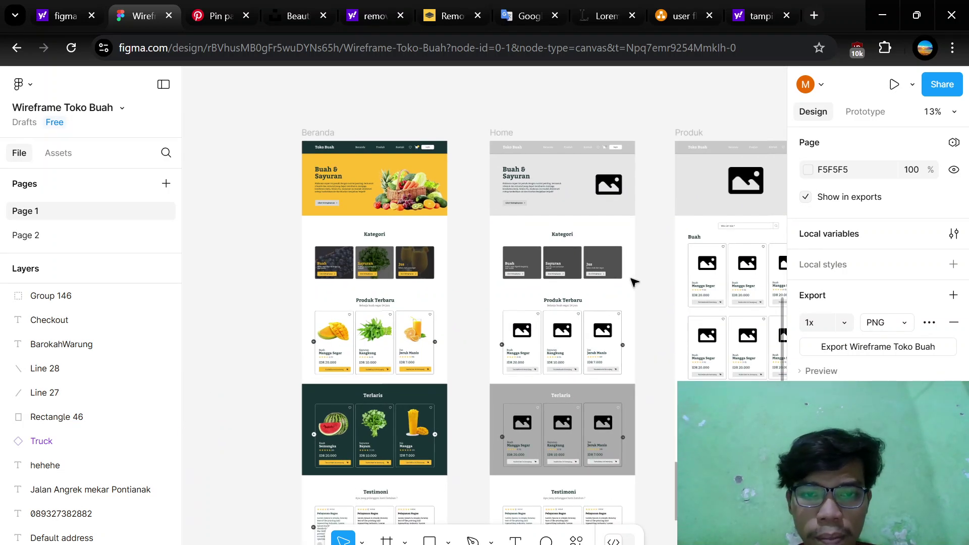
{"action": "scroll", "coordinate": [635, 282], "scroll_direction": "right", "scroll_amount": 2}
{"action": "scroll", "coordinate": [635, 281], "scroll_direction": "down", "scroll_amount": 2}
{"action": "scroll", "coordinate": [634, 281], "scroll_direction": "up", "scroll_amount": 5}
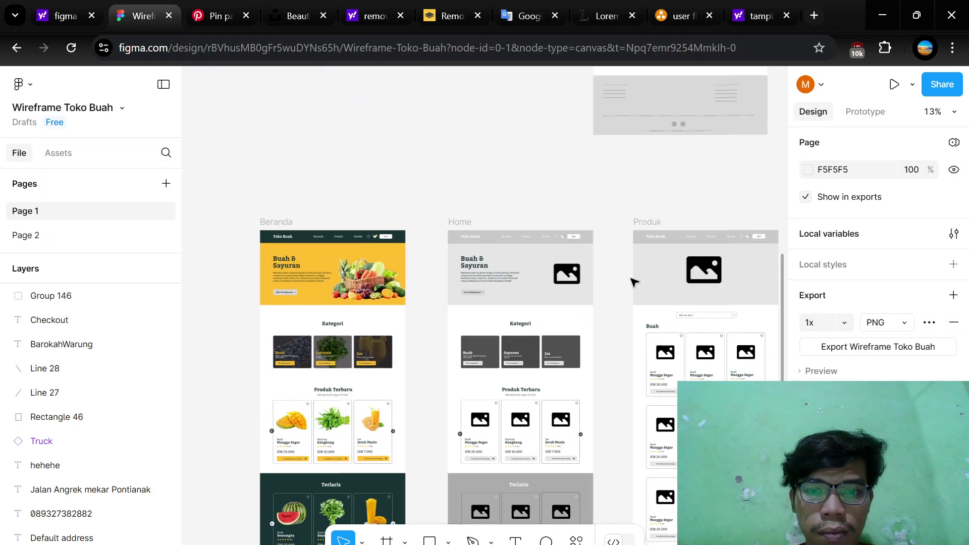
{"action": "scroll", "coordinate": [635, 281], "scroll_direction": "up", "scroll_amount": 1}
{"action": "scroll", "coordinate": [555, 318], "scroll_direction": "down", "scroll_amount": 3}
{"action": "scroll", "coordinate": [555, 318], "scroll_direction": "right", "scroll_amount": 3}
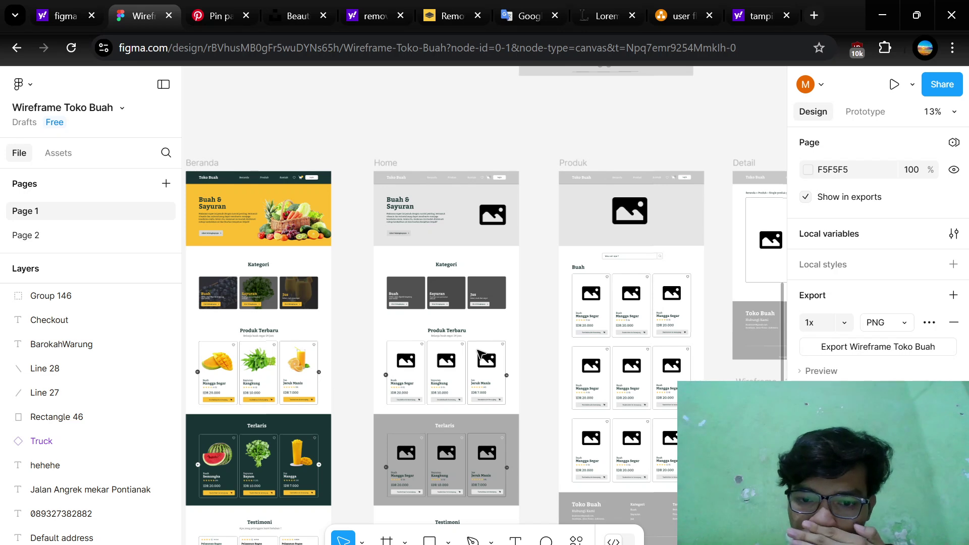
{"action": "scroll", "coordinate": [575, 329], "scroll_direction": "down", "scroll_amount": 2}
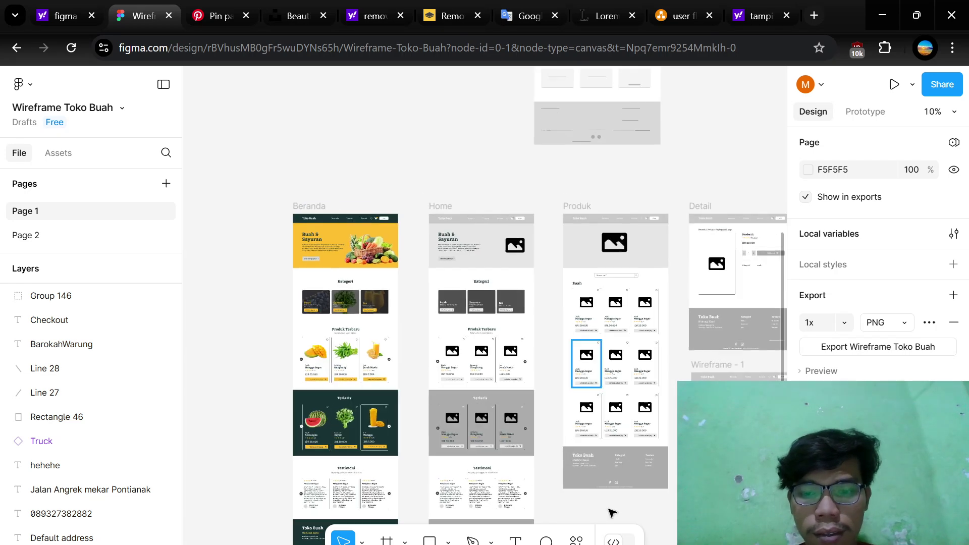
{"action": "key", "text": "alt+Tab"}
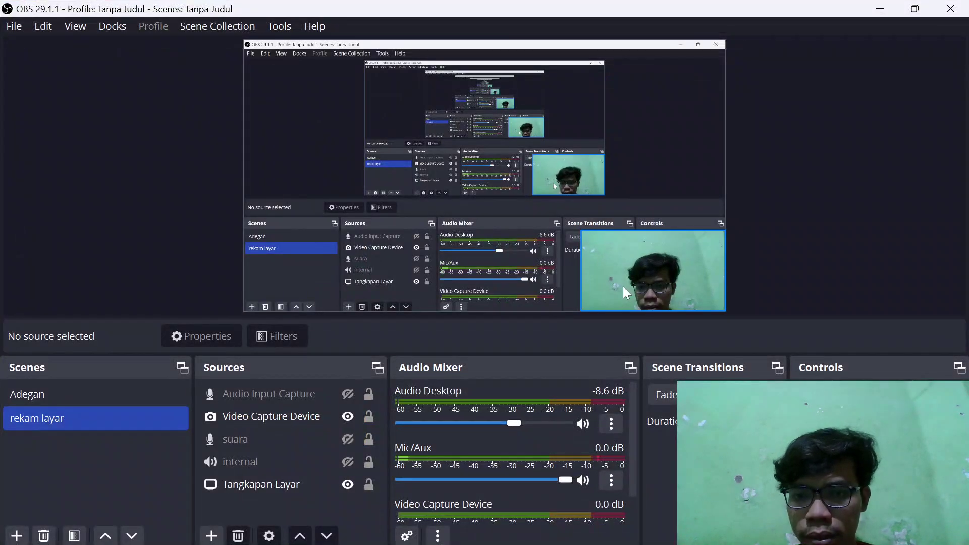